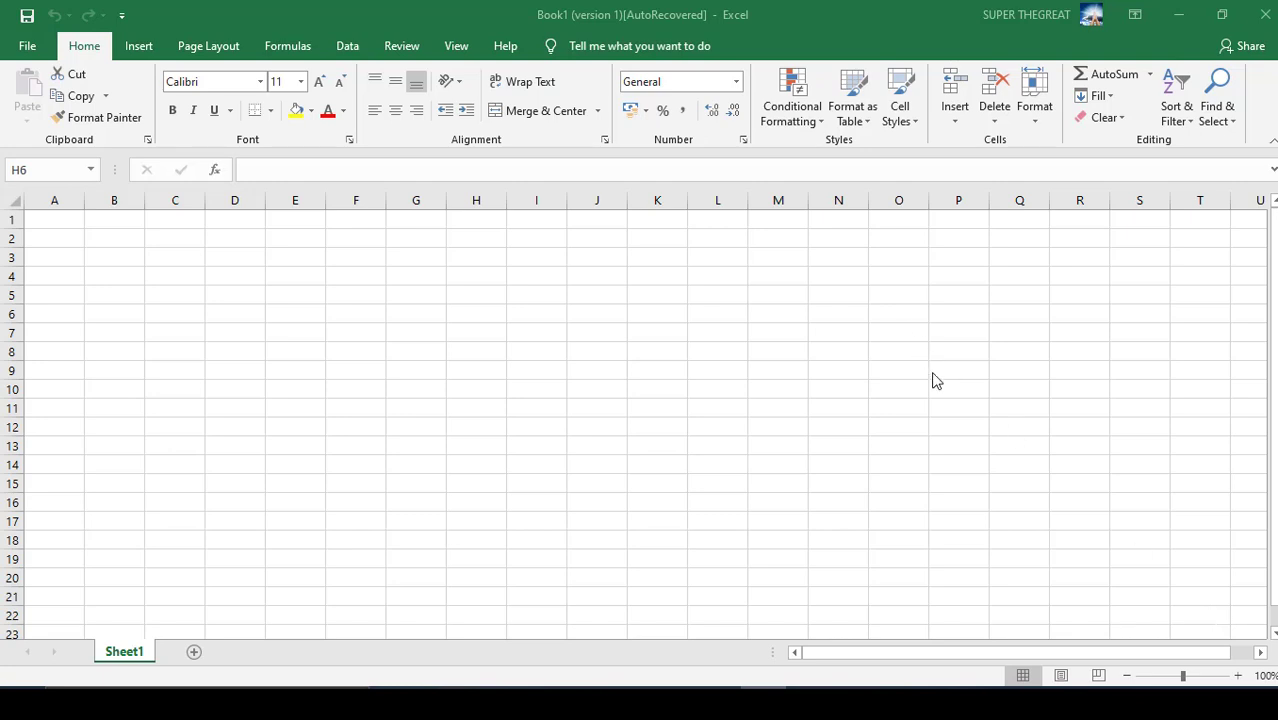
# Look up "how to add cells" in the command search and open the help results for it
pyautogui.click(605, 45)
pyautogui.click(605, 45)
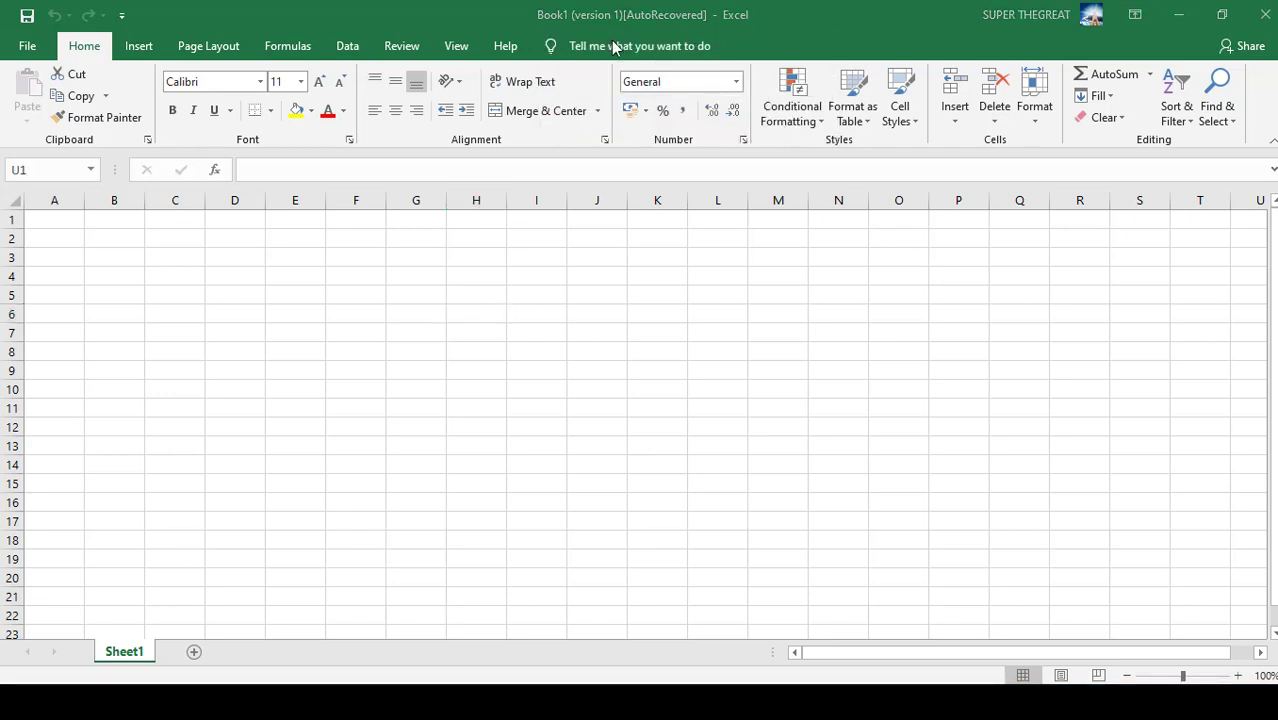
pyautogui.click(612, 45)
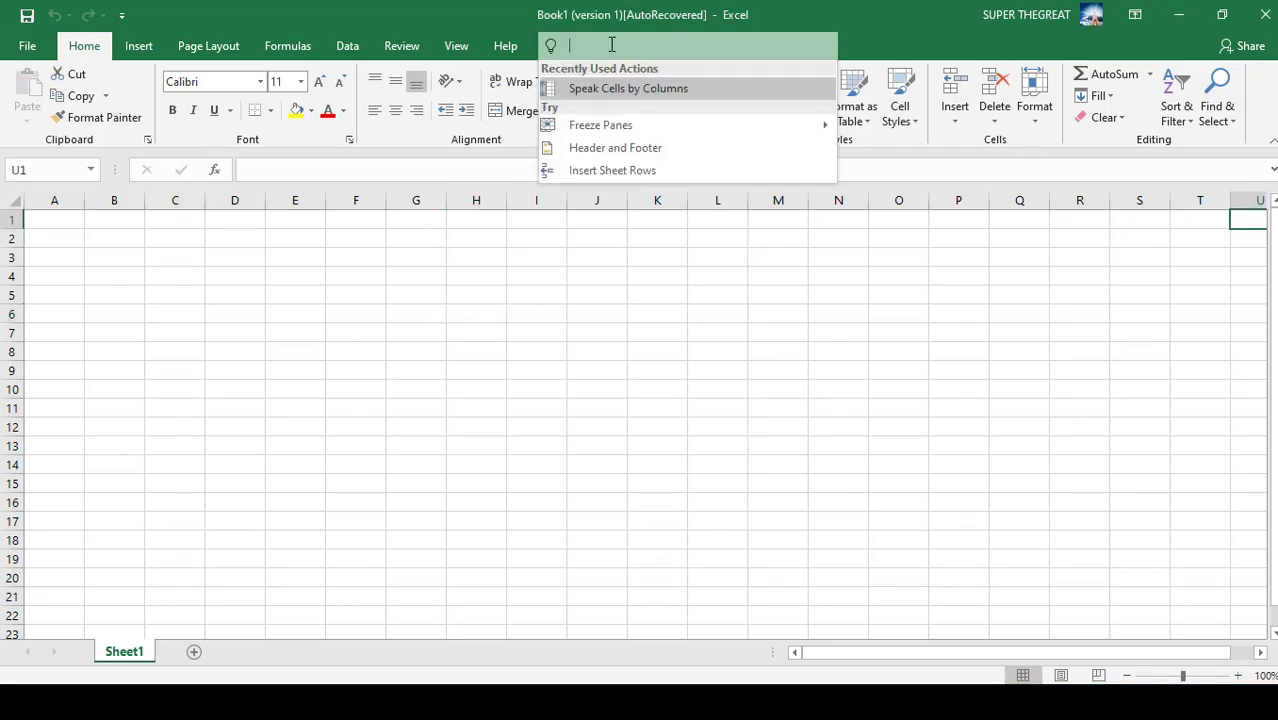
pyautogui.write('how ')
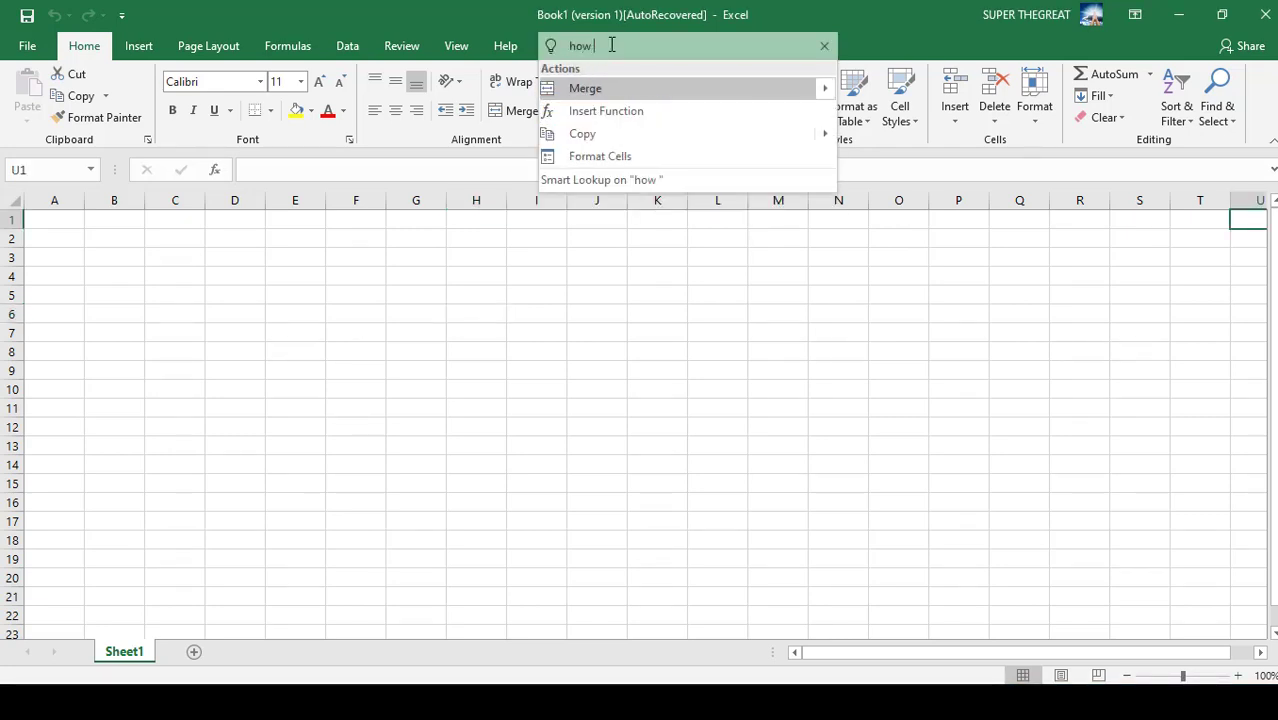
pyautogui.write('to add ce')
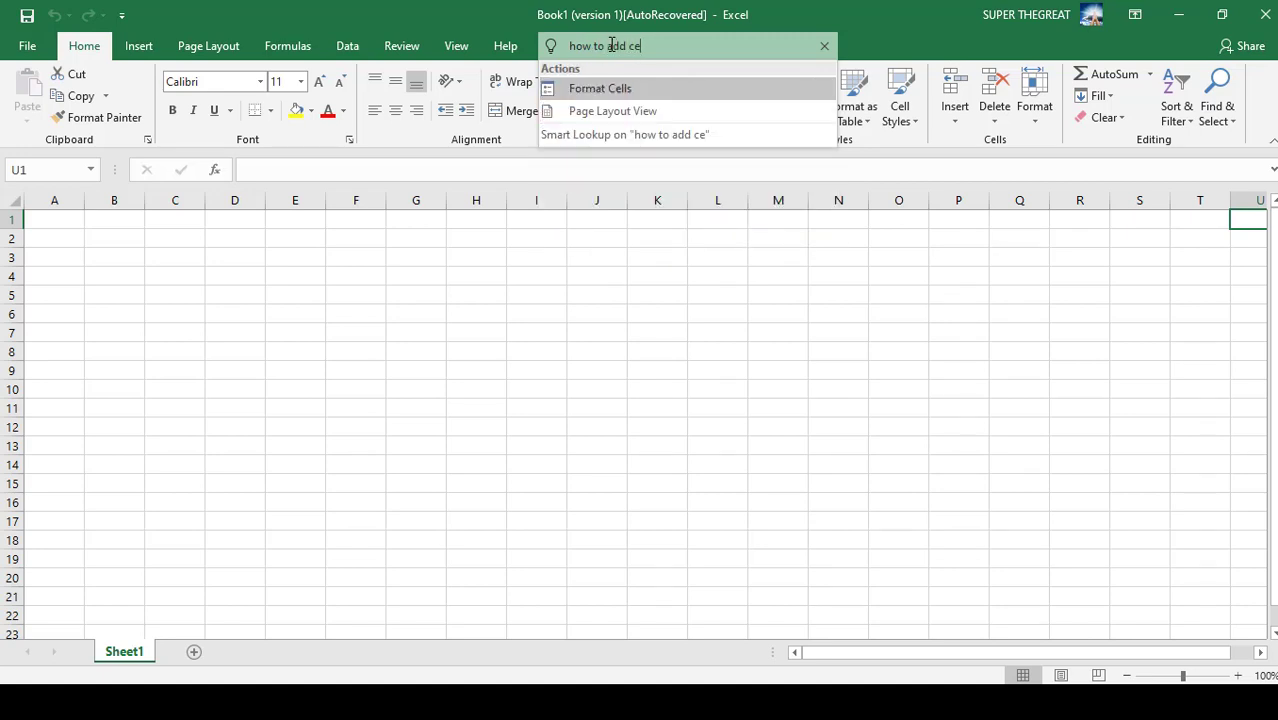
pyautogui.write('lls')
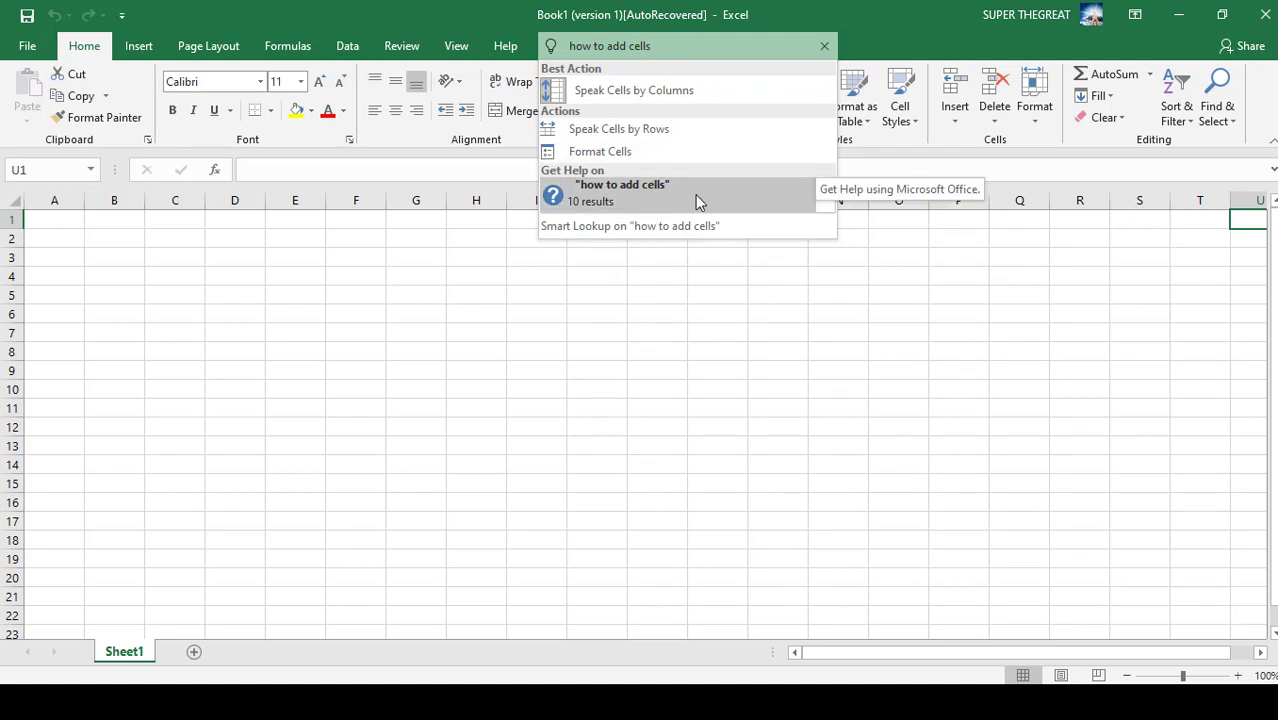
pyautogui.click(674, 203)
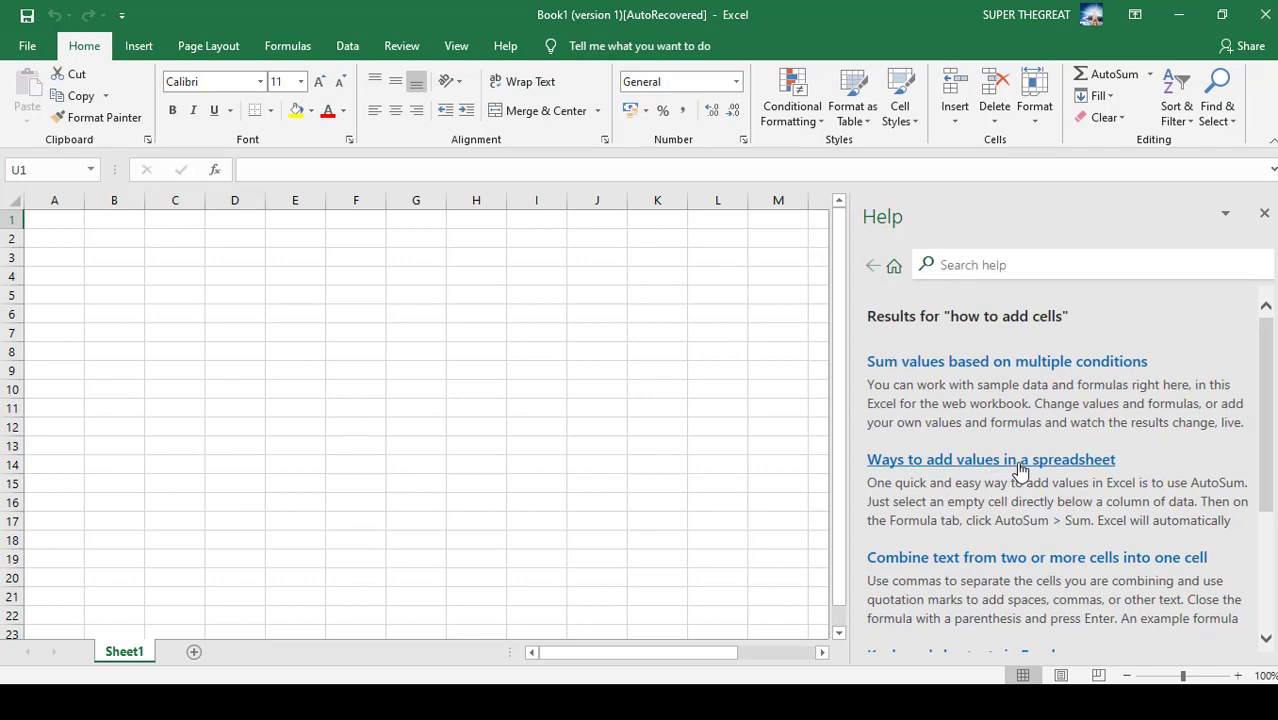
# Open the help article "Ways to add values in a spreadsheet" and read its AutoSum and conditional sum sections
pyautogui.click(1019, 463)
pyautogui.scroll(-3, 1265, 370)
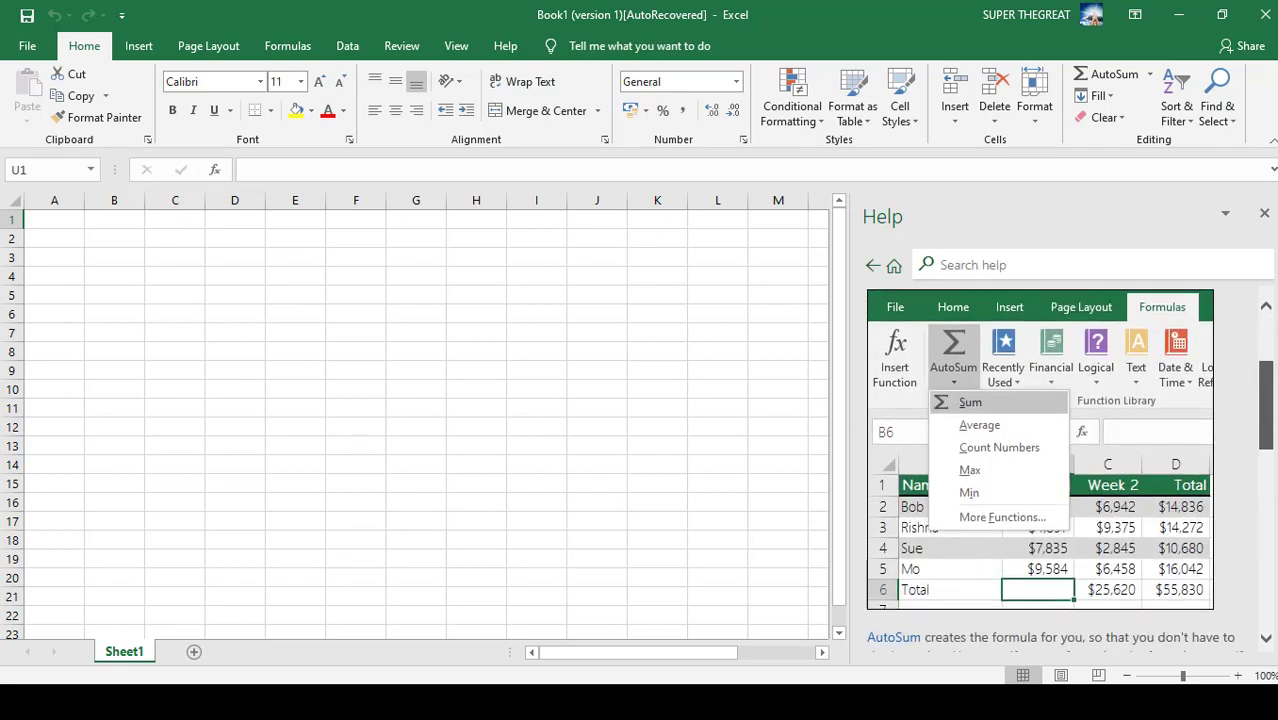
pyautogui.scroll(-5, 1065, 450)
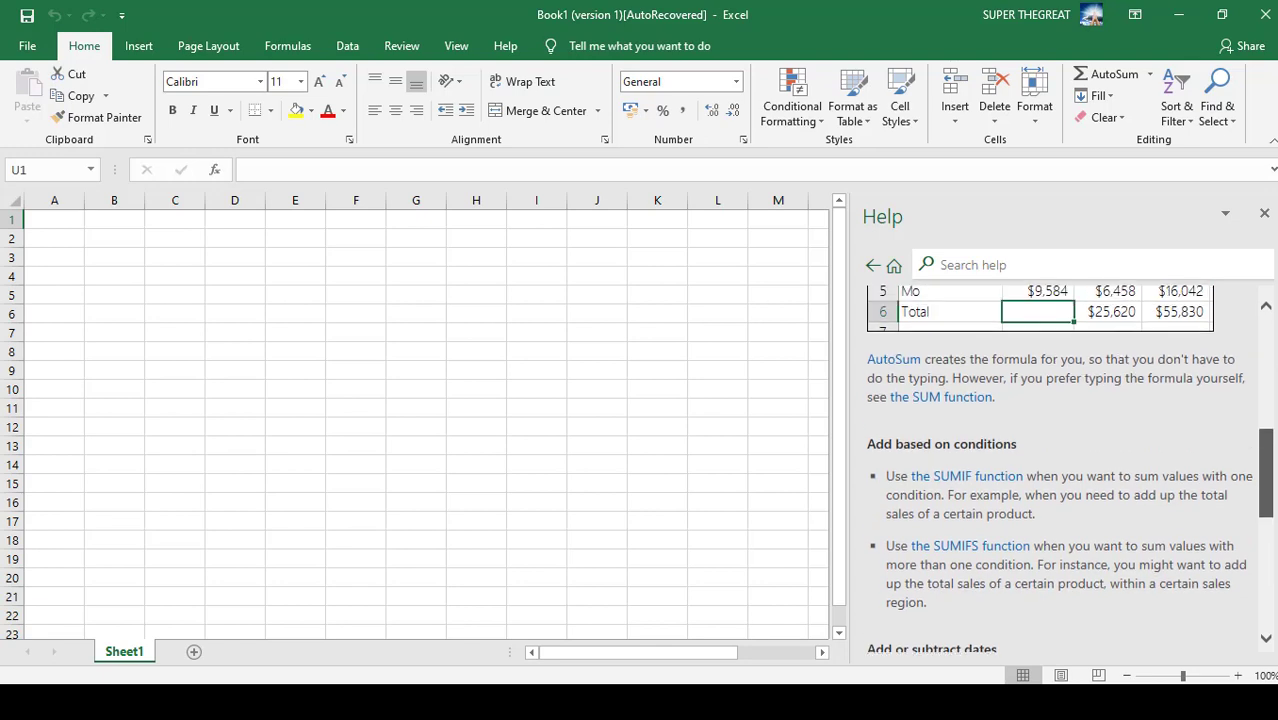
pyautogui.scroll(3, 1055, 470)
# Search the help for "refredh connected data"
pyautogui.click(953, 258)
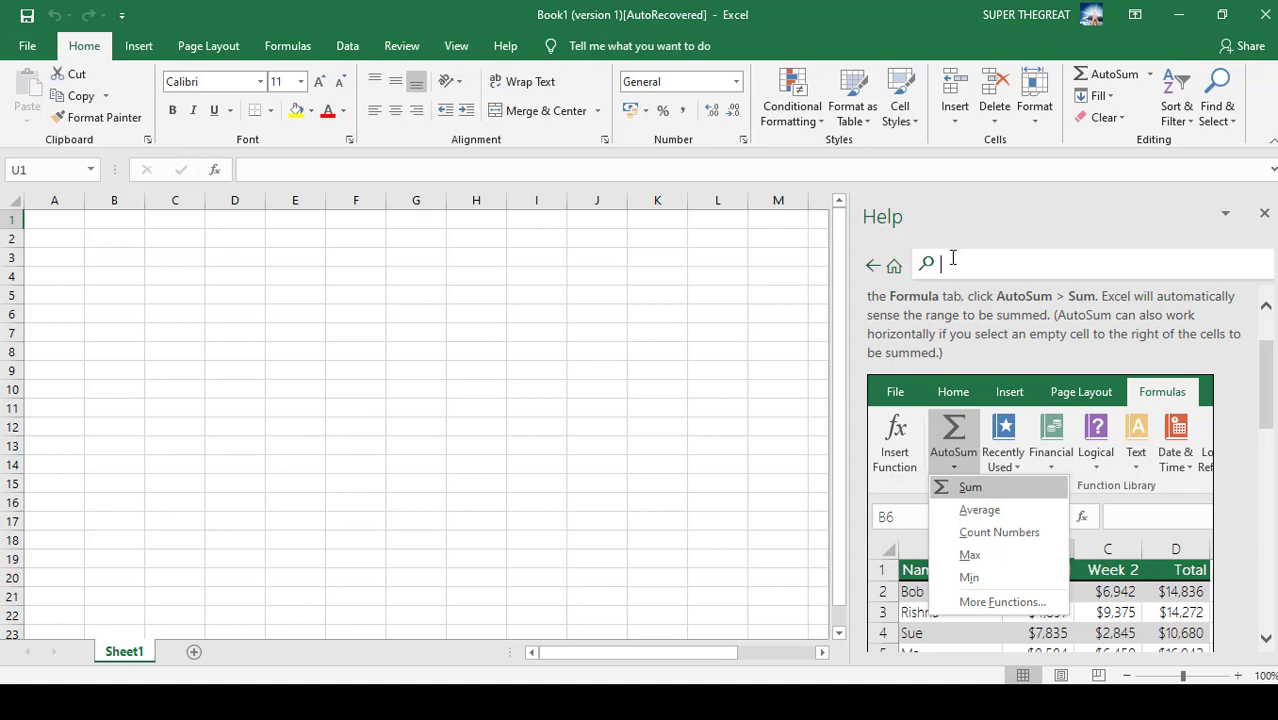
pyautogui.write('refre')
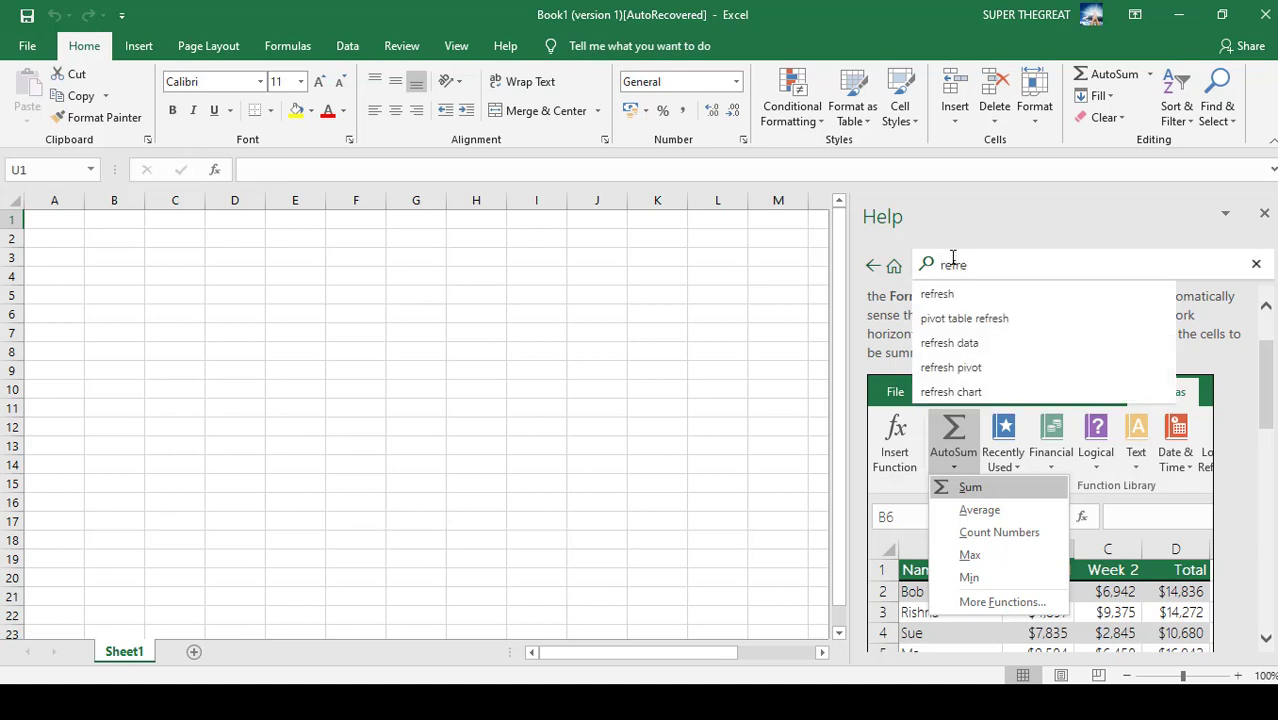
pyautogui.write('dh conne')
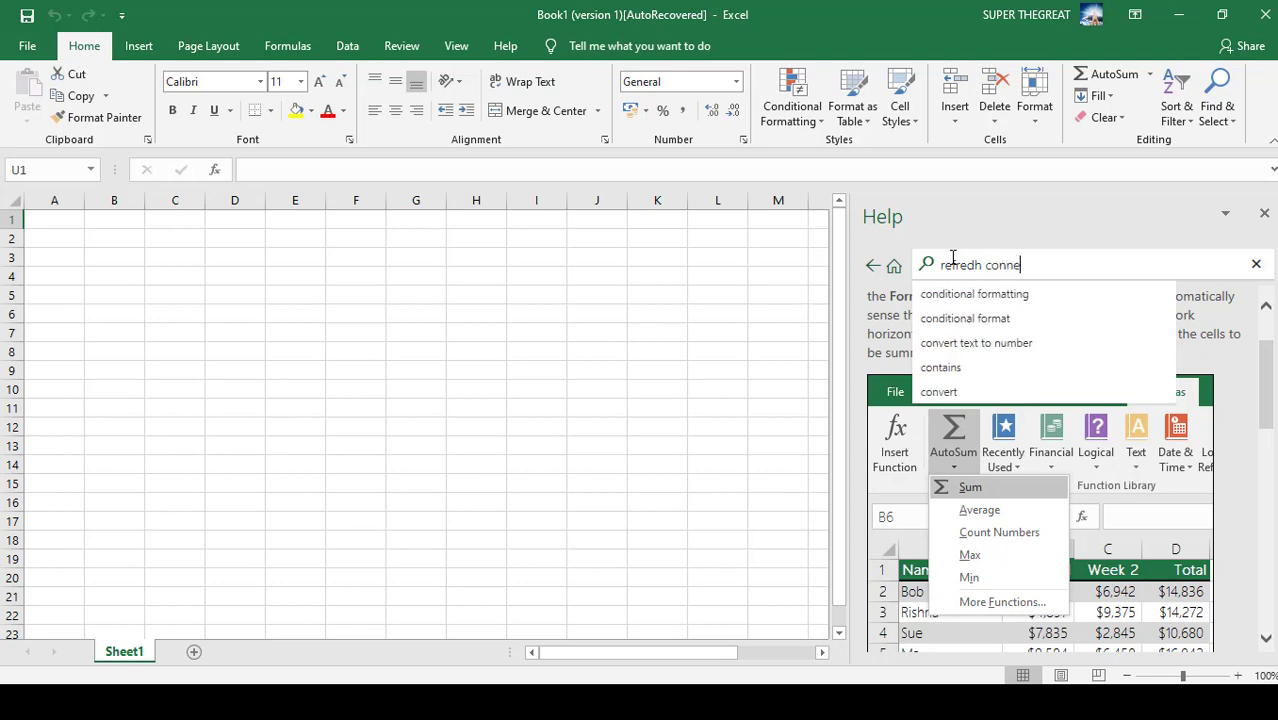
pyautogui.write('cted ')
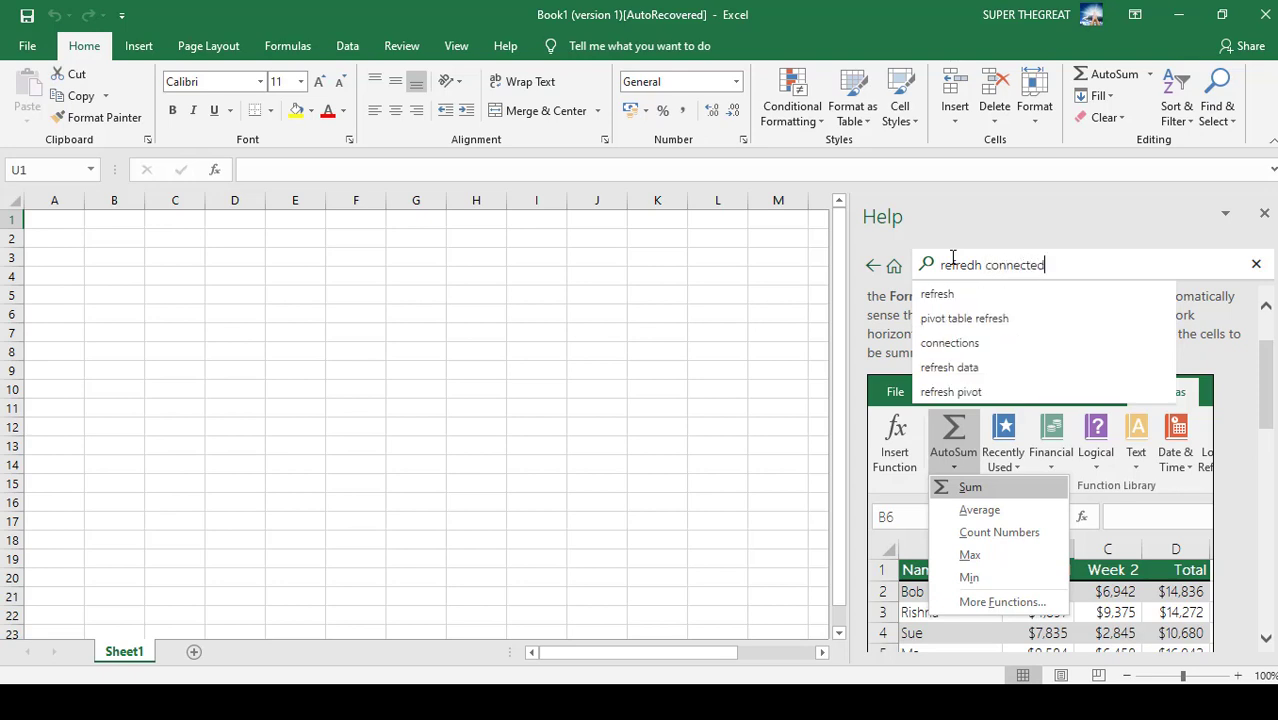
pyautogui.write('data')
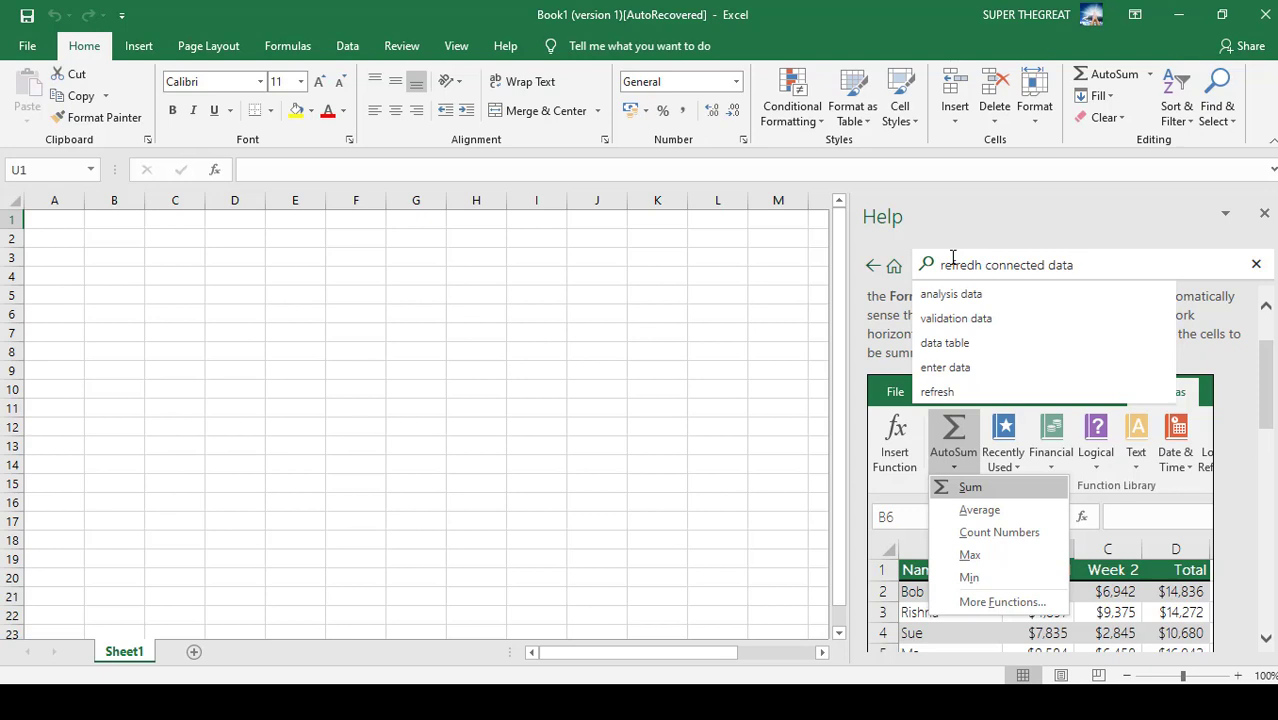
pyautogui.press('Return')
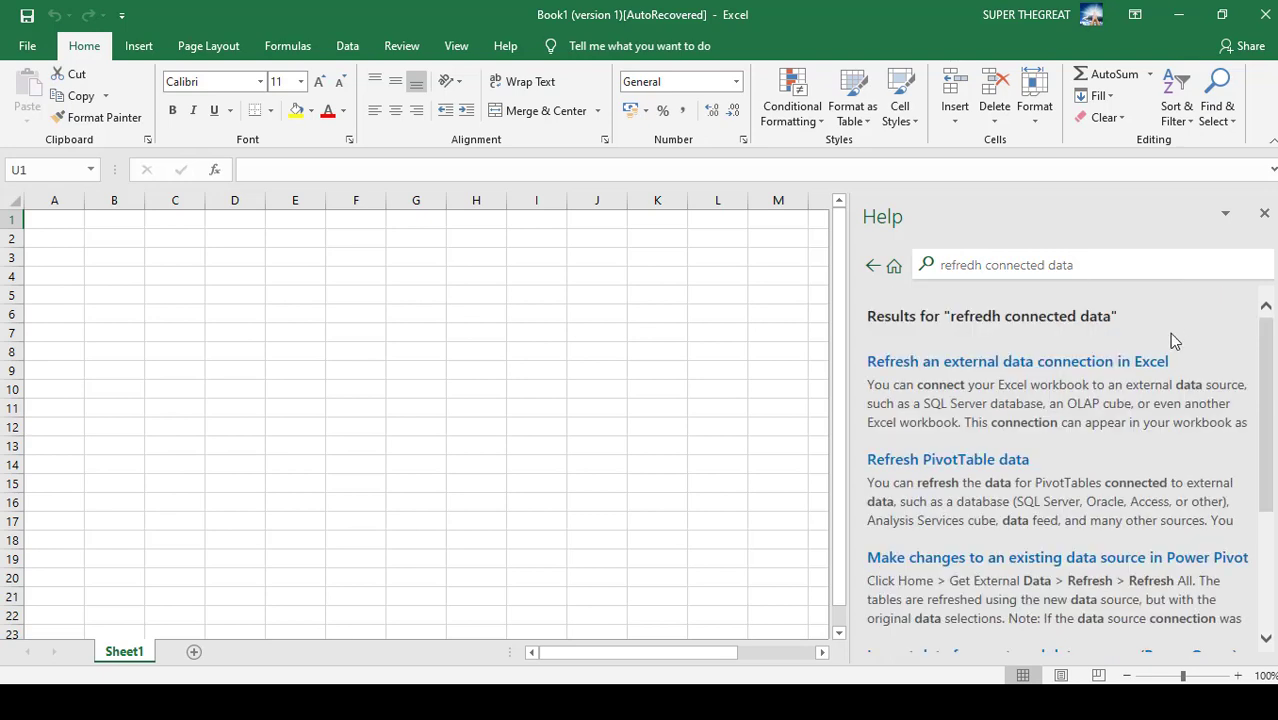
# Read the article "Refresh an external data connection in Excel", view its 2016 and 2010, 2013 instructions, and close the help
pyautogui.click(1138, 362)
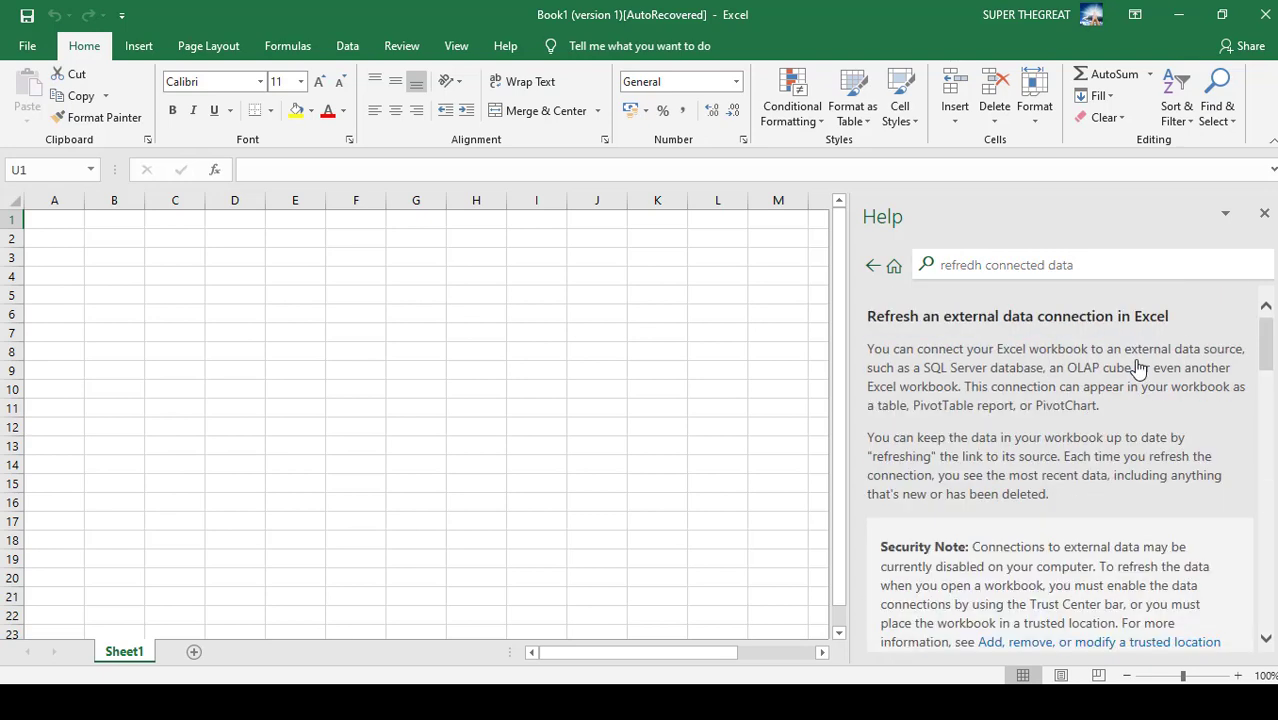
pyautogui.moveTo(1266, 365); pyautogui.dragTo(1272, 418)
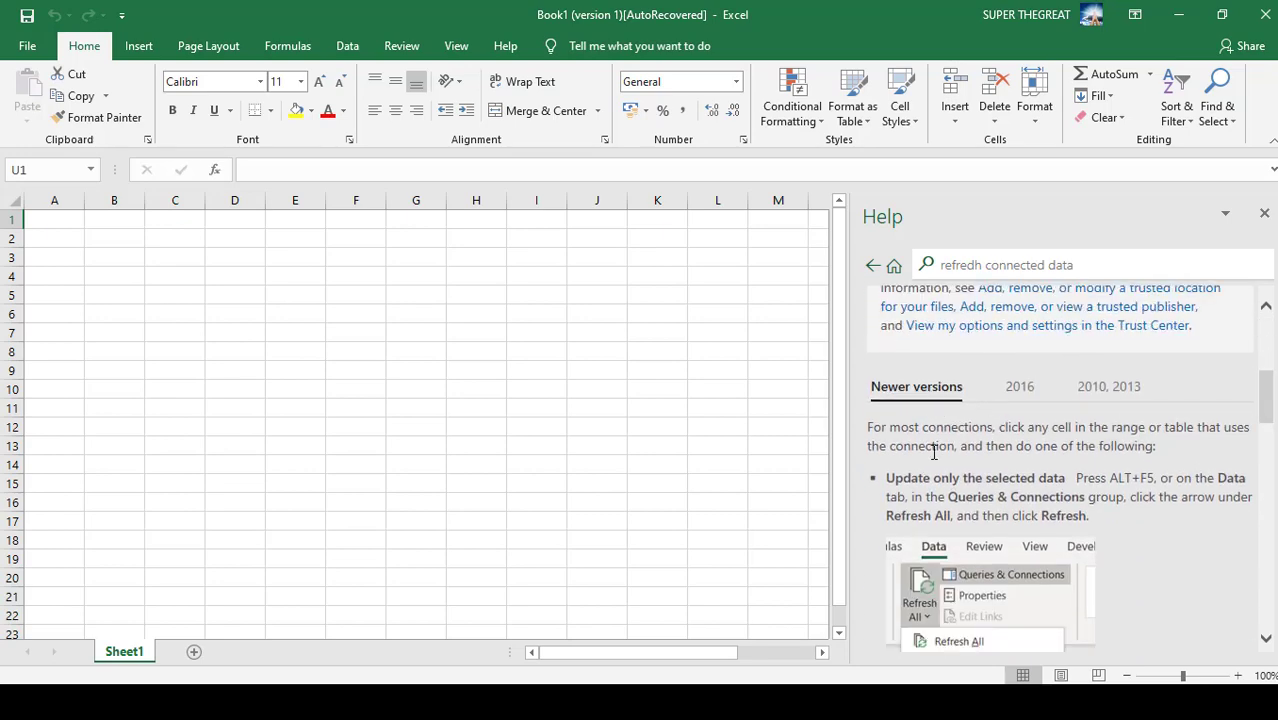
pyautogui.click(1017, 389)
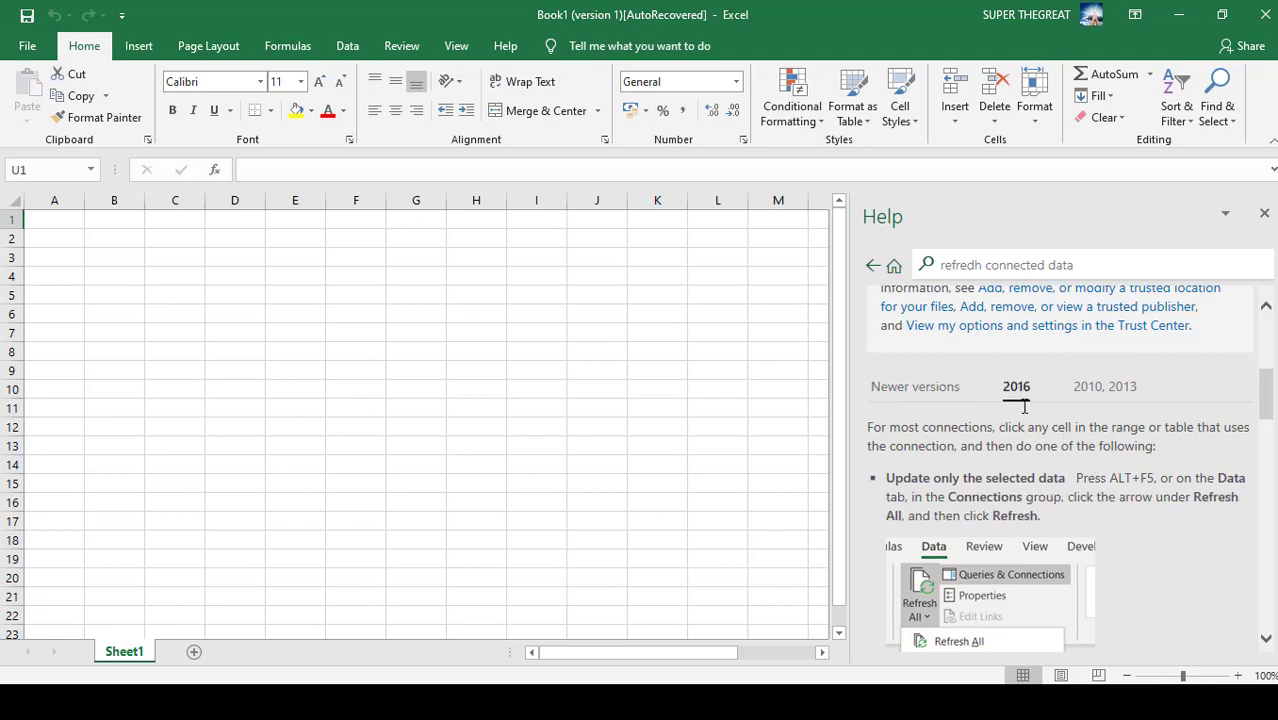
pyautogui.click(1089, 392)
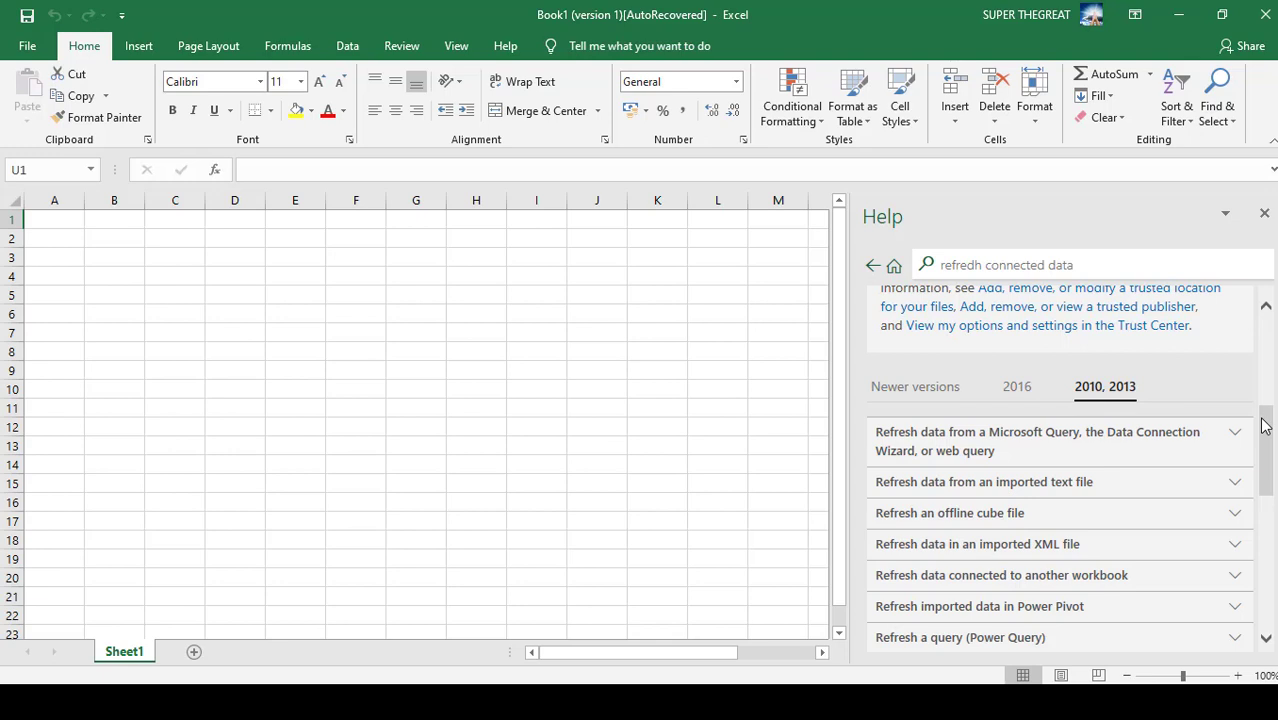
pyautogui.click(1264, 213)
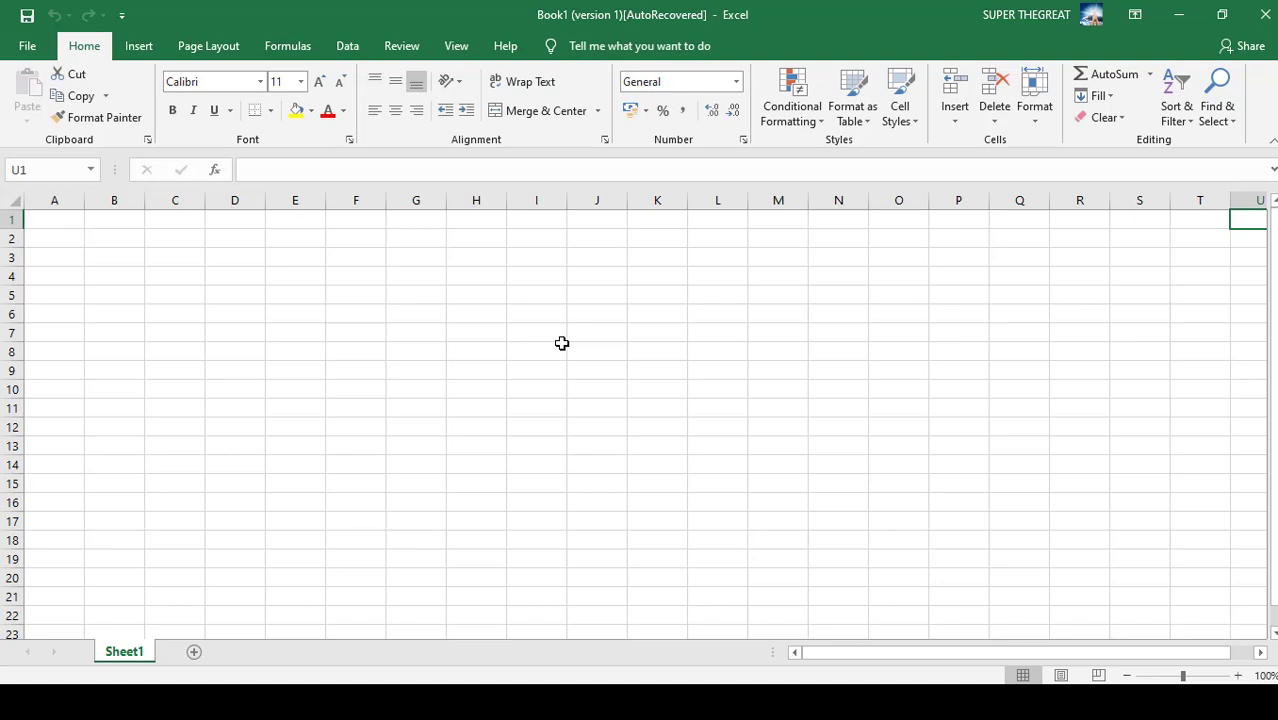
# Browse the available templates for new workbooks, from tutorials to calendars, budgets and schedules, and return to the worksheet
pyautogui.click(24, 46)
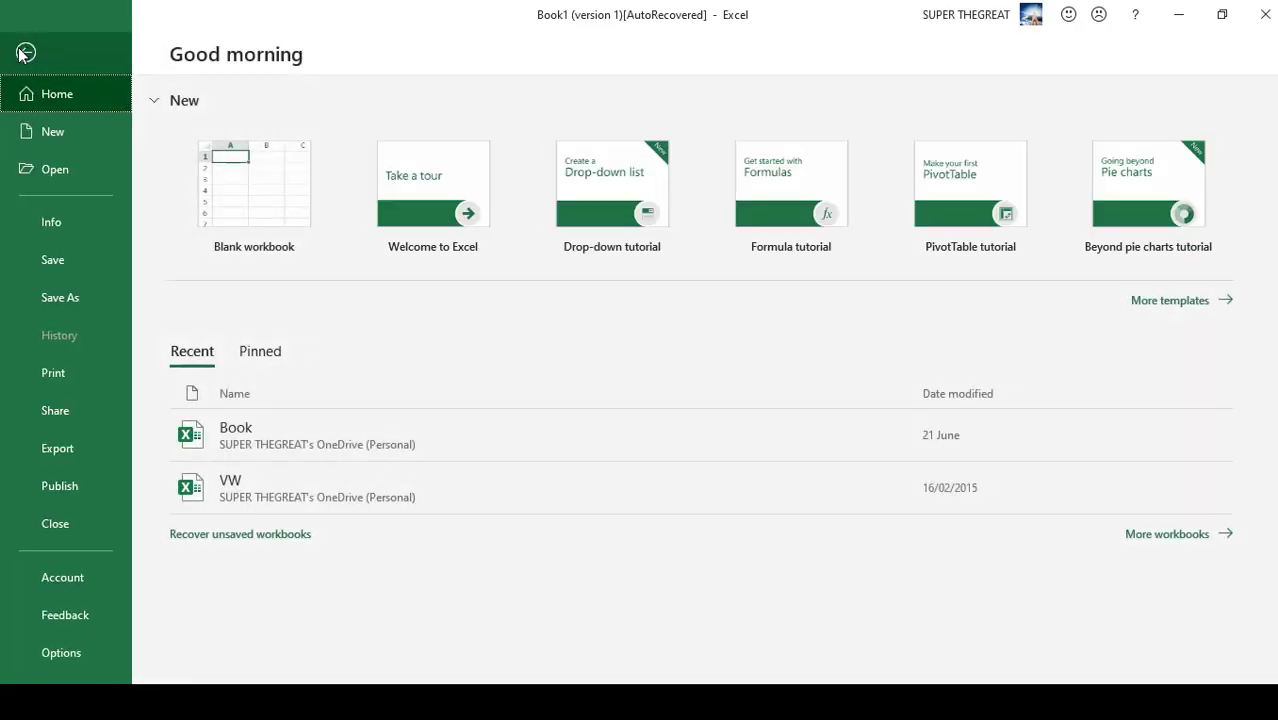
pyautogui.click(45, 134)
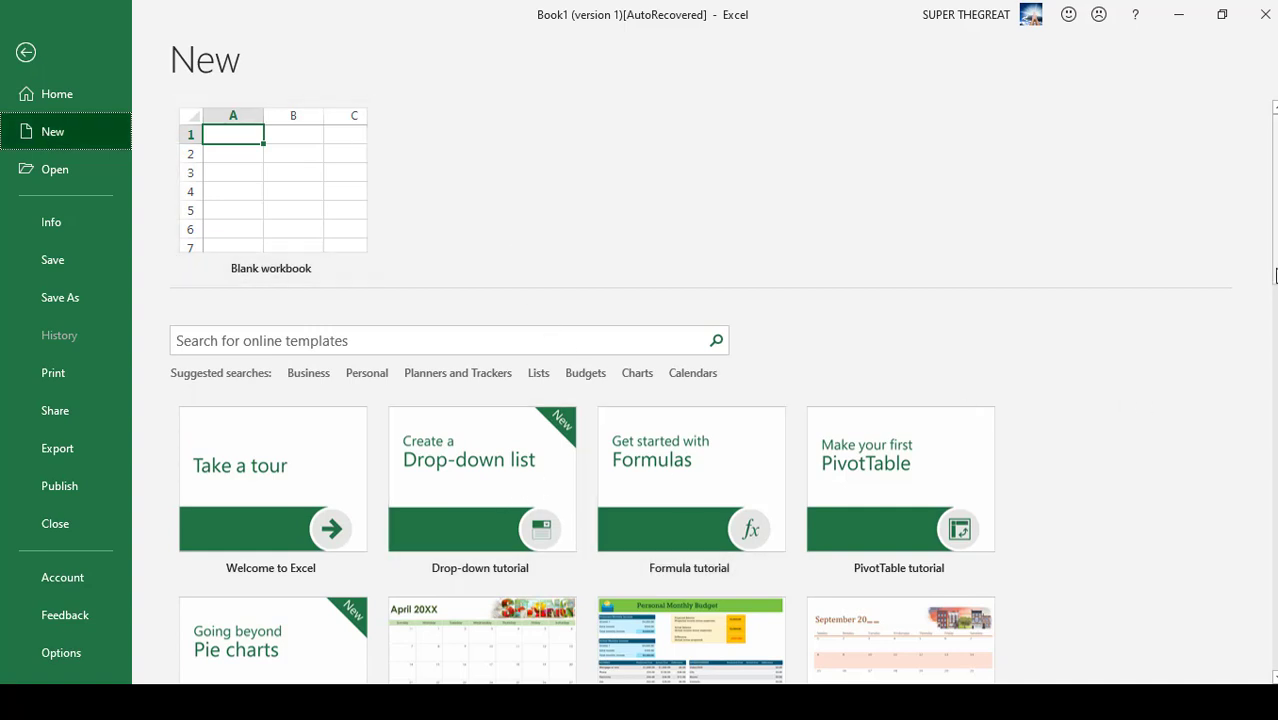
pyautogui.moveTo(1275, 273); pyautogui.dragTo(1276, 375)
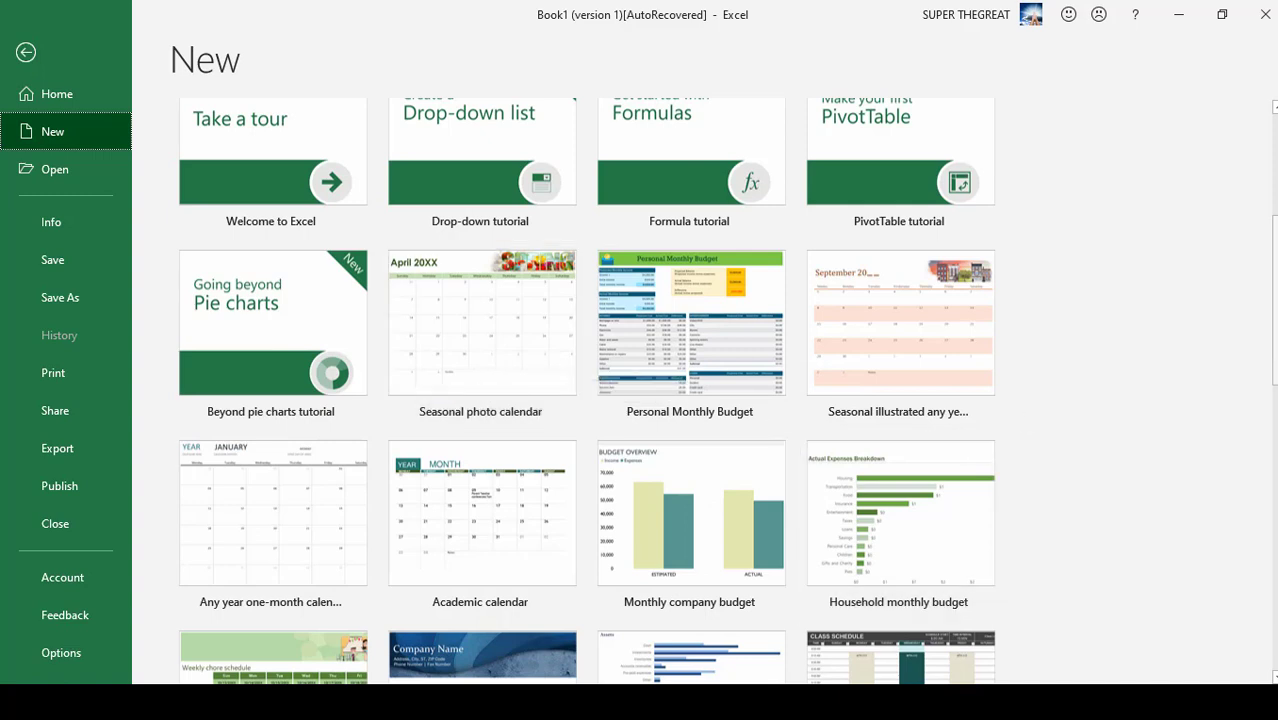
pyautogui.scroll(-2, 948, 357)
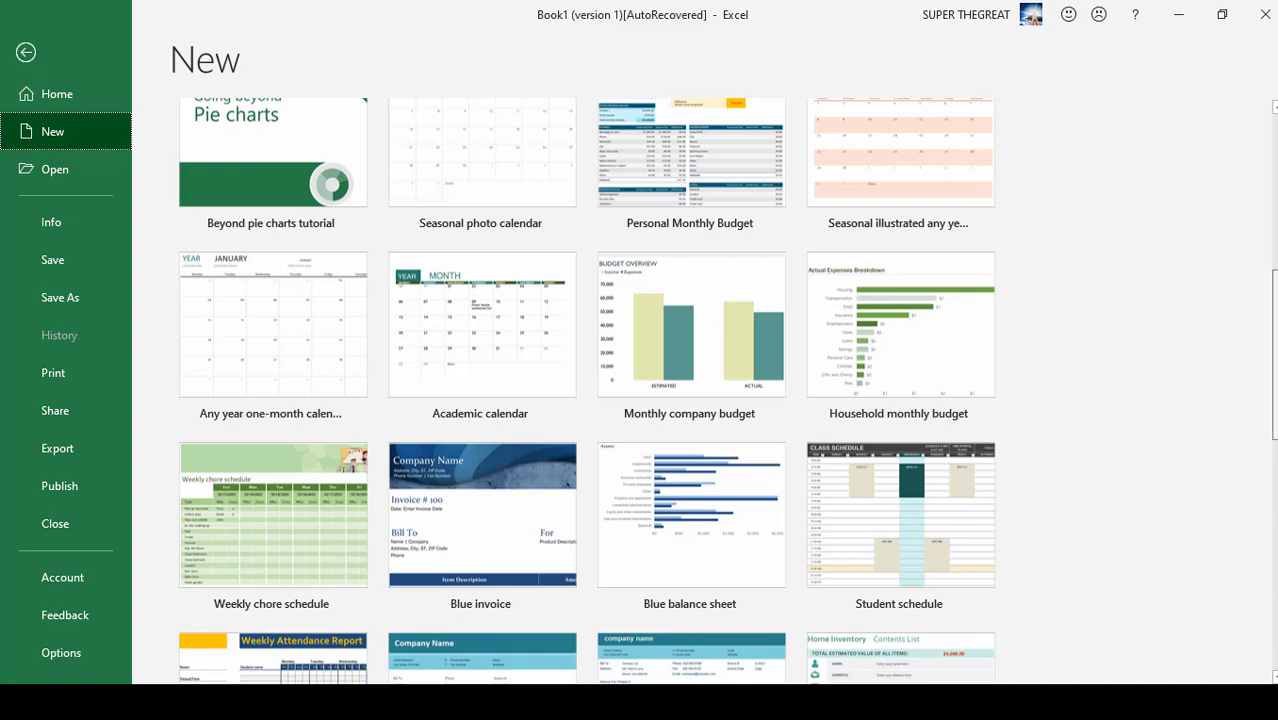
pyautogui.scroll(5, 700, 390)
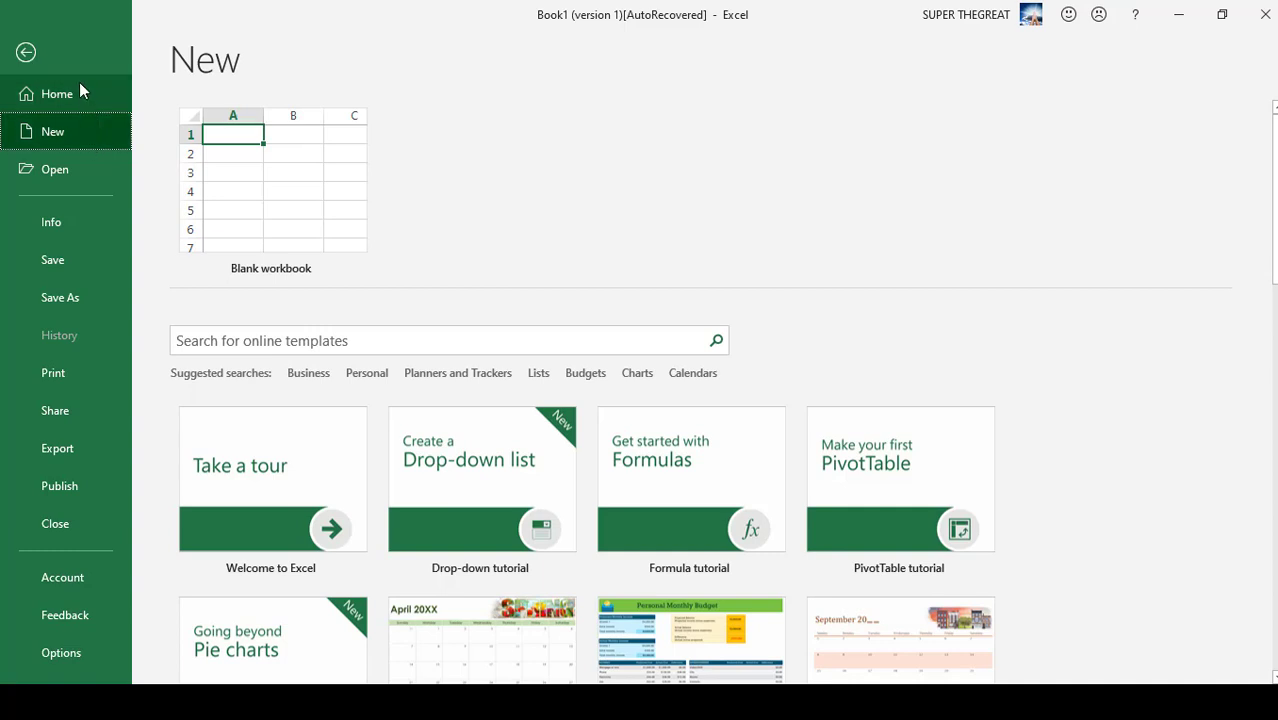
pyautogui.click(32, 56)
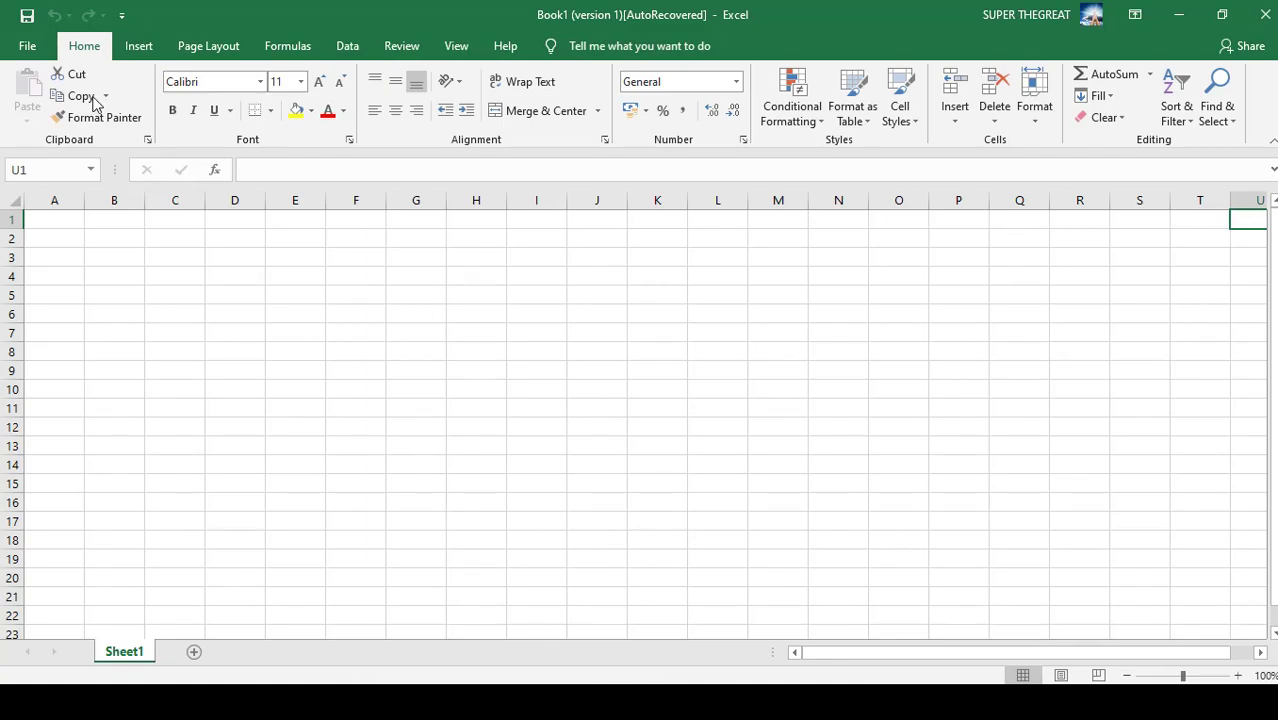
# Create a new blank workbook
pyautogui.click(24, 48)
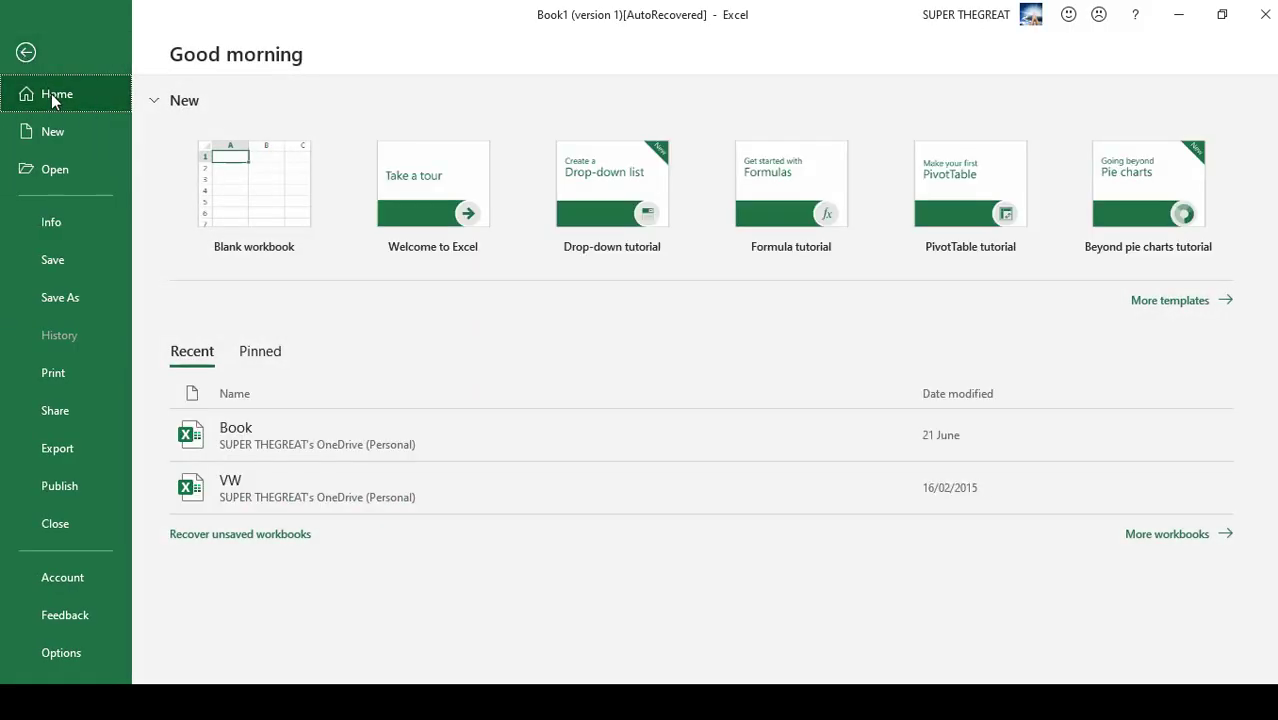
pyautogui.click(63, 141)
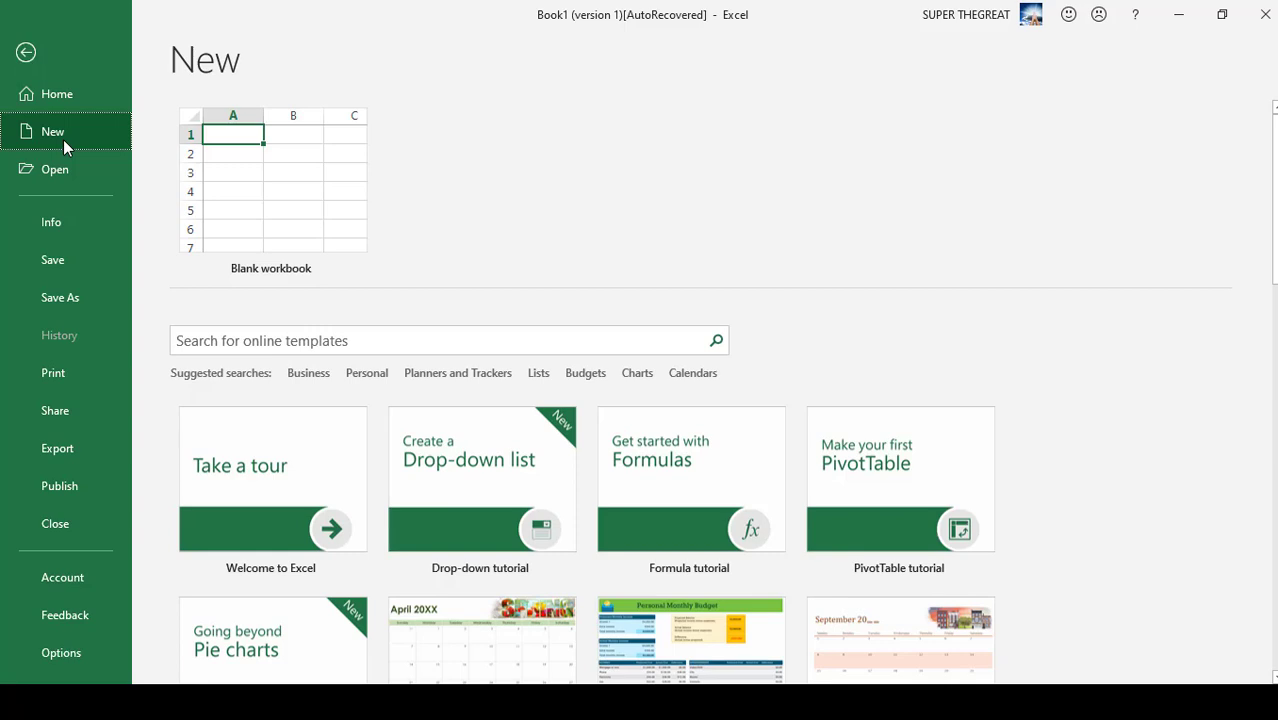
pyautogui.click(233, 180)
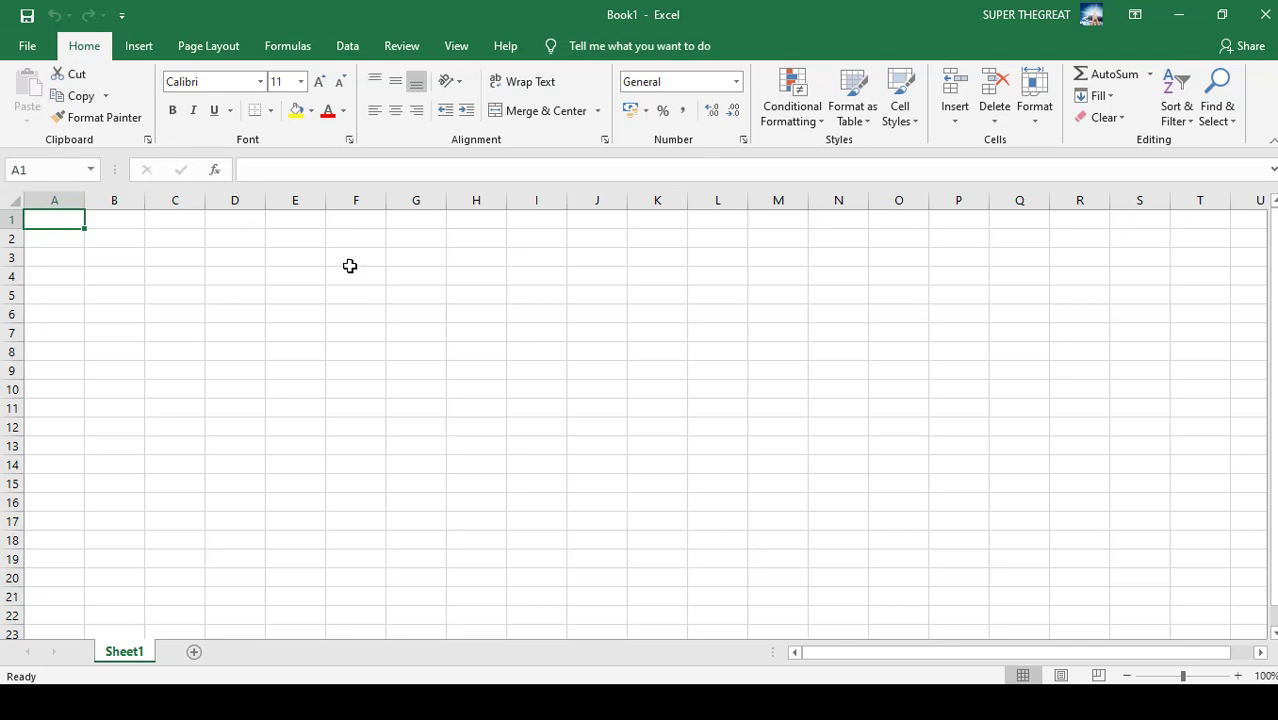
# Switch to the auto-recovered workbook Book1 (version 1) and close it without saving the changes
pyautogui.moveTo(717, 702)
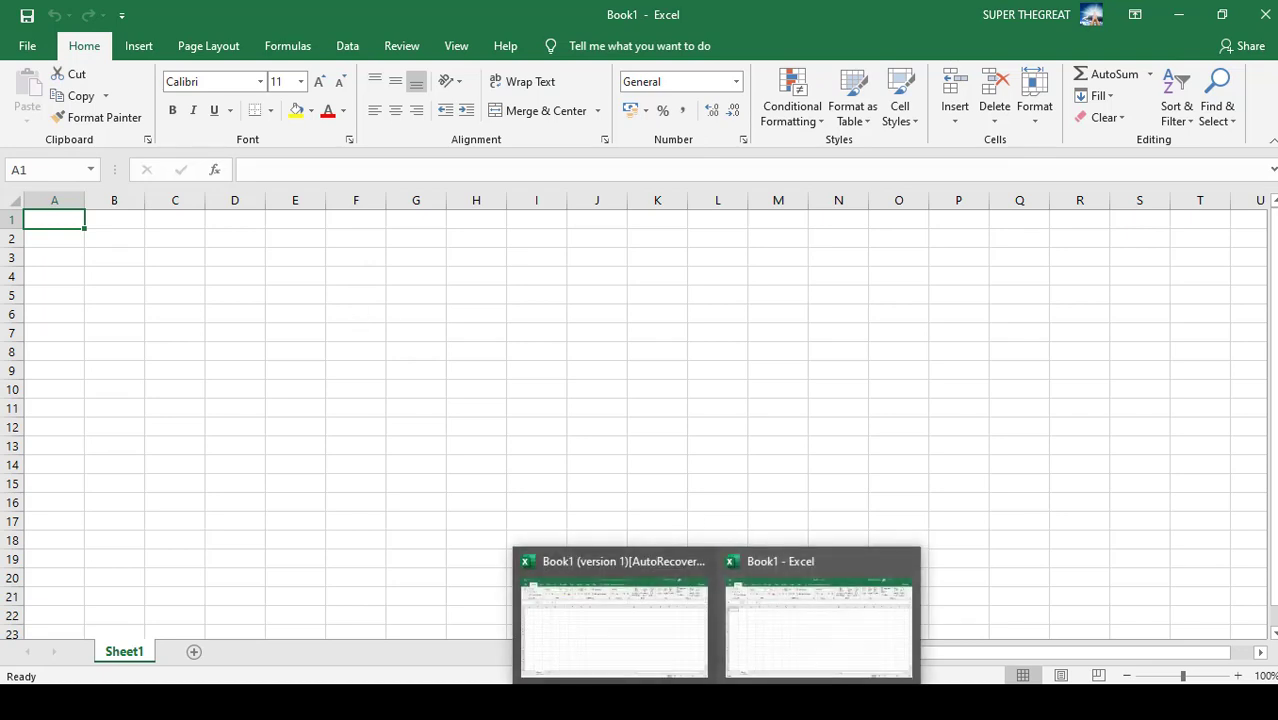
pyautogui.click(650, 590)
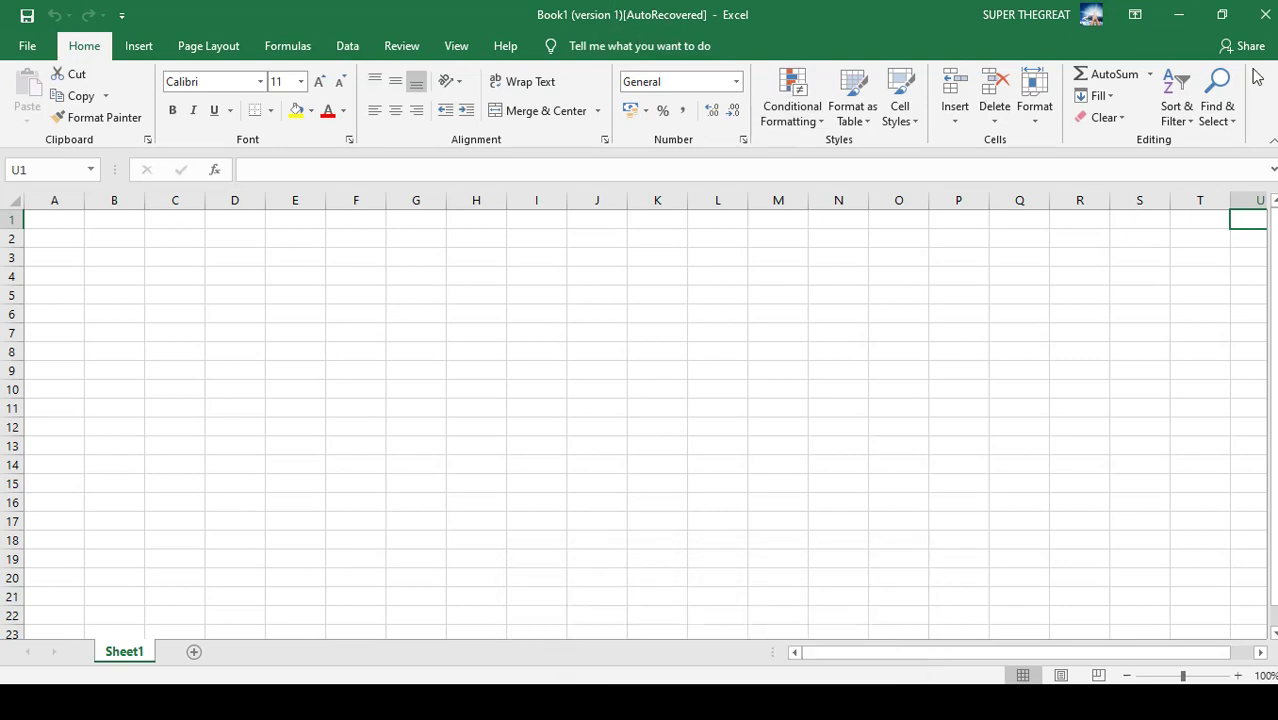
pyautogui.click(1263, 18)
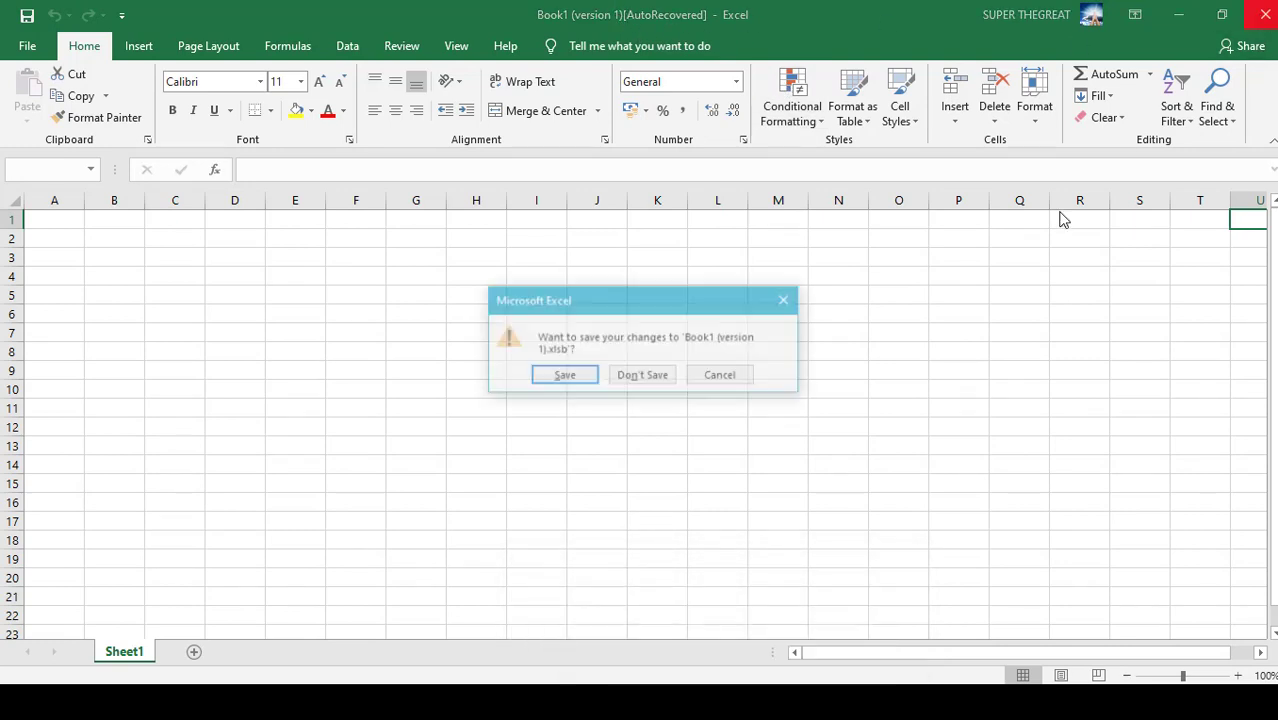
pyautogui.click(640, 377)
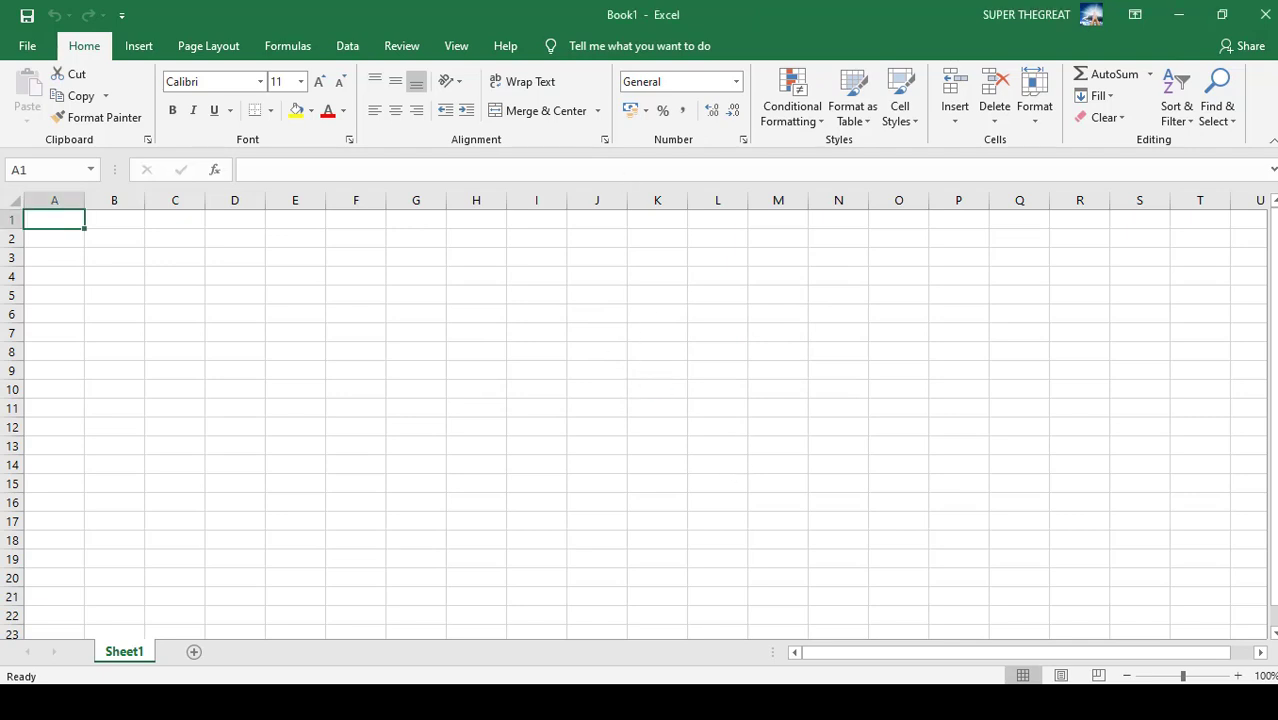
# Create another blank workbook alongside Book1 and bring up the previews of the open workbooks
pyautogui.click(27, 46)
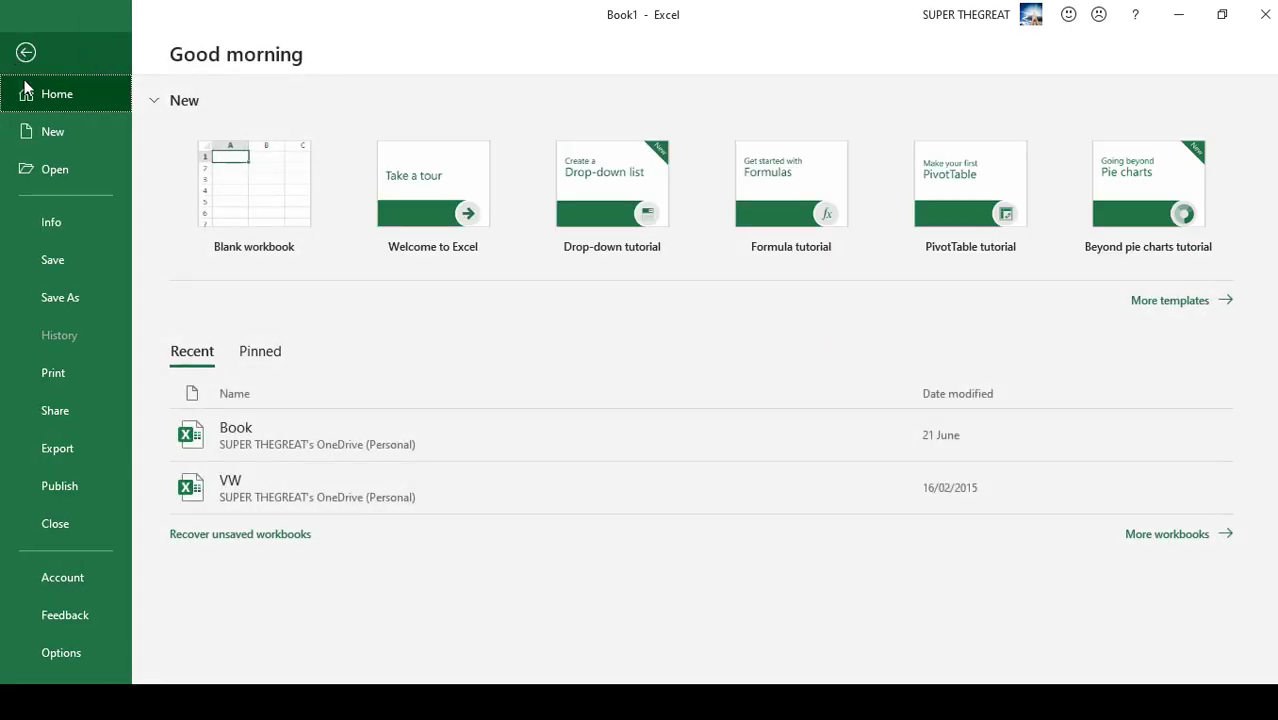
pyautogui.click(51, 133)
pyautogui.click(222, 182)
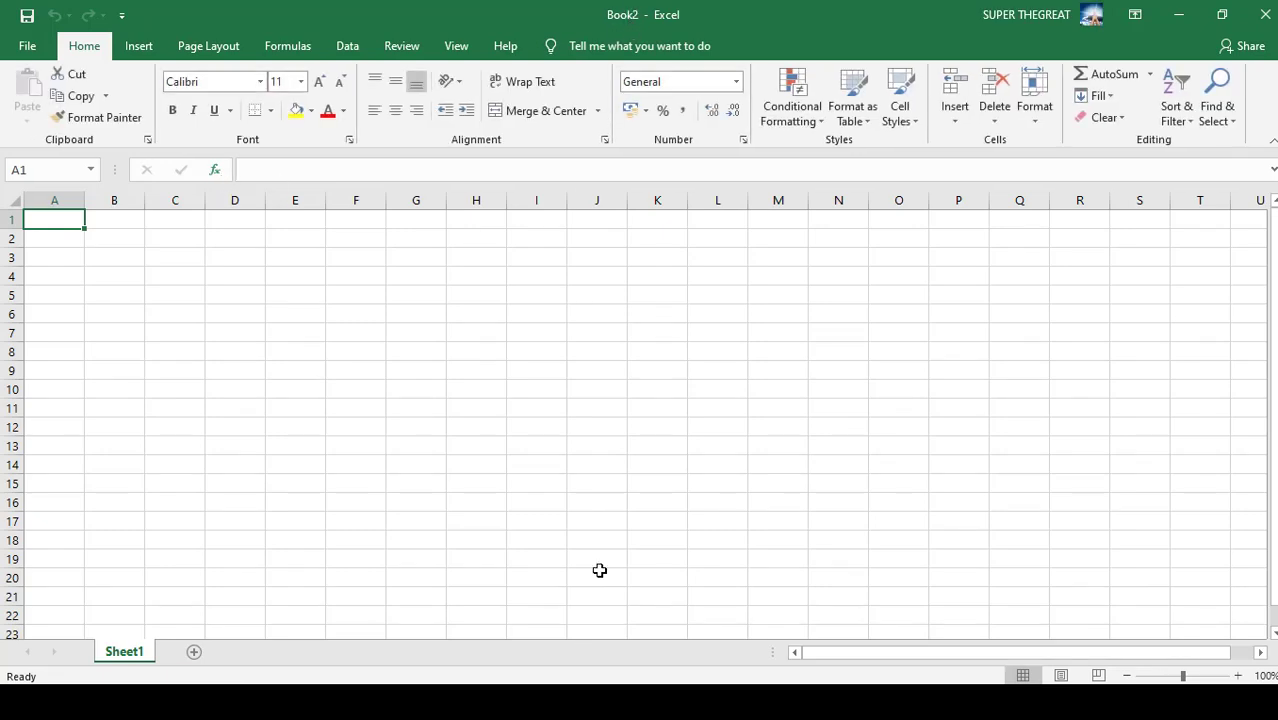
pyautogui.click(717, 702)
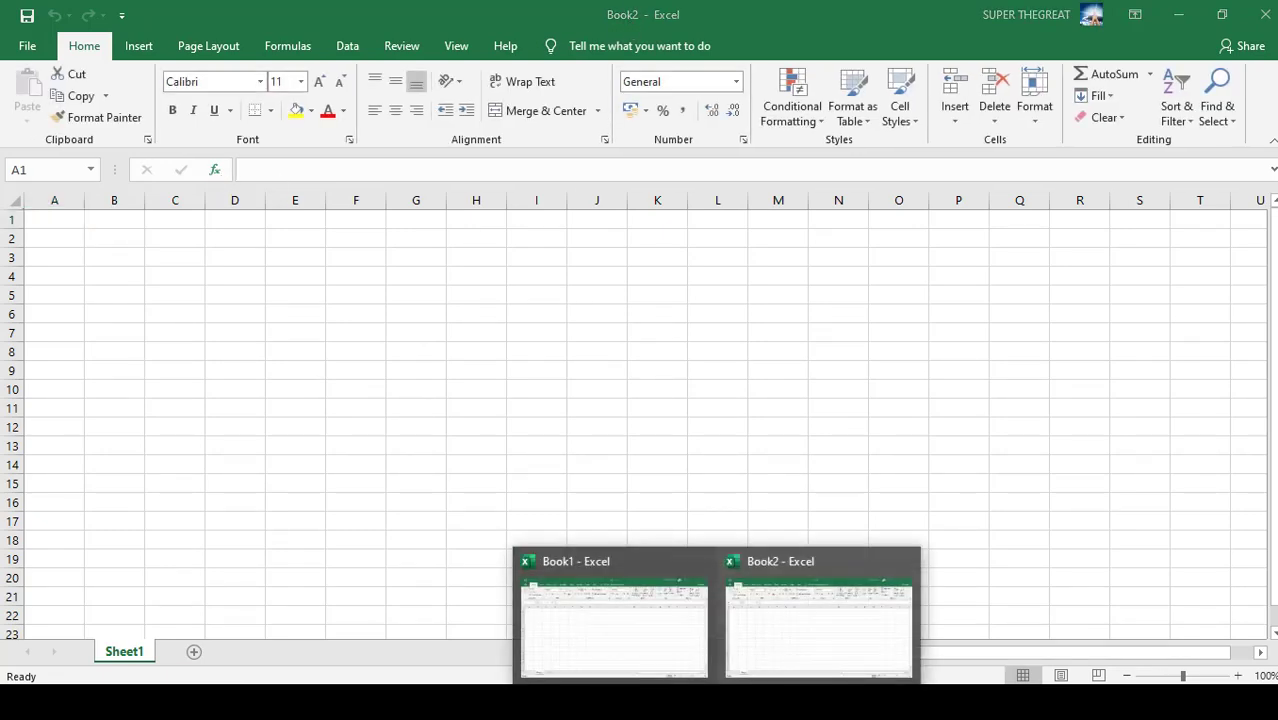
# Bring up Book1 and minimize it, and enter "week 1 igures" in cell A1 of Book2
pyautogui.click(628, 568)
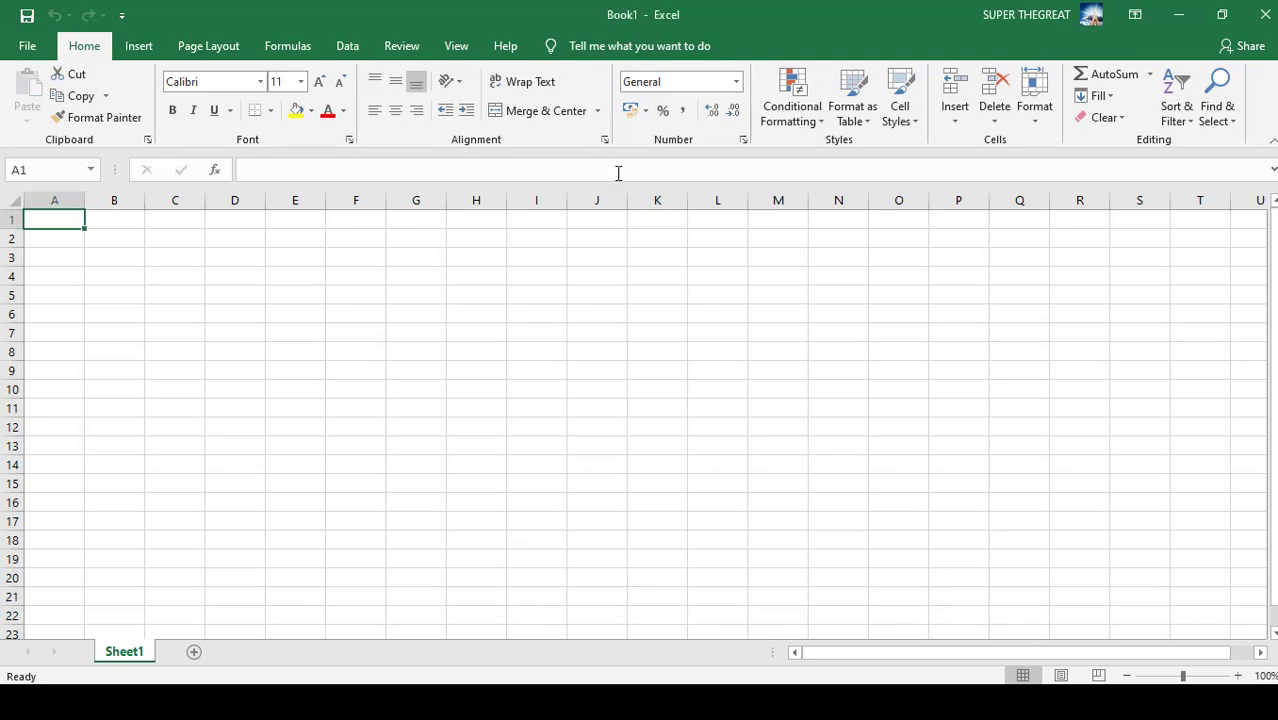
pyautogui.click(1172, 22)
pyautogui.write('week')
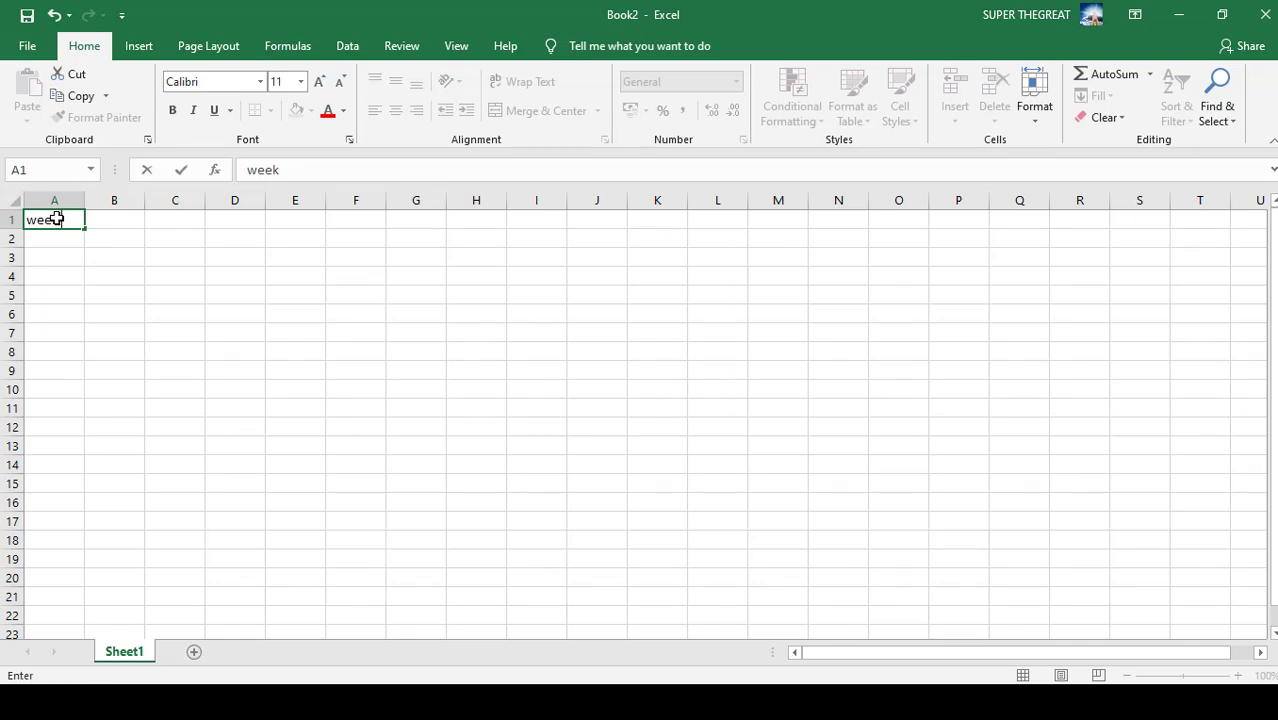
pyautogui.write(' 1 igures')
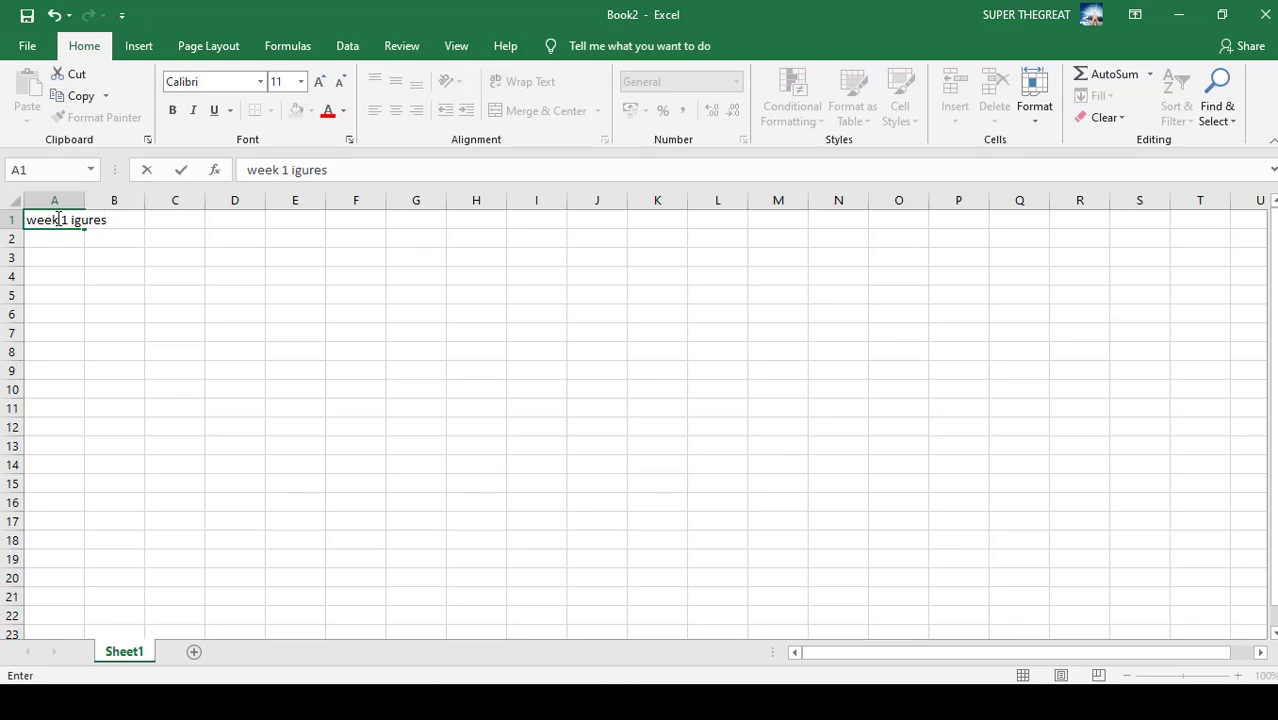
pyautogui.press('Return')
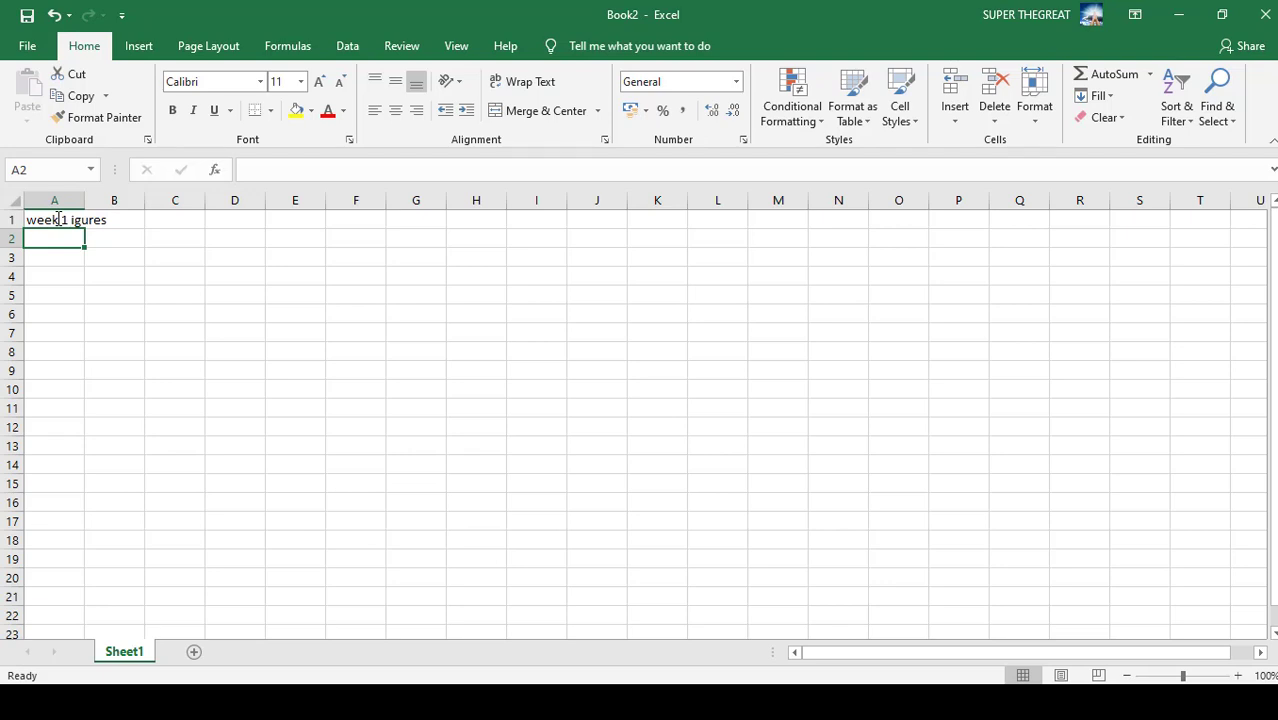
# Correct the text in cell A1 to "week 1 Figures"
pyautogui.click(58, 218)
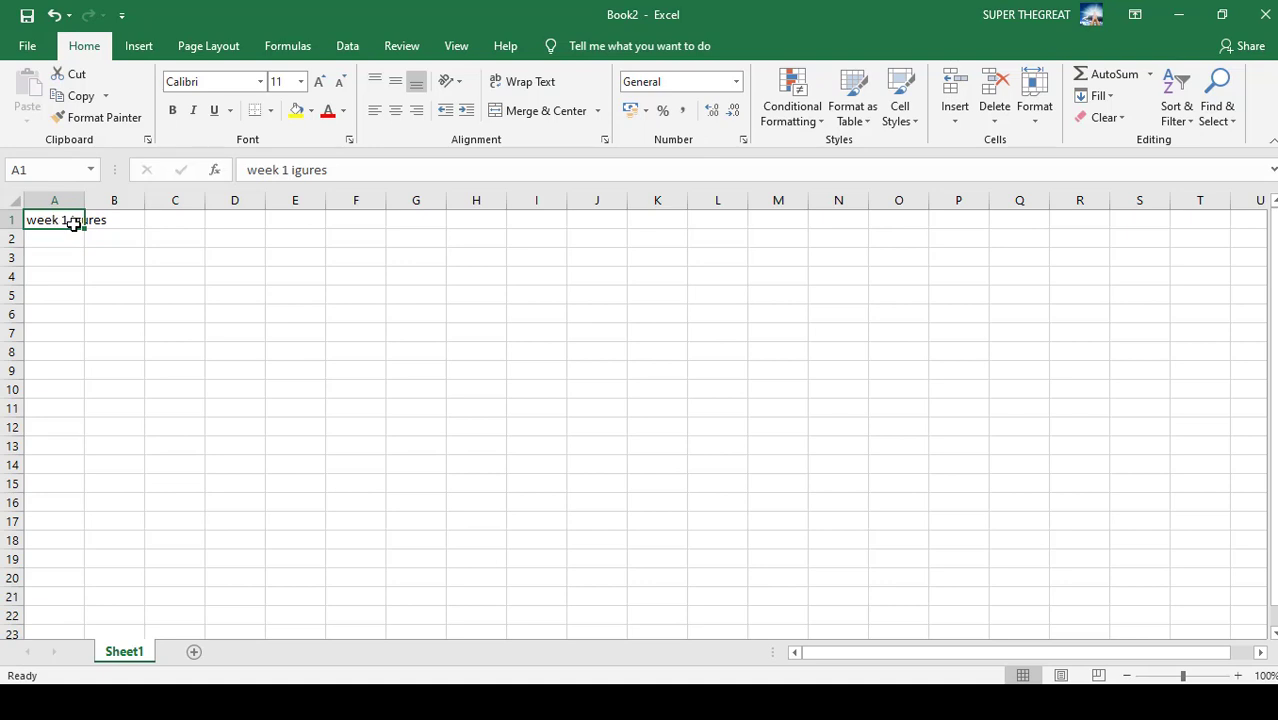
pyautogui.click(293, 170)
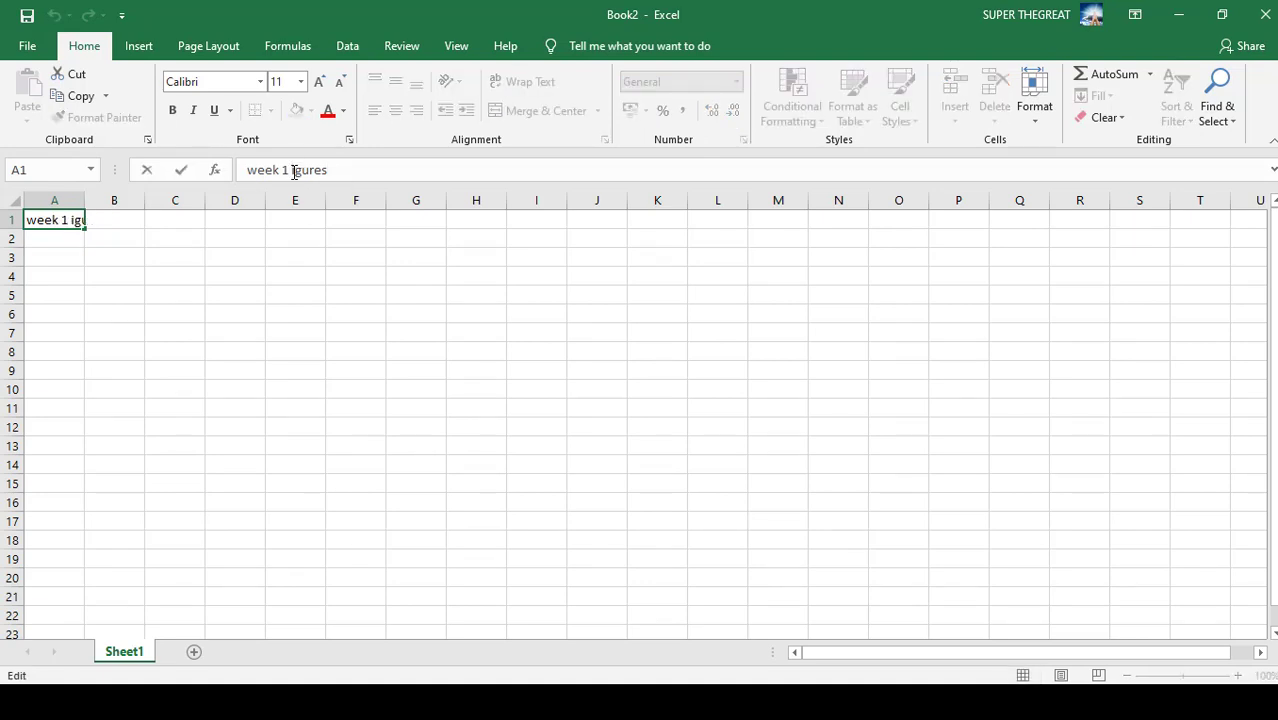
pyautogui.write('F')
pyautogui.click(62, 236)
pyautogui.click(62, 220)
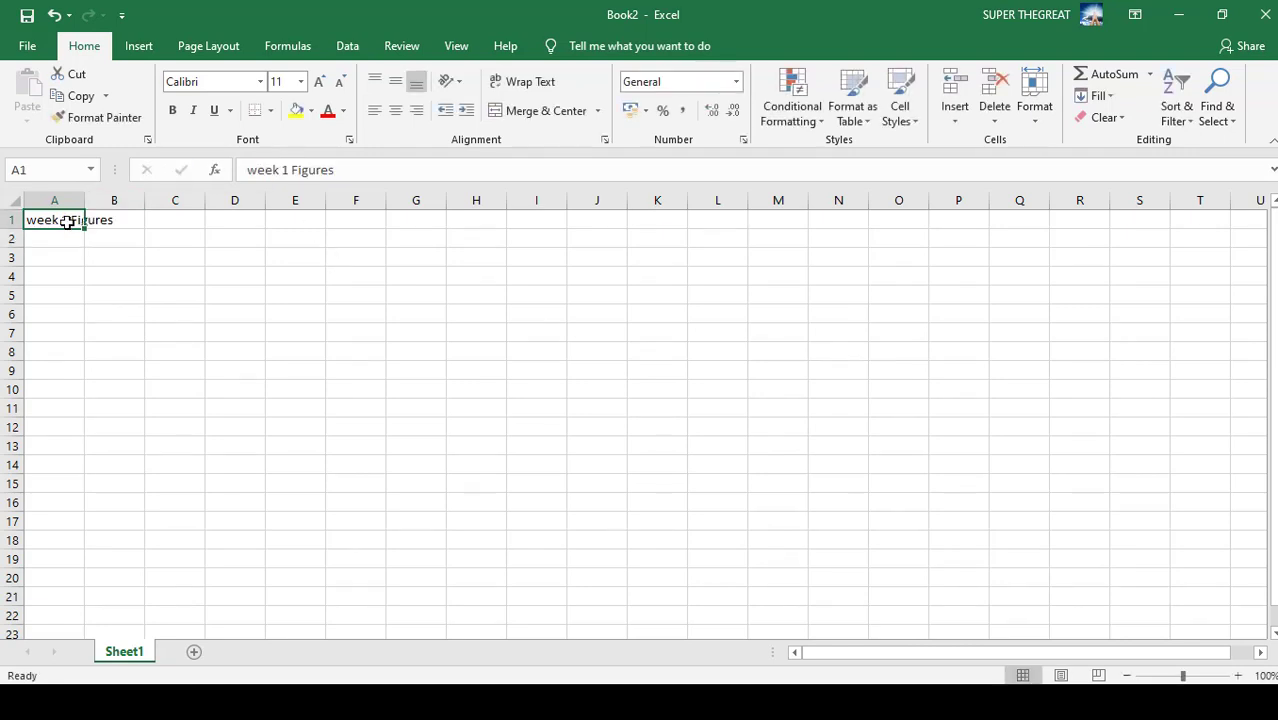
pyautogui.doubleClick(62, 222)
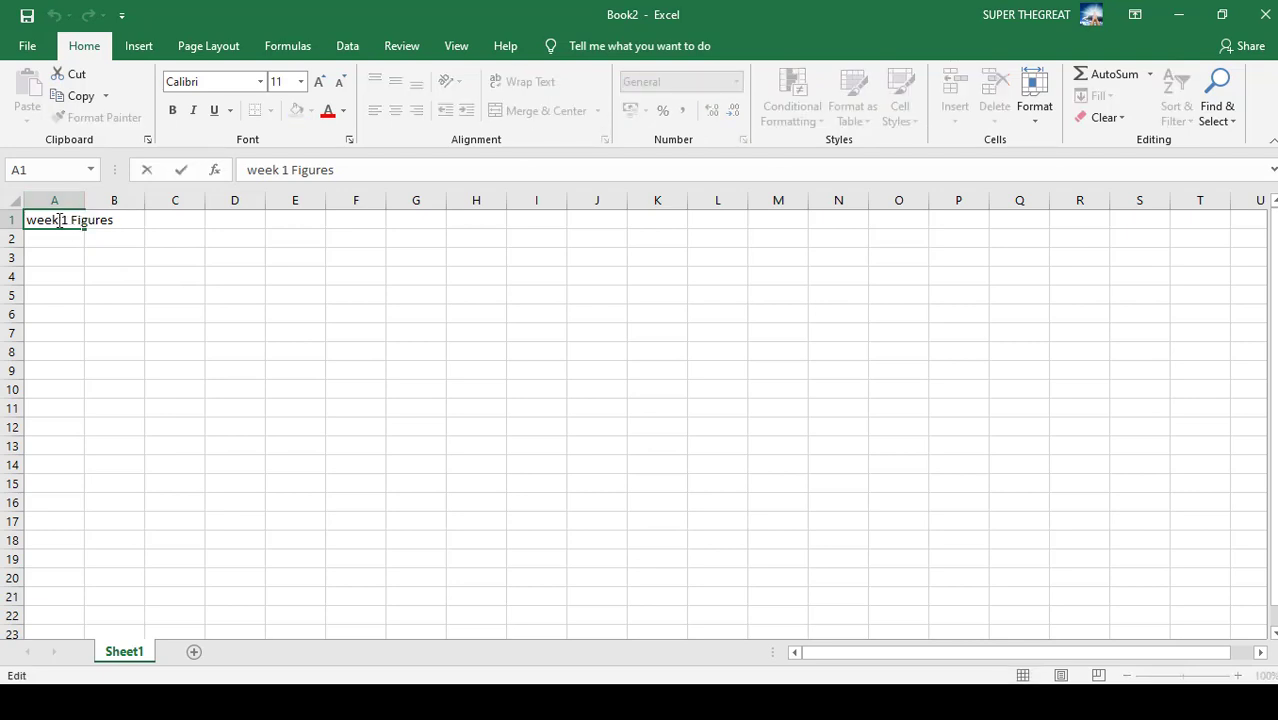
pyautogui.click(296, 170)
pyautogui.press('Return')
pyautogui.click(42, 222)
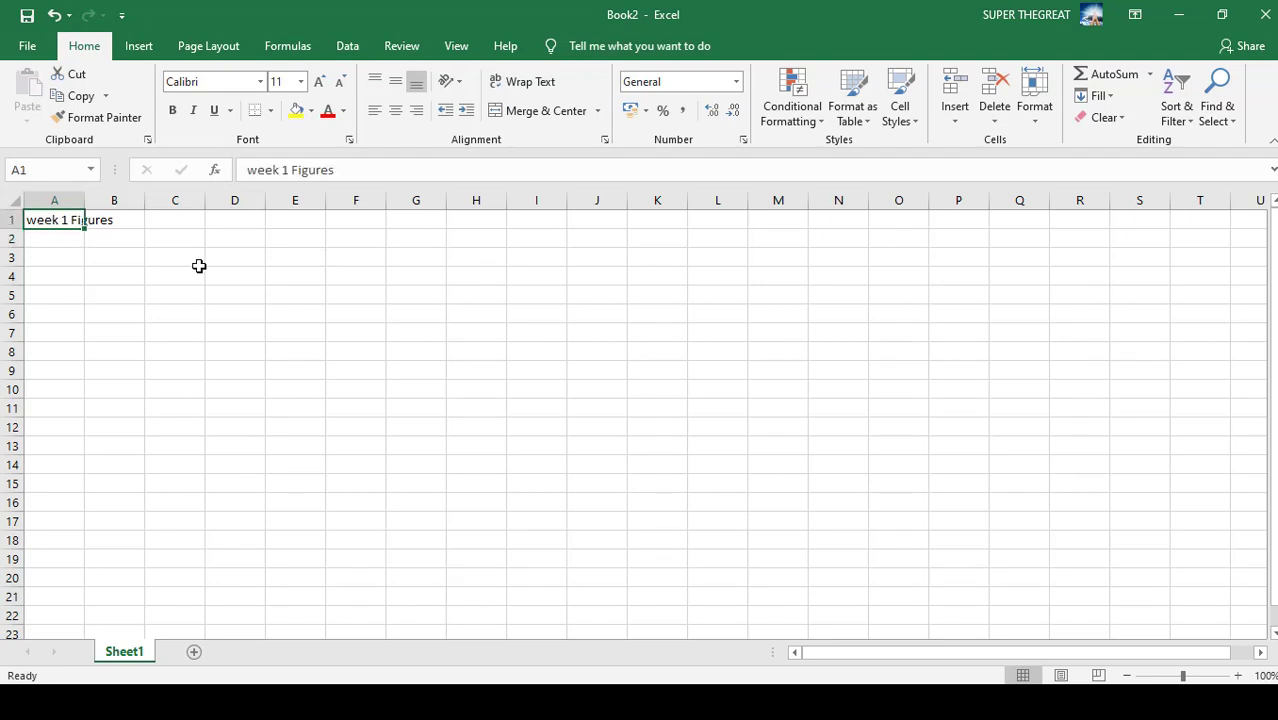
pyautogui.click(56, 240)
# Replace the entire text of cell A1 with "Week 1 budget"
pyautogui.click(57, 220)
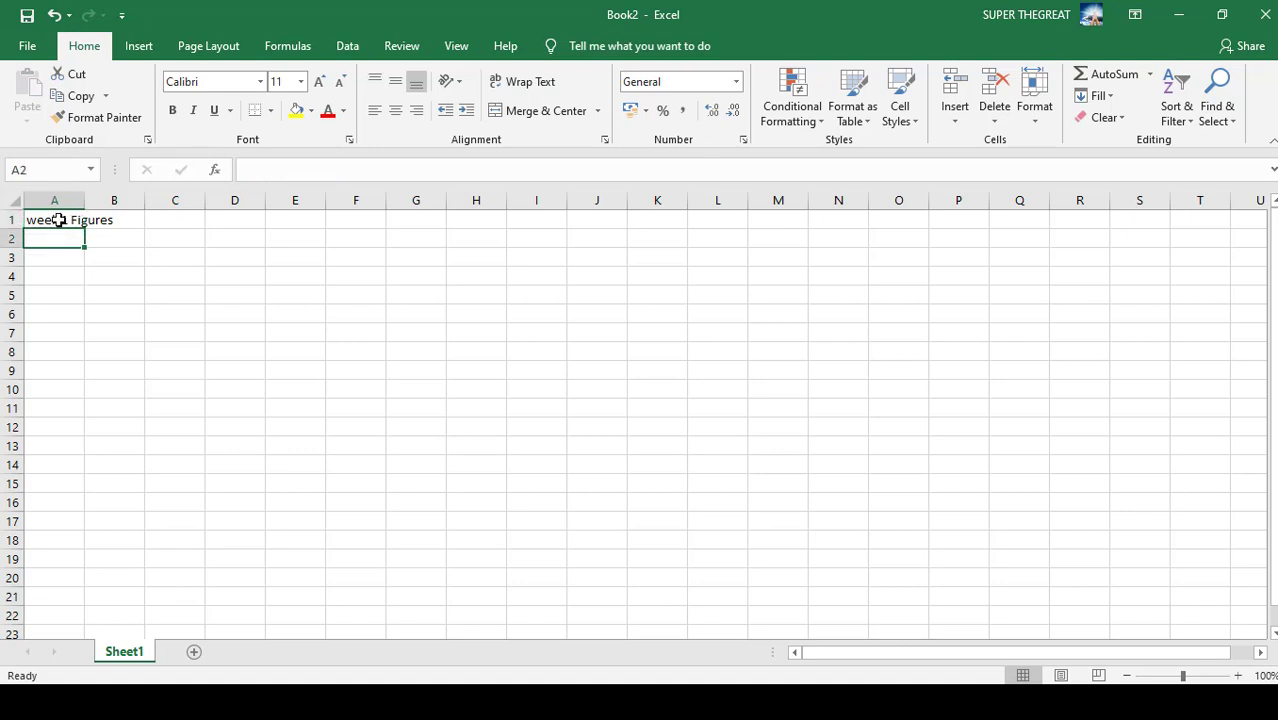
pyautogui.doubleClick(60, 220)
pyautogui.moveTo(118, 219); pyautogui.dragTo(20, 222)
pyautogui.press('BackSpace')
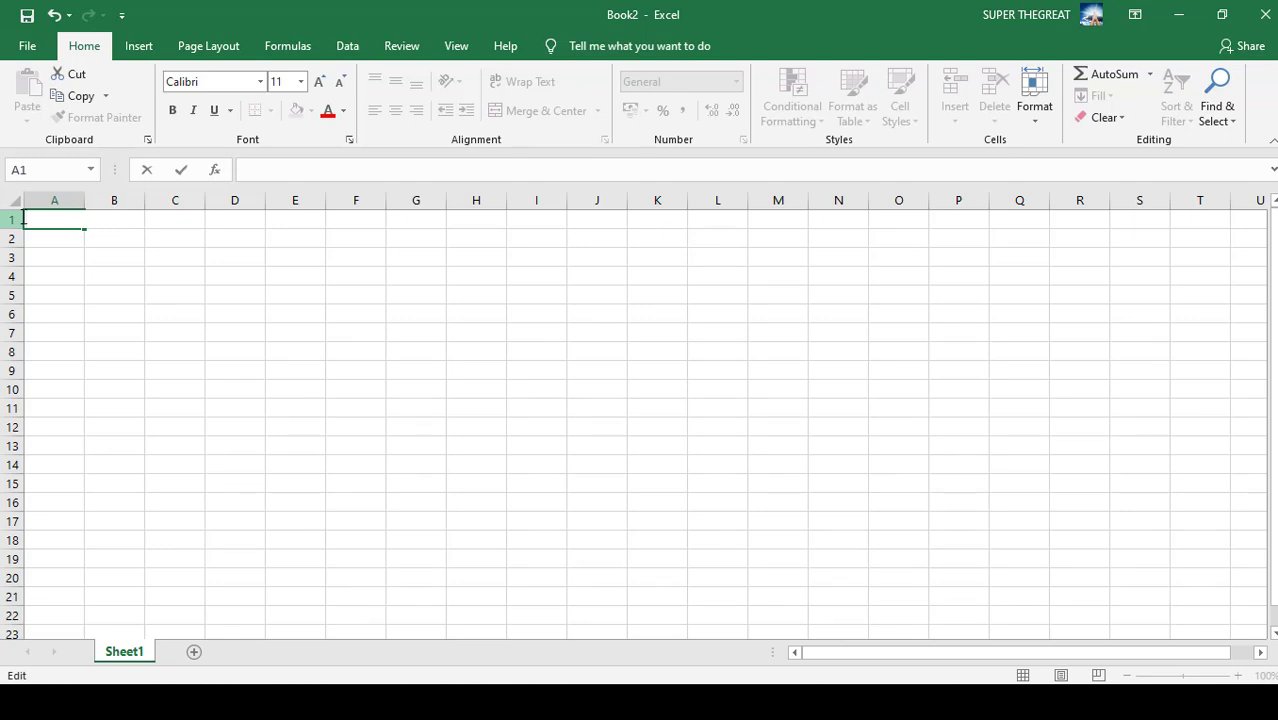
pyautogui.write('Week 1')
pyautogui.write('bud')
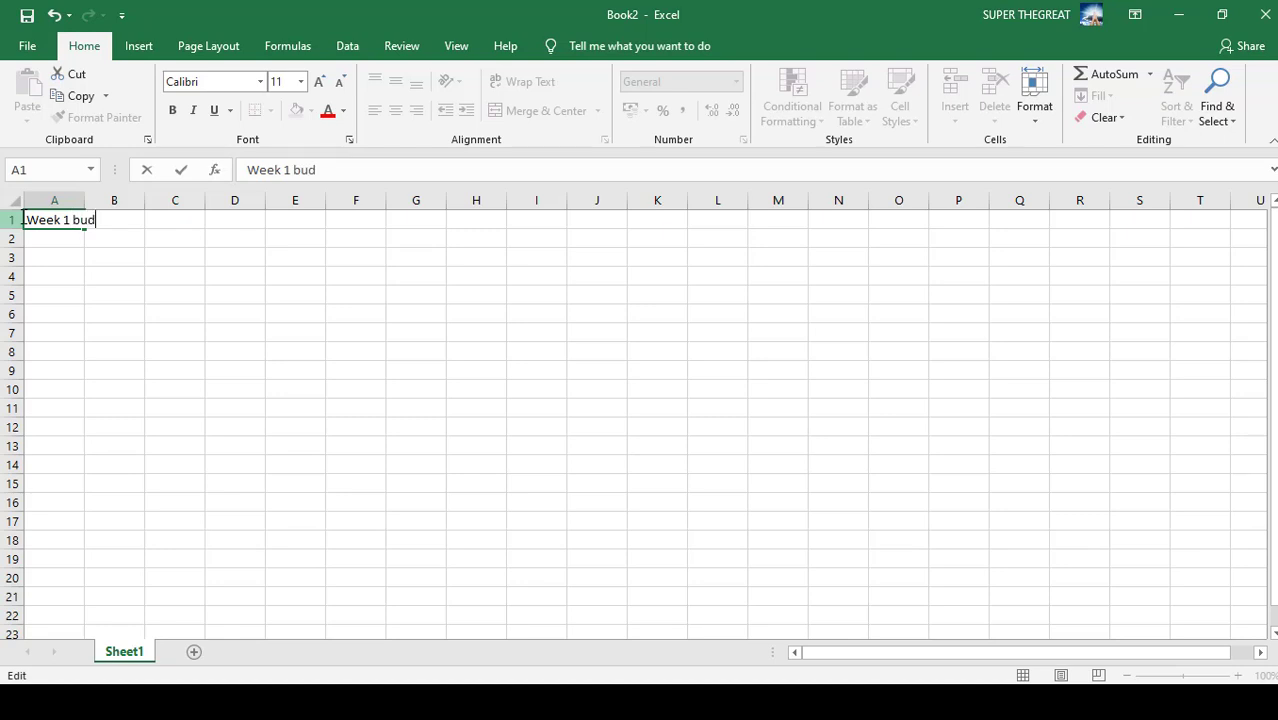
pyautogui.write('get')
pyautogui.press('Return')
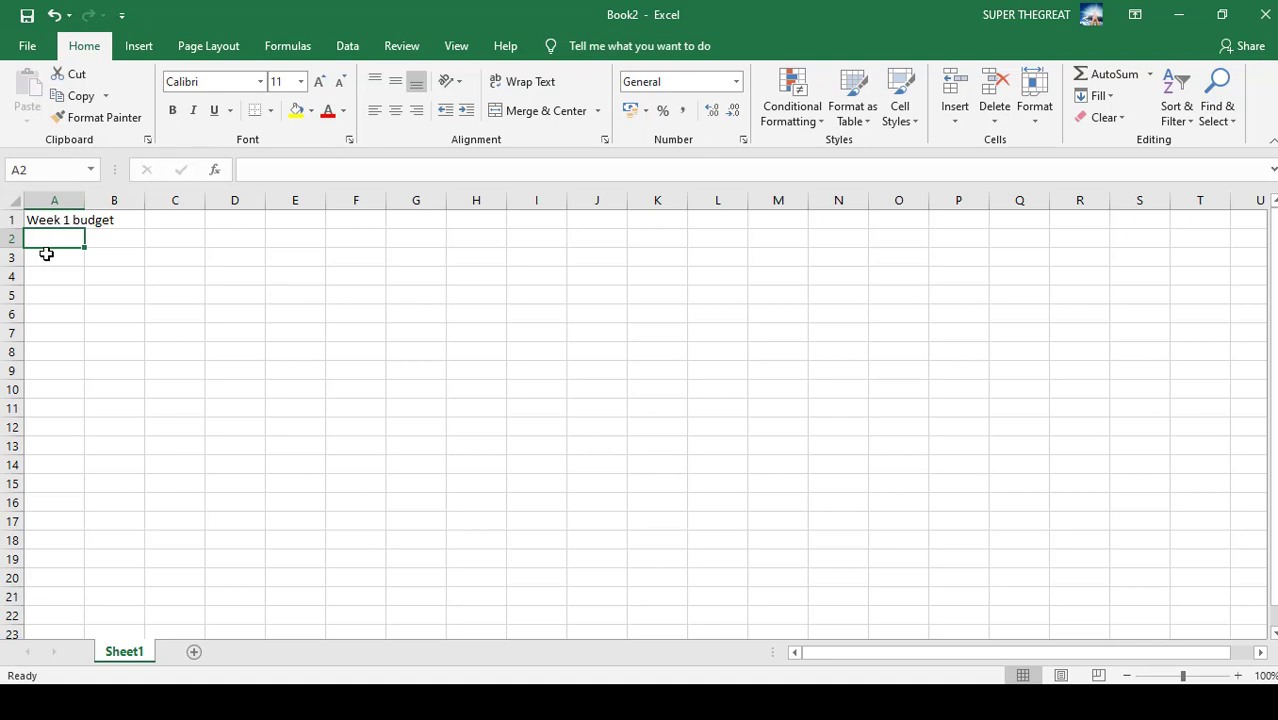
# Enter the label "Income" in cell A3, leaving row 2 empty
pyautogui.click(36, 260)
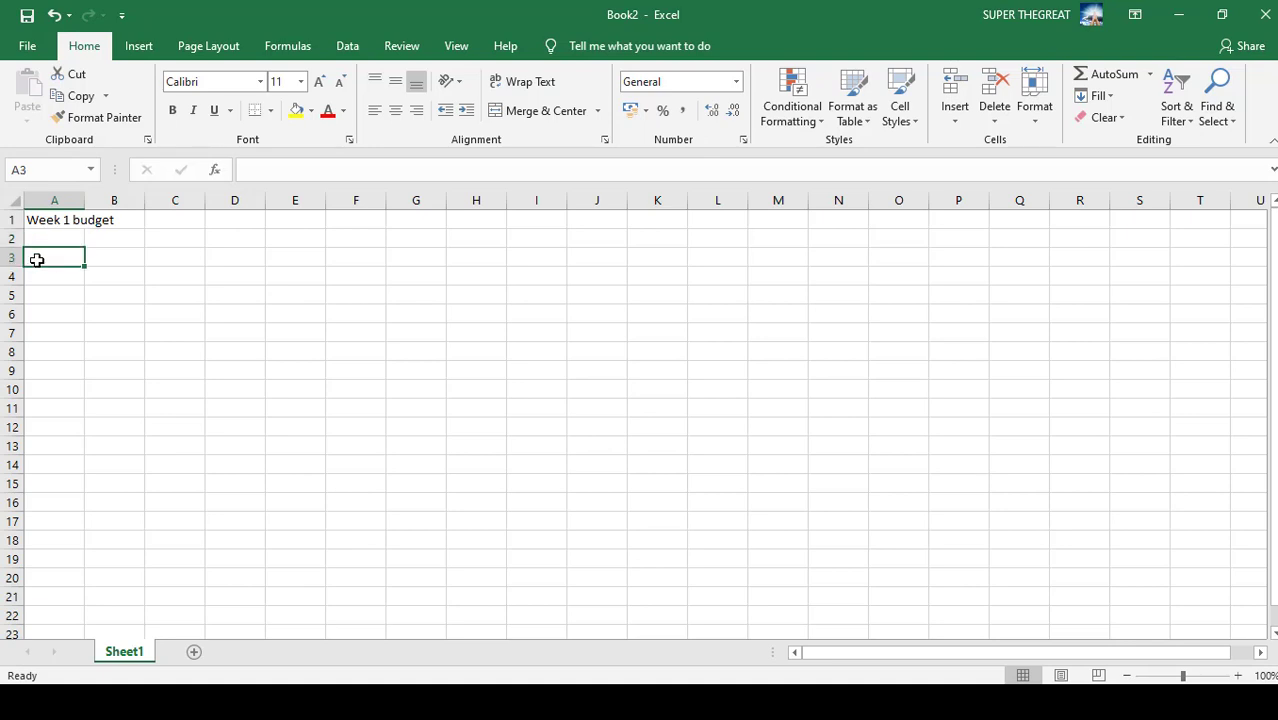
pyautogui.write('Income')
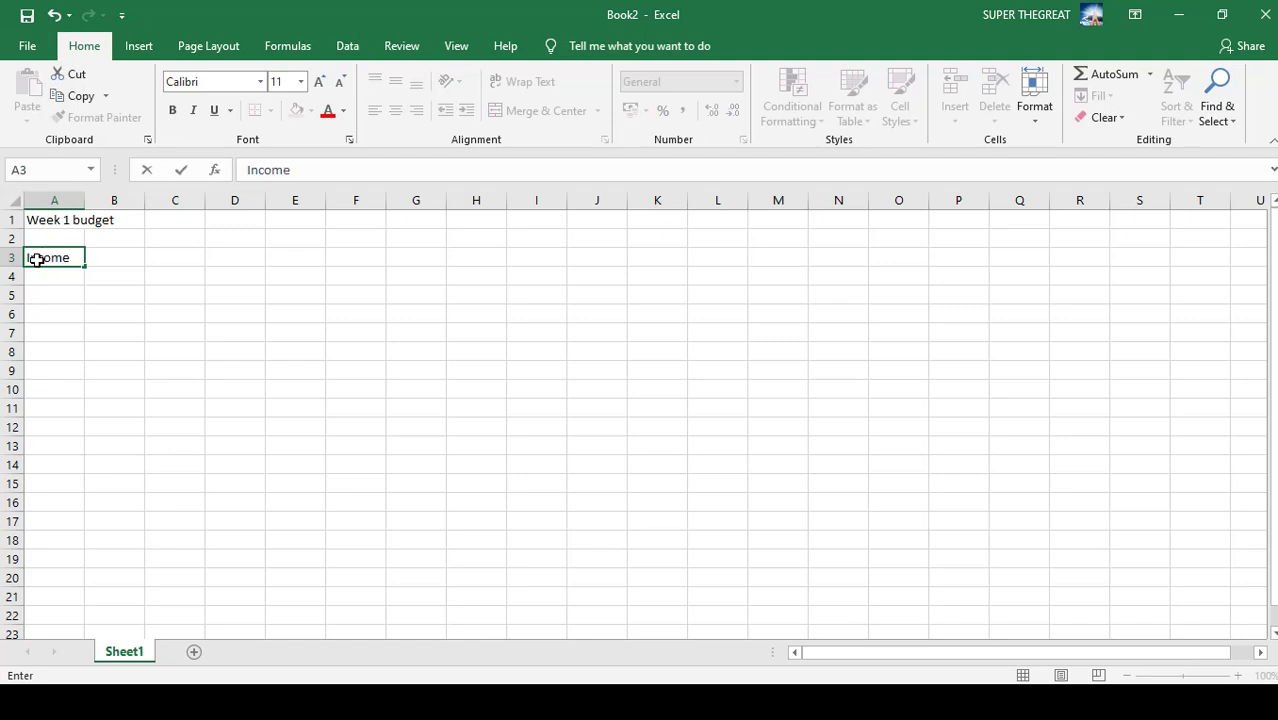
pyautogui.press('Return')
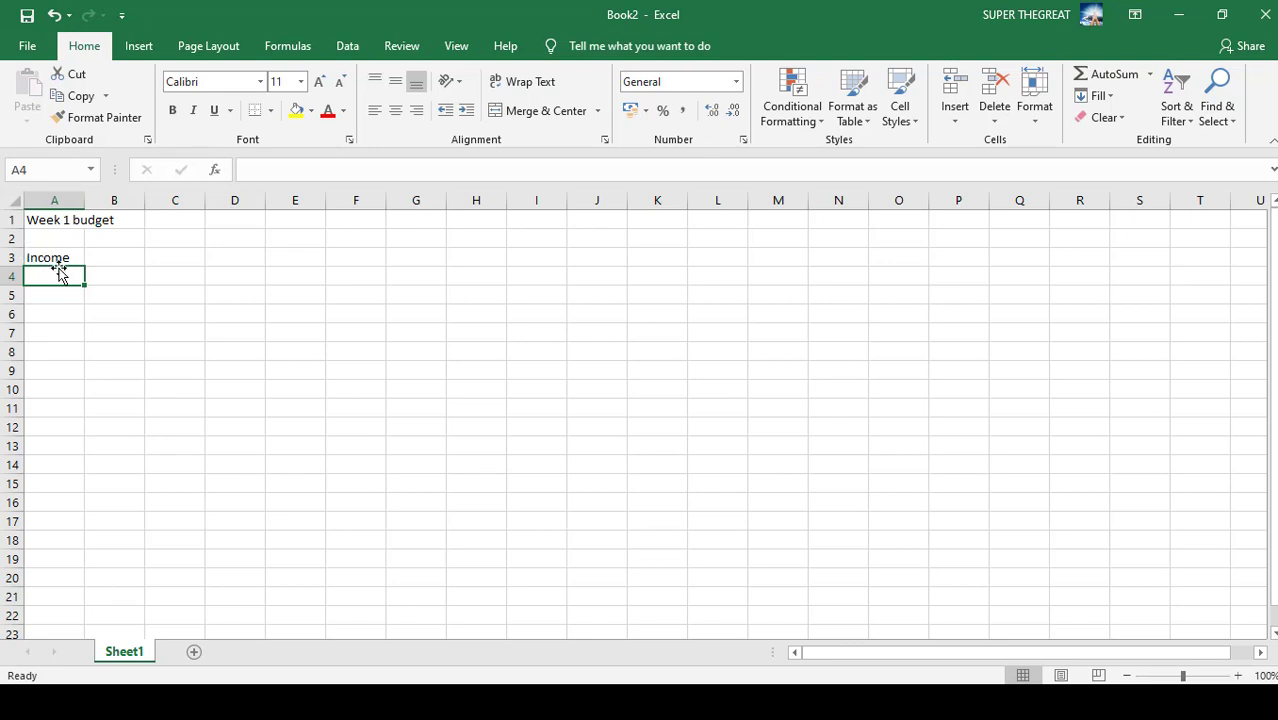
# Rewrite the label in cell A3 in lowercase as "income"
pyautogui.click(60, 258)
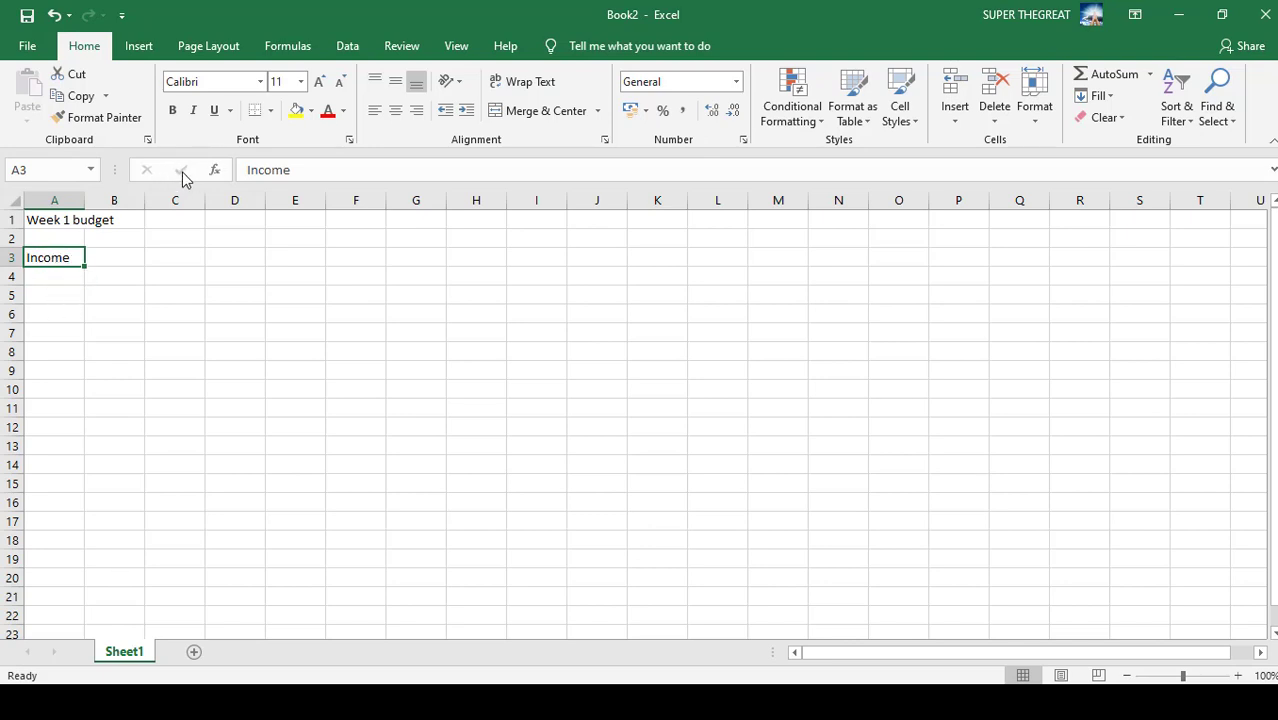
pyautogui.doubleClick(74, 257)
pyautogui.press('BackSpace')
pyautogui.press('BackSpace')
pyautogui.press('BackSpace')
pyautogui.press('BackSpace')
pyautogui.press('BackSpace')
pyautogui.press('BackSpace')
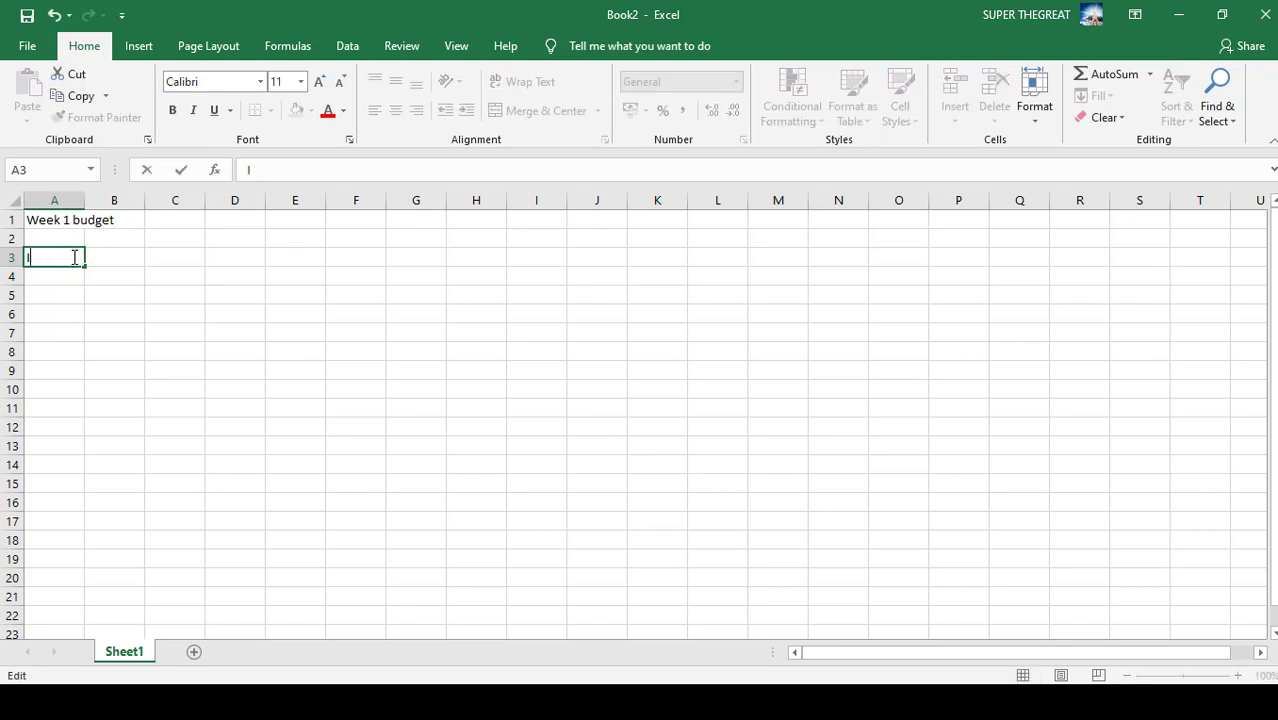
pyautogui.write('income')
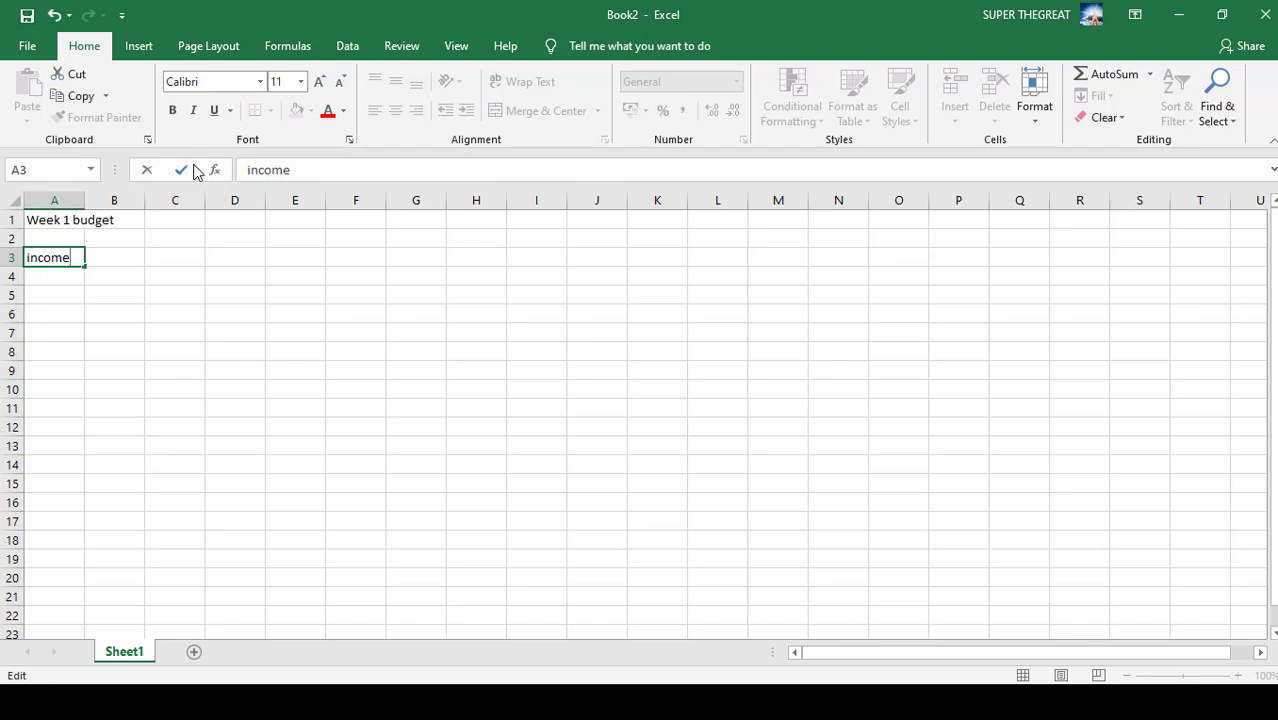
pyautogui.click(181, 172)
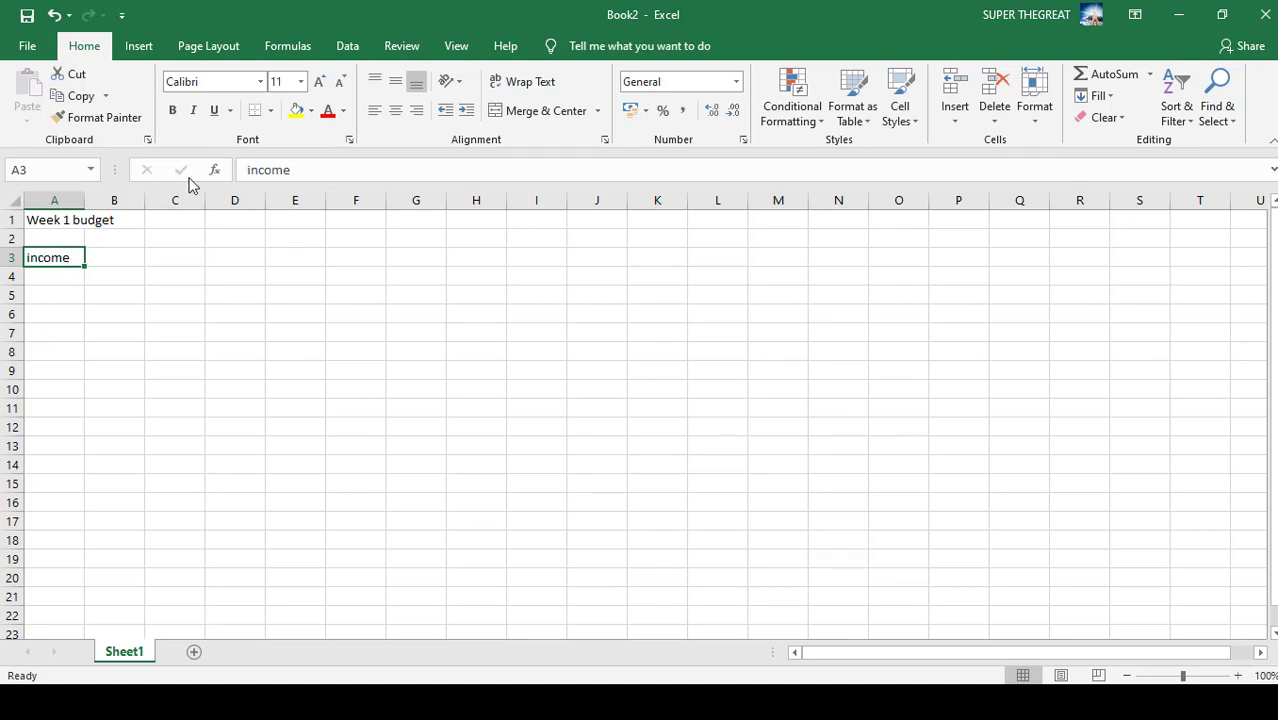
# Enter the labels "expenditure" in cell A4 and "misc" in cell A5
pyautogui.click(48, 281)
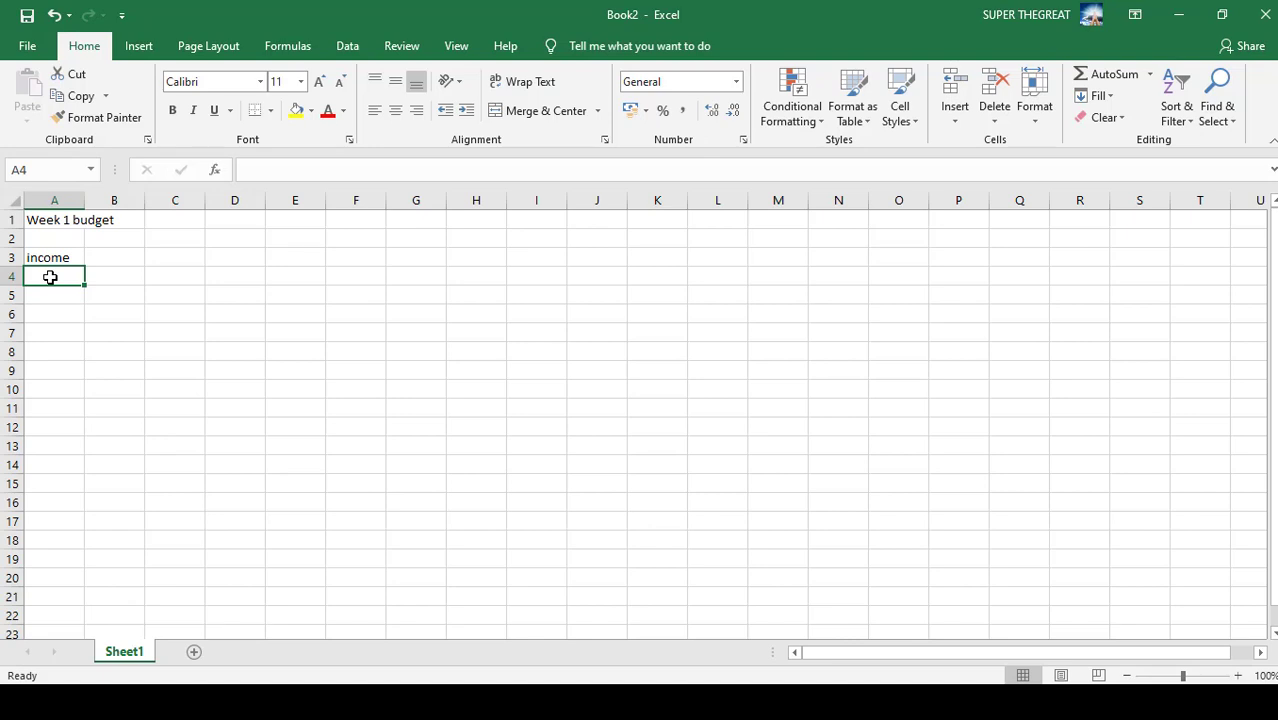
pyautogui.write('expendit')
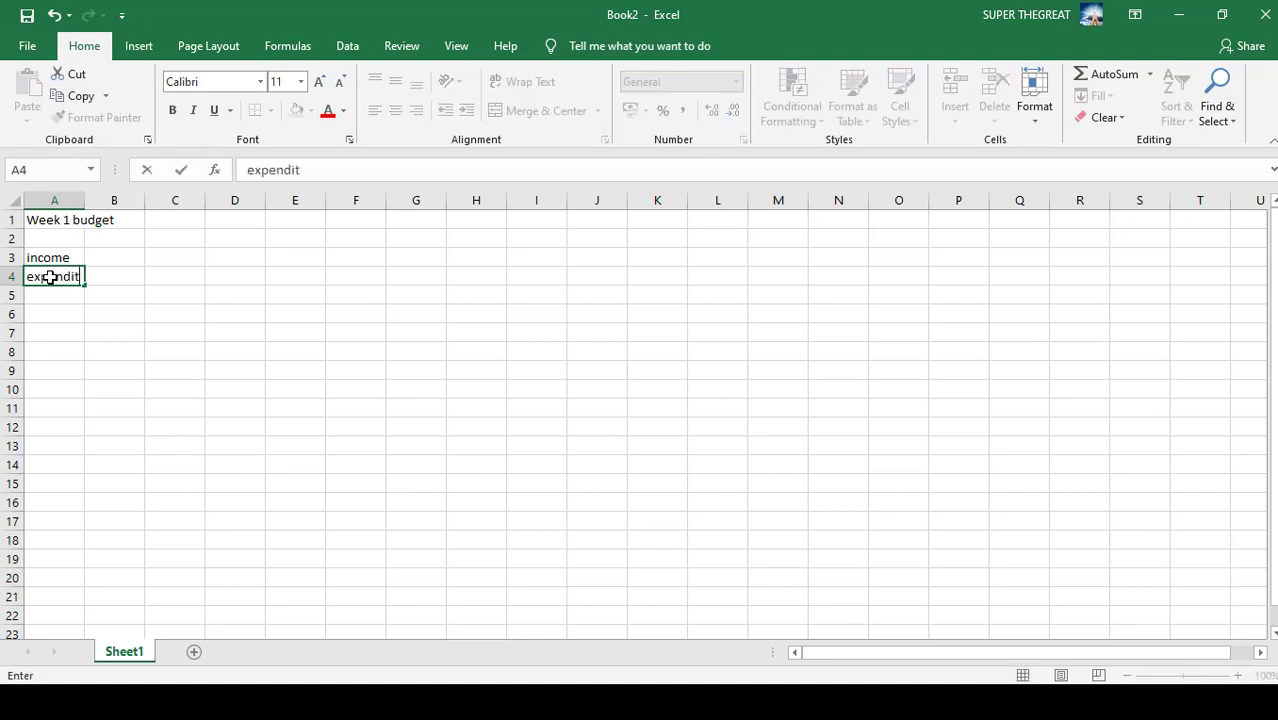
pyautogui.write('ure')
pyautogui.press('Return')
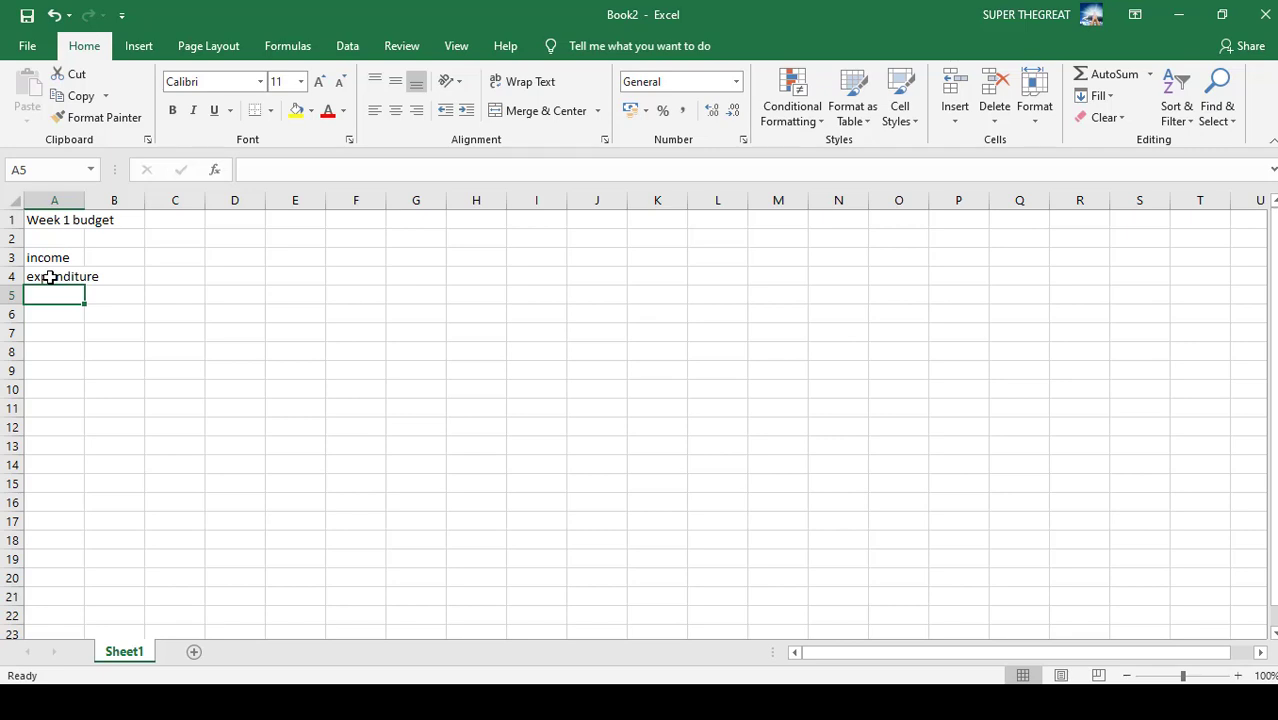
pyautogui.write('misc')
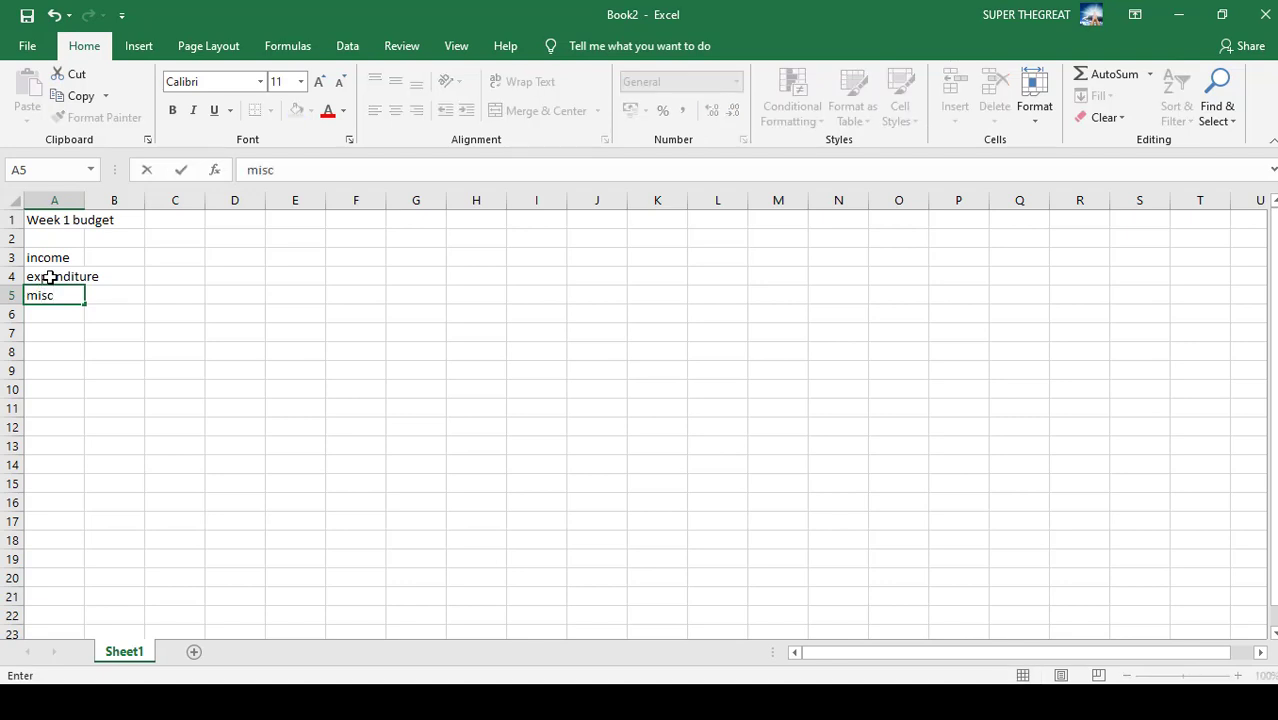
pyautogui.press('Return')
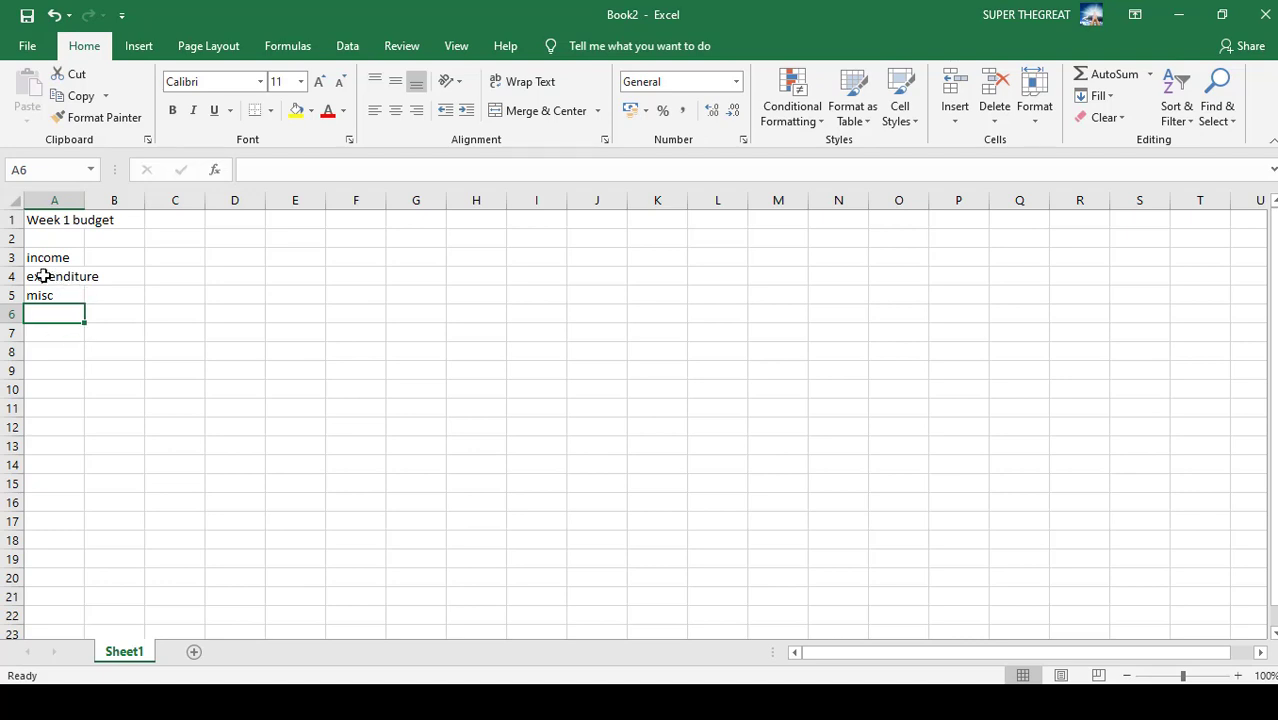
# Check where the overflowing text of A4 is stored, widen column A until its labels fit, and narrow it back to its original width
pyautogui.click(57, 275)
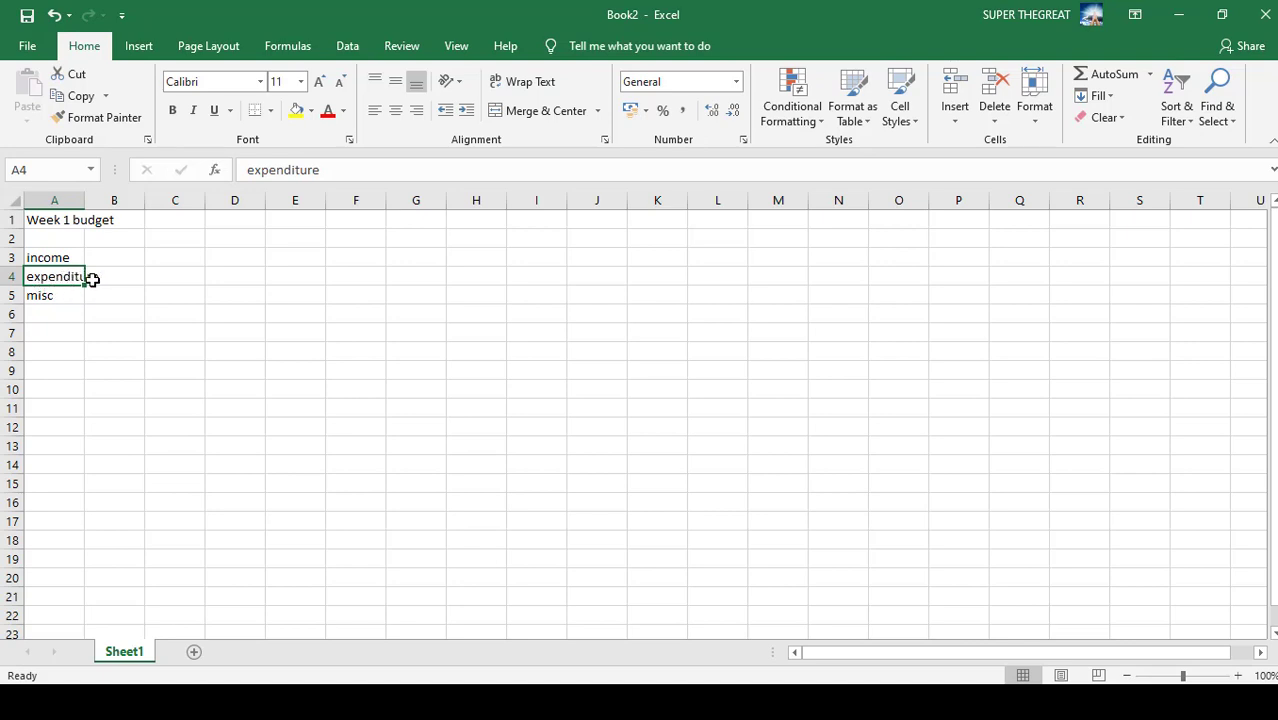
pyautogui.click(104, 277)
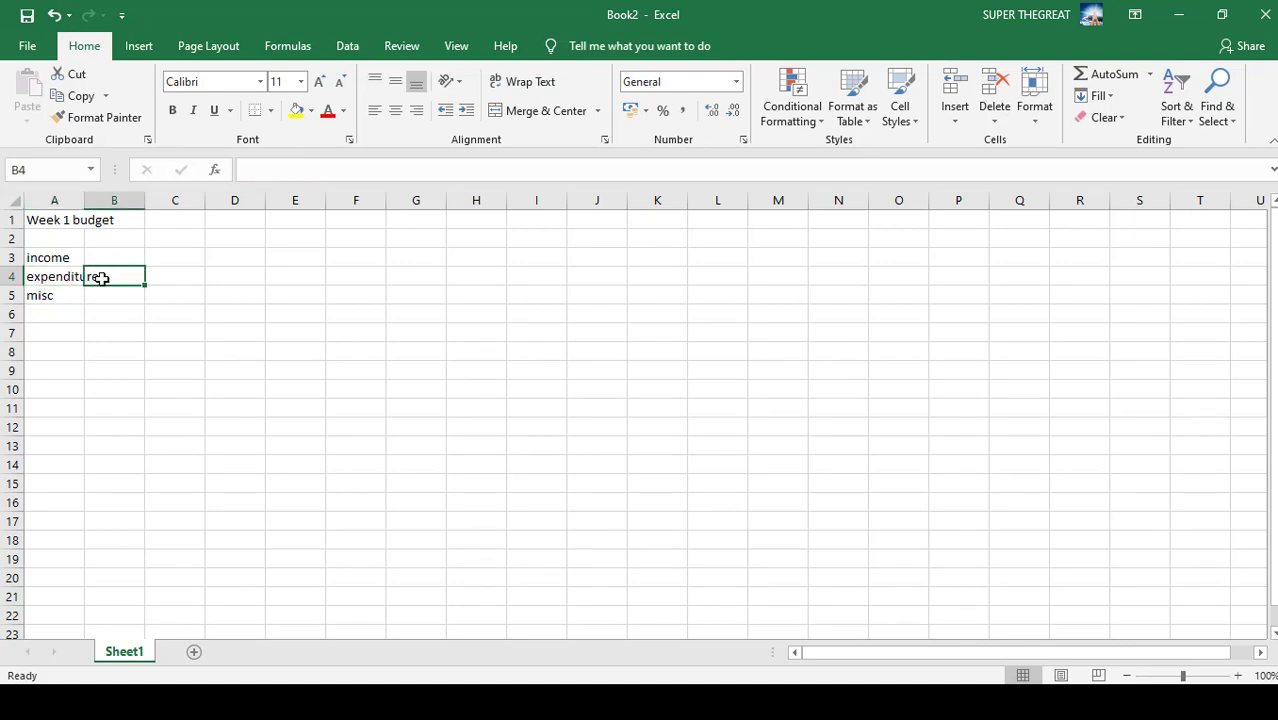
pyautogui.click(113, 296)
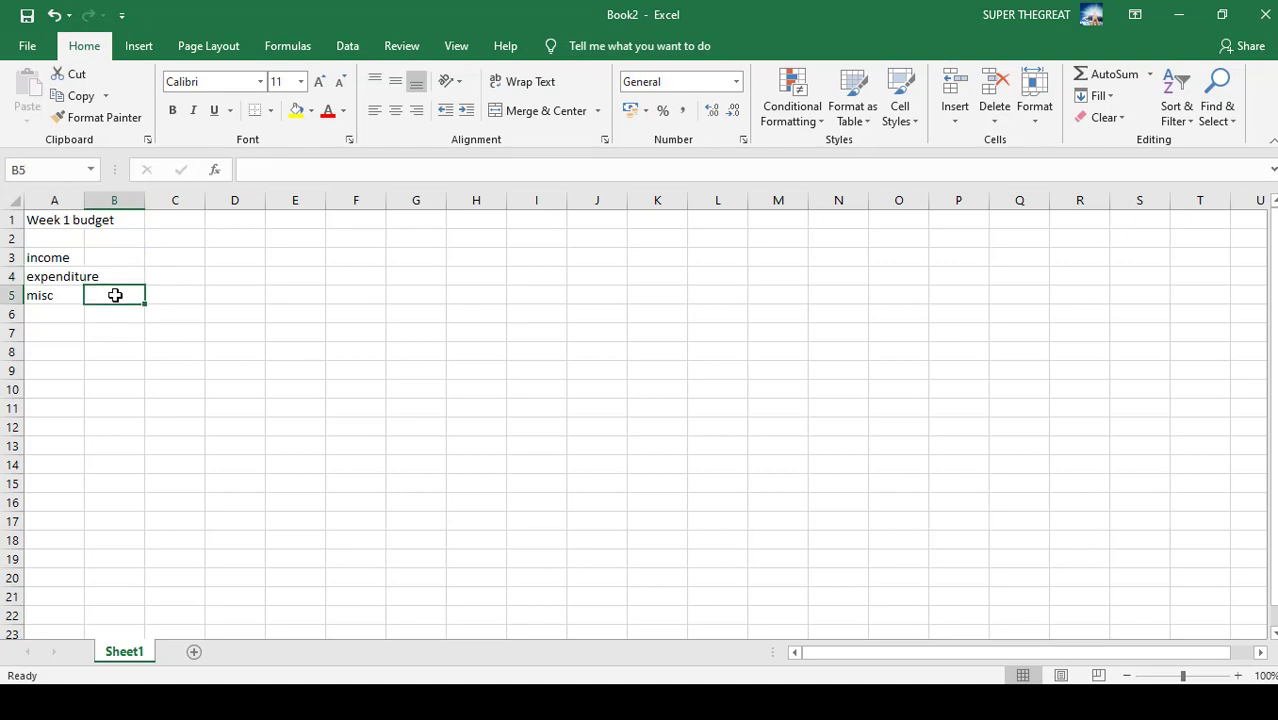
pyautogui.click(72, 278)
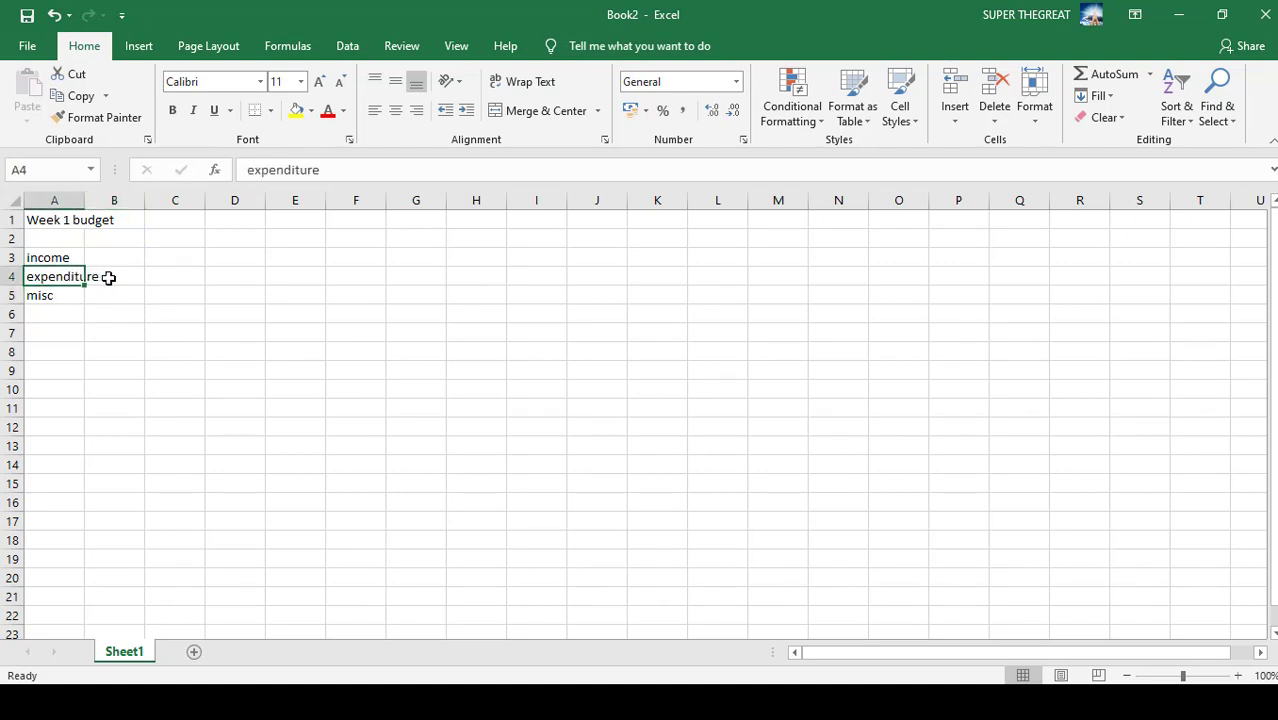
pyautogui.click(100, 301)
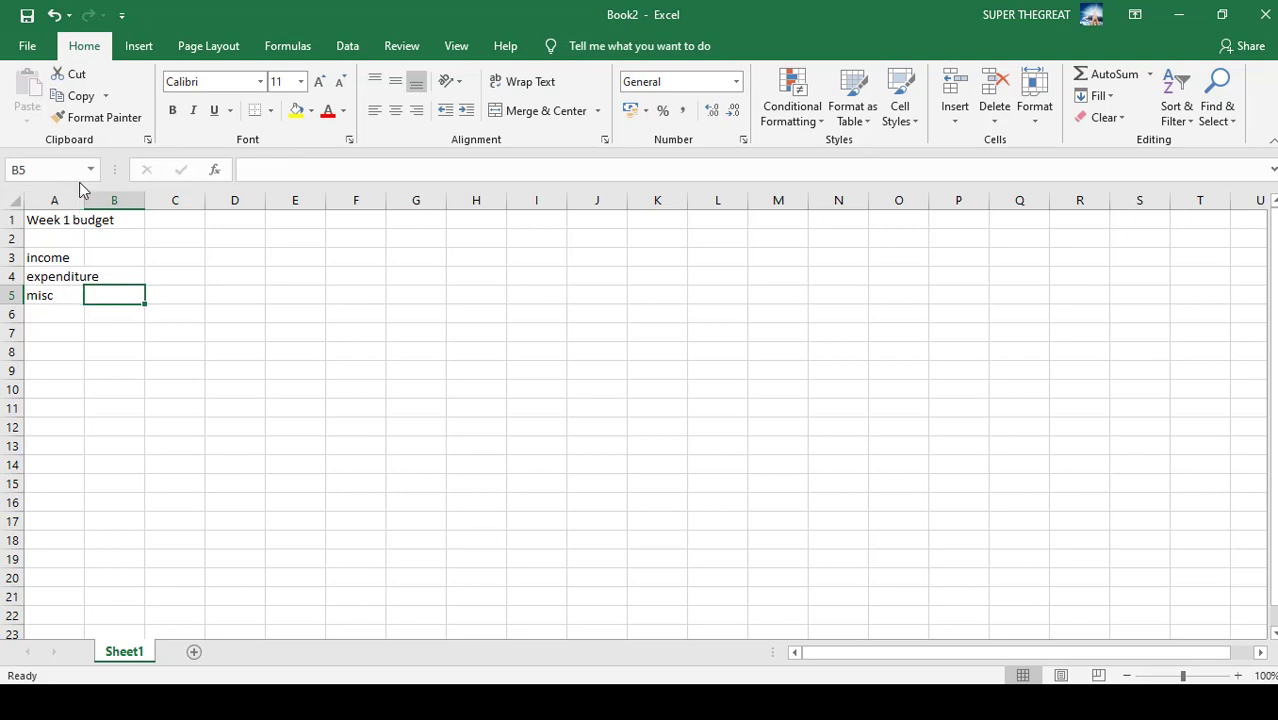
pyautogui.moveTo(87, 202); pyautogui.dragTo(117, 203)
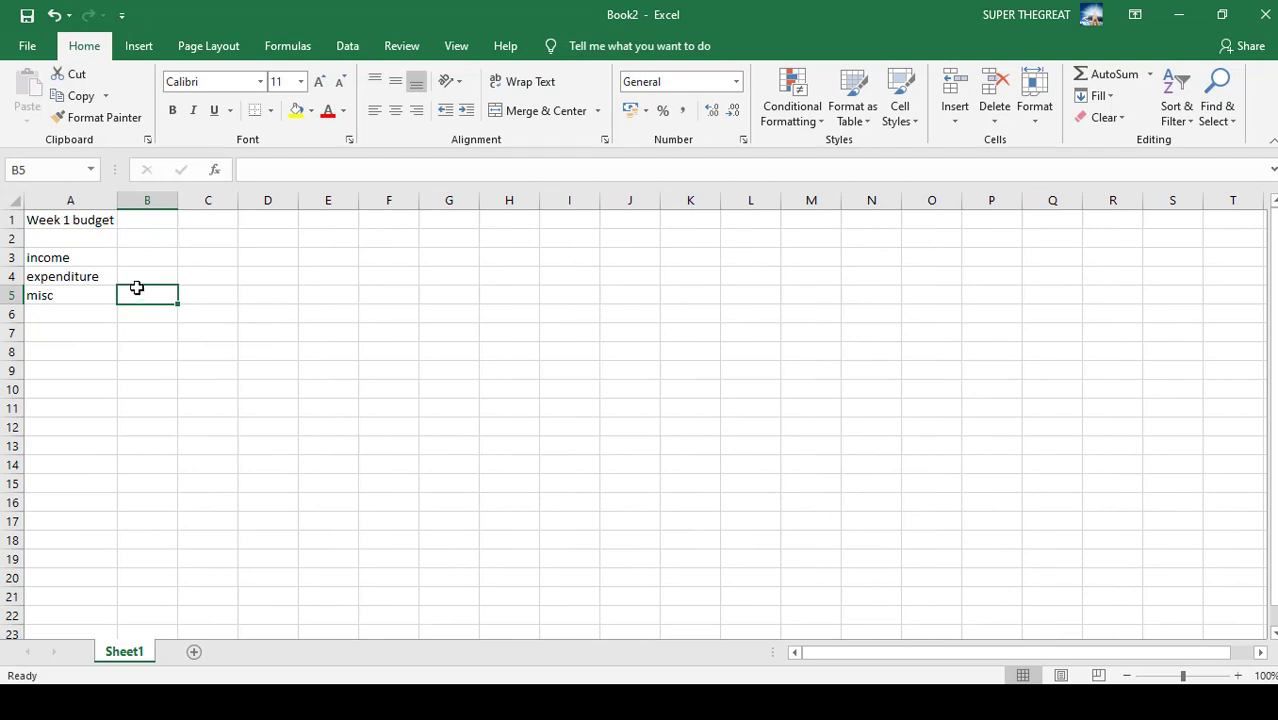
pyautogui.click(83, 276)
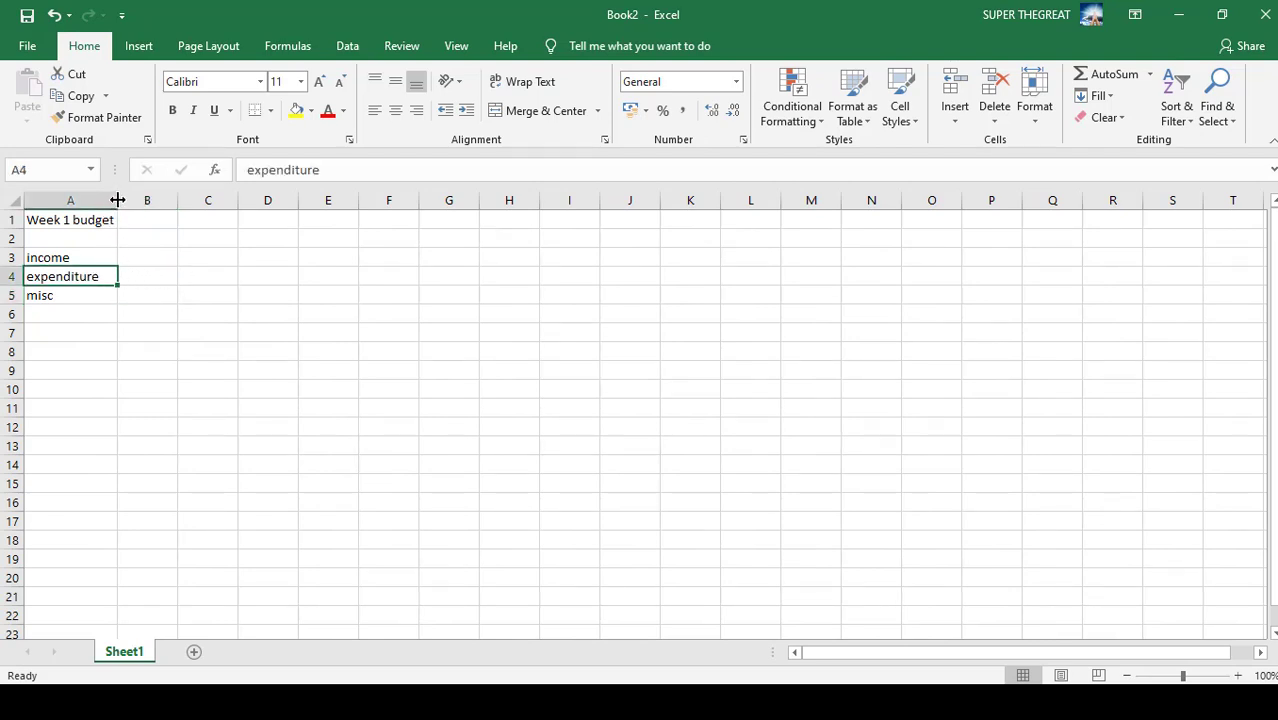
pyautogui.moveTo(117, 200); pyautogui.dragTo(86, 201)
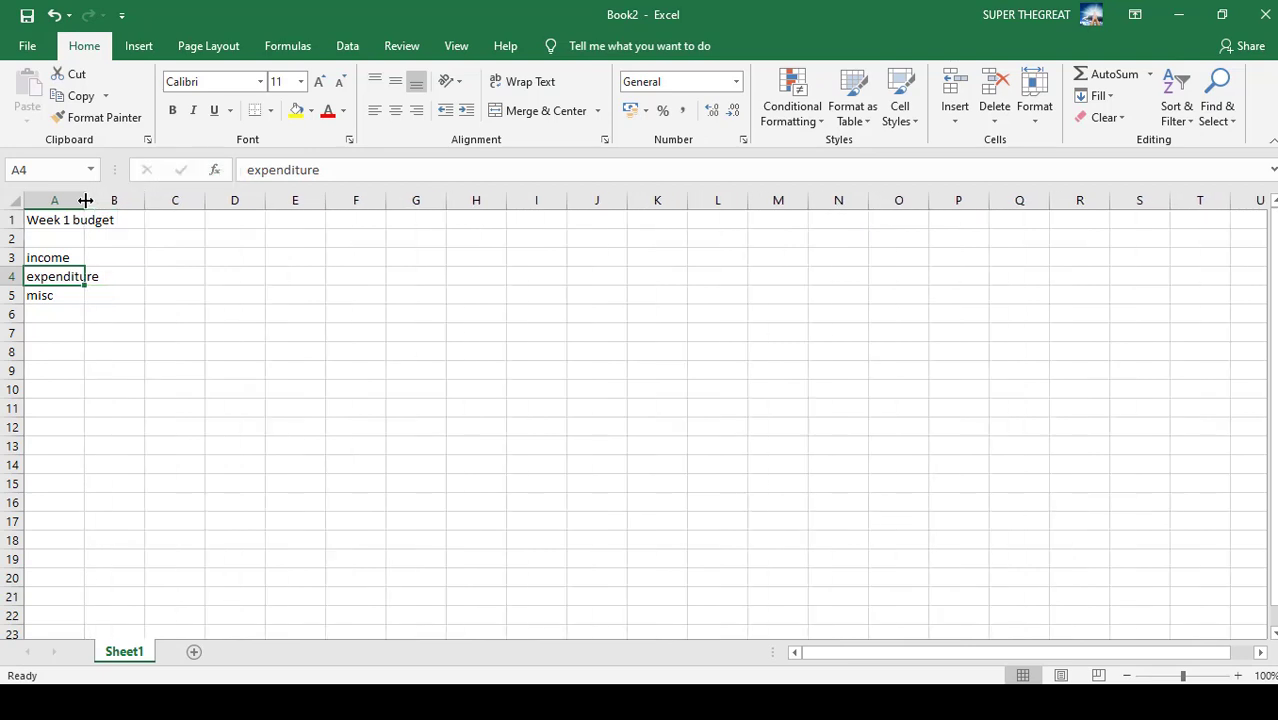
# Enter the sample text "dgdg" in cell B4, next to the expenditure label
pyautogui.click(108, 276)
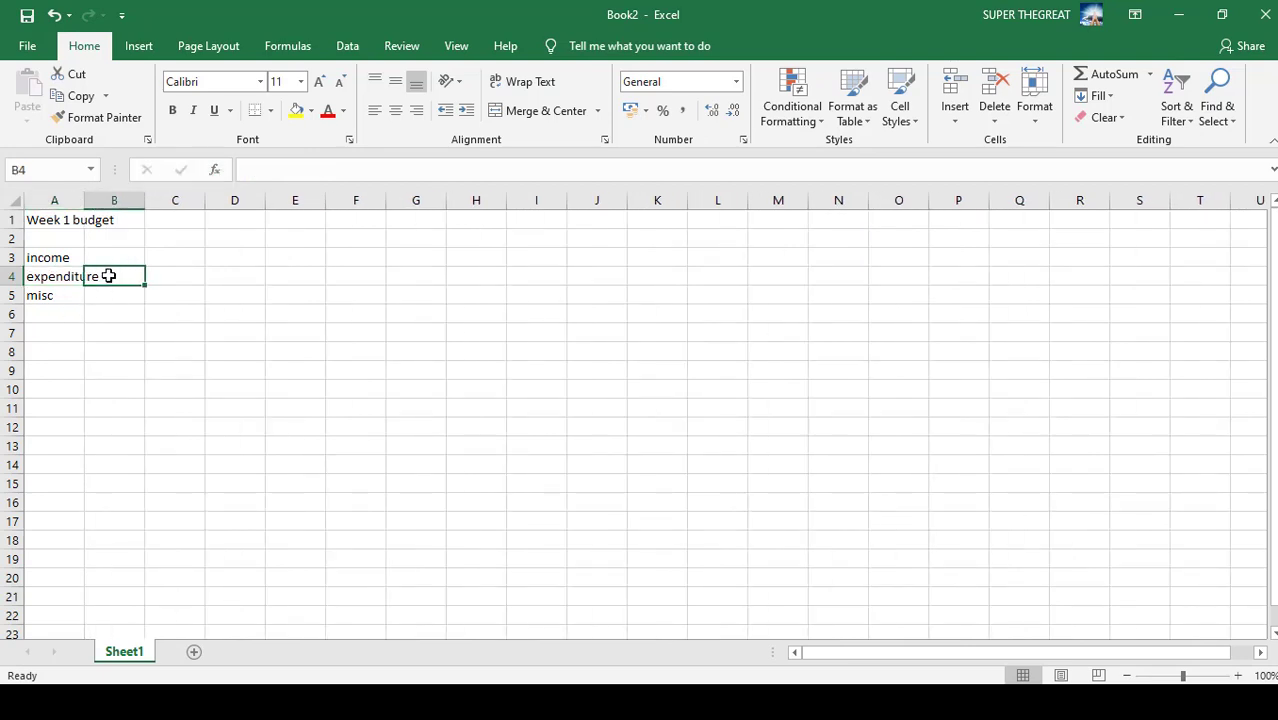
pyautogui.write('dgdg')
pyautogui.press('Return')
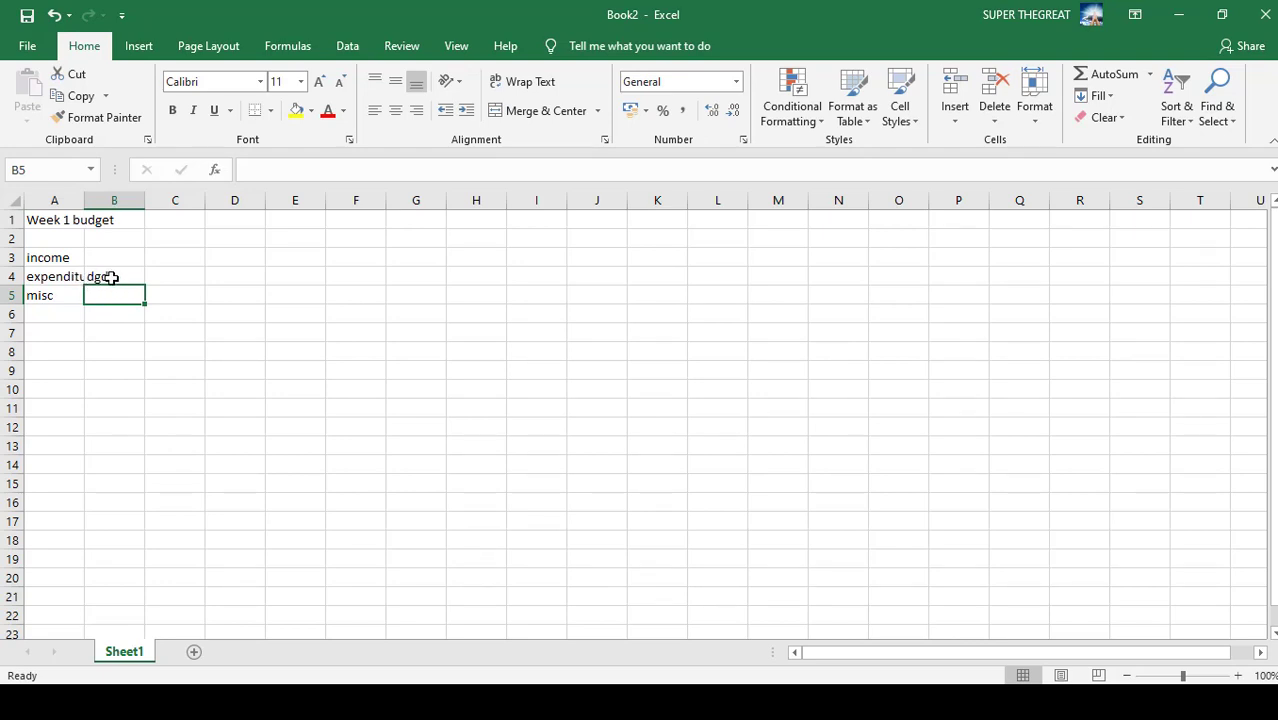
# Clear the sample text from cell B4 and select the expenditure label in A4
pyautogui.click(108, 277)
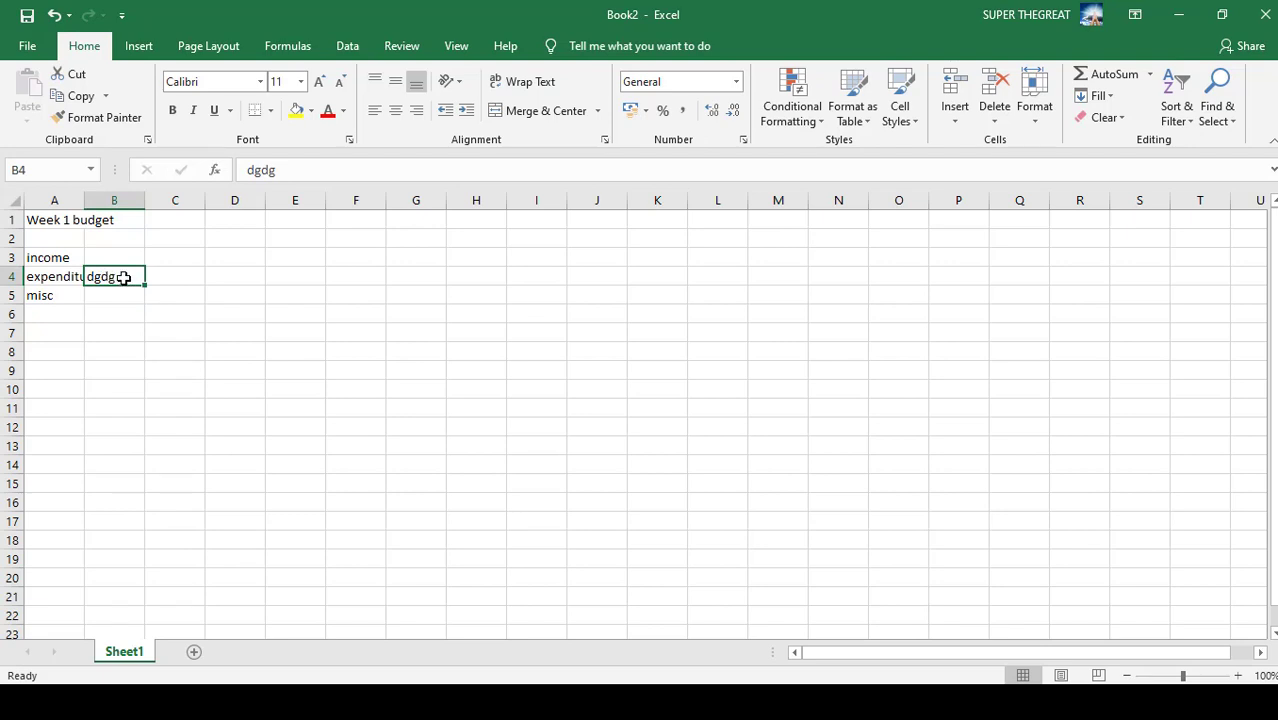
pyautogui.press('BackSpace')
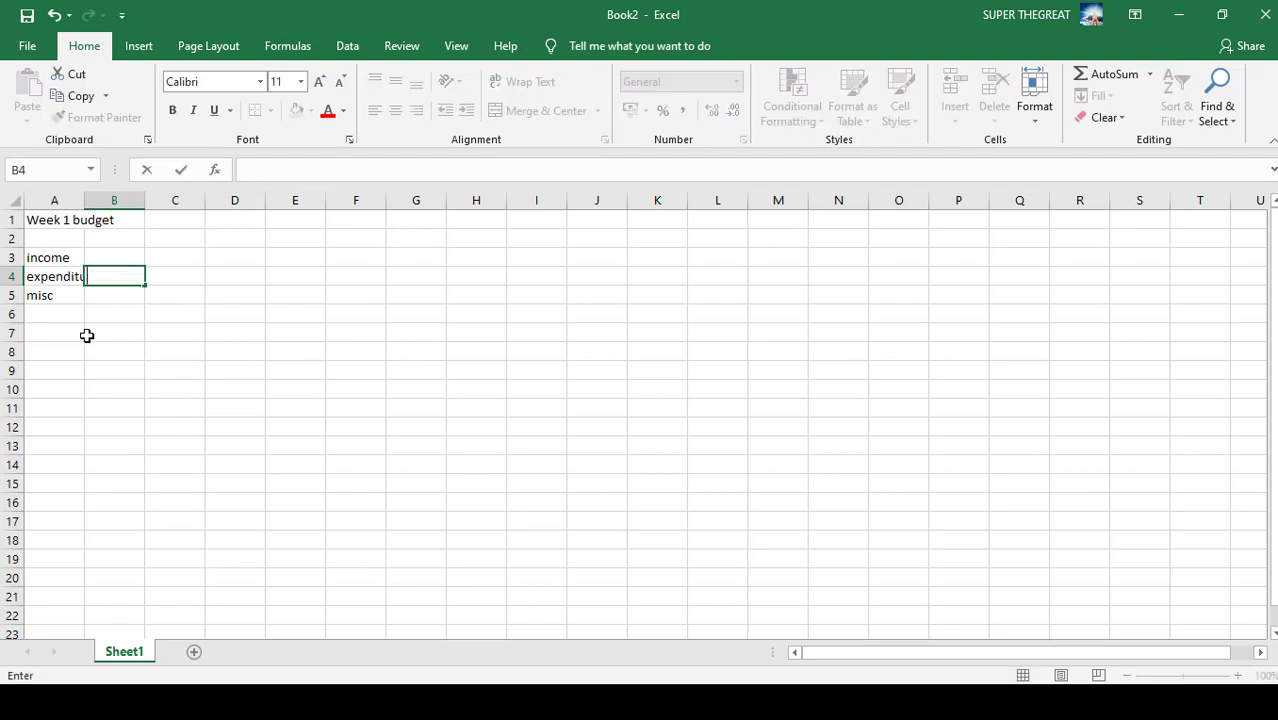
pyautogui.click(70, 297)
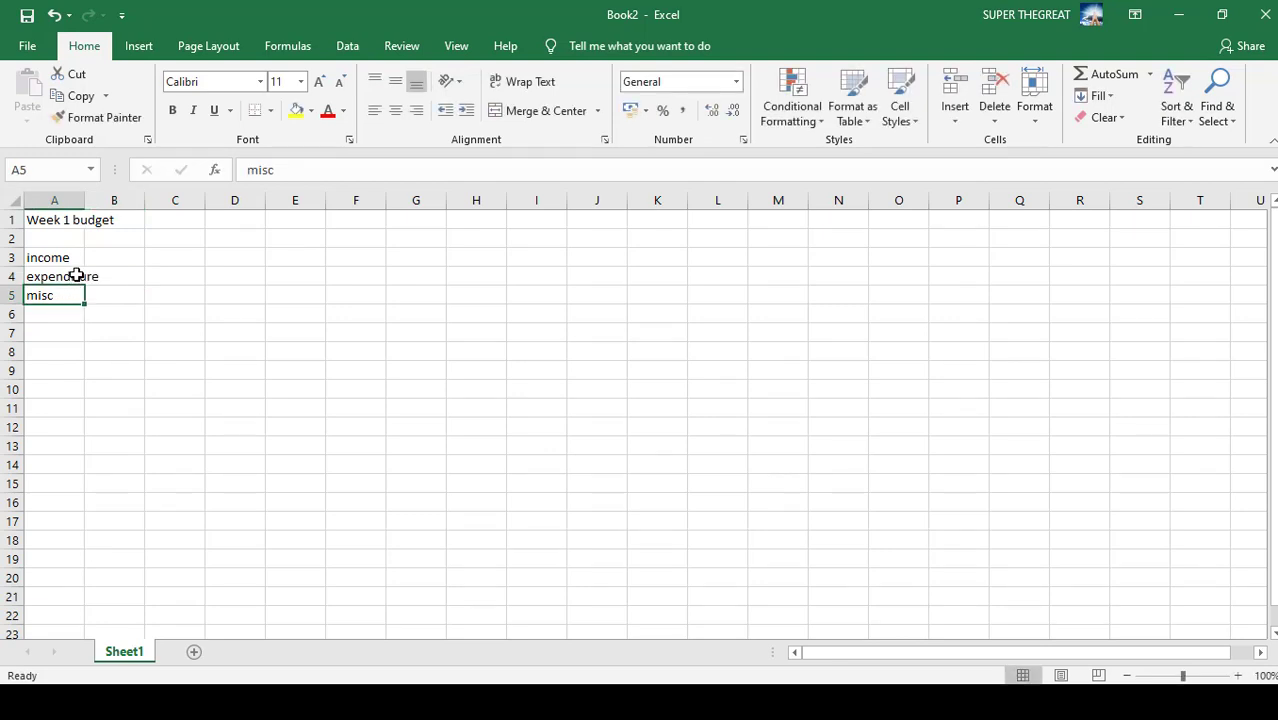
pyautogui.click(76, 275)
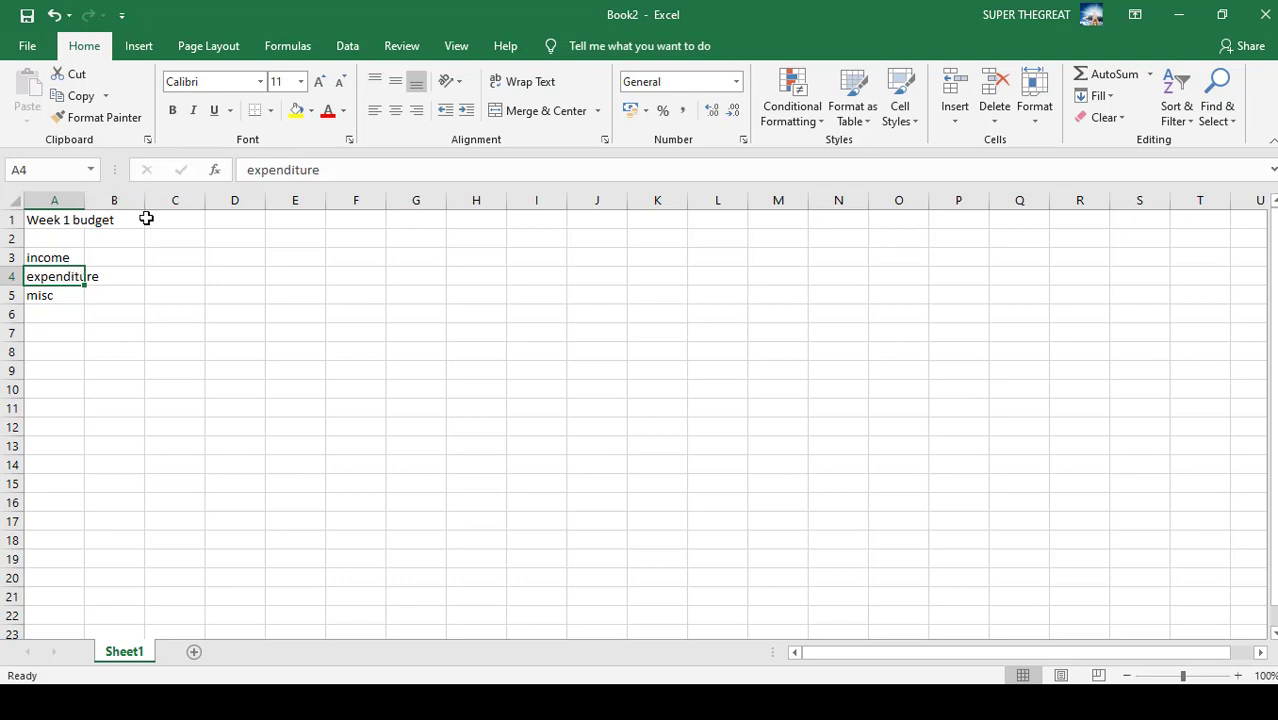
# Enter the date "1August" in cell C3 and check how the cell stores it
pyautogui.click(177, 257)
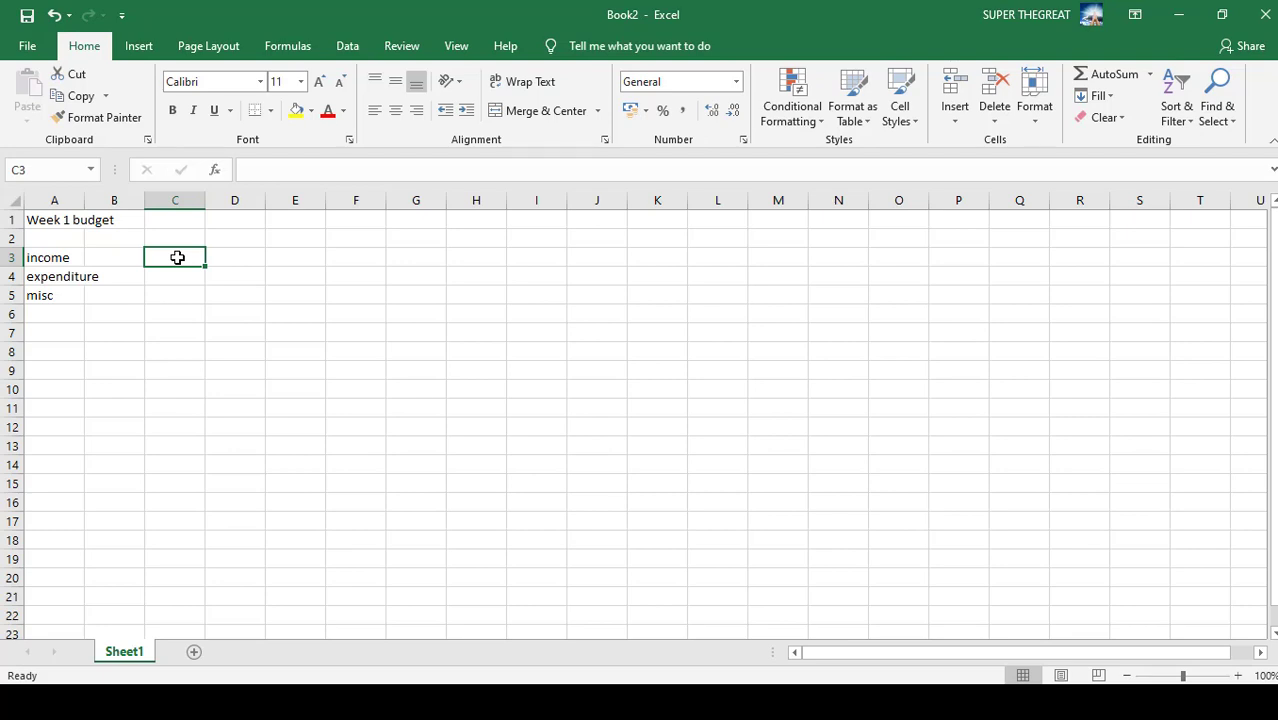
pyautogui.write('1A')
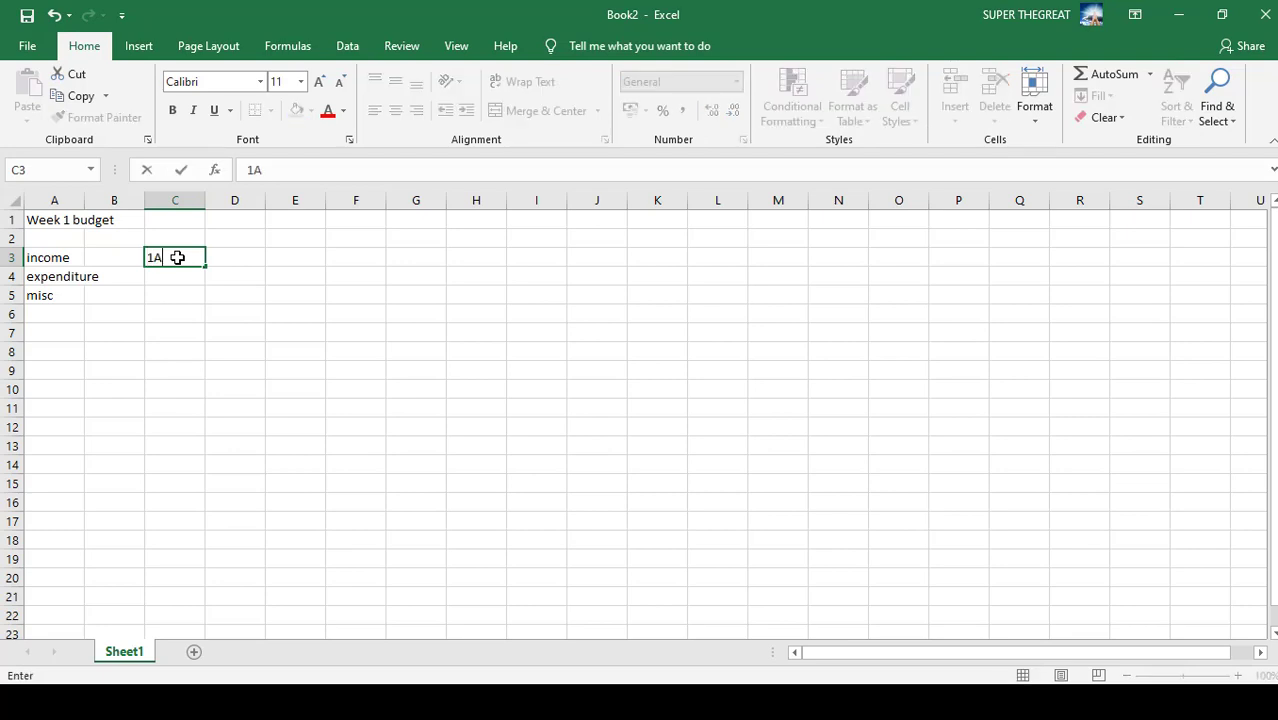
pyautogui.write('gust')
pyautogui.press('BackSpace')
pyautogui.press('BackSpace')
pyautogui.press('BackSpace')
pyautogui.press('BackSpace')
pyautogui.write('ugust')
pyautogui.press('Return')
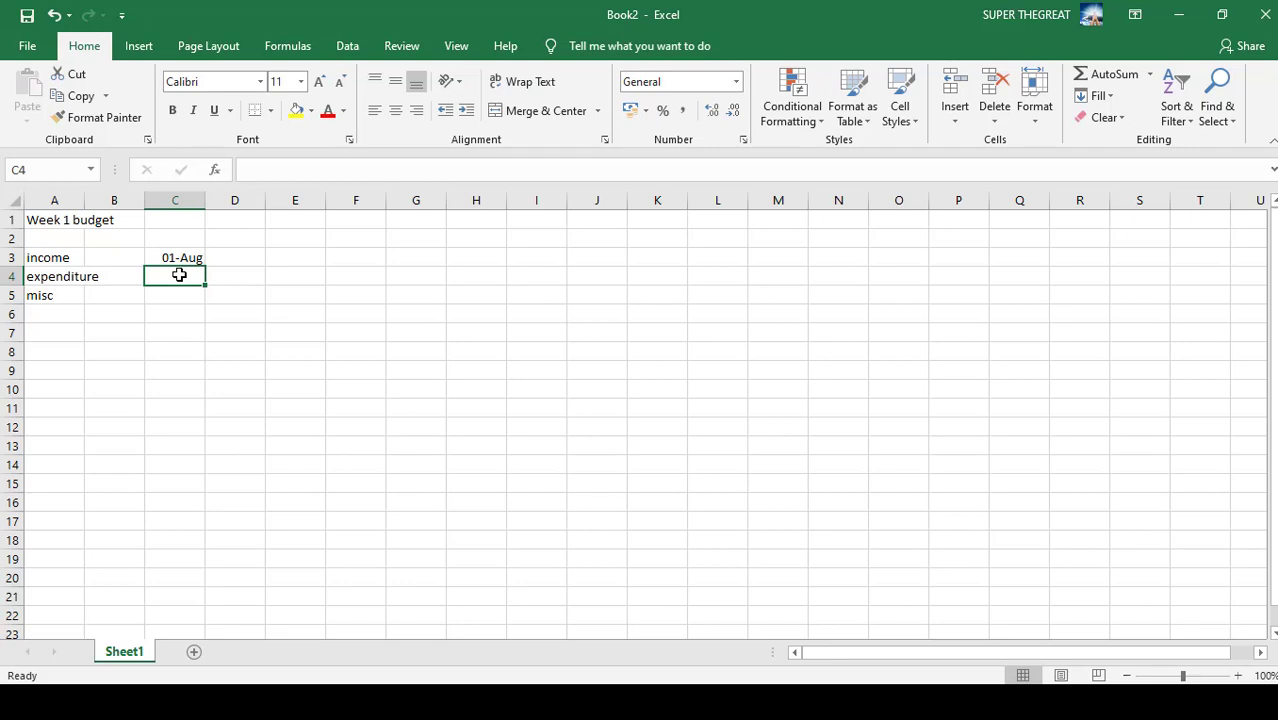
pyautogui.click(181, 258)
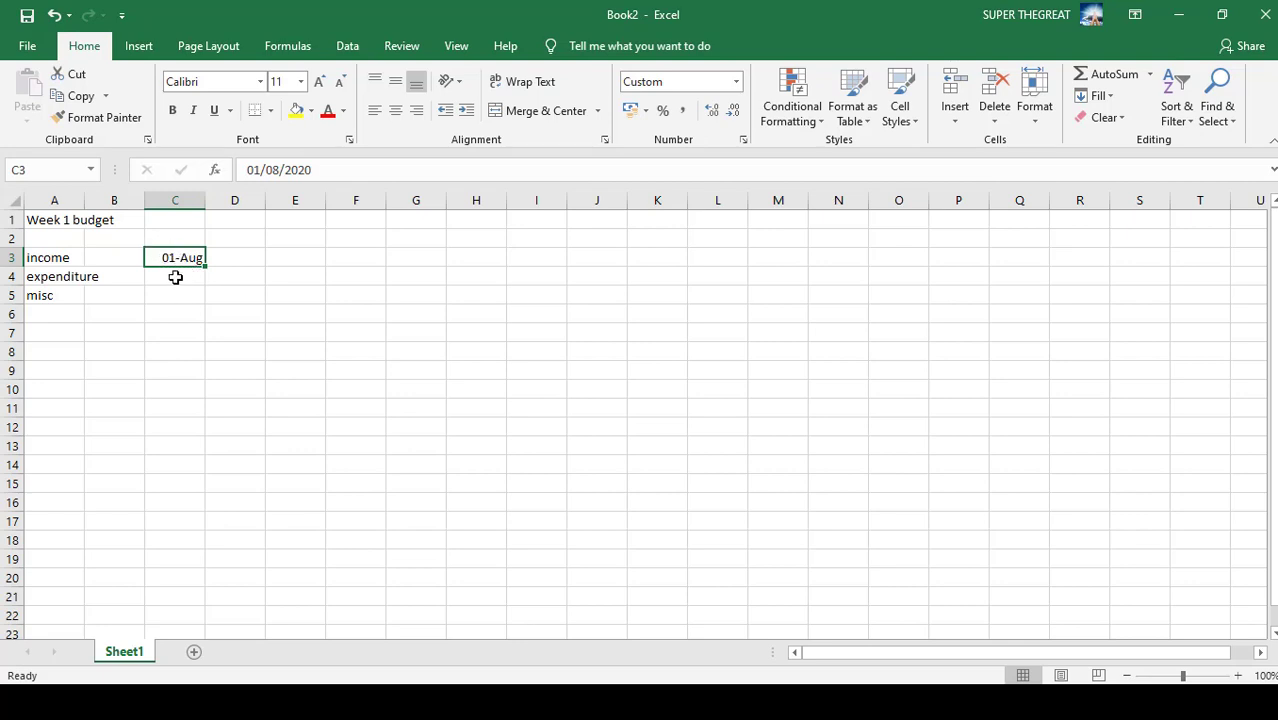
# Enter the date in reversed order as "August1" in cell C4
pyautogui.click(173, 277)
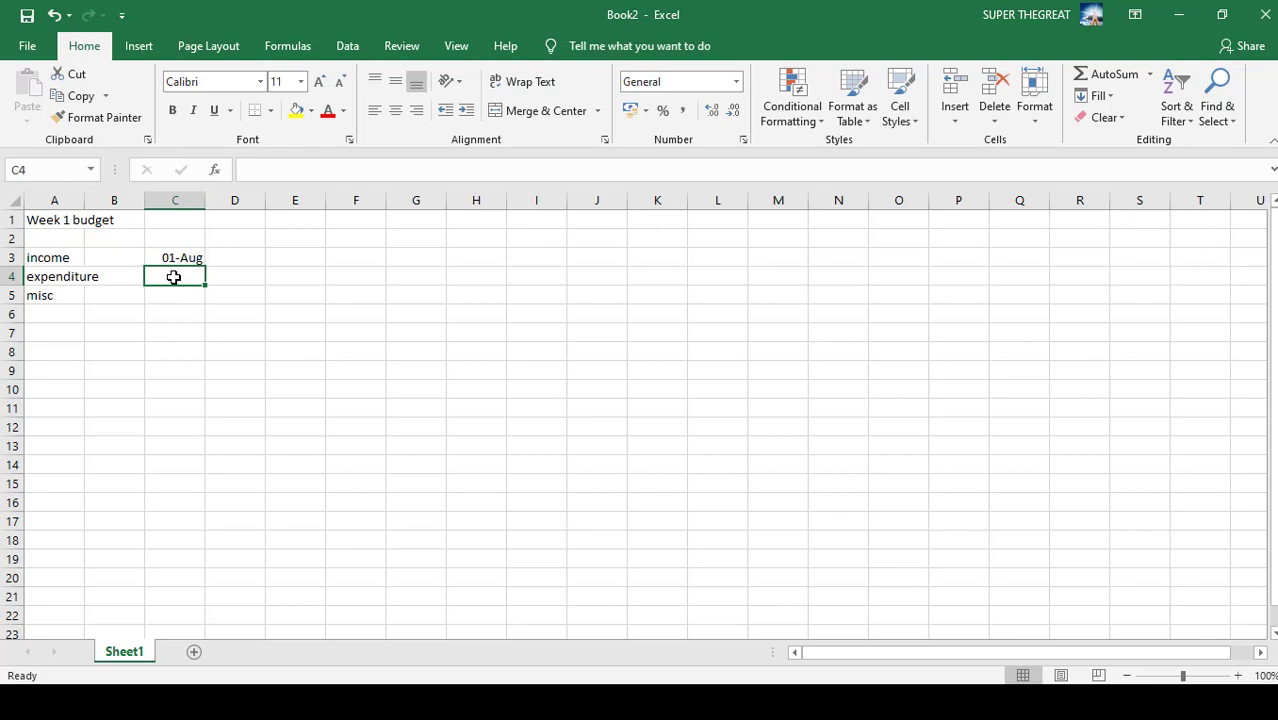
pyautogui.write('Aug')
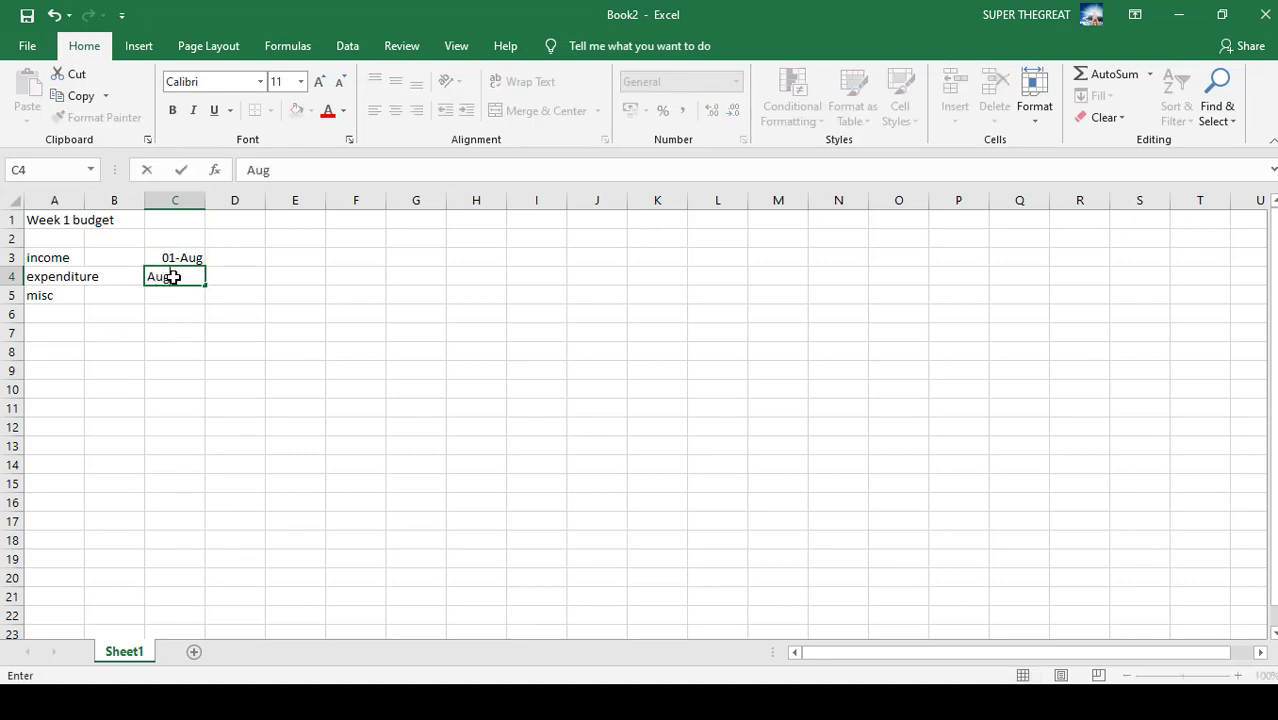
pyautogui.write('ust1')
pyautogui.press('Return')
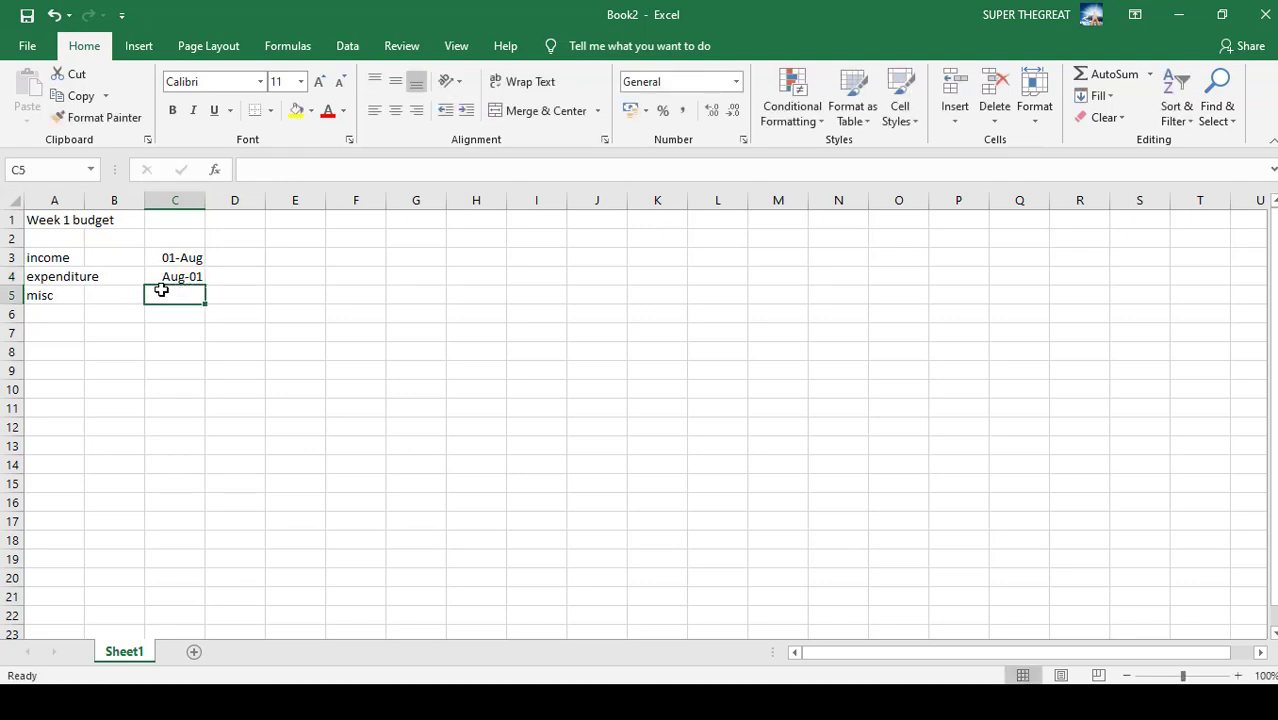
# Compare the full date values stored in cells C3 and C4, leaving both unedited
pyautogui.click(174, 277)
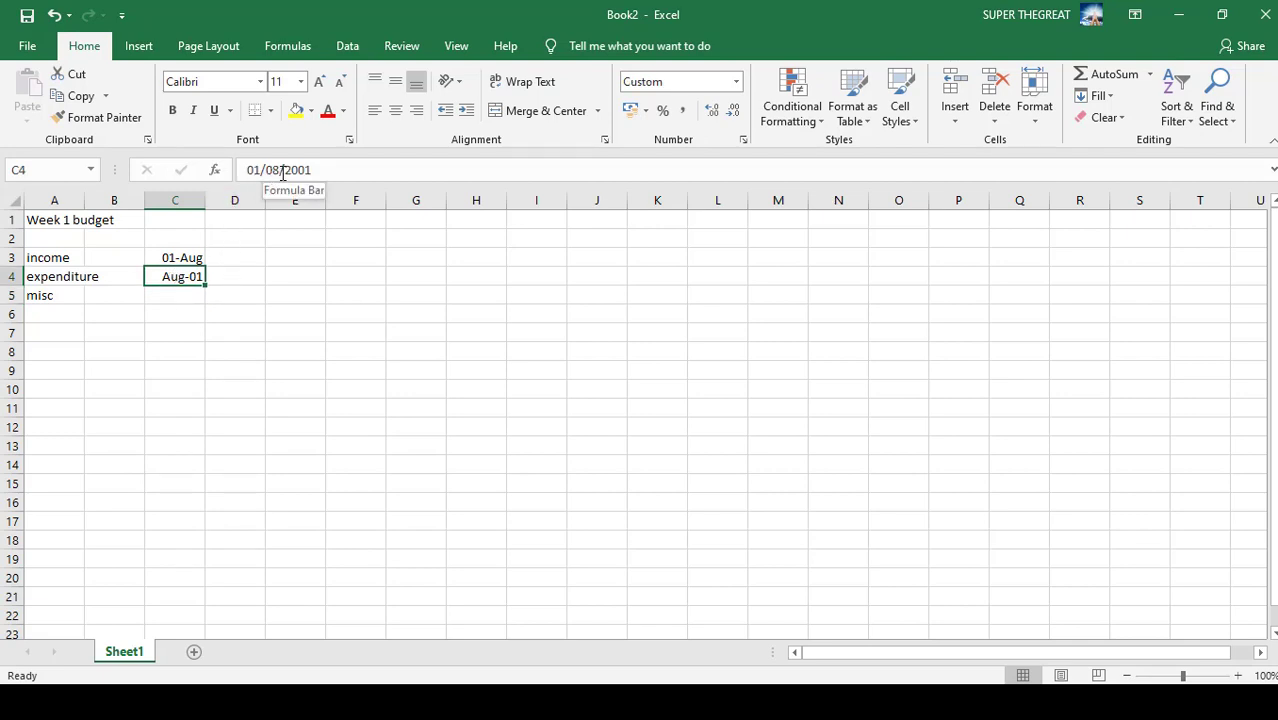
pyautogui.click(182, 256)
pyautogui.click(182, 274)
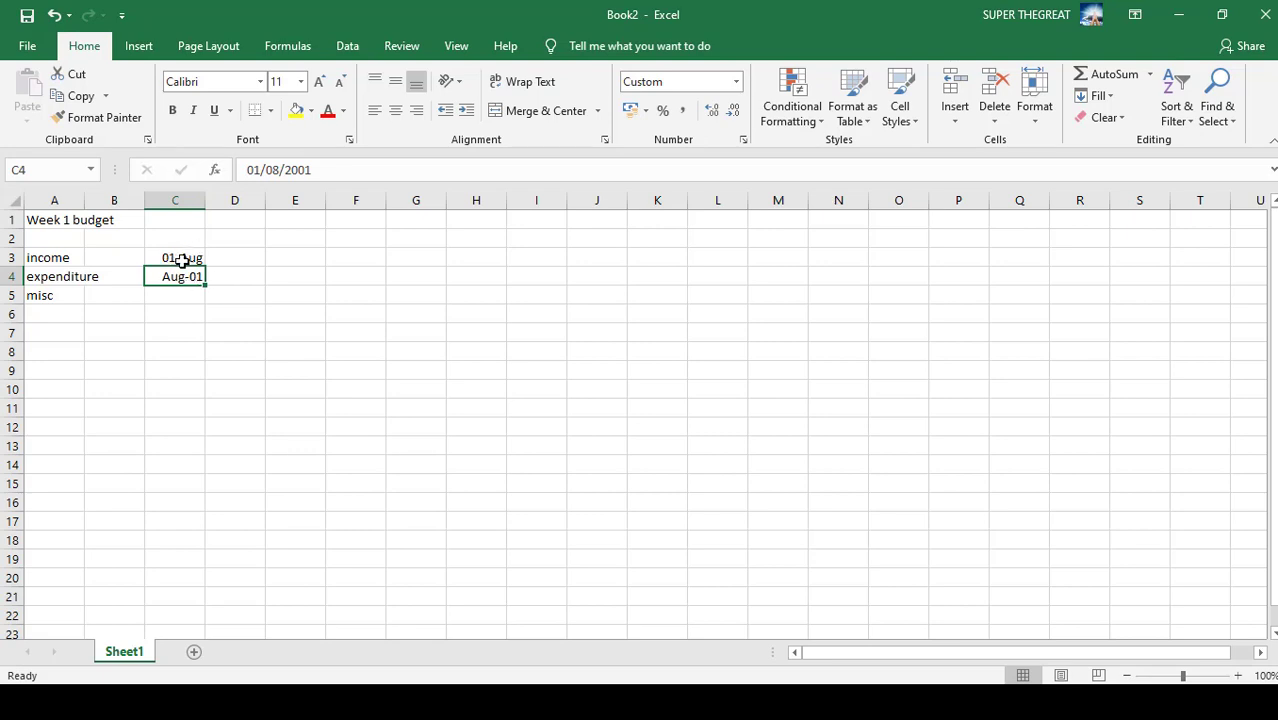
pyautogui.click(312, 169)
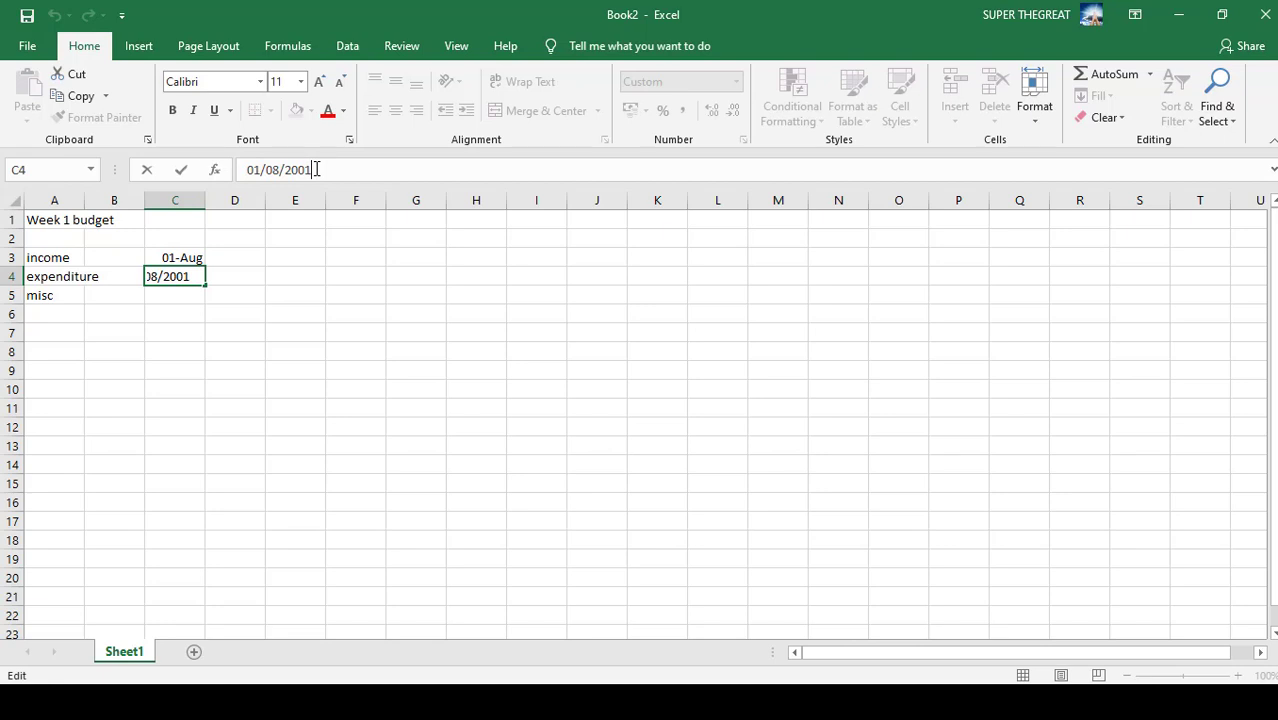
pyautogui.press('Return')
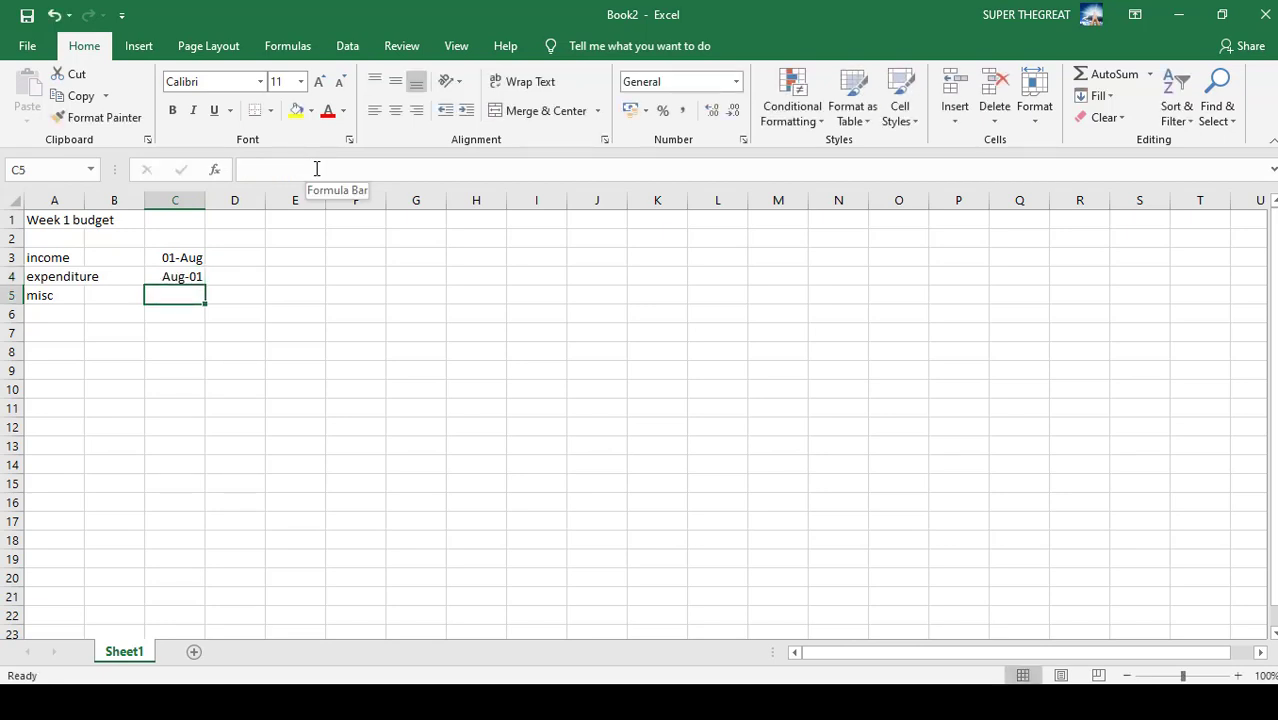
# Enter the sample text "ser" in cell C5 to compare its alignment with the dates, and erase it
pyautogui.write('ser')
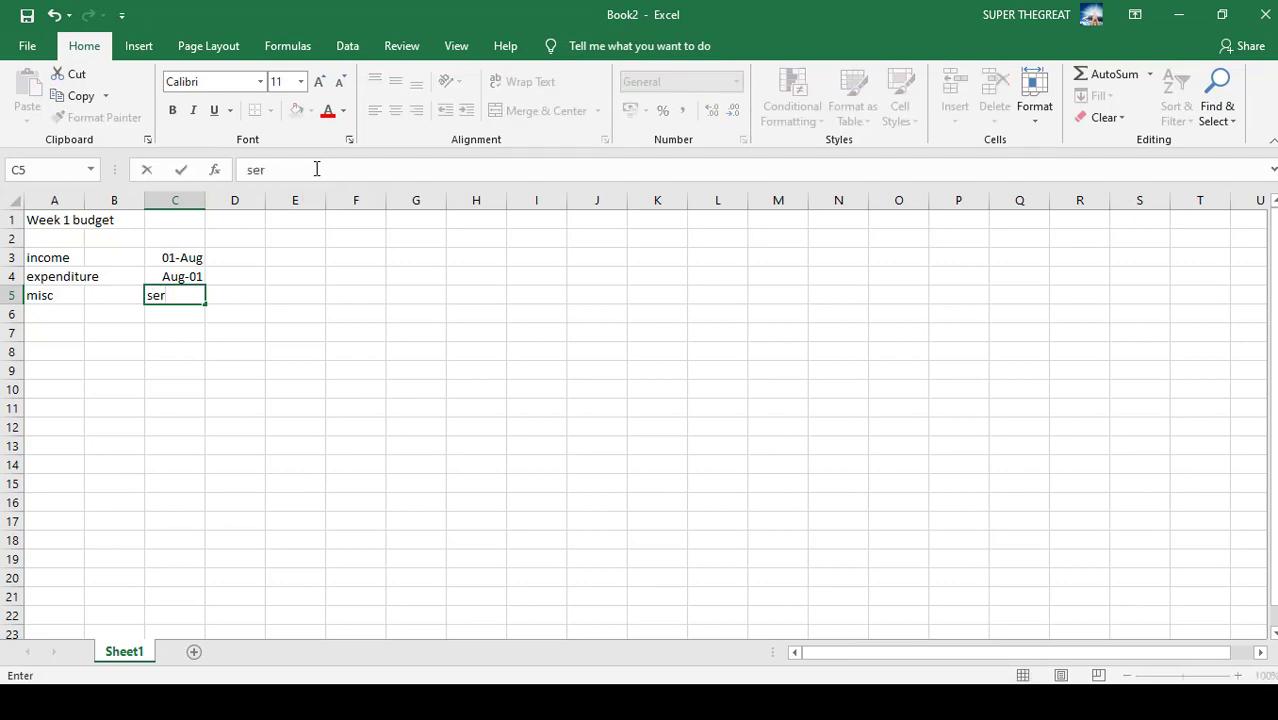
pyautogui.press('Return')
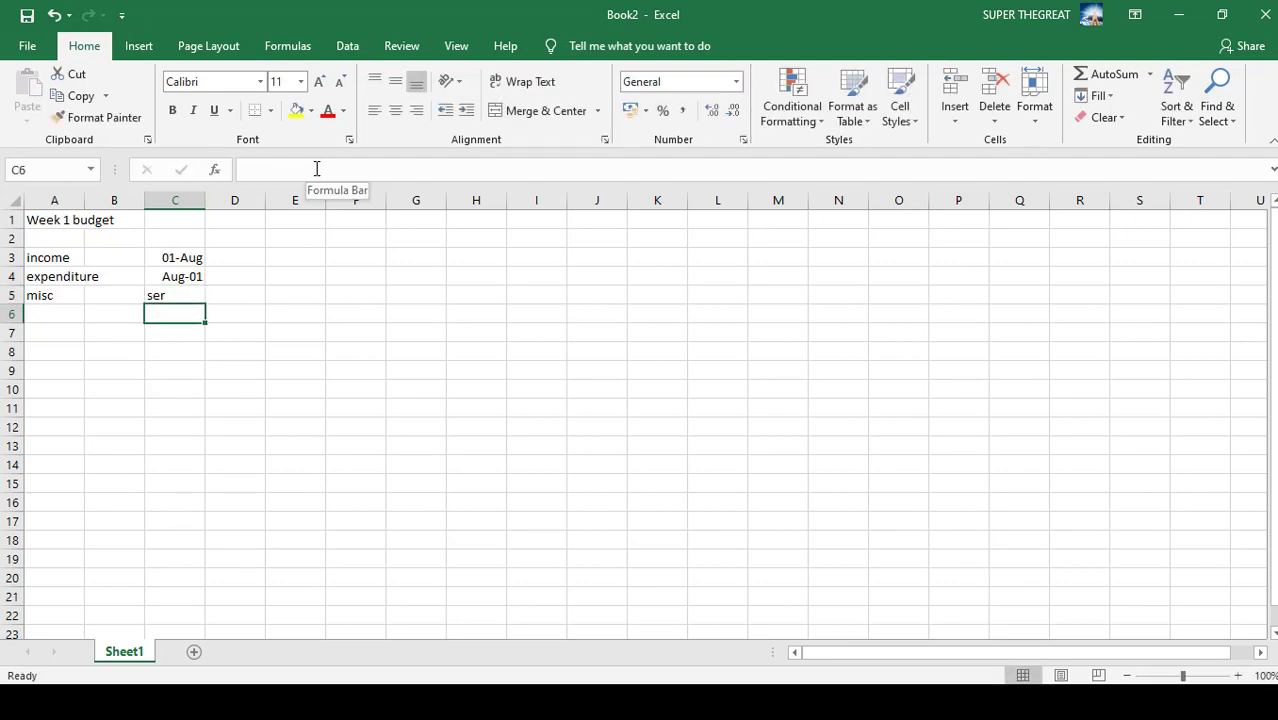
pyautogui.press('Up')
pyautogui.press('BackSpace')
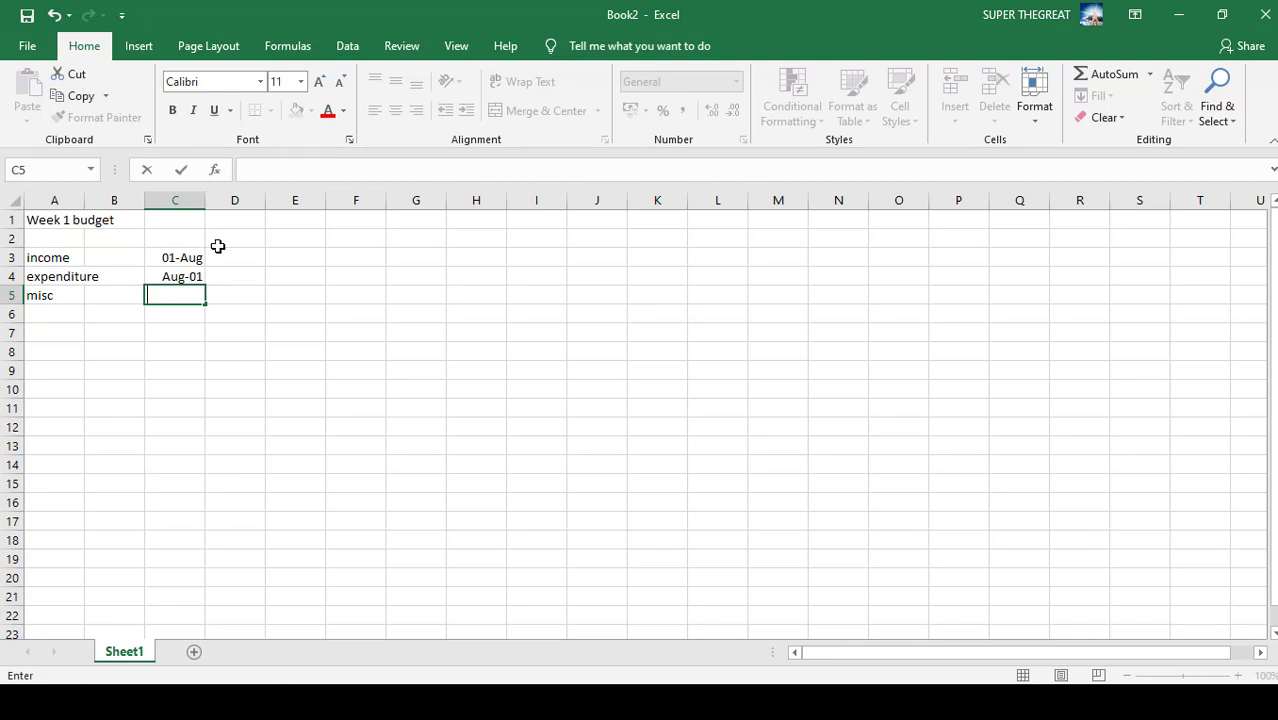
# Clear the trial dates from cells C4 and C3
pyautogui.click(184, 278)
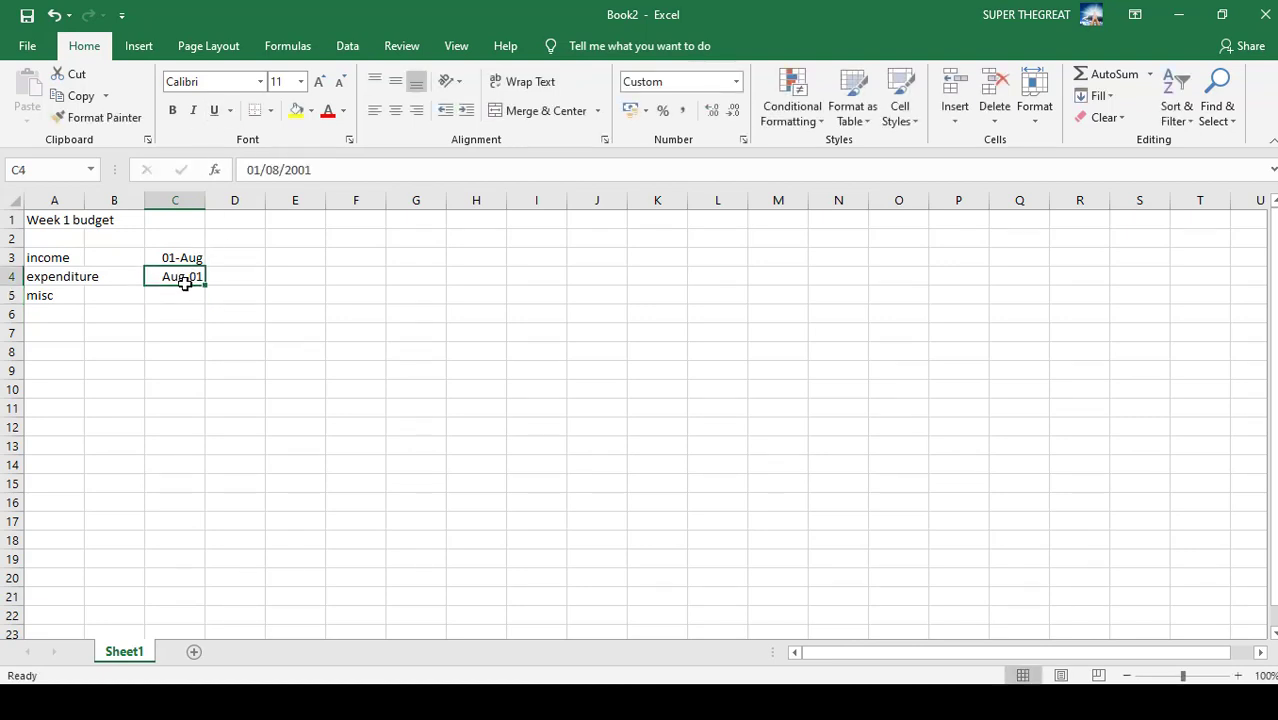
pyautogui.press('Delete')
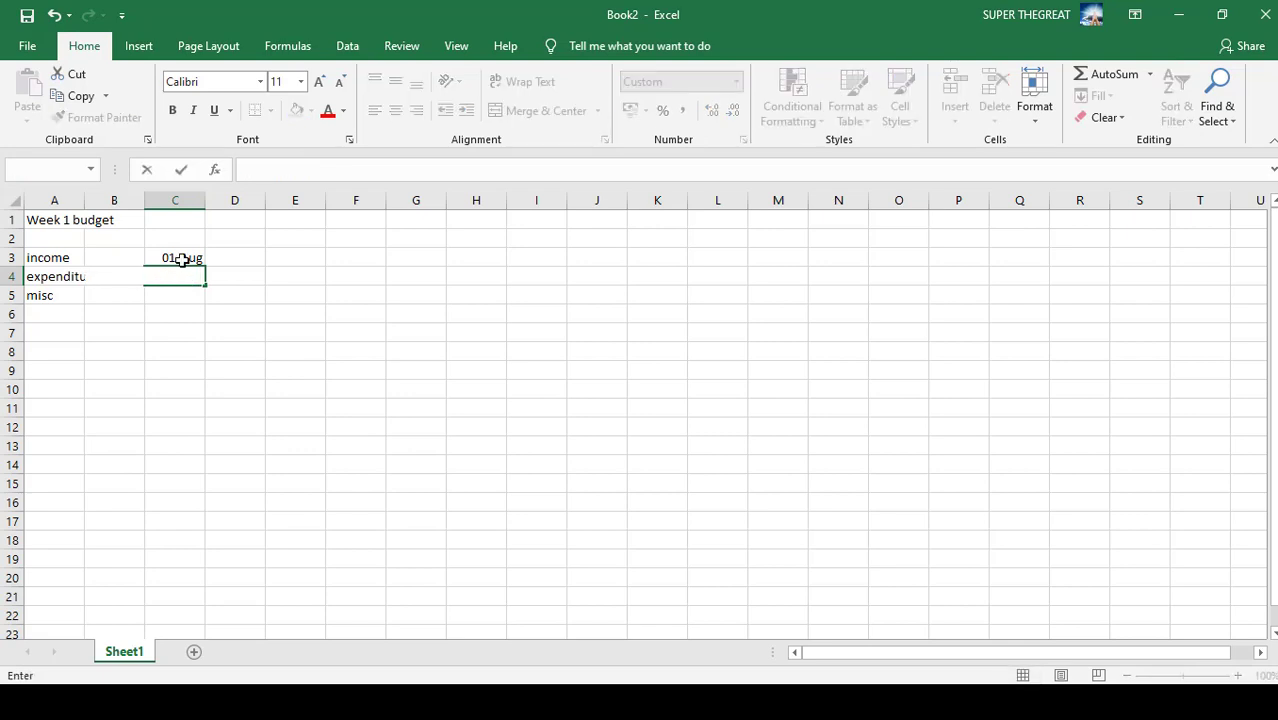
pyautogui.click(180, 258)
pyautogui.press('BackSpace')
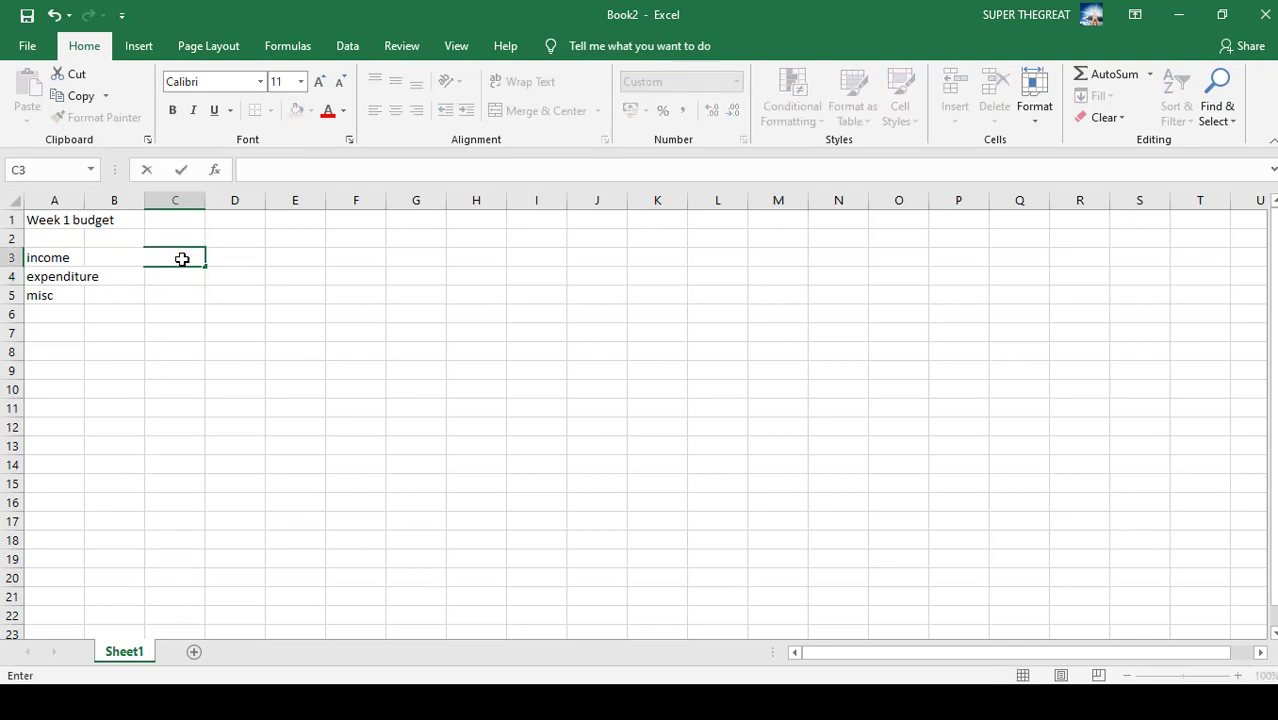
# Enter "Agust1" in cell C1 as the first column heading beside the budget title
pyautogui.click(178, 220)
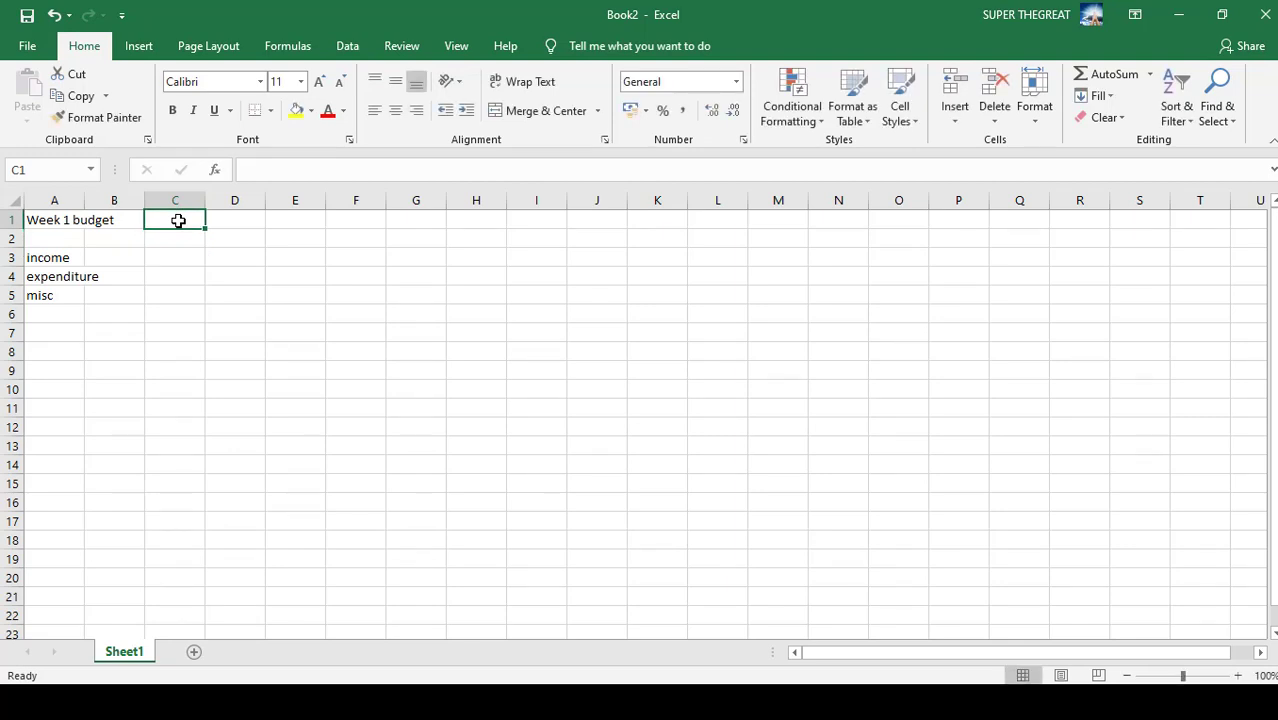
pyautogui.write('Agu')
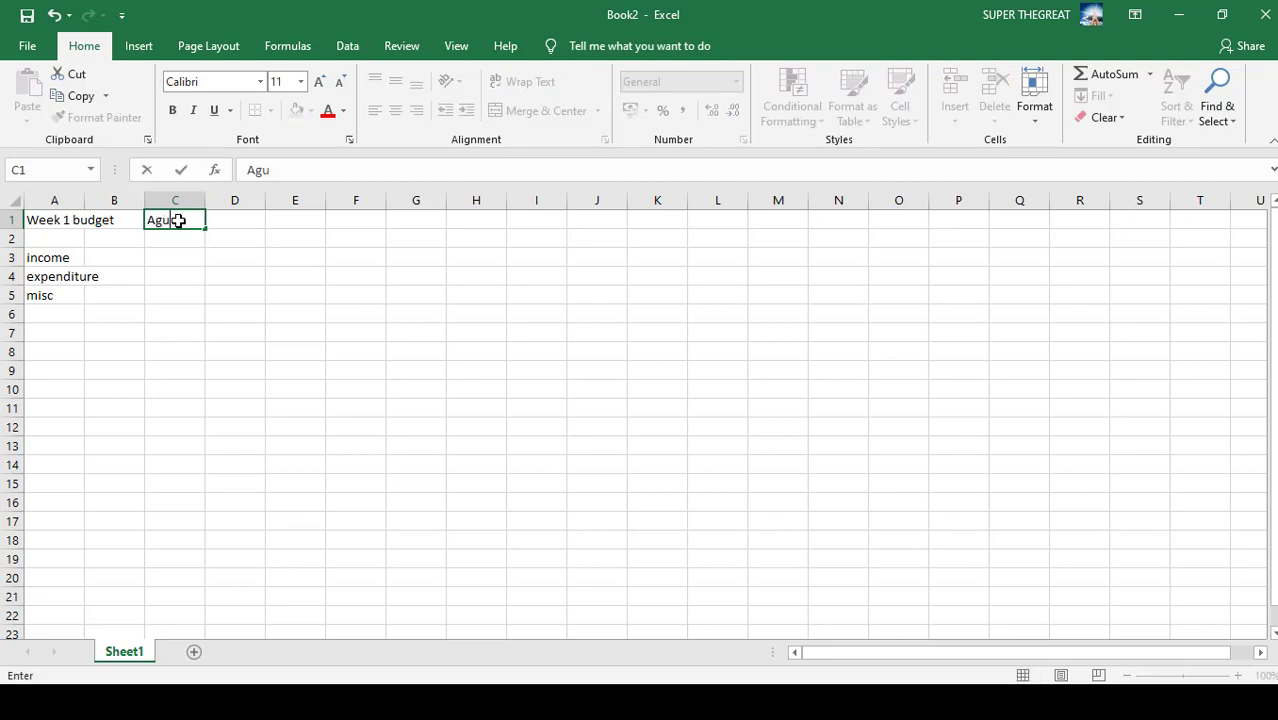
pyautogui.write('st1')
pyautogui.press('Tab')
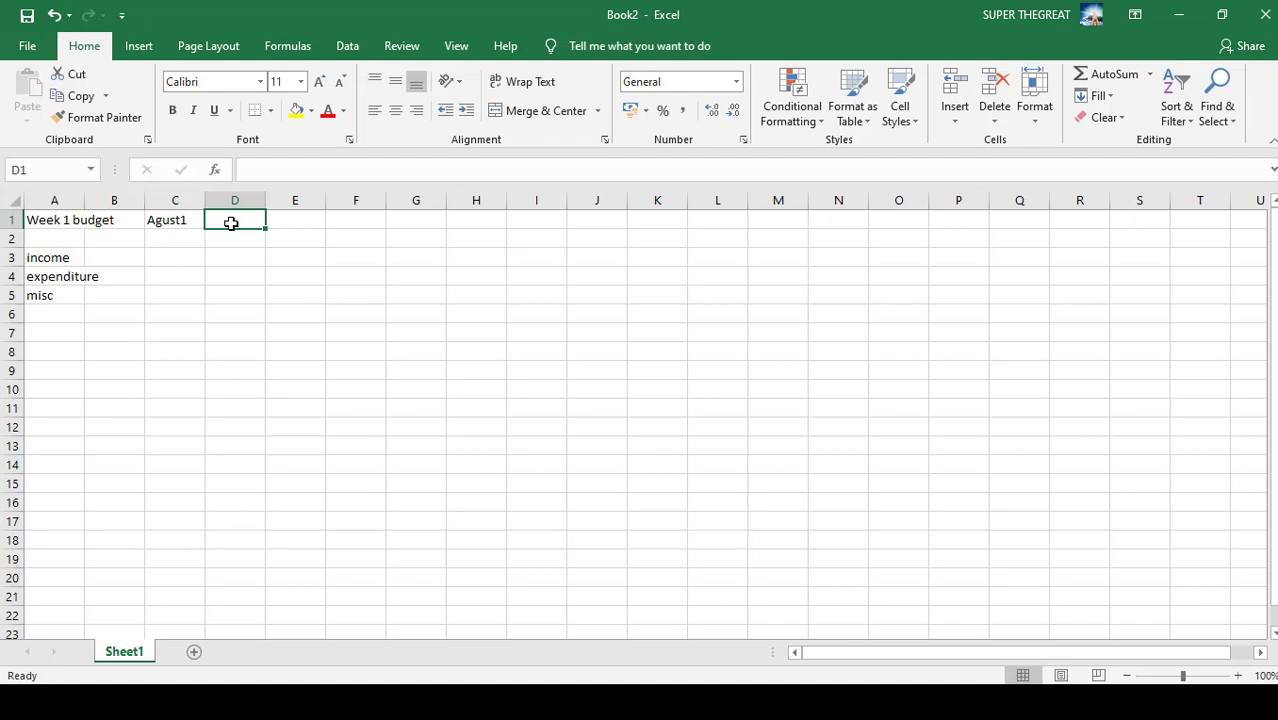
pyautogui.write('Agu')
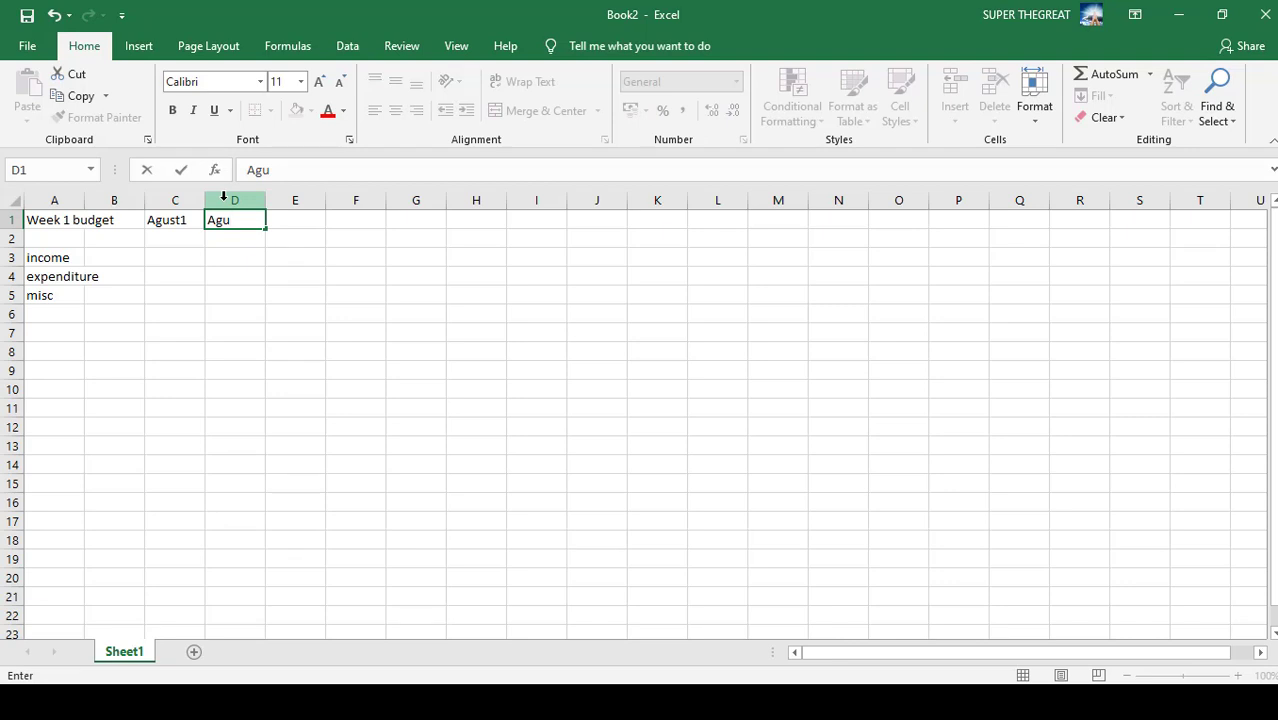
pyautogui.press('BackSpace')
pyautogui.press('BackSpace')
pyautogui.press('BackSpace')
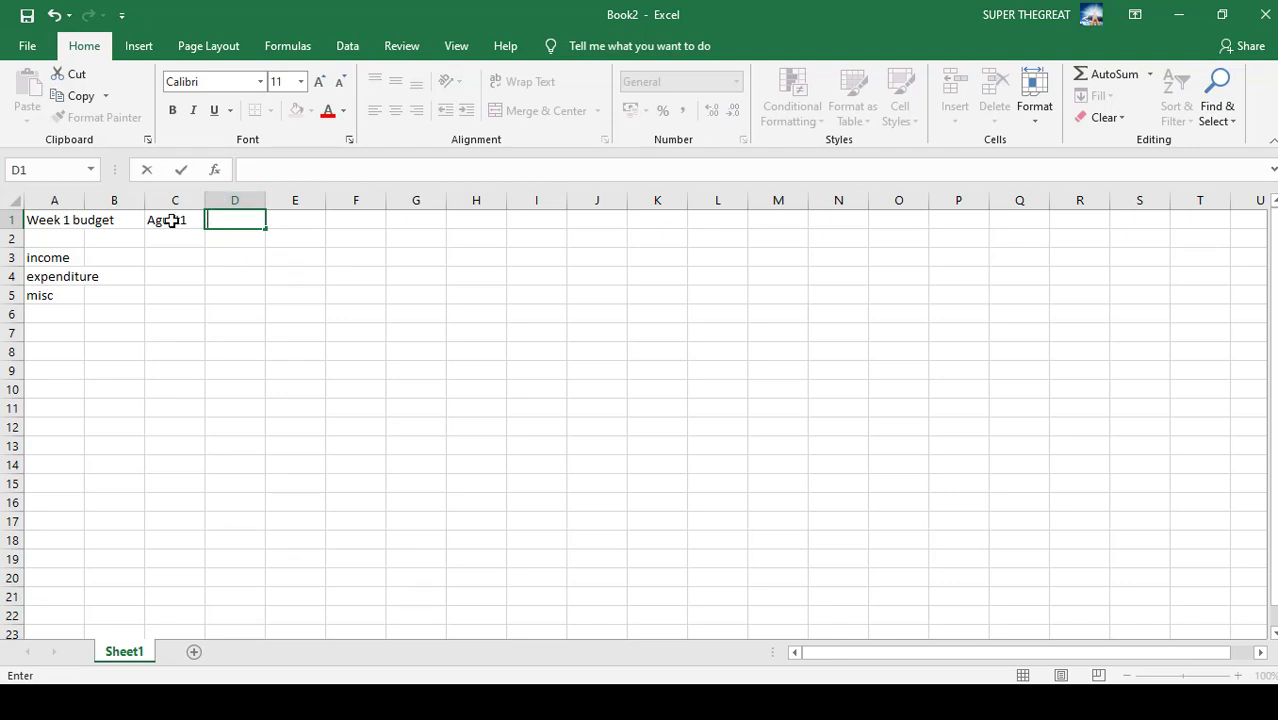
# Correct the spelling of the heading in cell C1 to "August1" and check its stored date
pyautogui.click(172, 221)
pyautogui.press('Return')
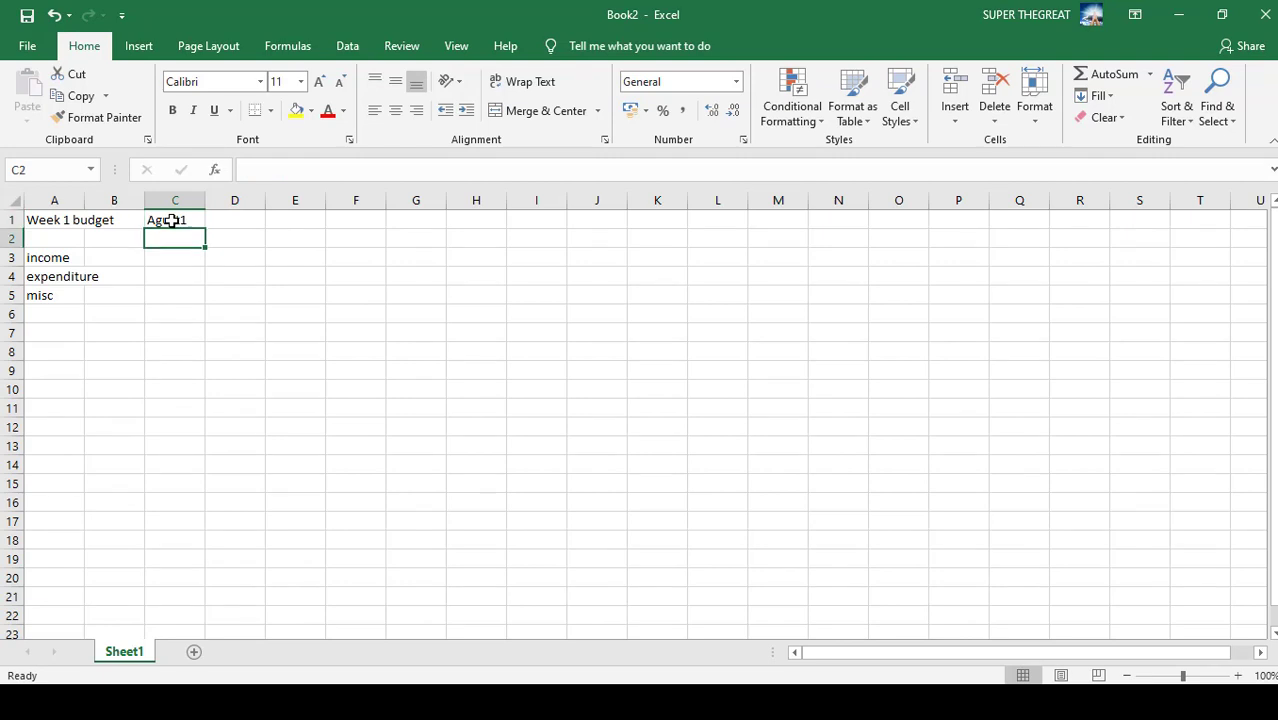
pyautogui.click(172, 221)
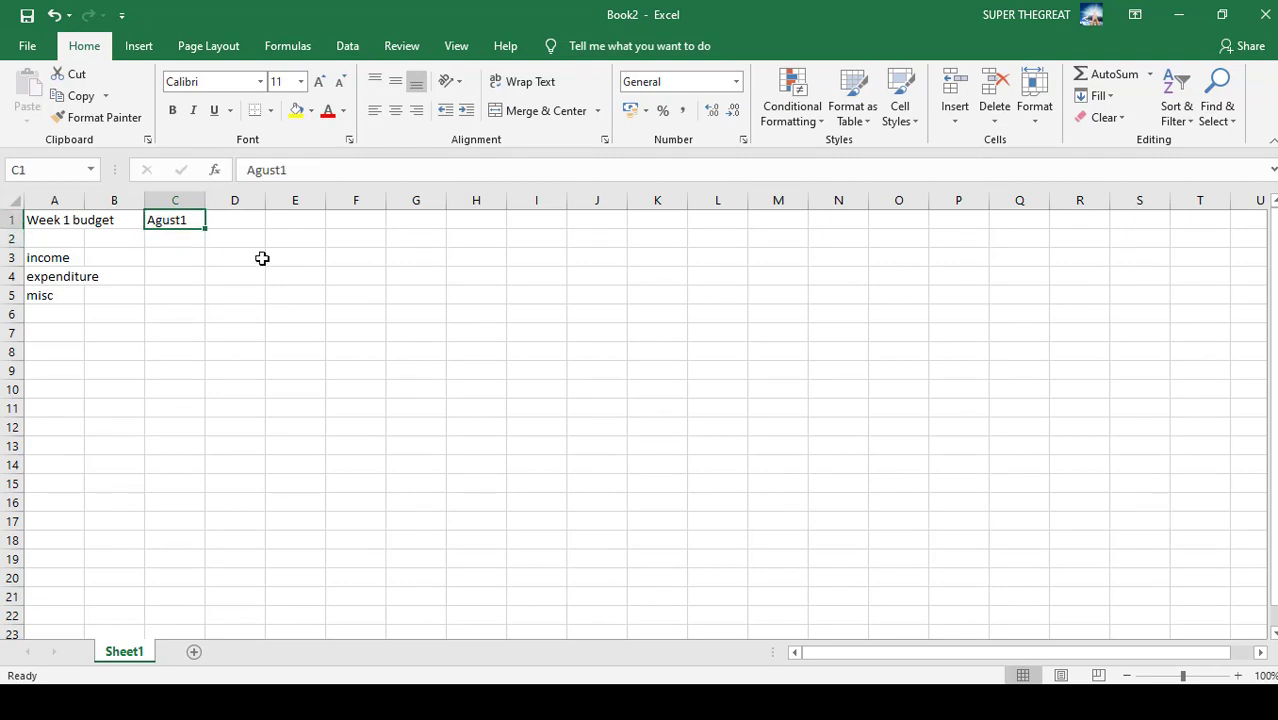
pyautogui.doubleClick(163, 221)
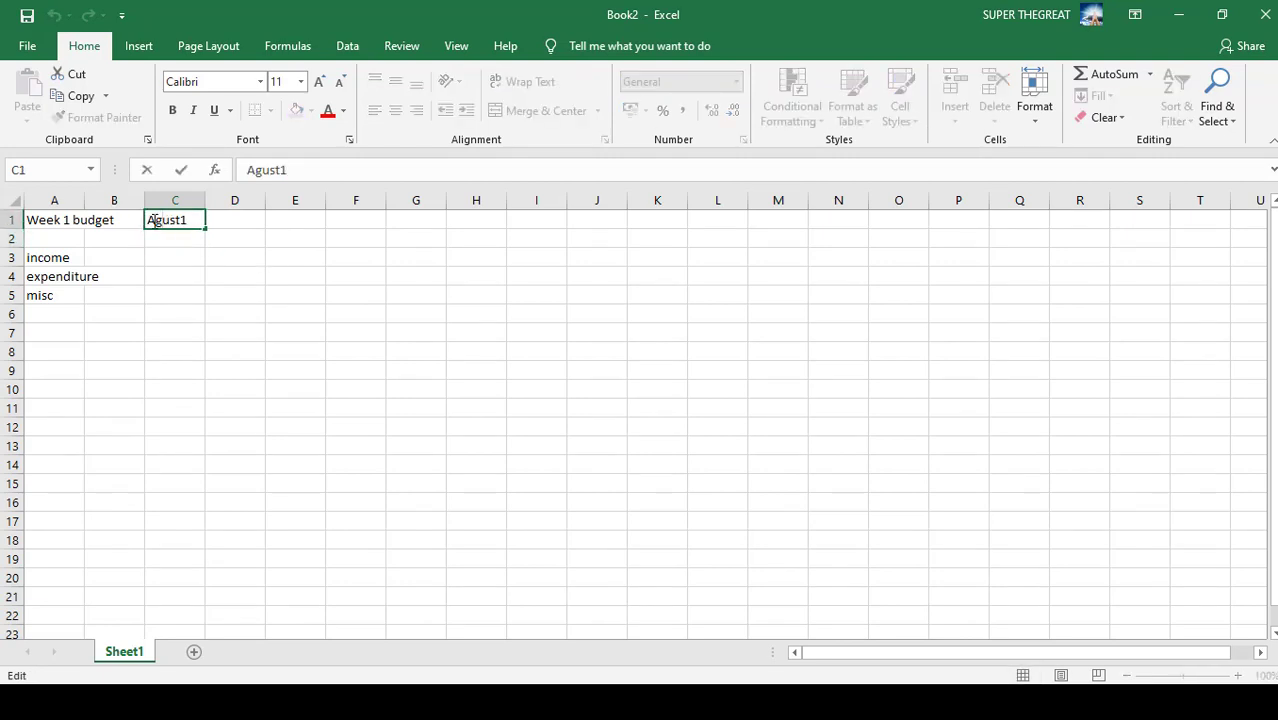
pyautogui.doubleClick(156, 220)
pyautogui.click(156, 220)
pyautogui.write('u')
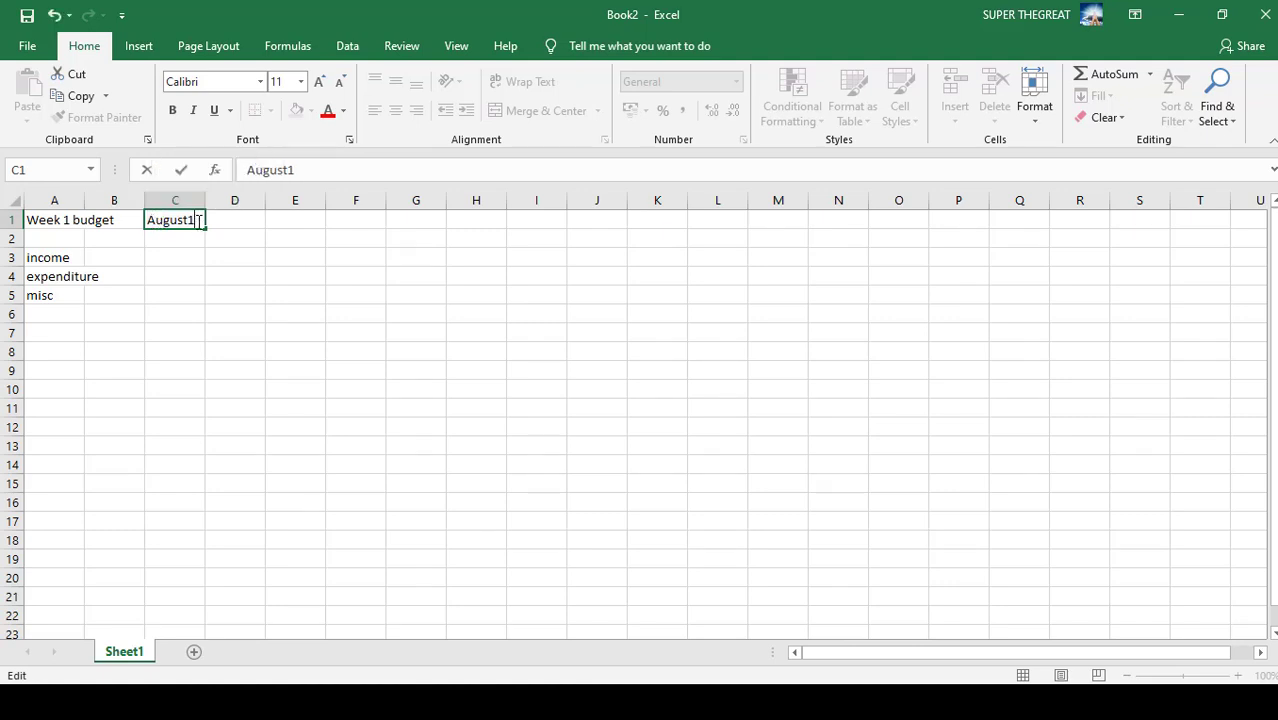
pyautogui.click(165, 237)
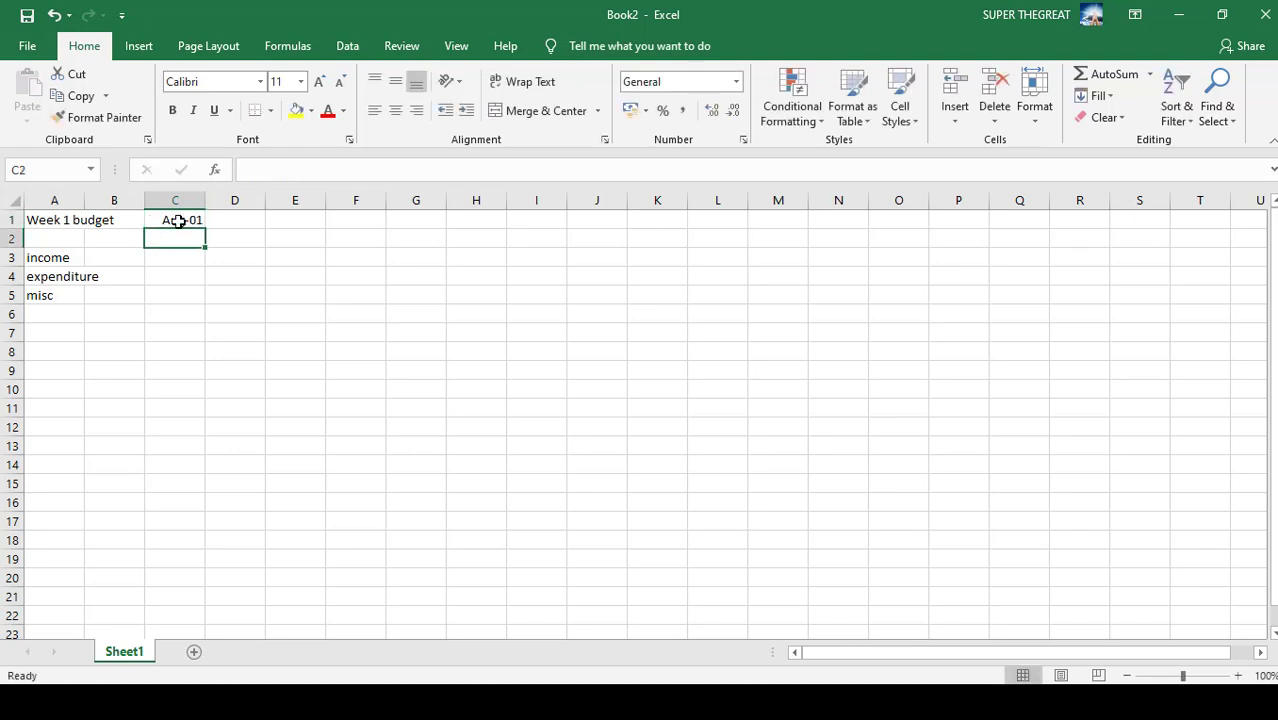
pyautogui.click(178, 221)
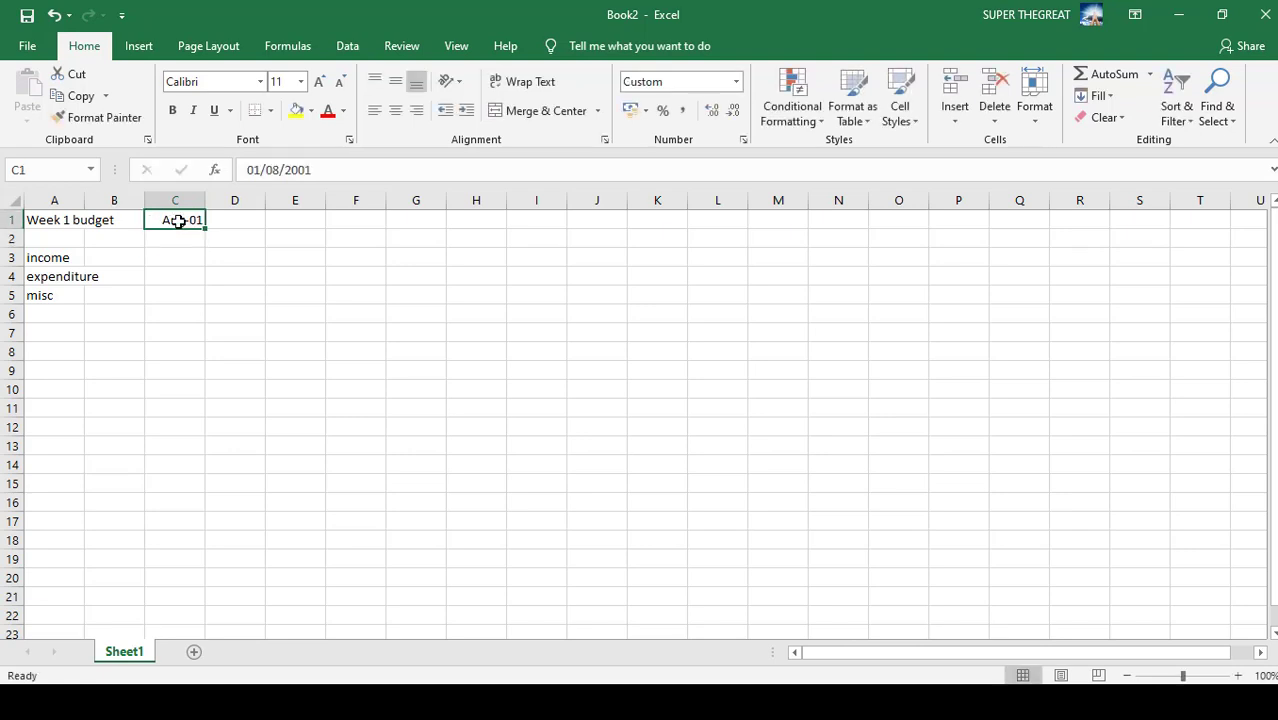
# Enter the next weekly heading "August08" in cell D1
pyautogui.press('Right')
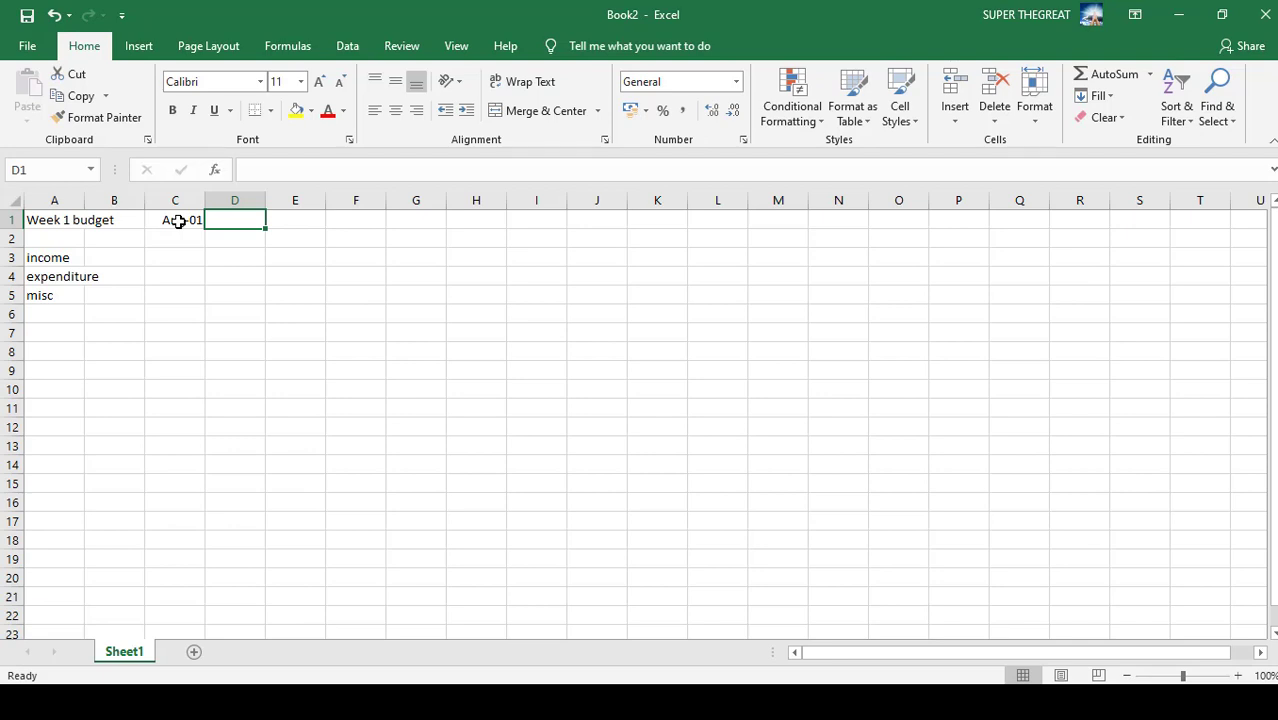
pyautogui.write('August')
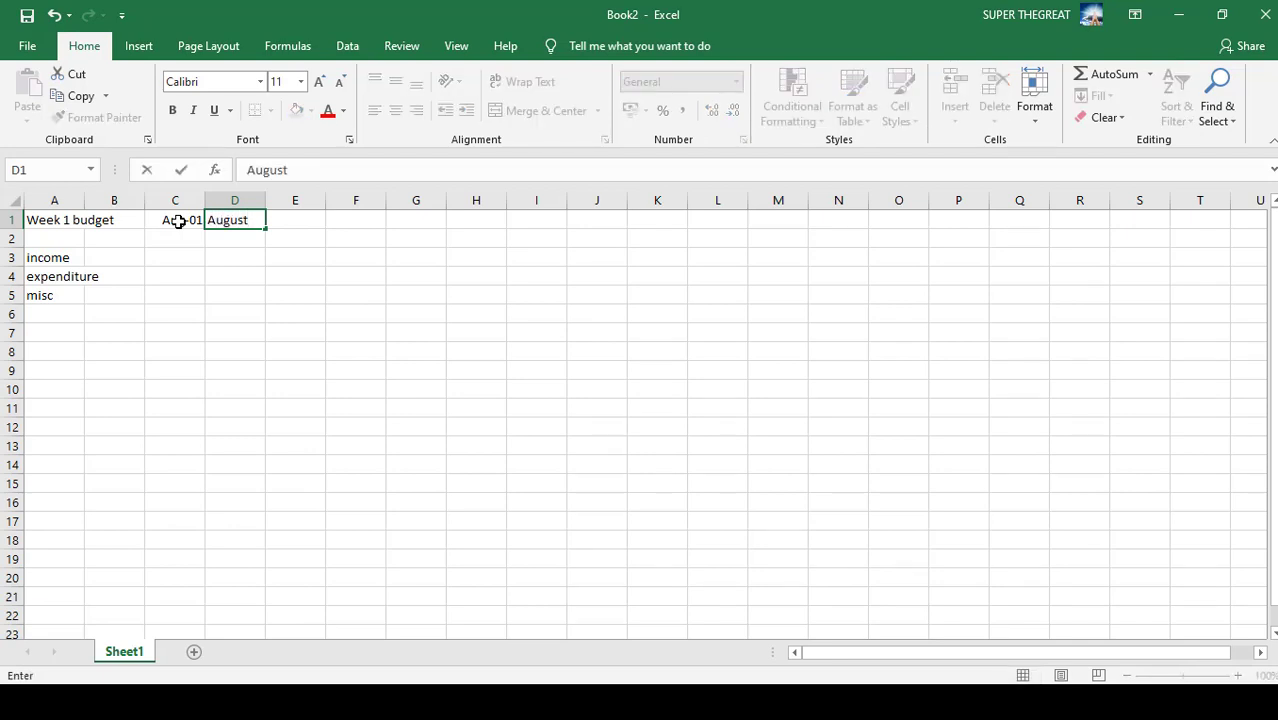
pyautogui.write('08')
pyautogui.press('Right')
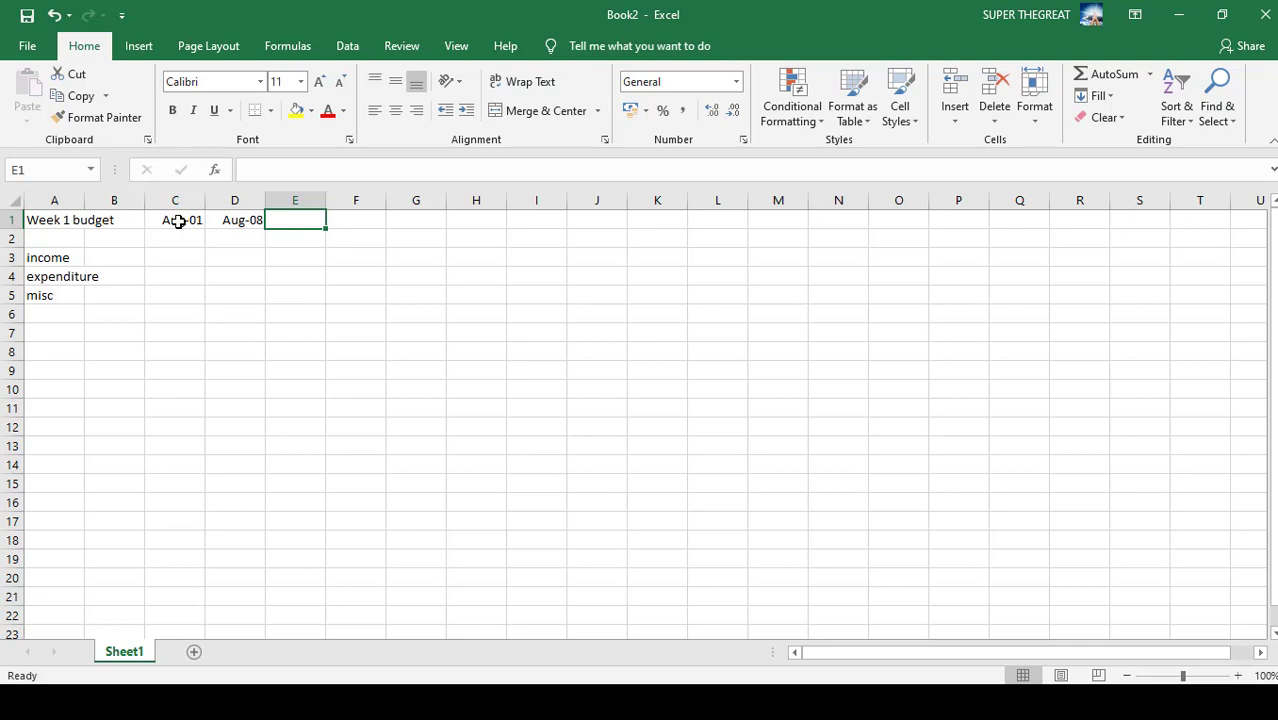
# Enter the third weekly heading "August15" in cell E1
pyautogui.write('August')
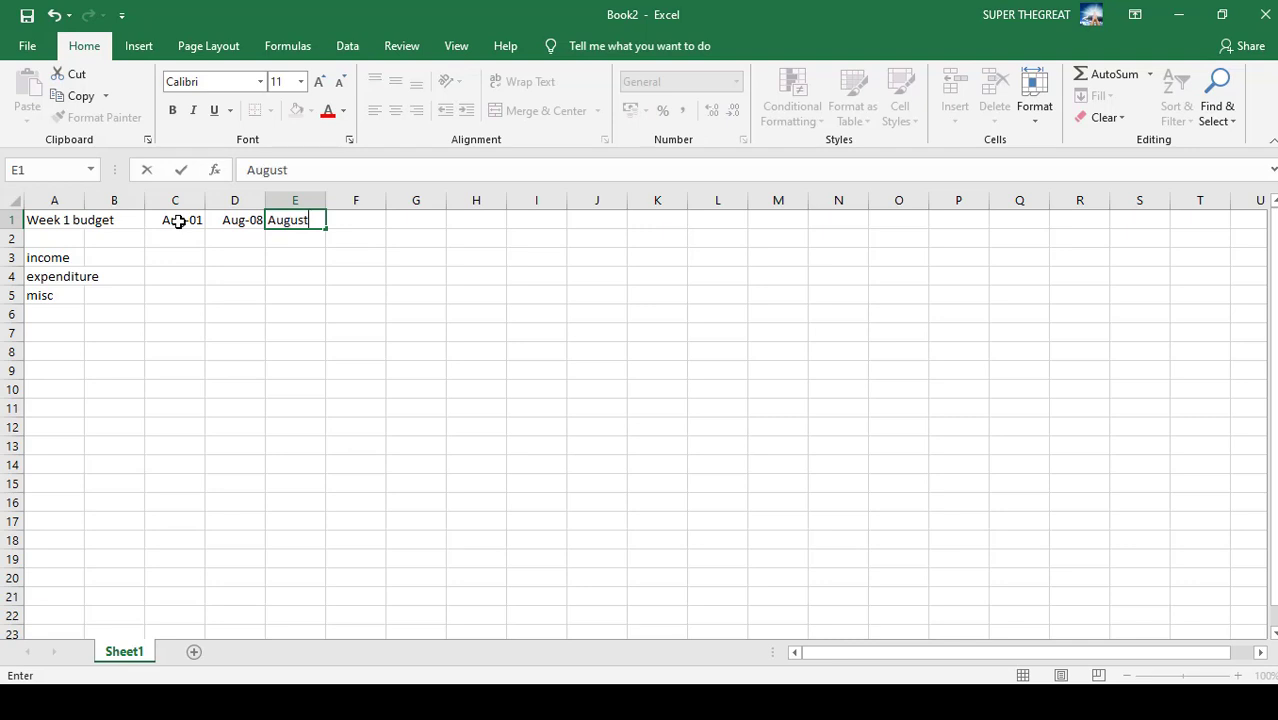
pyautogui.write('15')
pyautogui.press('Tab')
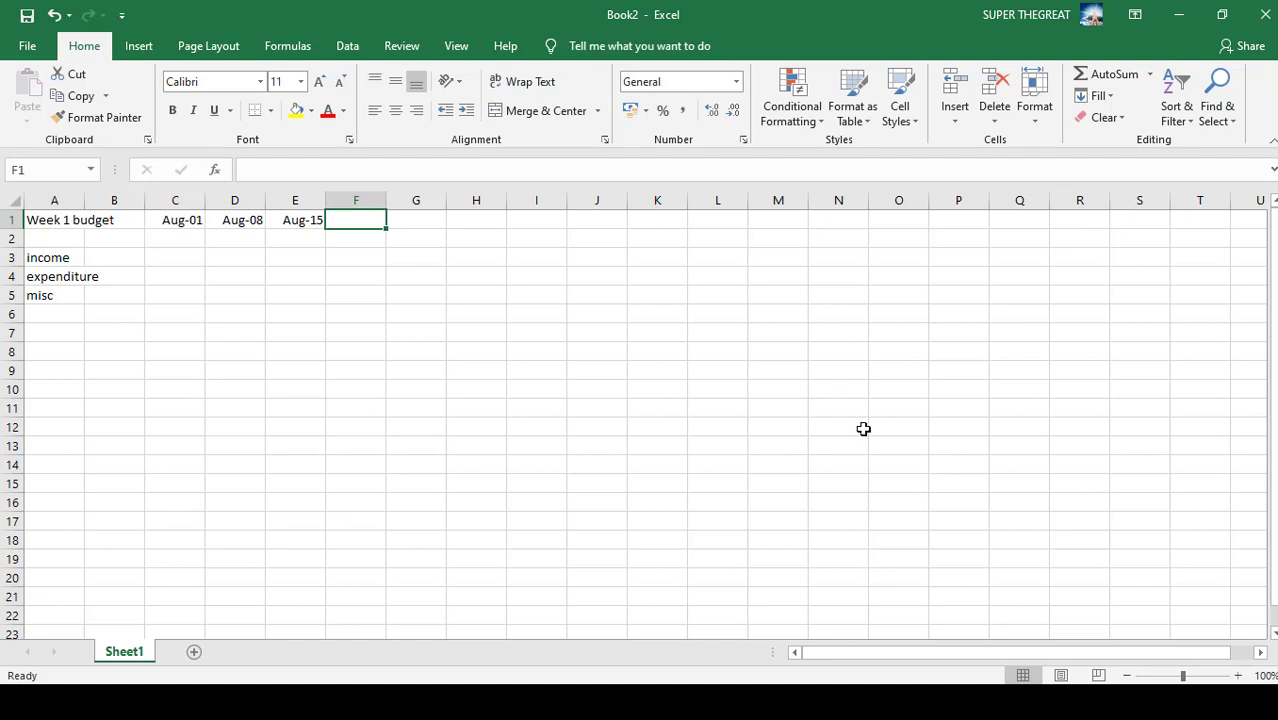
# Check the August 2020 calendar and change the day of the date in cell C1 to 03
pyautogui.click(1205, 702)
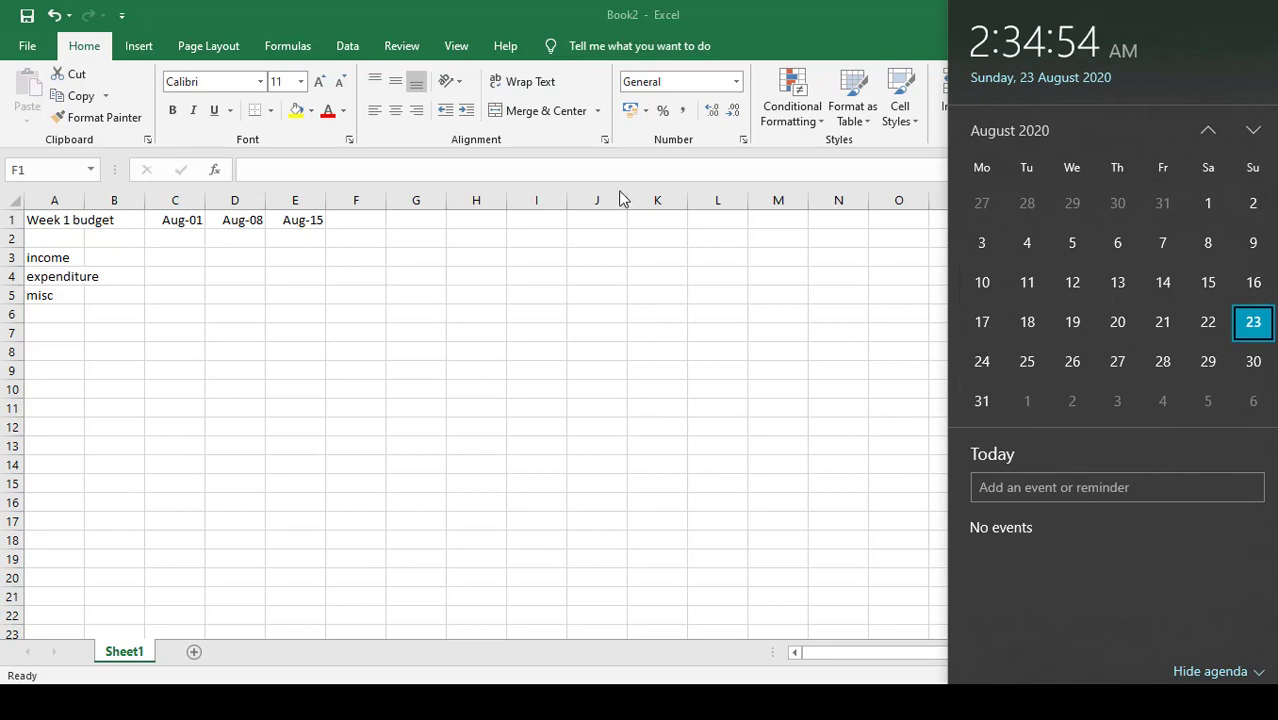
pyautogui.click(188, 220)
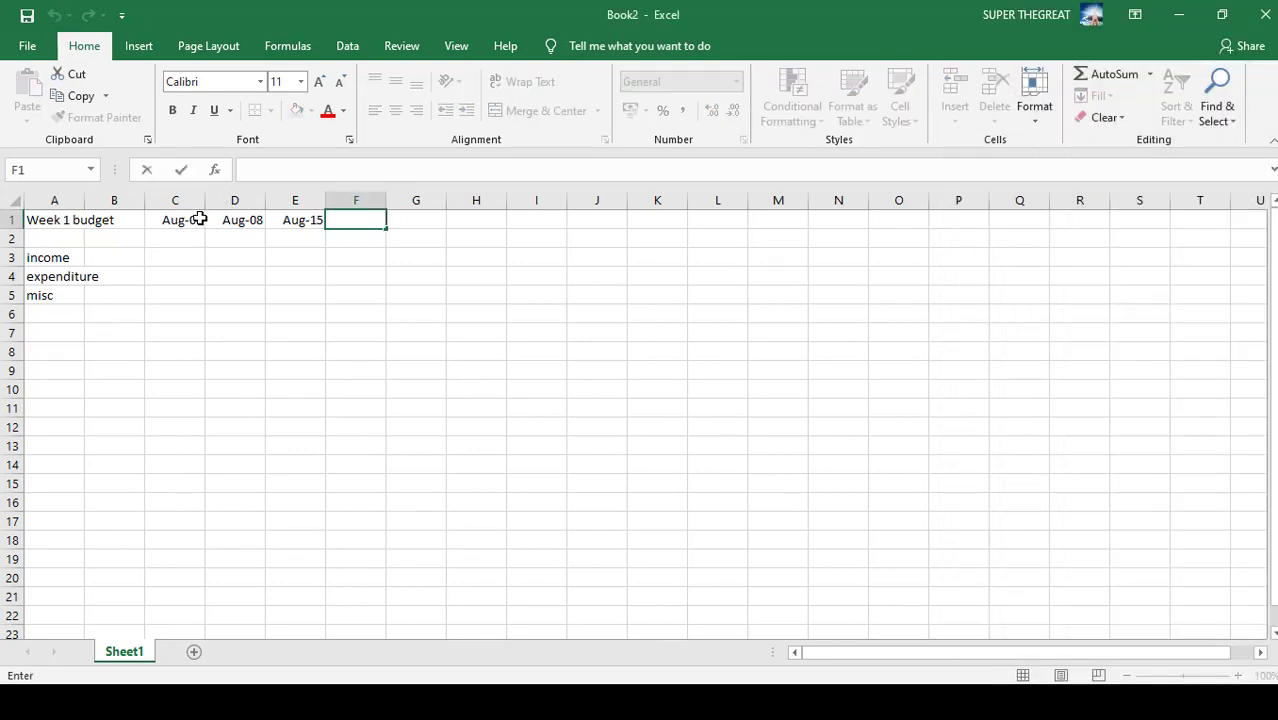
pyautogui.doubleClick(188, 220)
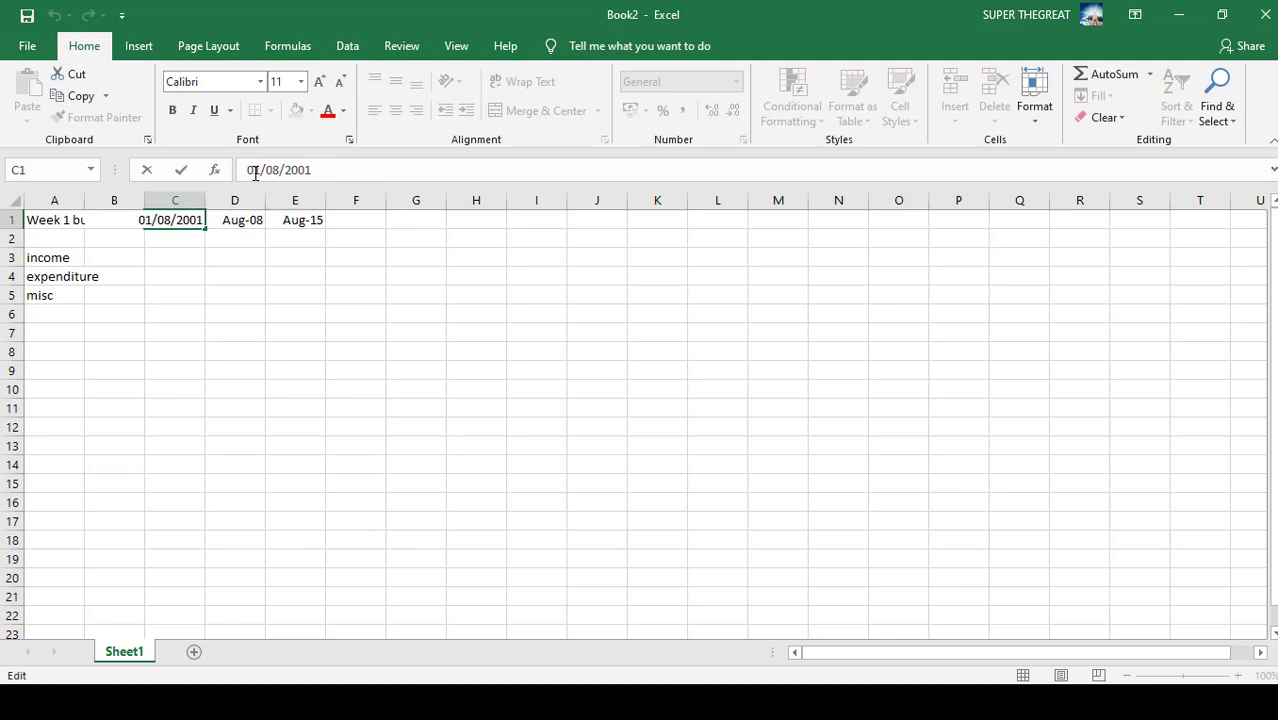
pyautogui.moveTo(259, 170); pyautogui.dragTo(253, 170)
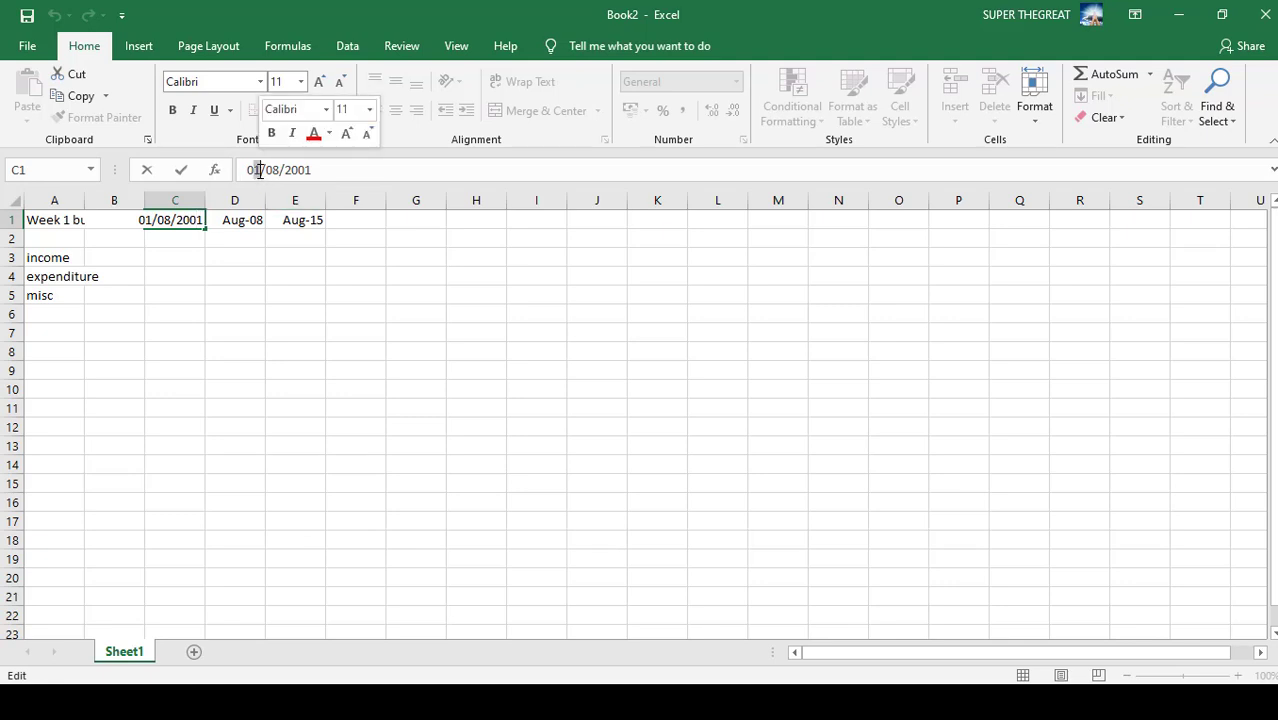
pyautogui.write('3')
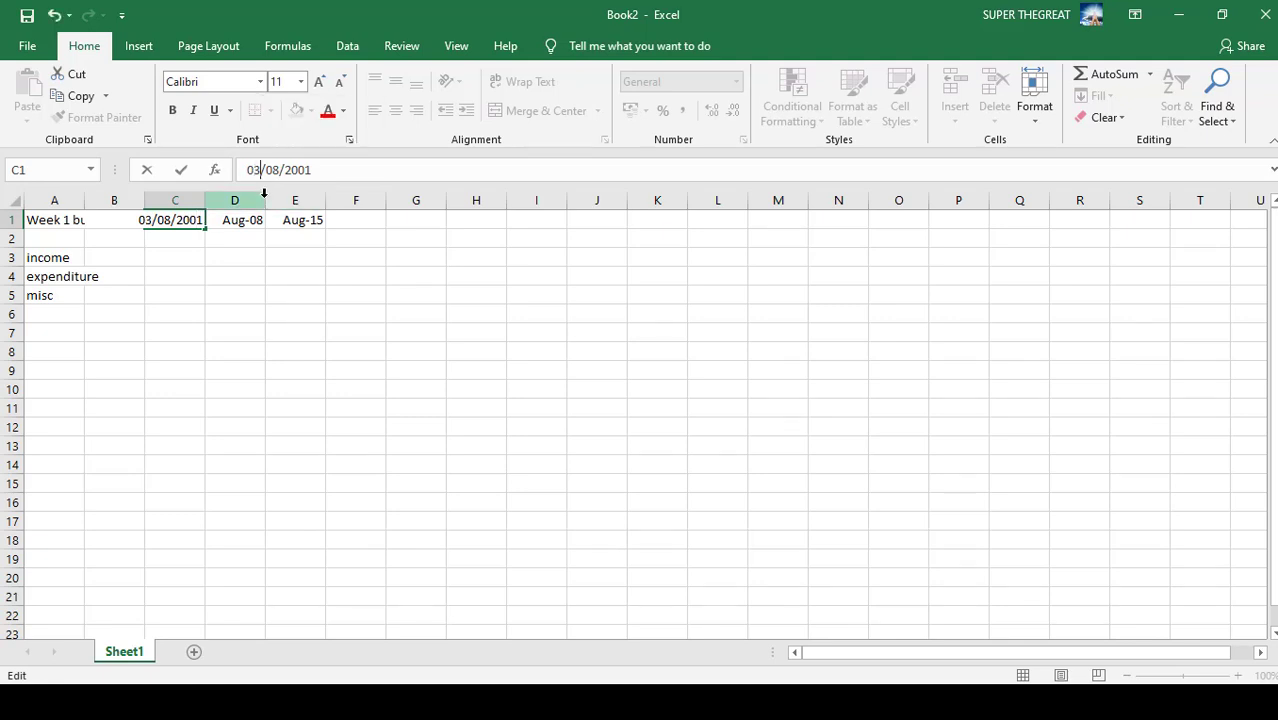
pyautogui.press('BackSpace')
pyautogui.press('BackSpace')
pyautogui.write('3')
pyautogui.press('Return')
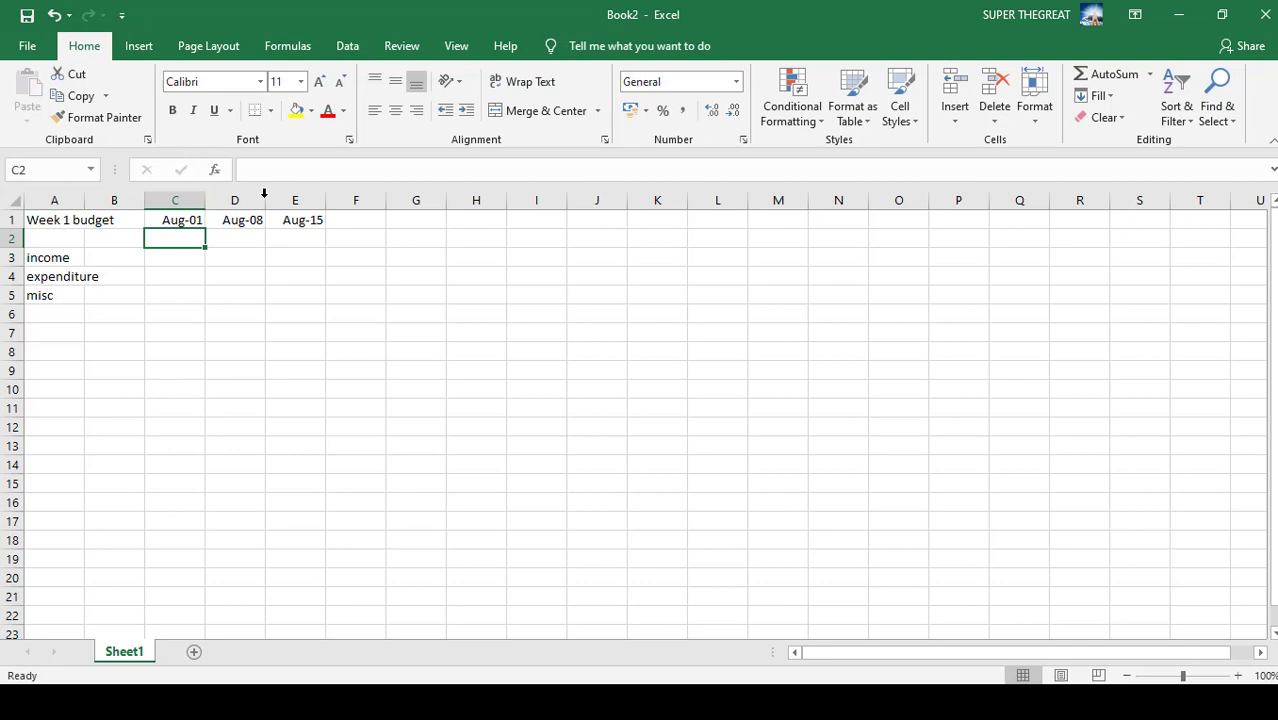
# Set the year of the date in cell C1 to 2020 and check the stored dates in cells C1 to E1
pyautogui.click(180, 219)
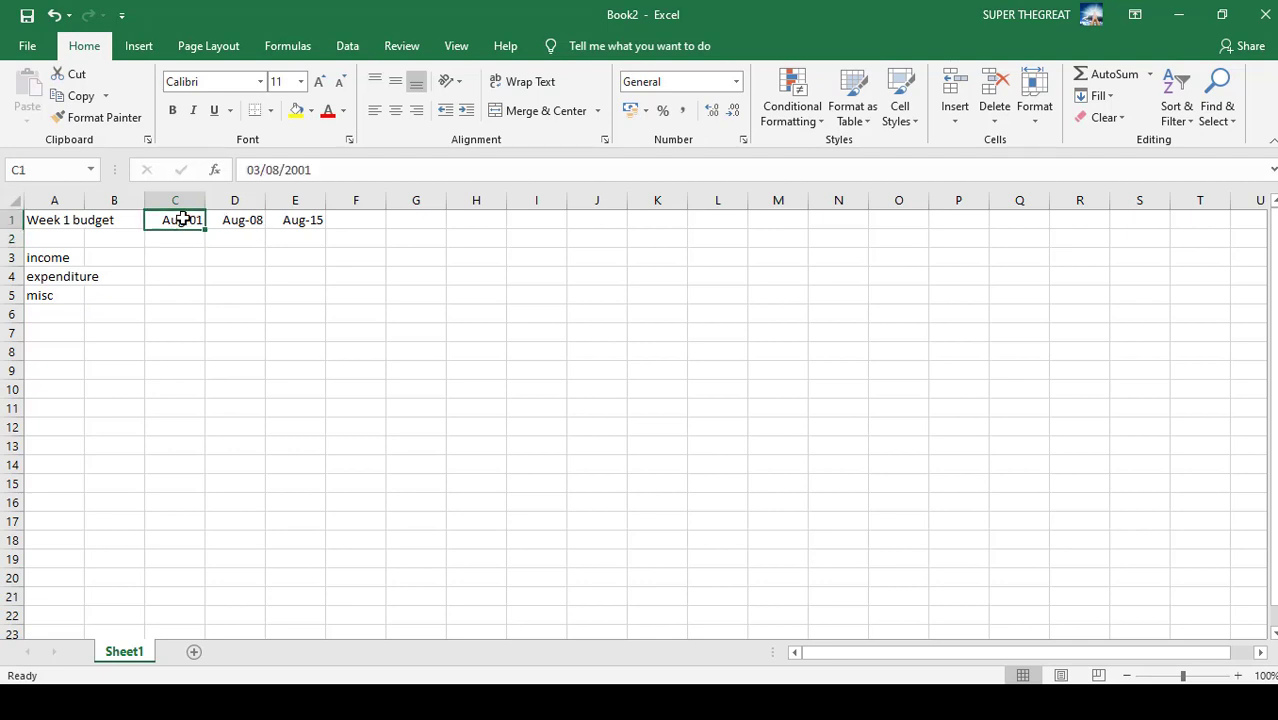
pyautogui.click(262, 169)
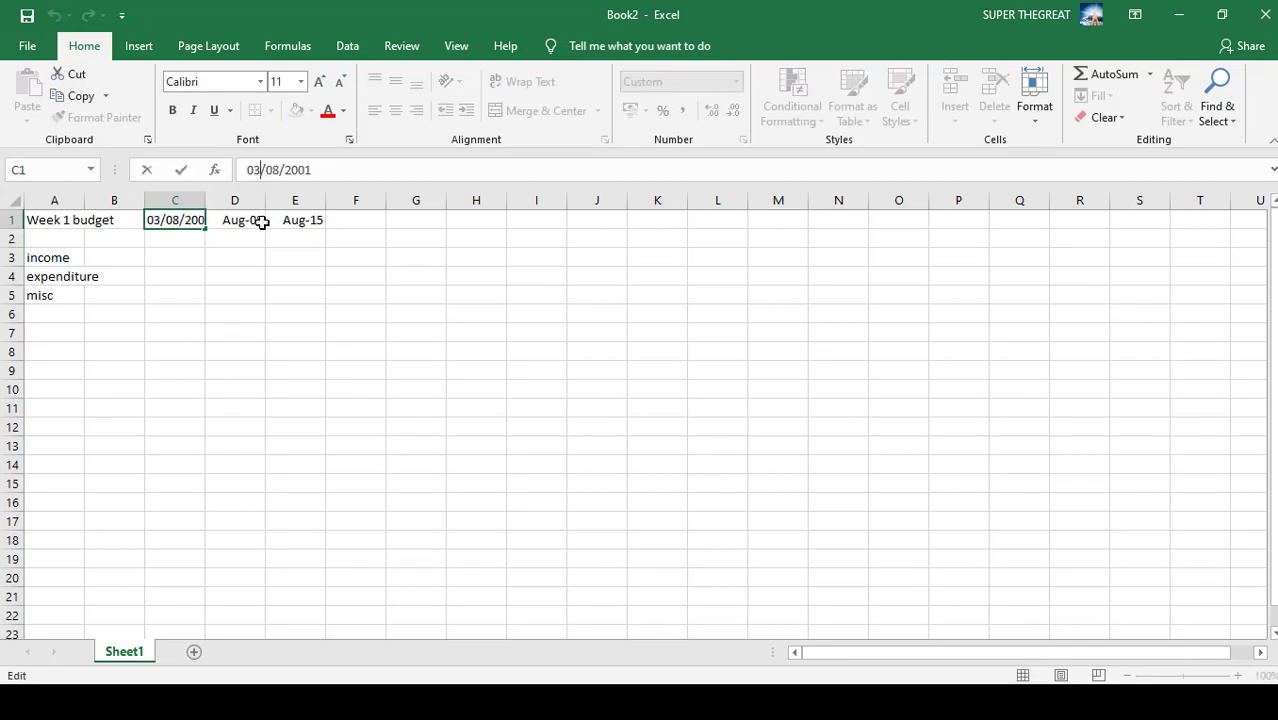
pyautogui.click(257, 226)
pyautogui.click(190, 222)
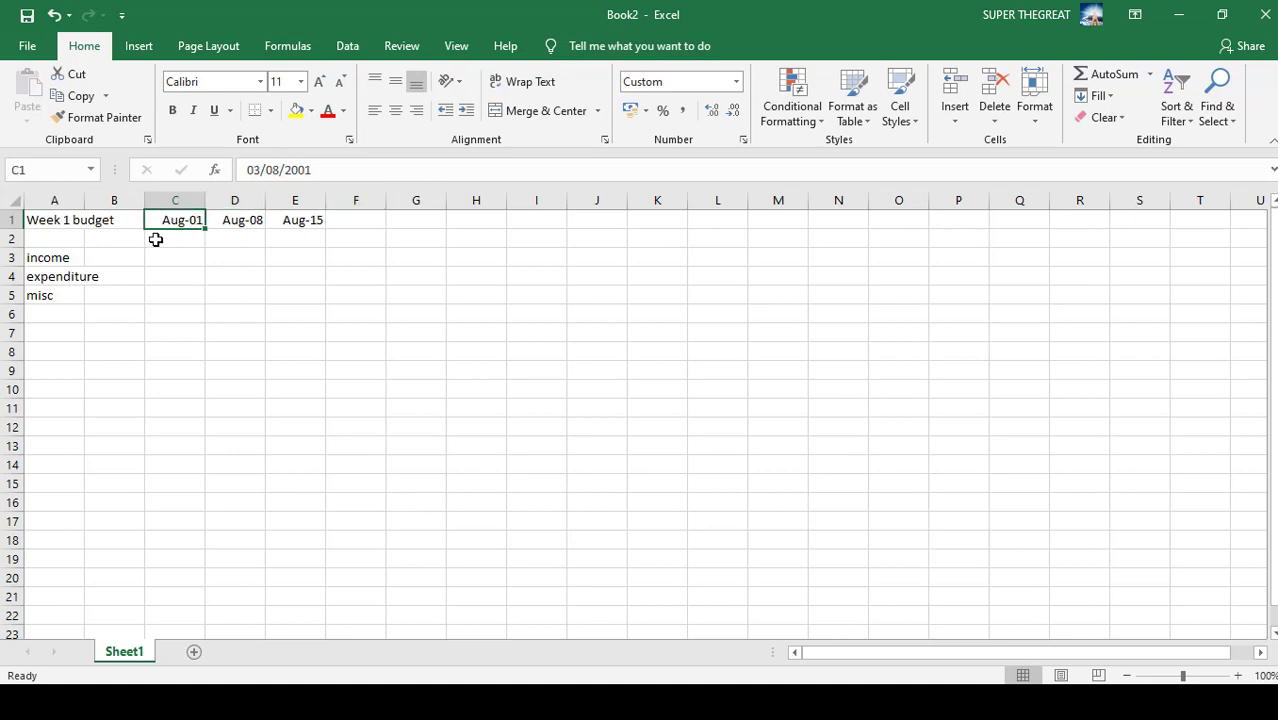
pyautogui.click(335, 170)
pyautogui.press('BackSpace')
pyautogui.write('0')
pyautogui.press('Return')
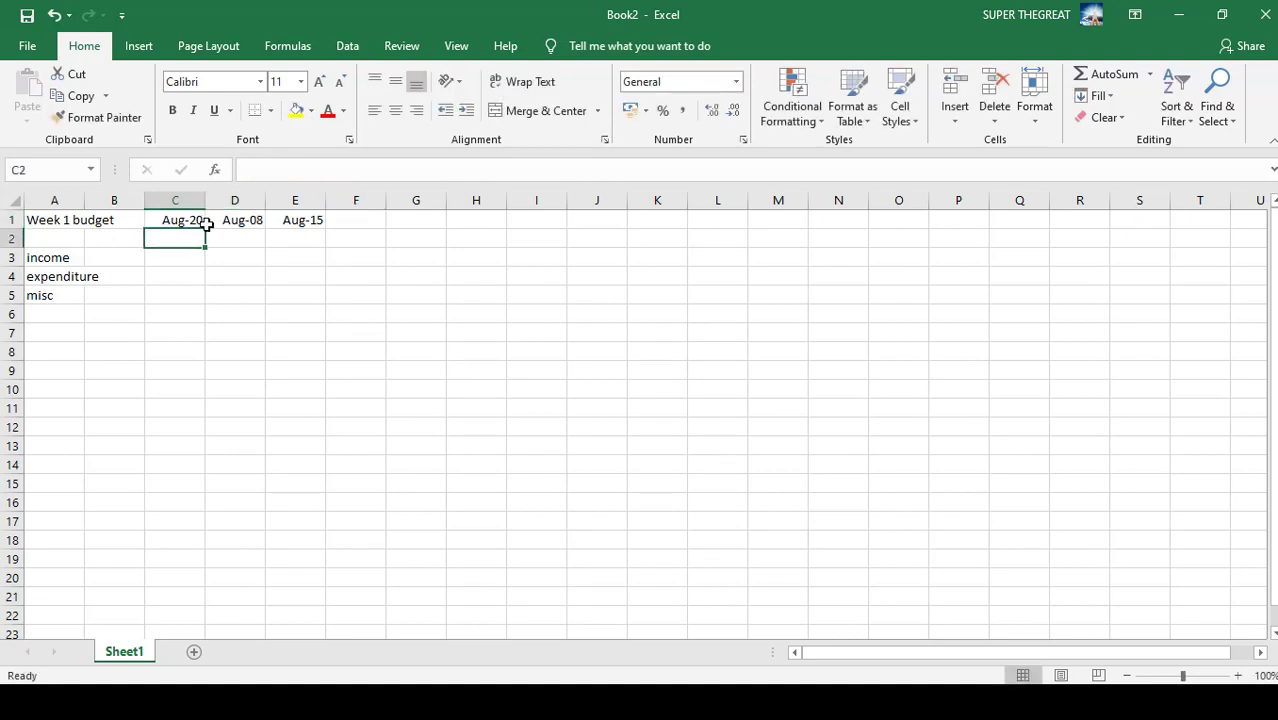
pyautogui.click(182, 219)
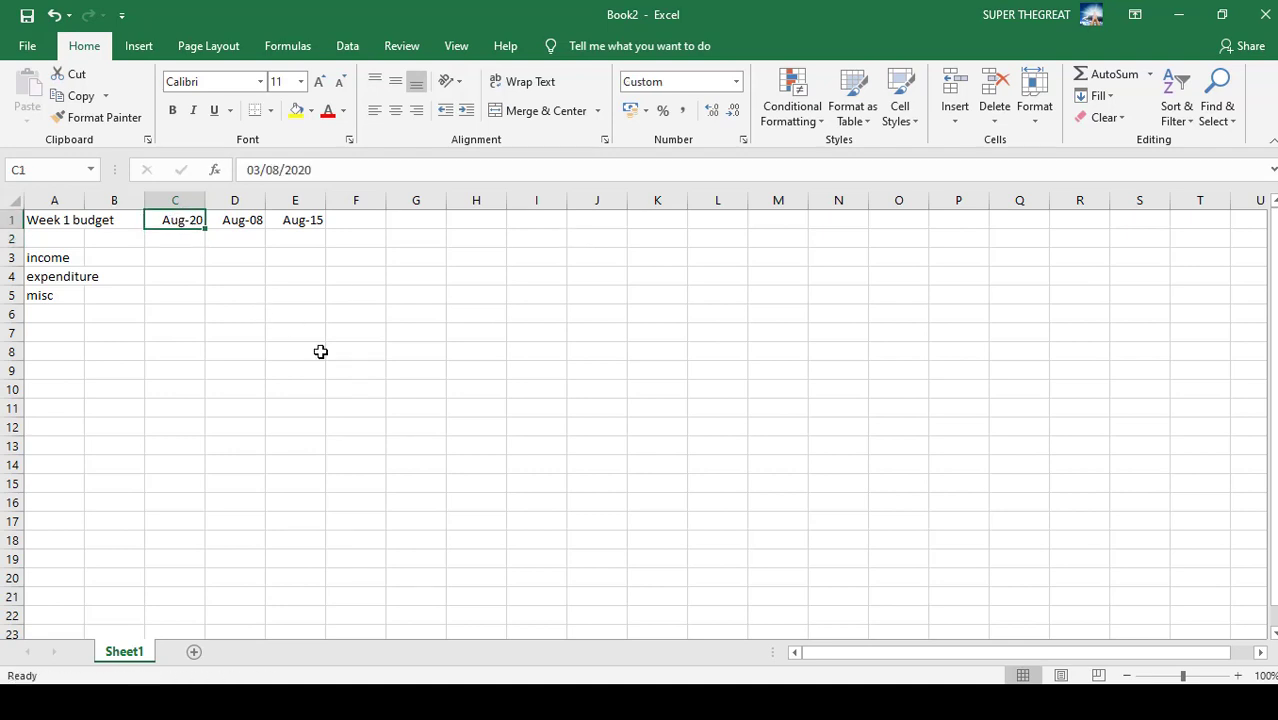
pyautogui.click(228, 221)
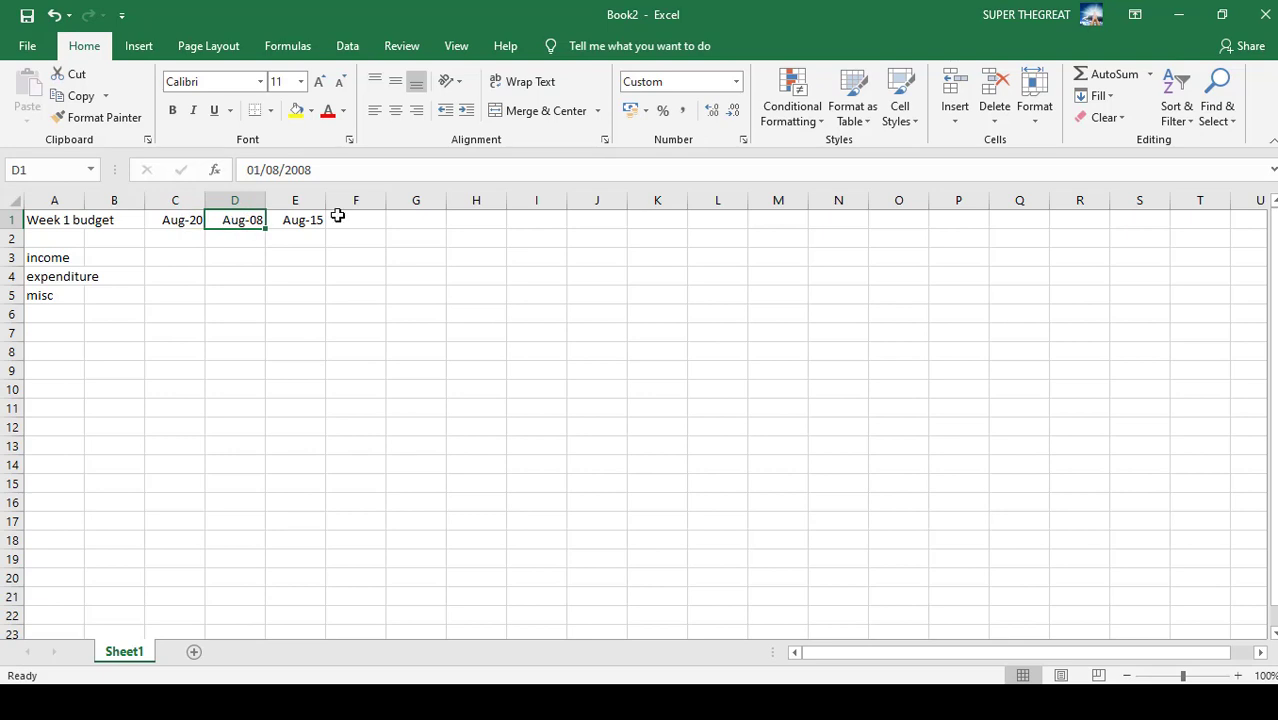
pyautogui.click(289, 220)
# Format the date in cell C1 with the custom number format dd-mmm
pyautogui.click(184, 222)
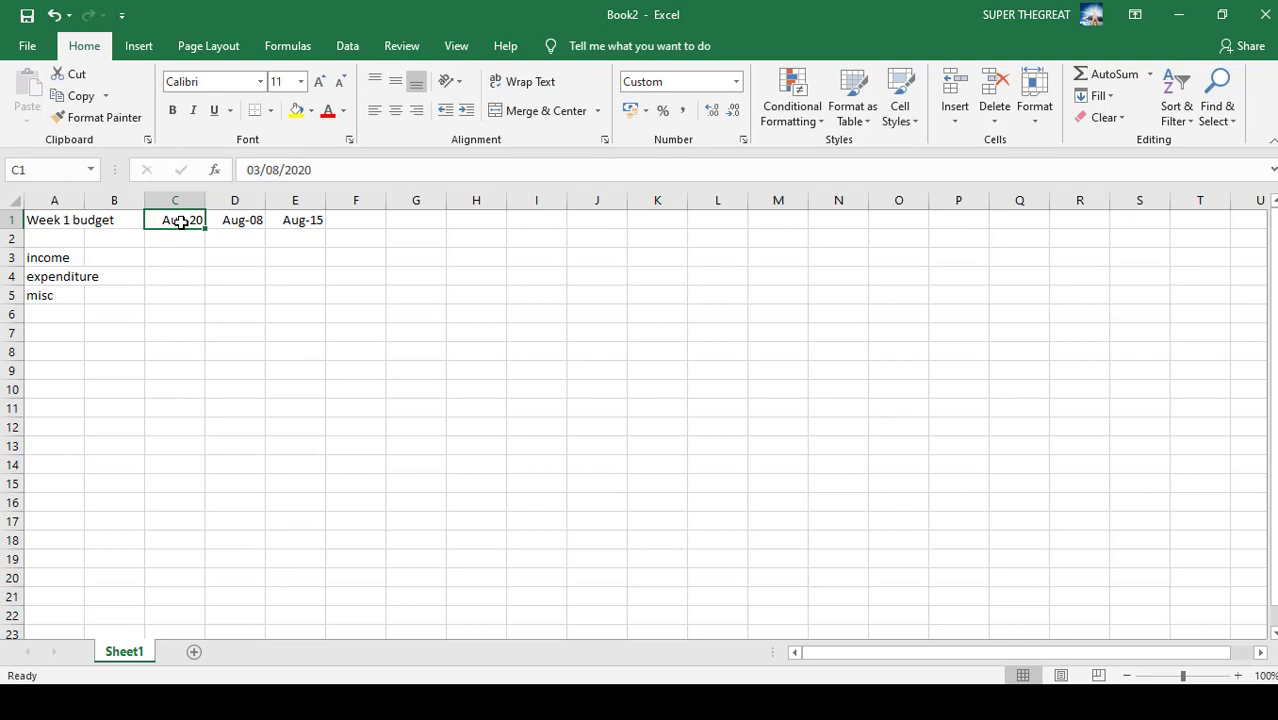
pyautogui.rightClick(181, 224)
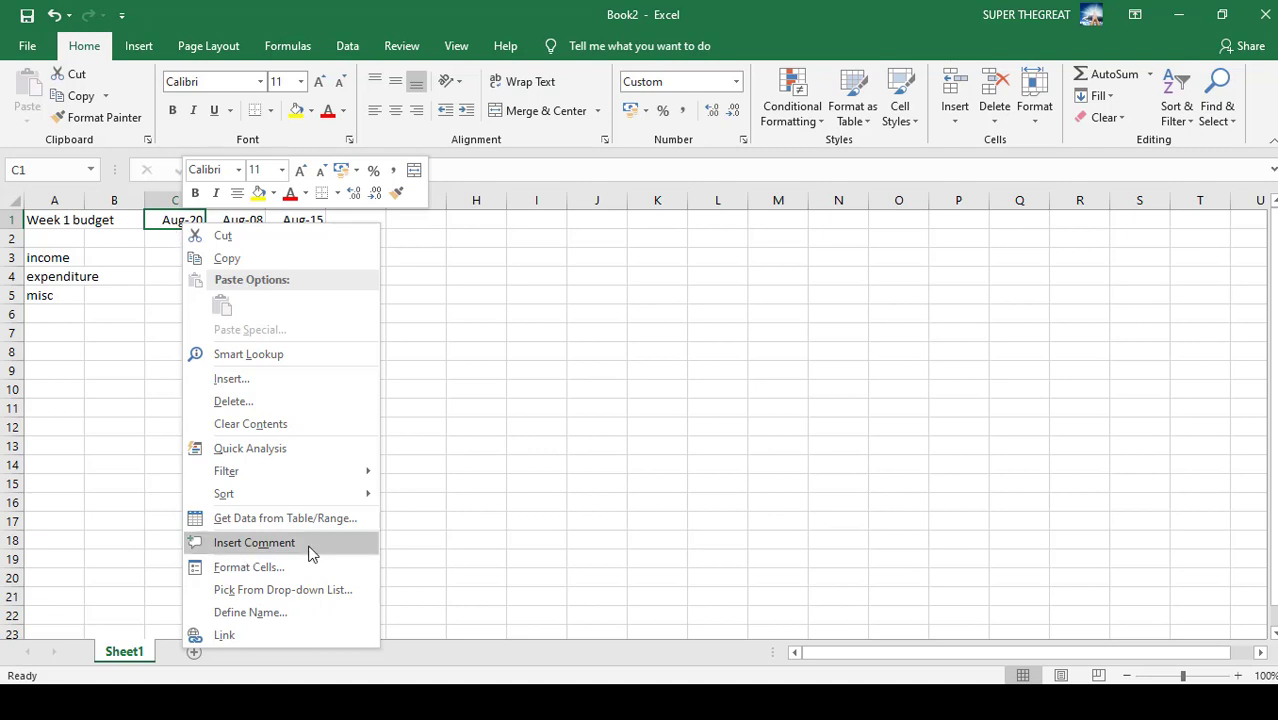
pyautogui.click(276, 567)
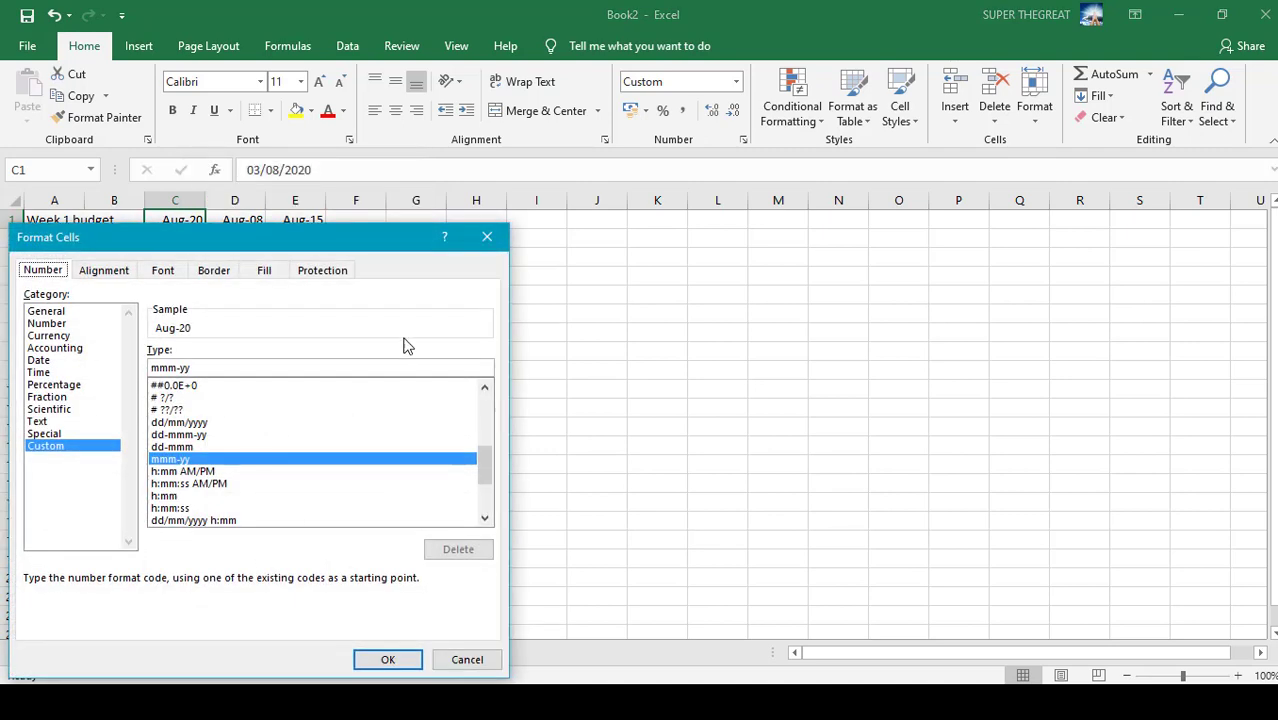
pyautogui.moveTo(296, 246); pyautogui.dragTo(385, 178)
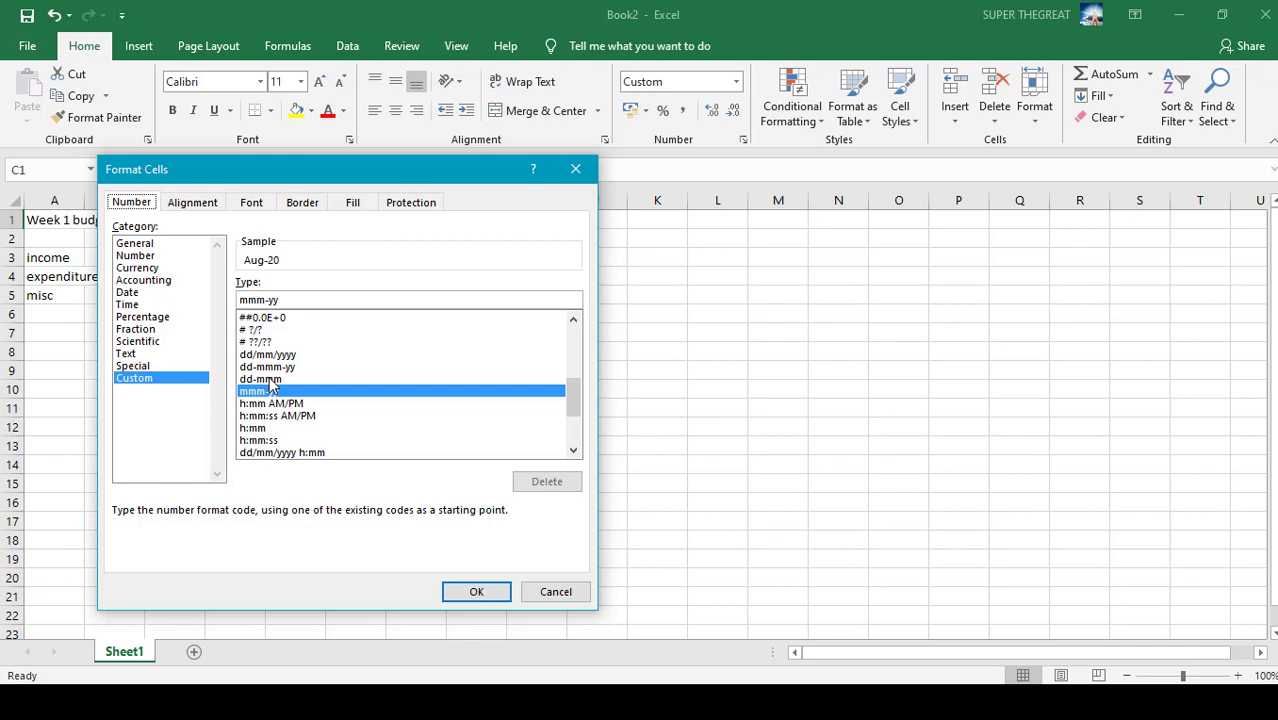
pyautogui.click(272, 380)
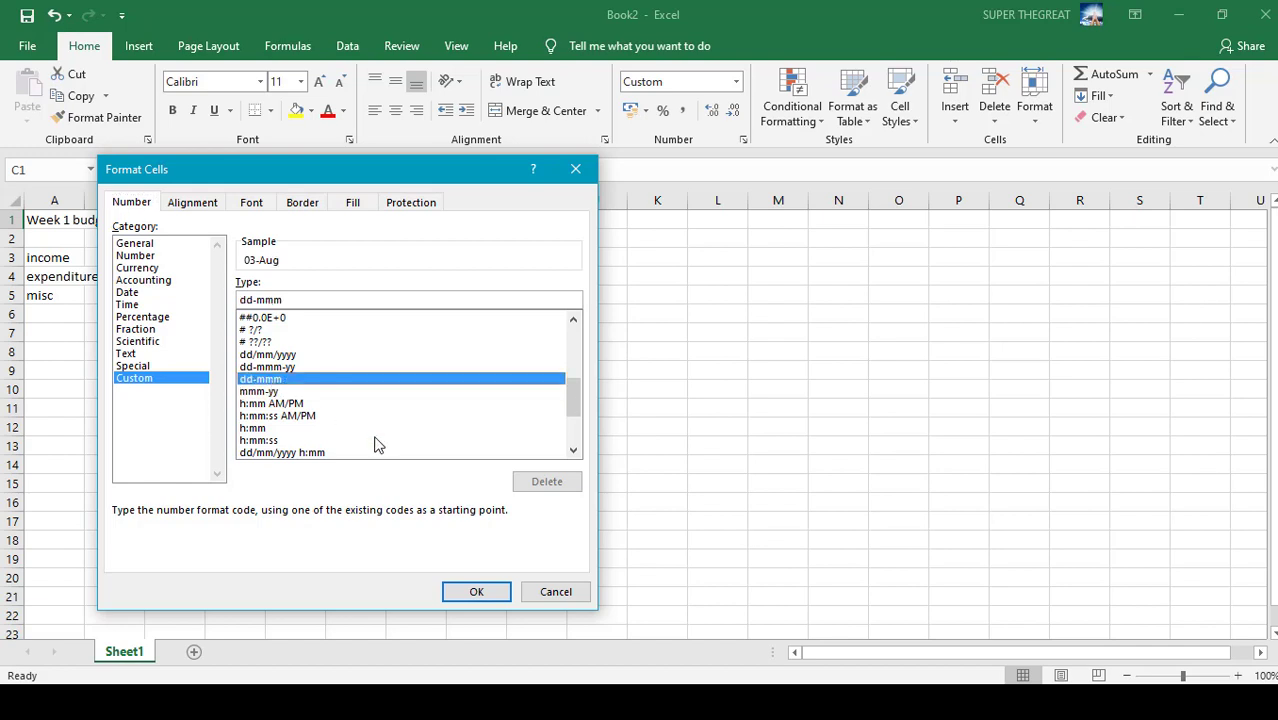
pyautogui.click(478, 592)
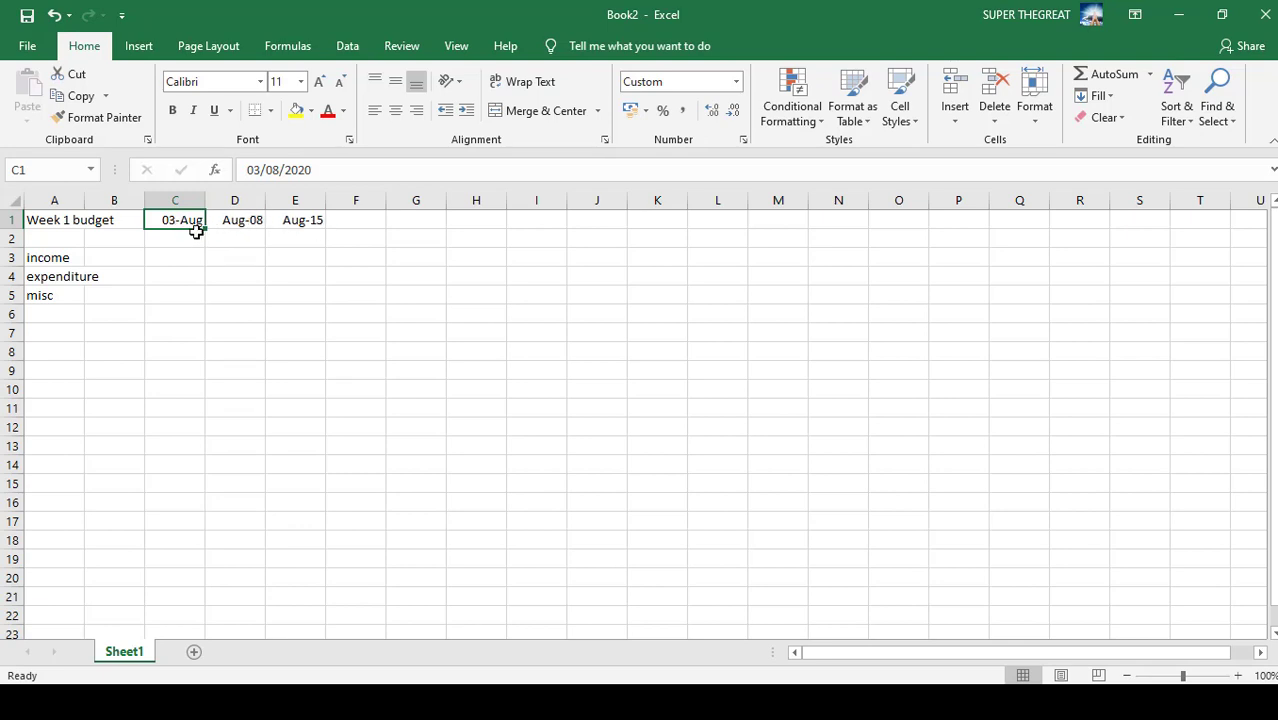
# Fill the date from cell C1 across through E1, replacing the headings there, and check the filled cells
pyautogui.moveTo(205, 230)
pyautogui.mouseDown()
pyautogui.moveTo(260, 226)
pyautogui.moveTo(205, 230)
pyautogui.mouseUp()
pyautogui.moveTo(205, 228); pyautogui.dragTo(317, 231)
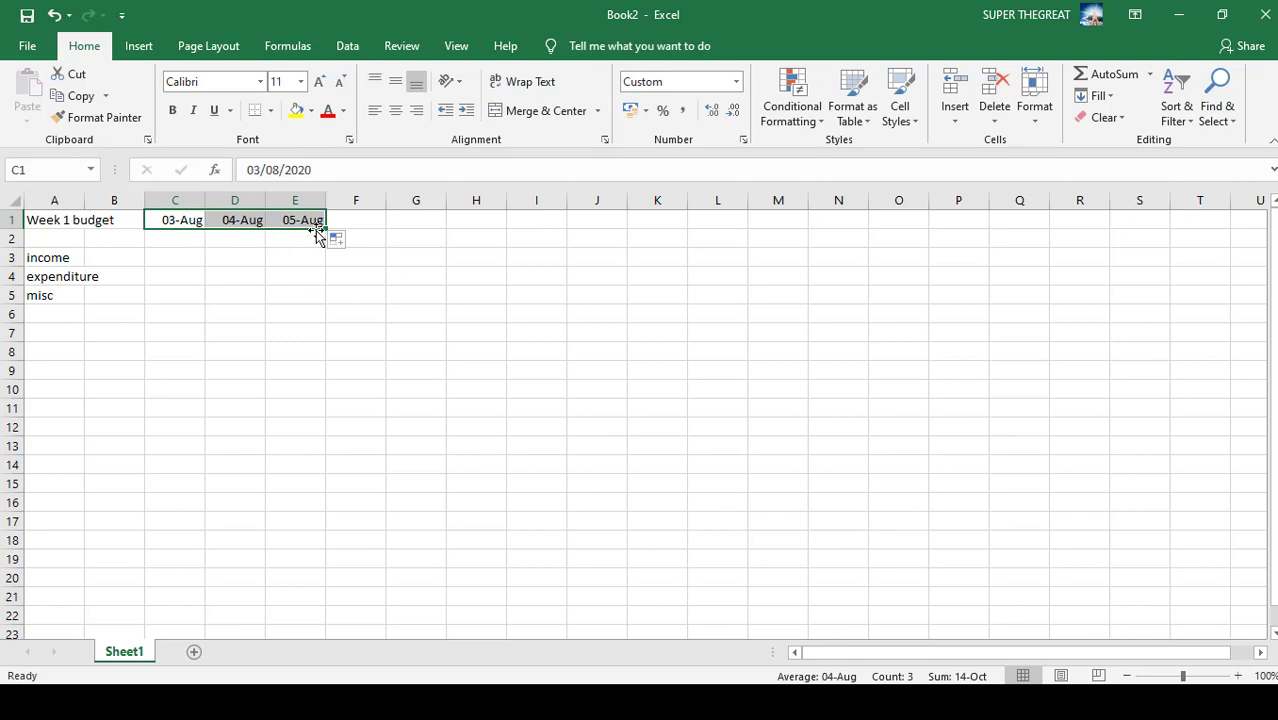
pyautogui.click(240, 238)
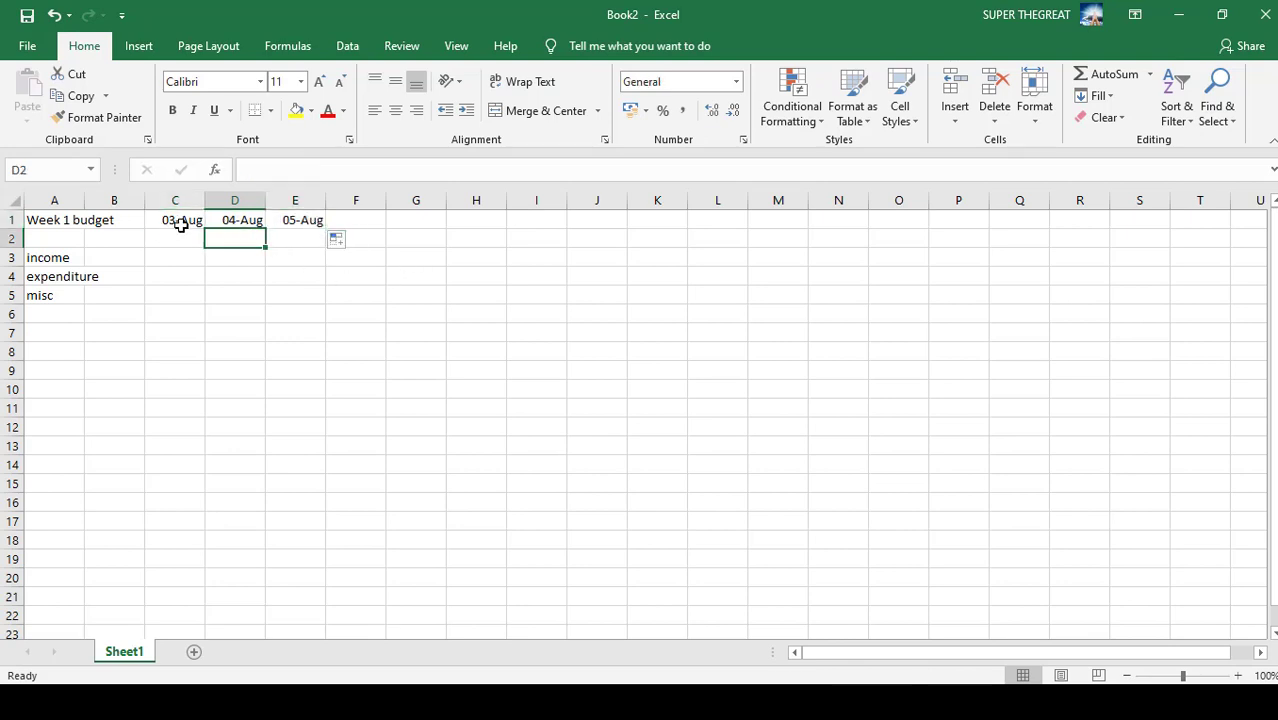
pyautogui.click(290, 220)
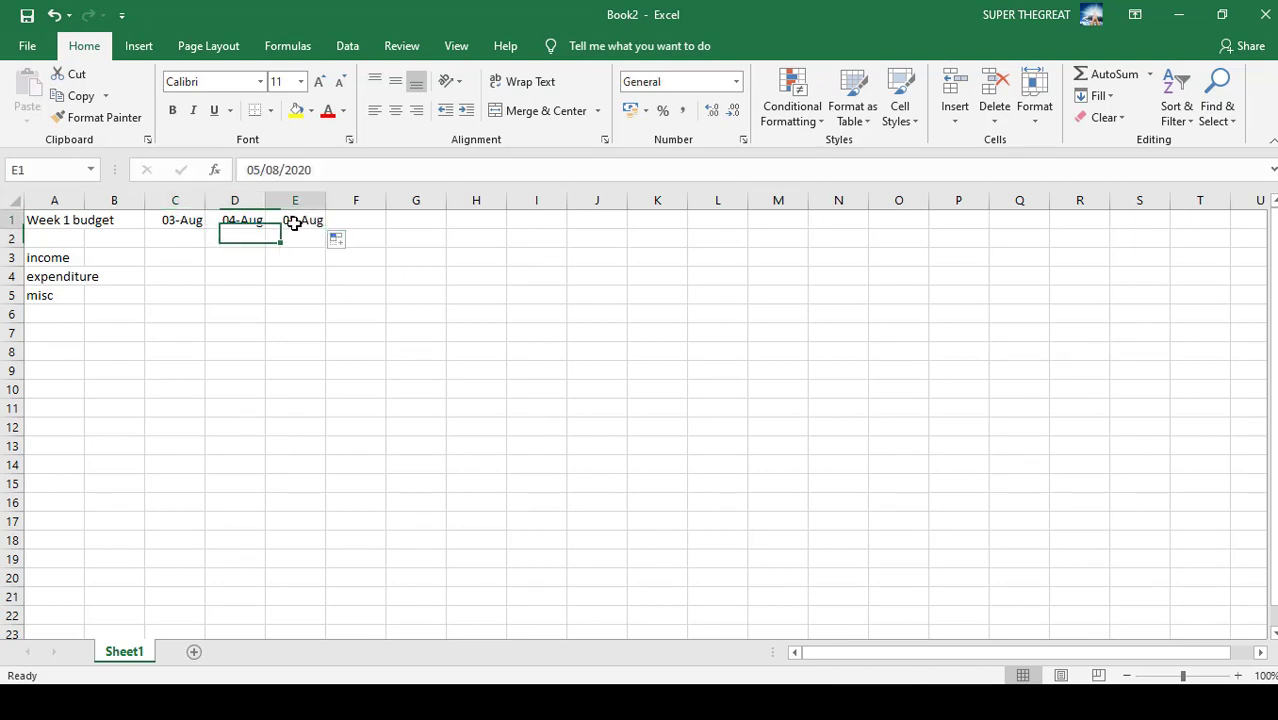
pyautogui.click(171, 220)
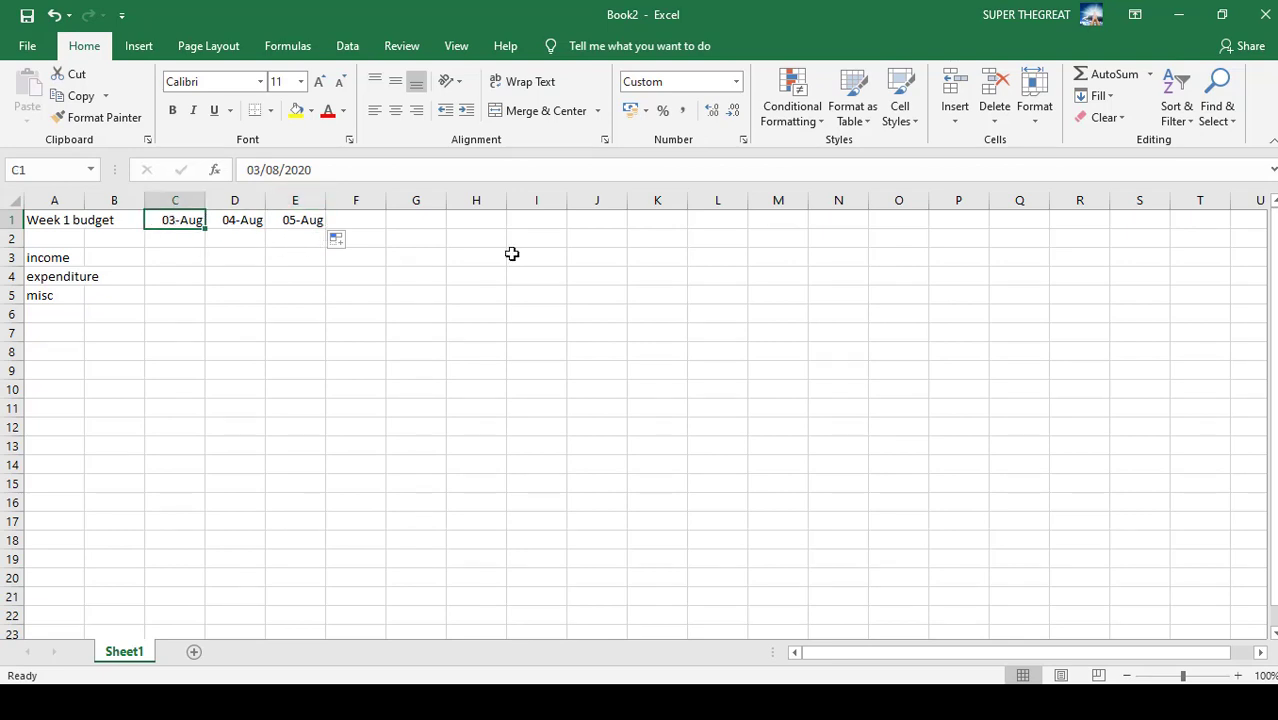
# Look up the second Monday in the August 2020 calendar and change the day of the date in D1 to 10
pyautogui.click(1202, 702)
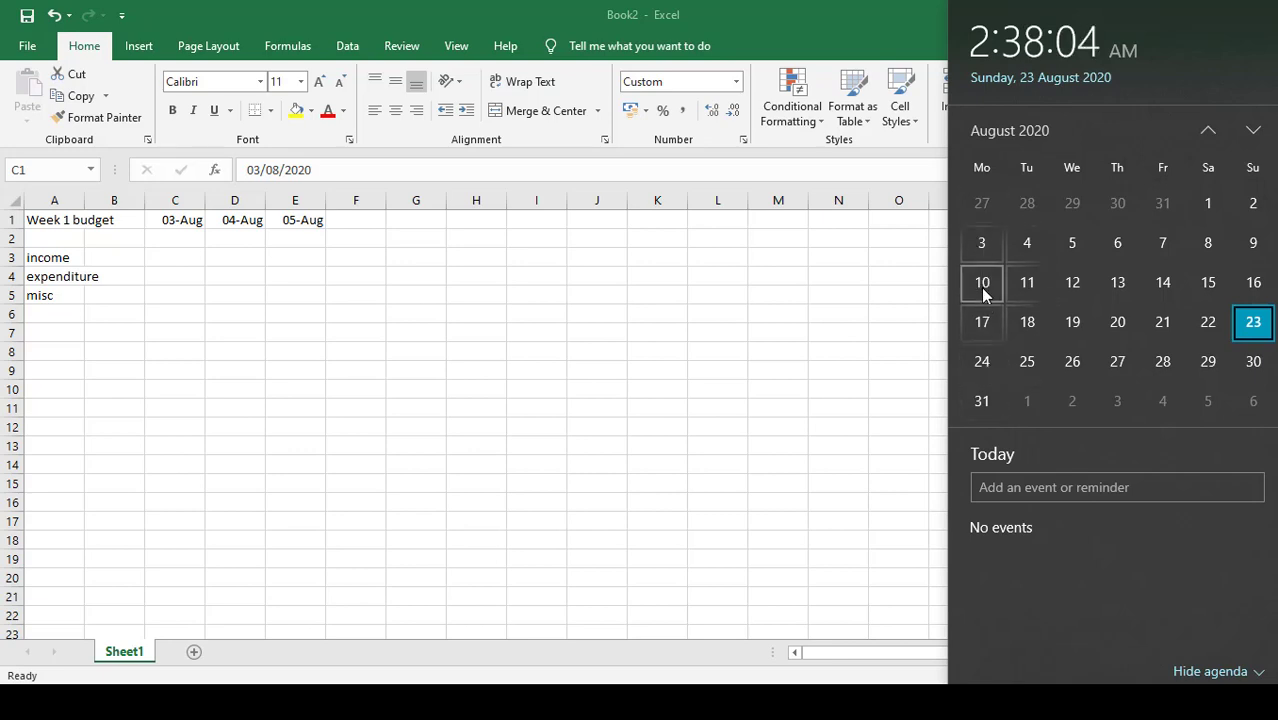
pyautogui.click(243, 223)
pyautogui.click(243, 220)
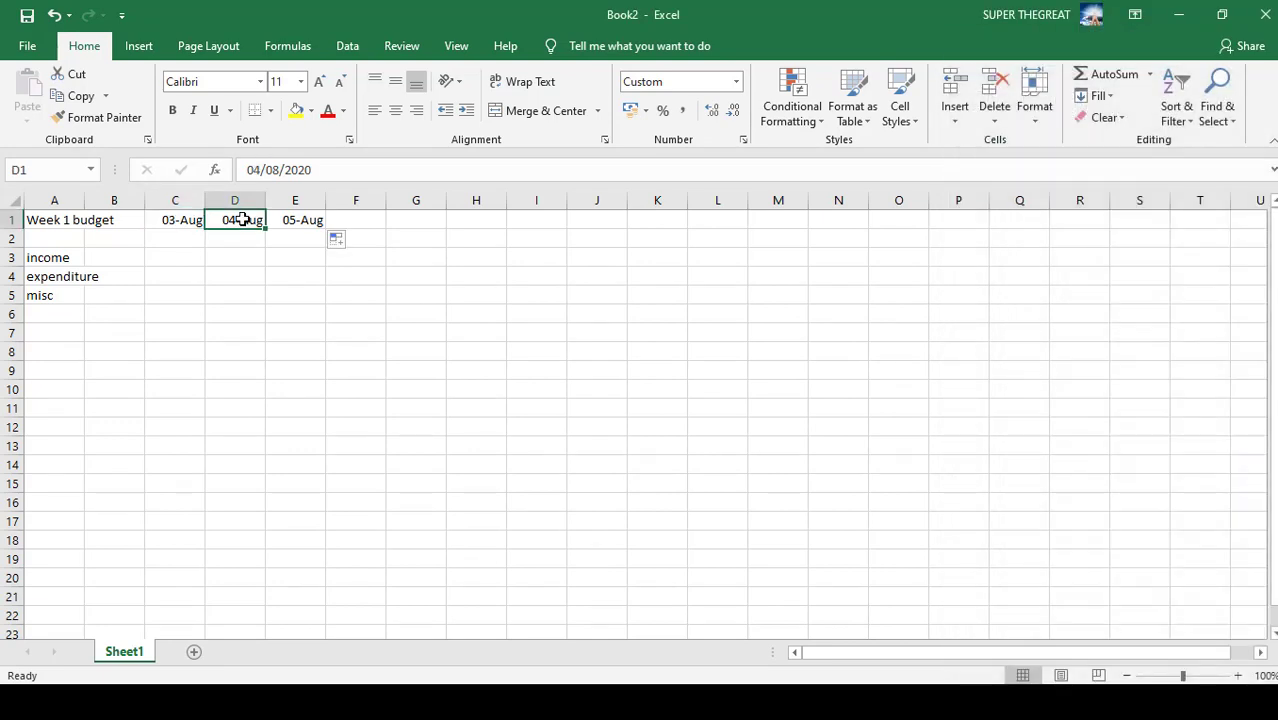
pyautogui.click(259, 171)
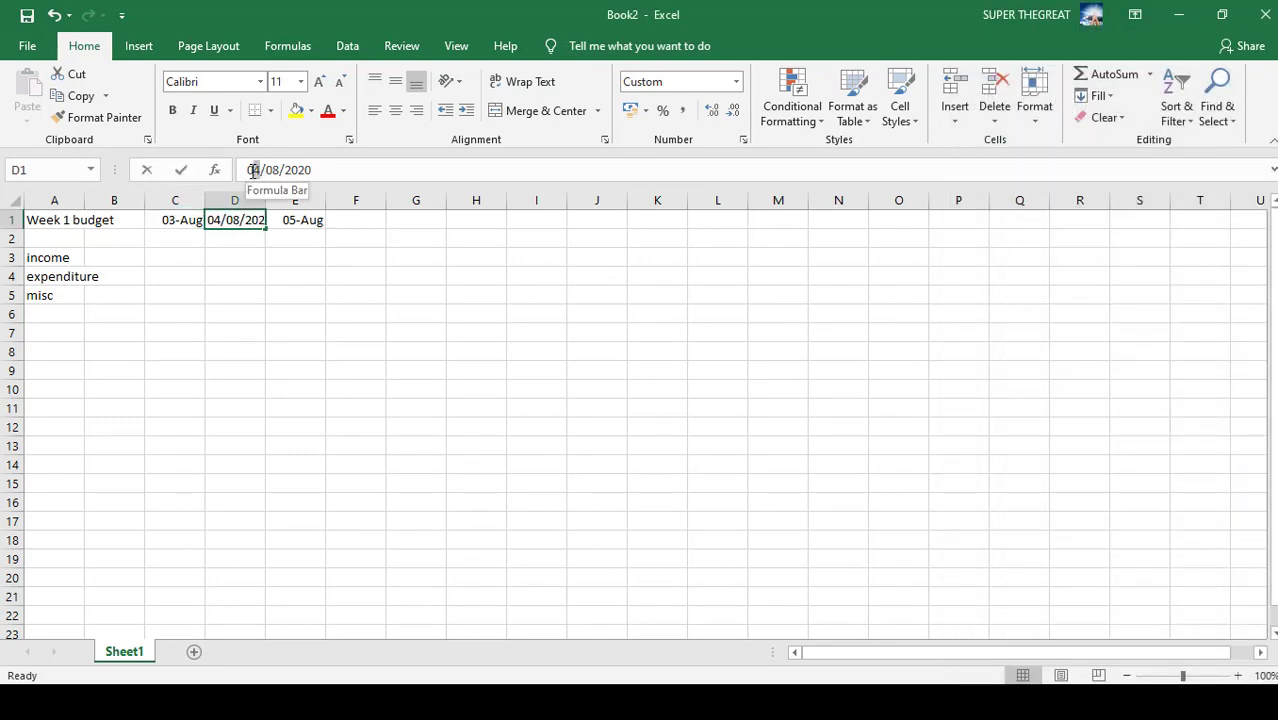
pyautogui.moveTo(253, 171); pyautogui.dragTo(244, 171)
pyautogui.write('10')
pyautogui.press('Return')
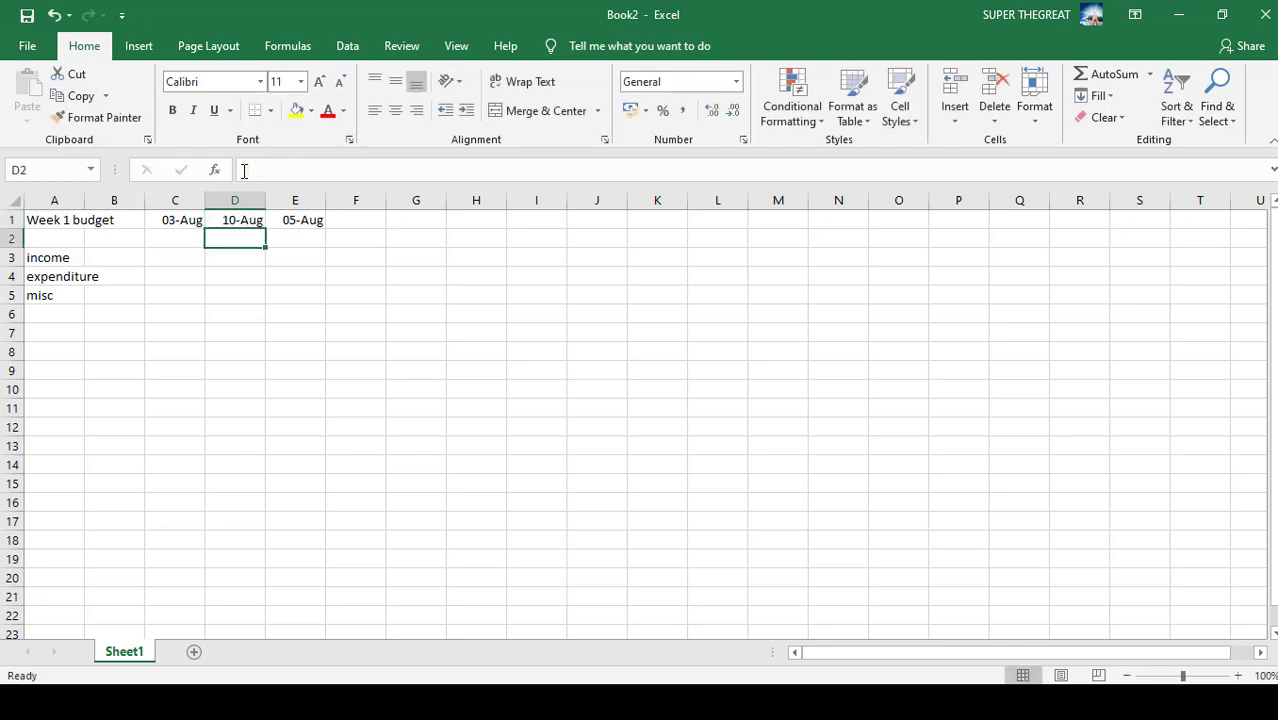
# Change the day of the date in cell E1 to 17
pyautogui.click(292, 221)
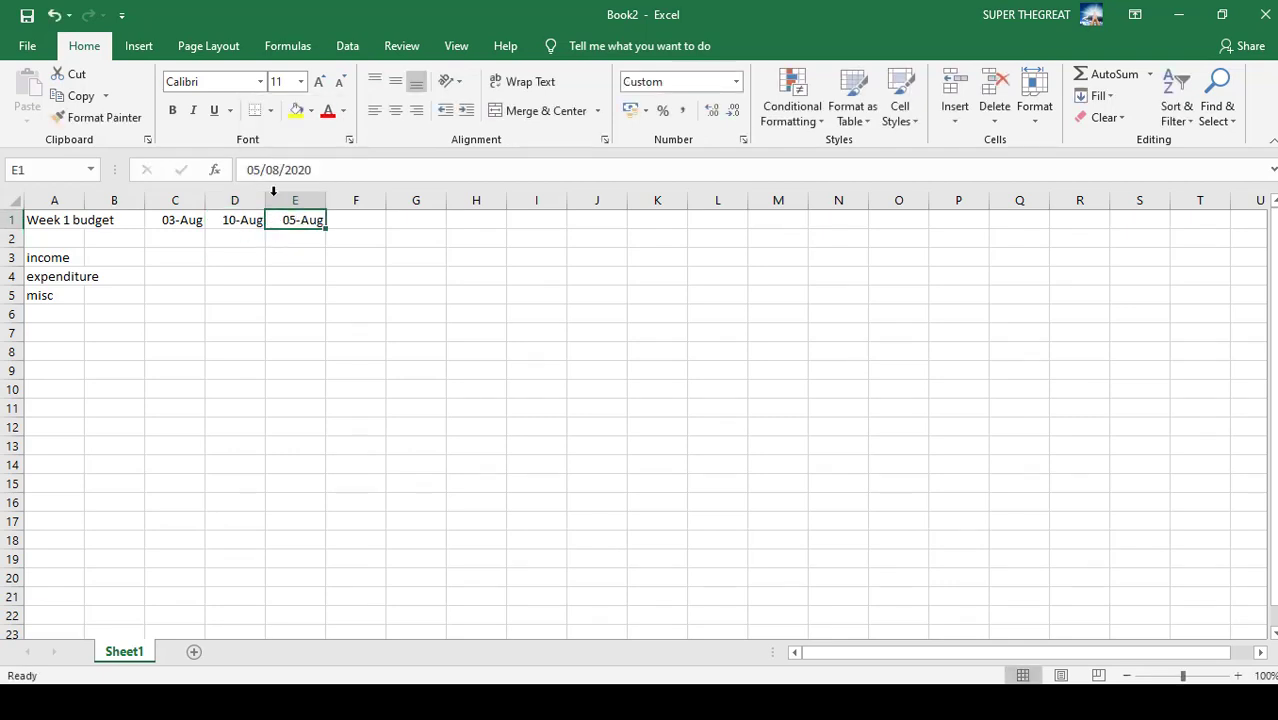
pyautogui.moveTo(261, 170); pyautogui.dragTo(247, 170)
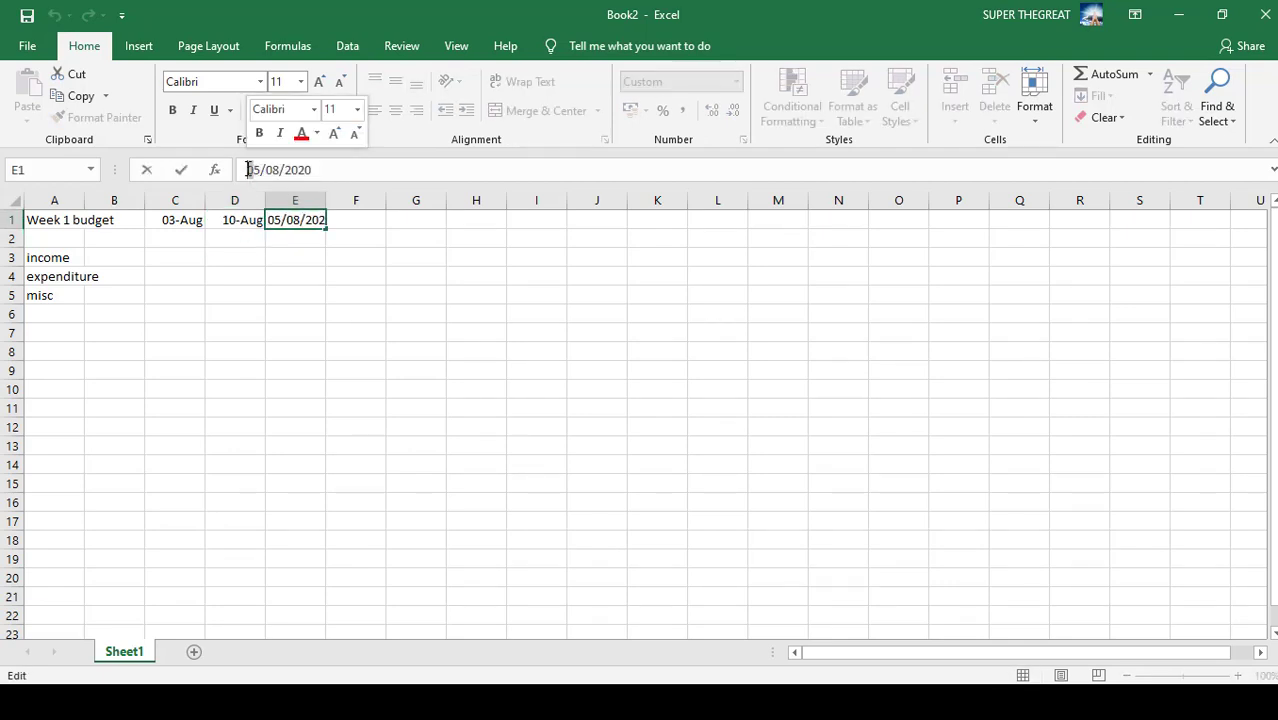
pyautogui.click(262, 170)
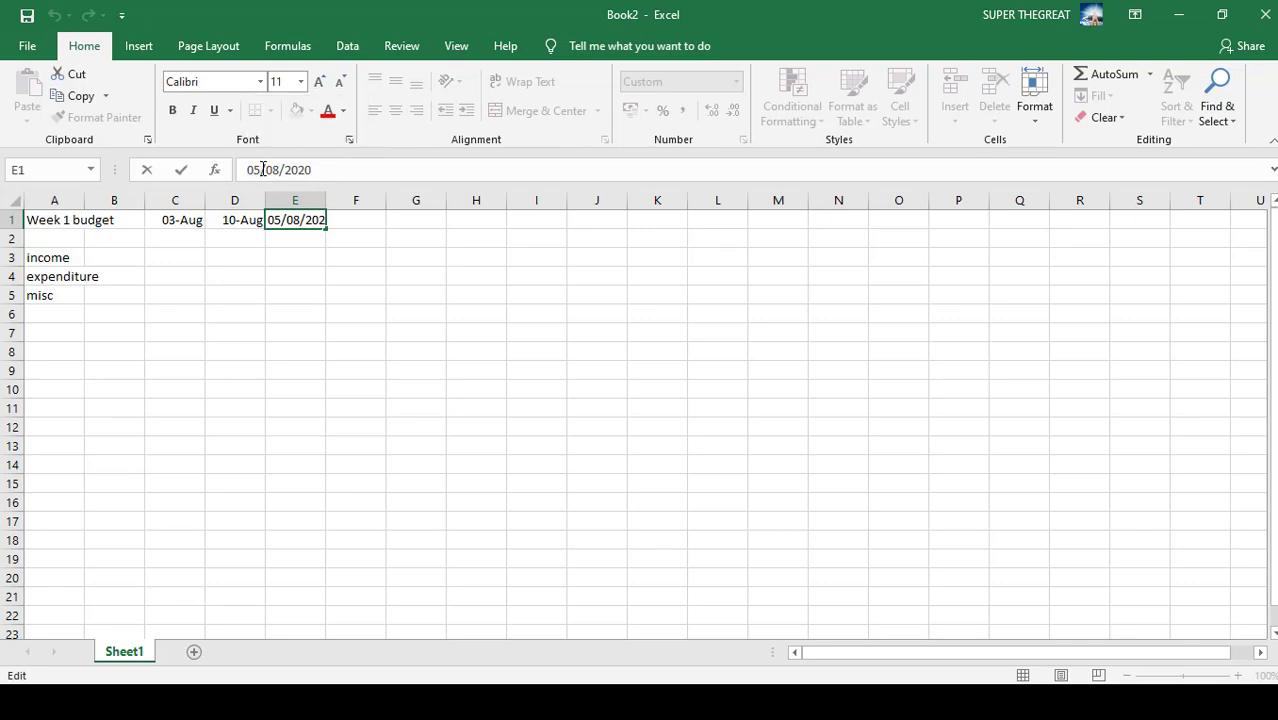
pyautogui.press('BackSpace')
pyautogui.press('BackSpace')
pyautogui.write('17')
pyautogui.press('Return')
# Enter the fourth weekly heading "August24" in cell F1 and check its stored date
pyautogui.click(362, 222)
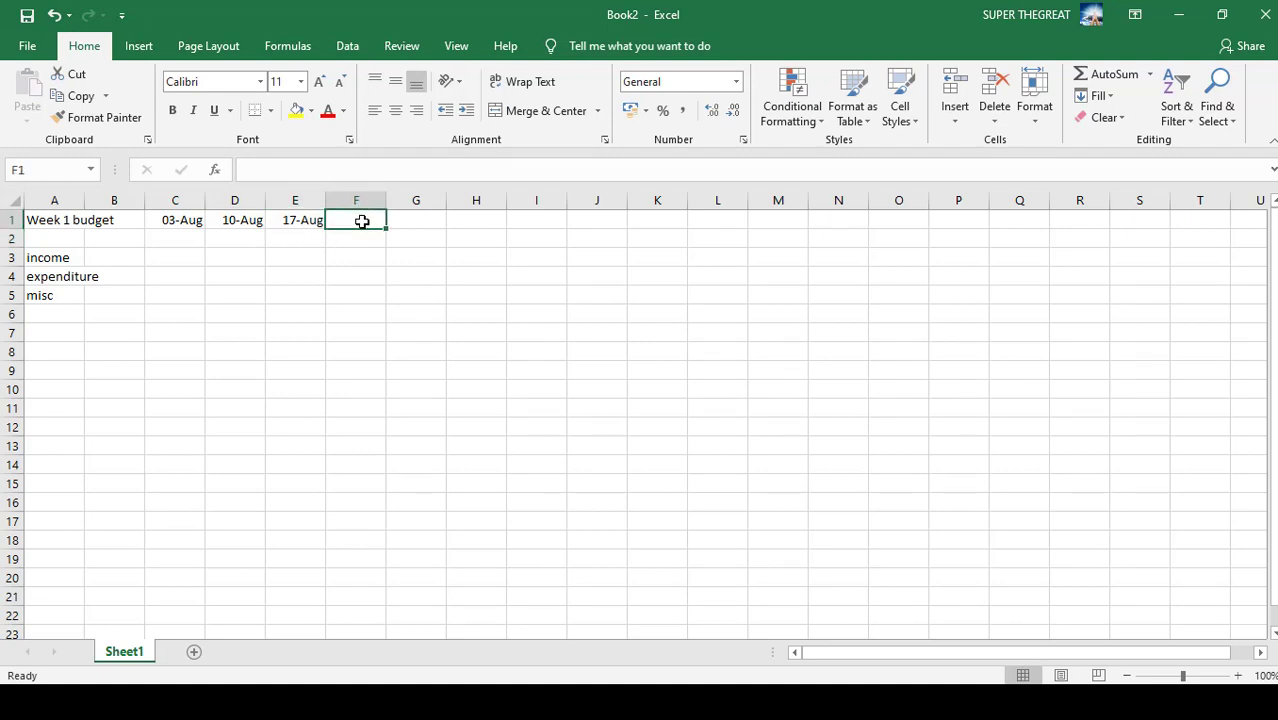
pyautogui.write('Ag')
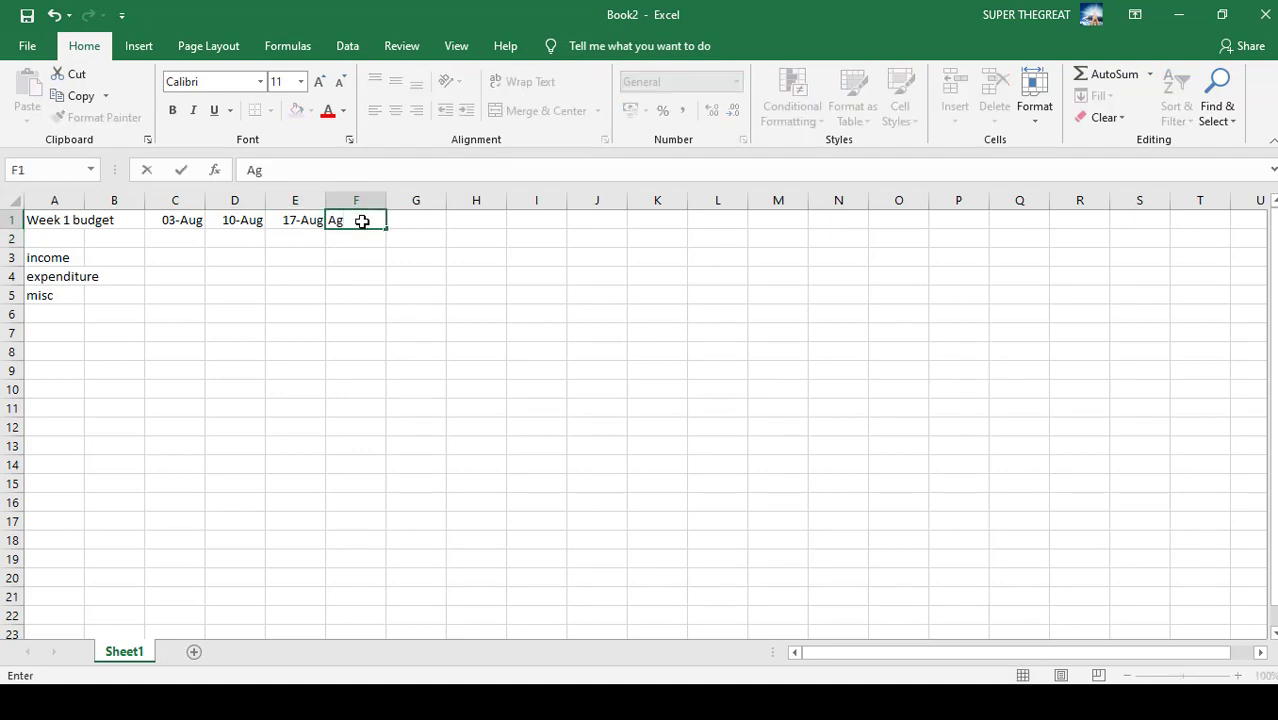
pyautogui.press('BackSpace')
pyautogui.press('BackSpace')
pyautogui.write('ugu')
pyautogui.write('st24')
pyautogui.press('Tab')
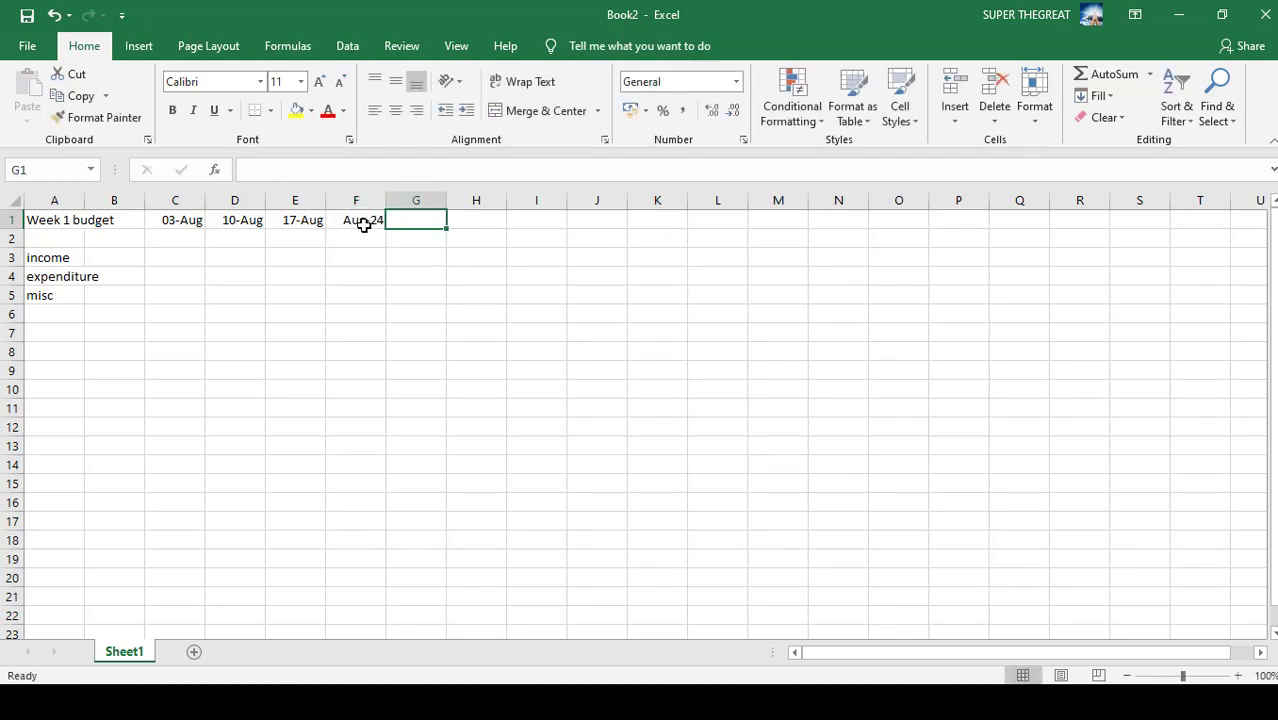
pyautogui.click(363, 222)
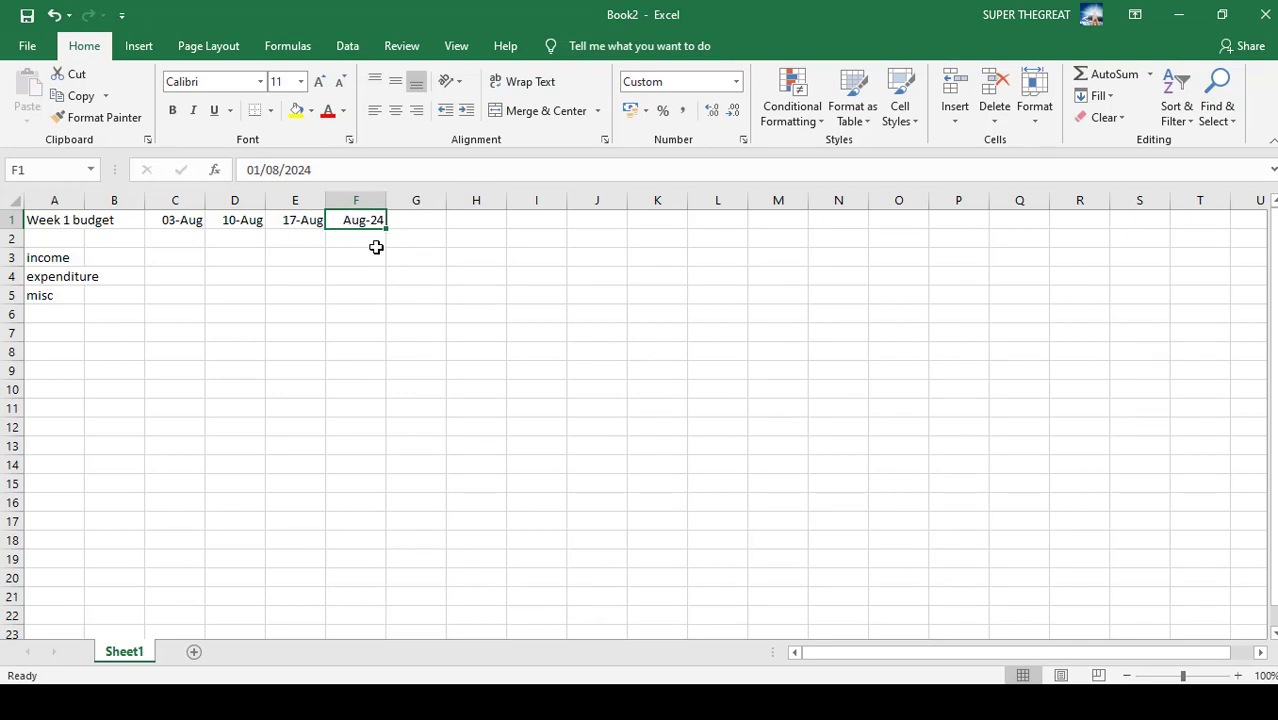
# Compare the stored dates of the headings in row 1 and fill the date from E1 into F1, replacing the heading there
pyautogui.click(295, 220)
pyautogui.click(365, 222)
pyautogui.click(298, 222)
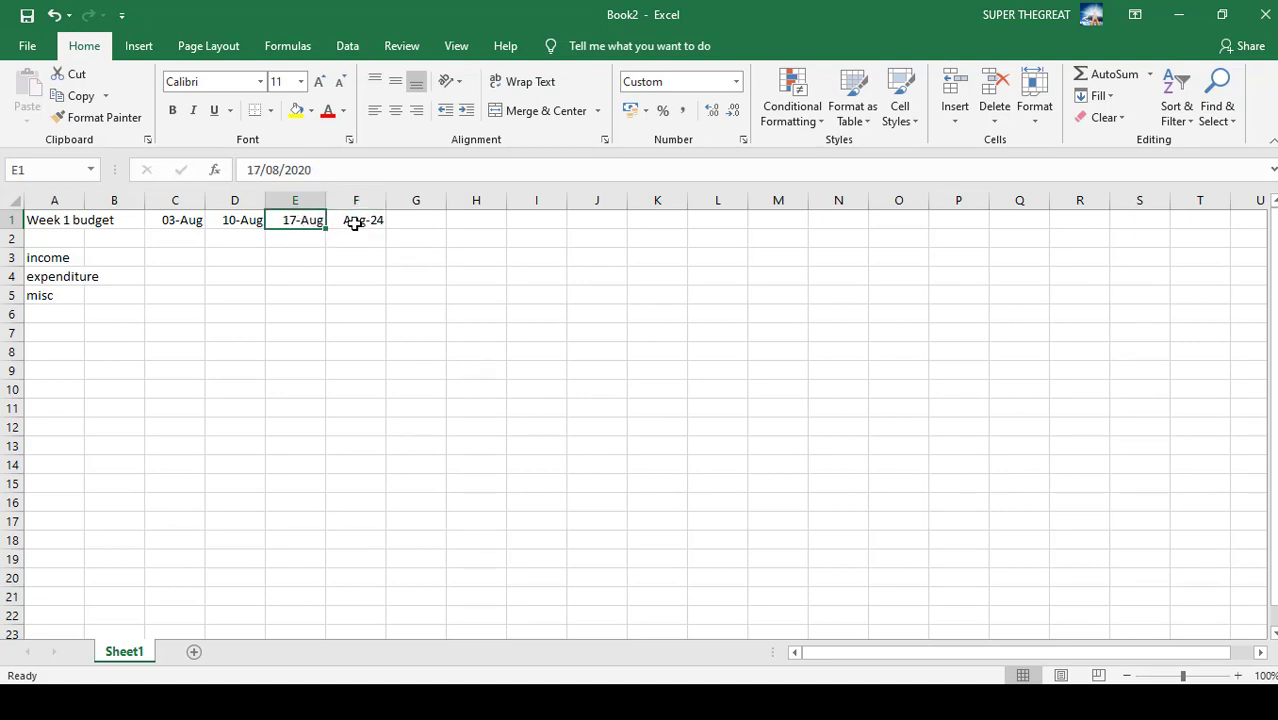
pyautogui.click(356, 222)
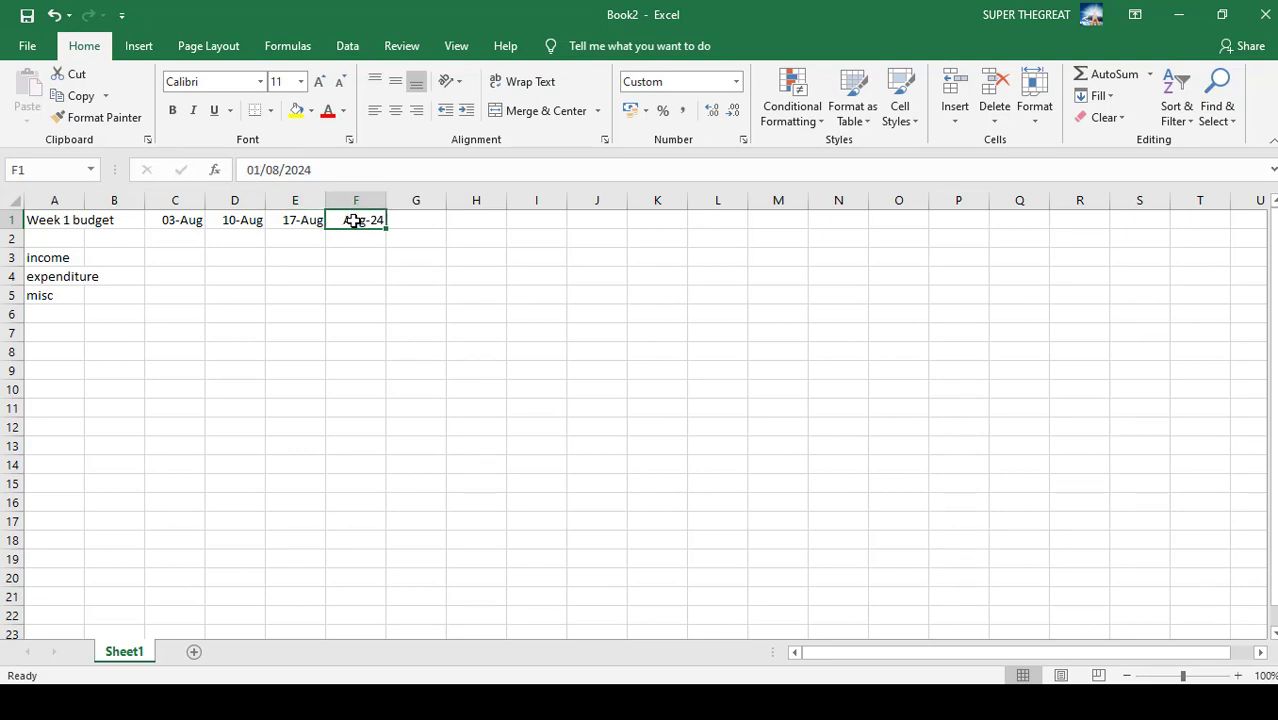
pyautogui.click(306, 221)
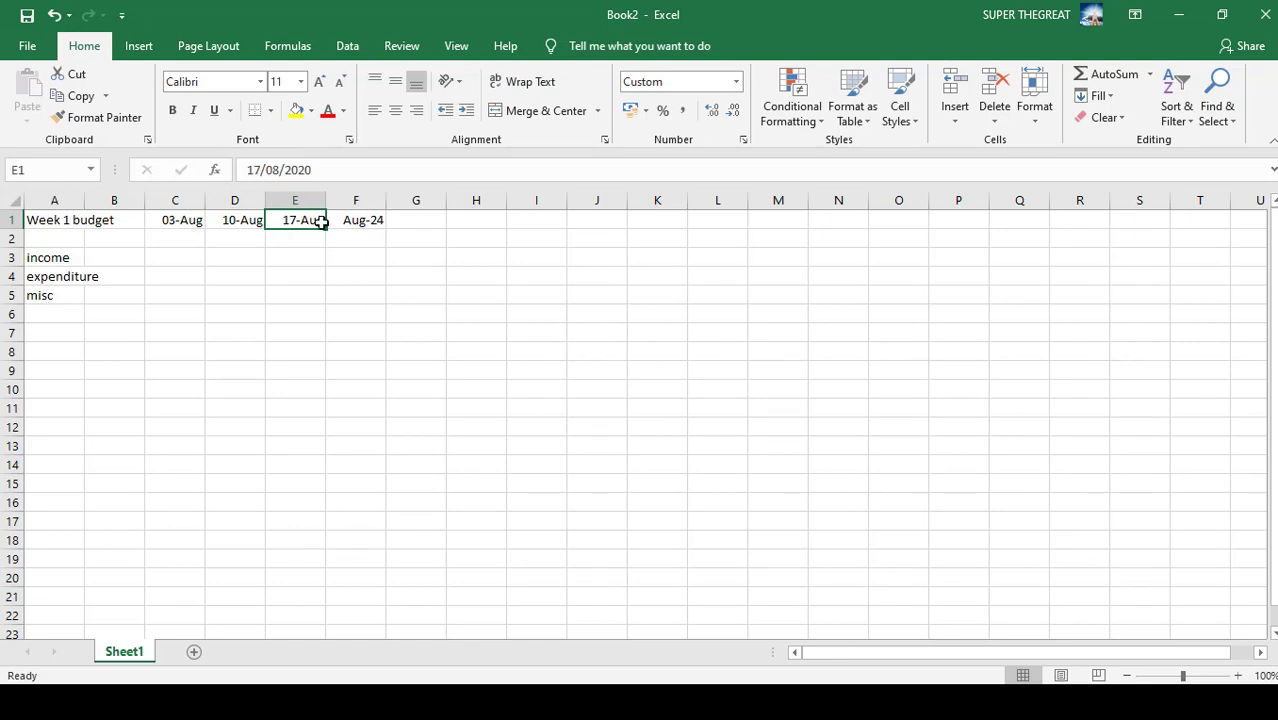
pyautogui.click(190, 221)
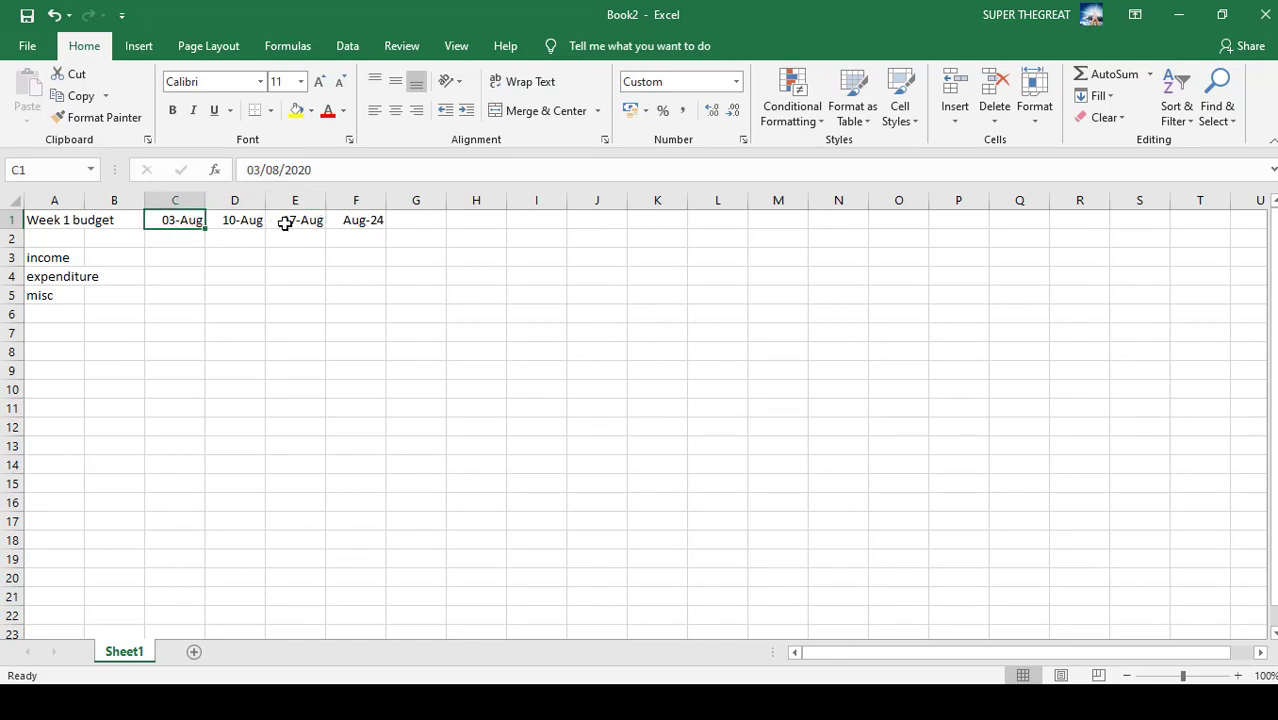
pyautogui.click(366, 223)
pyautogui.click(313, 219)
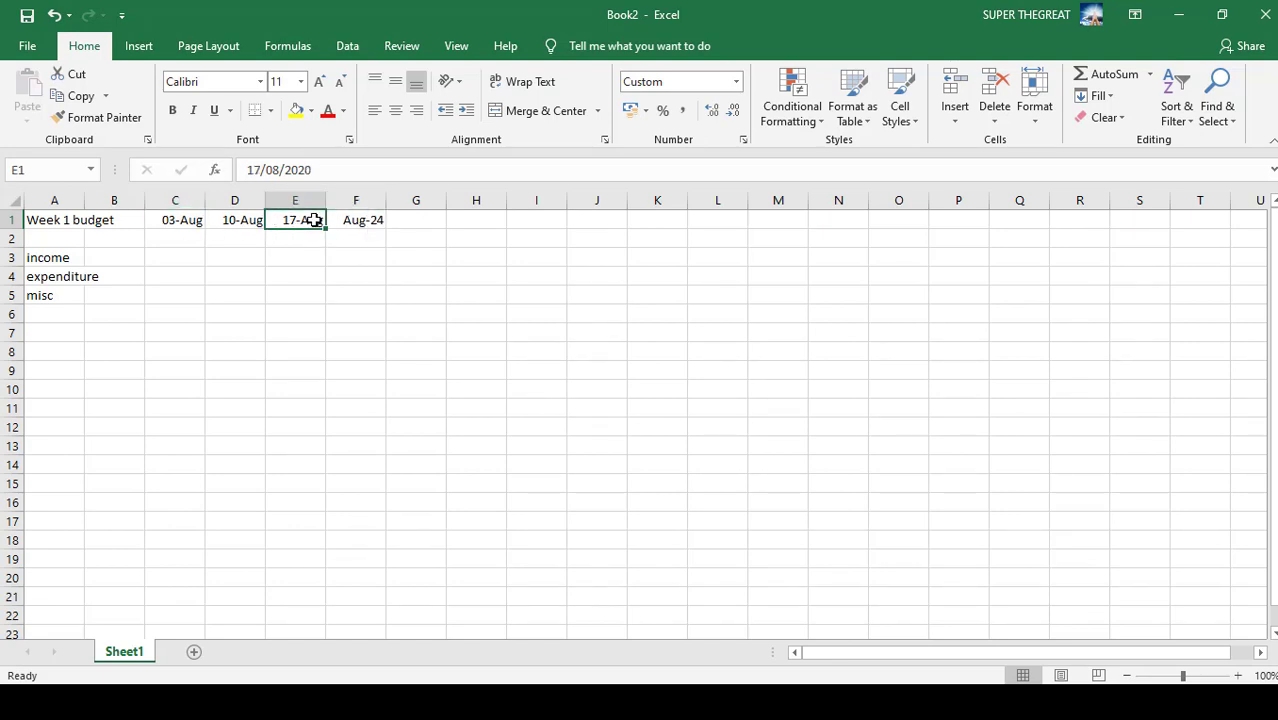
pyautogui.moveTo(324, 226); pyautogui.dragTo(380, 222)
pyautogui.click(348, 240)
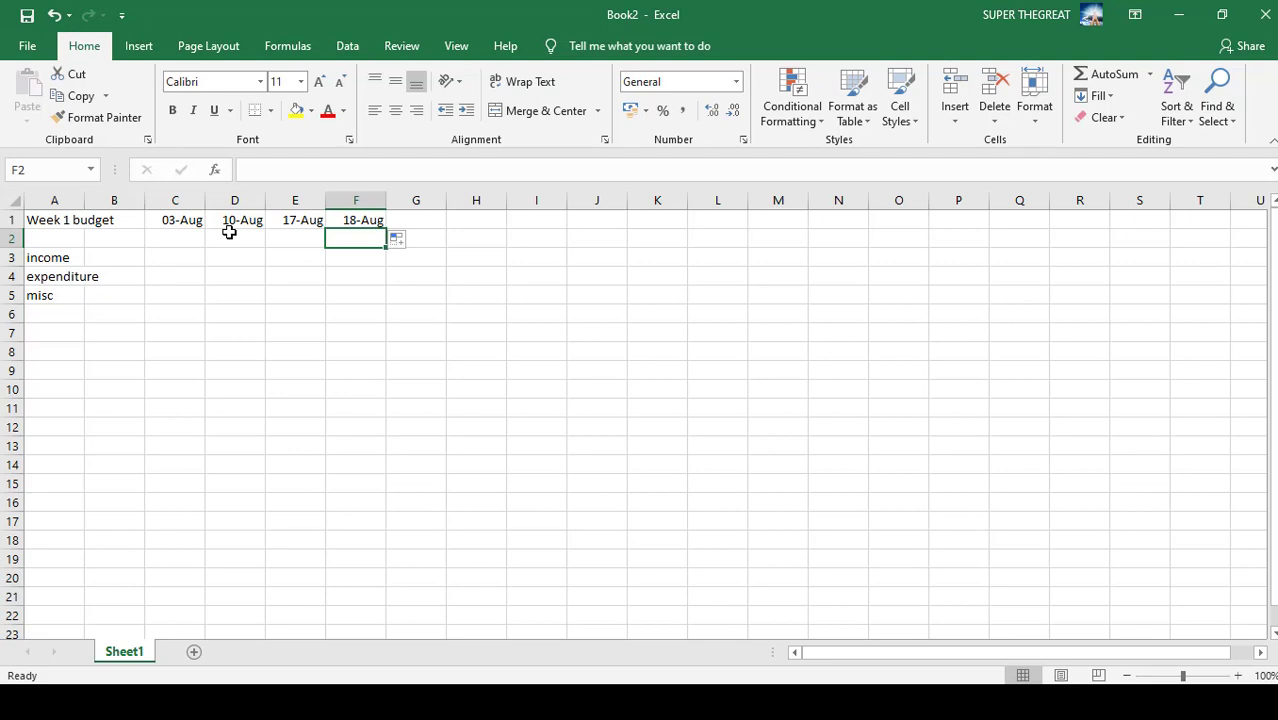
# Enter an income of 3000 in cell C3 and compare how its value is stored with the date in C1
pyautogui.click(180, 259)
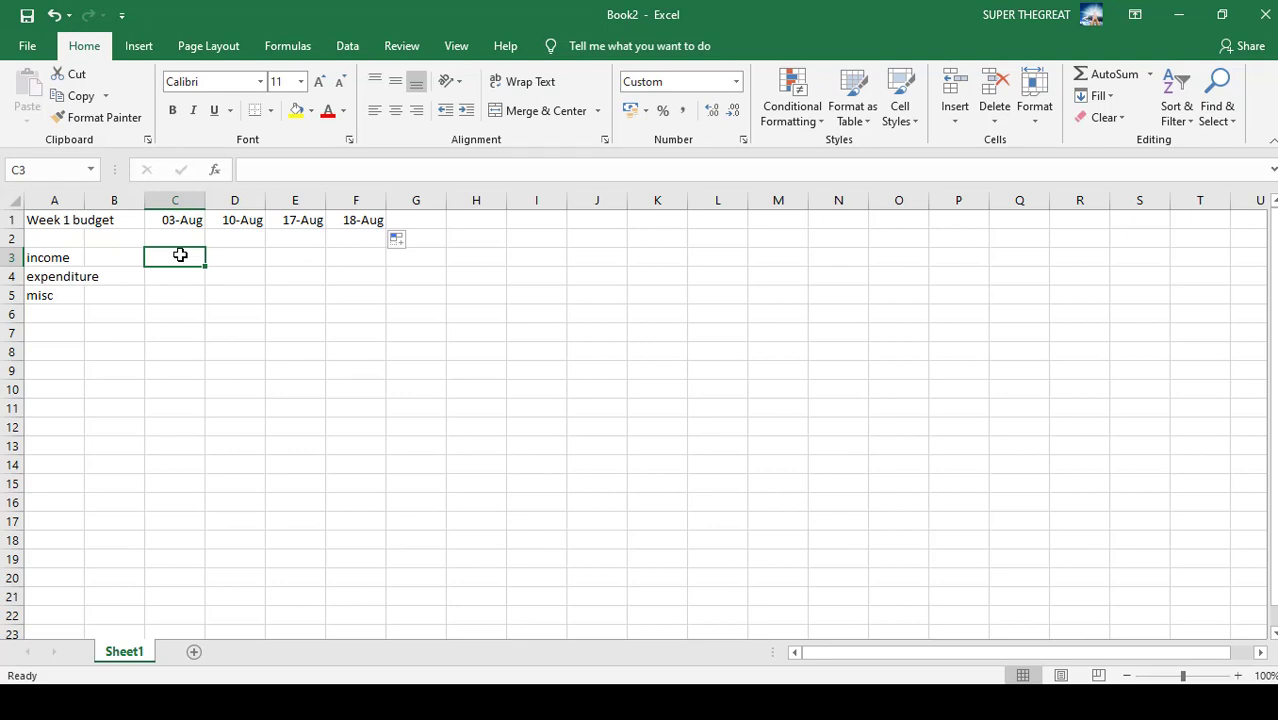
pyautogui.write('3000')
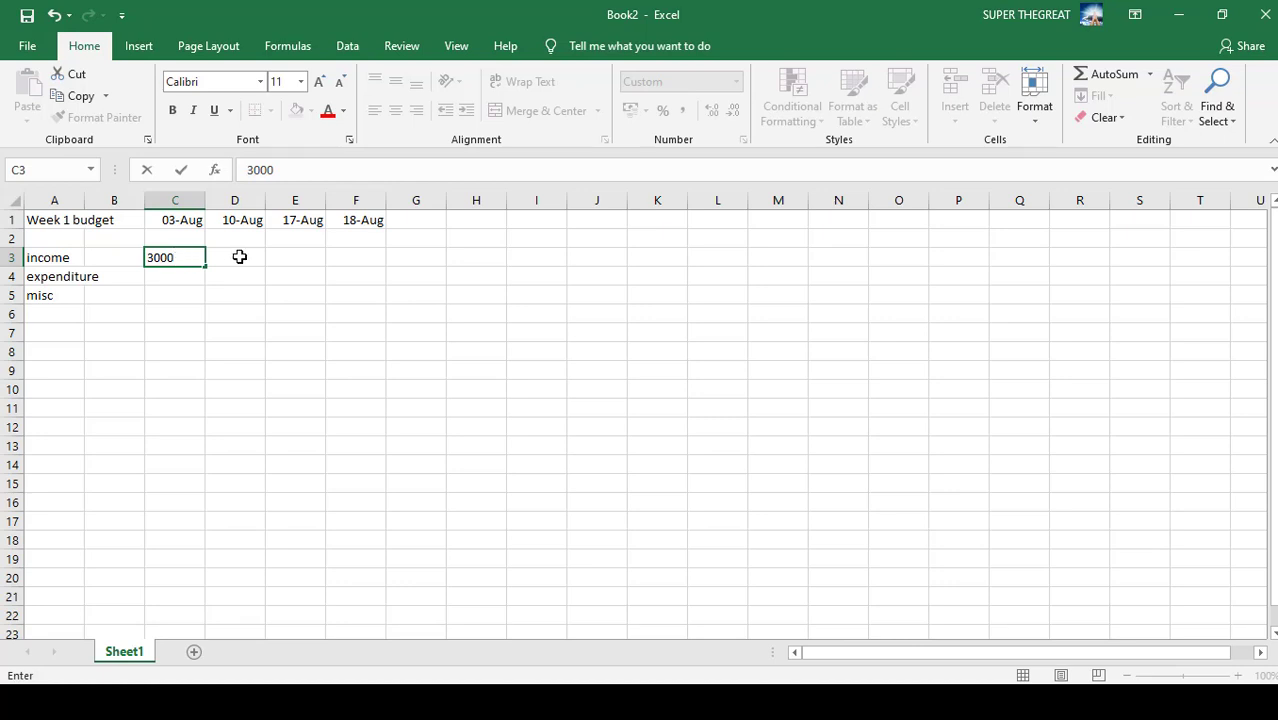
pyautogui.click(240, 257)
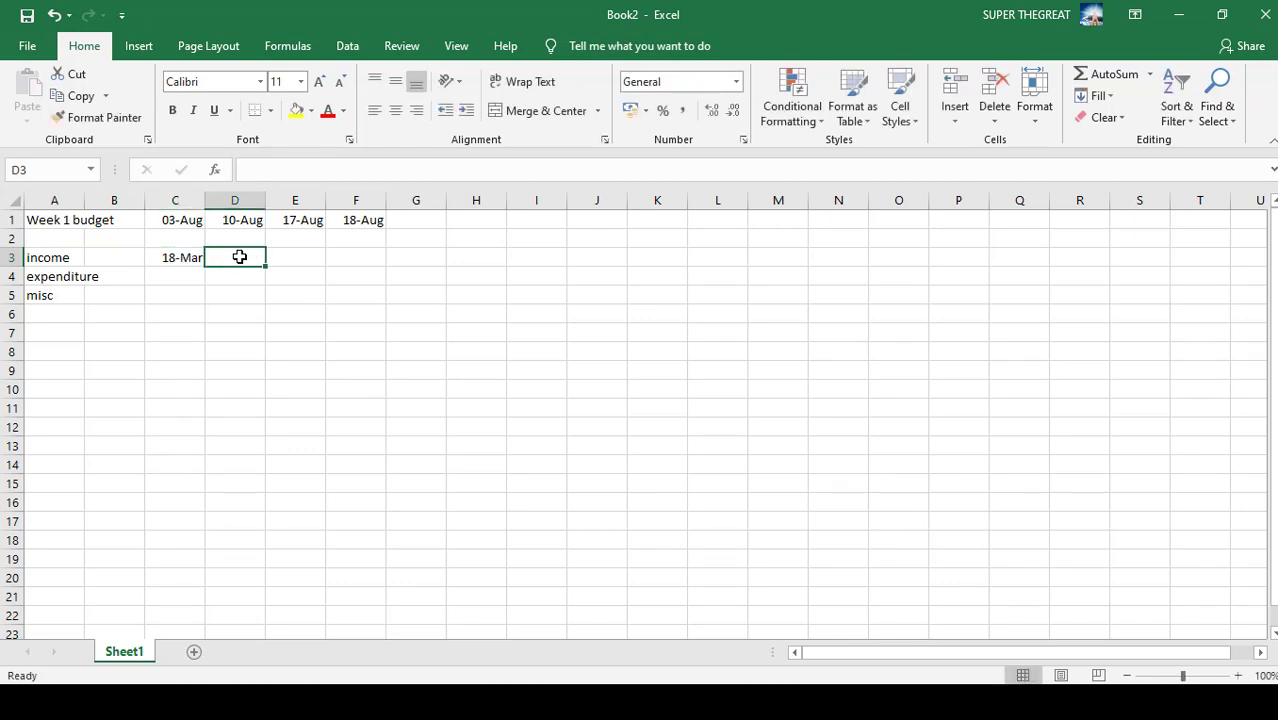
pyautogui.click(191, 257)
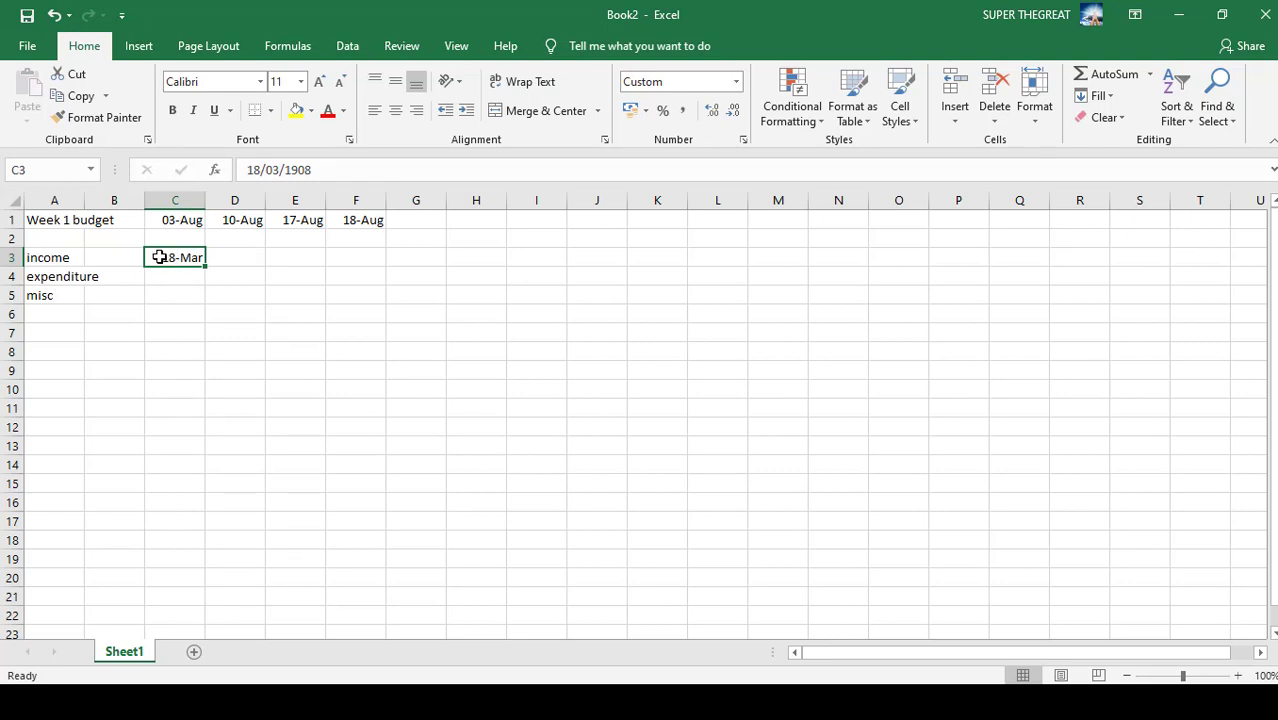
pyautogui.click(251, 257)
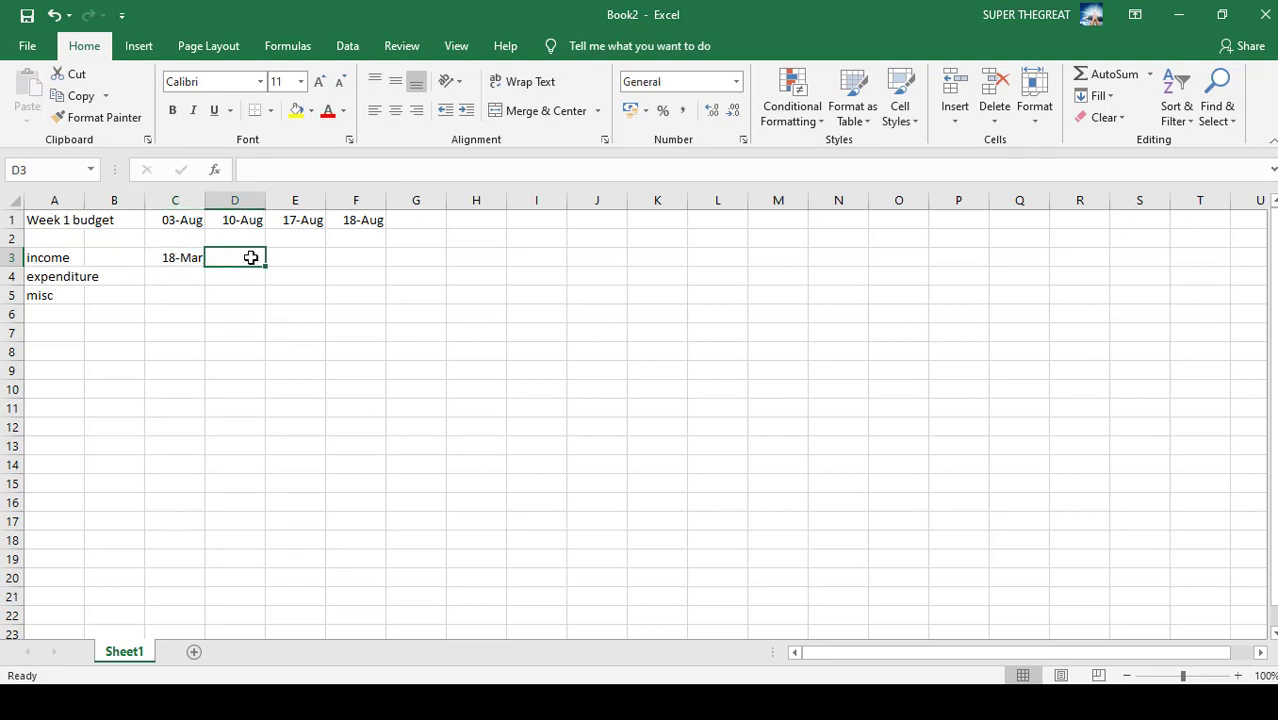
pyautogui.click(177, 257)
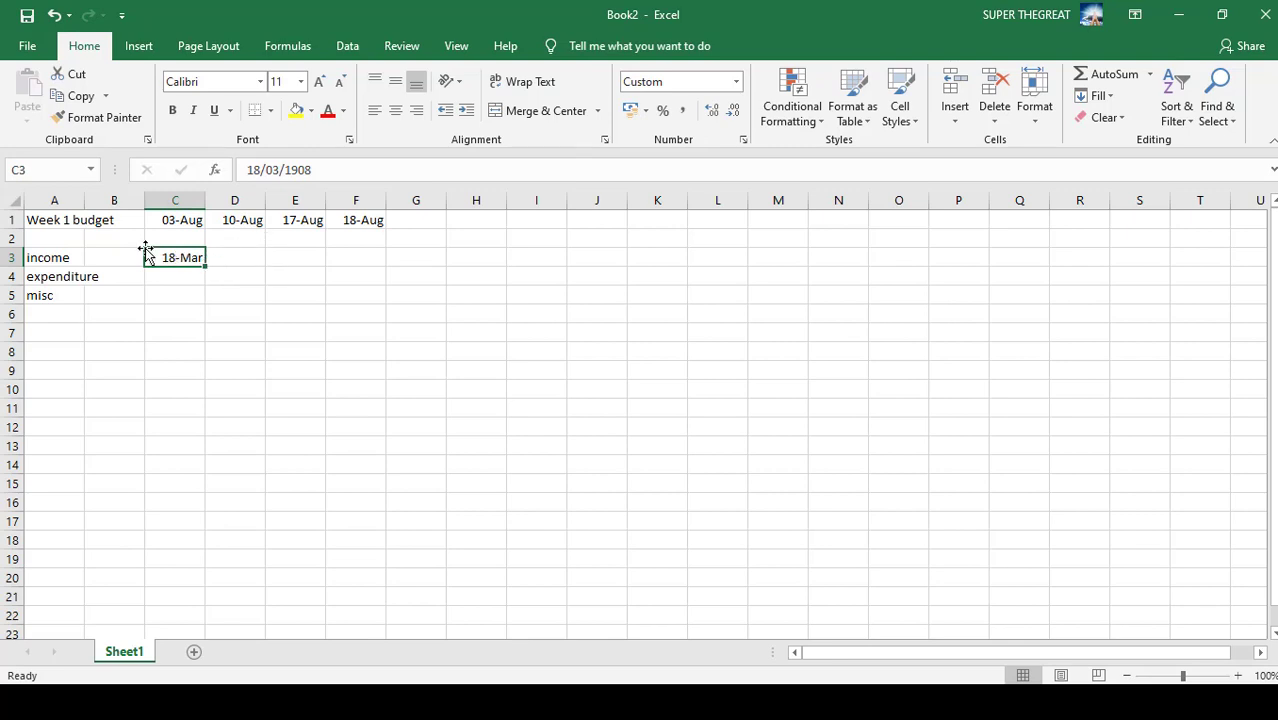
pyautogui.doubleClick(166, 257)
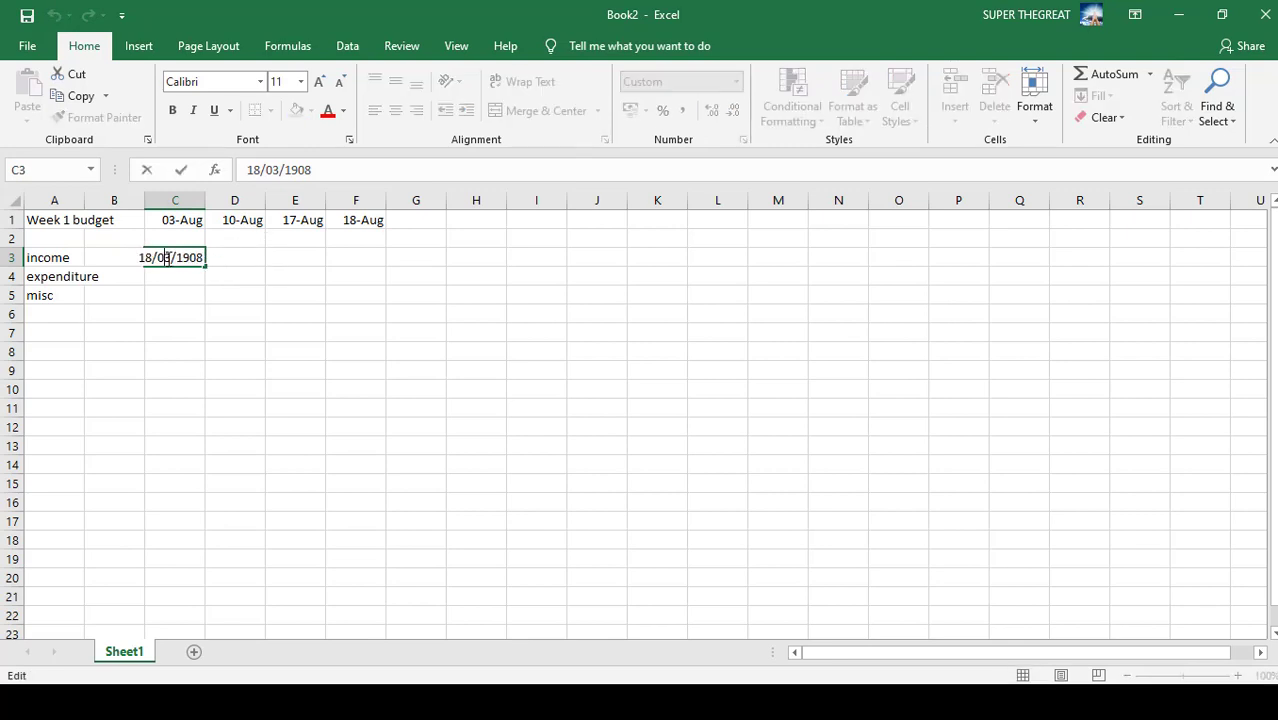
pyautogui.click(228, 257)
pyautogui.click(185, 257)
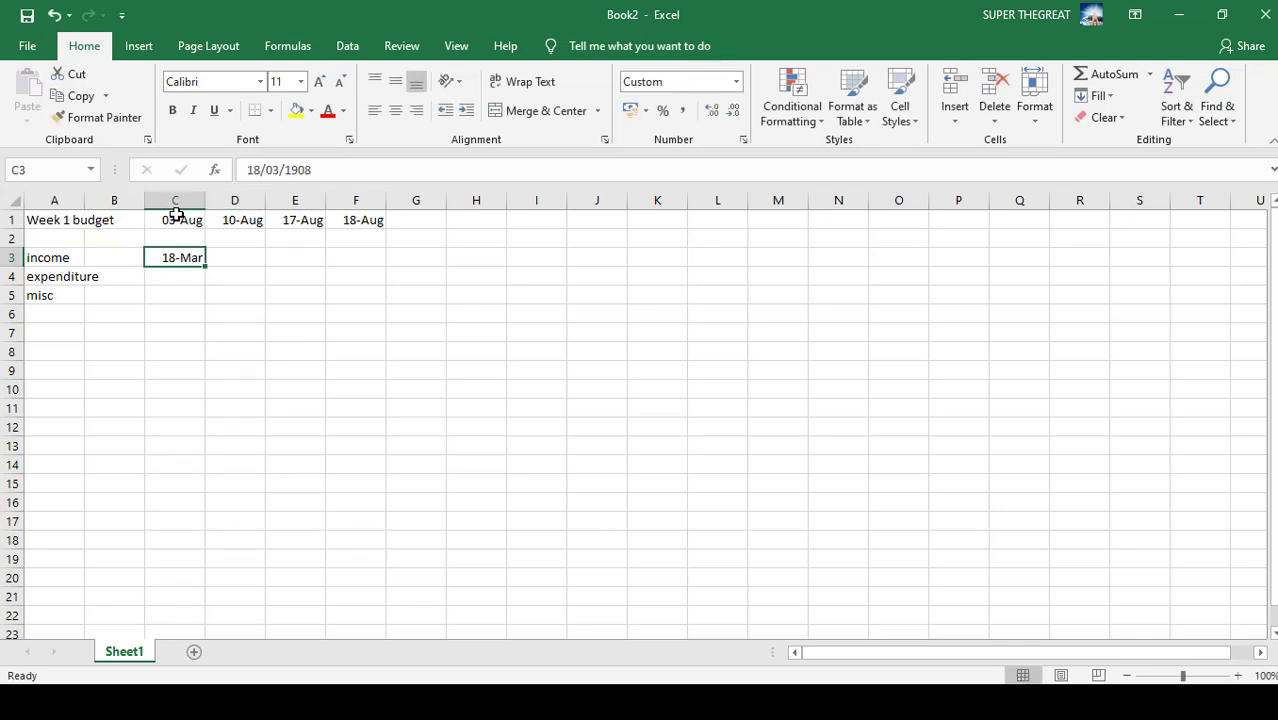
pyautogui.click(184, 219)
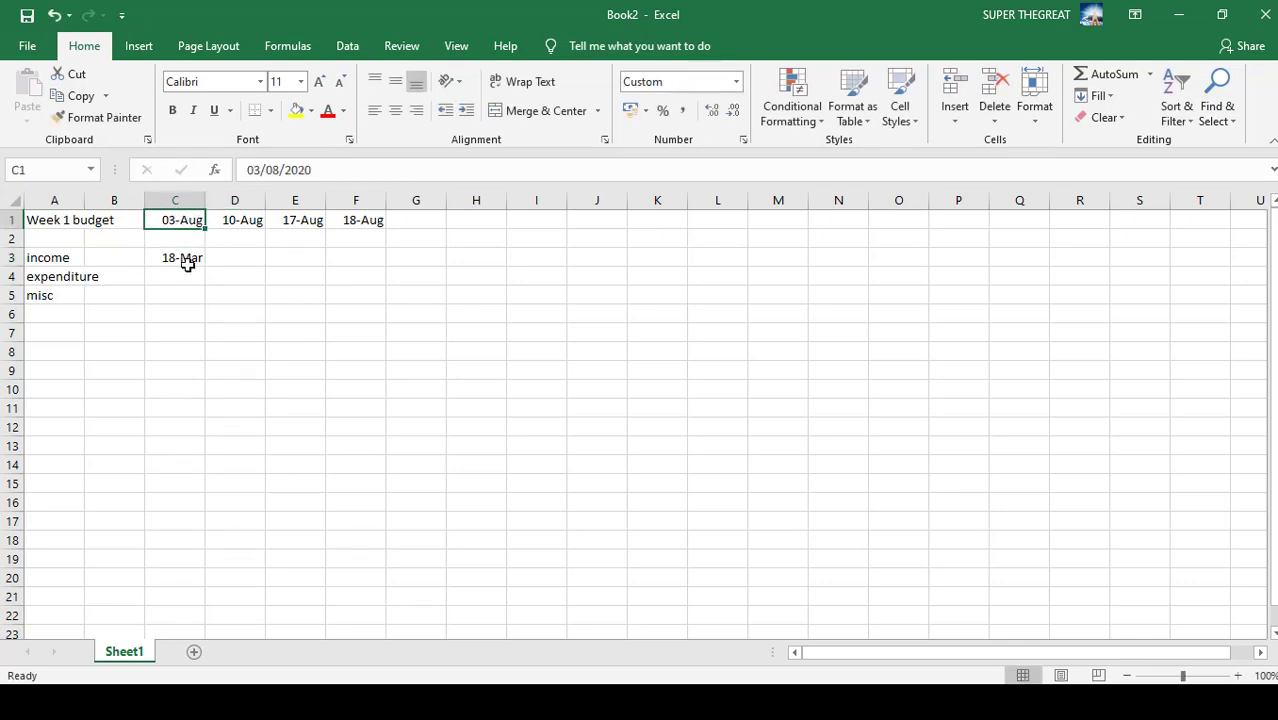
# Format cell C3 with the Number category and two decimal places
pyautogui.click(176, 257)
pyautogui.rightClick(176, 257)
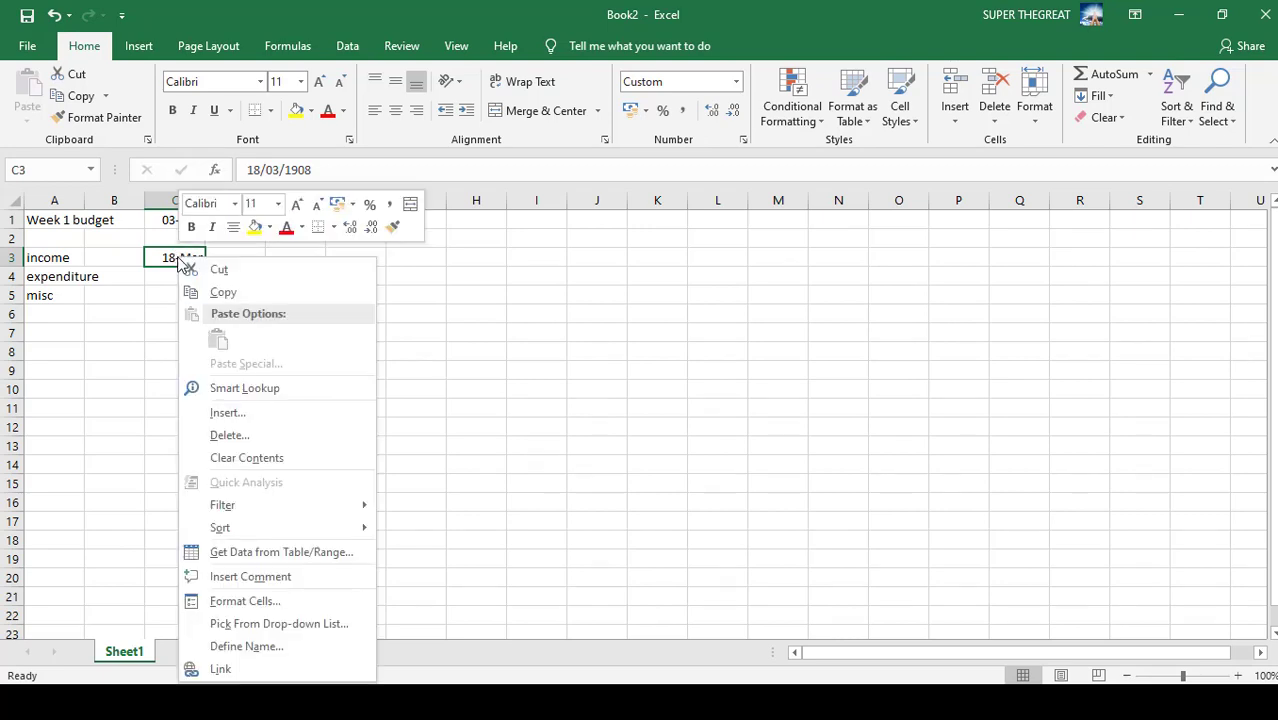
pyautogui.click(243, 600)
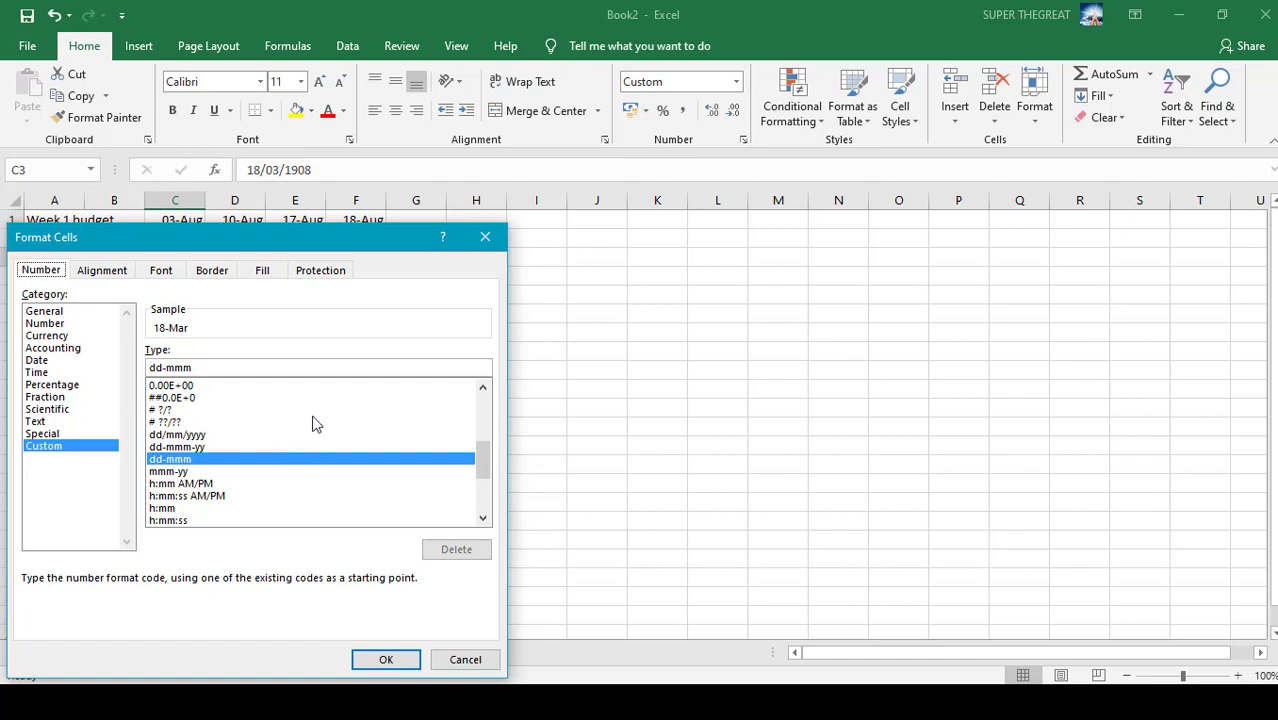
pyautogui.click(44, 313)
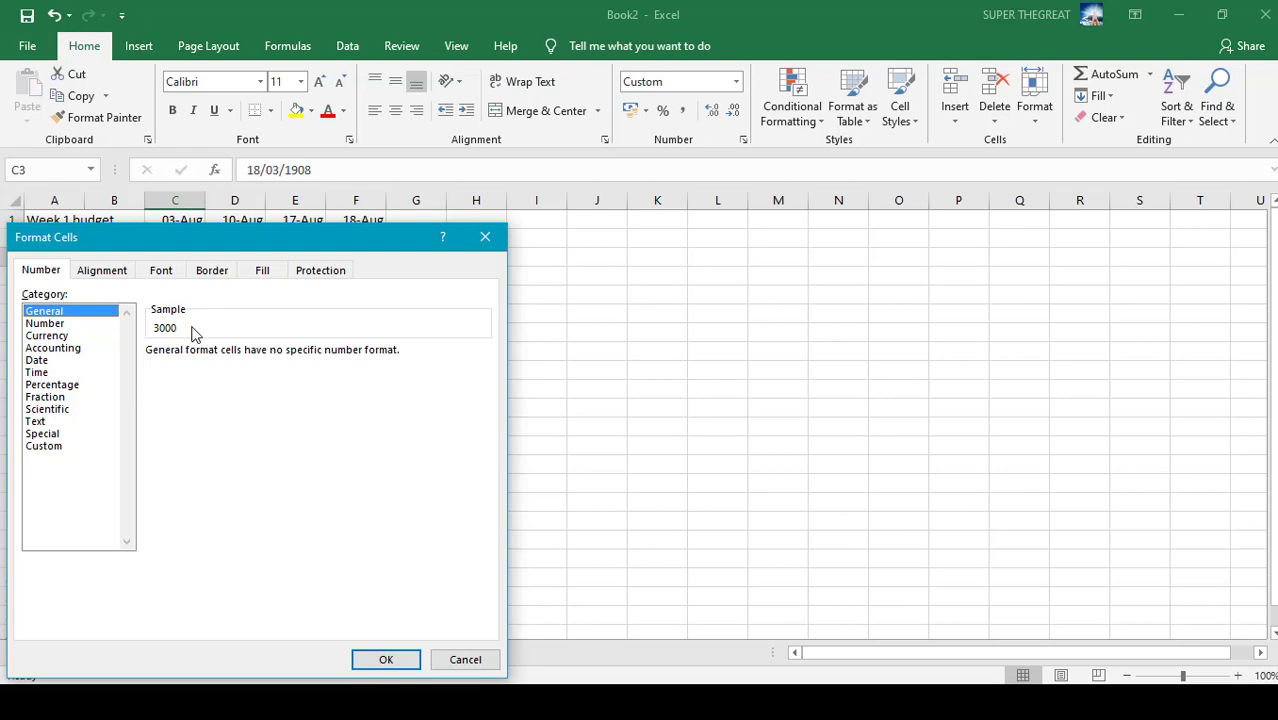
pyautogui.click(46, 323)
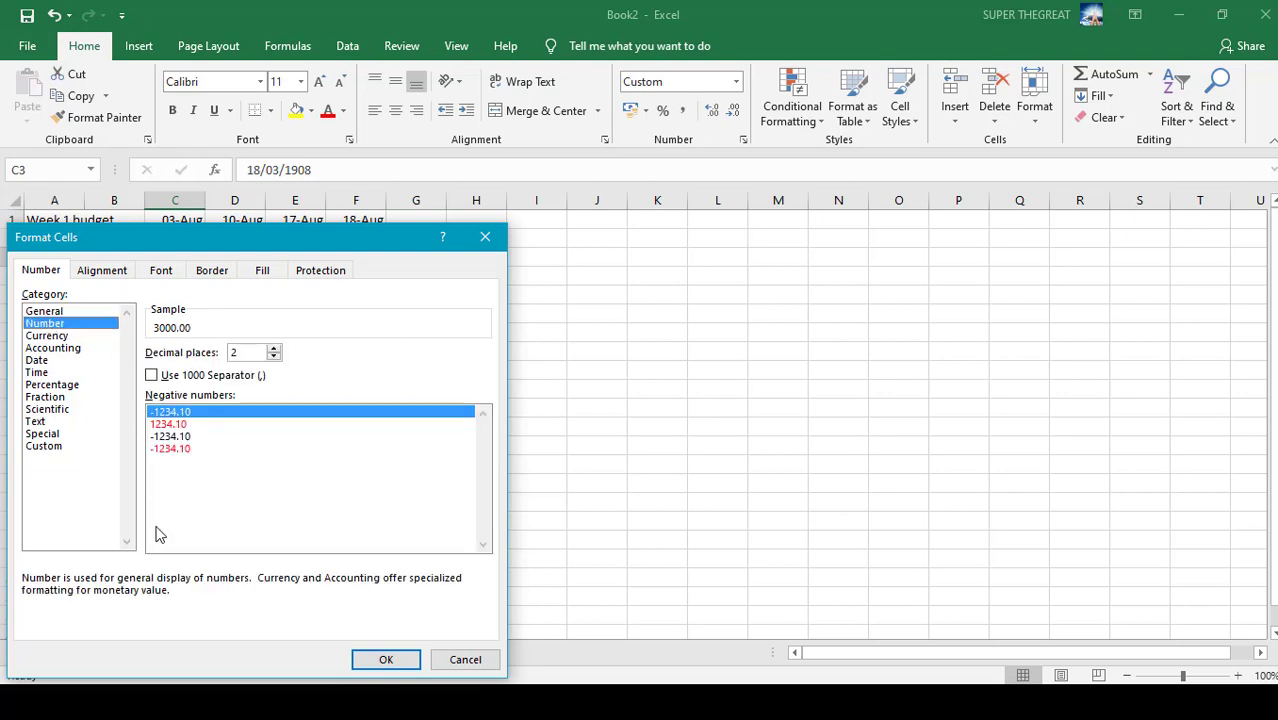
pyautogui.click(386, 659)
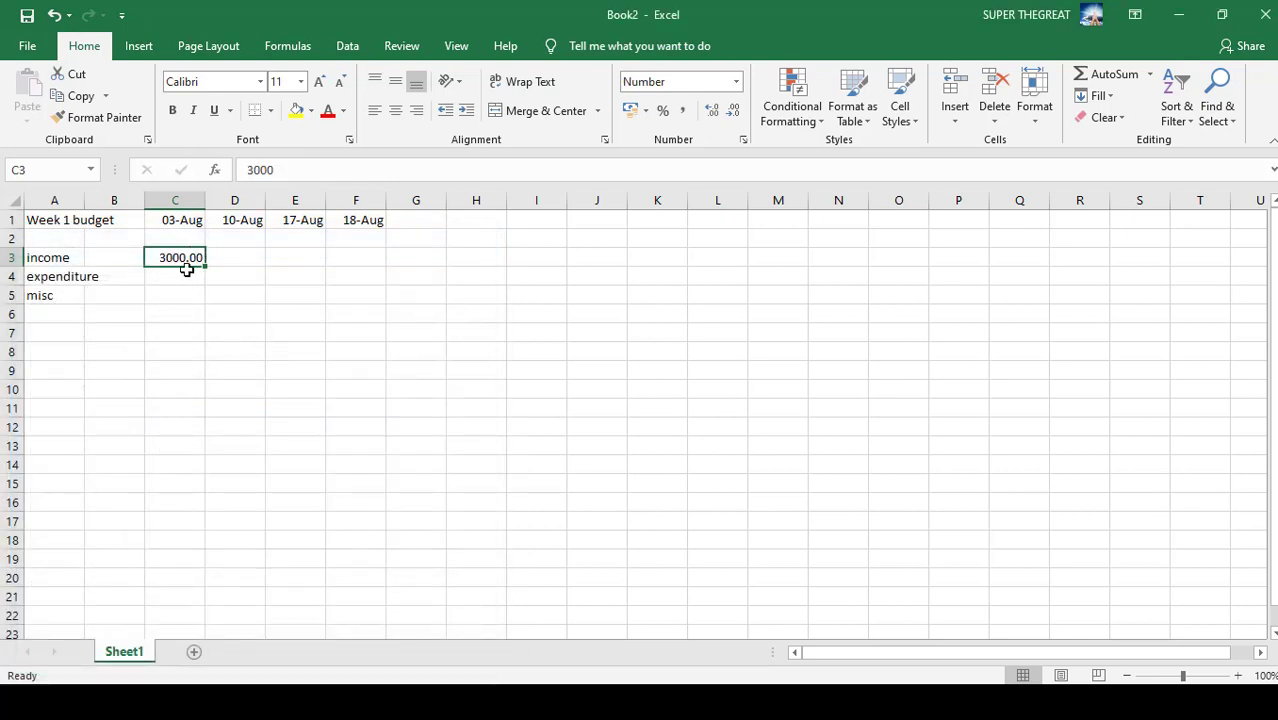
# Enter 55 as the second week's income in cell D3
pyautogui.click(235, 263)
pyautogui.write('55')
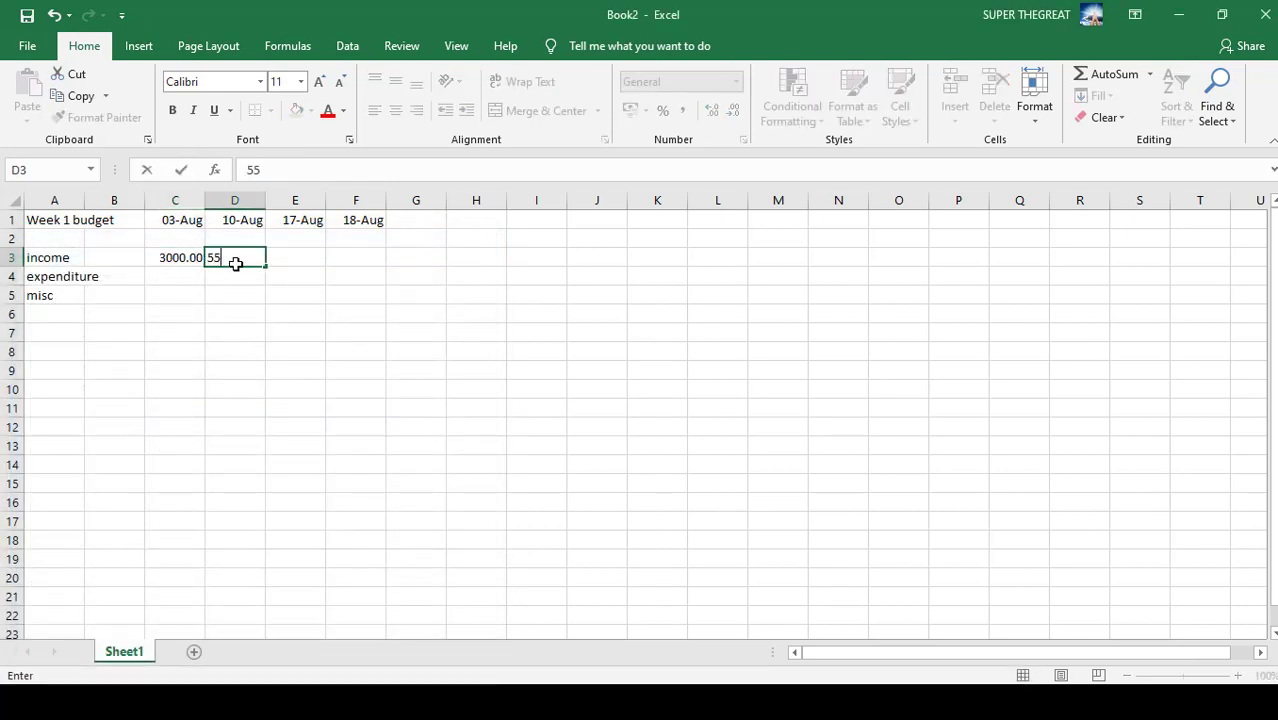
pyautogui.press('Tab')
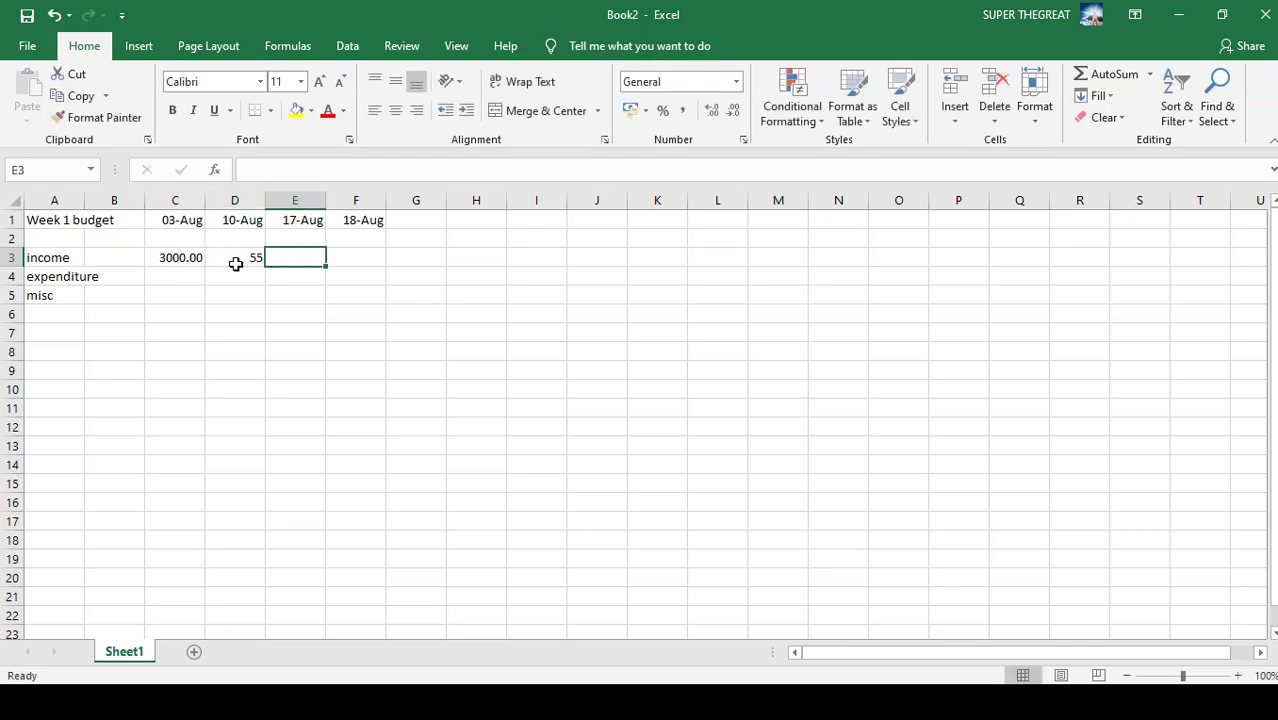
# Compare the number formats and stored values of the income cells C3 and D3
pyautogui.click(226, 260)
pyautogui.click(176, 261)
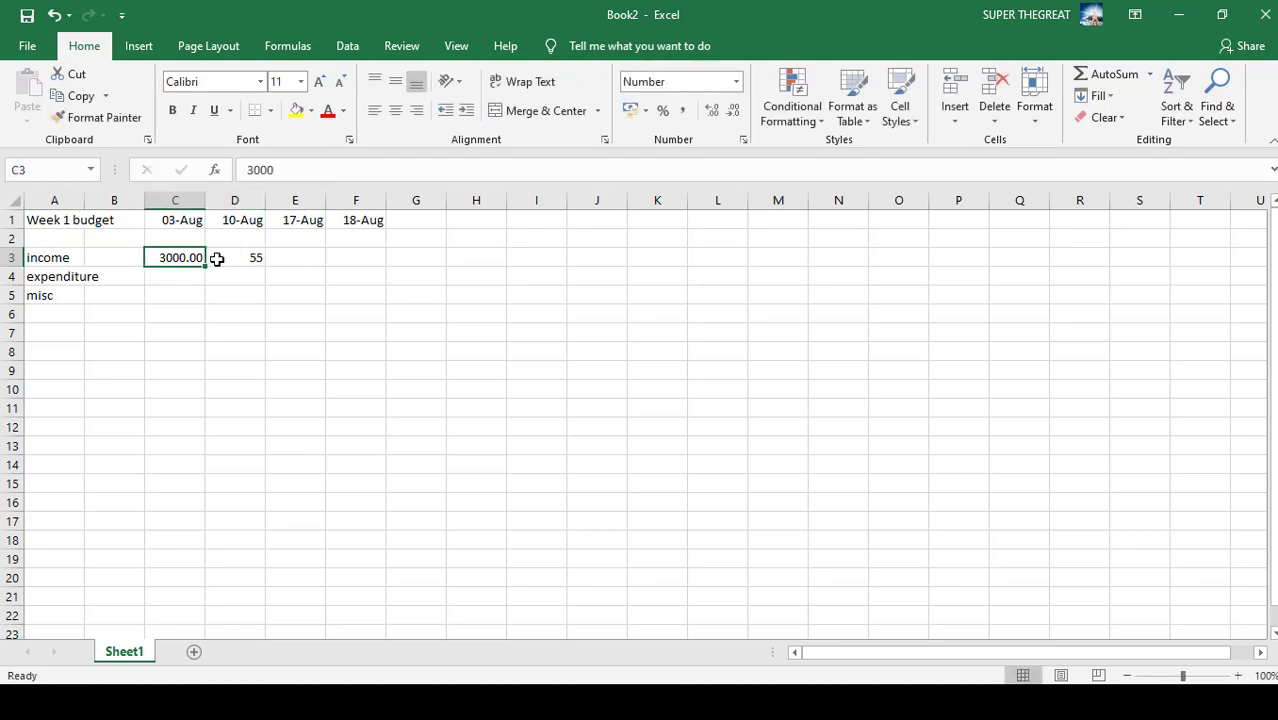
pyautogui.click(218, 259)
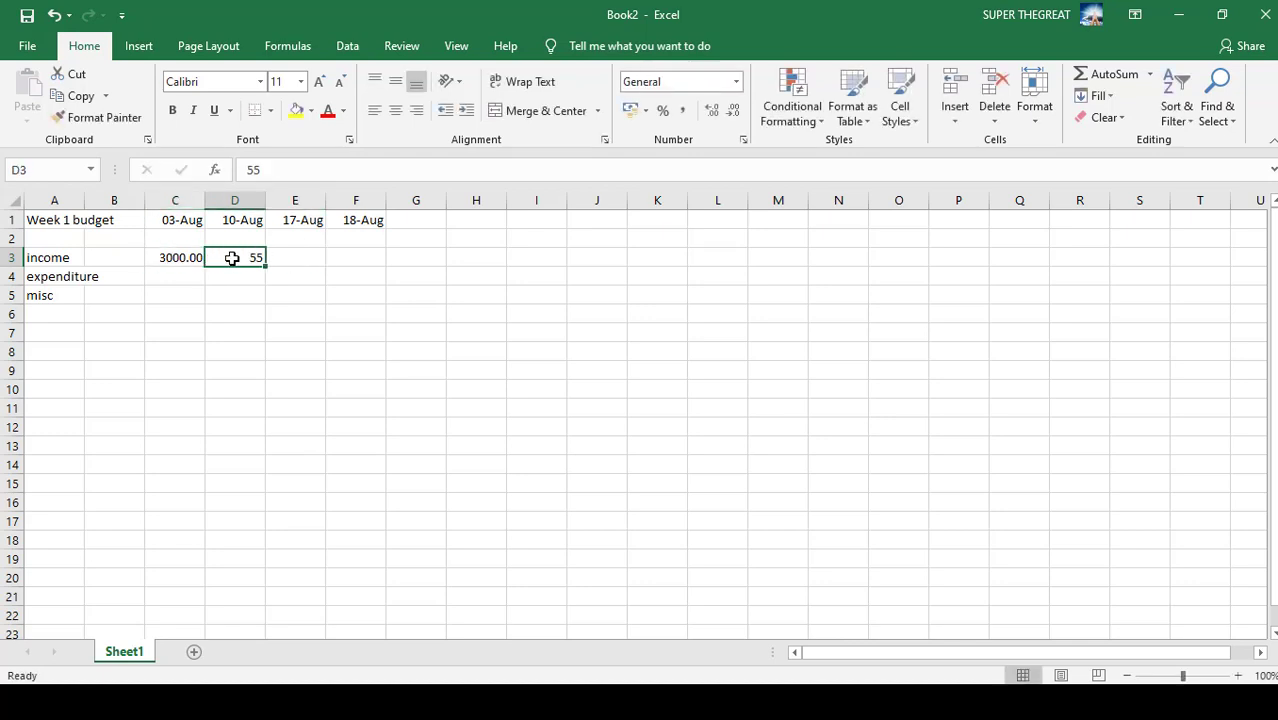
pyautogui.click(176, 260)
pyautogui.click(233, 257)
pyautogui.click(183, 257)
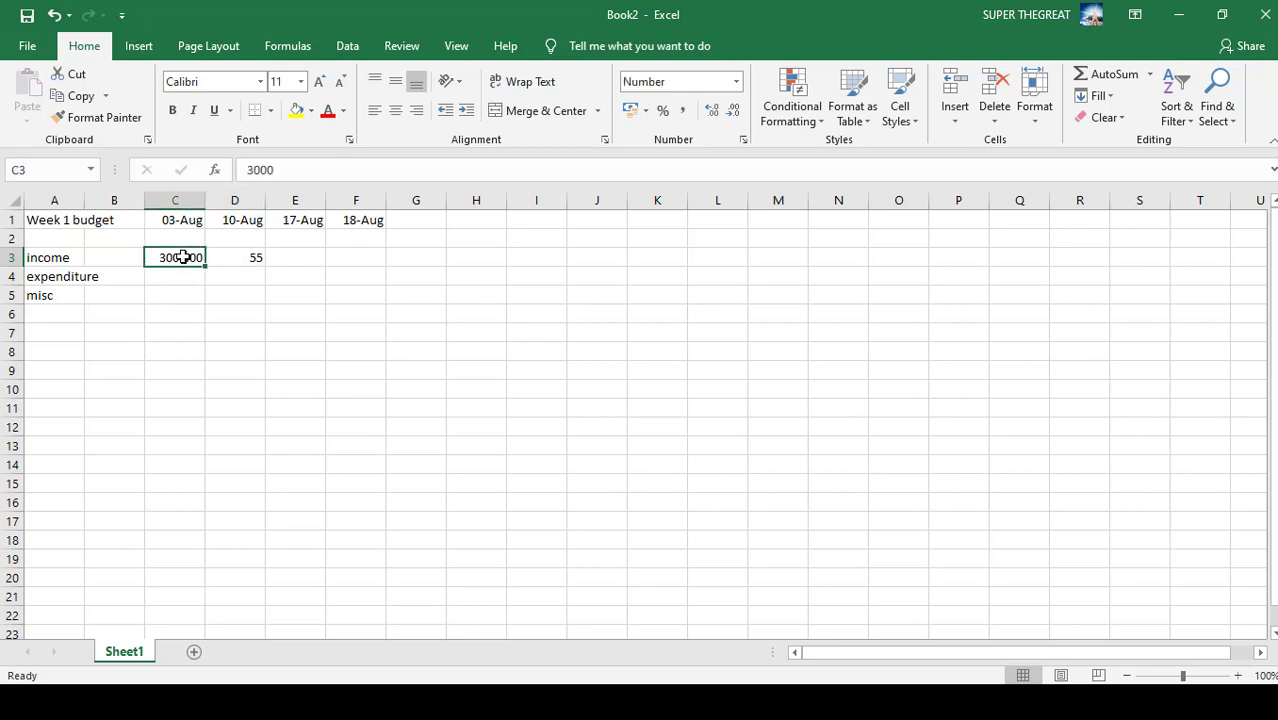
pyautogui.click(285, 262)
pyautogui.click(171, 259)
pyautogui.click(212, 256)
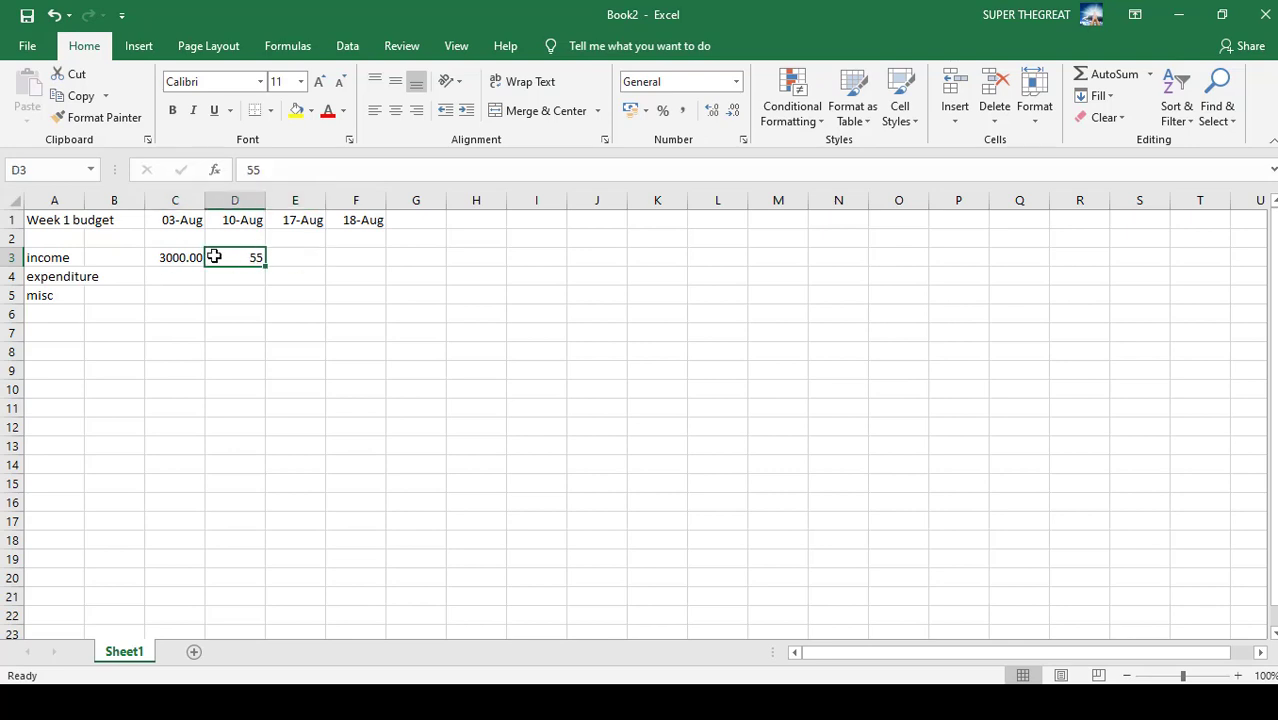
pyautogui.click(157, 254)
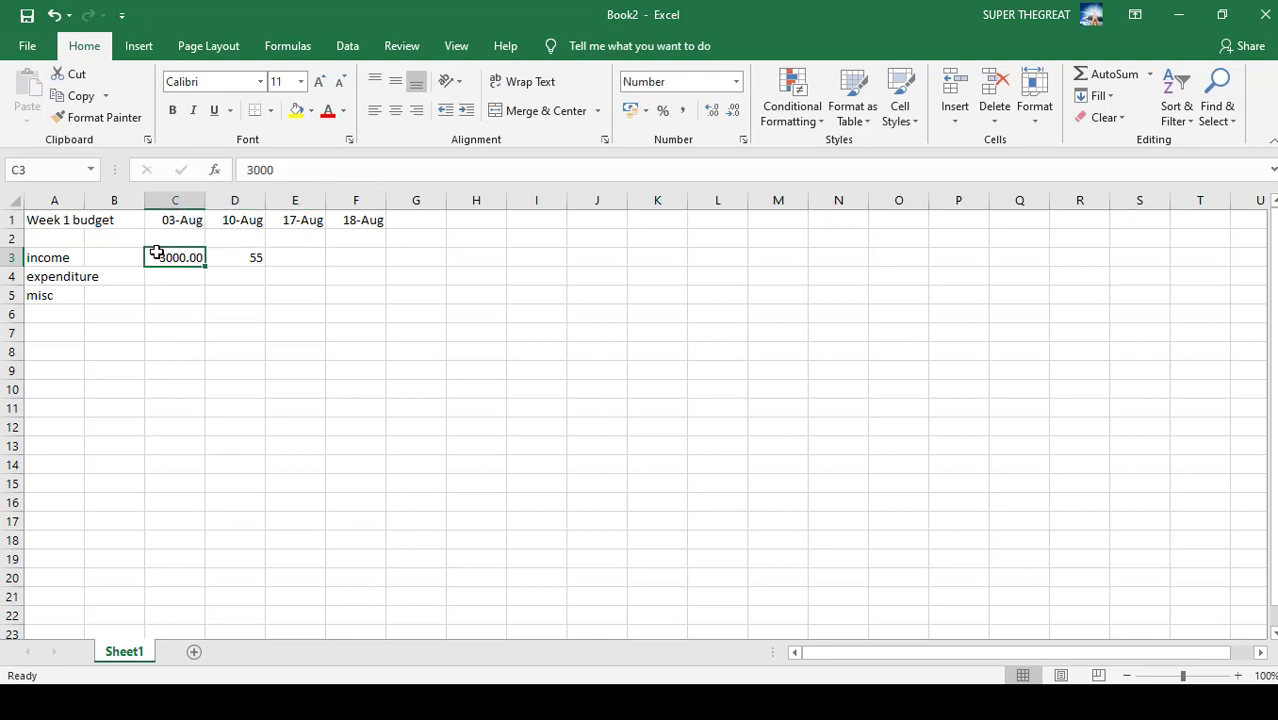
pyautogui.click(245, 258)
# Fill the income and its number format from C3 into D3, and check both cells
pyautogui.click(178, 258)
pyautogui.moveTo(205, 266); pyautogui.dragTo(255, 259)
pyautogui.click(228, 258)
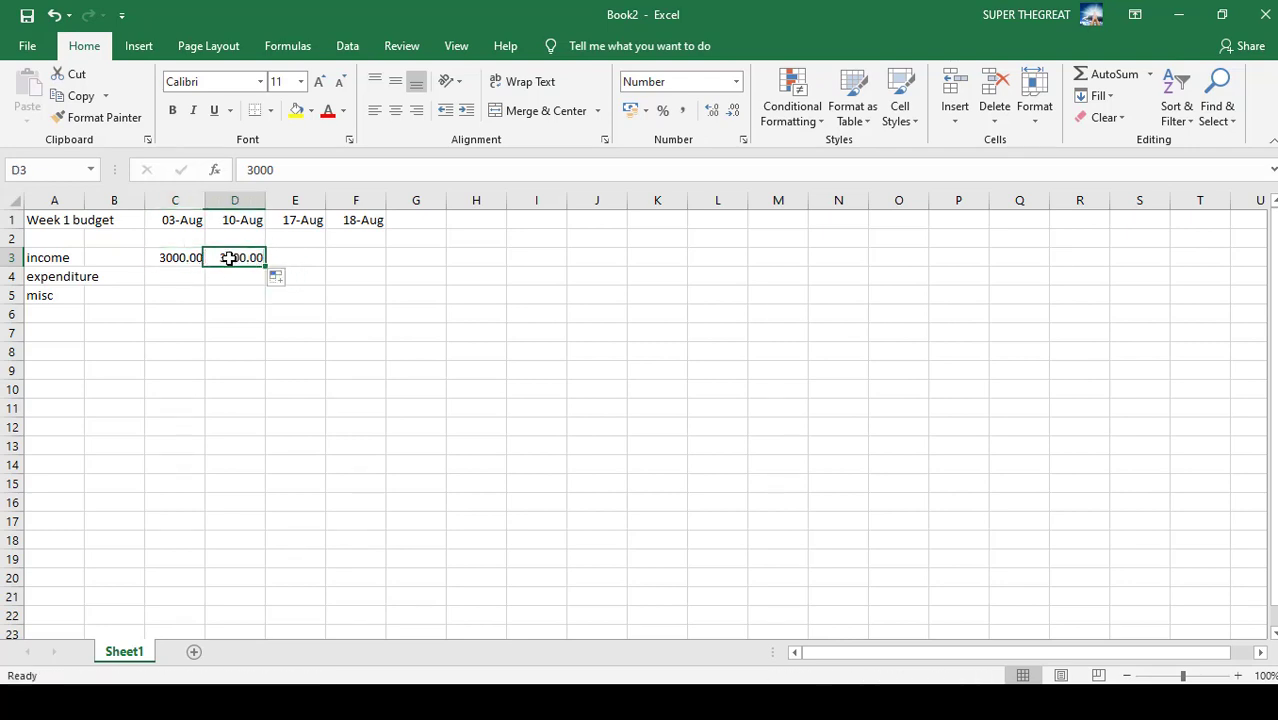
pyautogui.click(178, 261)
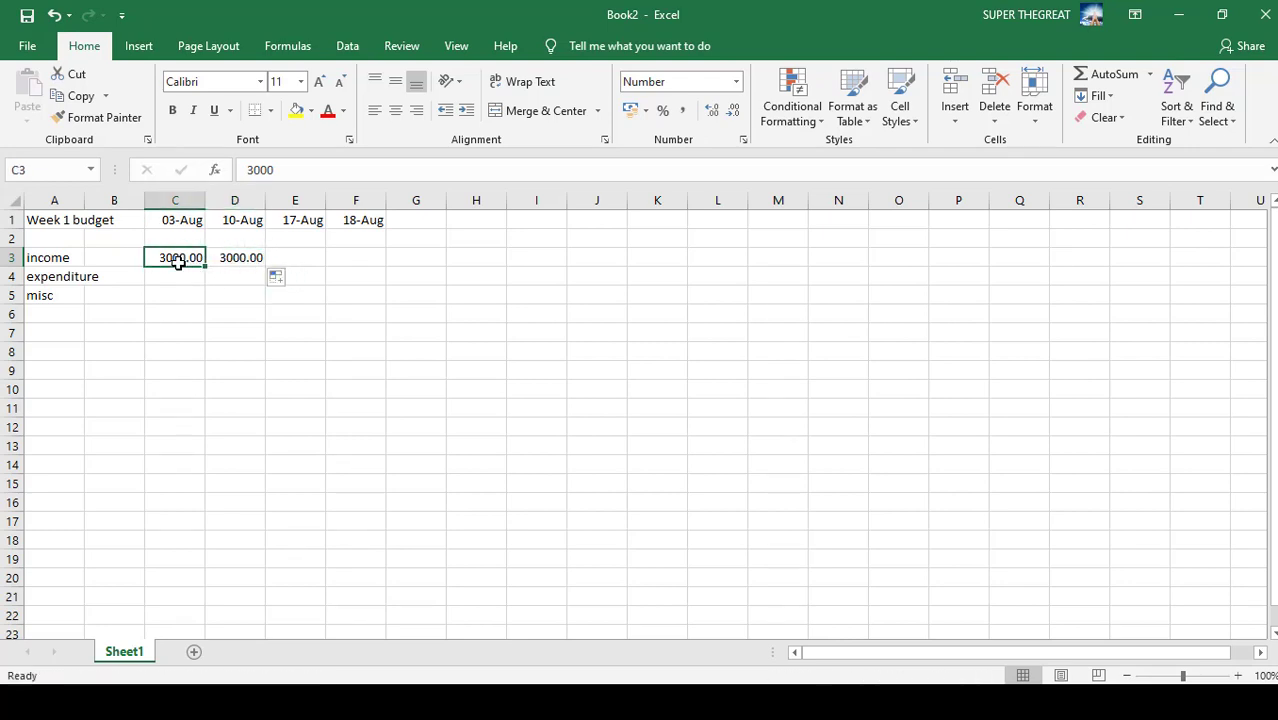
# Replace the second week's income in cell D3 with 5520
pyautogui.click(243, 260)
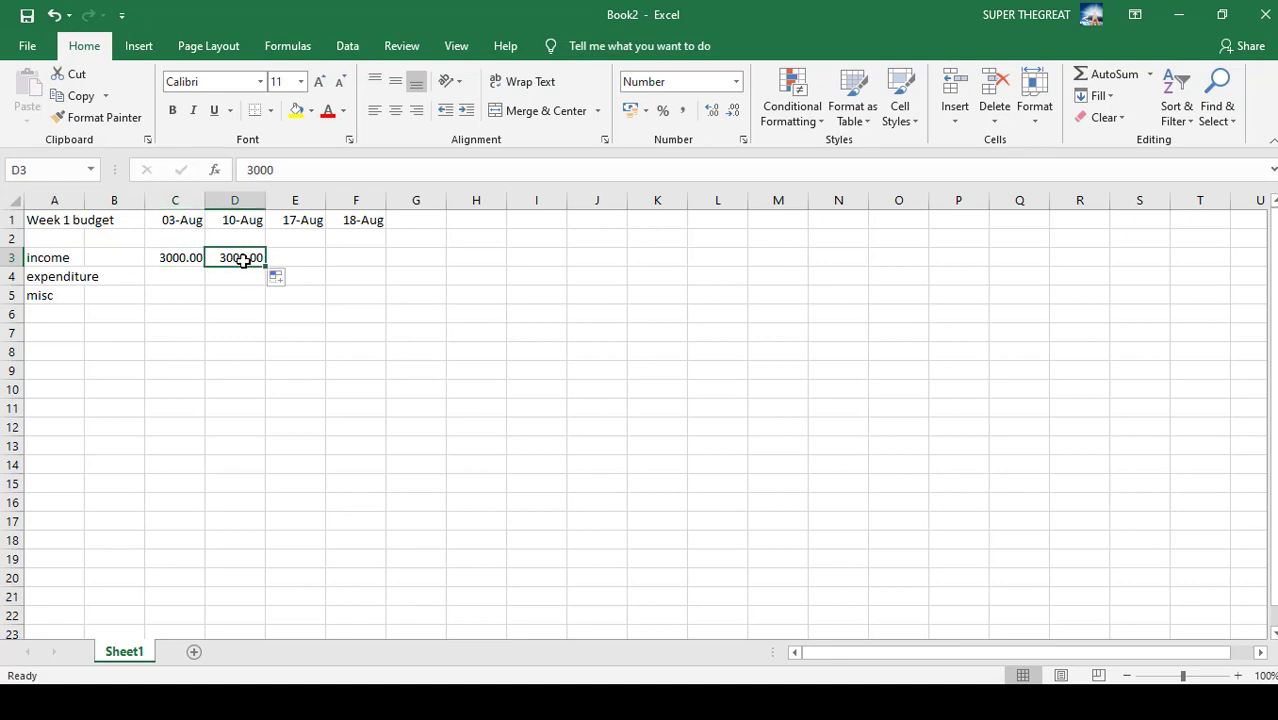
pyautogui.write('55')
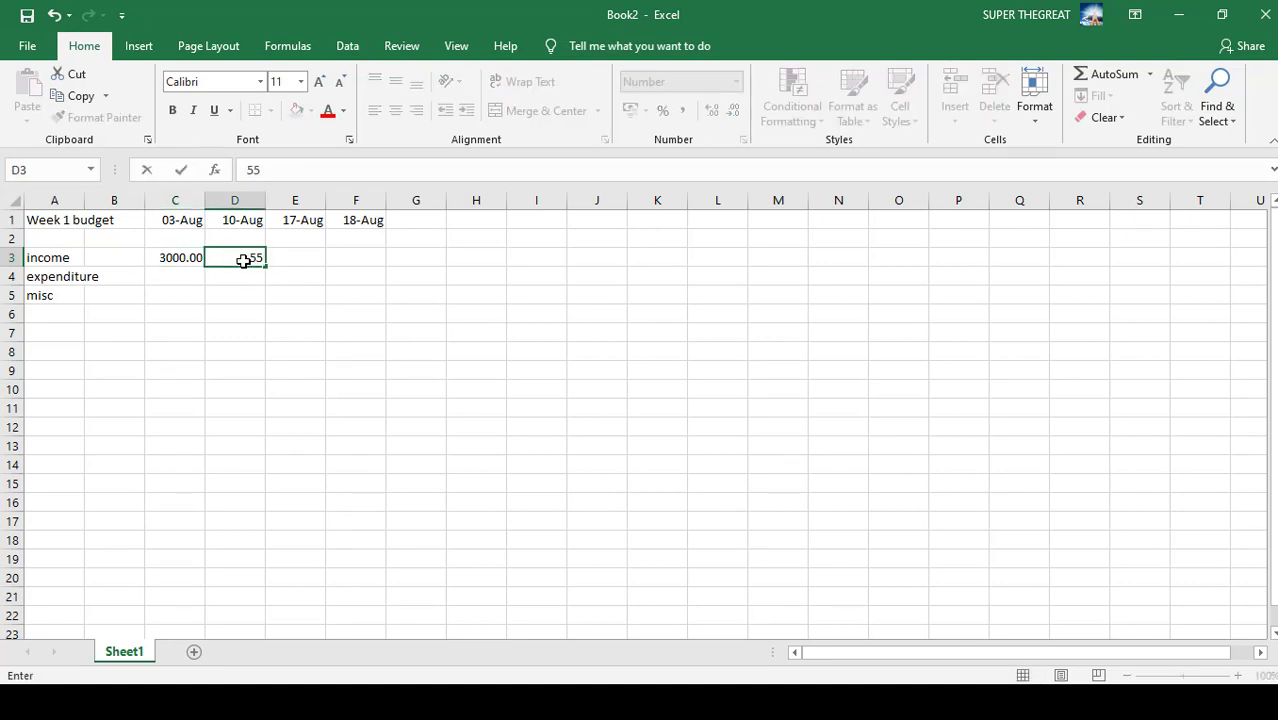
pyautogui.write('20')
pyautogui.press('Tab')
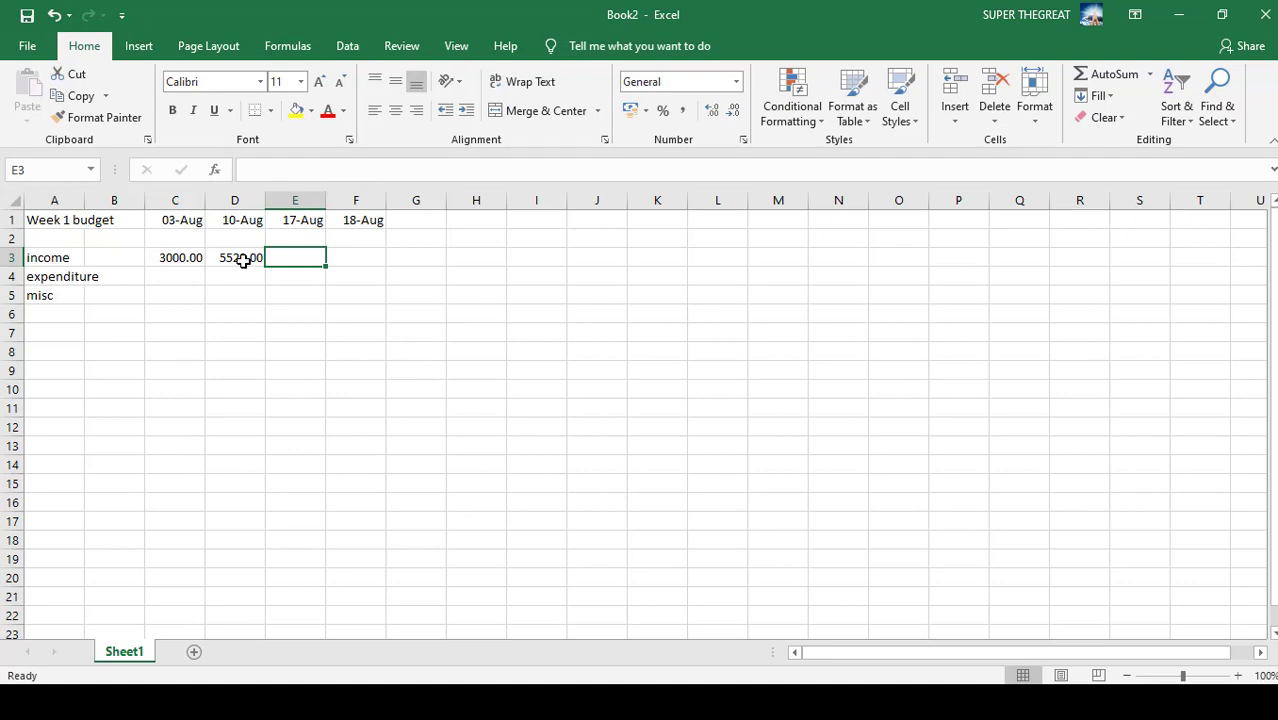
# Raise the decimals of the income in C3 to three places and reduce them to none
pyautogui.click(183, 257)
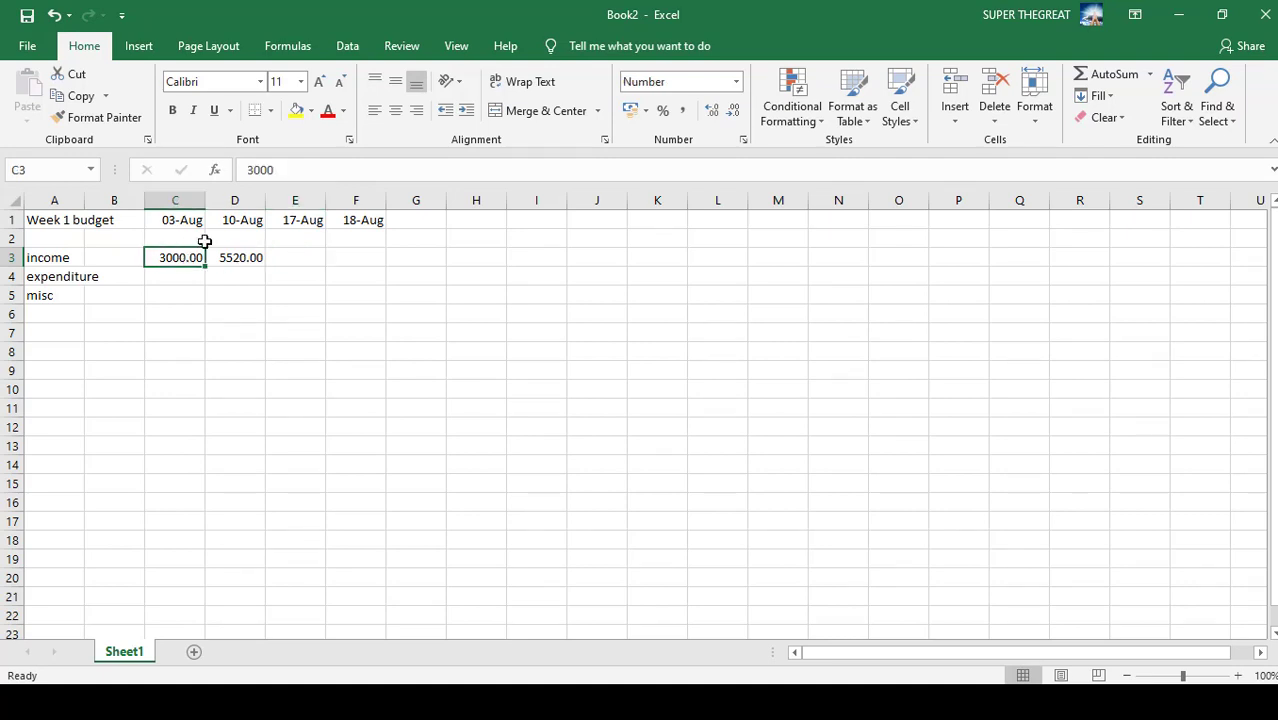
pyautogui.click(711, 112)
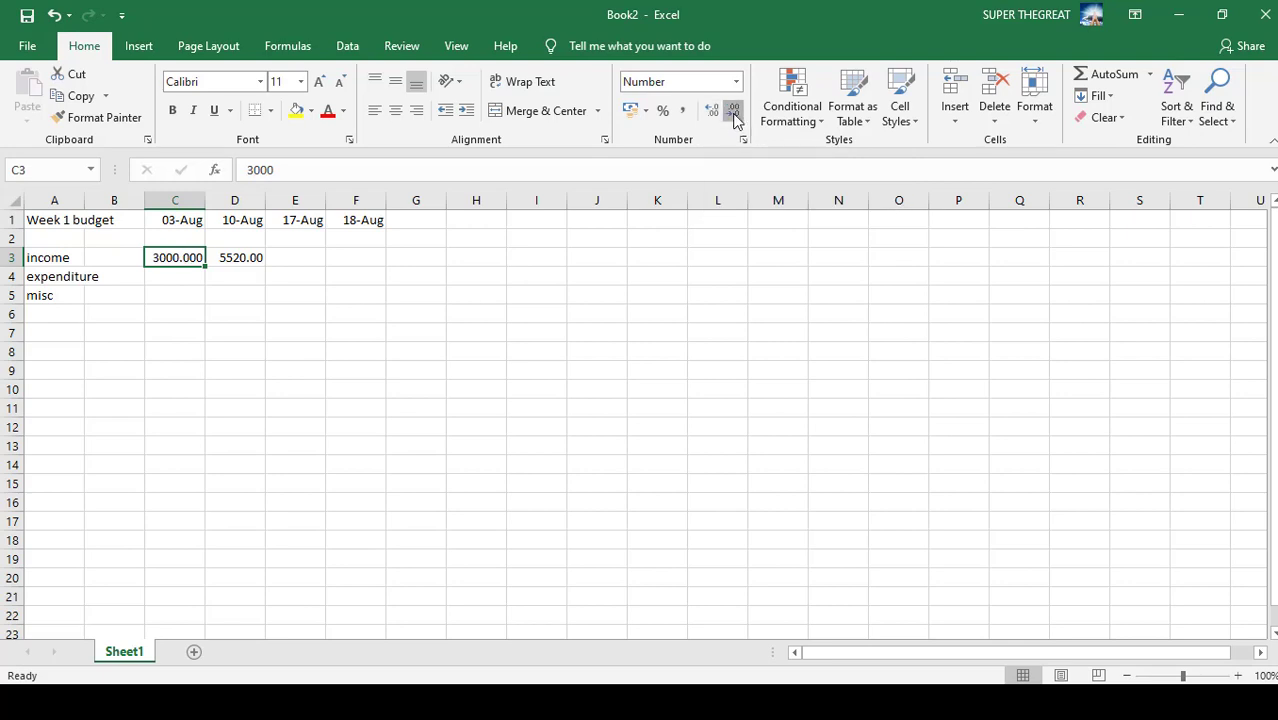
pyautogui.click(734, 112)
pyautogui.click(734, 112)
pyautogui.click(734, 112)
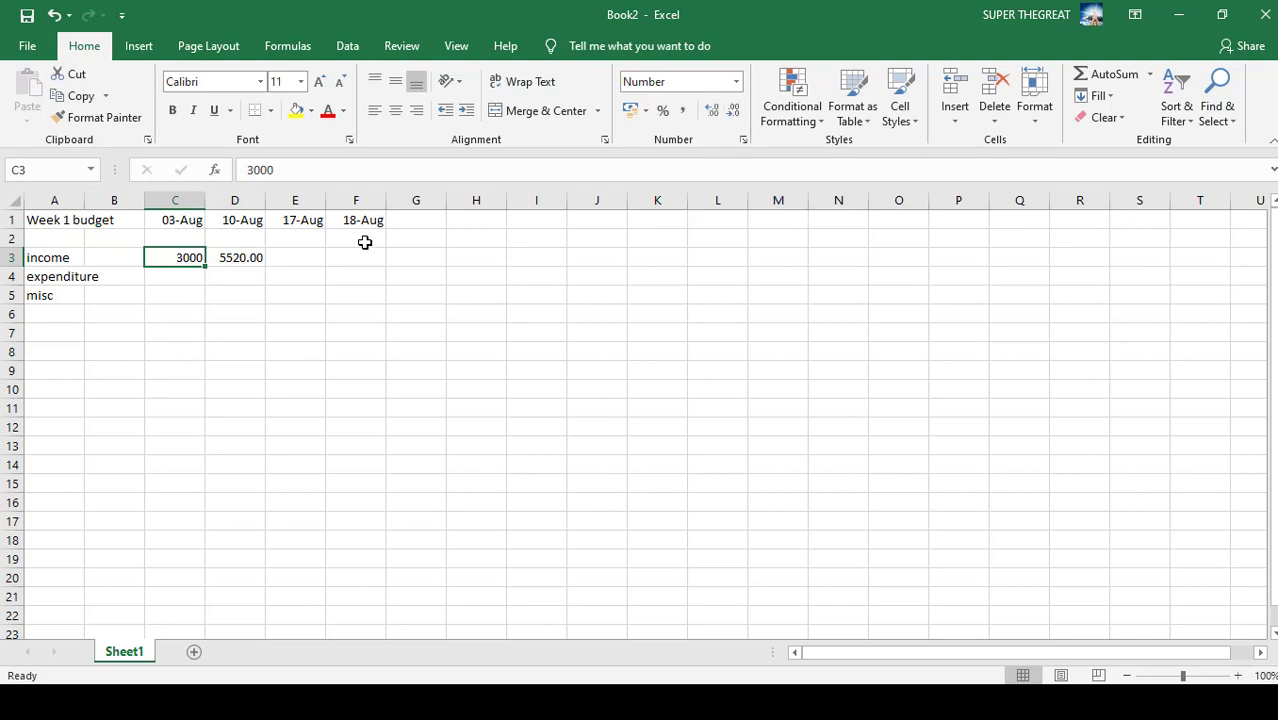
# Reduce the decimals of the second week's income in cell D3 to none
pyautogui.click(258, 256)
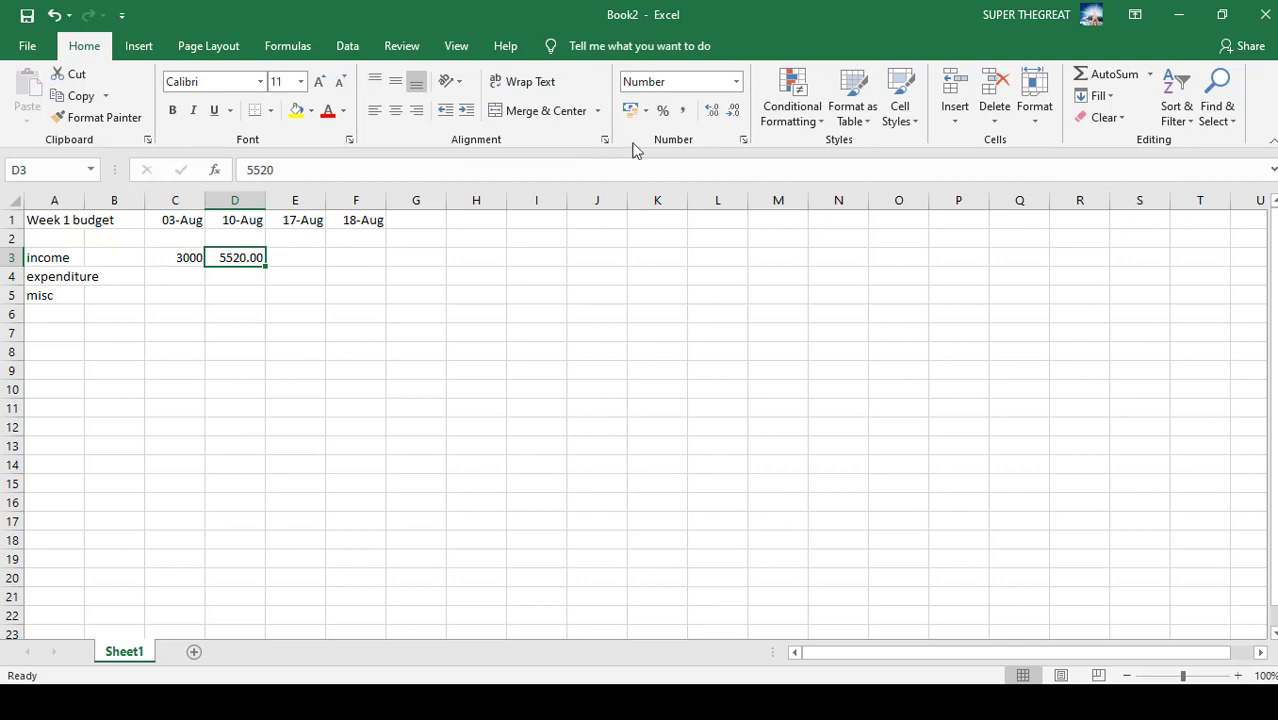
pyautogui.click(734, 112)
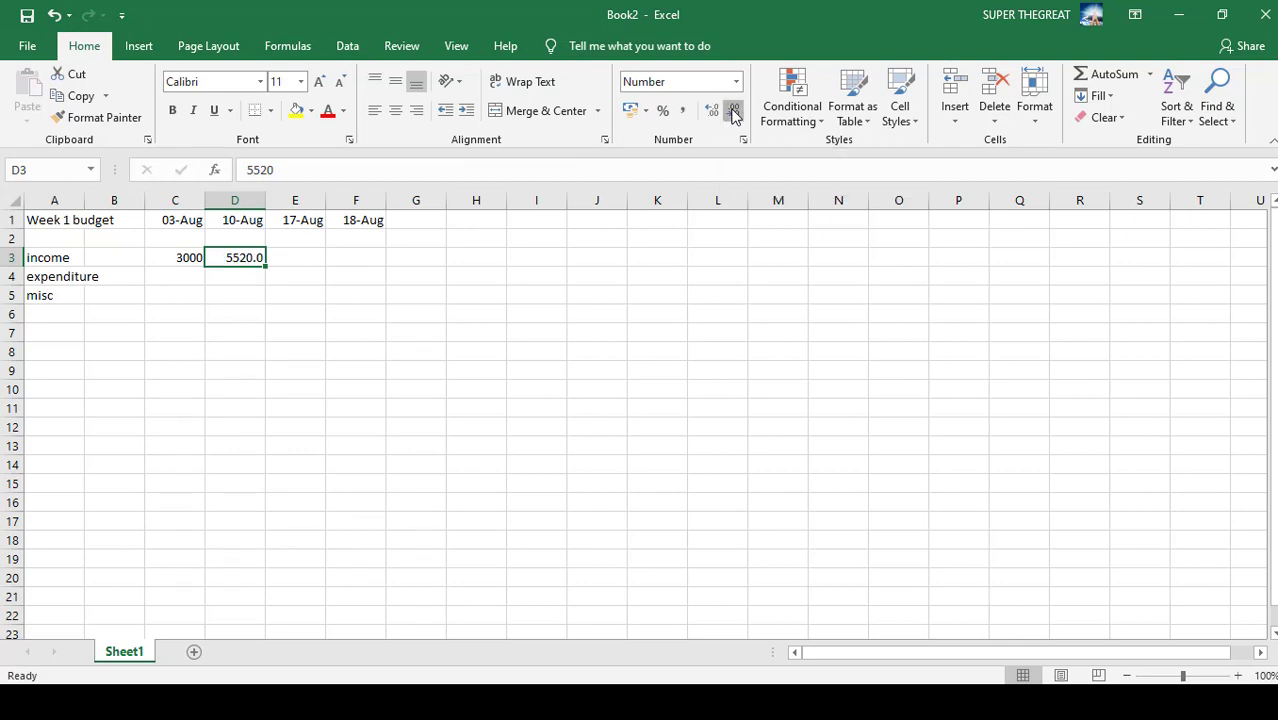
pyautogui.click(734, 112)
pyautogui.click(216, 277)
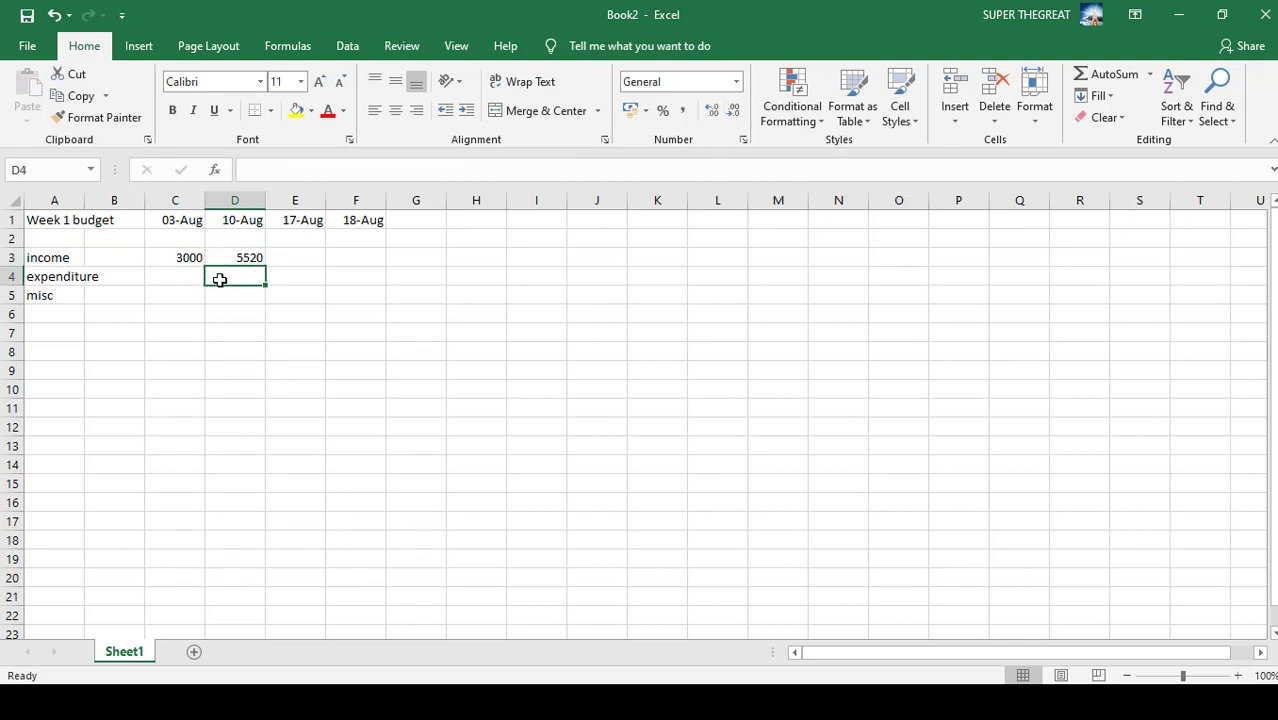
# Enter the incomes 30045 in cell E3 and 2345.10 in cell F3
pyautogui.click(285, 259)
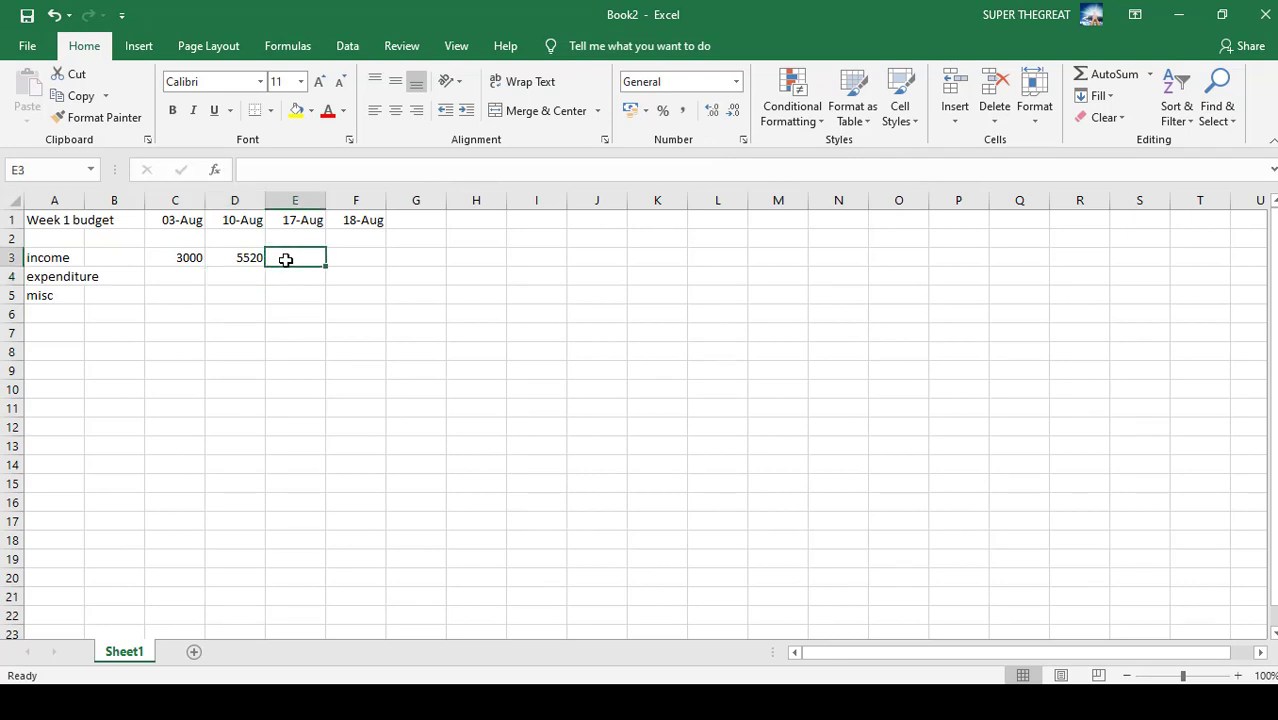
pyautogui.write('300')
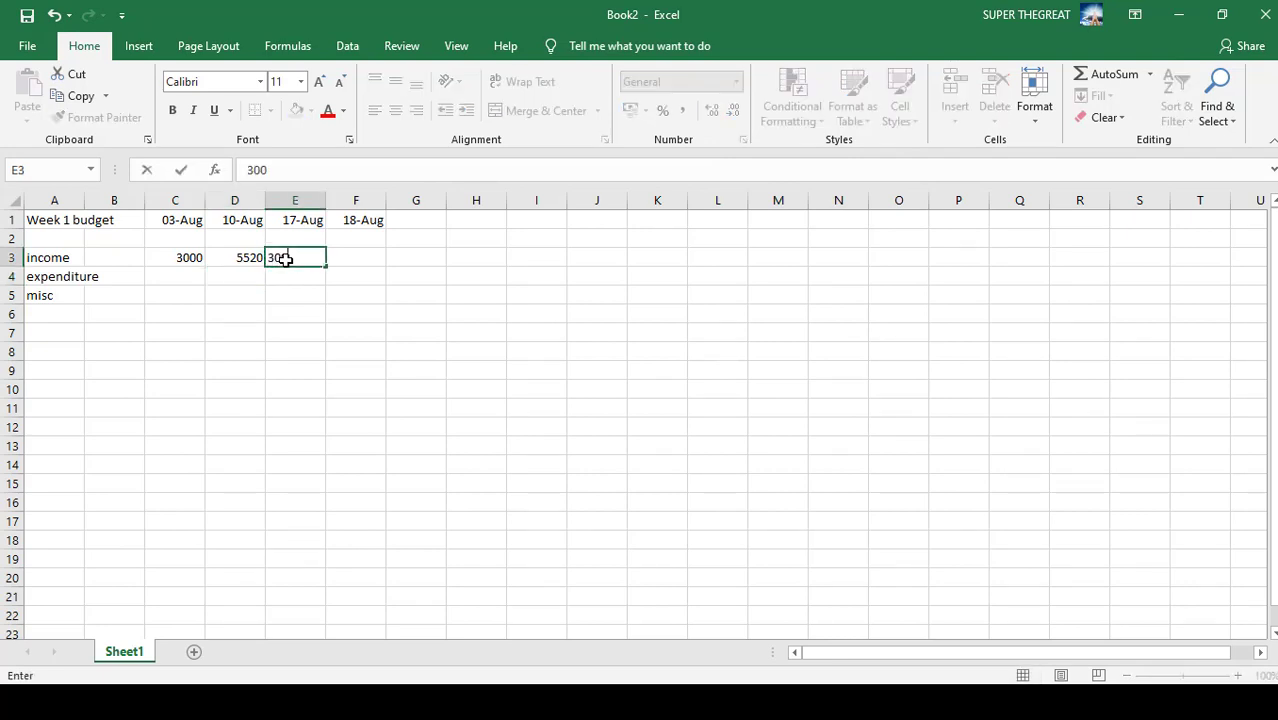
pyautogui.write('45')
pyautogui.press('Tab')
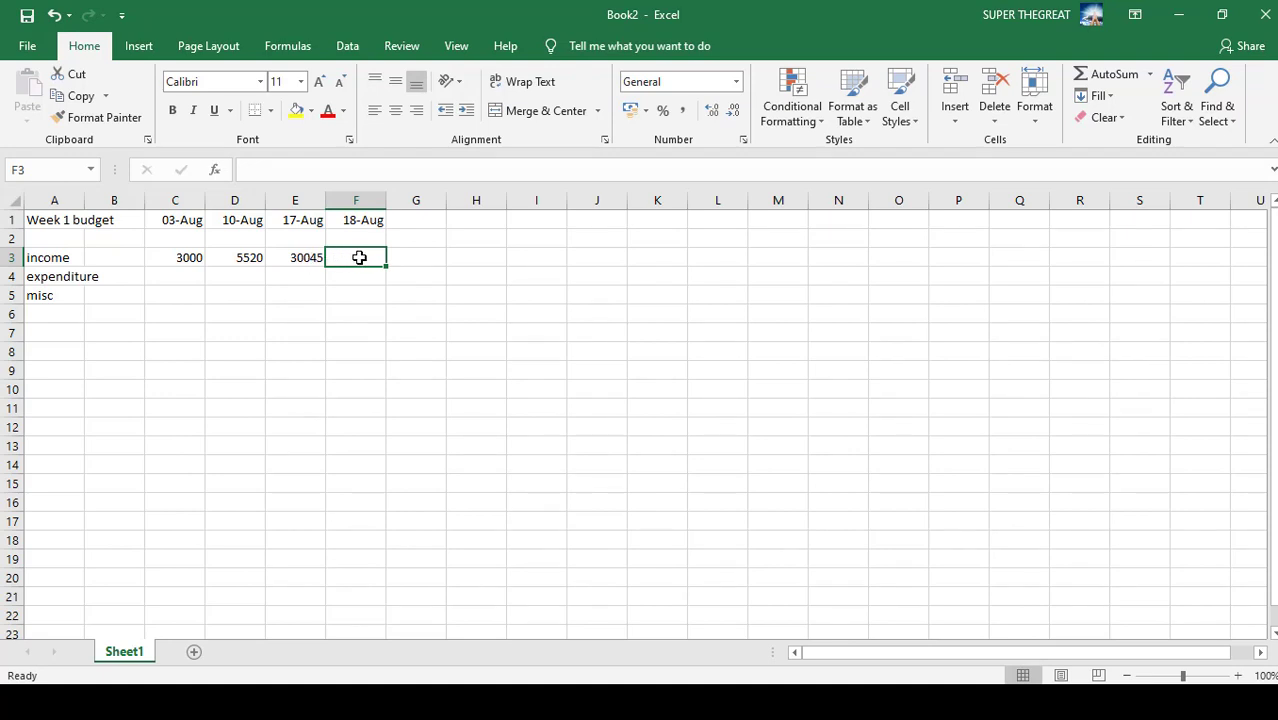
pyautogui.write('234')
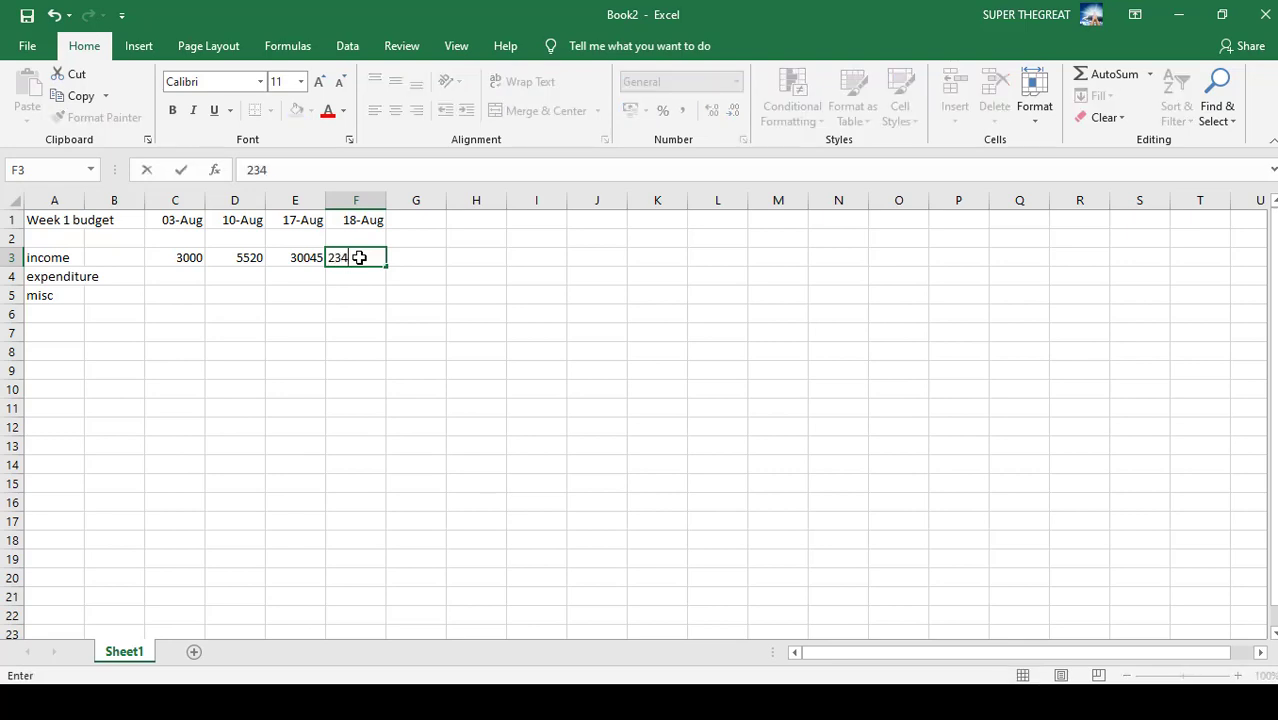
pyautogui.write('5.10')
pyautogui.click(421, 259)
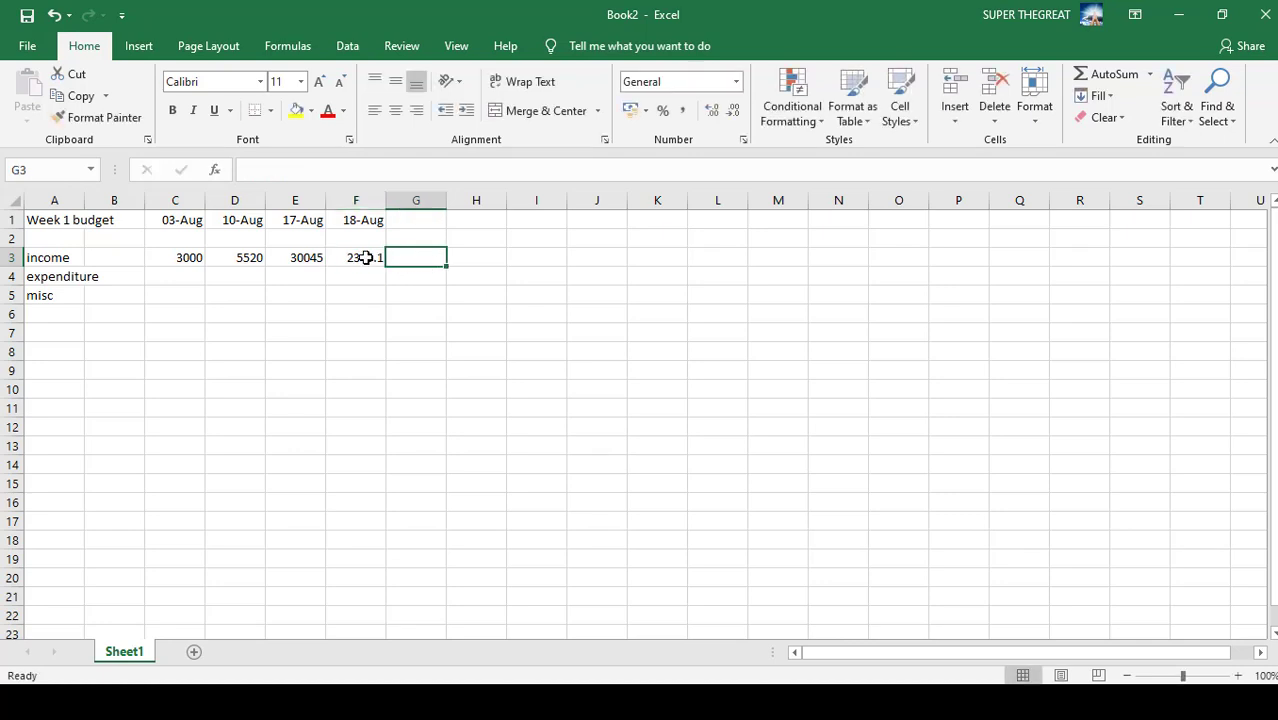
# Format the four income figures in cells C3 to F3 to show two decimal places
pyautogui.click(370, 258)
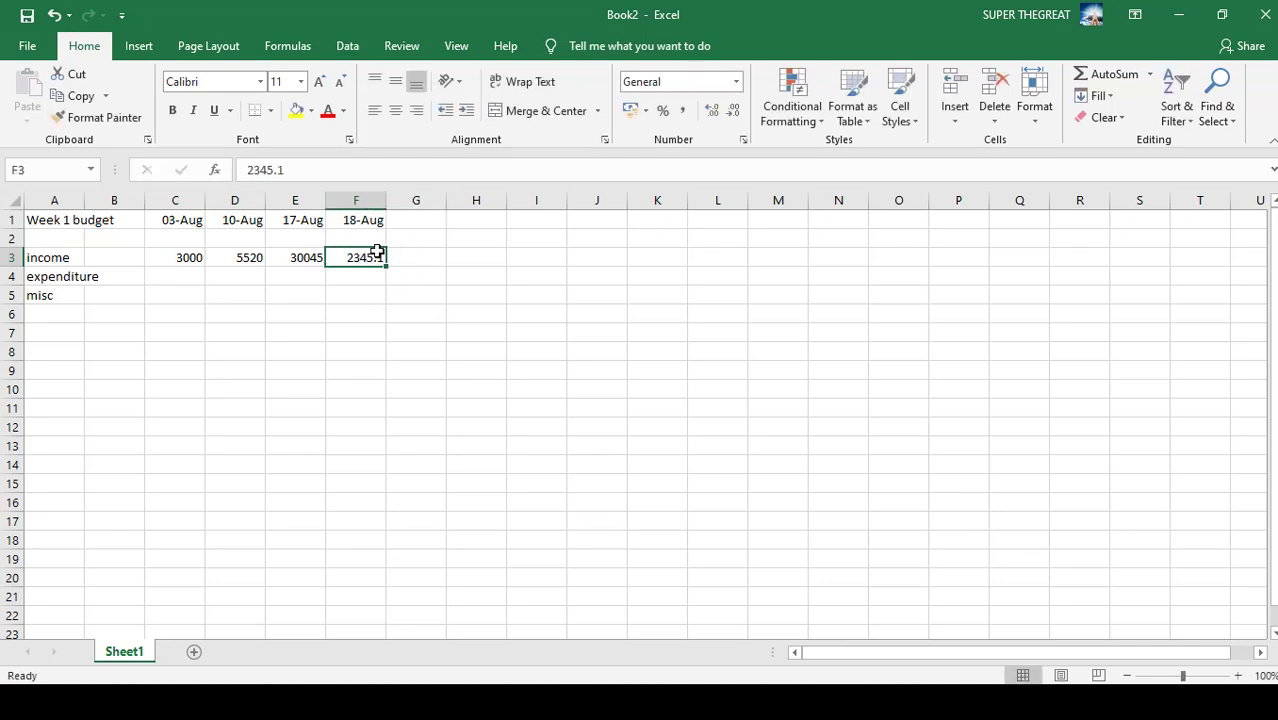
pyautogui.click(712, 112)
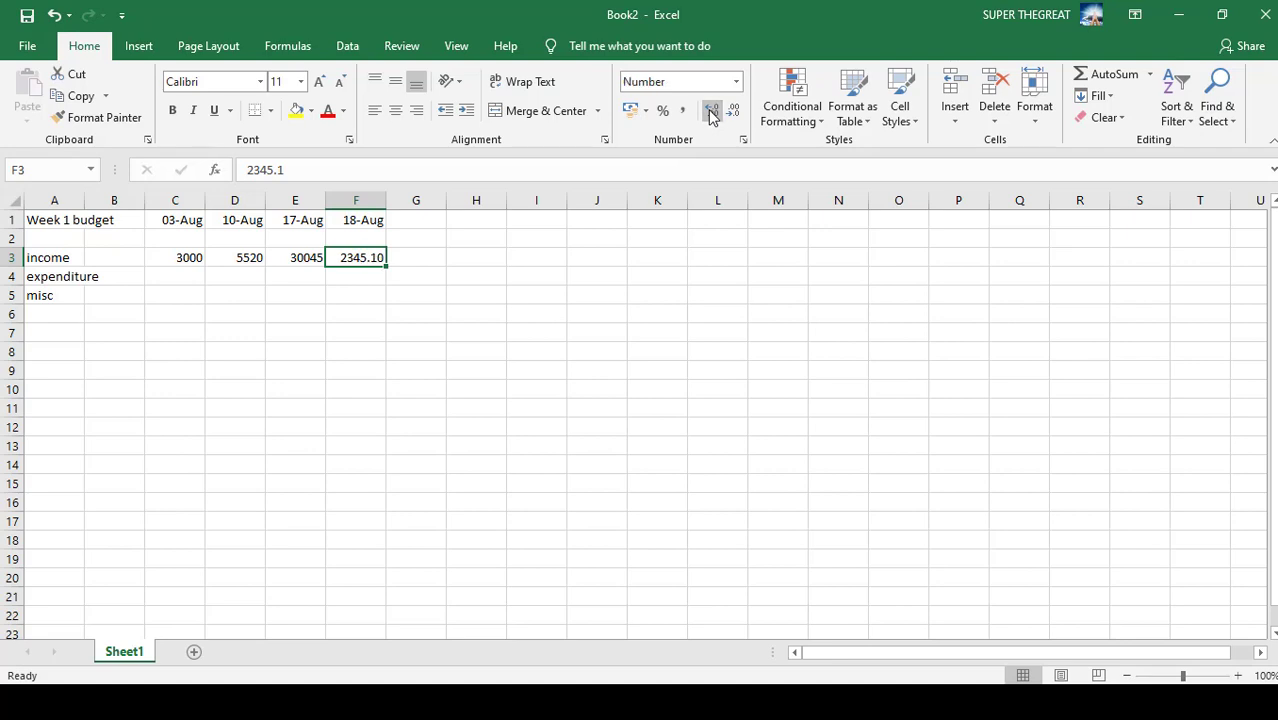
pyautogui.click(305, 262)
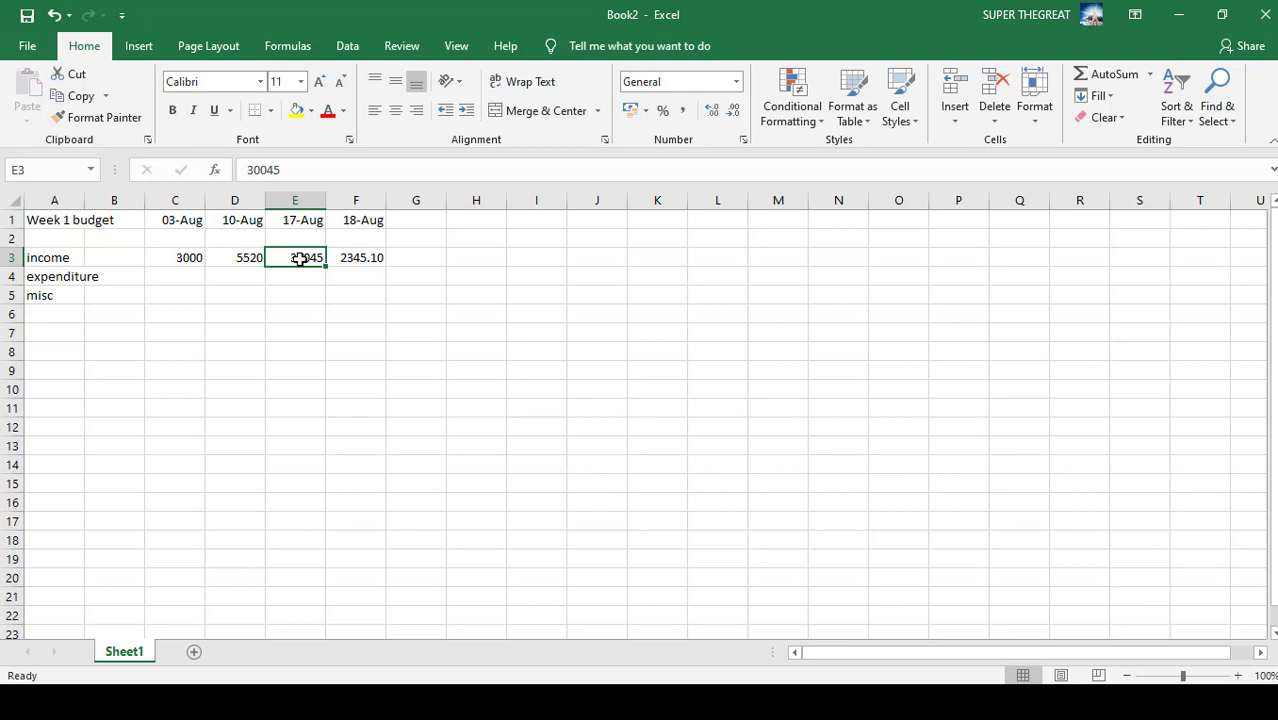
pyautogui.click(714, 111)
pyautogui.click(714, 111)
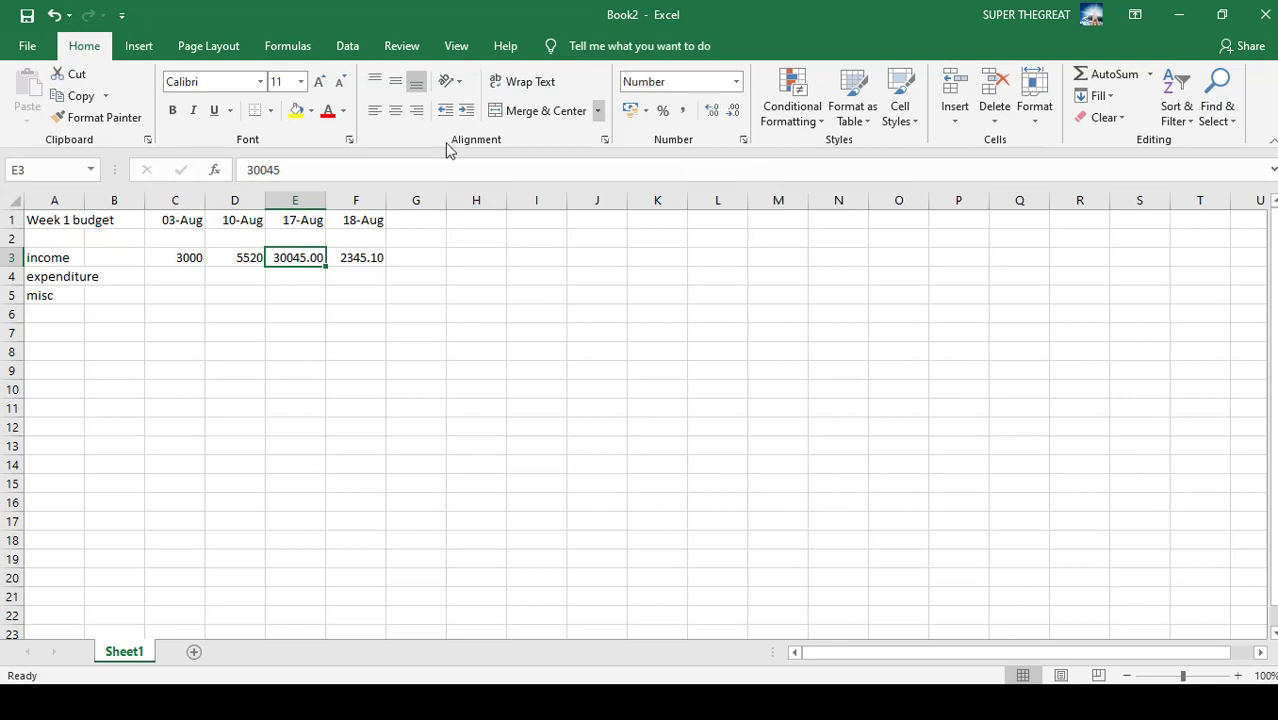
pyautogui.click(240, 252)
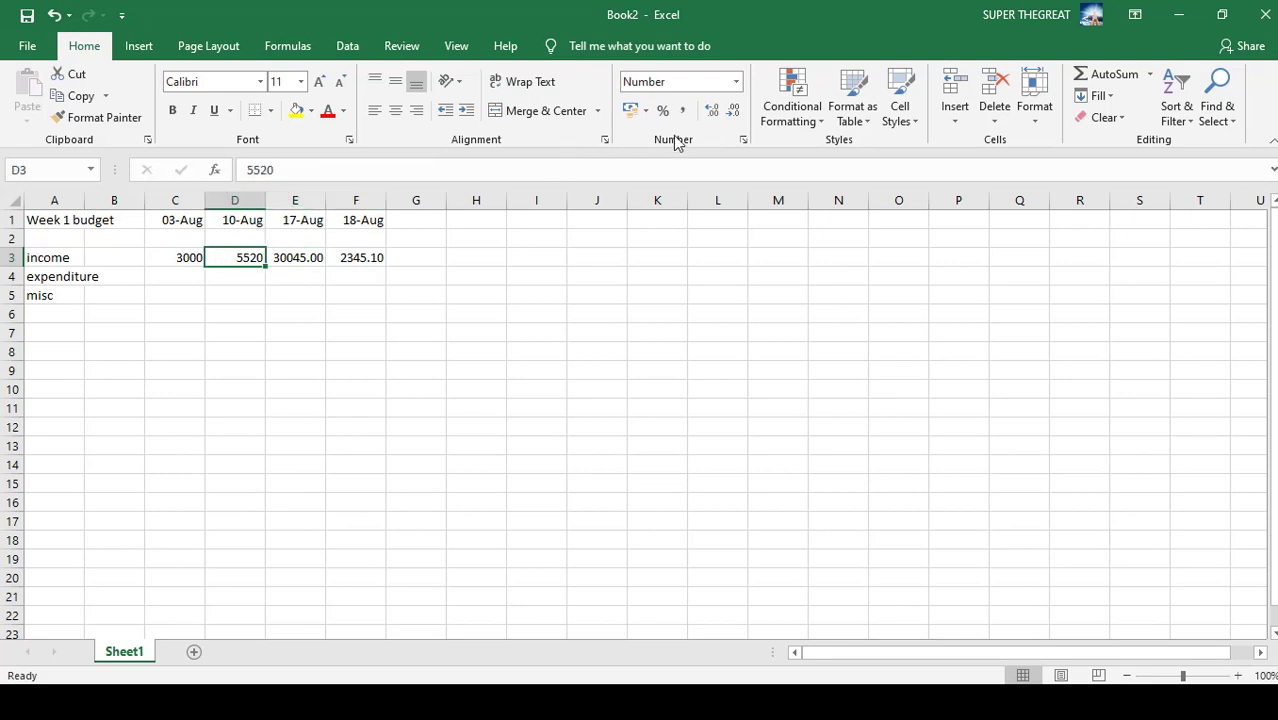
pyautogui.click(711, 112)
pyautogui.click(711, 112)
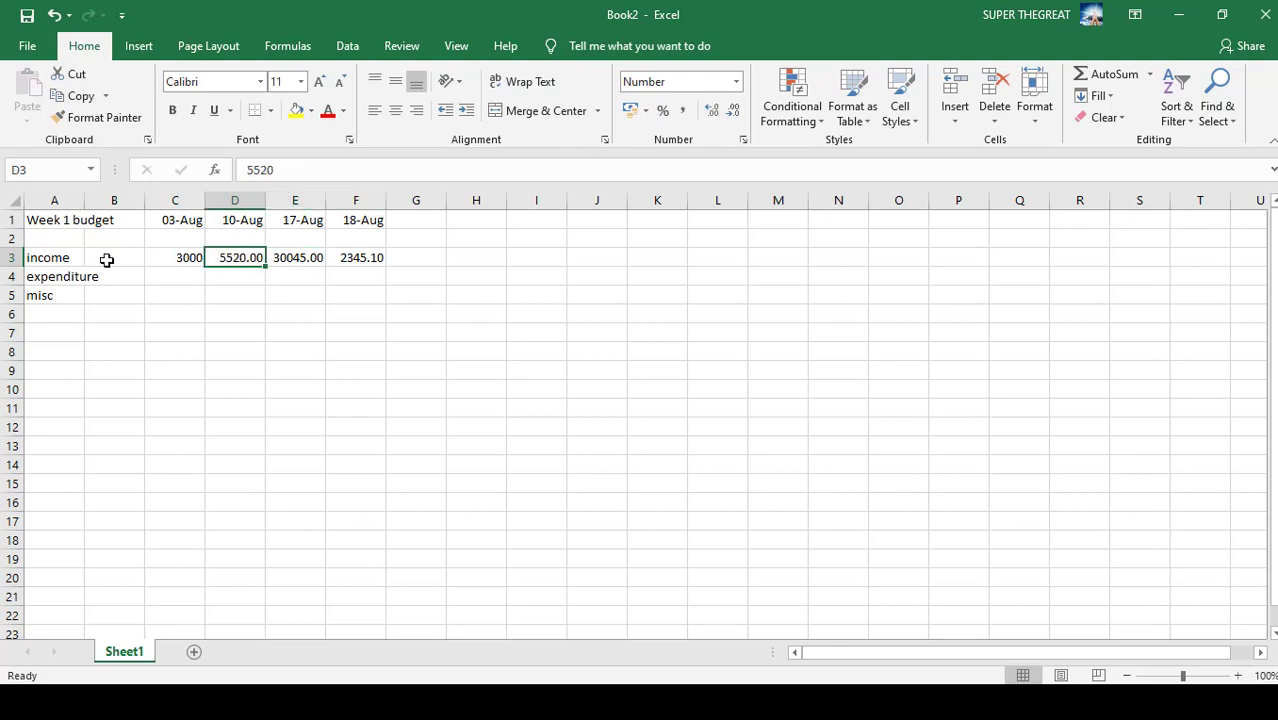
pyautogui.click(178, 262)
pyautogui.click(711, 111)
pyautogui.click(711, 111)
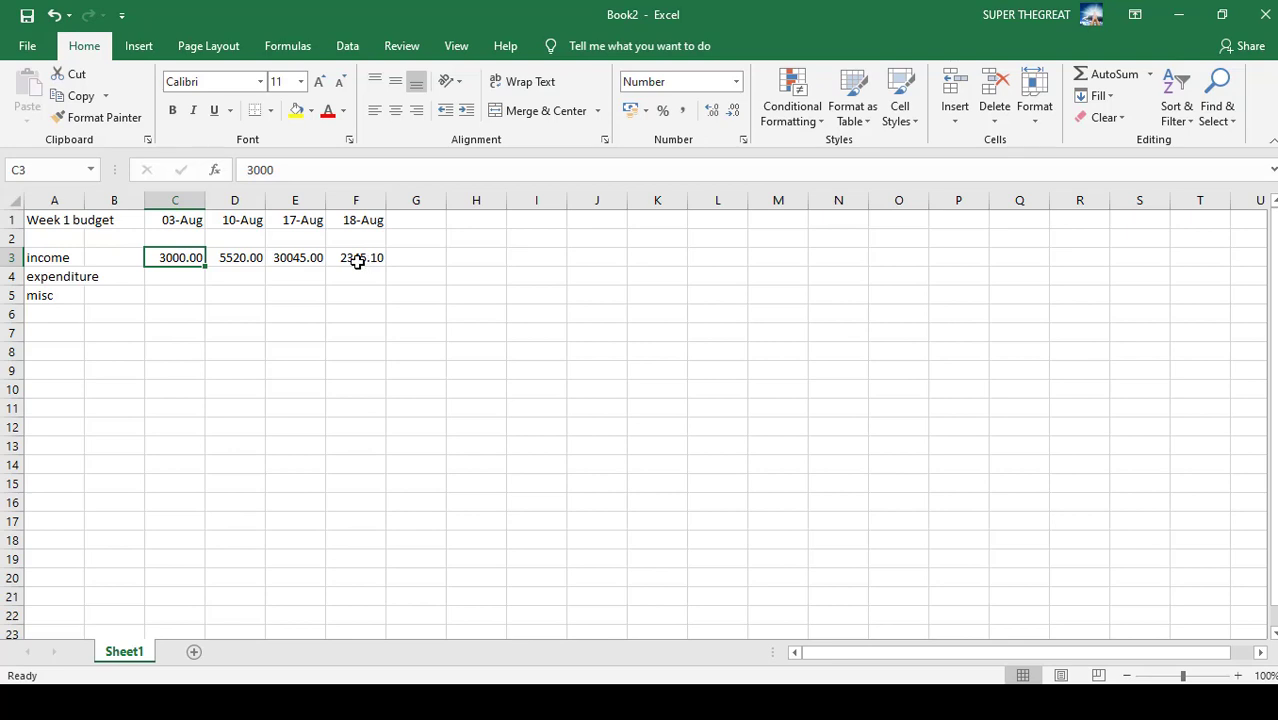
# Replace the third week's income in cell E3 with 4560
pyautogui.click(299, 256)
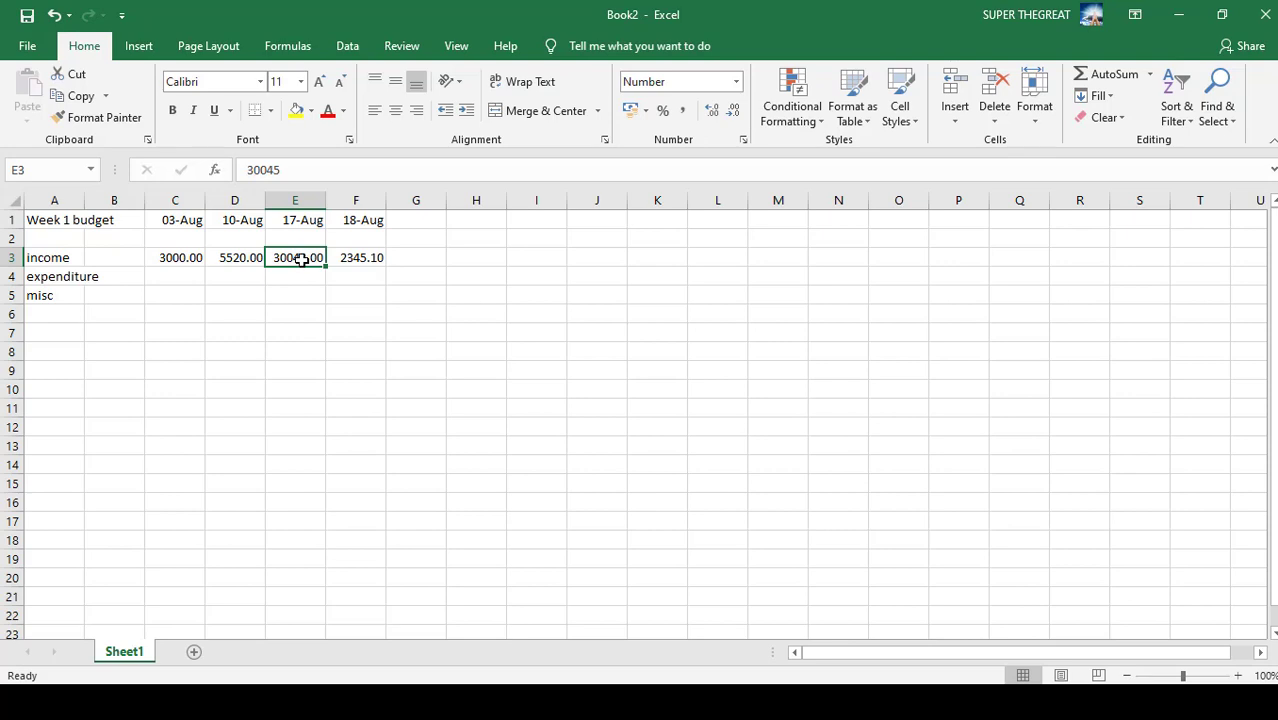
pyautogui.write('45')
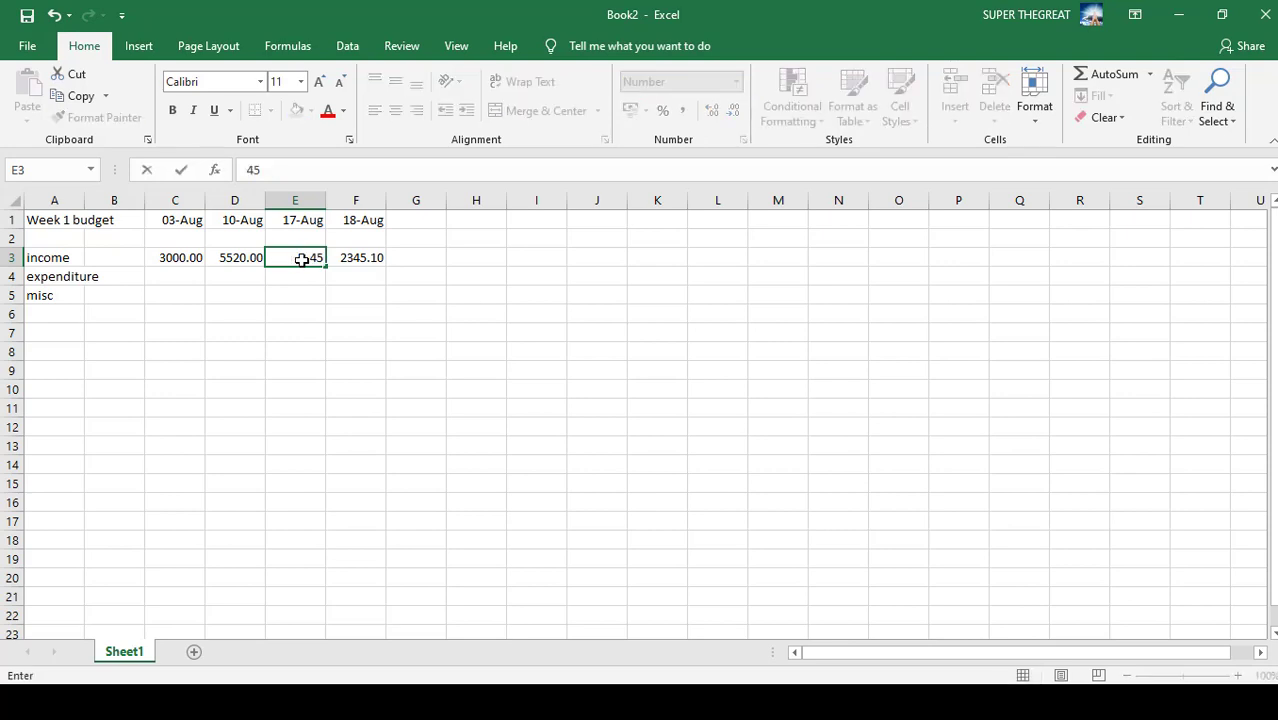
pyautogui.write('60')
pyautogui.press('Tab')
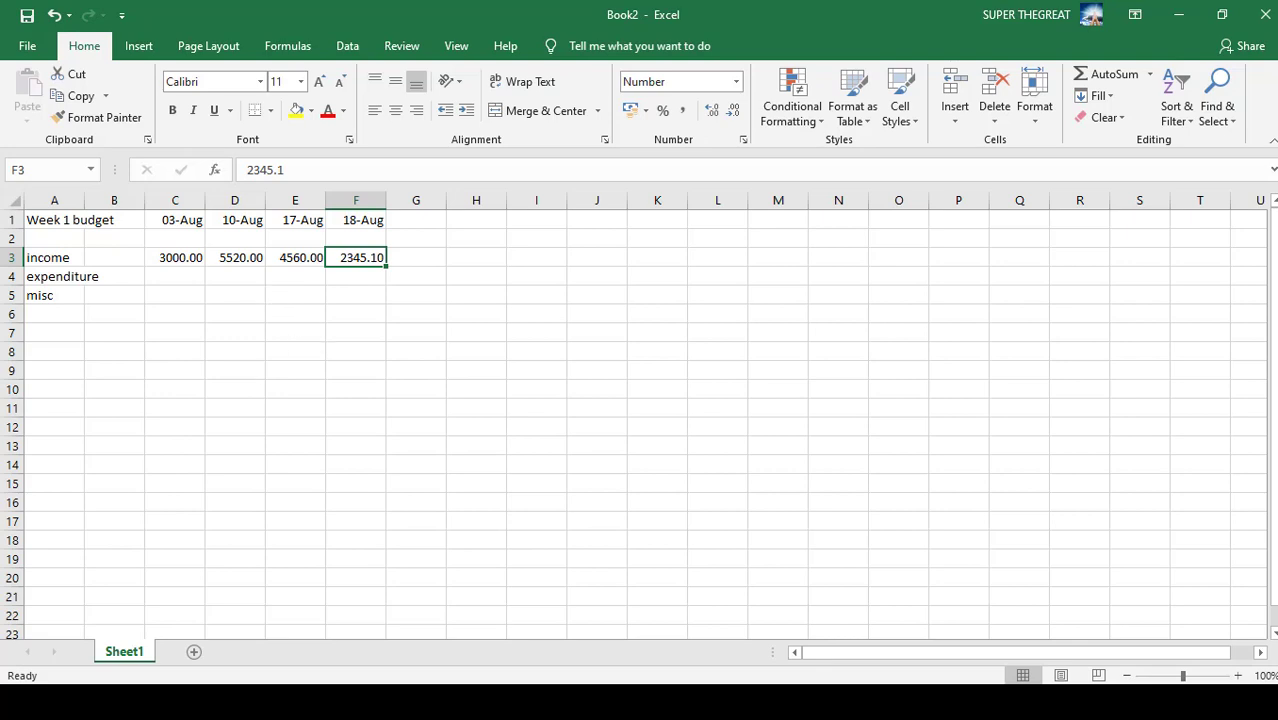
# Search Windows for "tap key" and open the web results for the suggestion "tap keyboard" in the browser
pyautogui.press('super+s')
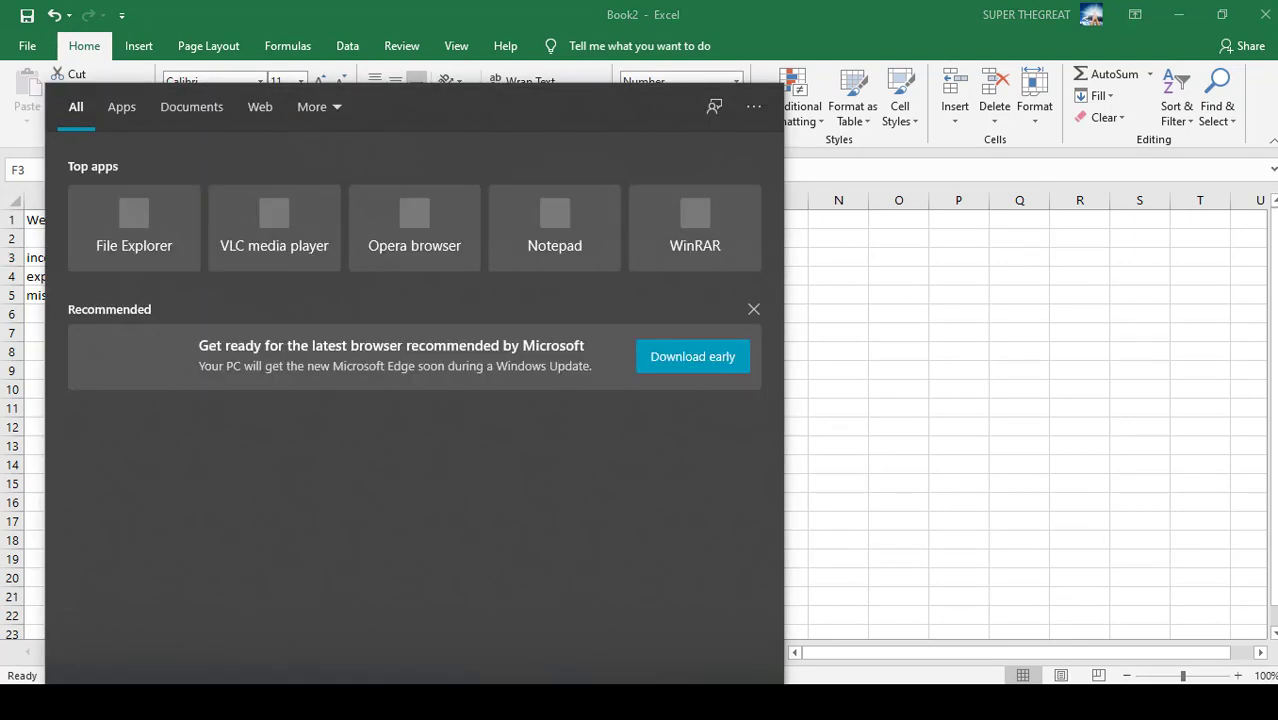
pyautogui.write('tap')
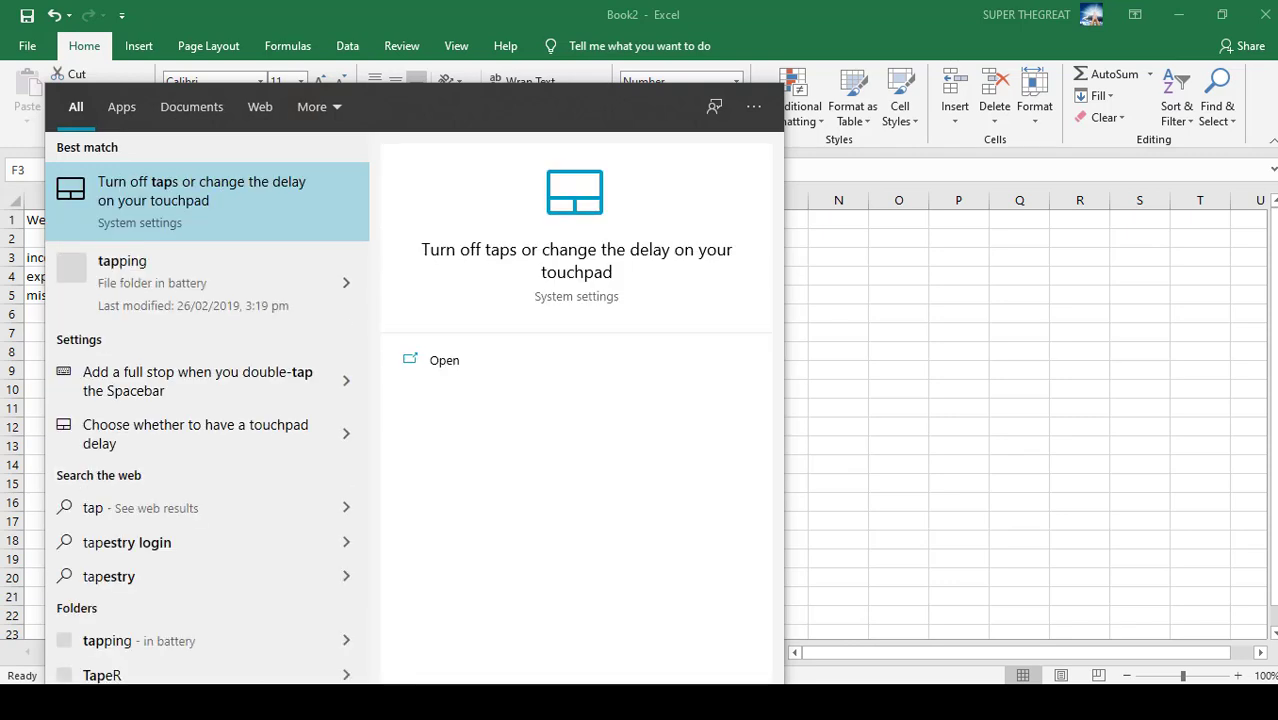
pyautogui.write(' key')
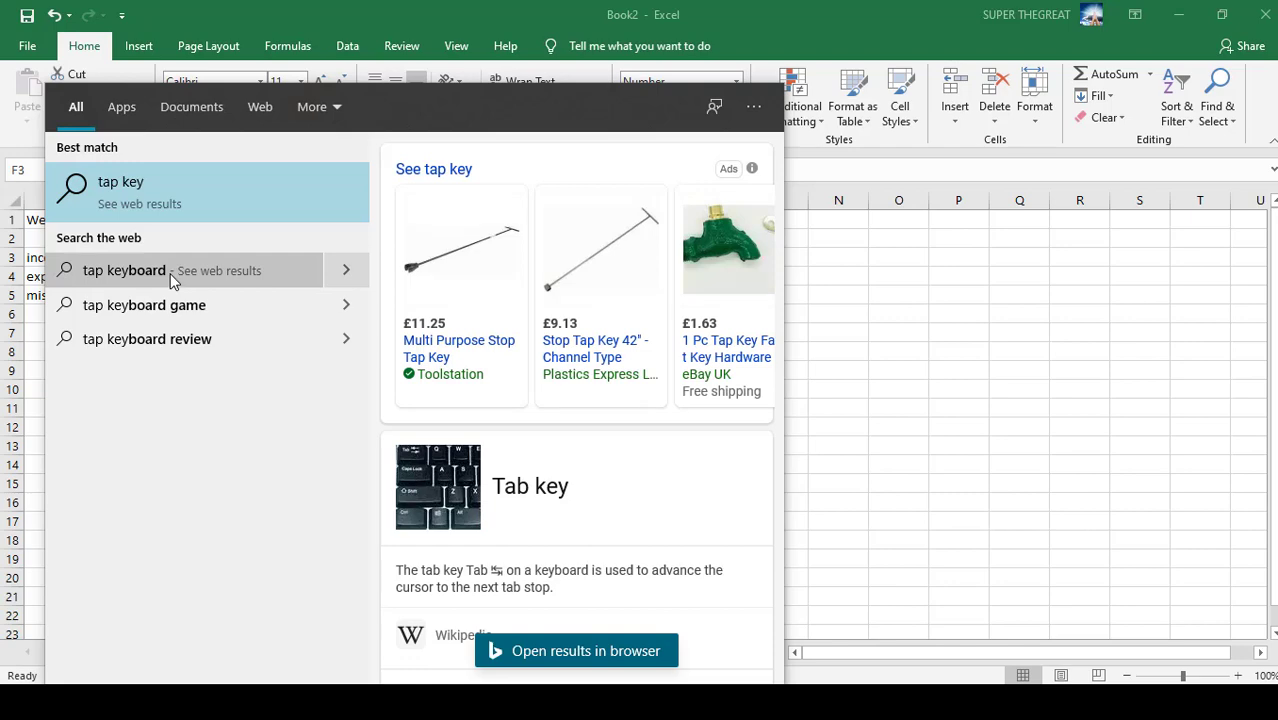
pyautogui.click(172, 280)
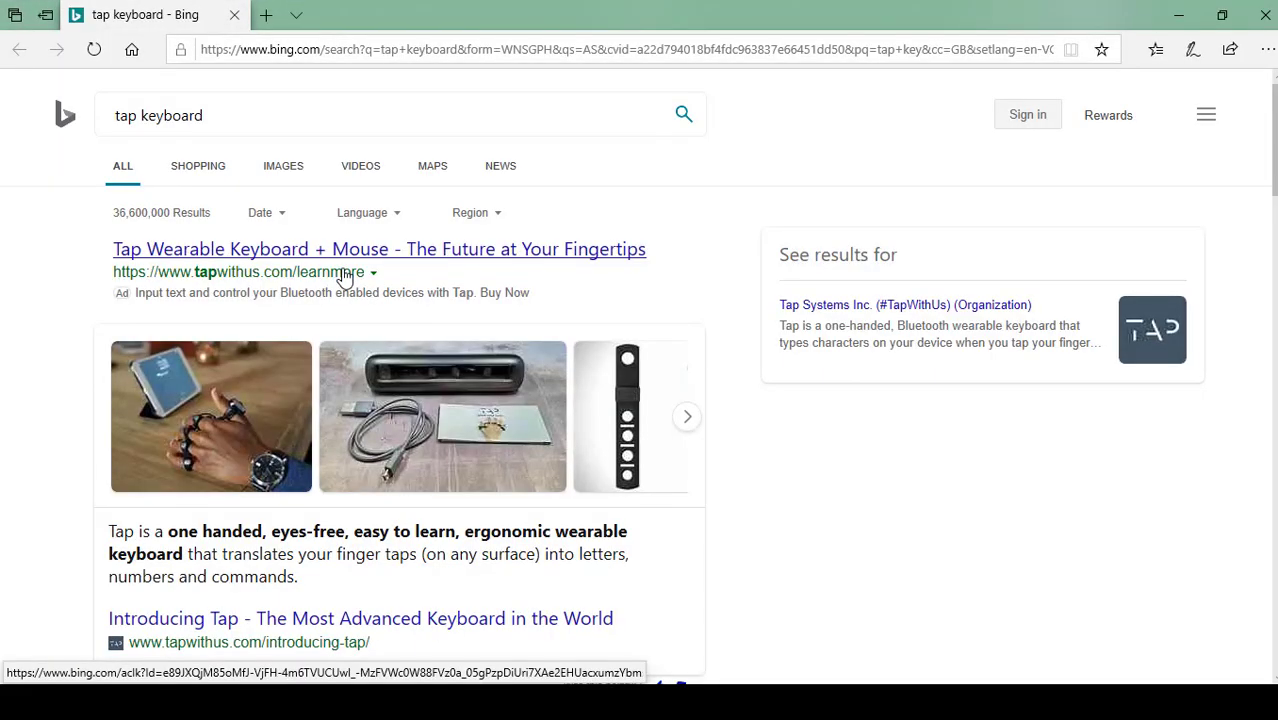
# Browse the image results for "tap keyboard" and close the browser to return to the Excel workbook
pyautogui.click(297, 205)
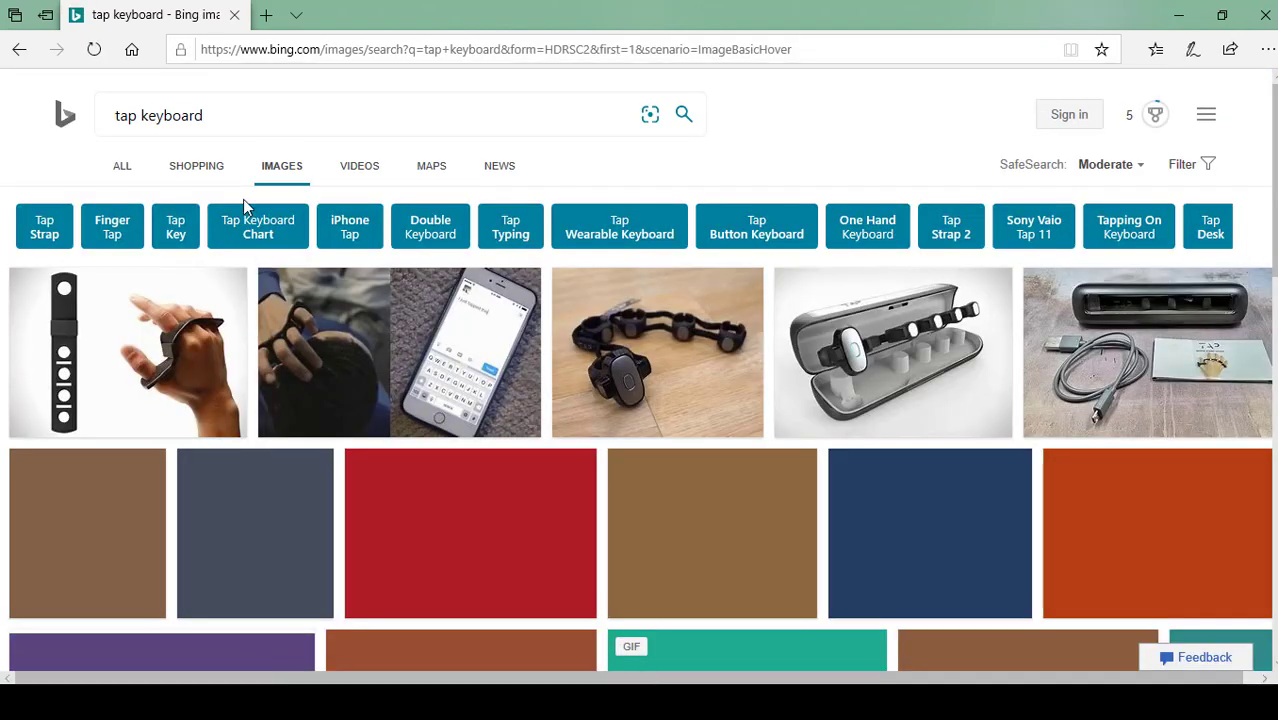
pyautogui.scroll(-5, 1264, 186)
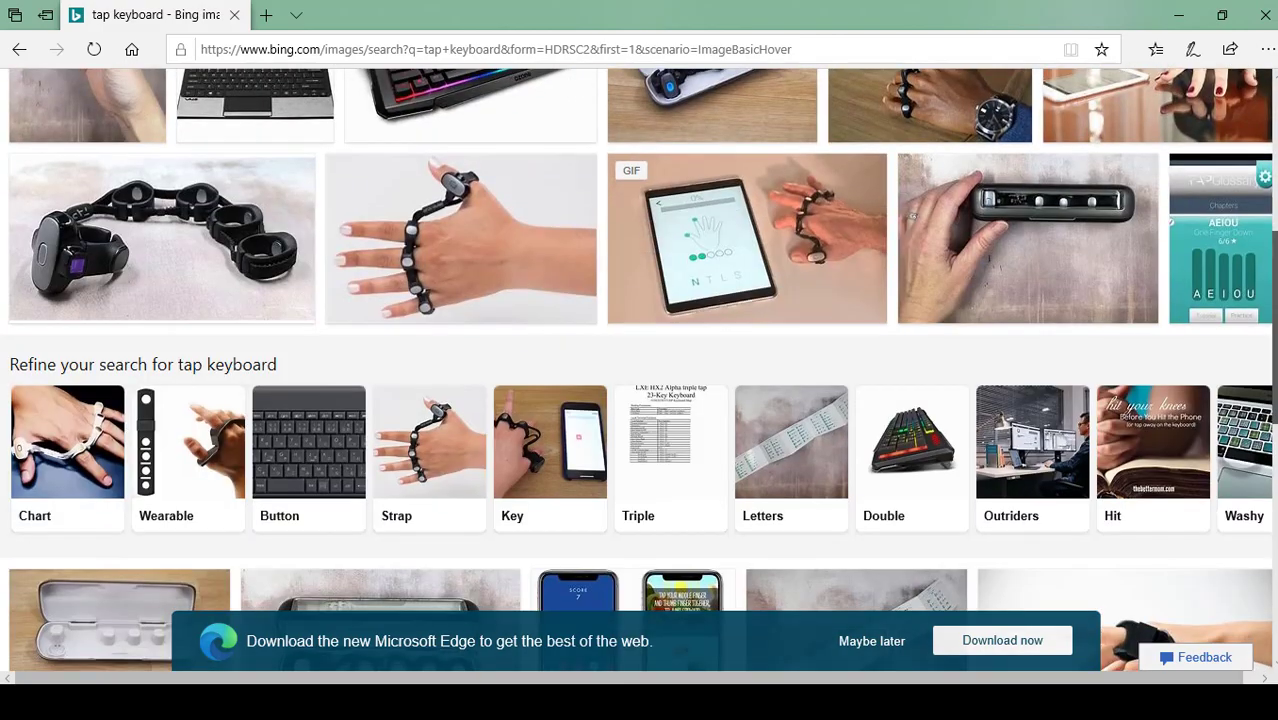
pyautogui.scroll(-5, 1240, 445)
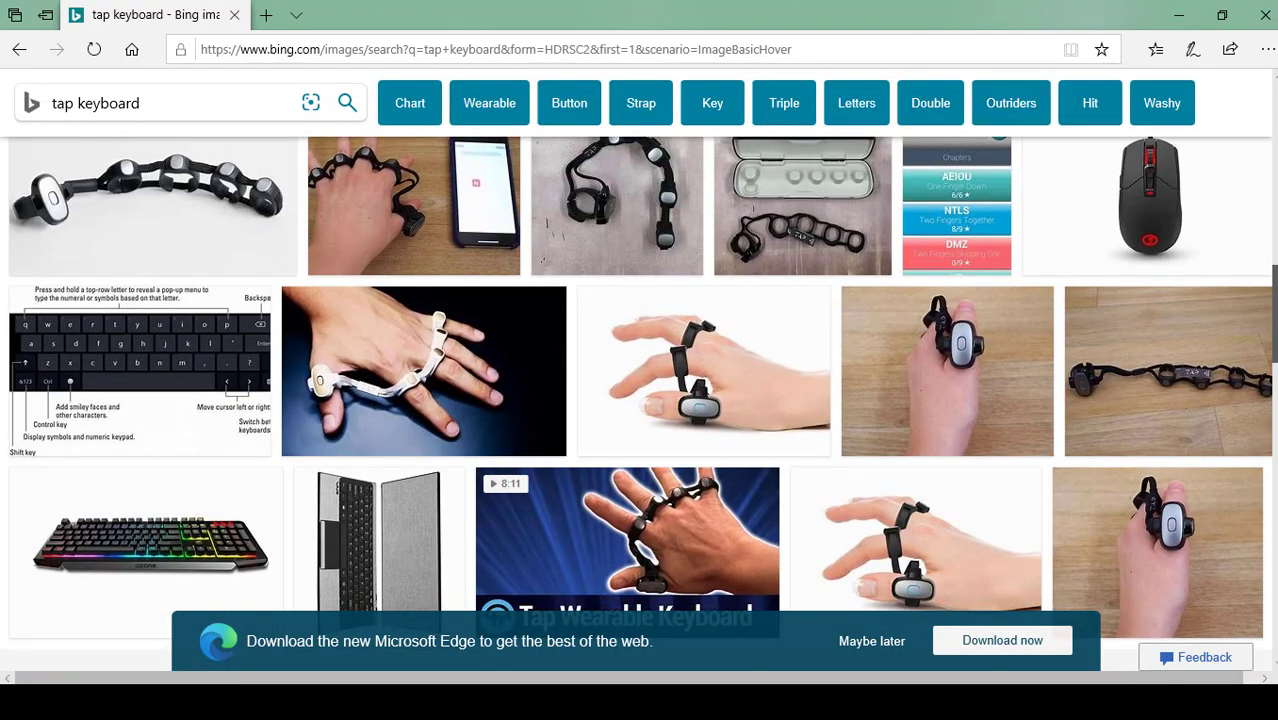
pyautogui.moveTo(1275, 314); pyautogui.dragTo(1275, 134)
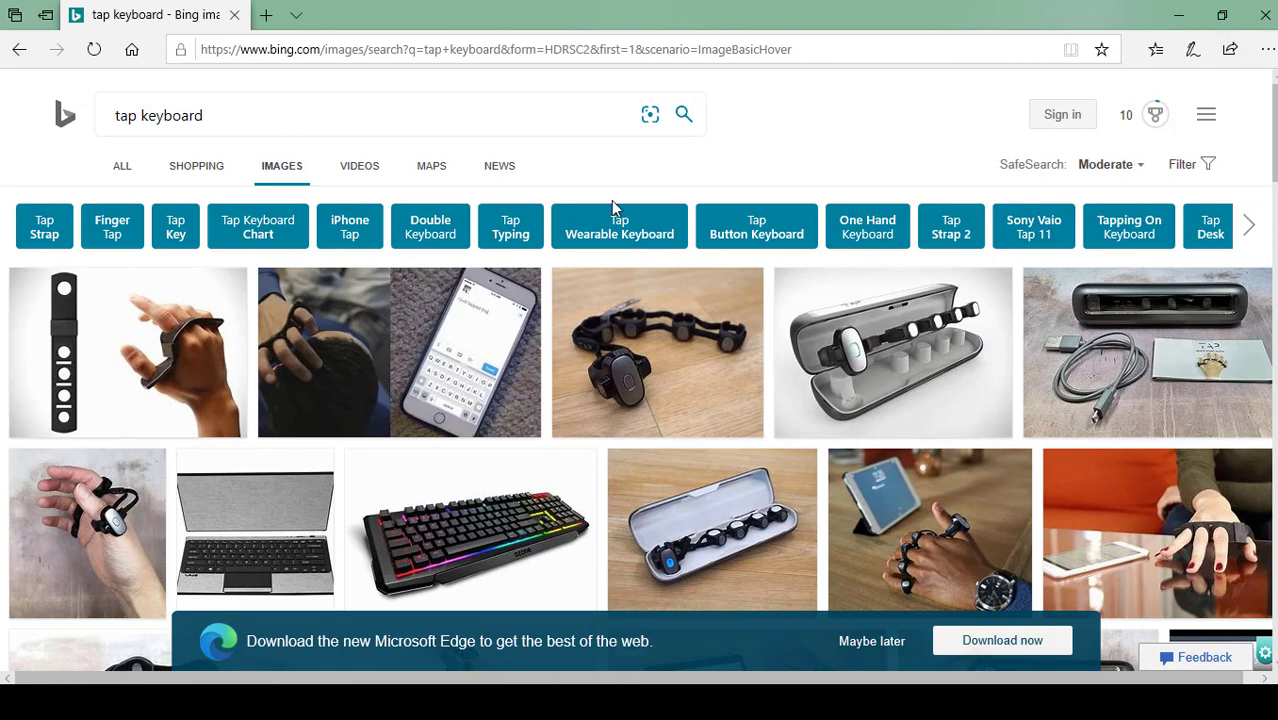
pyautogui.click(1268, 14)
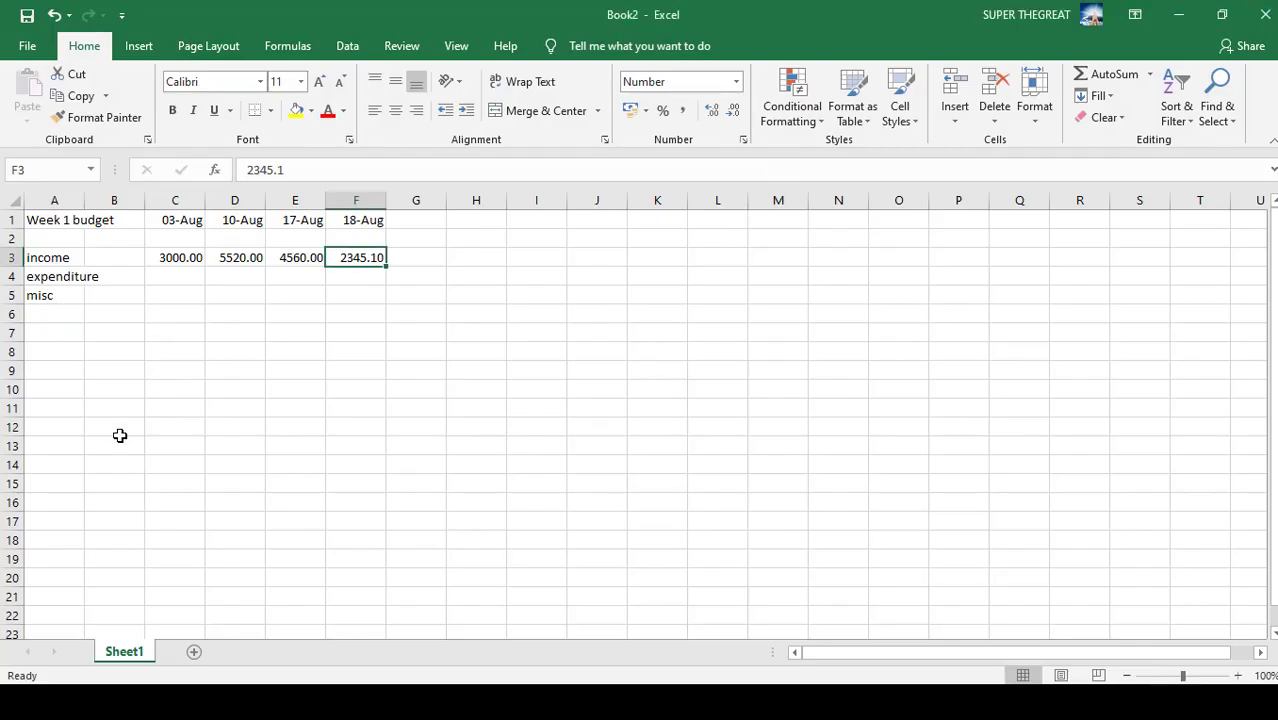
# Turn on the On-Screen Keyboard in the Windows Ease of Access keyboard settings and close the settings
pyautogui.click(130, 702)
pyautogui.write('ease')
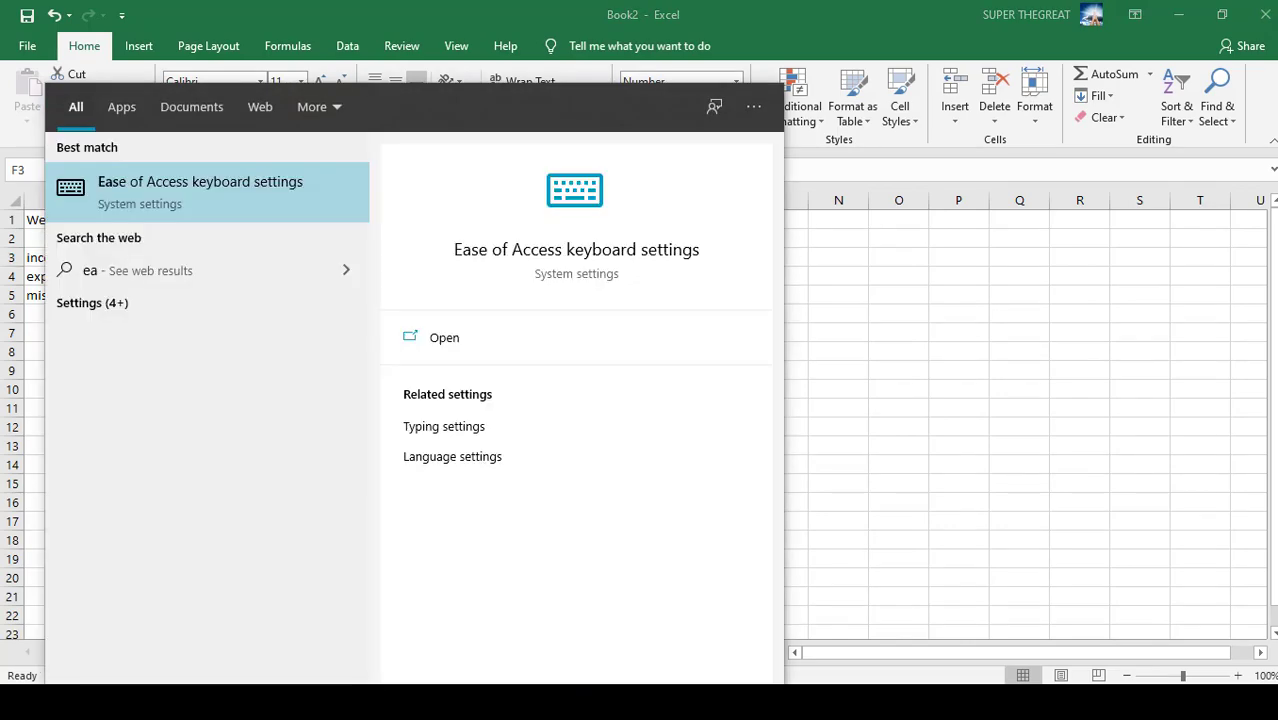
pyautogui.click(183, 195)
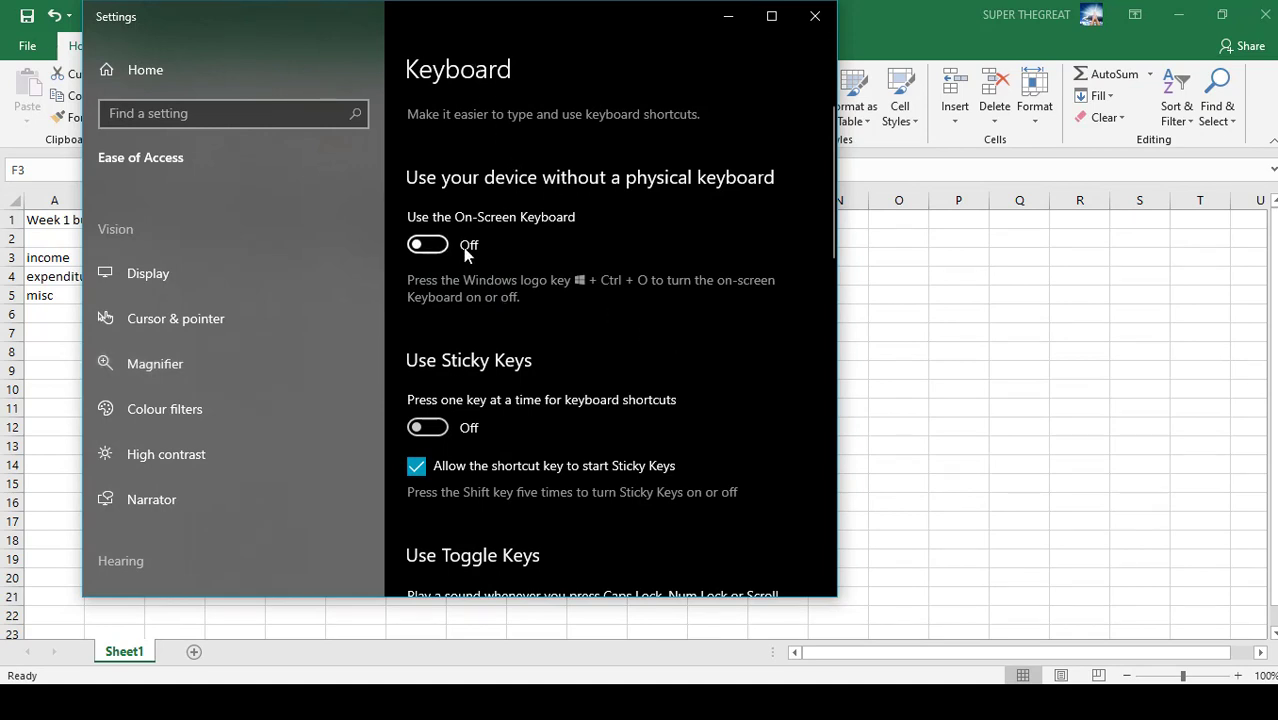
pyautogui.click(430, 245)
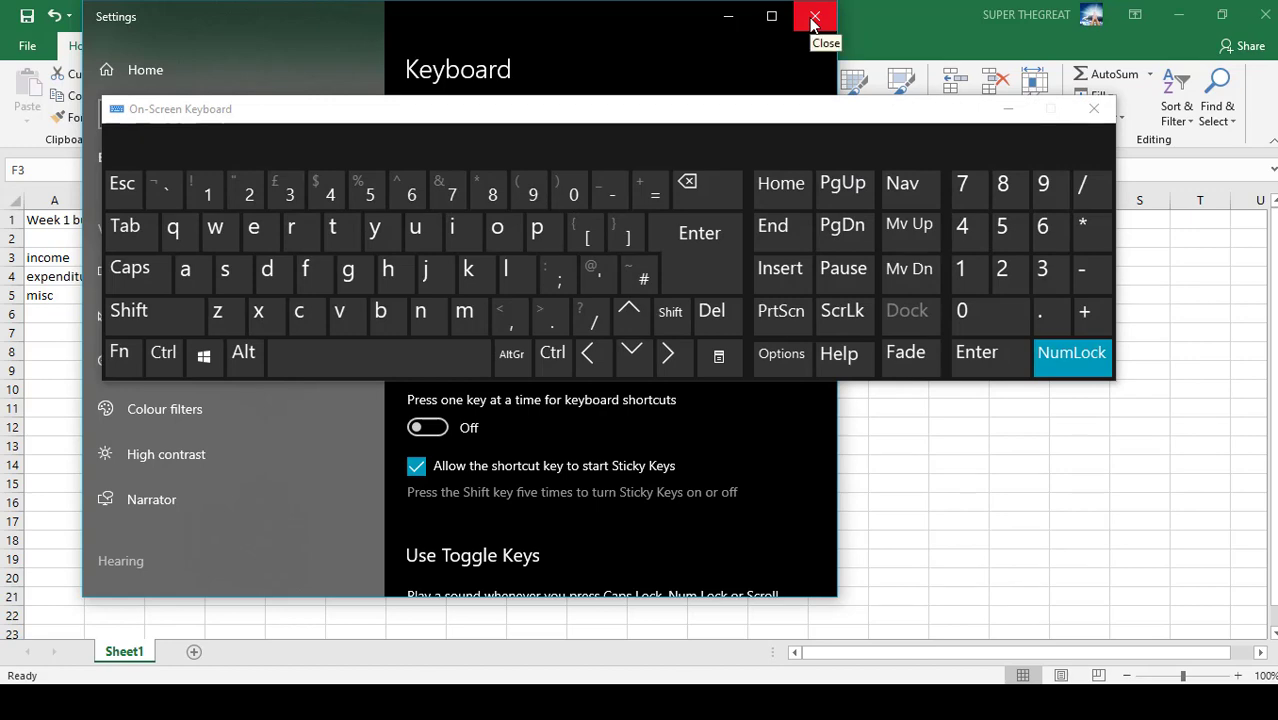
pyautogui.click(812, 22)
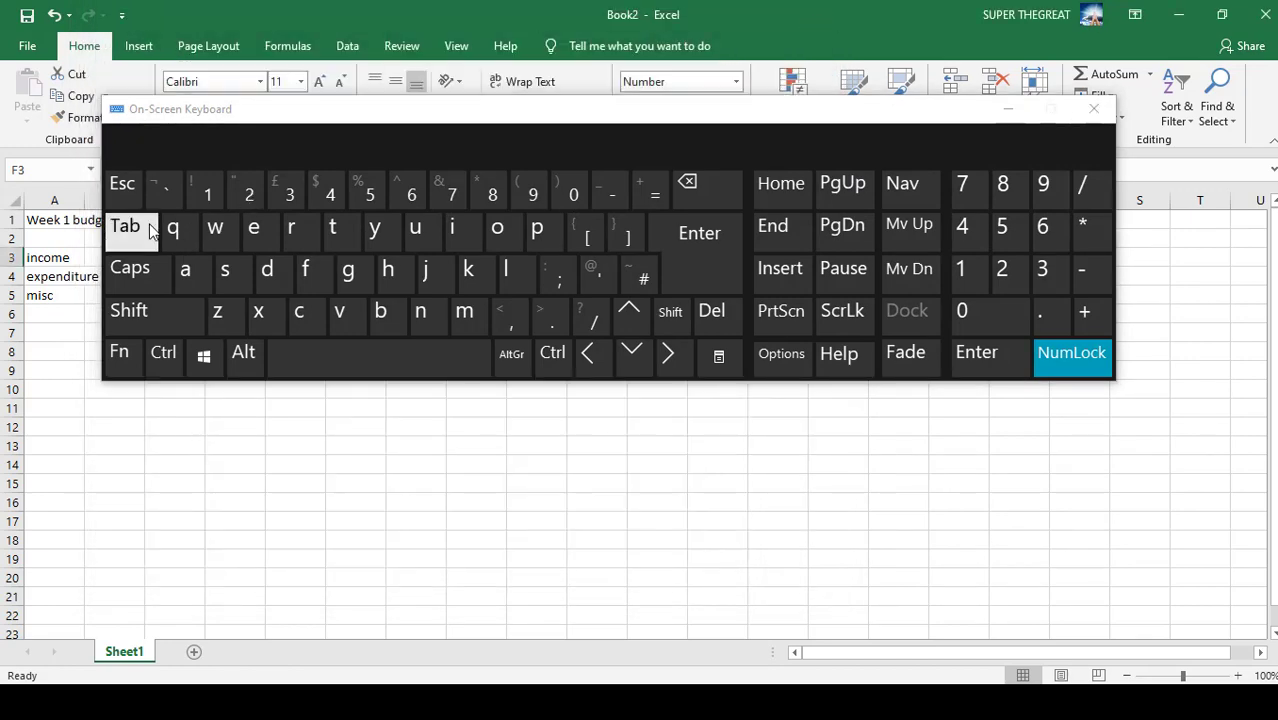
# Move from cell F3 to G3 using the on-screen keyboard, and view the keyboard's options without changing them
pyautogui.click(146, 230)
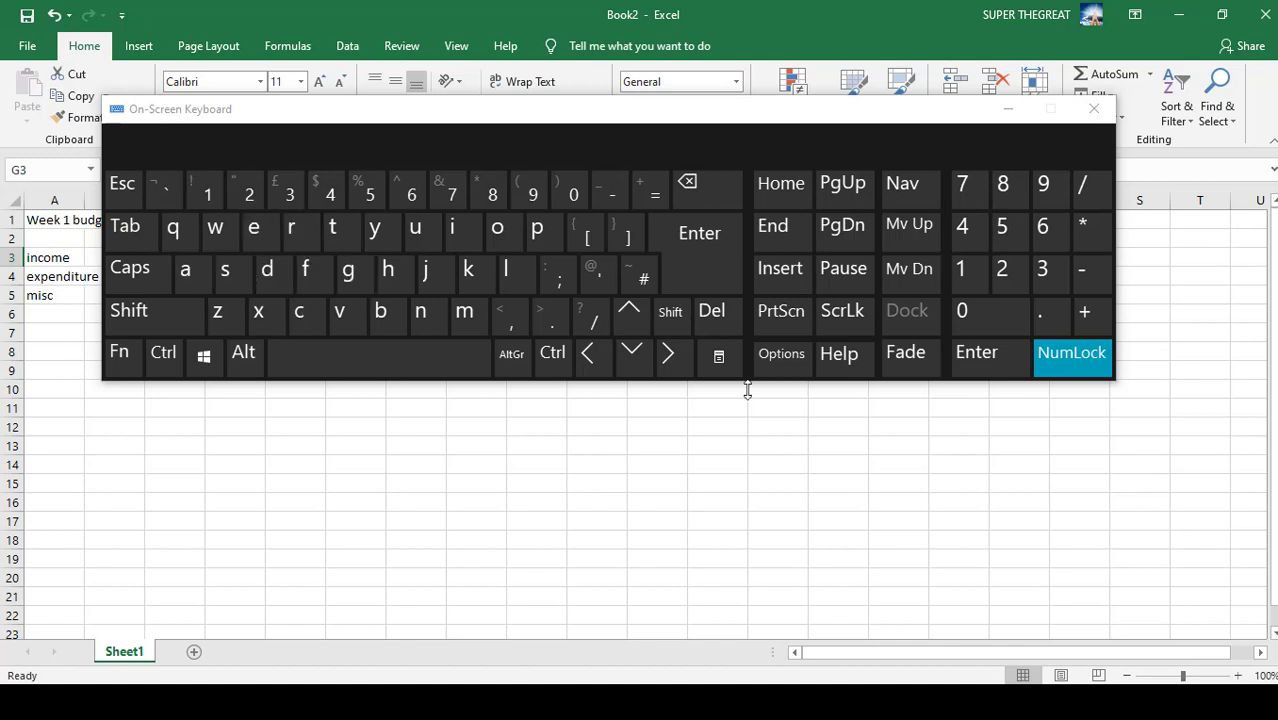
pyautogui.click(772, 362)
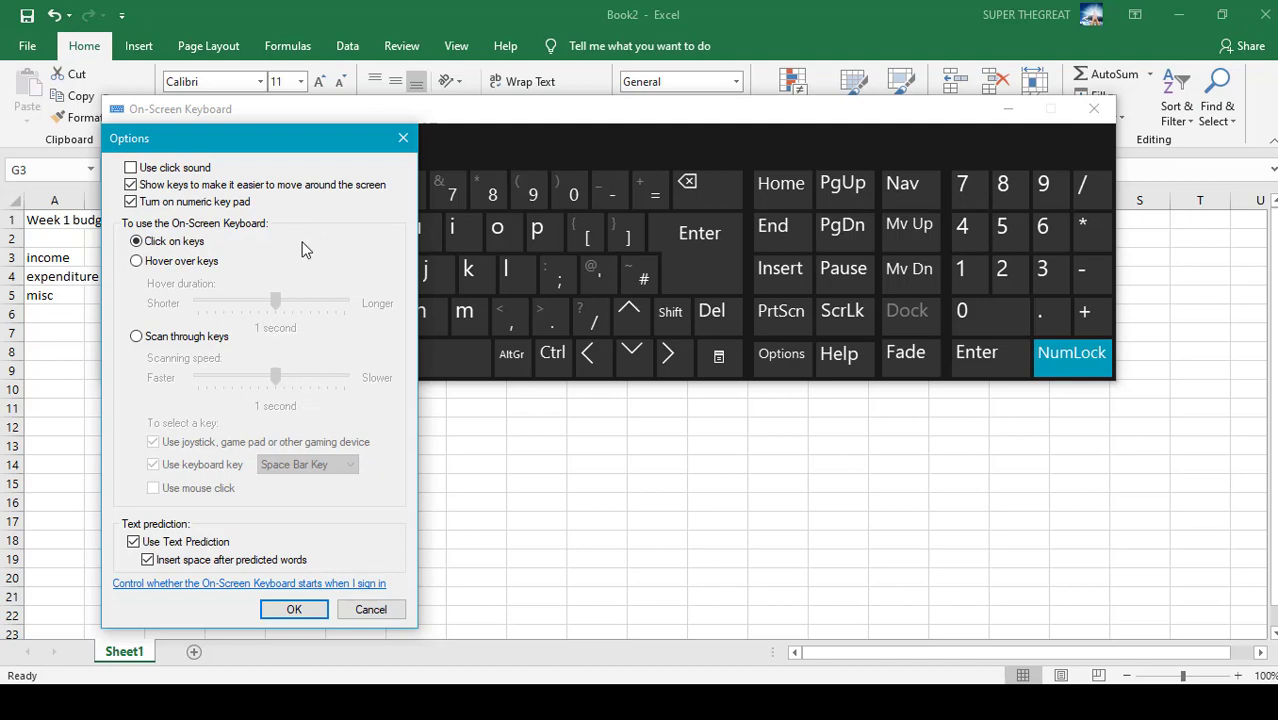
pyautogui.click(396, 140)
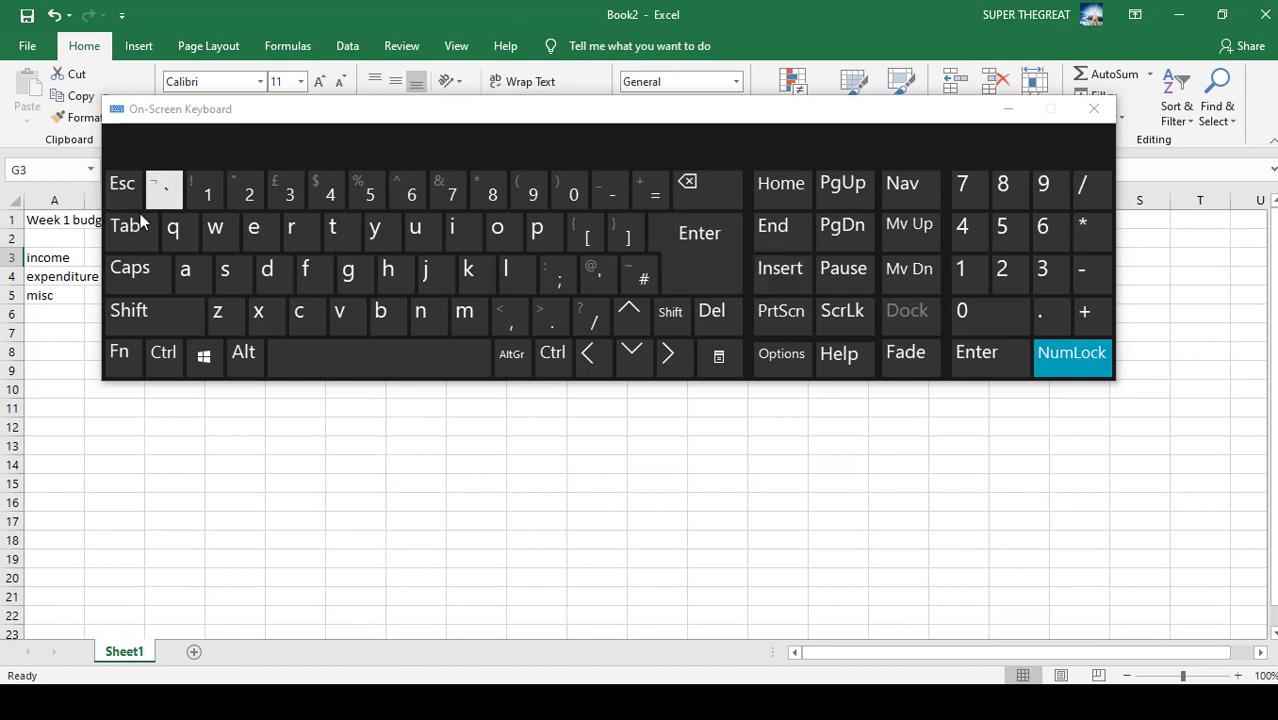
# Try the Shift, Fn and Alt modifiers on the on-screen keyboard
pyautogui.click(131, 316)
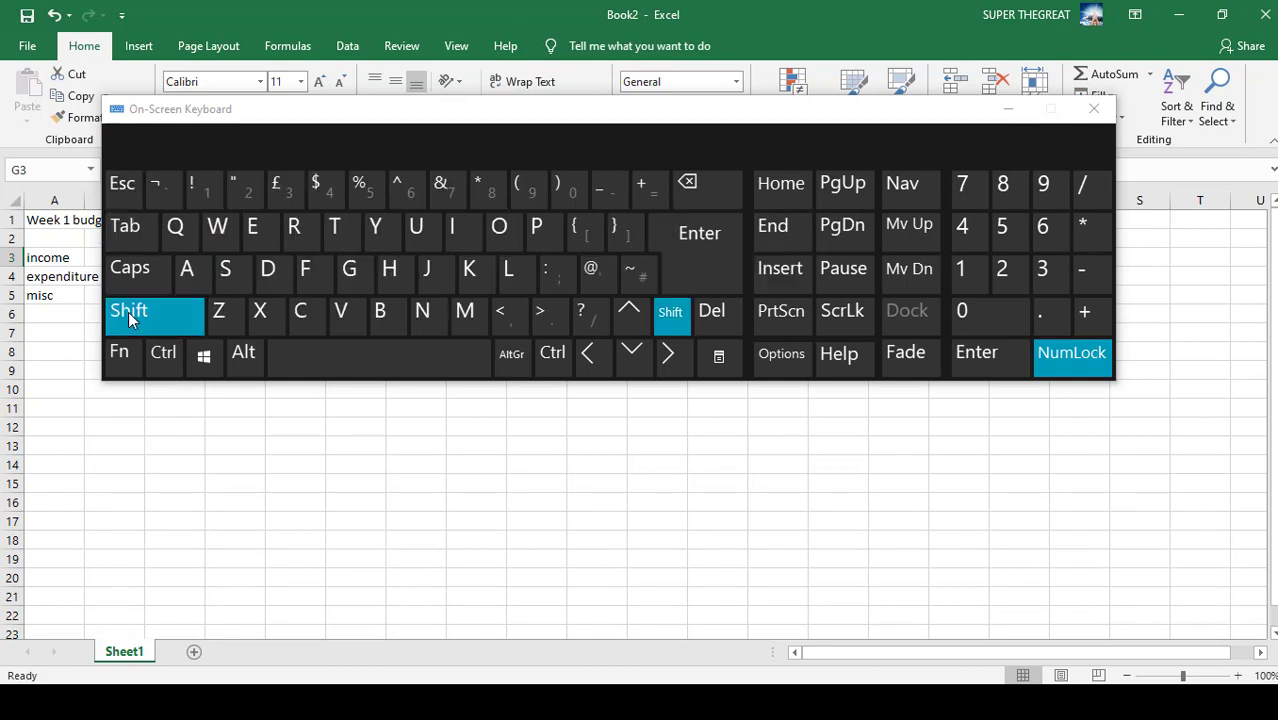
pyautogui.click(133, 318)
pyautogui.click(129, 313)
pyautogui.click(121, 352)
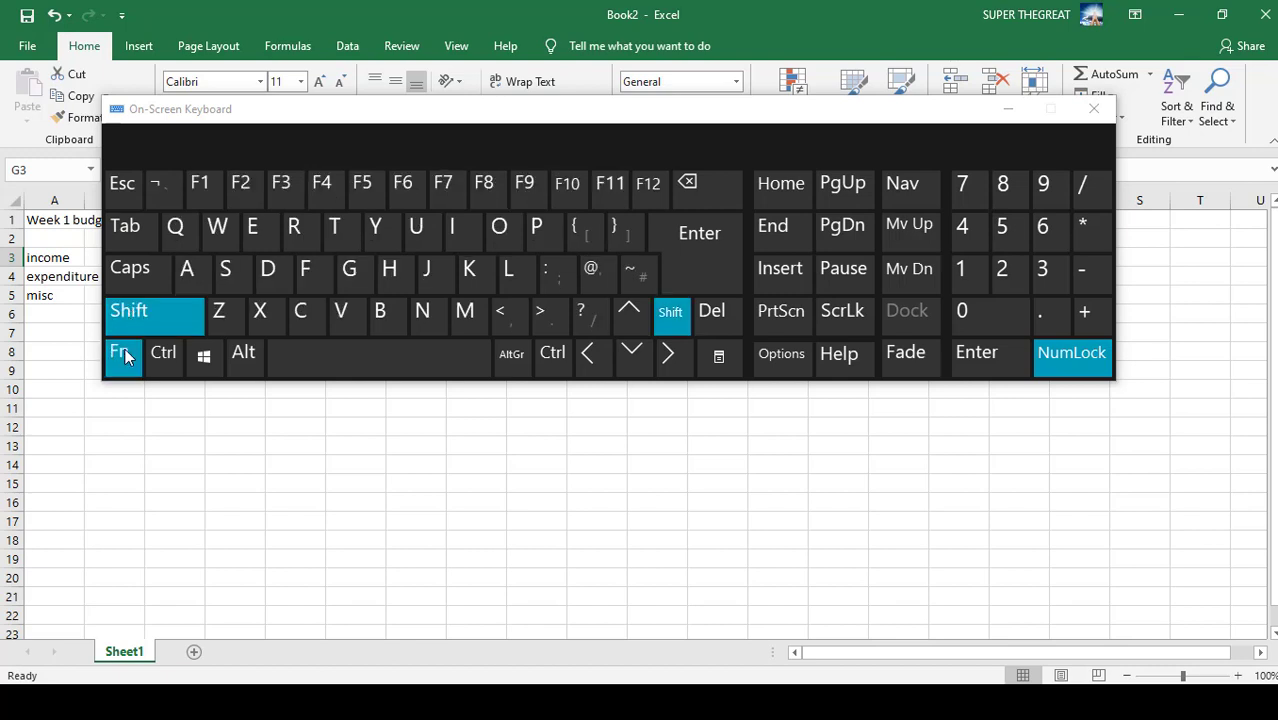
pyautogui.click(241, 357)
pyautogui.click(241, 357)
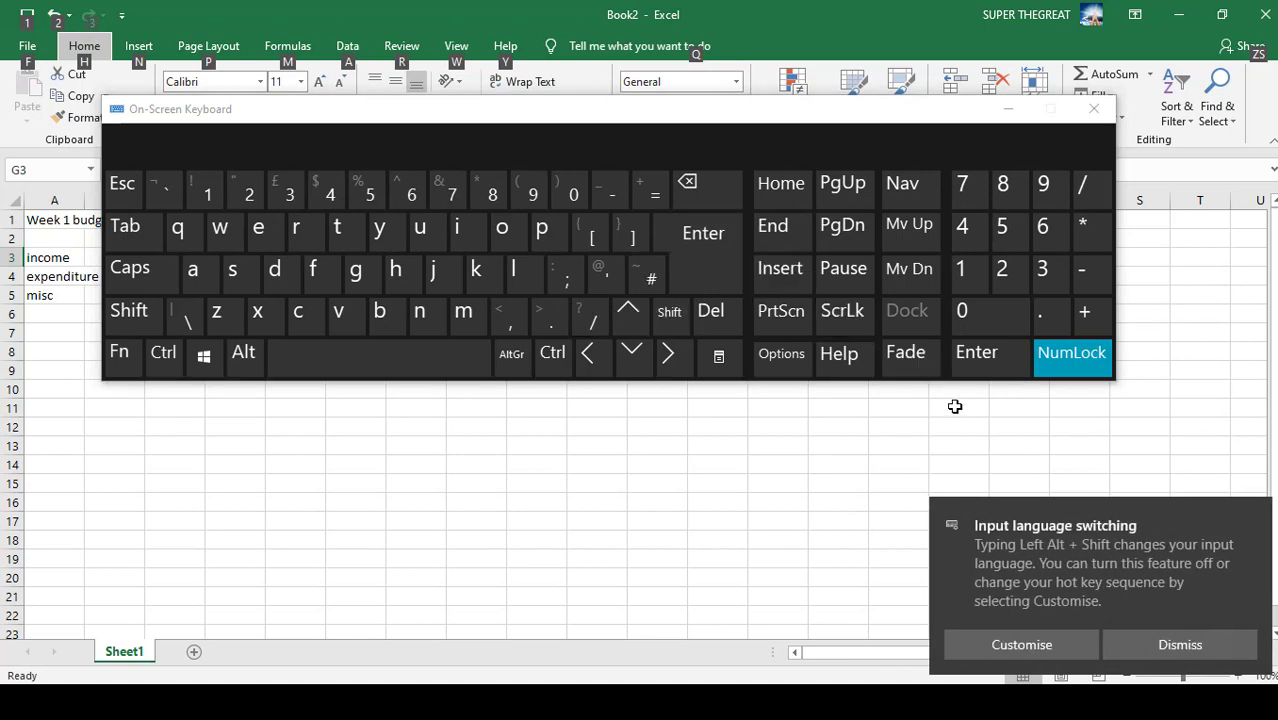
# Dismiss the input language switching notification and close the On-Screen Keyboard
pyautogui.click(1181, 646)
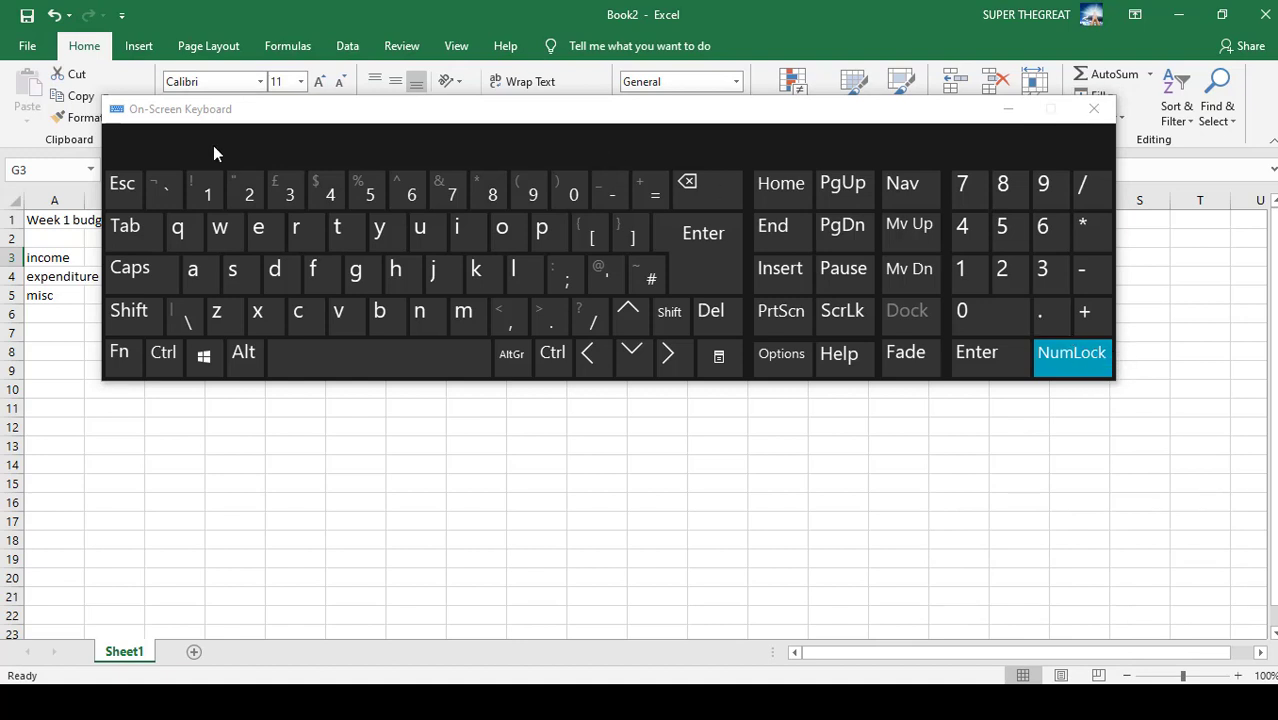
pyautogui.click(1092, 110)
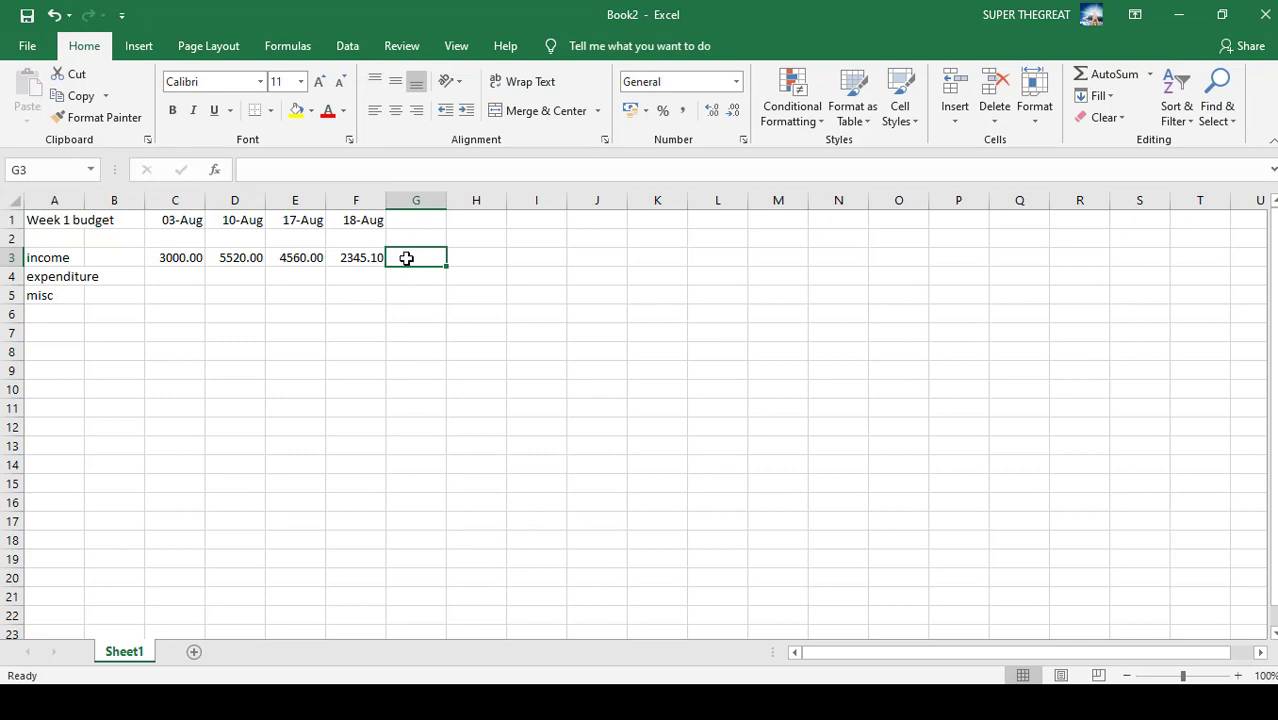
# Move between the income cells in row 3, going from E3 to F3 and cell by cell from C3 to F3
pyautogui.click(358, 258)
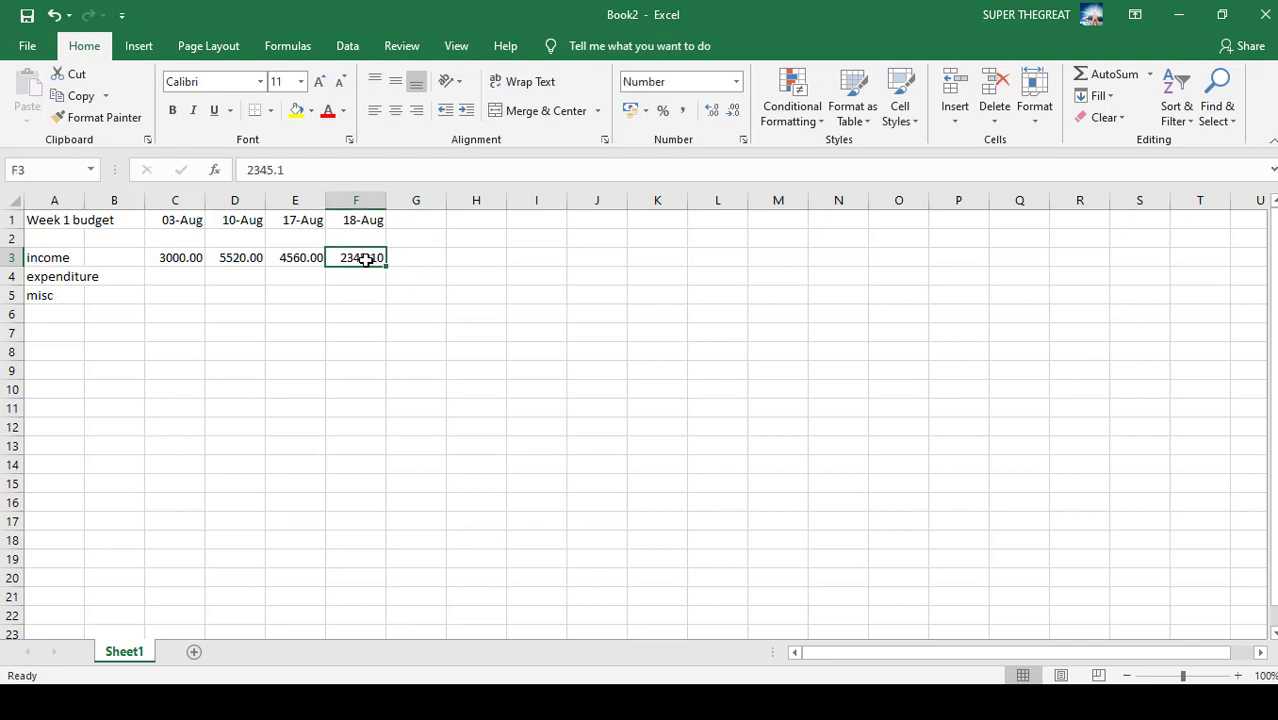
pyautogui.click(300, 258)
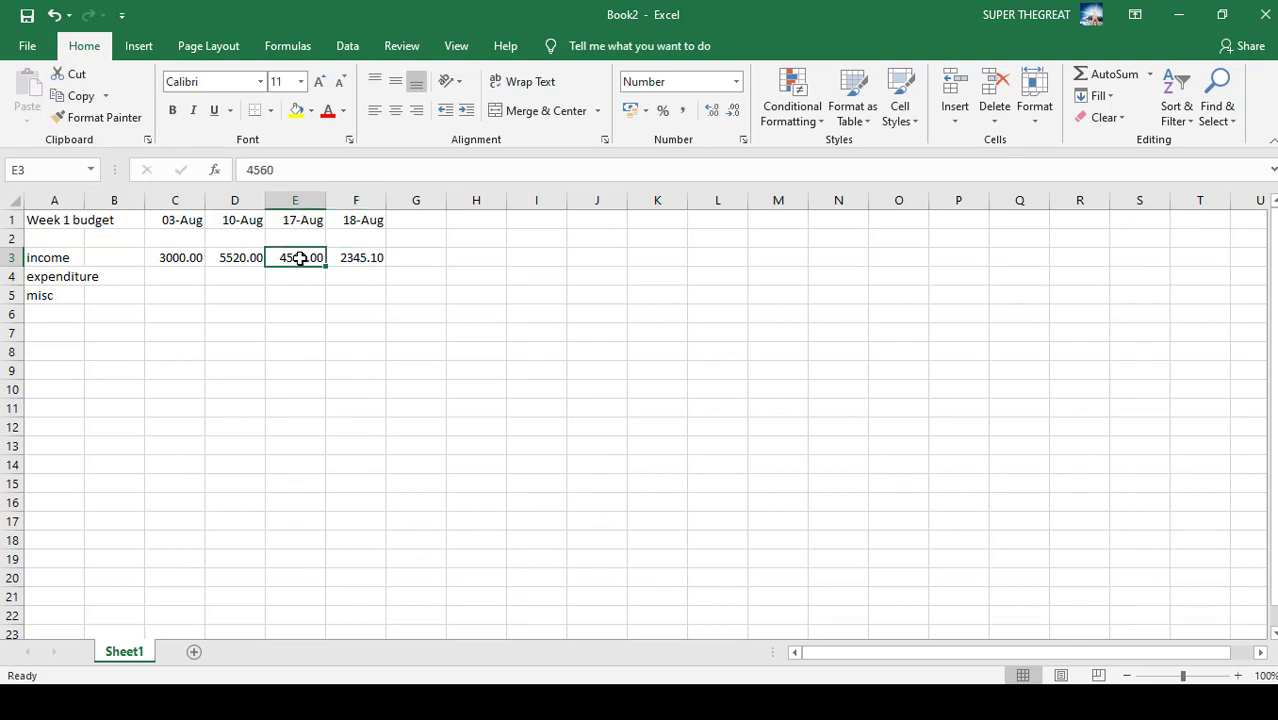
pyautogui.press('Right')
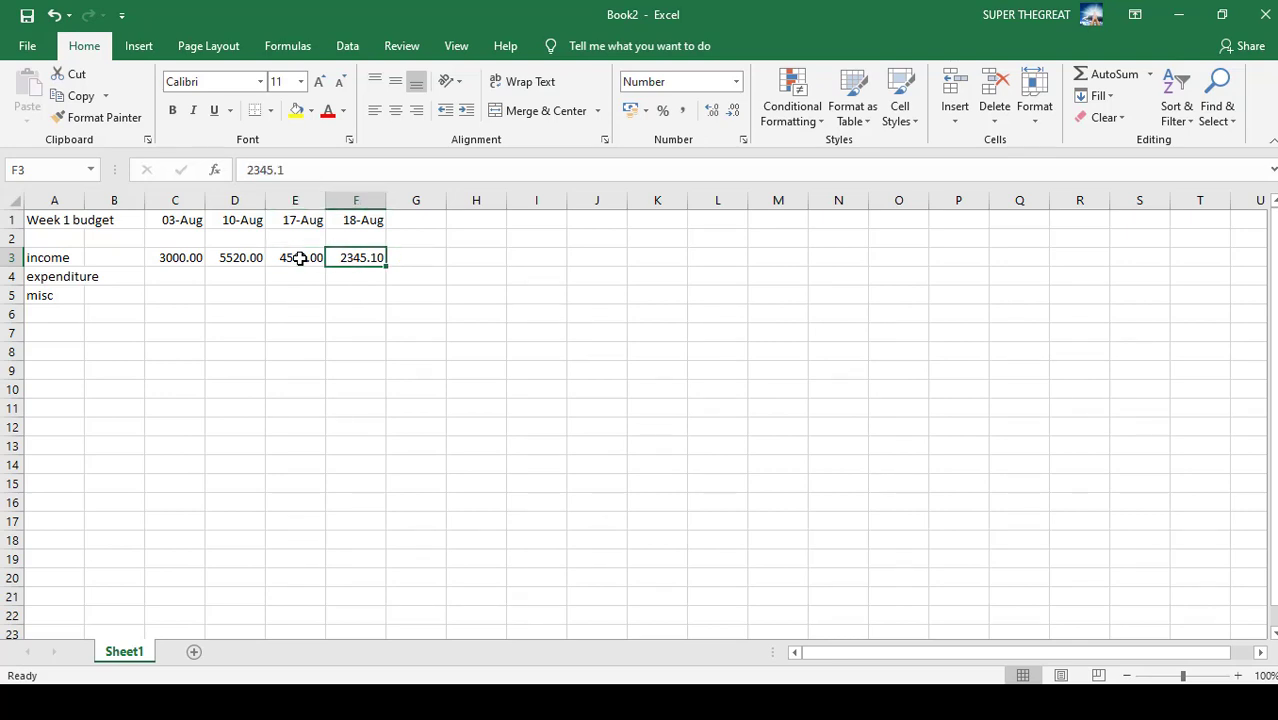
pyautogui.click(177, 257)
pyautogui.press('Right')
pyautogui.press('Right')
pyautogui.press('Right')
# Move cell by cell across the dates from C1 to F1, and across the incomes from C3 to F3
pyautogui.click(178, 220)
pyautogui.press('Right')
pyautogui.press('Right')
pyautogui.press('Right')
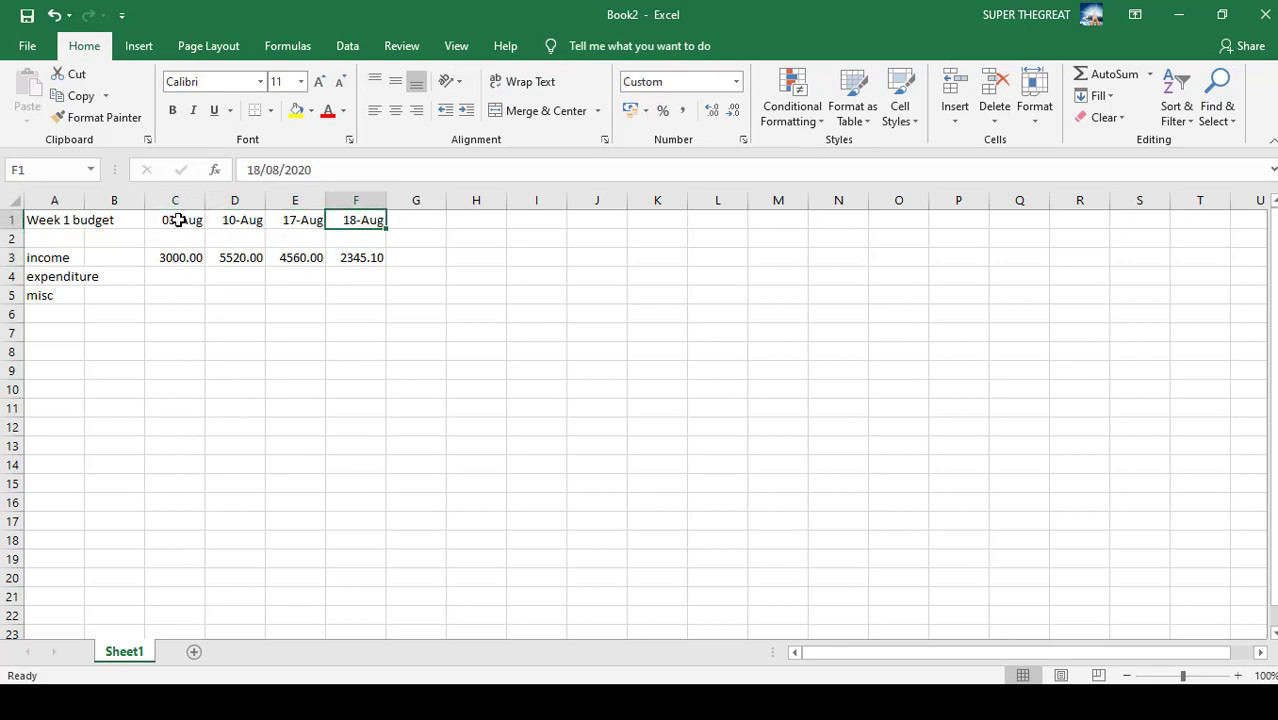
pyautogui.click(169, 262)
pyautogui.press('Right')
pyautogui.press('Right')
pyautogui.press('Right')
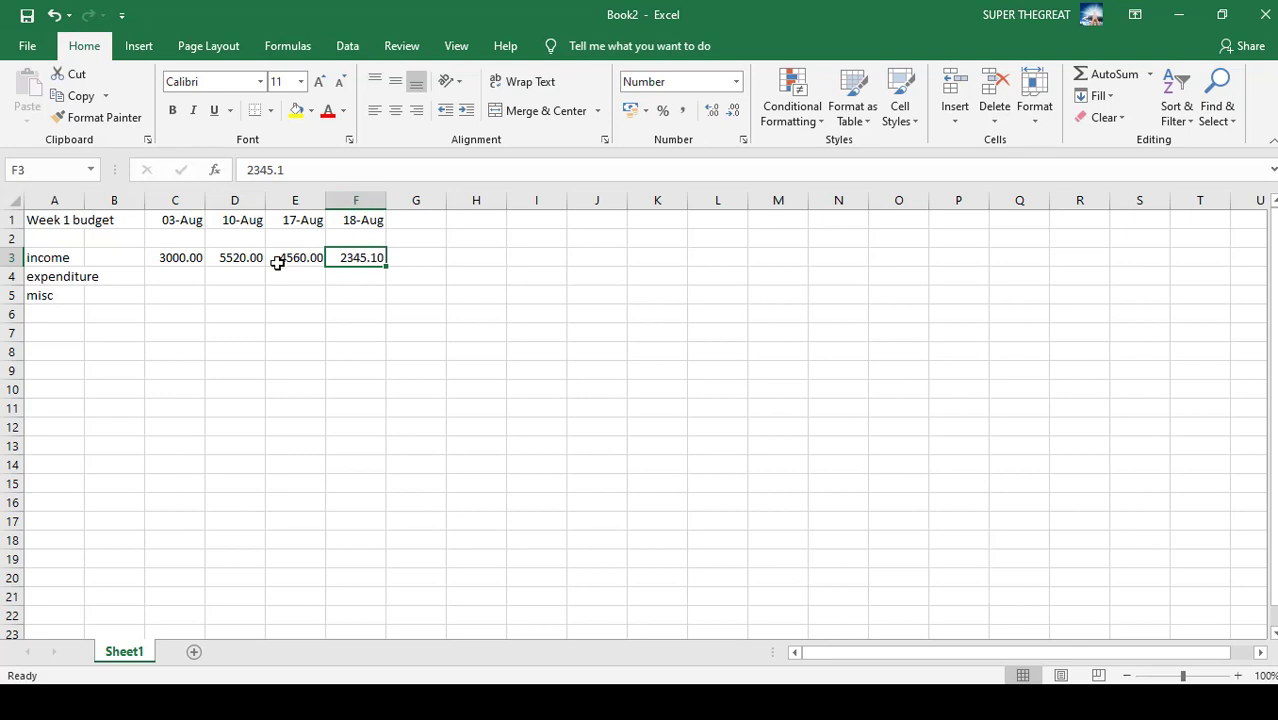
# Select cell C4, the expenditure entry for 03-Aug
pyautogui.click(174, 276)
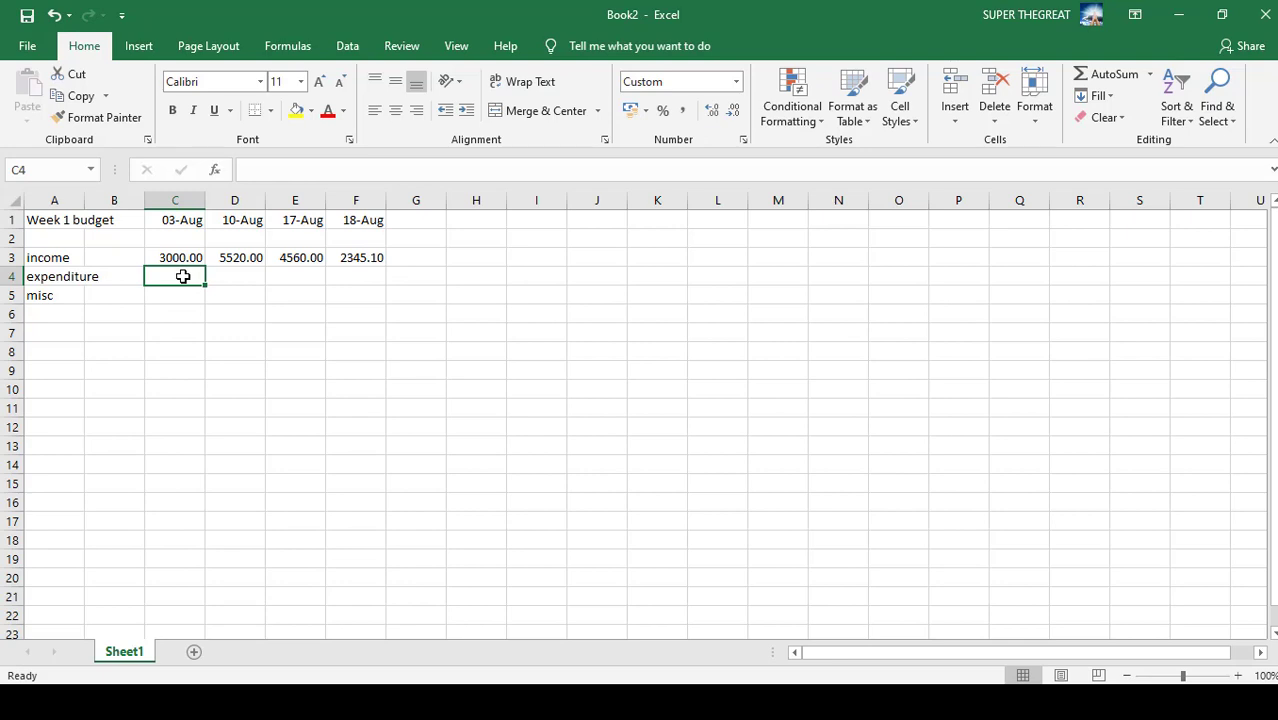
pyautogui.click(364, 254)
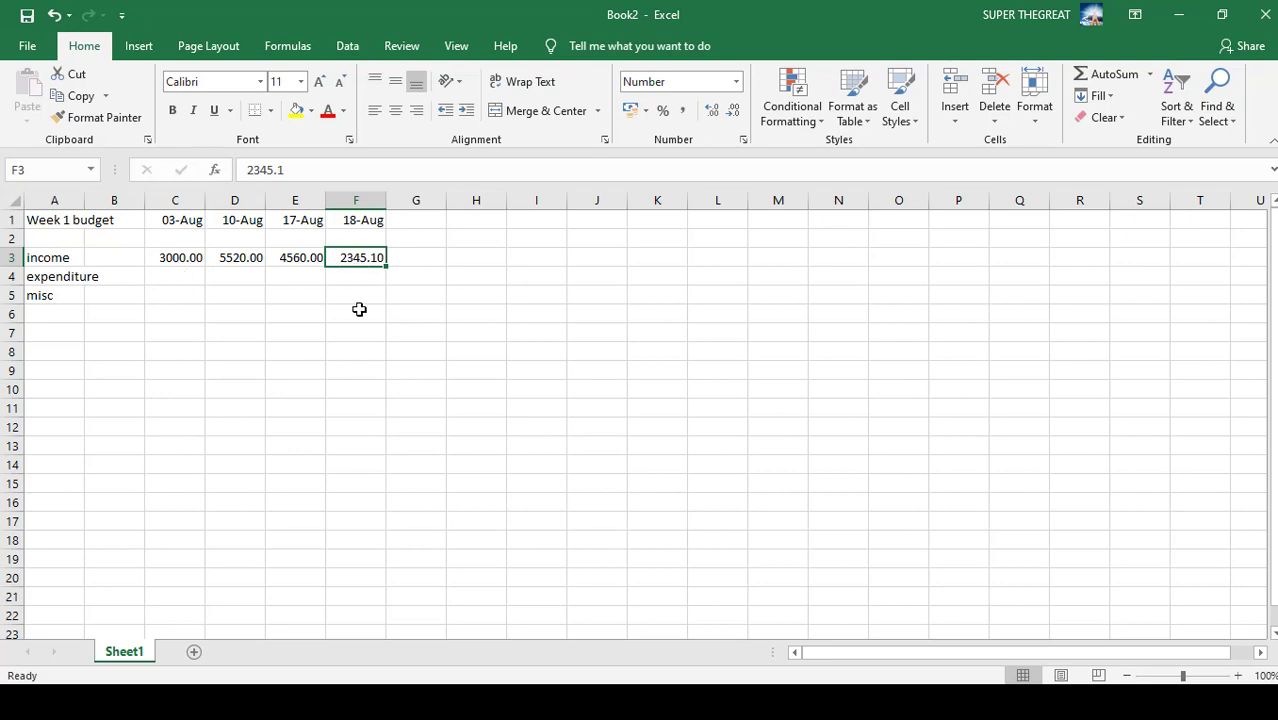
pyautogui.click(177, 277)
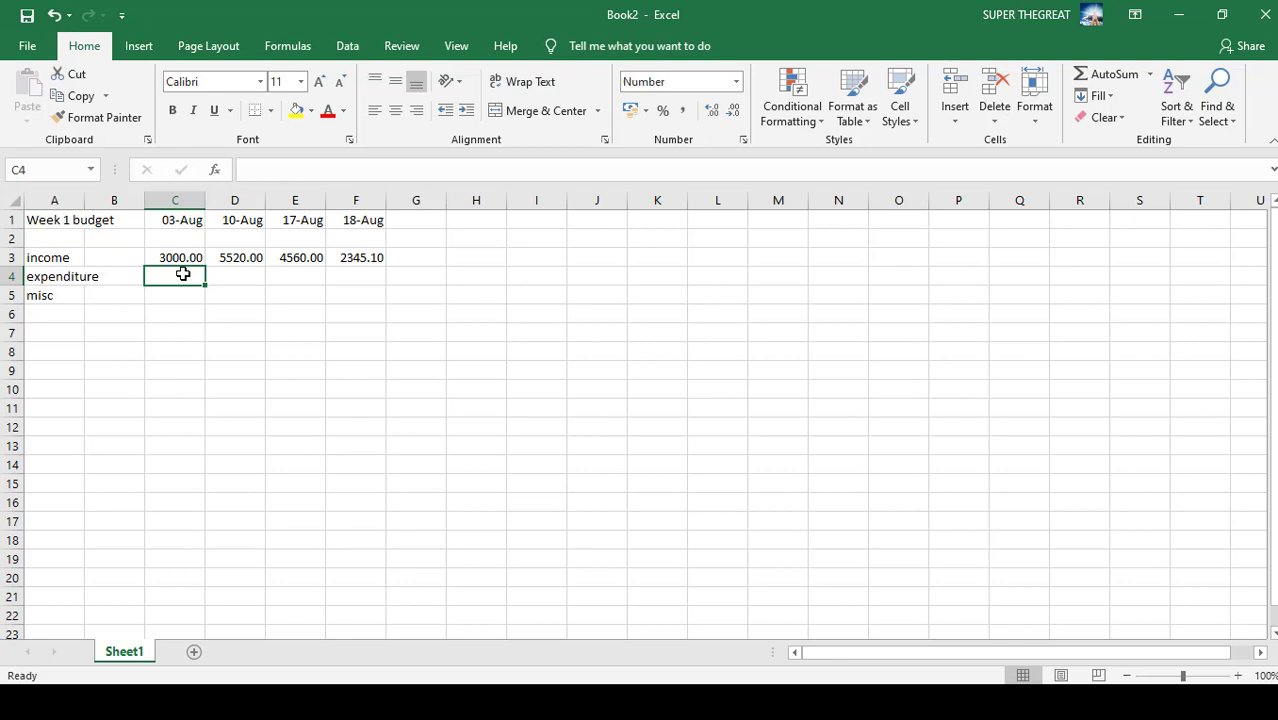
# Select C4:F5 and fill the expenditure row across with 2000, 20040, 4579 and 3747
pyautogui.keyDown('shift'); pyautogui.click(350, 295); pyautogui.keyUp('shift')
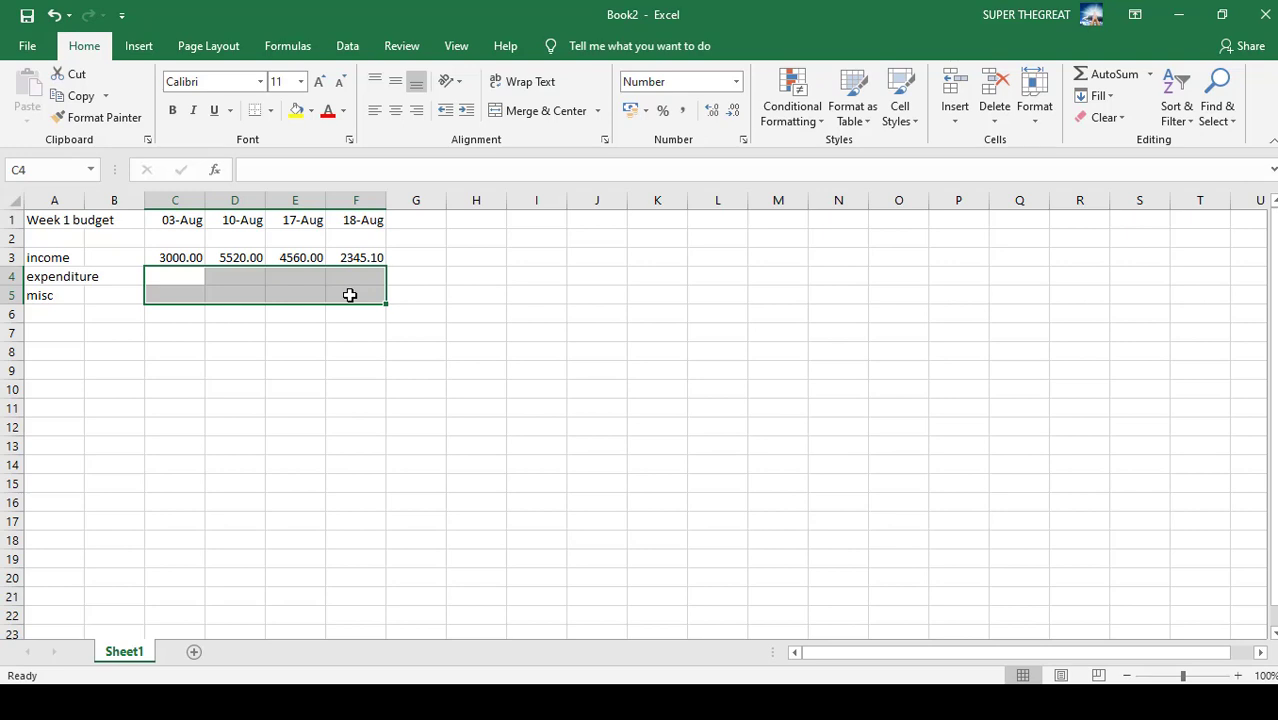
pyautogui.write('2000')
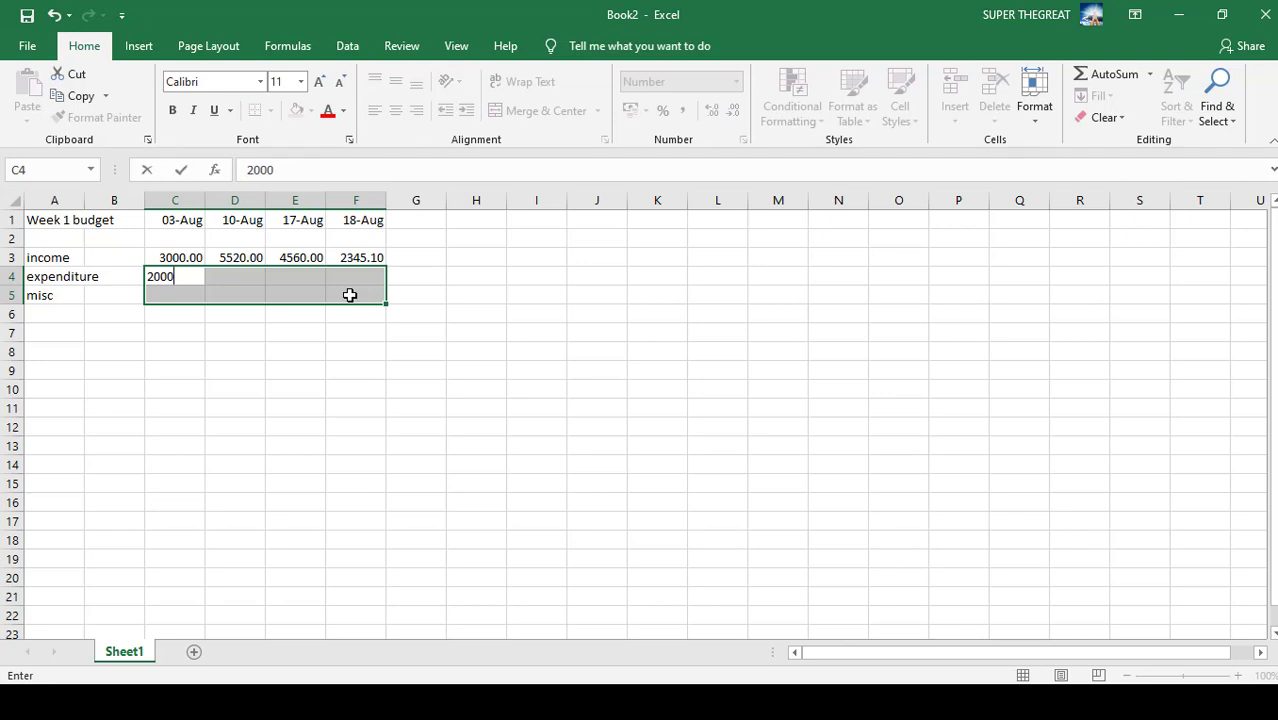
pyautogui.press('Tab')
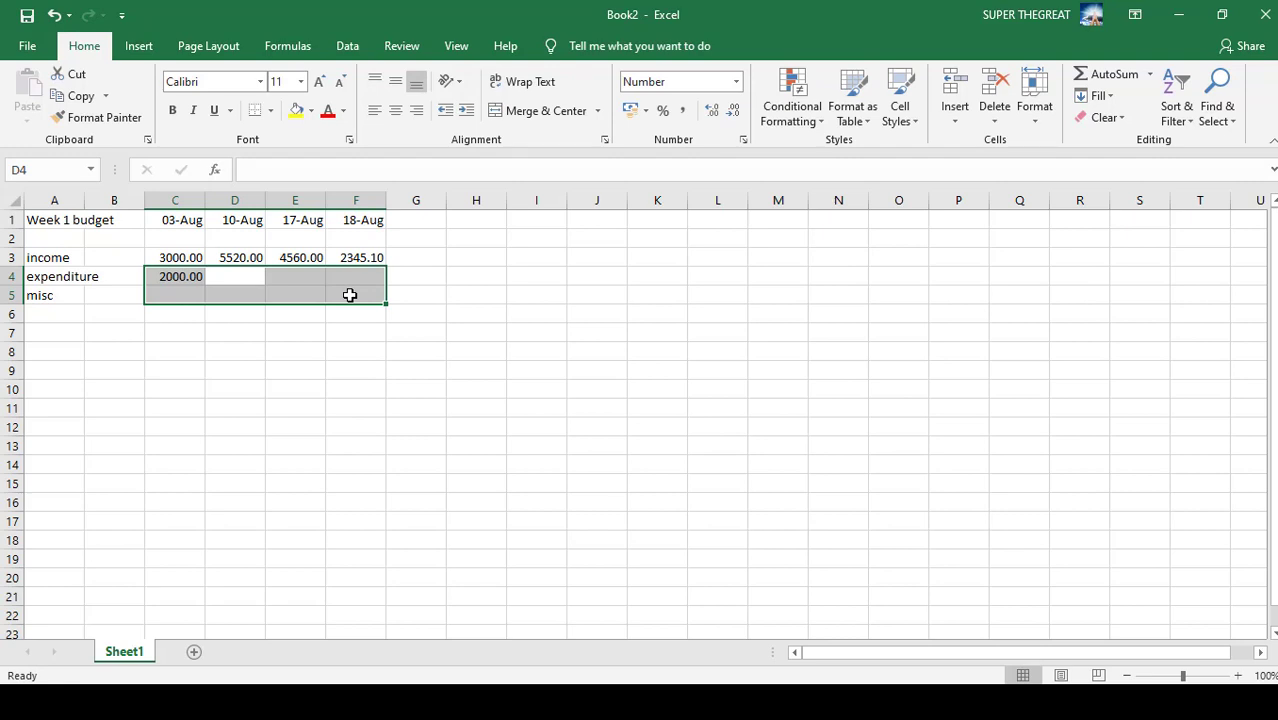
pyautogui.write('20040')
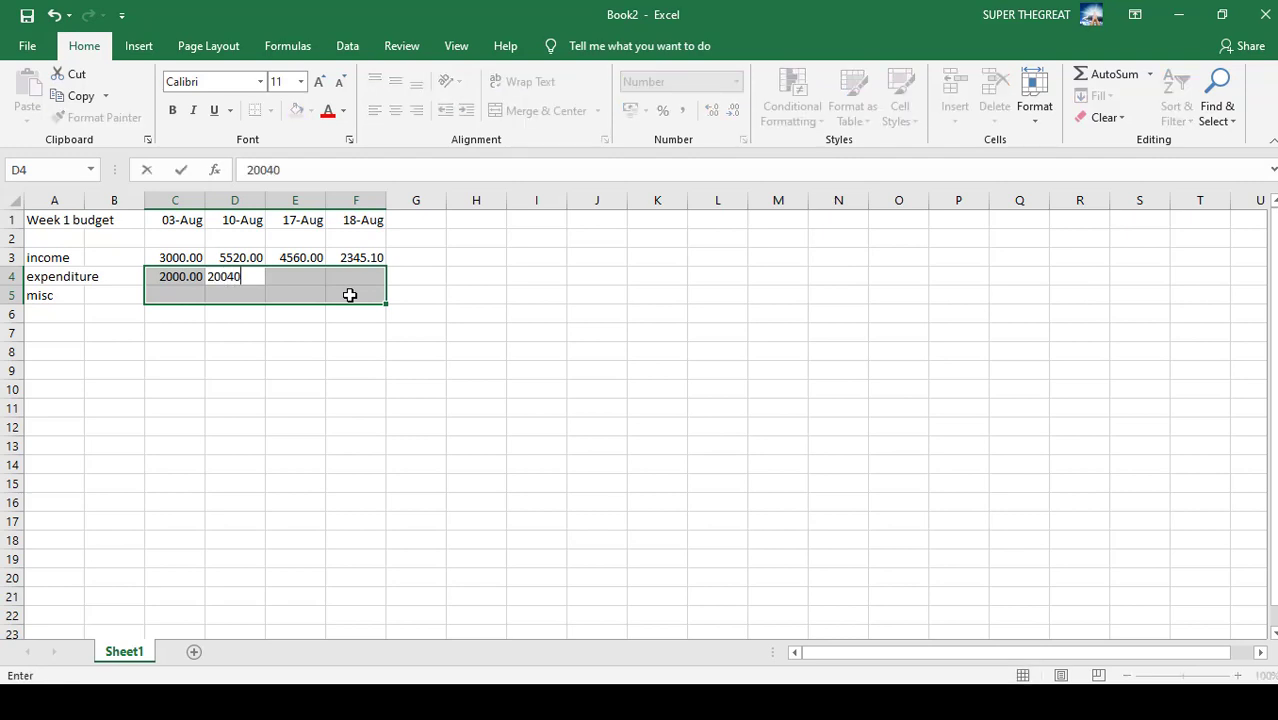
pyautogui.press('Tab')
pyautogui.write('457')
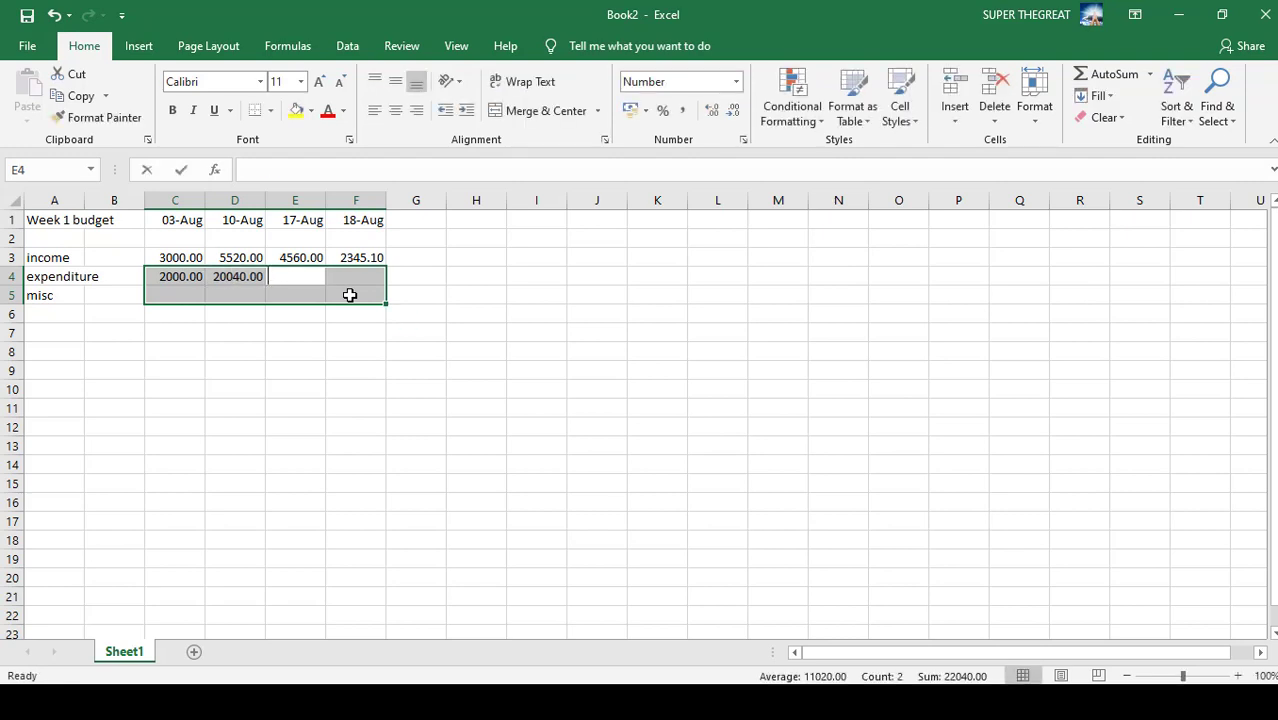
pyautogui.write('9')
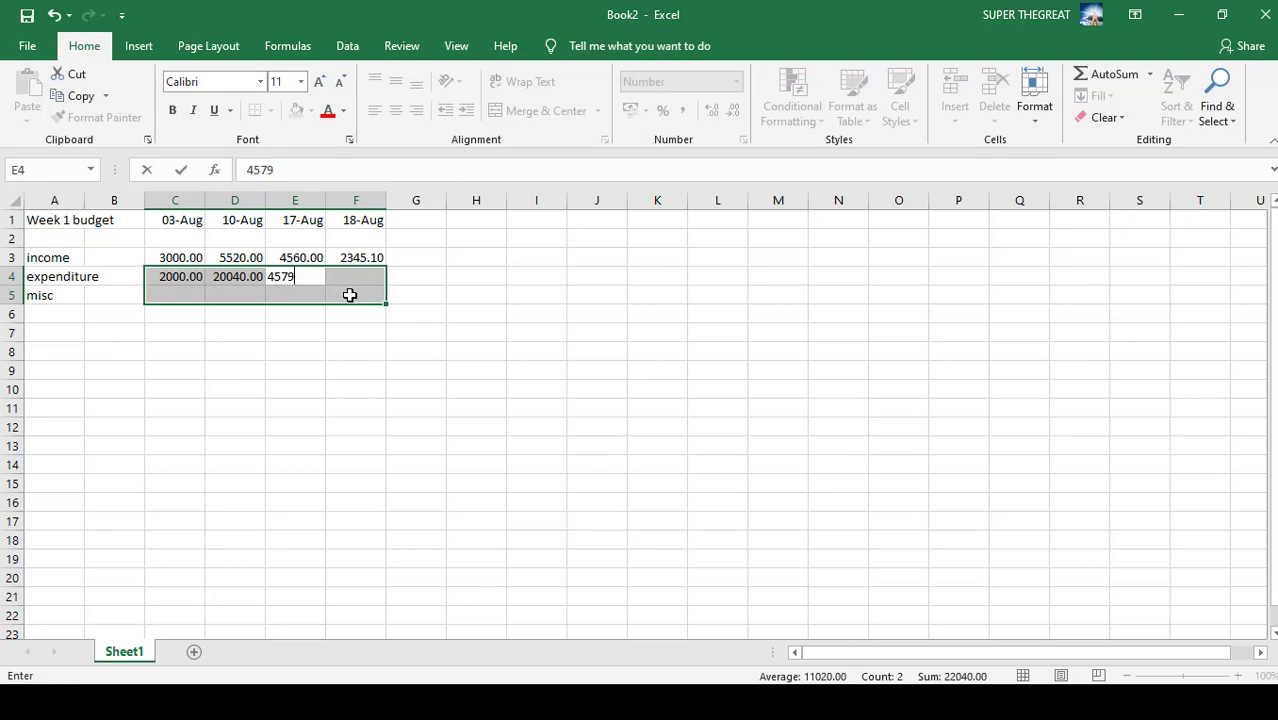
pyautogui.press('Tab')
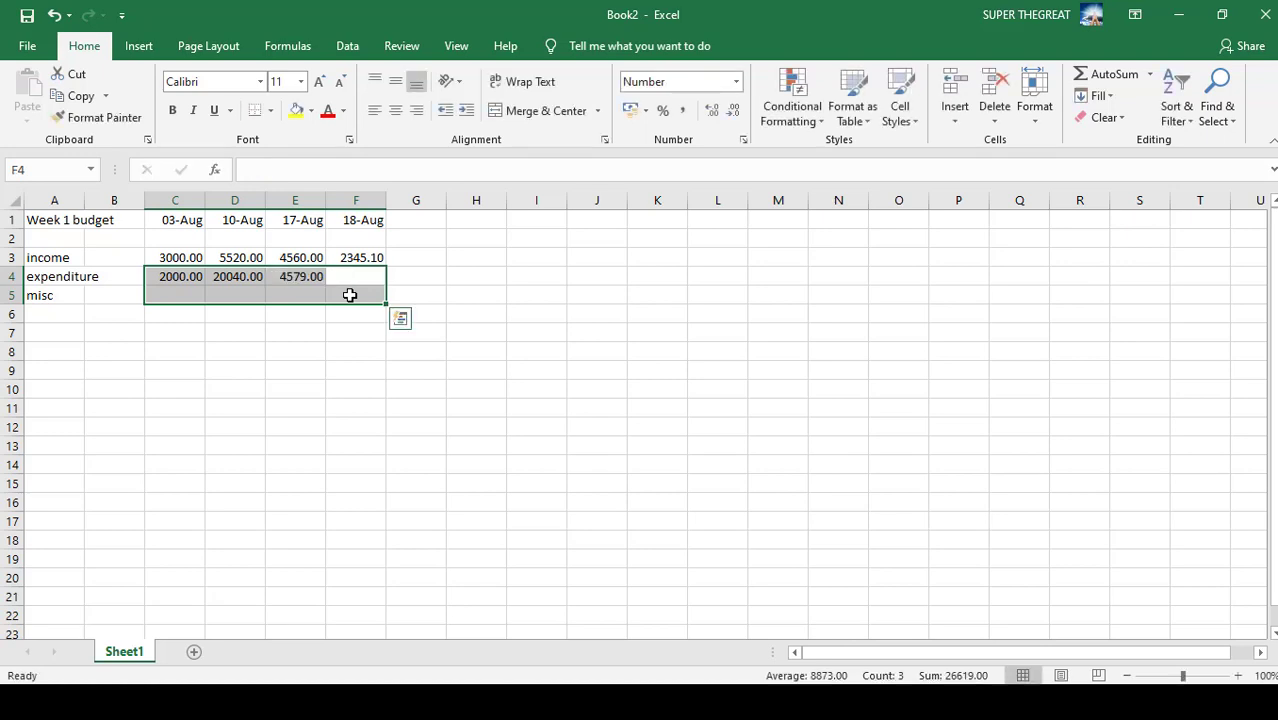
pyautogui.write('3747')
pyautogui.press('Tab')
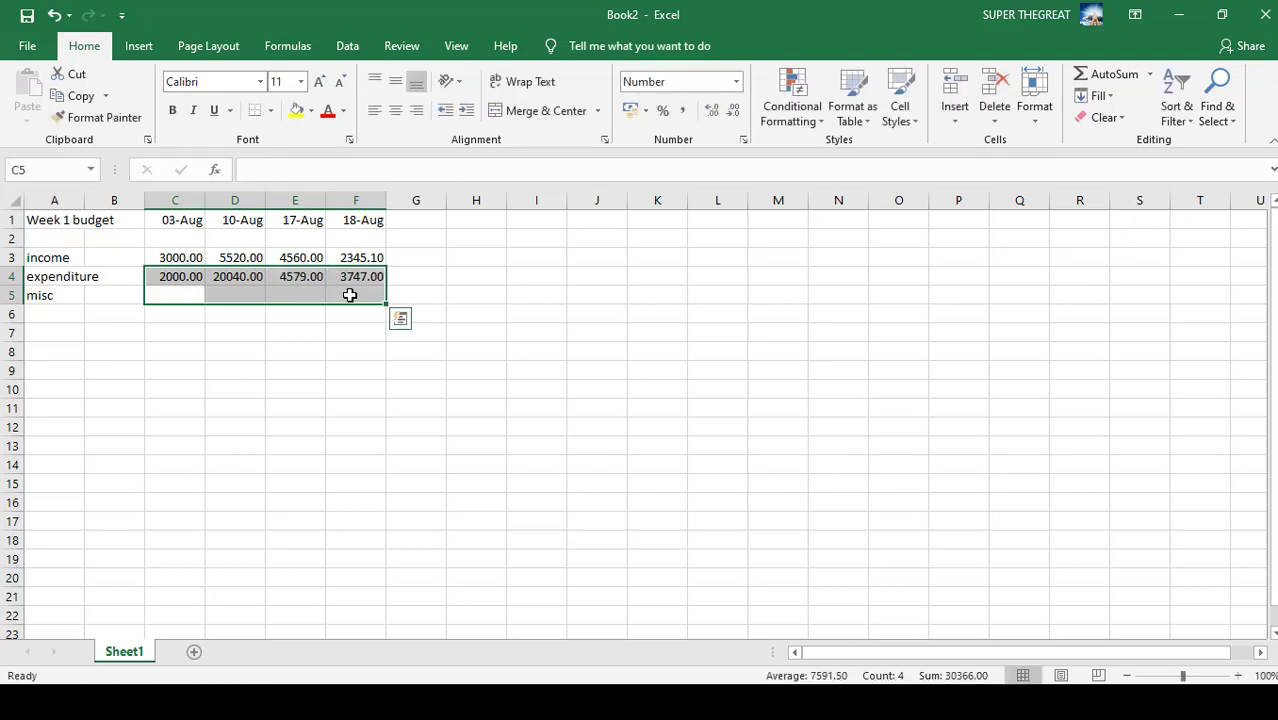
# Fill the misc row across from C5 to E5 with 67584, 75884 and 3647, discarding the 6464 entry in F5
pyautogui.write('67584')
pyautogui.press('Tab')
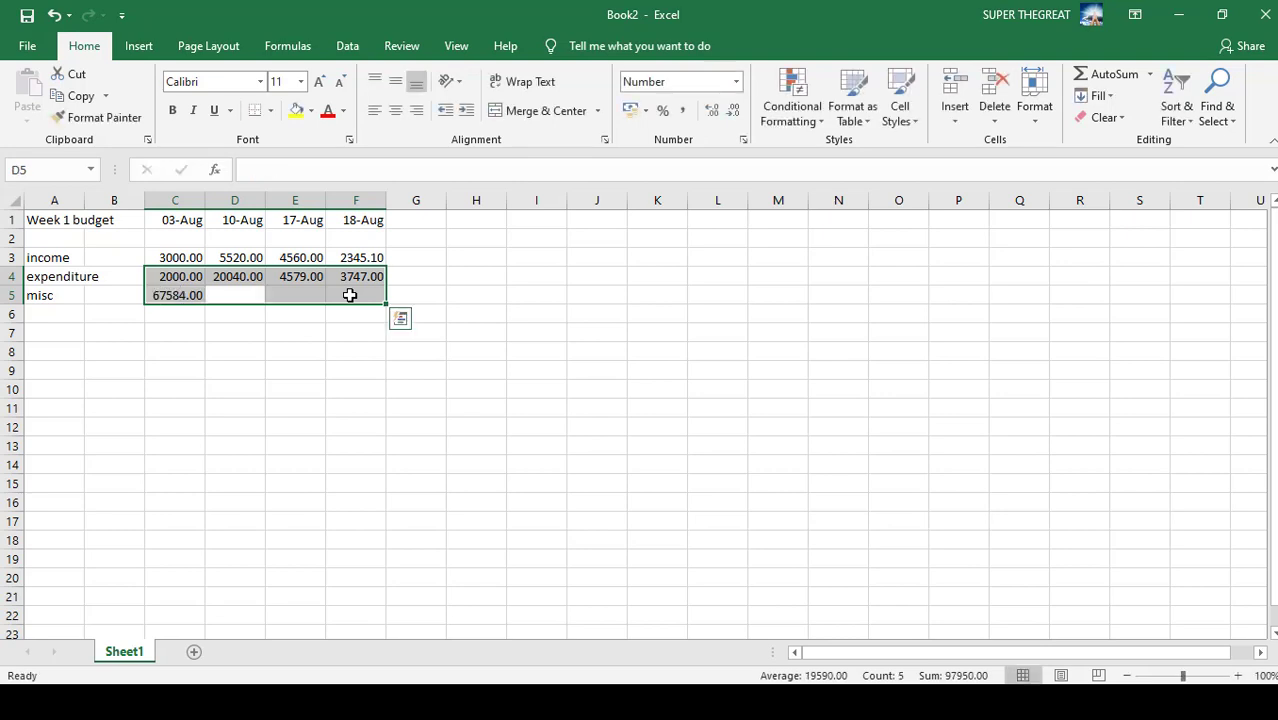
pyautogui.write('75884')
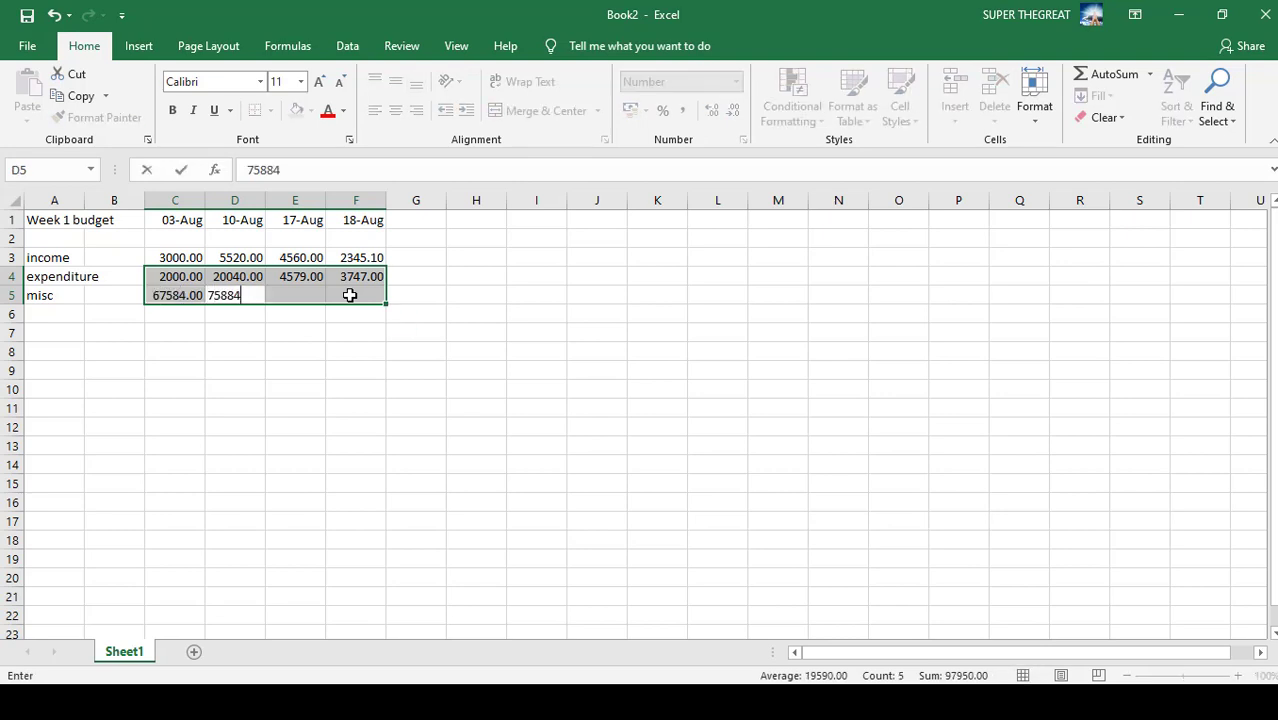
pyautogui.press('Tab')
pyautogui.write('3647')
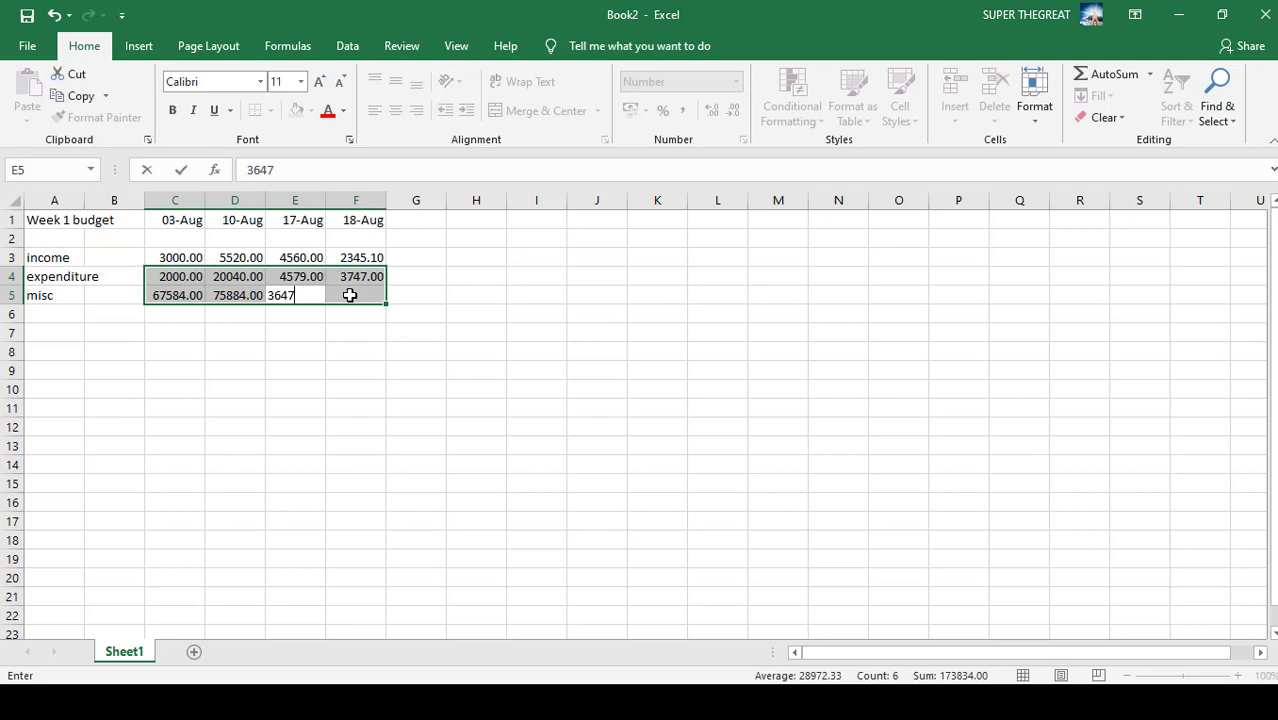
pyautogui.press('Tab')
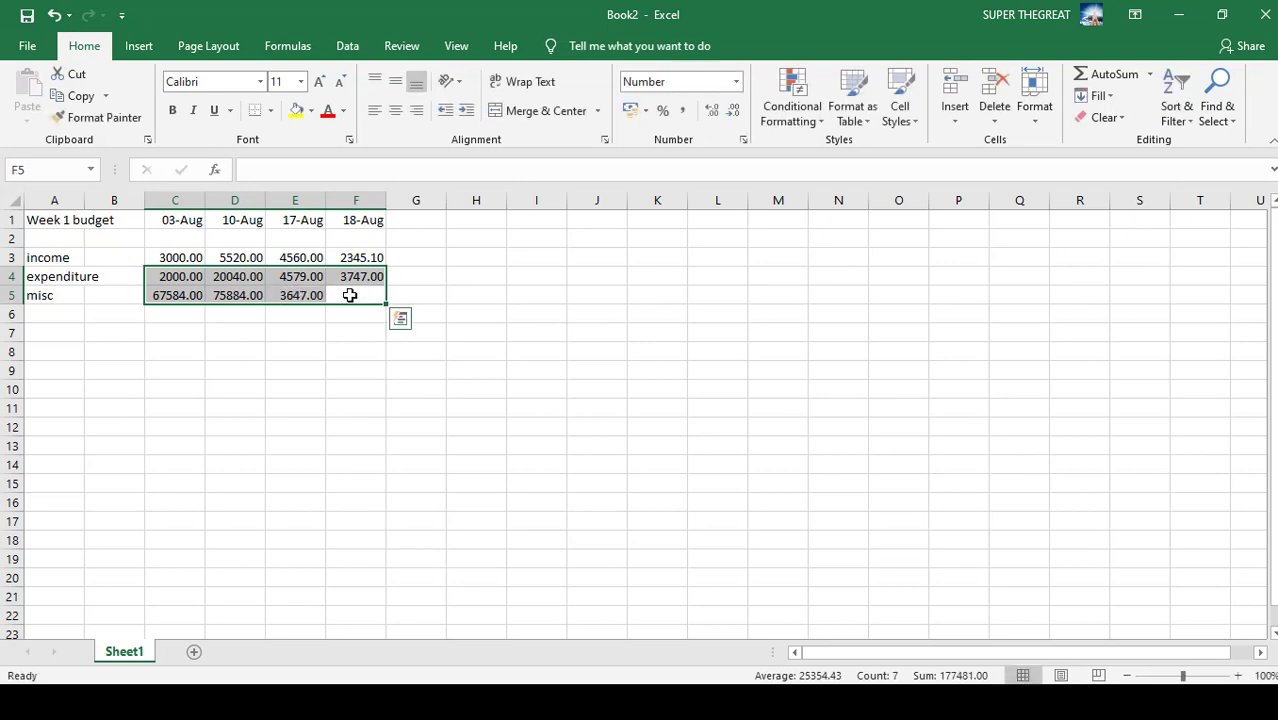
pyautogui.write('6464')
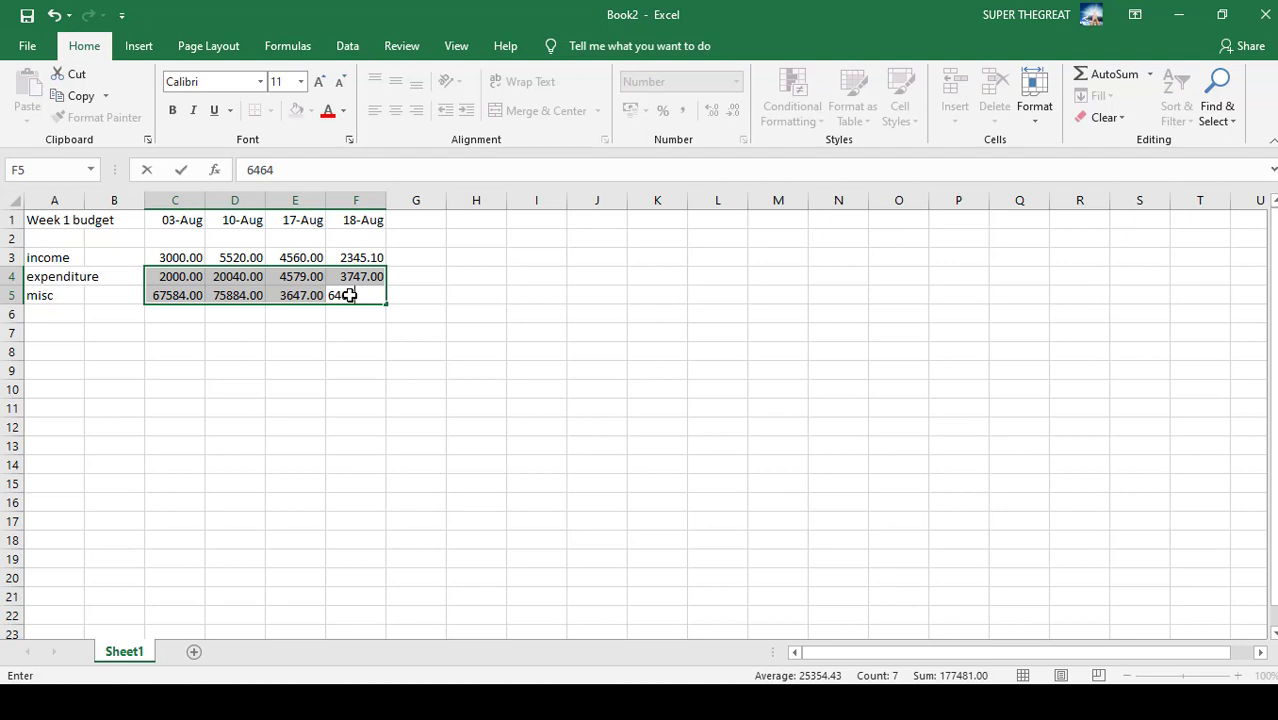
pyautogui.press('BackSpace')
pyautogui.press('BackSpace')
pyautogui.press('BackSpace')
pyautogui.press('BackSpace')
pyautogui.press('Left')
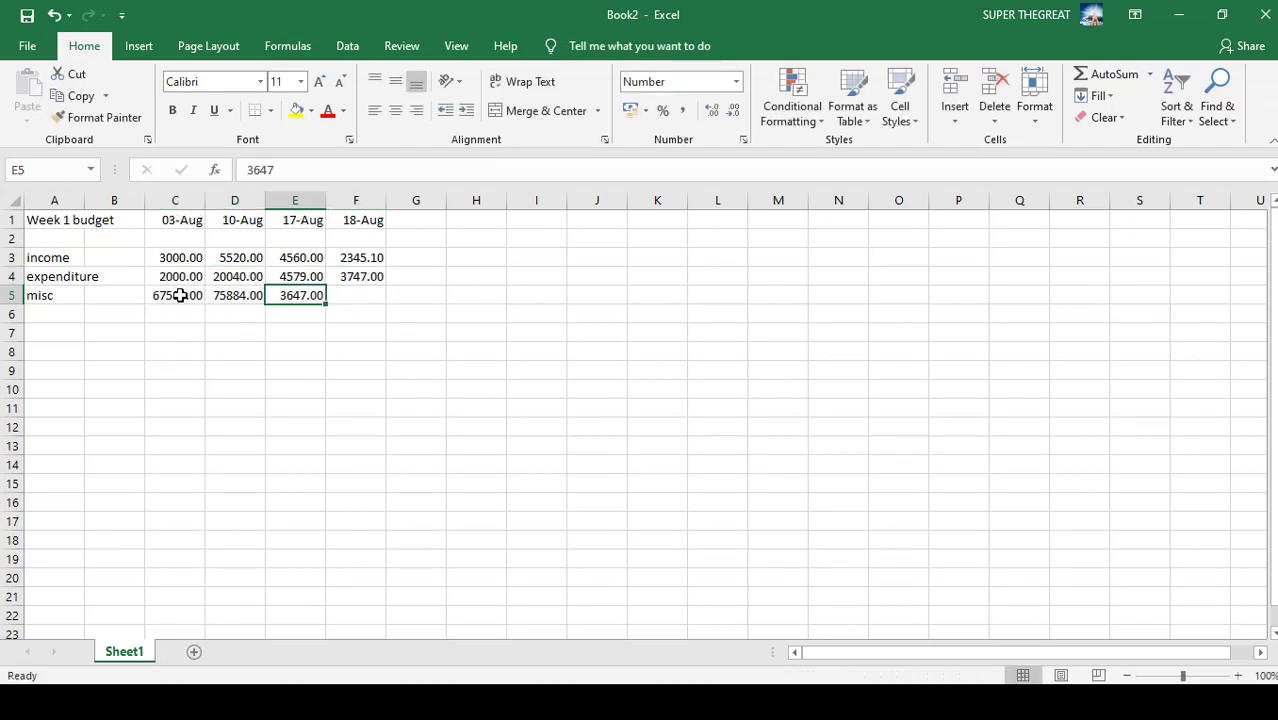
# Clear the misc values in C5:E5 and the expenditure values in C4:F4
pyautogui.moveTo(177, 295); pyautogui.dragTo(277, 291)
pyautogui.press('BackSpace')
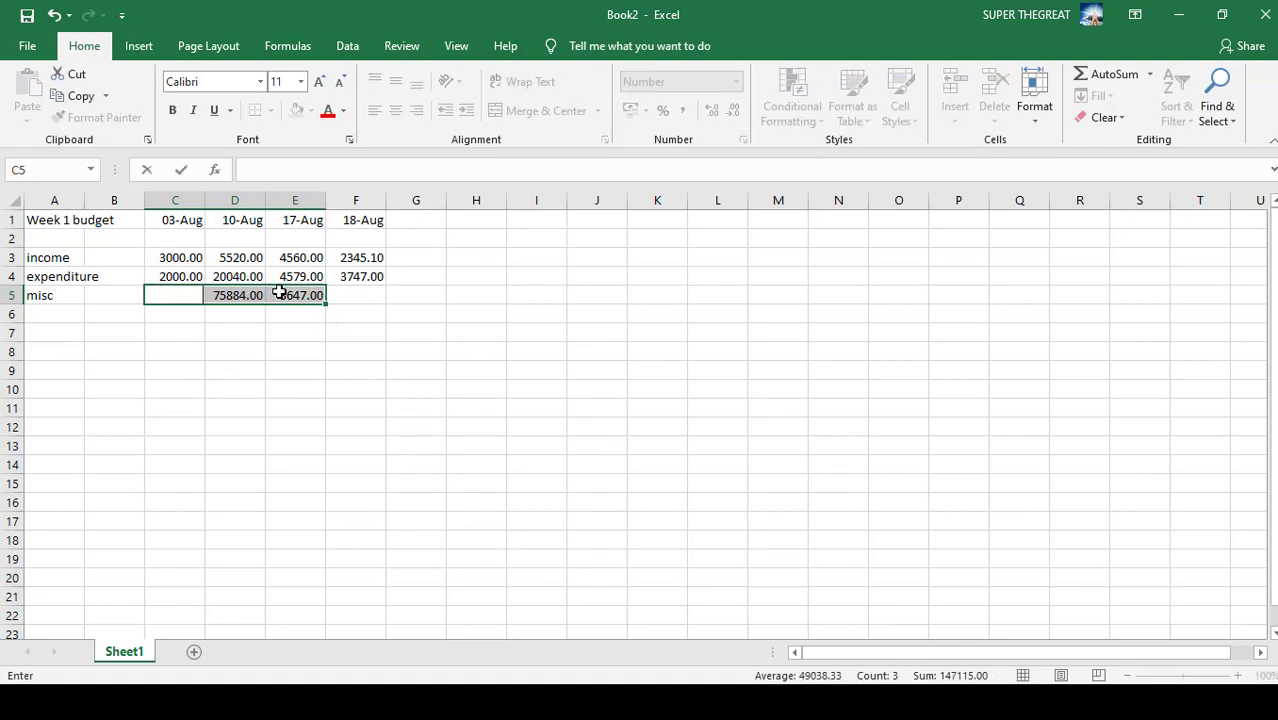
pyautogui.moveTo(314, 294); pyautogui.dragTo(231, 296)
pyautogui.press('Delete')
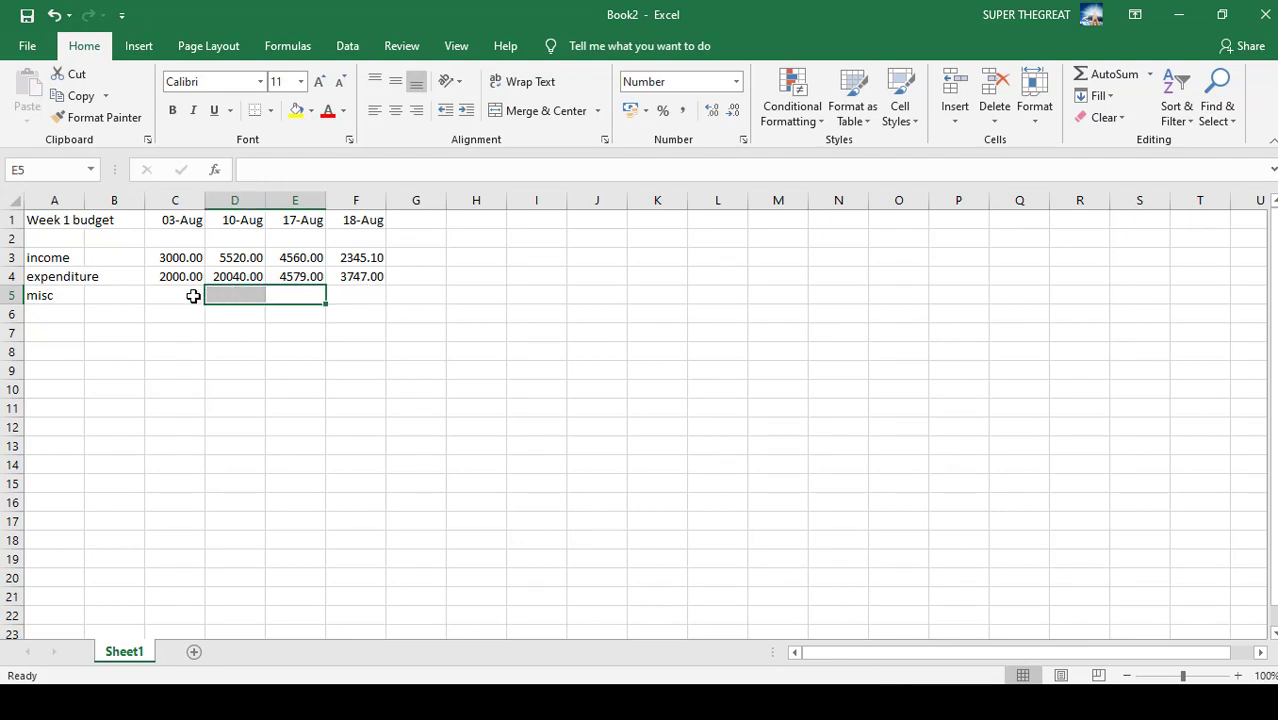
pyautogui.click(193, 296)
pyautogui.moveTo(171, 278); pyautogui.dragTo(345, 277)
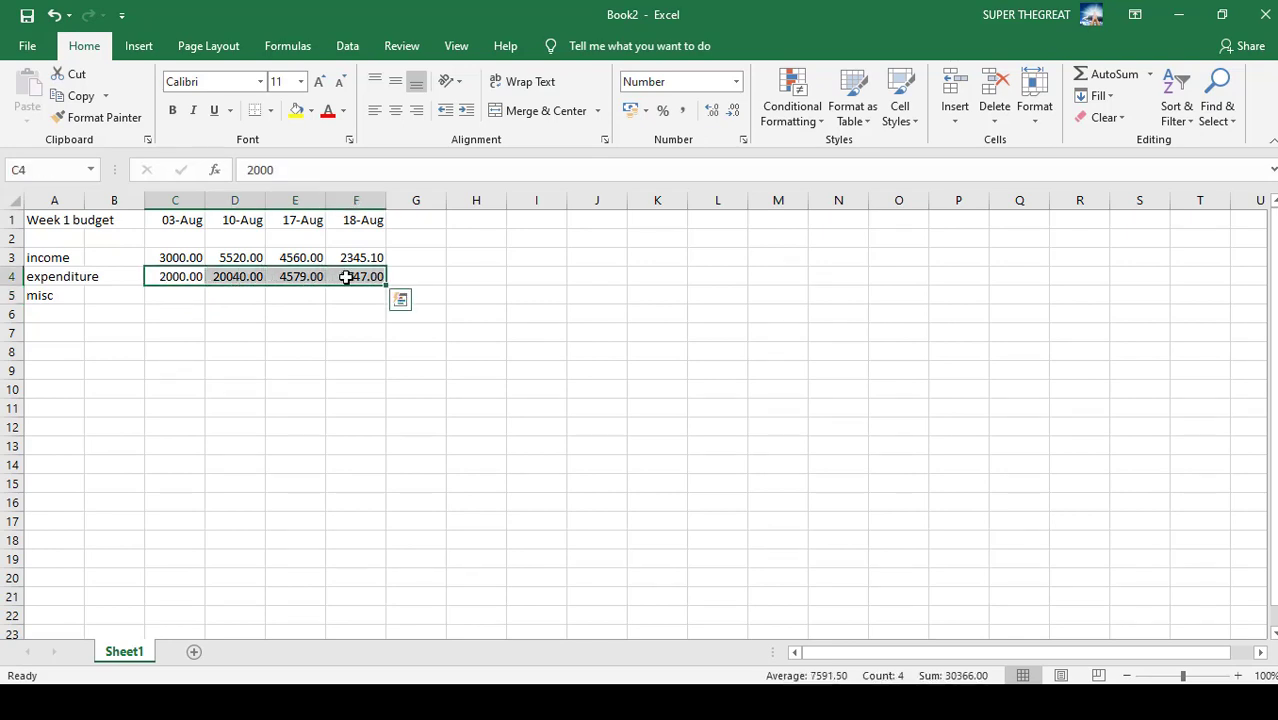
pyautogui.press('Delete')
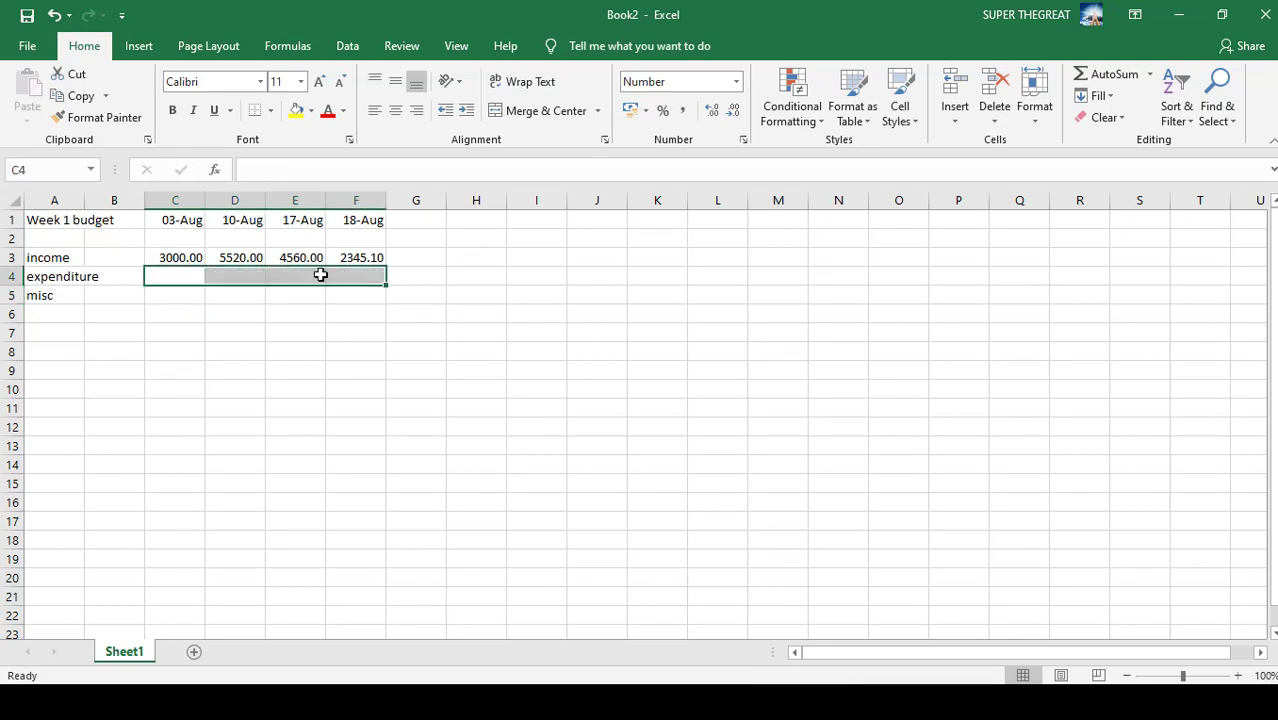
# Select C4:F5 and fill the 03-Aug column downward with expenditure 35060 and misc 36465757
pyautogui.click(178, 280)
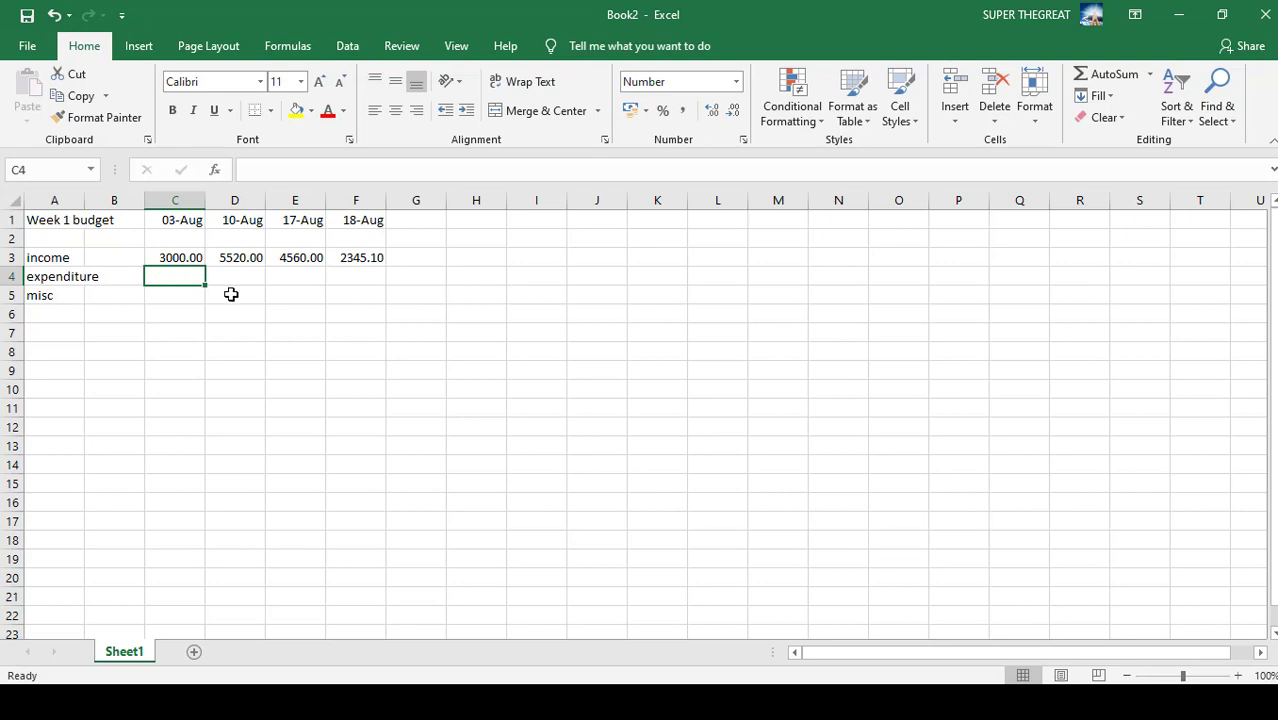
pyautogui.keyDown('shift'); pyautogui.click(352, 296); pyautogui.keyUp('shift')
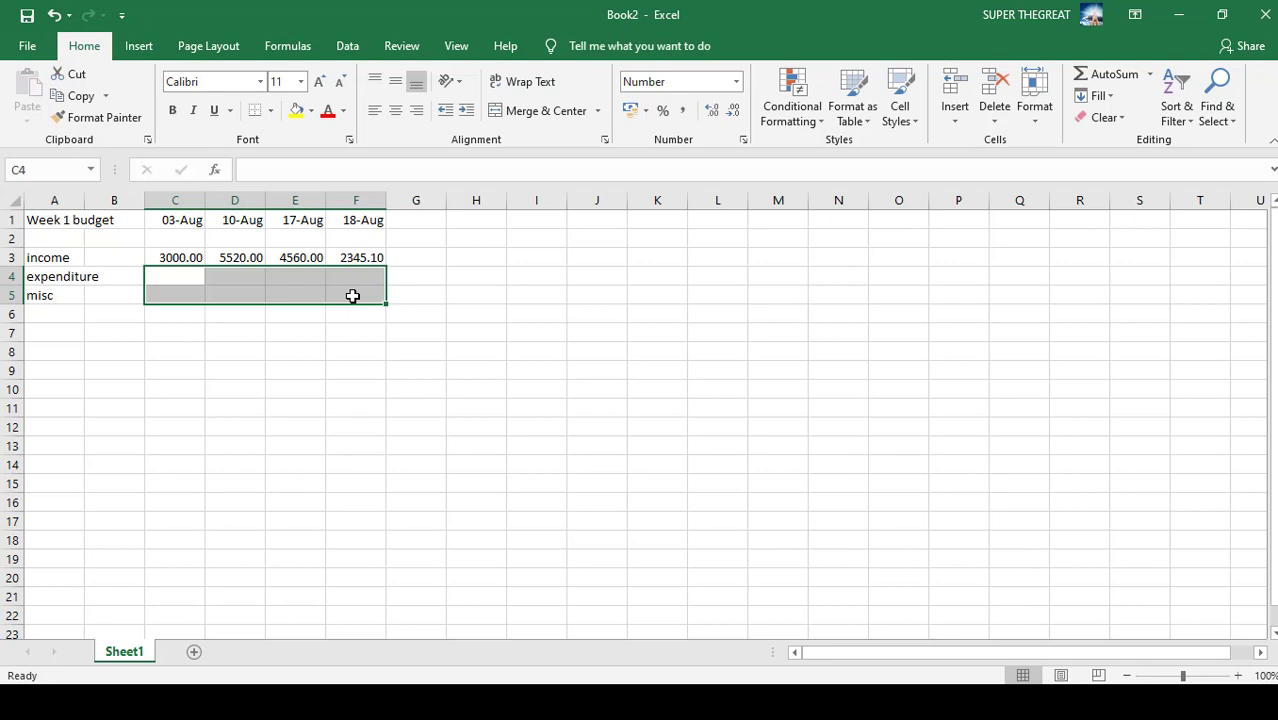
pyautogui.write('35060')
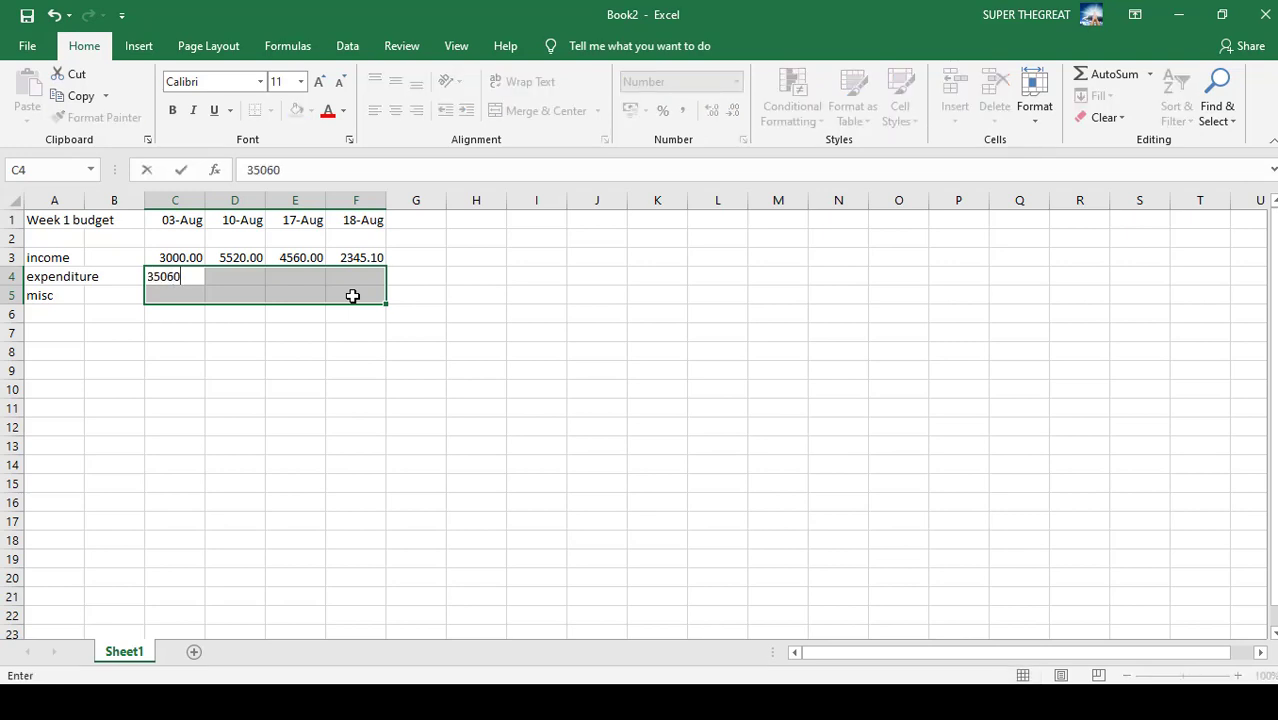
pyautogui.press('Return')
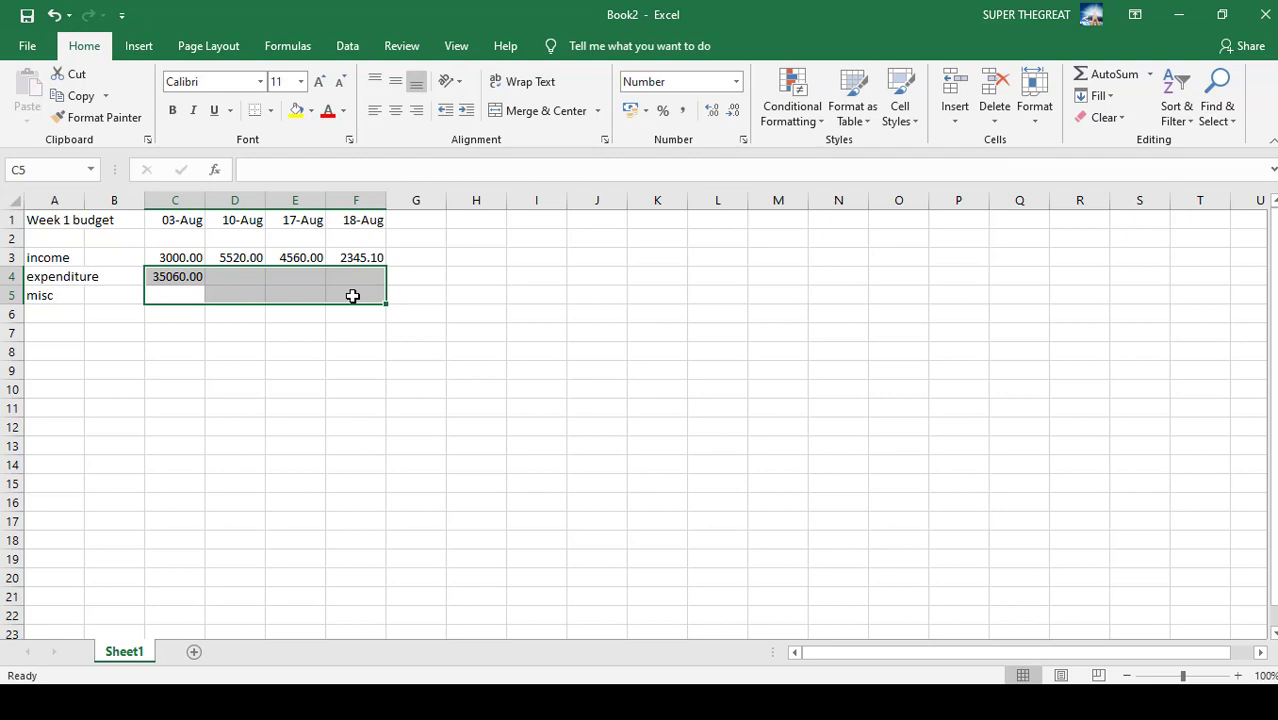
pyautogui.write('36465757')
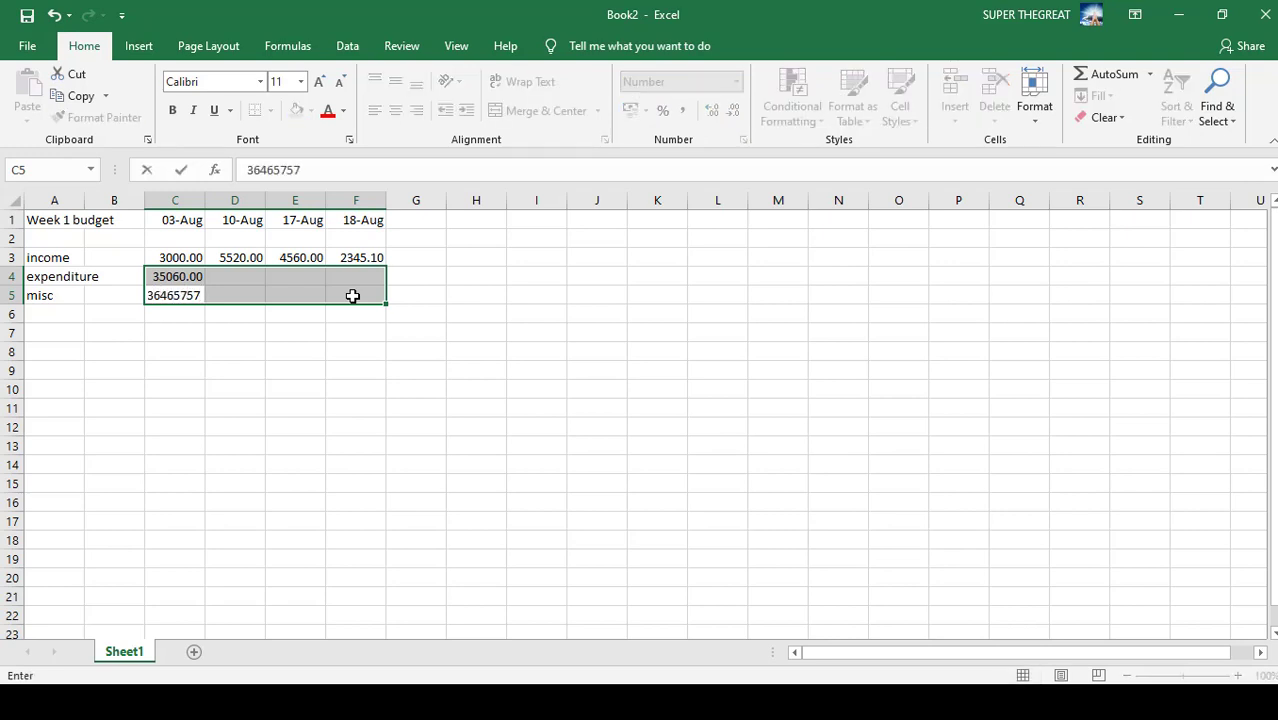
pyautogui.press('Return')
pyautogui.moveTo(352, 296); pyautogui.dragTo(352, 296)
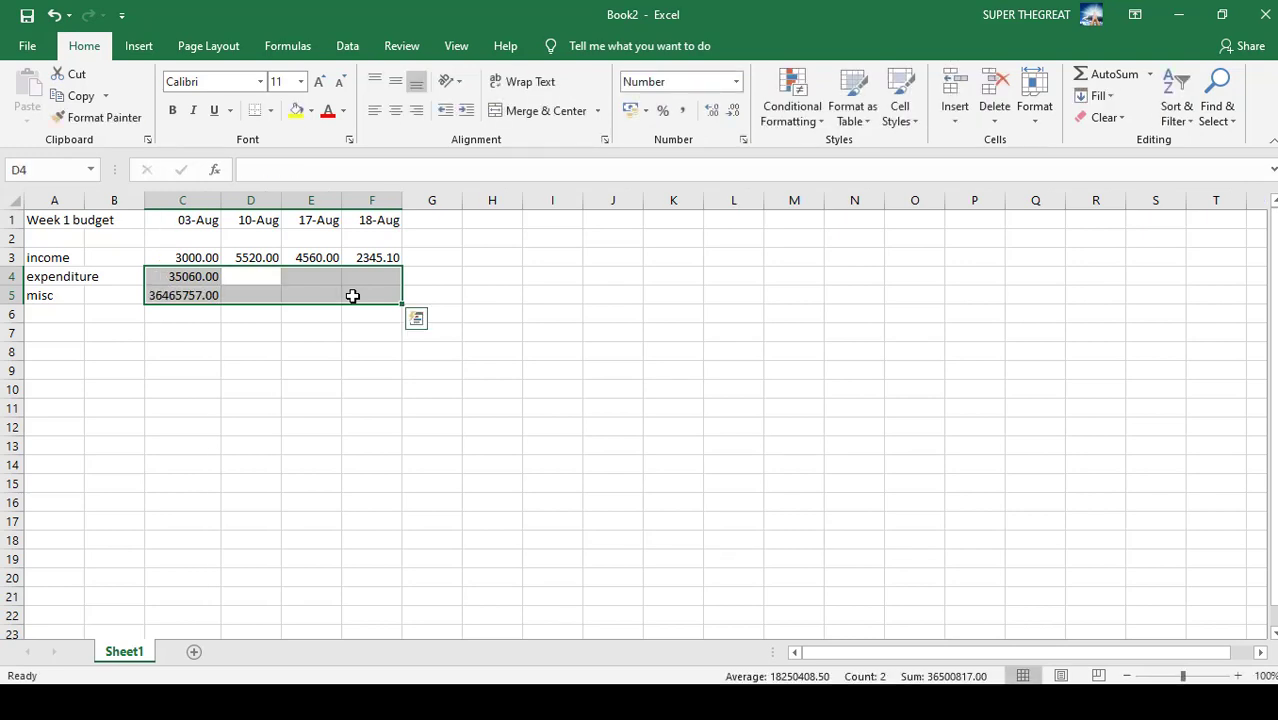
# Enter expenditure 34477 and misc 464757 in the 10-Aug column of the selected range
pyautogui.write('34477')
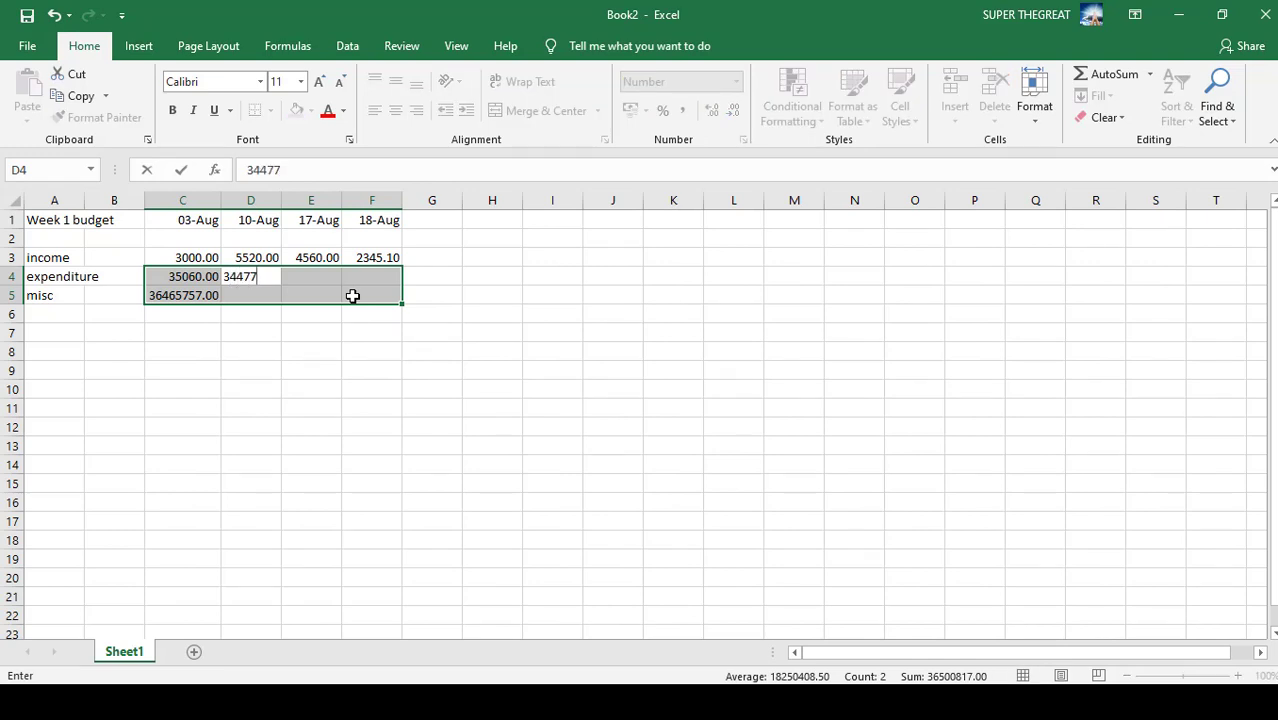
pyautogui.press('Return')
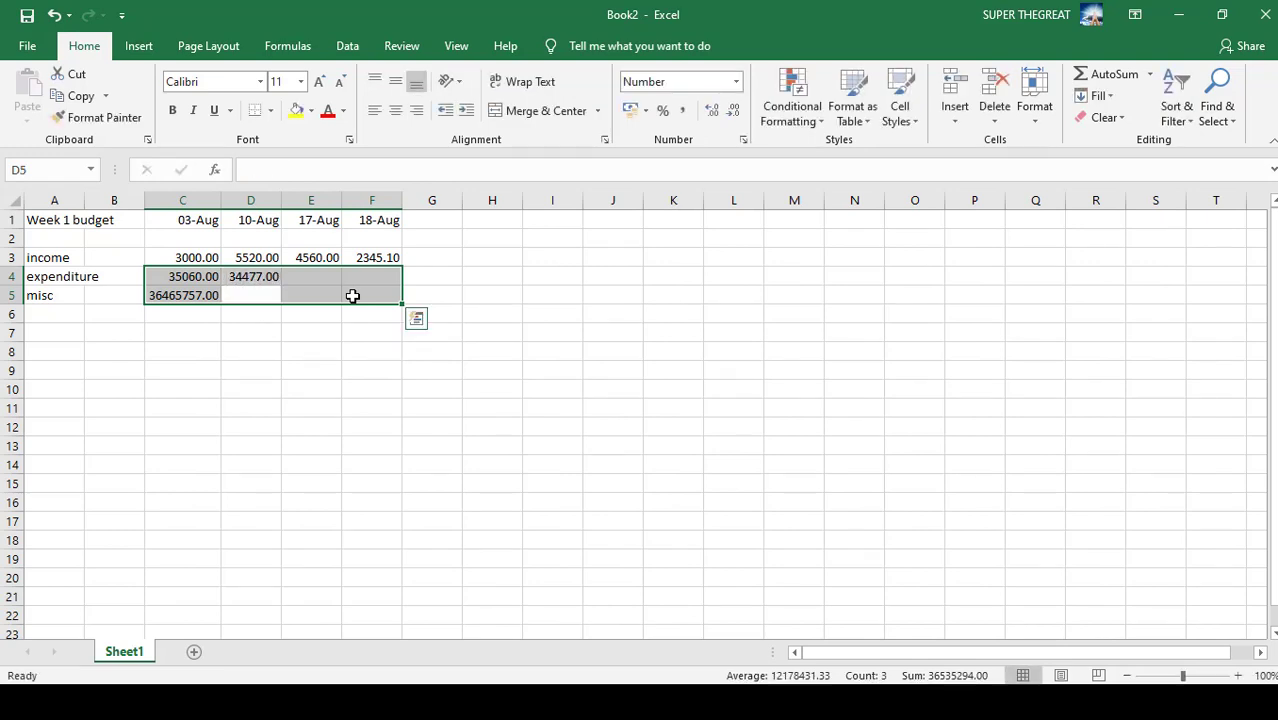
pyautogui.write('464757')
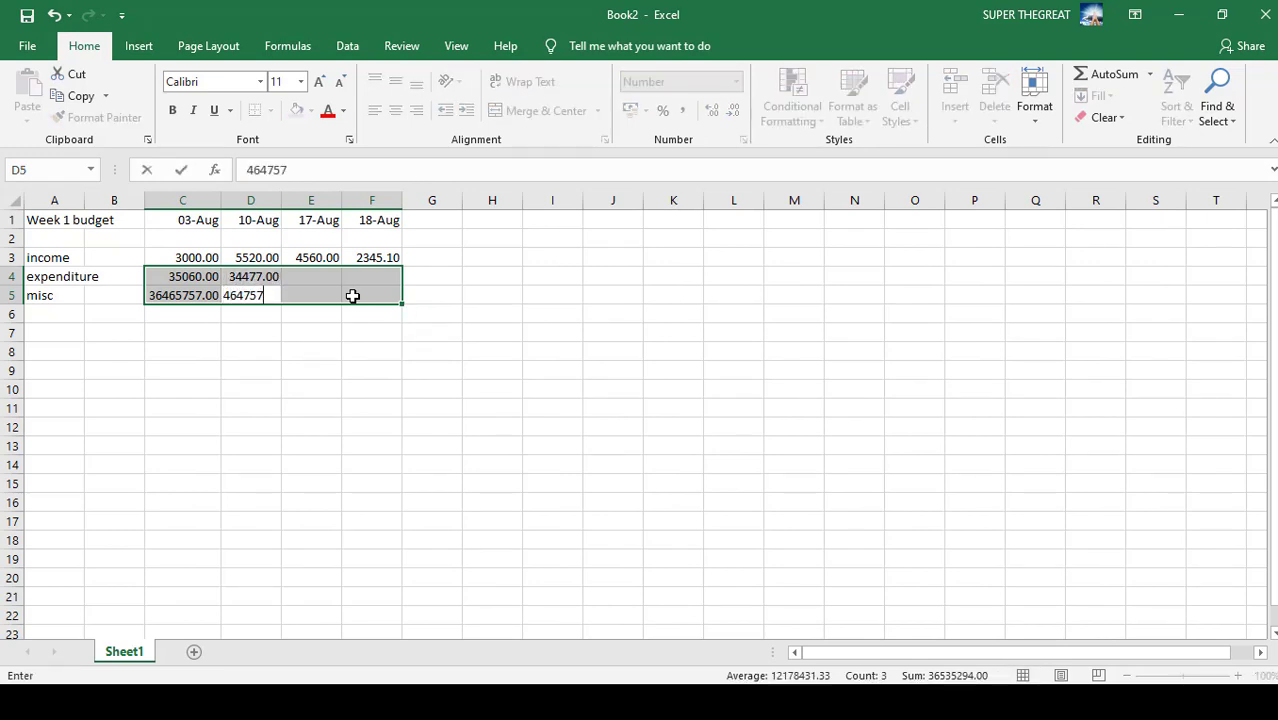
pyautogui.press('Return')
# Enter expenditure 4858 and misc 46567 in the 17-Aug column of the selected range
pyautogui.write('4')
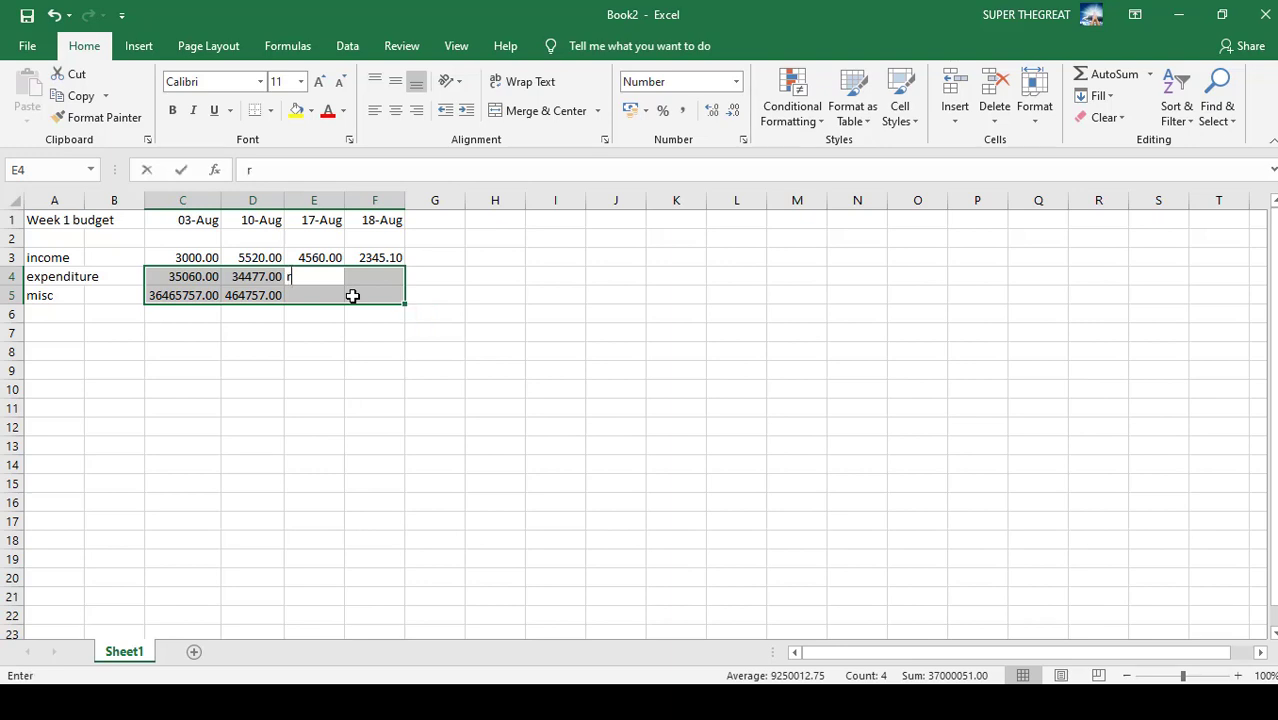
pyautogui.write('858')
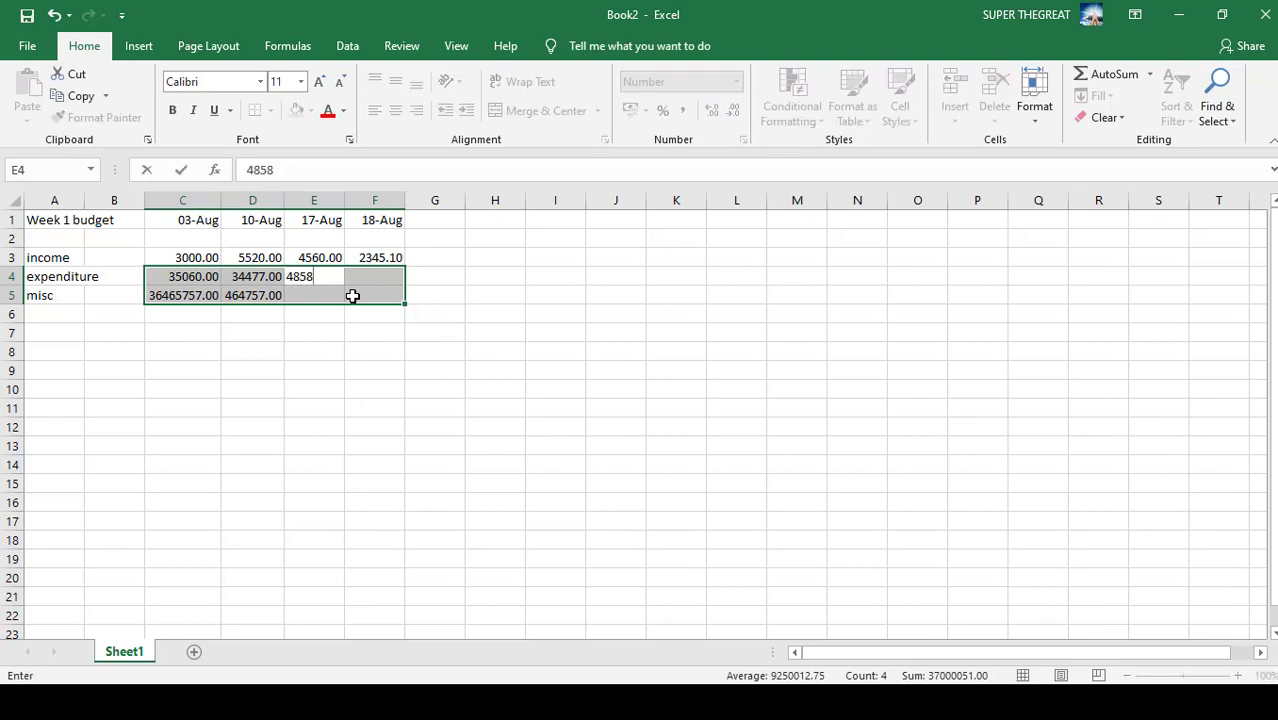
pyautogui.press('Return')
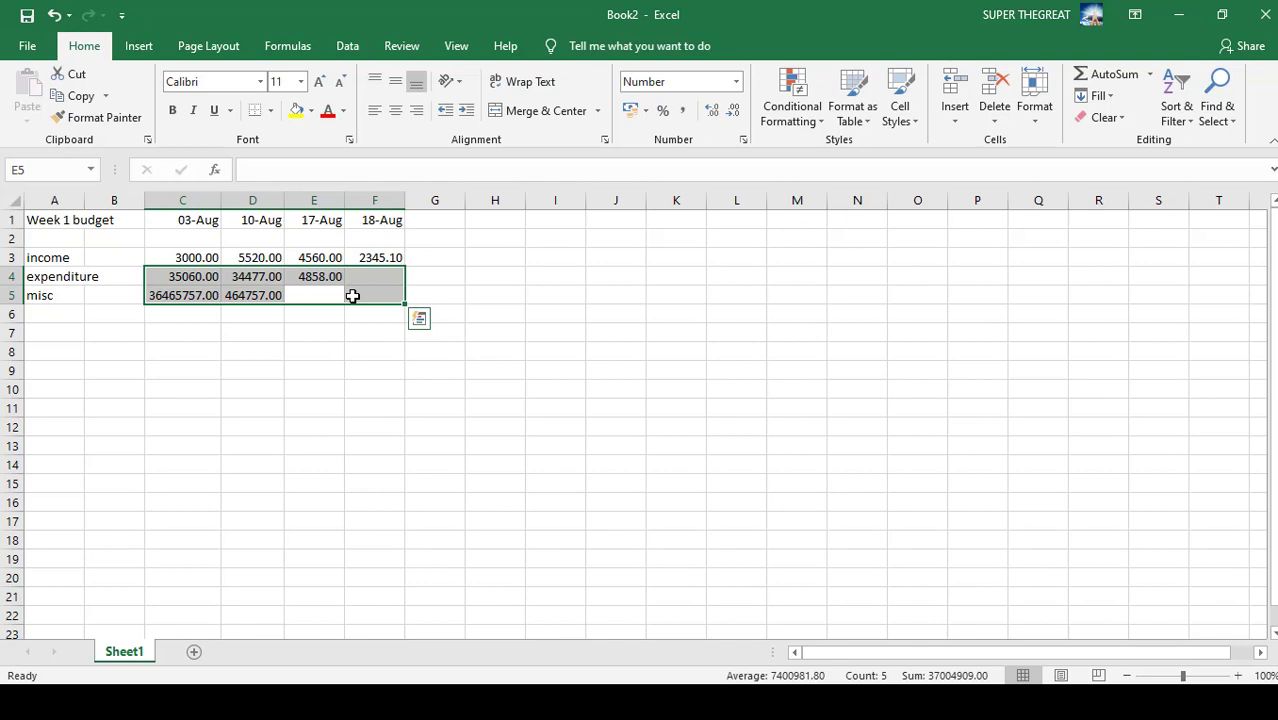
pyautogui.write('46567')
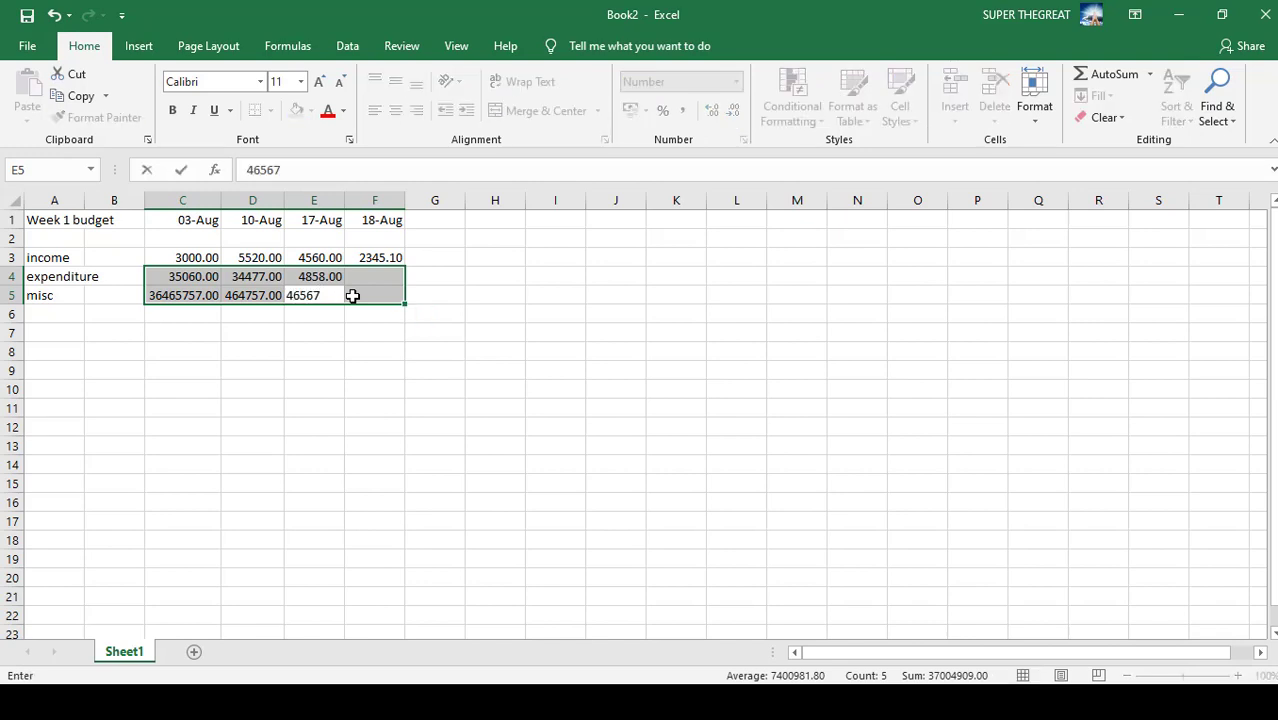
pyautogui.press('Return')
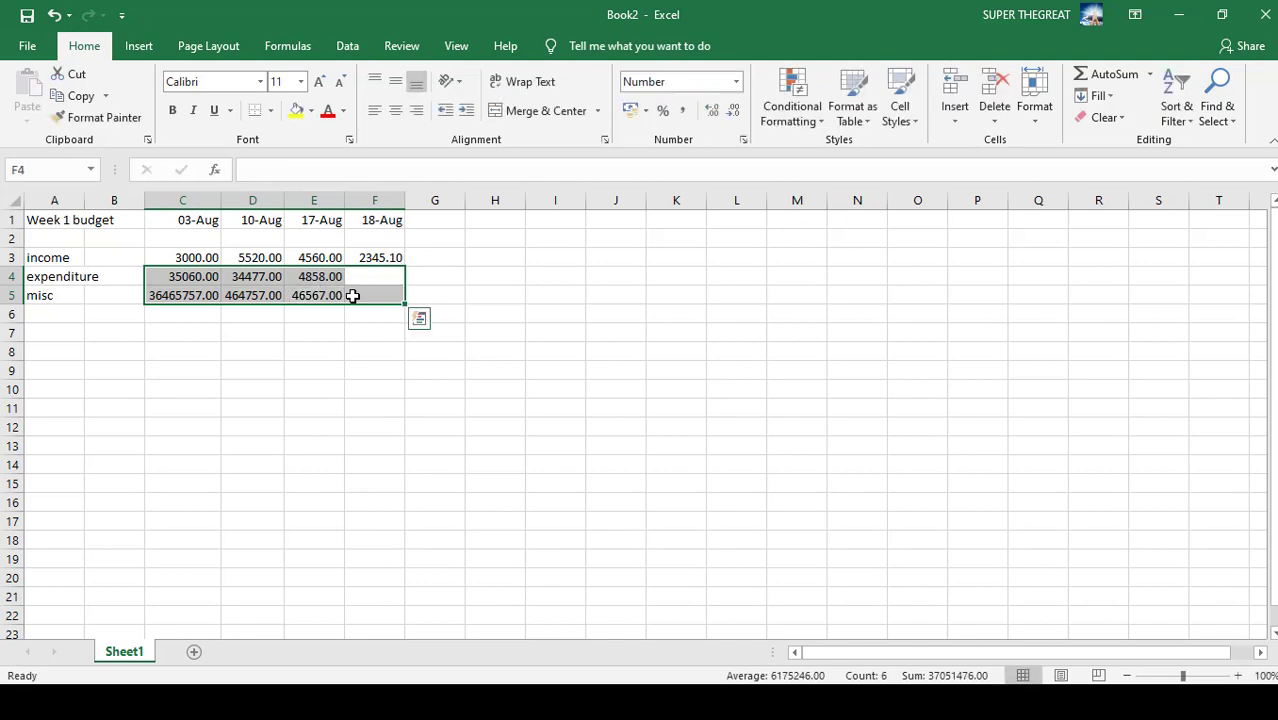
# Enter expenditure 45675 and misc 464675 in the 18-Aug column of the selected range
pyautogui.write('45675')
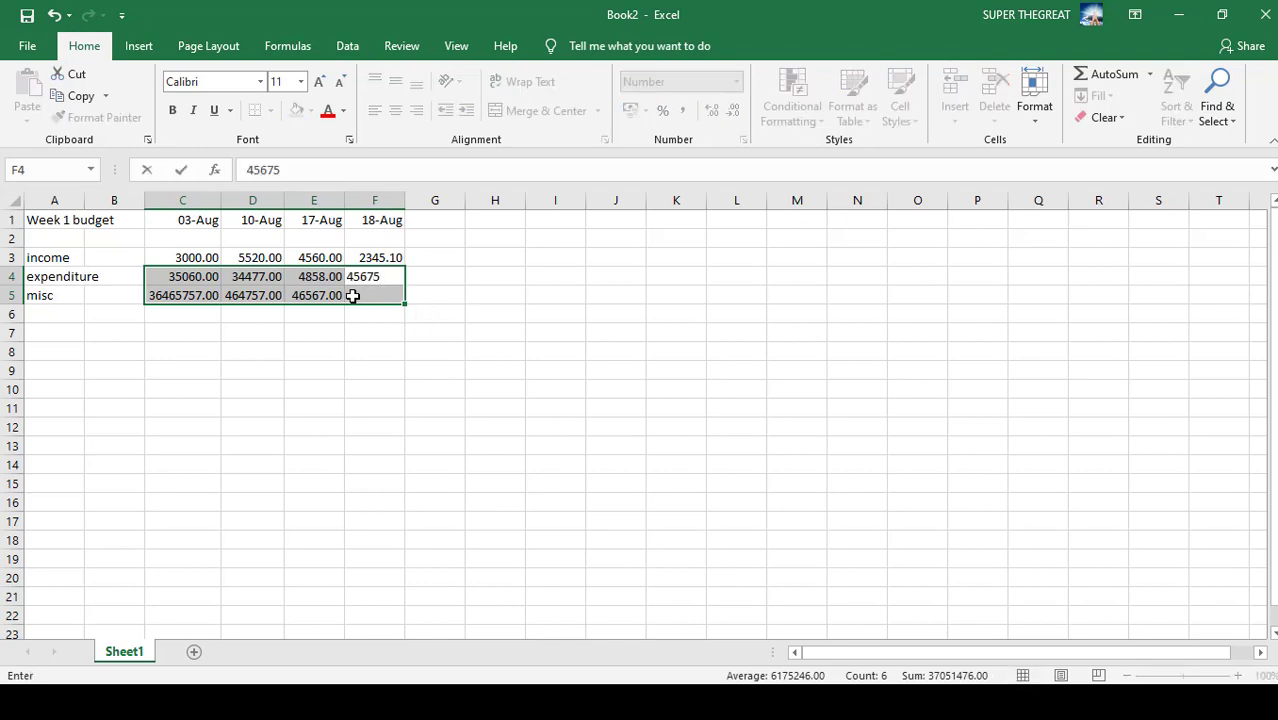
pyautogui.press('Return')
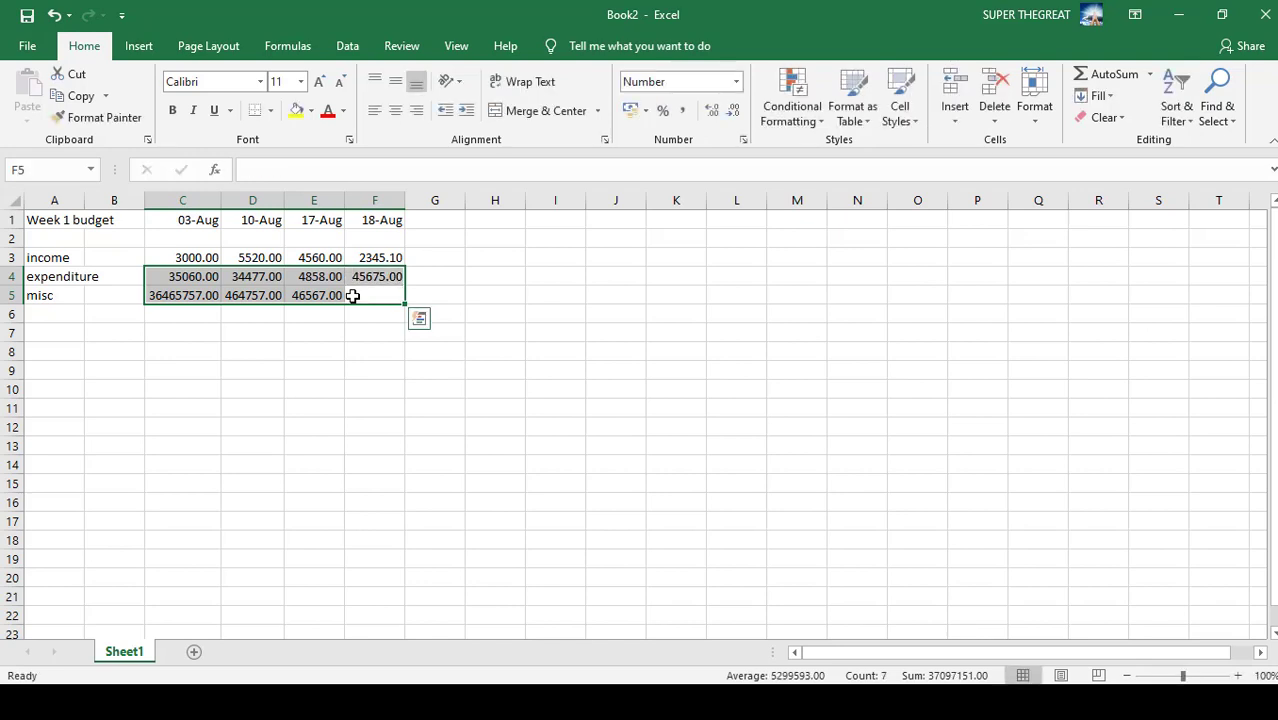
pyautogui.write('464675')
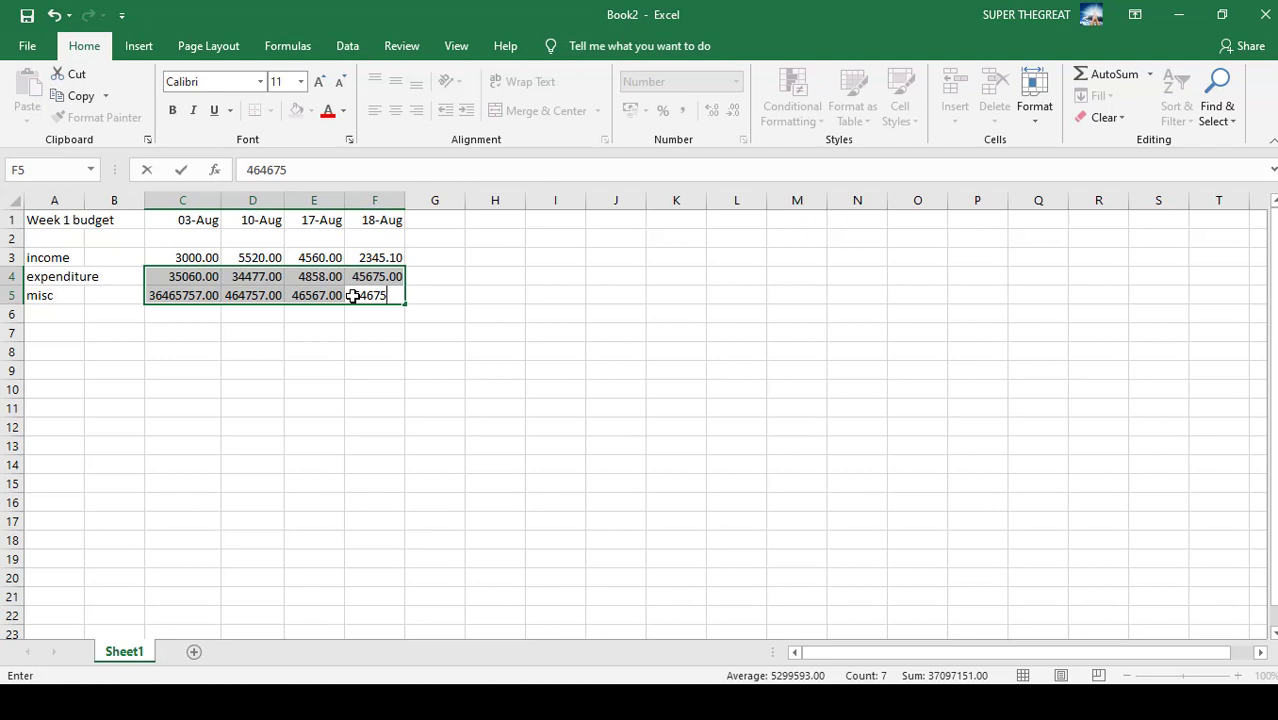
pyautogui.press('Return')
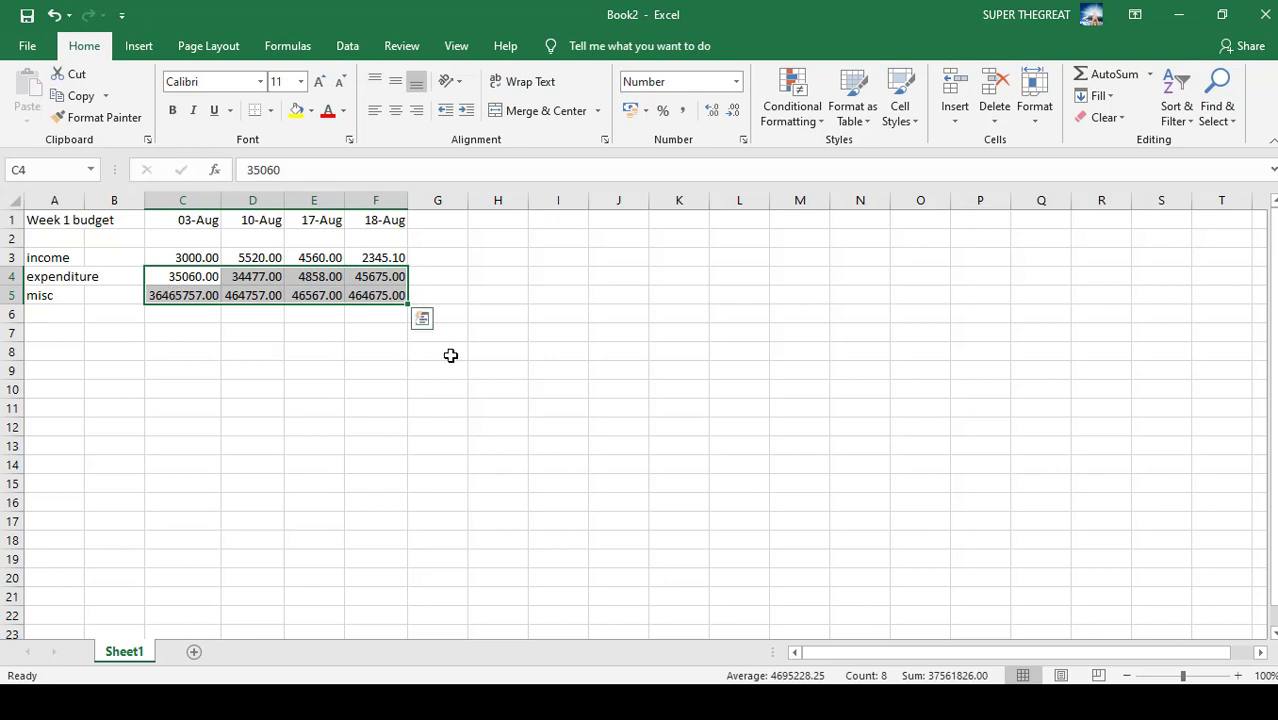
pyautogui.click(401, 330)
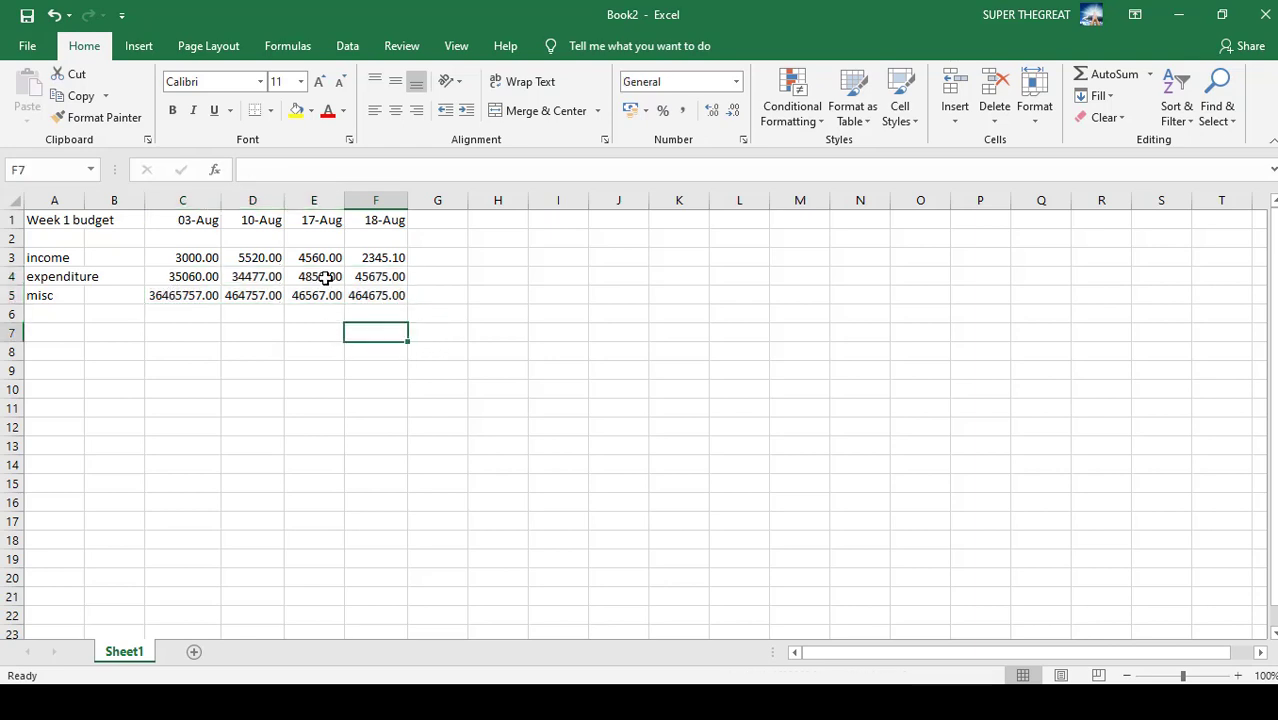
pyautogui.click(380, 295)
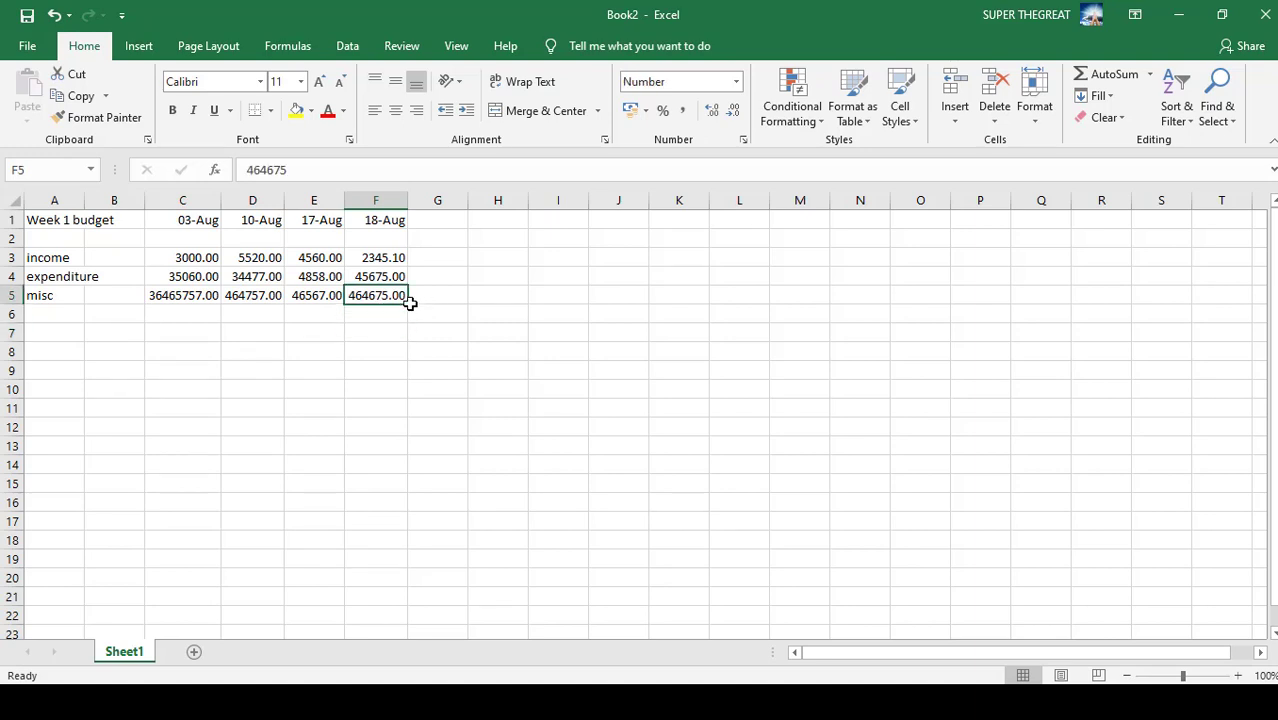
pyautogui.click(316, 290)
pyautogui.click(376, 297)
pyautogui.click(443, 295)
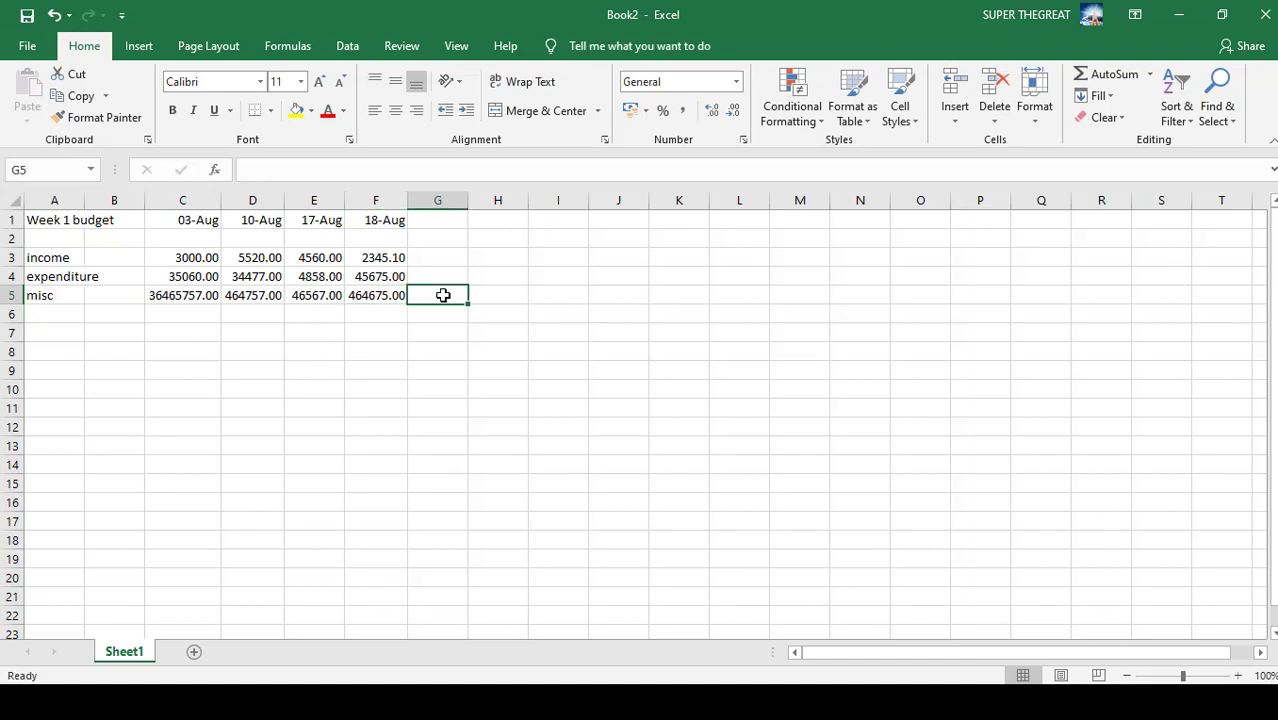
pyautogui.write('4')
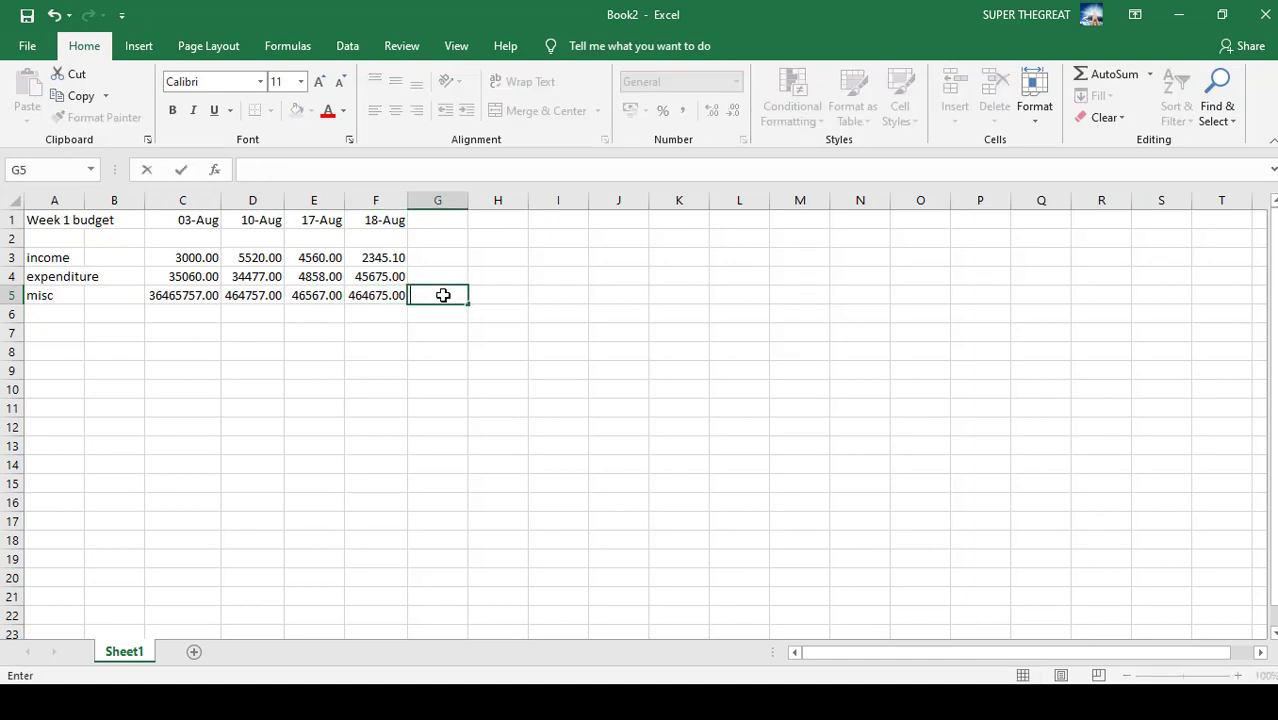
pyautogui.write('6')
pyautogui.press('BackSpace')
pyautogui.press('BackSpace')
pyautogui.click(381, 310)
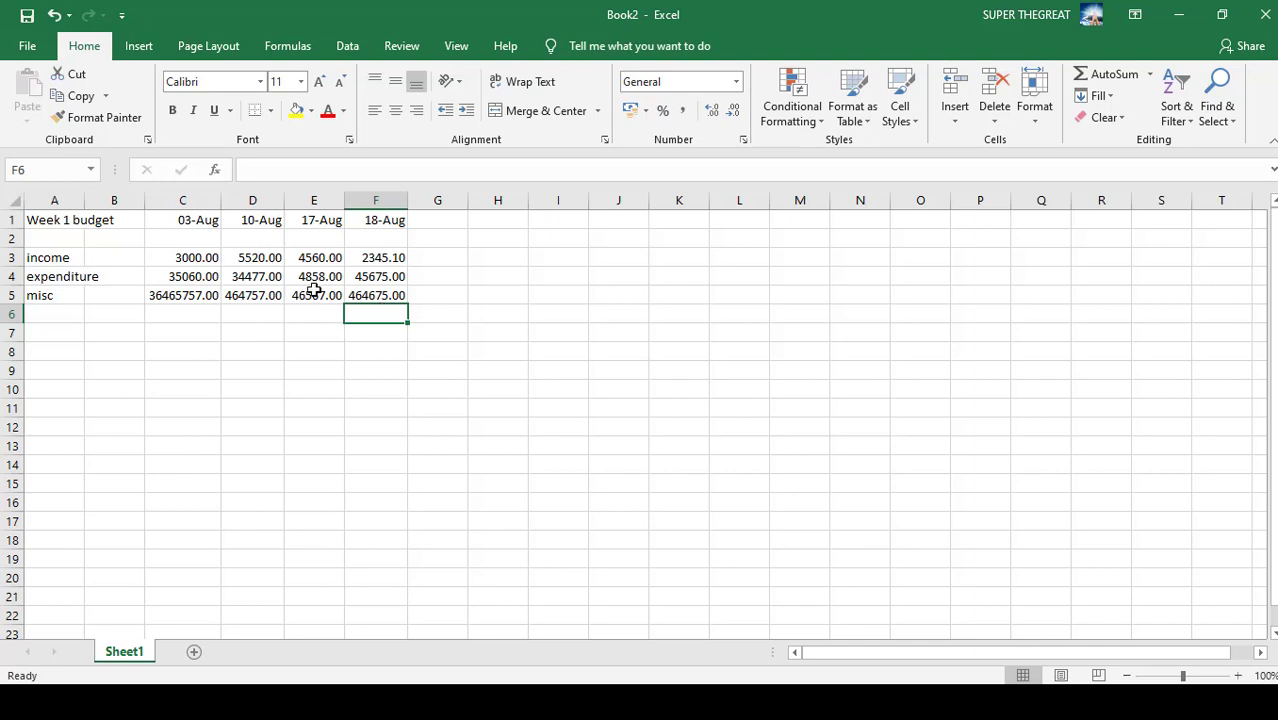
# Select C3:F5 and fill the income row across with 3000, 4757577, 48858 and 585858
pyautogui.moveTo(172, 257); pyautogui.dragTo(381, 295)
pyautogui.write('3000')
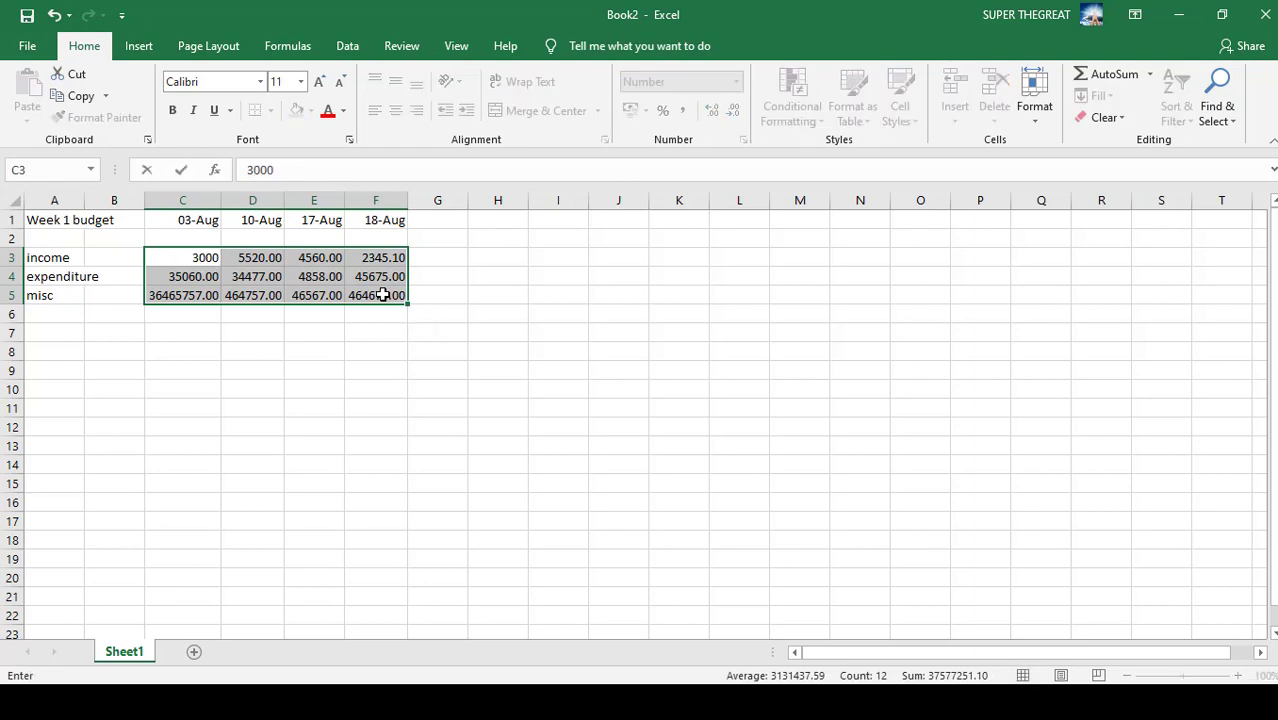
pyautogui.press('Tab')
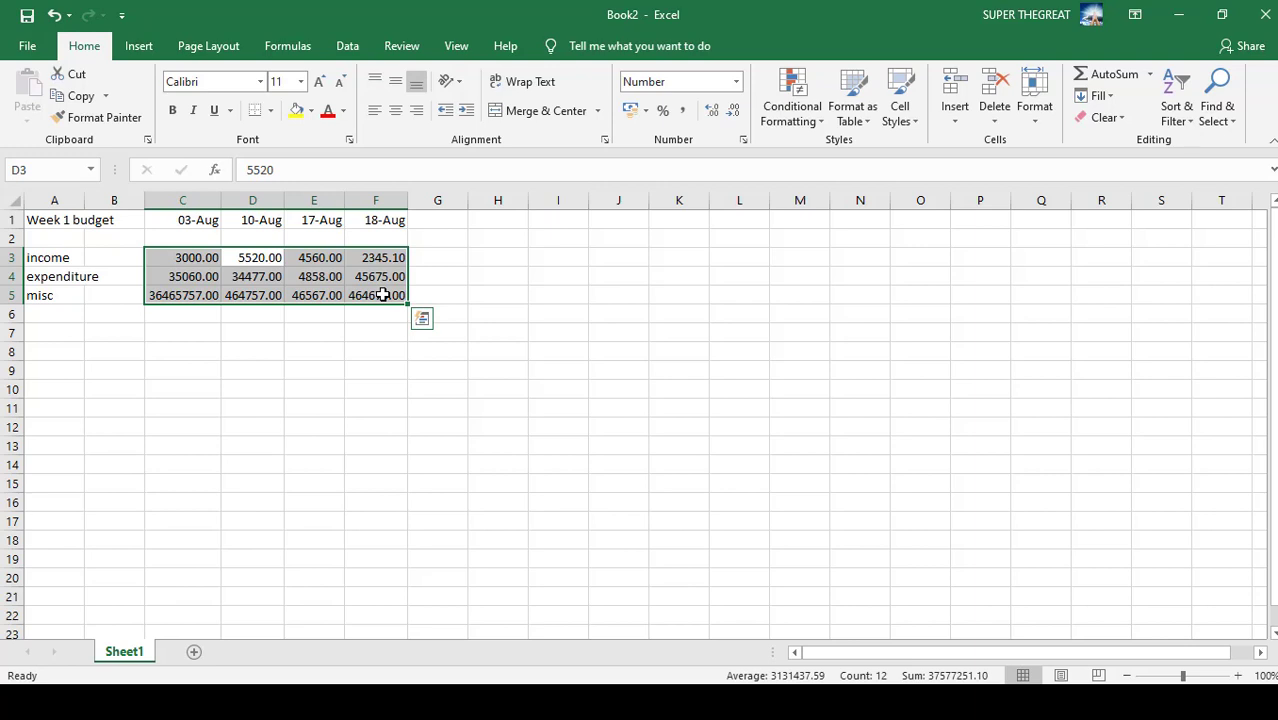
pyautogui.write('4757577')
pyautogui.press('Tab')
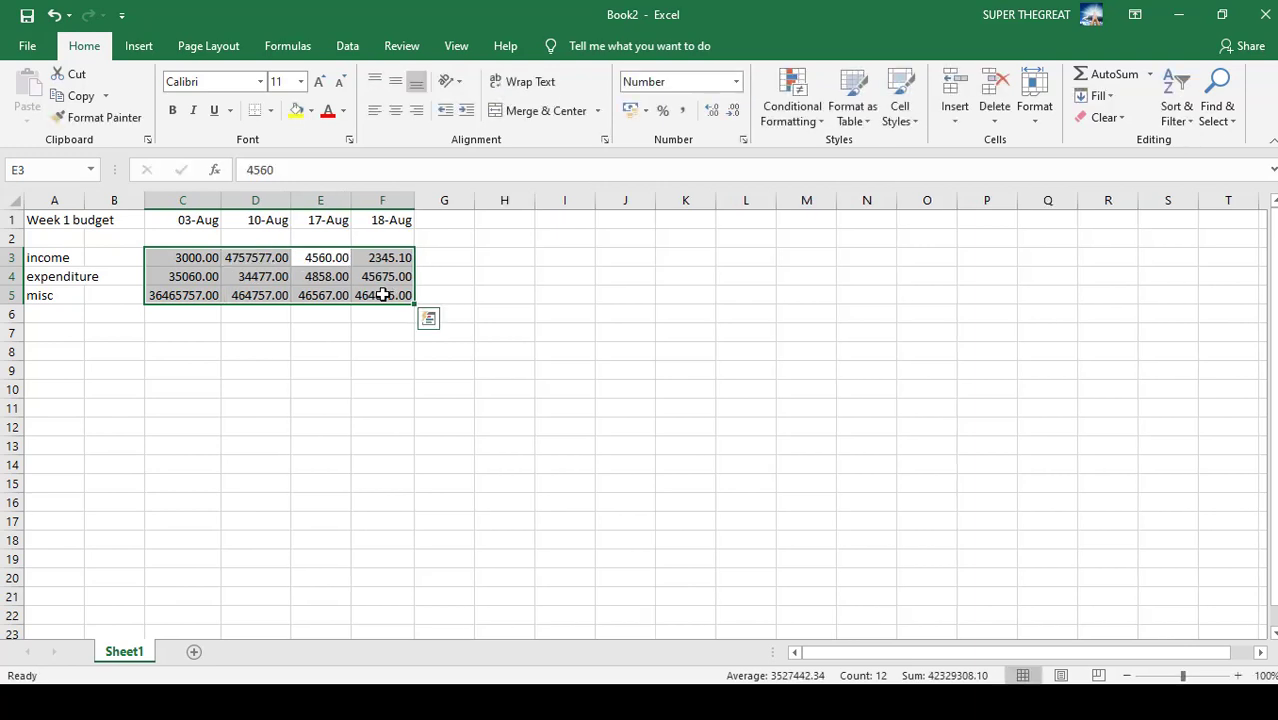
pyautogui.write('48858')
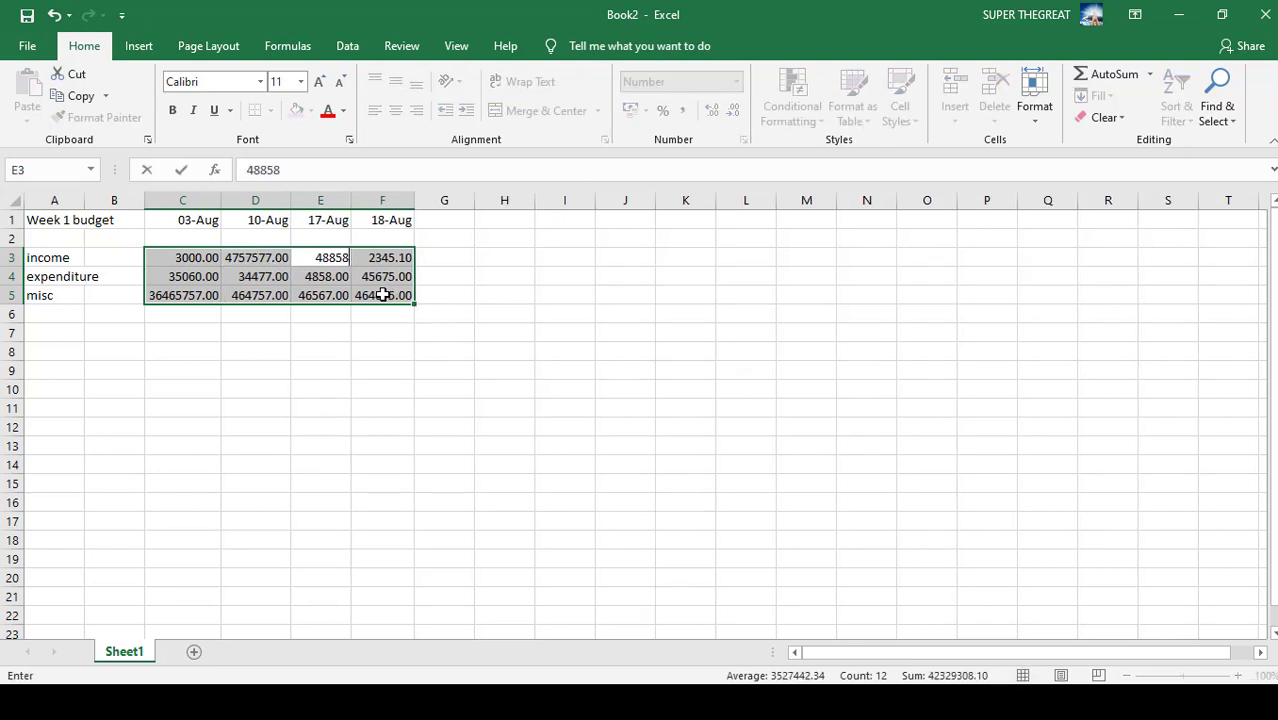
pyautogui.press('Tab')
pyautogui.write('585858')
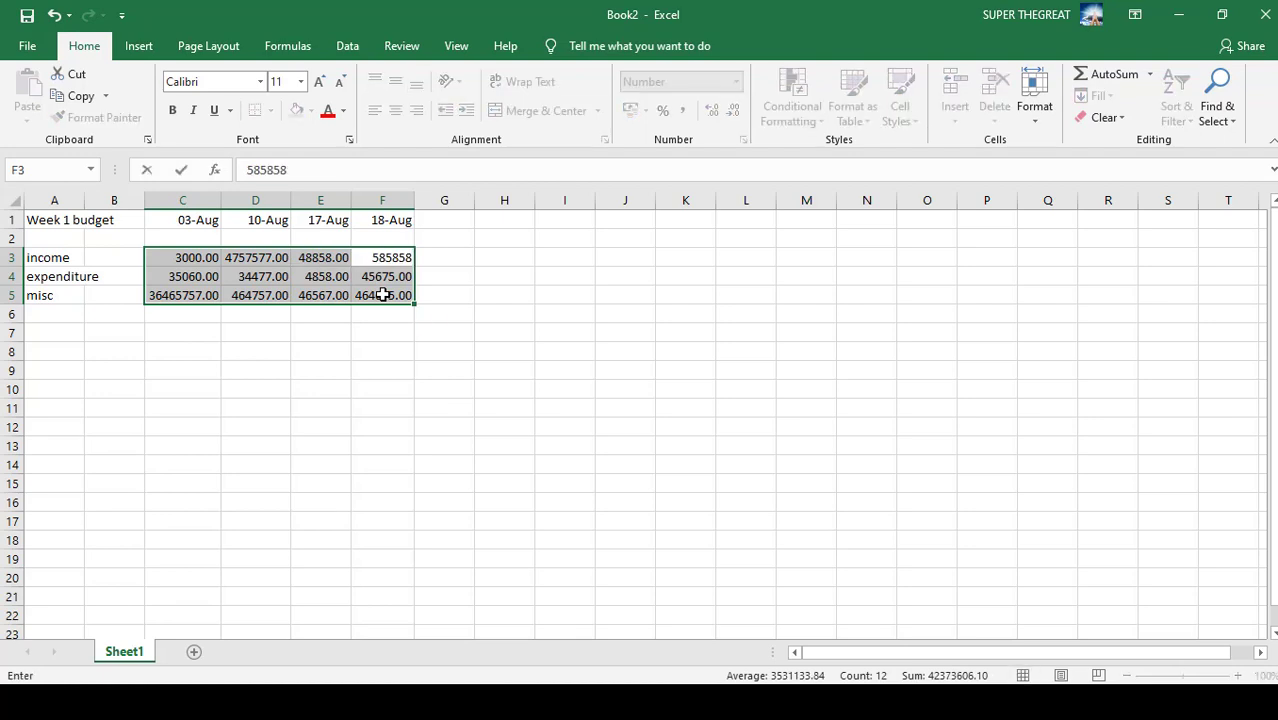
pyautogui.press('Tab')
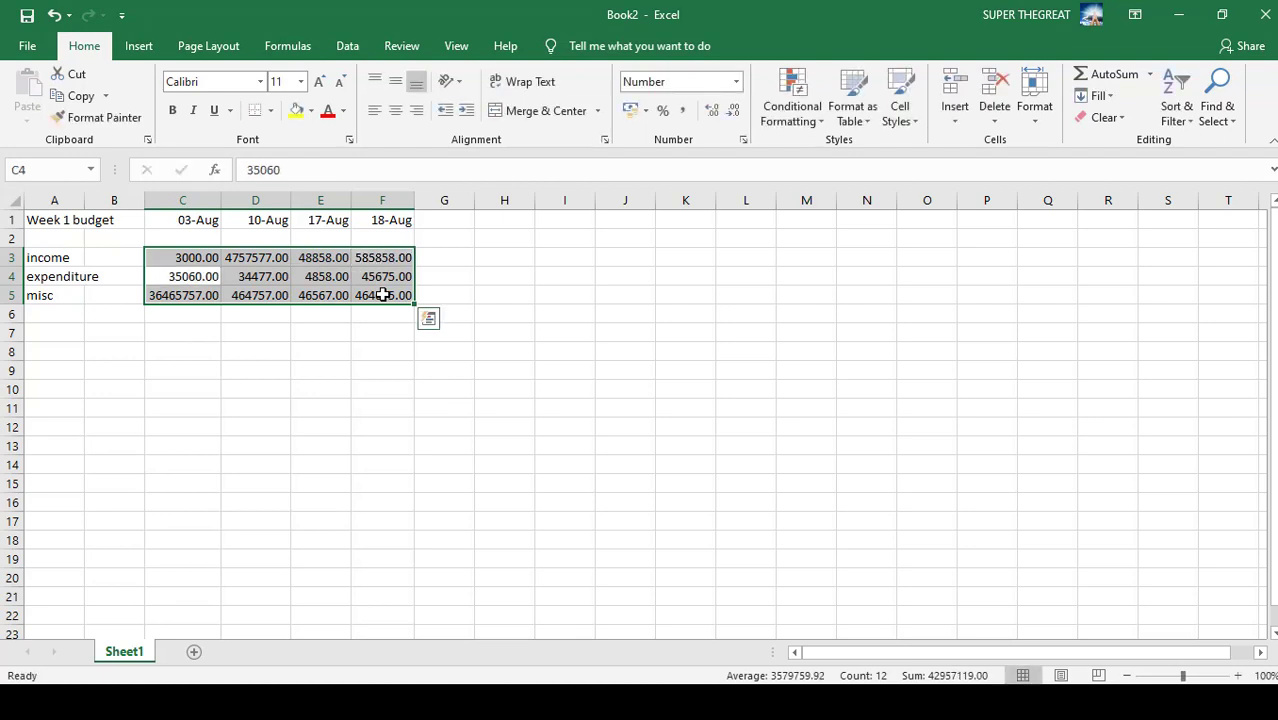
# Replace the 03-Aug values in the selected range with expenditure 577868 and misc 477575, moving down the column
pyautogui.write('577868')
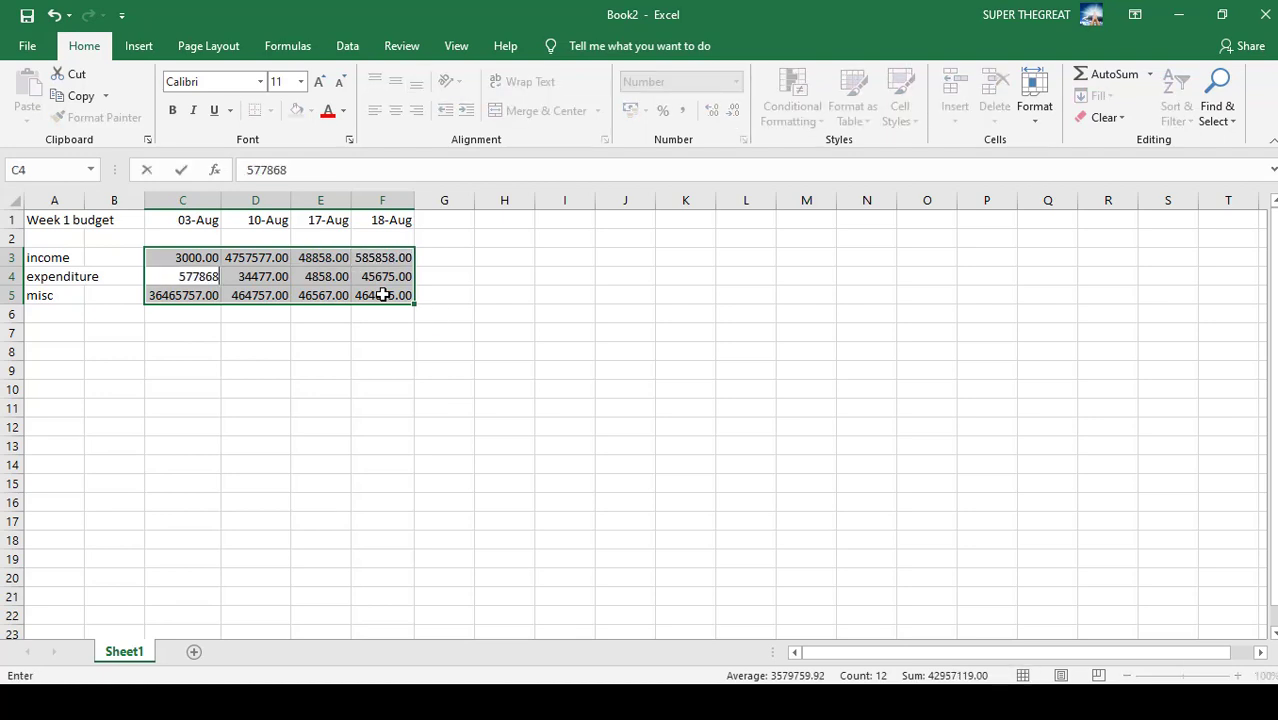
pyautogui.press('Return')
pyautogui.write('477575')
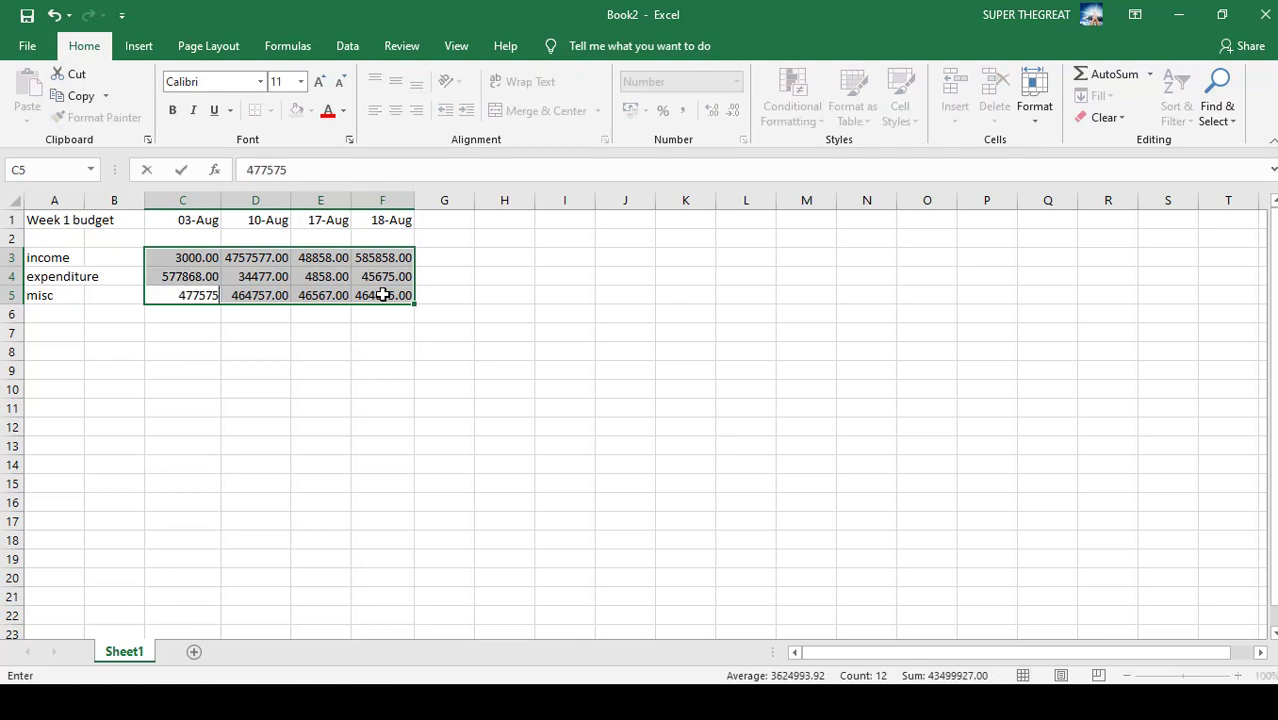
pyautogui.press('Return')
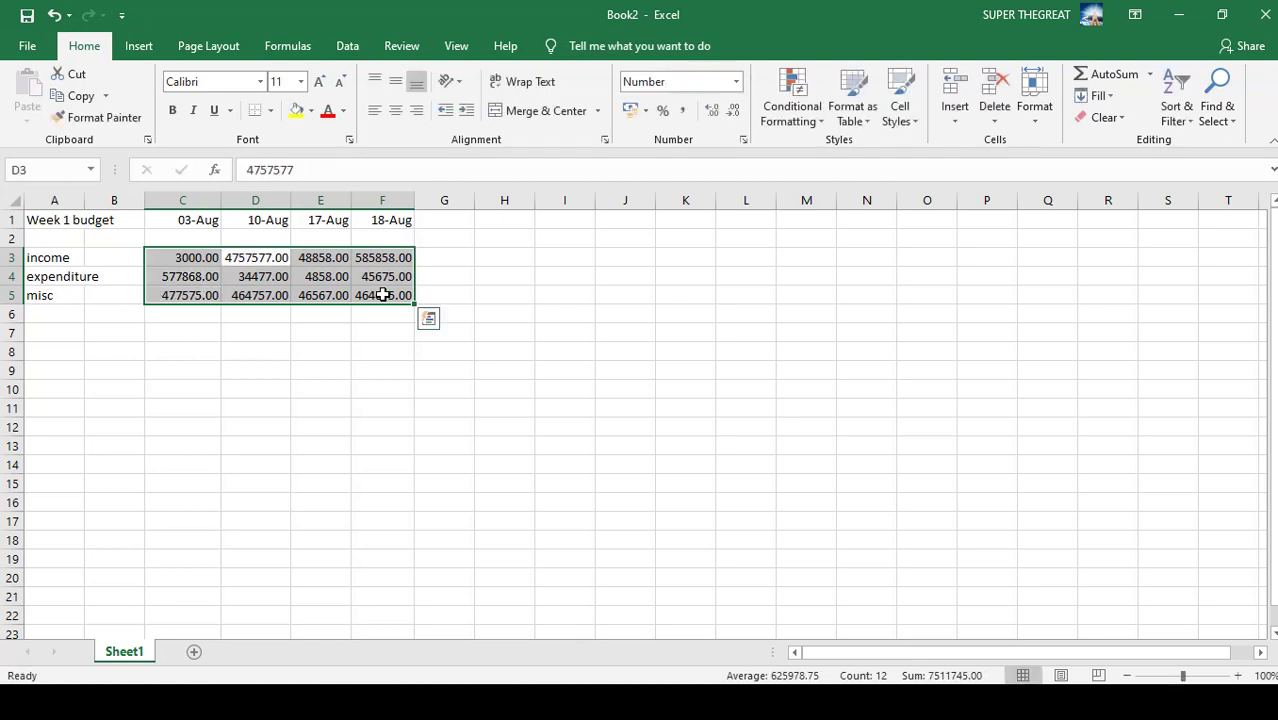
# Fill the 10-Aug column downward with income 677676, expenditure 76785 and misc 374747
pyautogui.write('677676')
pyautogui.press('Return')
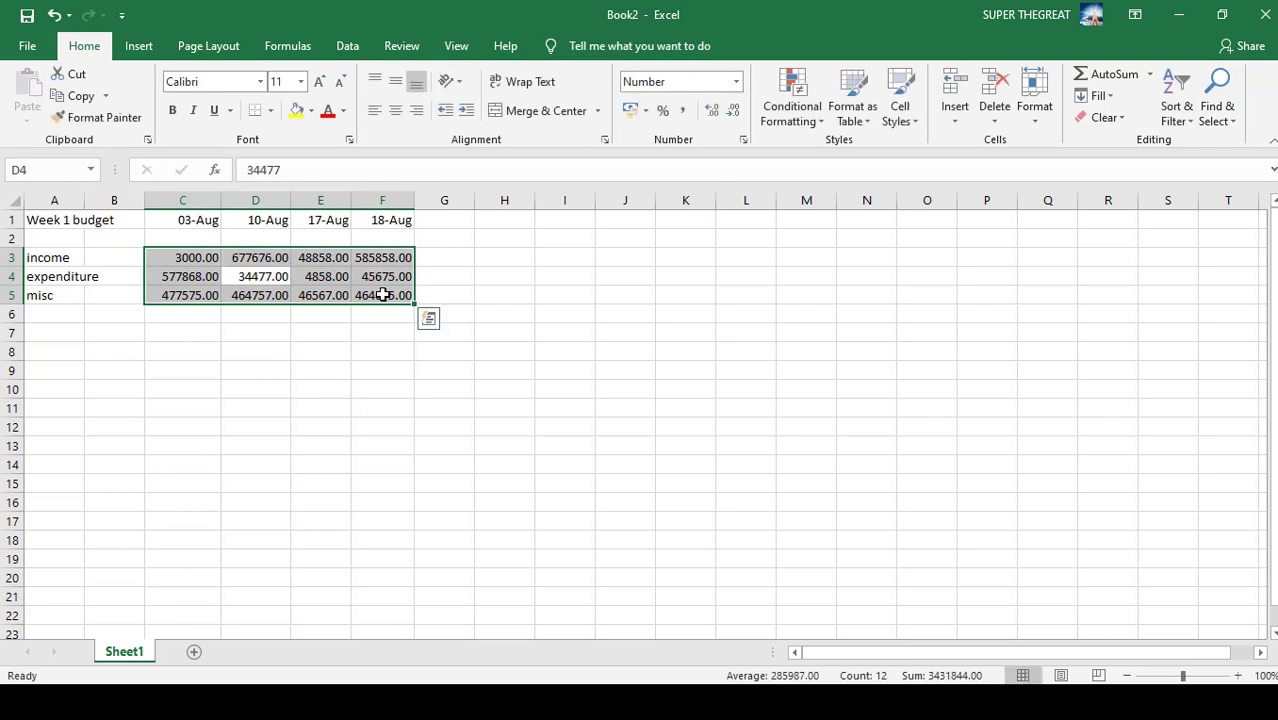
pyautogui.write('76785')
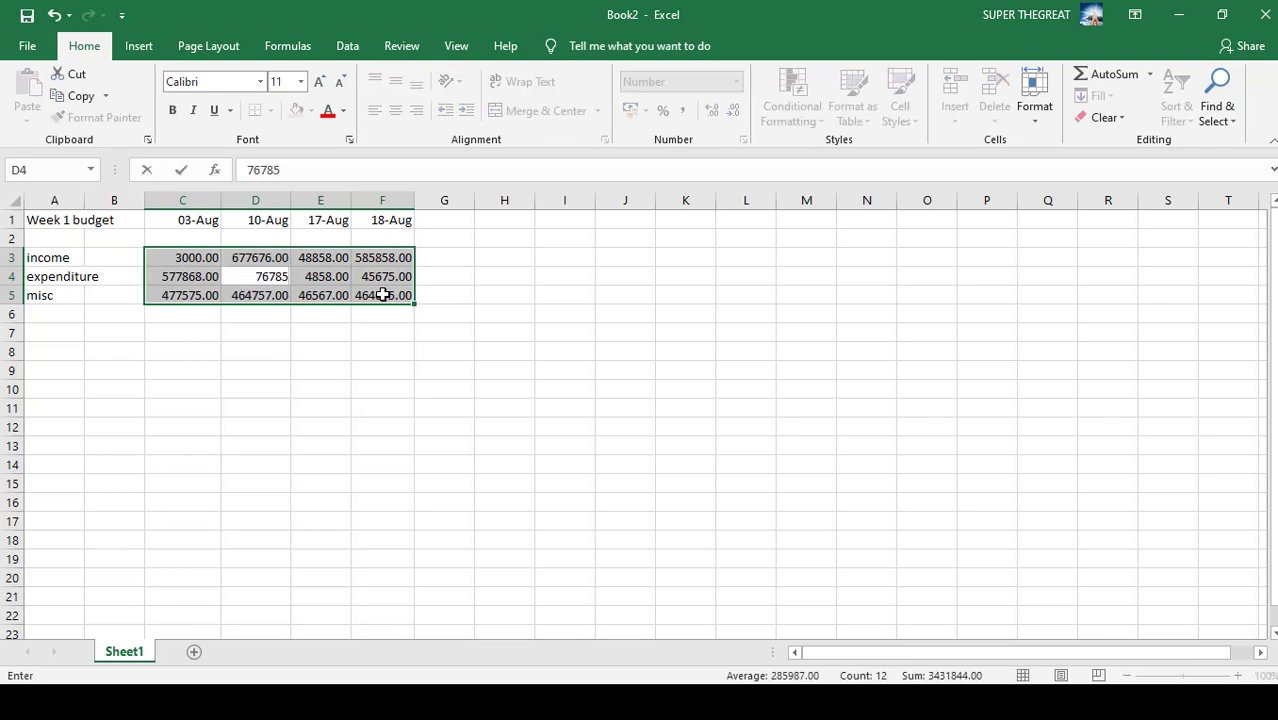
pyautogui.press('Return')
pyautogui.write('374747')
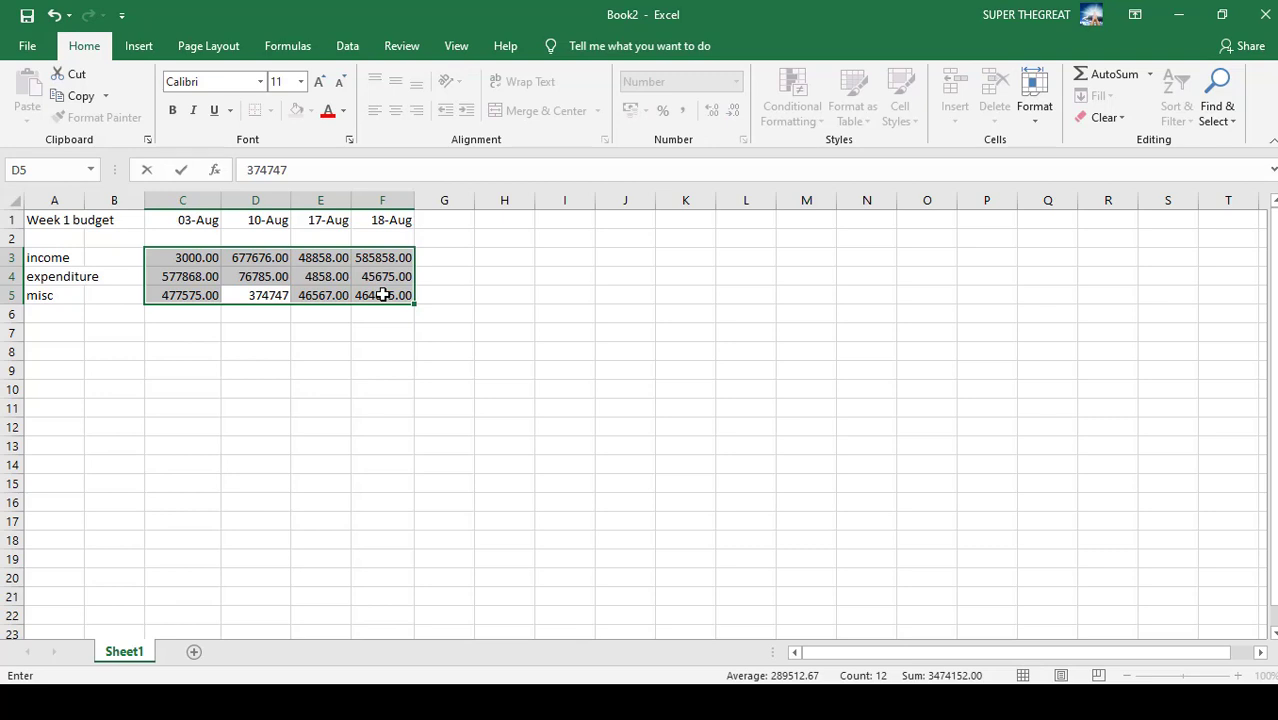
pyautogui.press('Return')
# Enter misc values 575787 for 17-Aug and 85885 for 18-Aug in the selected range
pyautogui.write('575787')
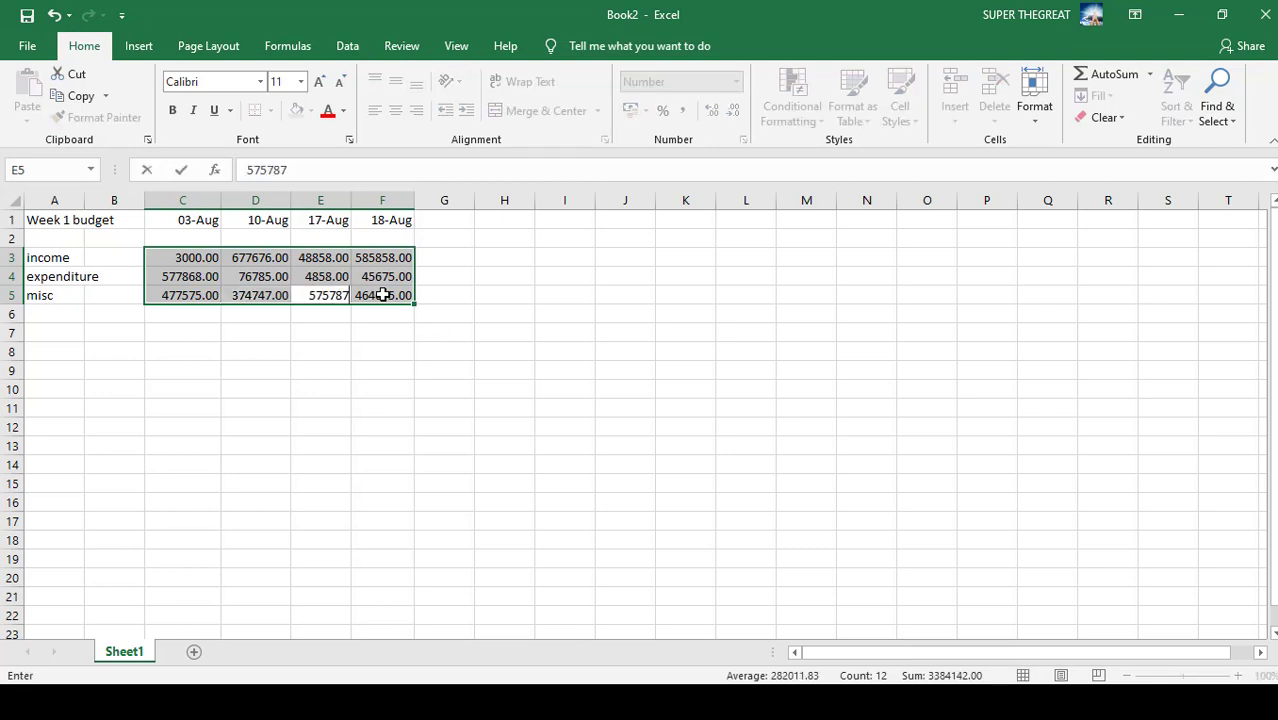
pyautogui.press('Return')
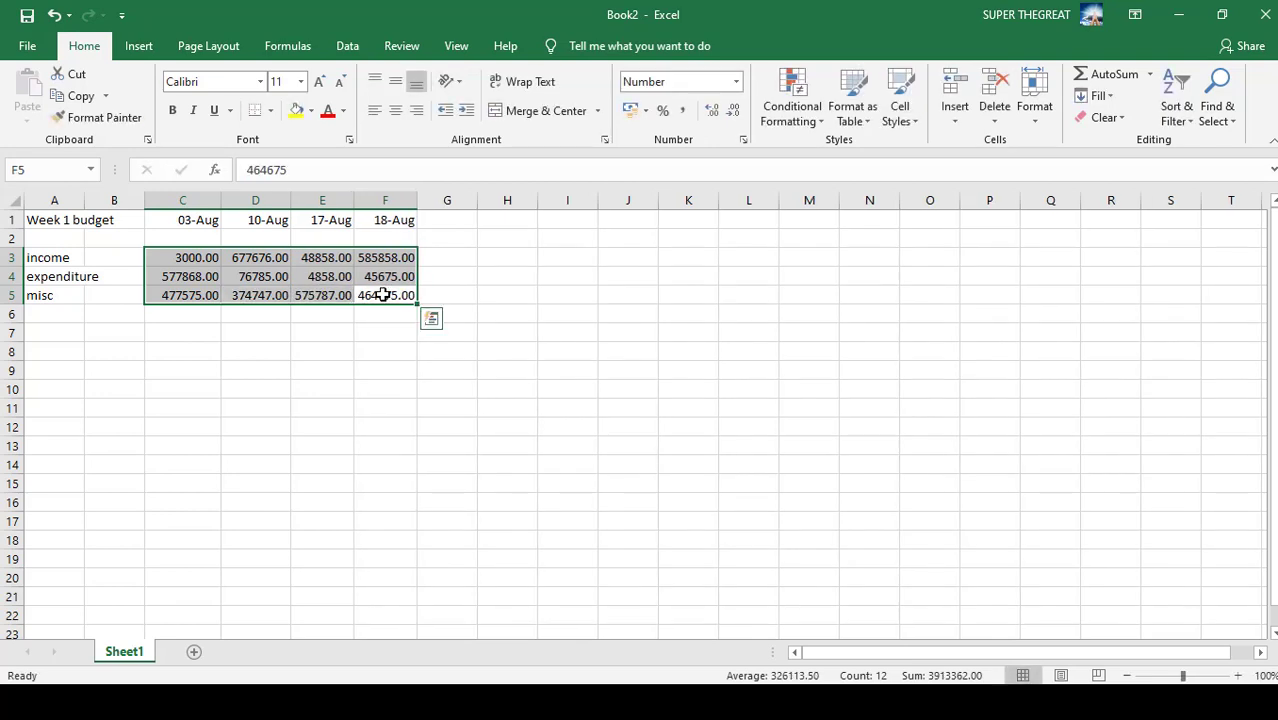
pyautogui.write('85885')
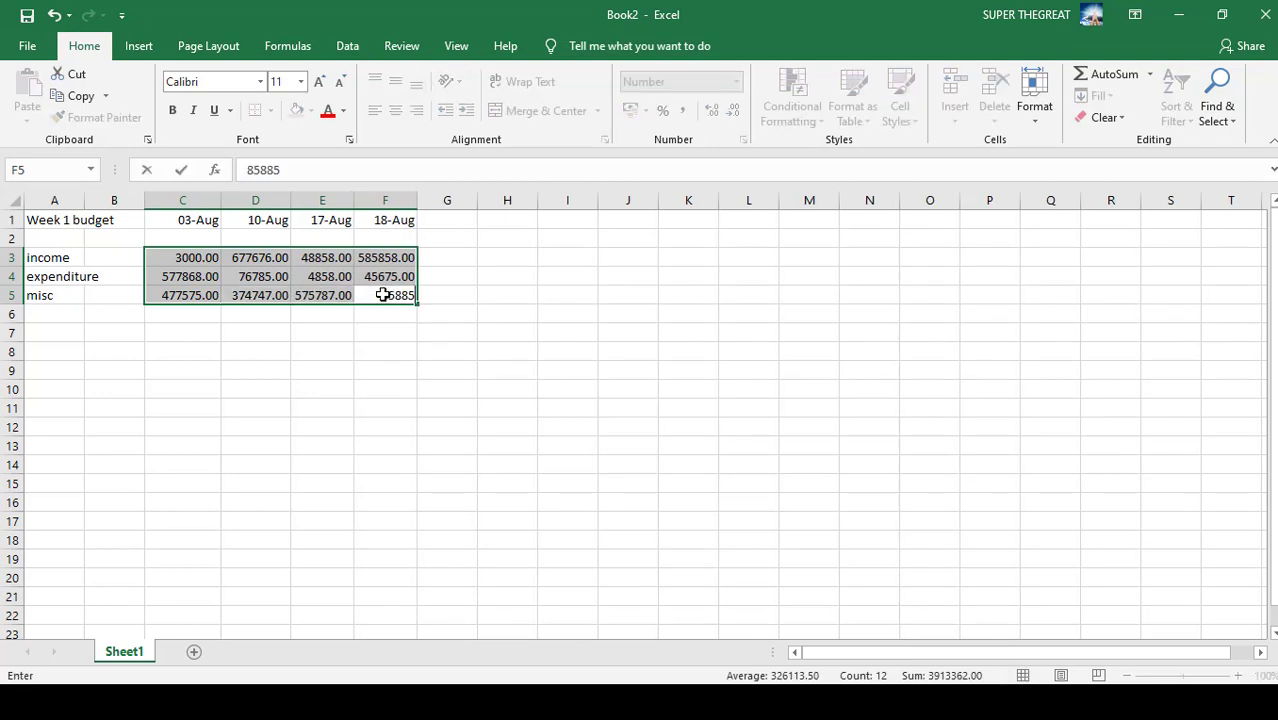
pyautogui.press('Return')
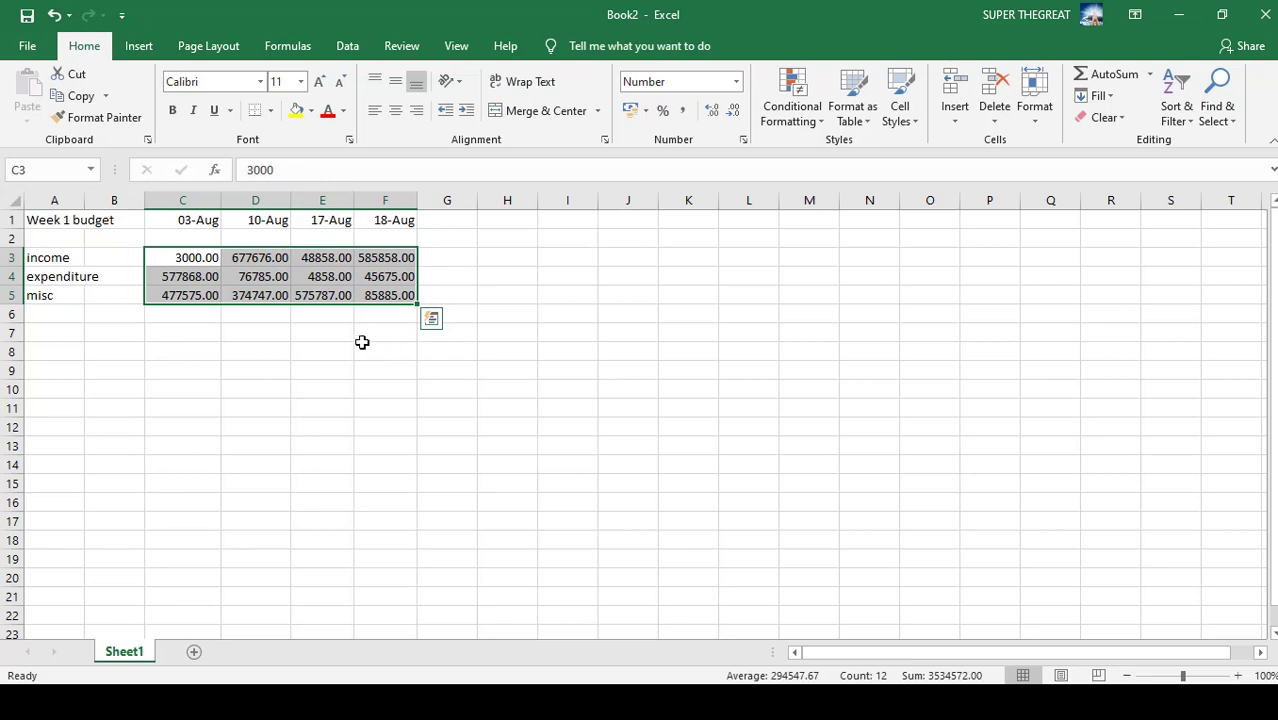
# Overwrite the 17-Aug expenditure in E4 with 5654.6
pyautogui.click(312, 279)
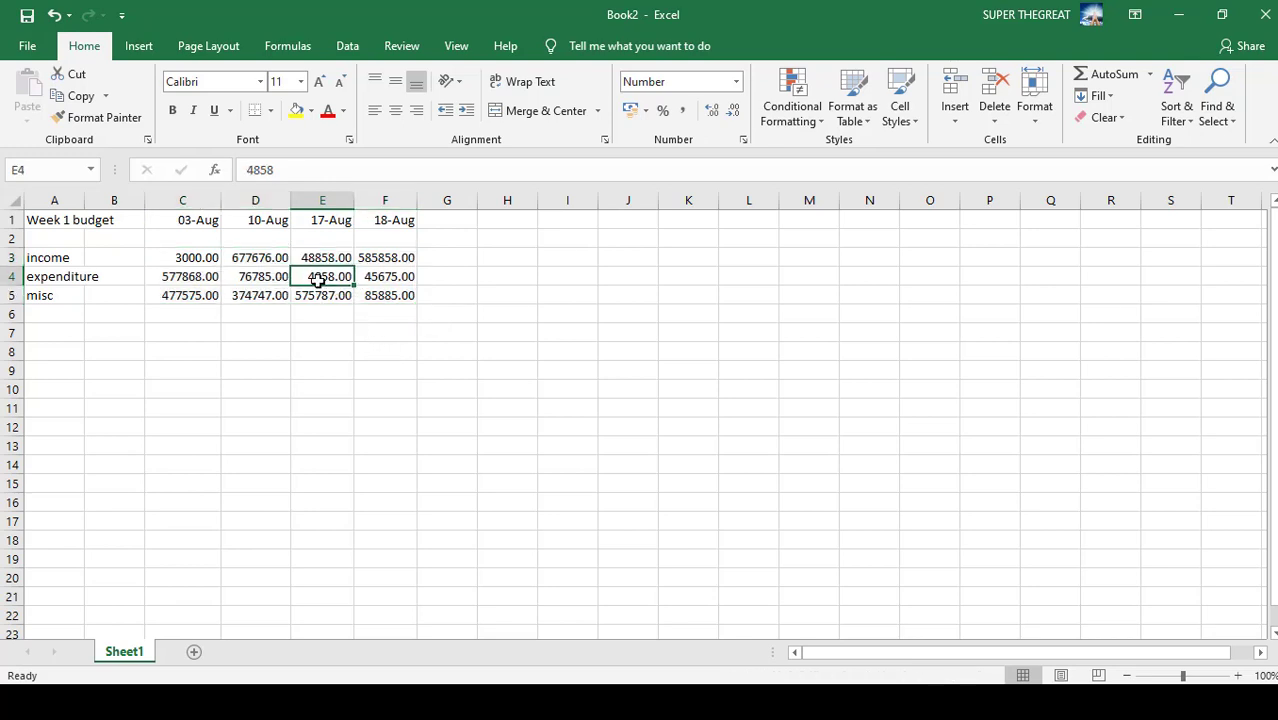
pyautogui.write('5654.6')
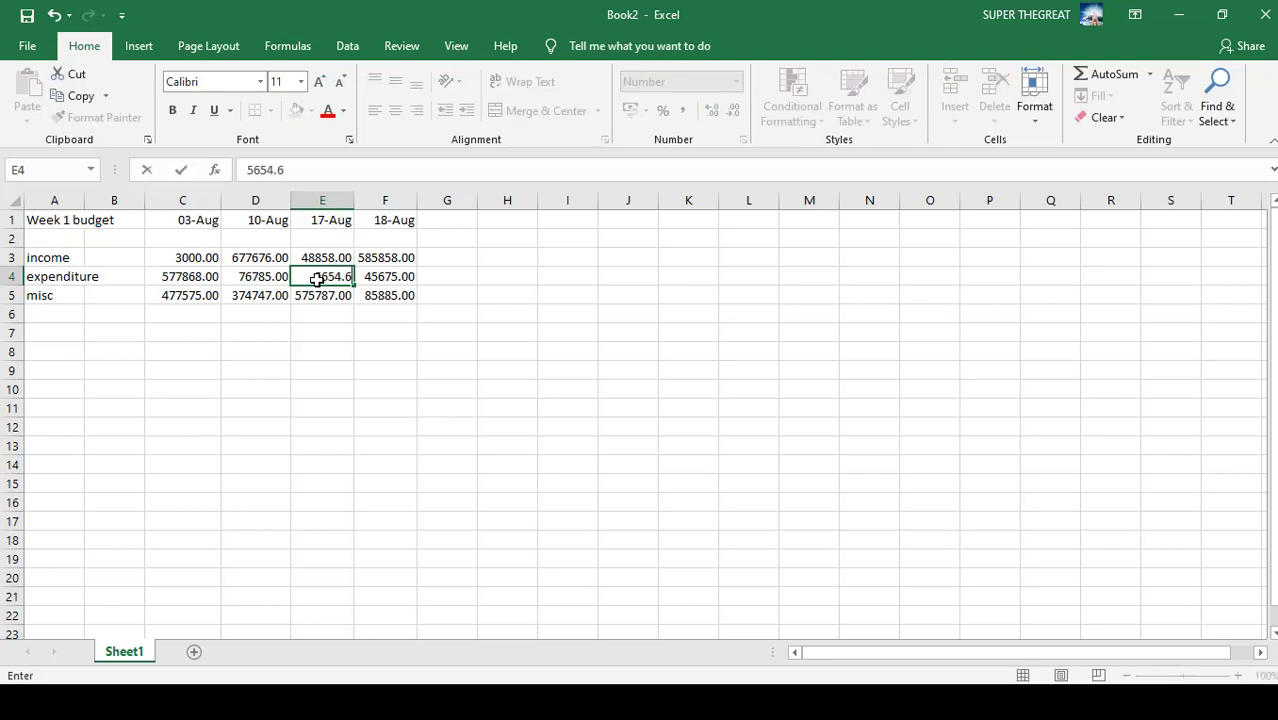
pyautogui.press('Tab')
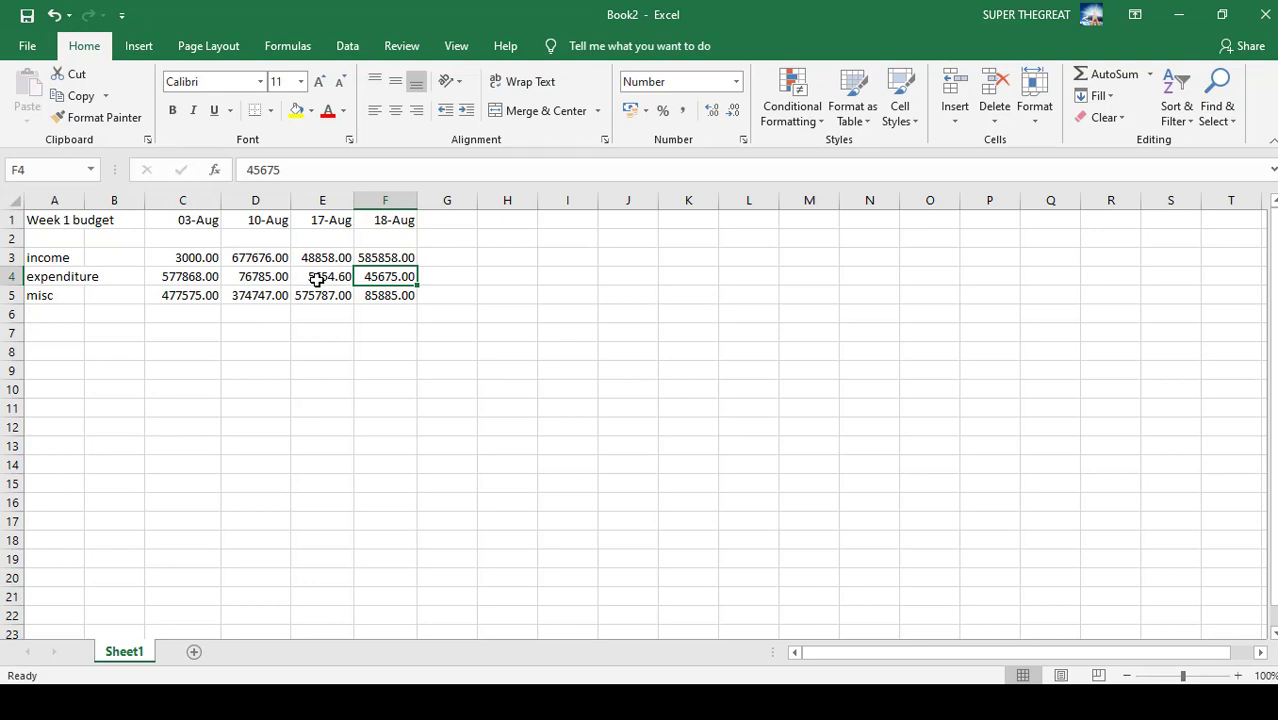
pyautogui.doubleClick(316, 278)
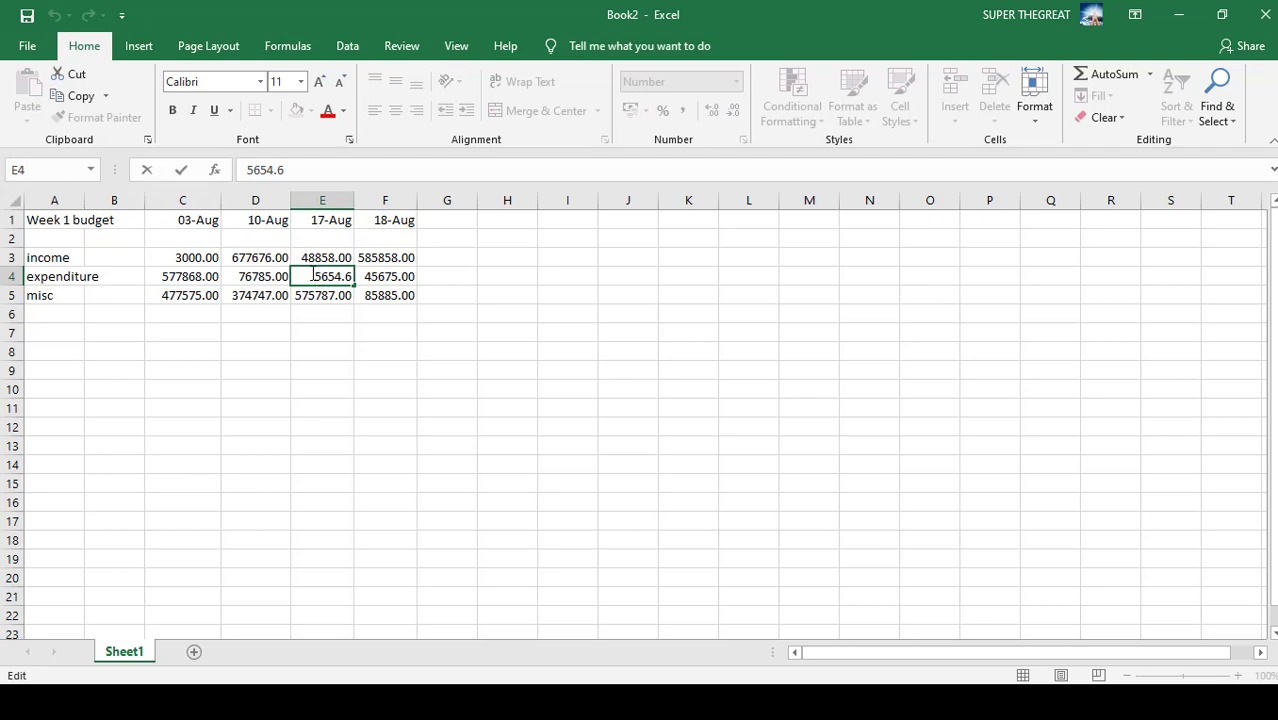
pyautogui.moveTo(314, 276); pyautogui.dragTo(353, 277)
pyautogui.click(314, 257)
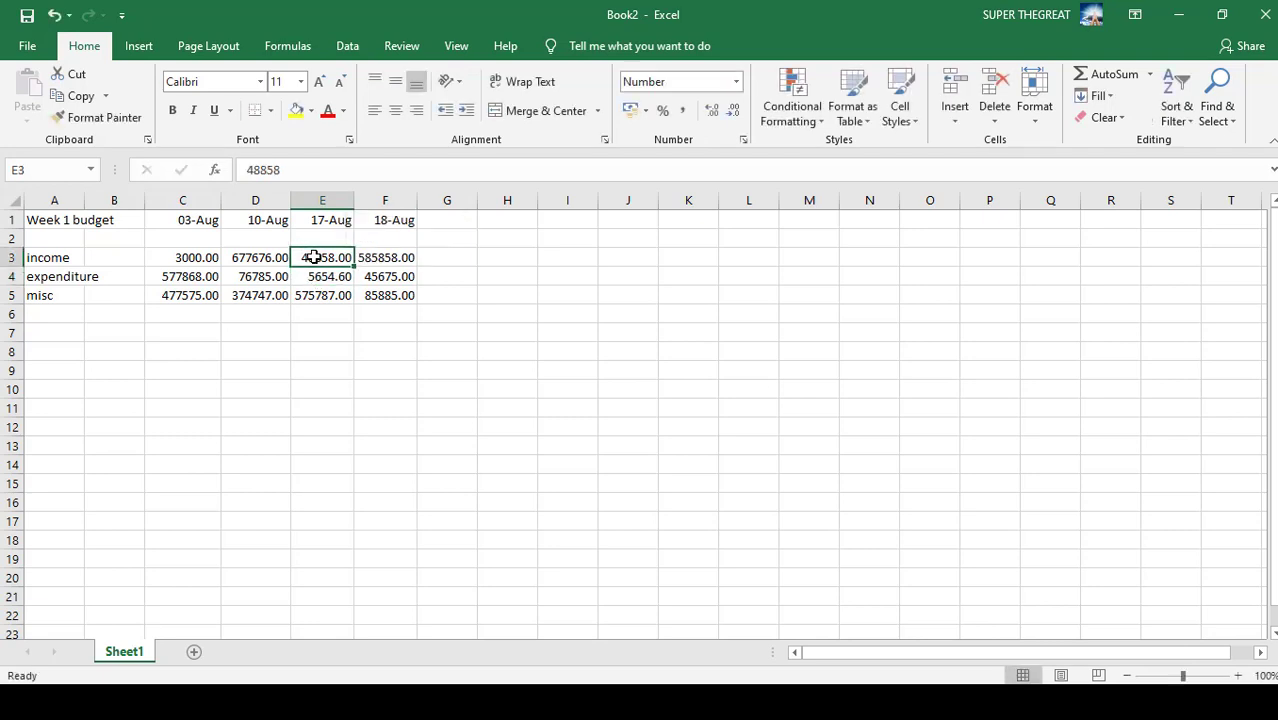
pyautogui.click(258, 259)
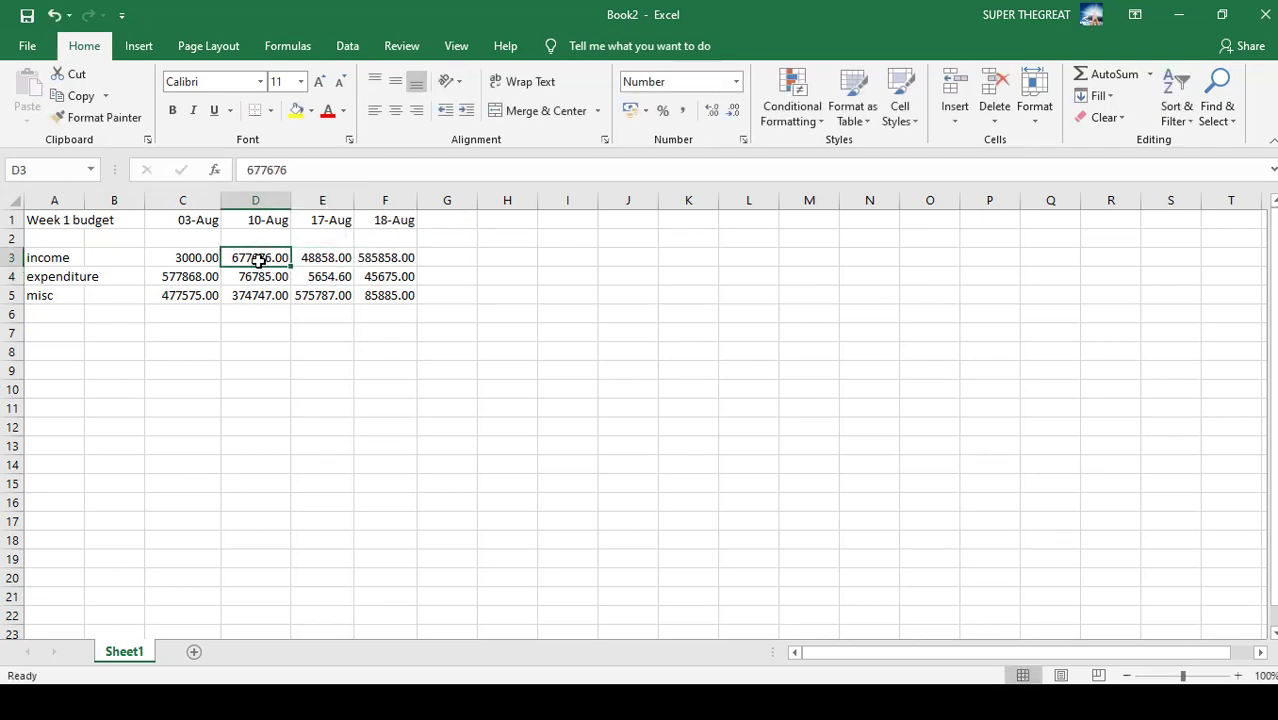
# Edit the 17-Aug income in E3 within the cell, replacing only its last digit with 9 to make 48859
pyautogui.doubleClick(330, 258)
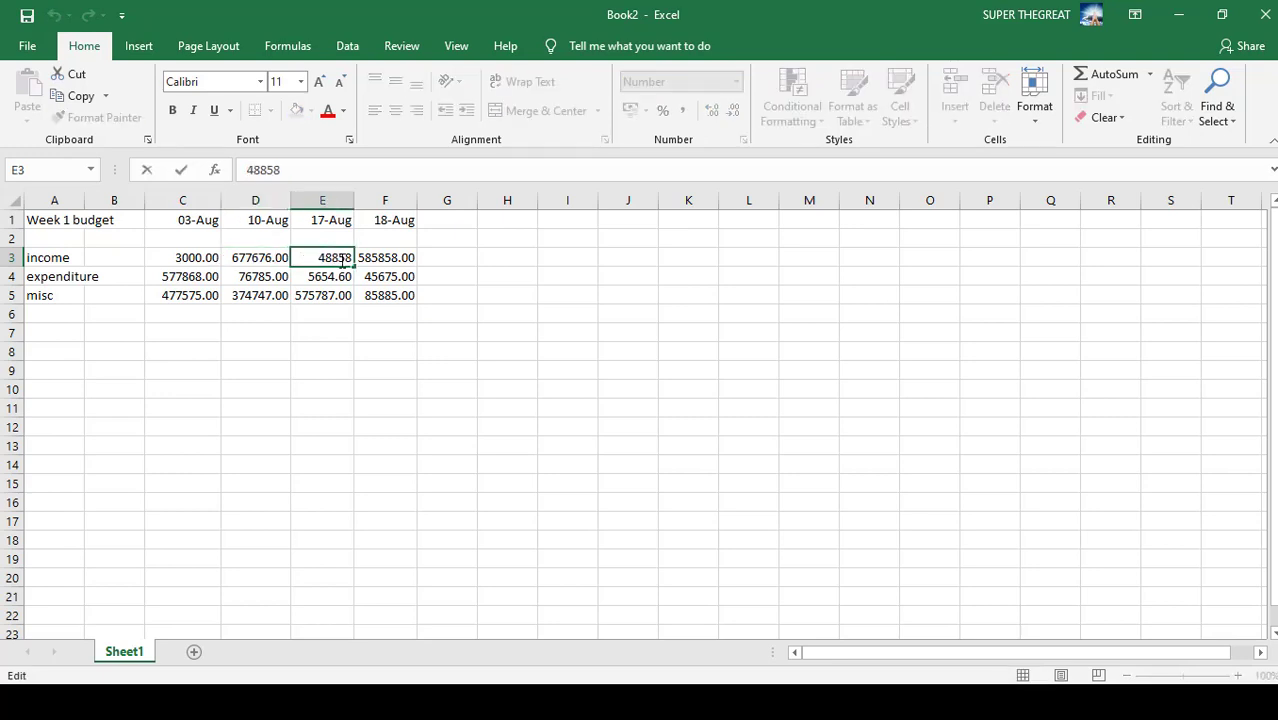
pyautogui.moveTo(345, 258); pyautogui.dragTo(352, 258)
pyautogui.write('9')
pyautogui.press('Return')
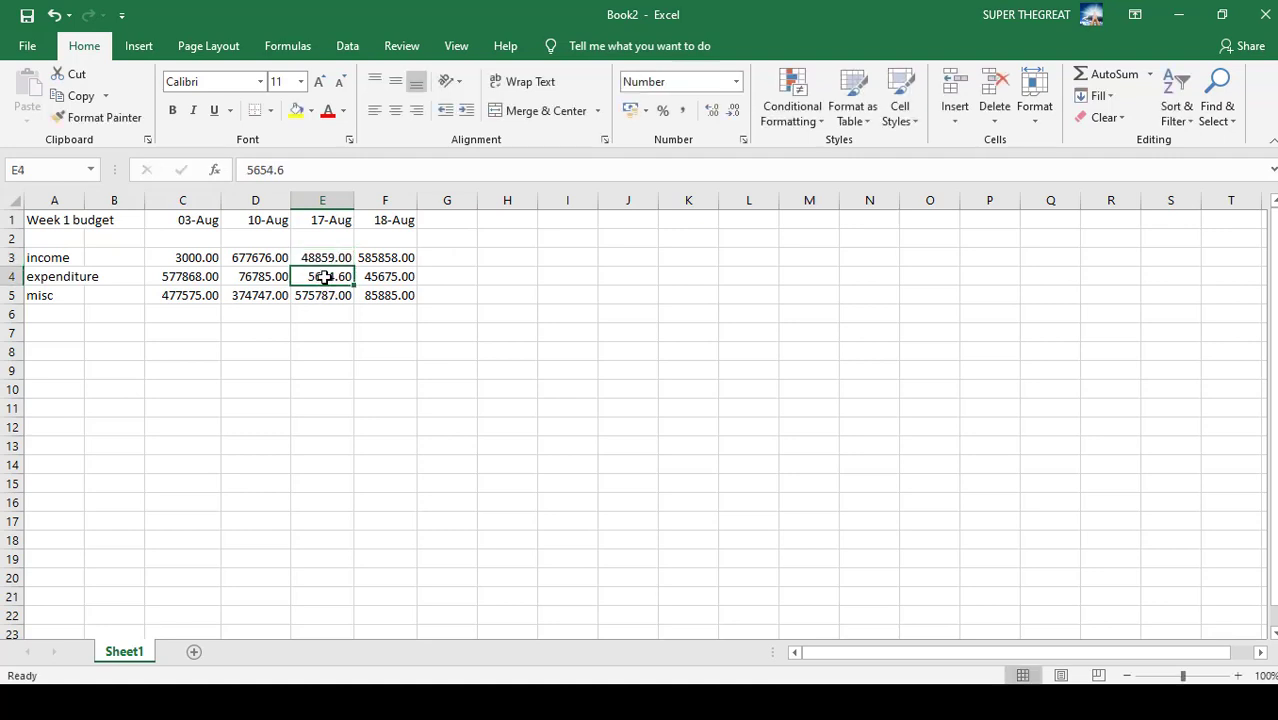
pyautogui.doubleClick(324, 277)
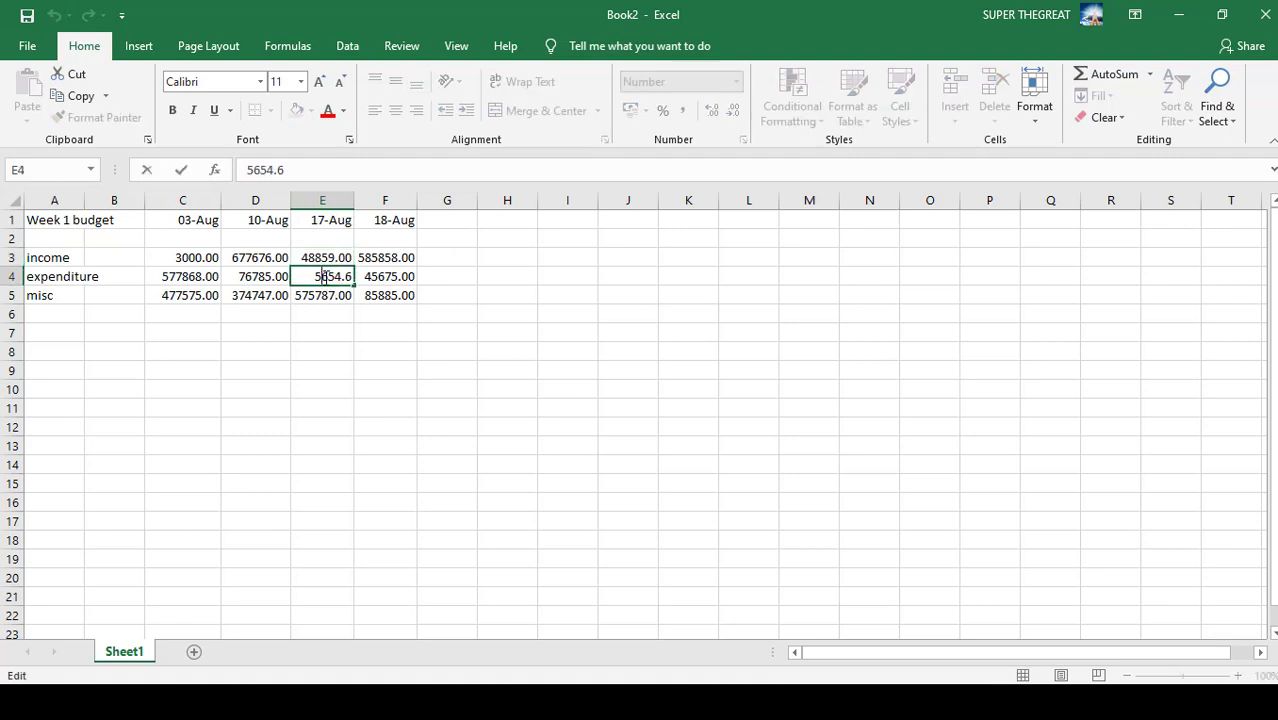
pyautogui.click(377, 276)
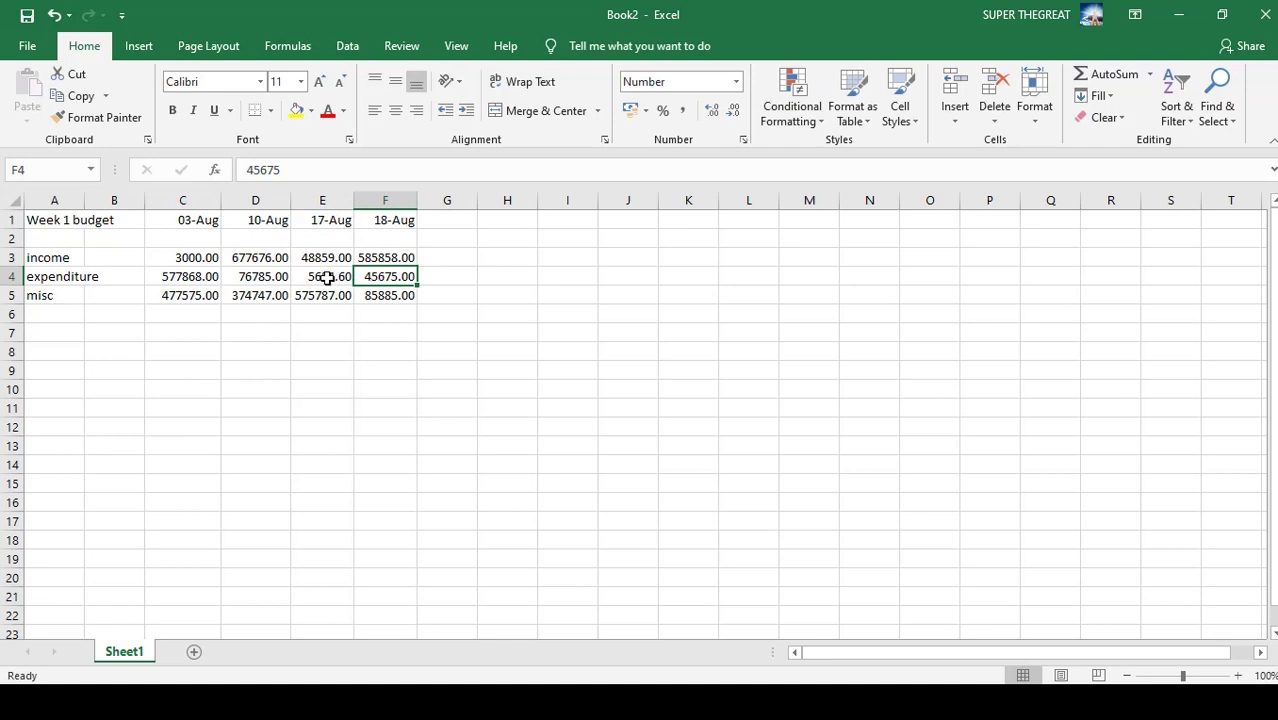
# Edit the 17-Aug expenditure in E4 within the cell, replacing the digit before the decimal point to make 5655.6
pyautogui.doubleClick(332, 278)
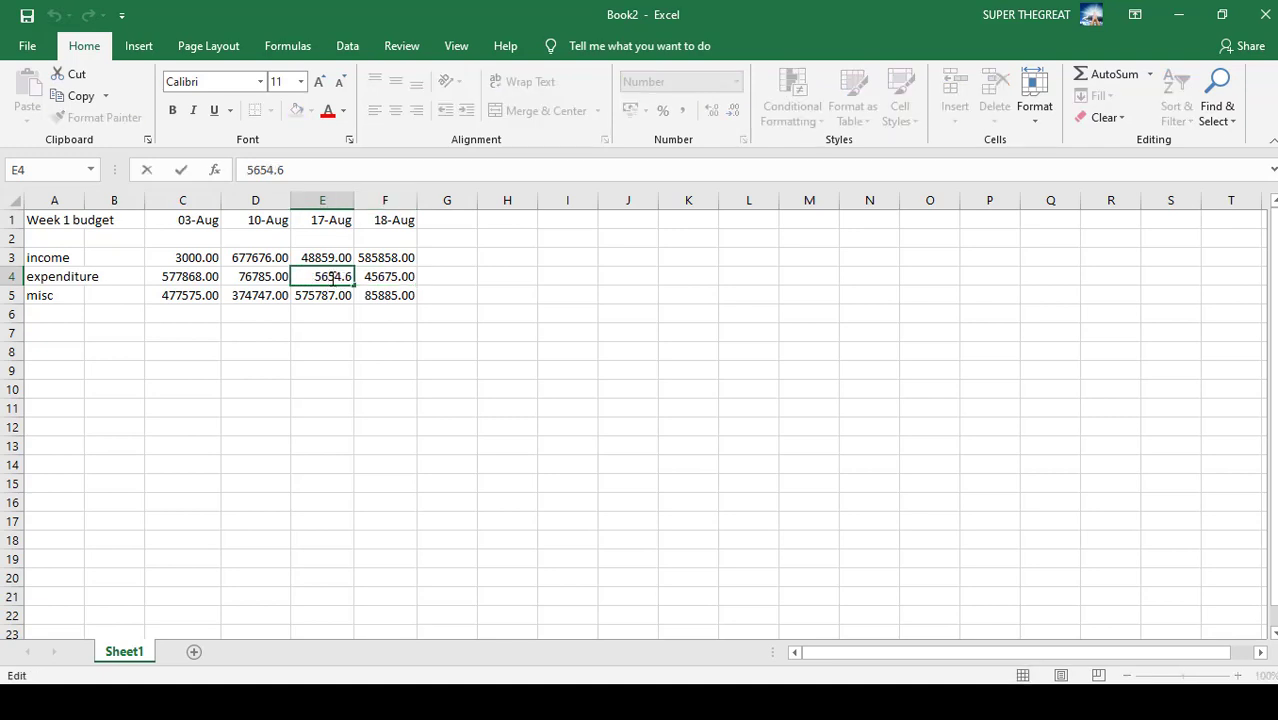
pyautogui.moveTo(339, 276); pyautogui.dragTo(341, 276)
pyautogui.press('BackSpace')
pyautogui.write('5')
# Overwrite the 18-Aug expenditure in F4 with 37485, and open the cell for in-cell editing without altering it
pyautogui.click(380, 275)
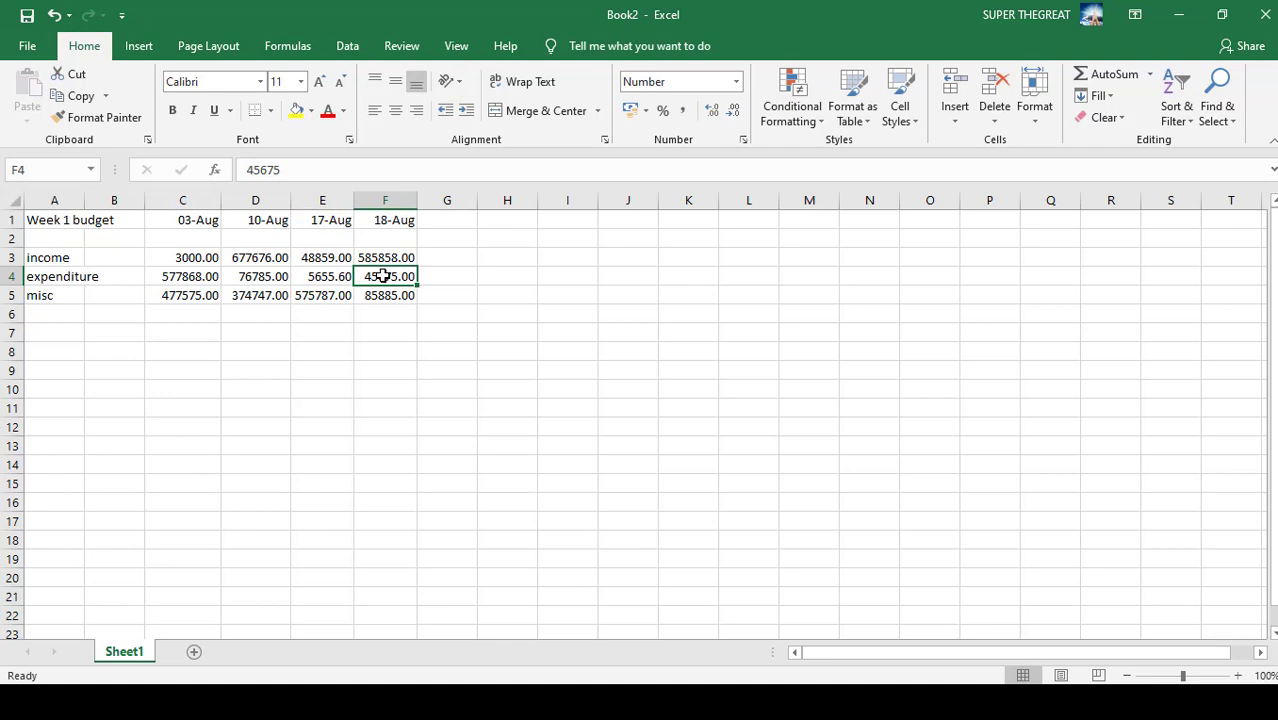
pyautogui.write('37485')
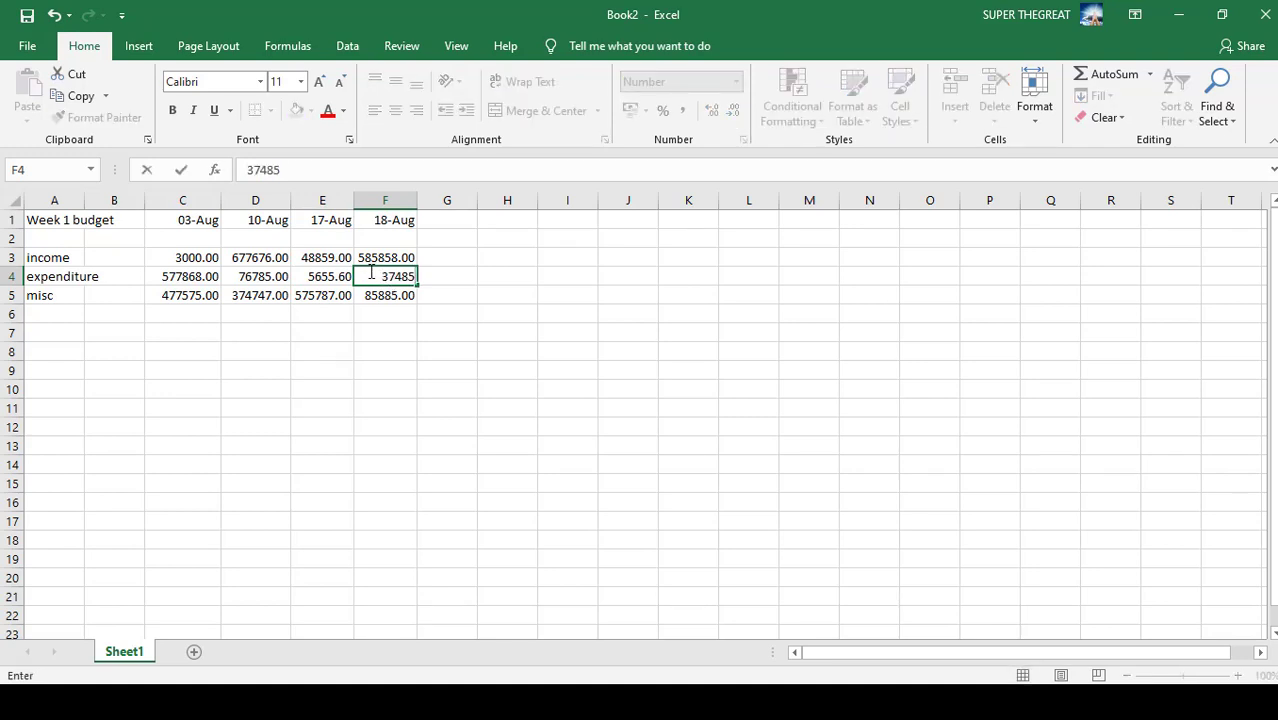
pyautogui.press('Tab')
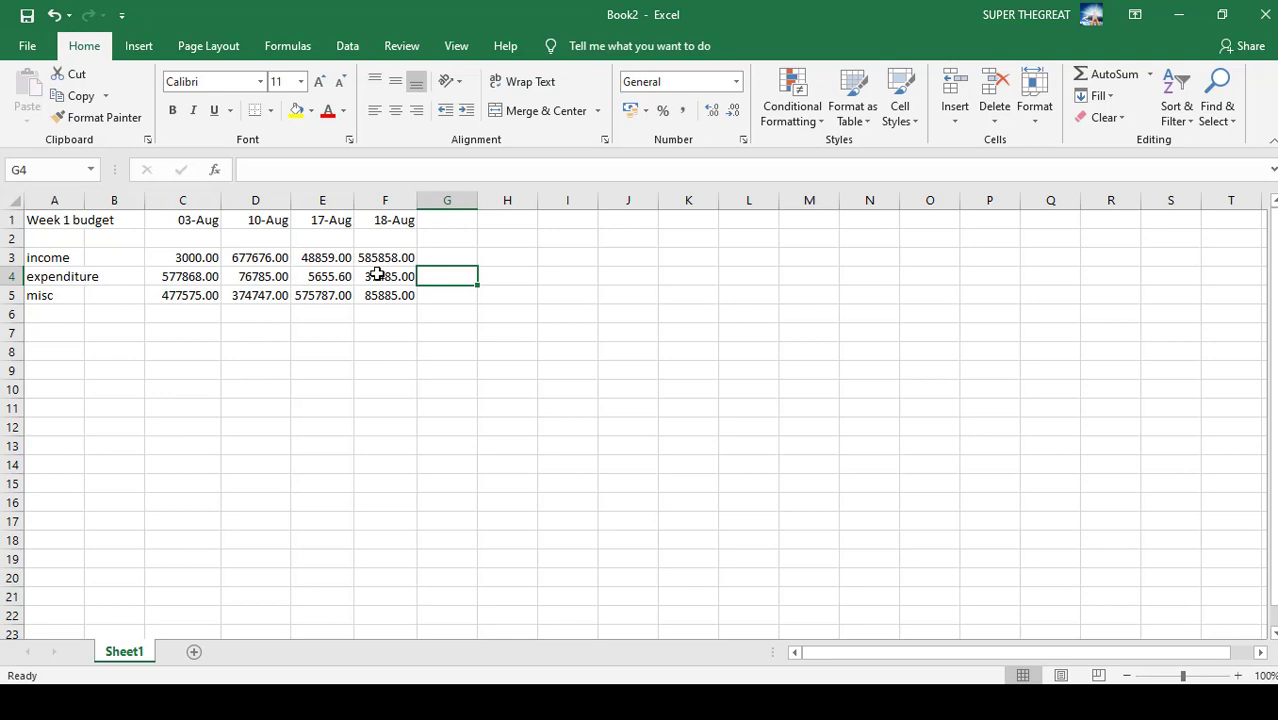
pyautogui.click(377, 274)
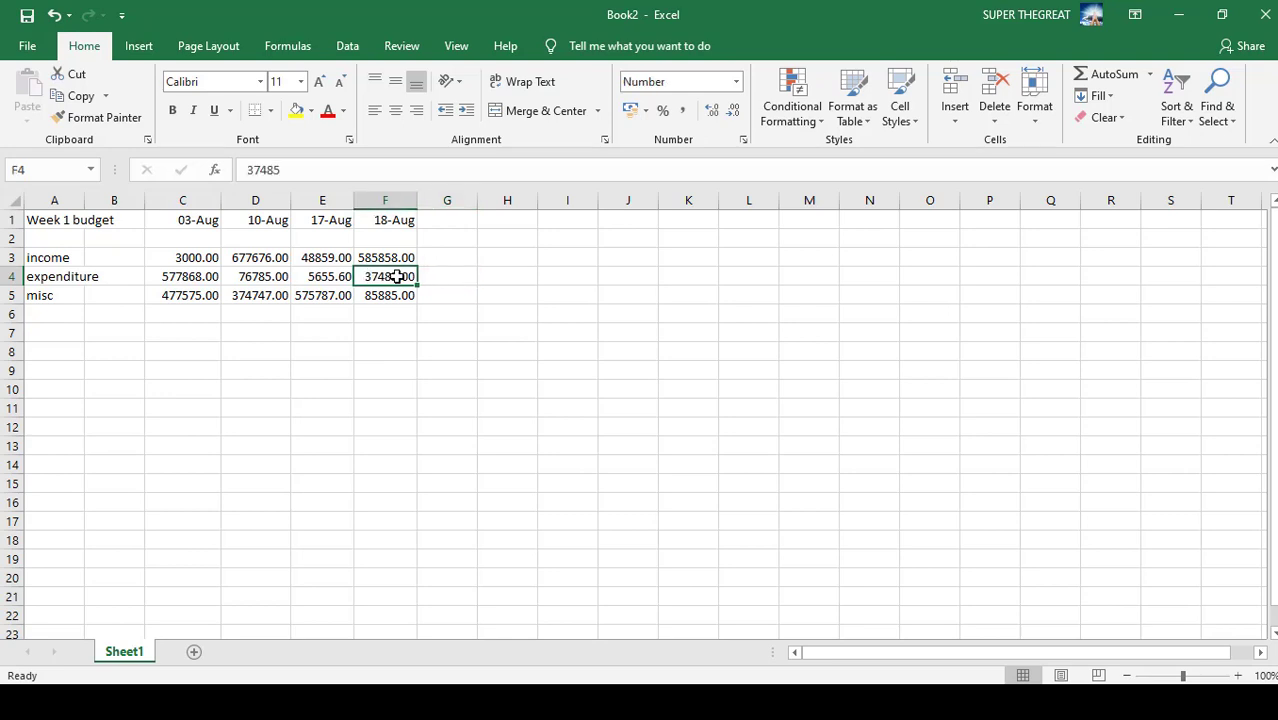
pyautogui.doubleClick(400, 276)
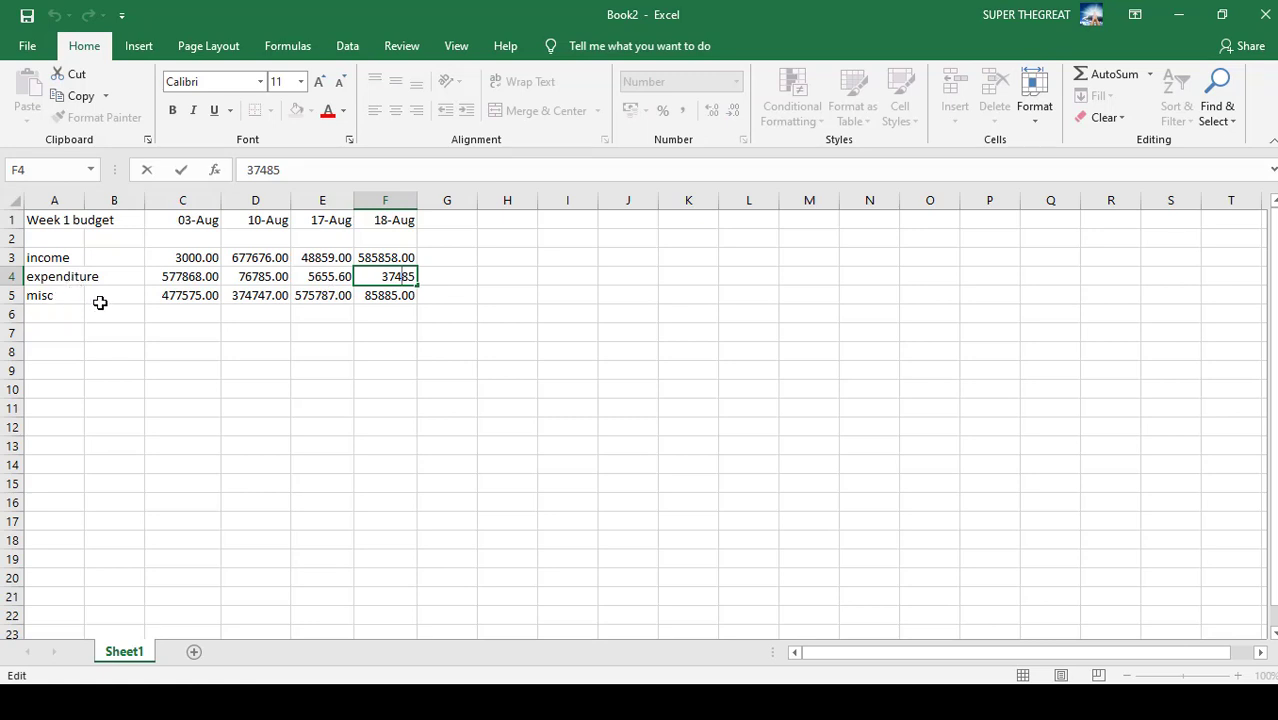
pyautogui.click(61, 312)
# Fill A7 to A12 downward with the placeholder row labels efwef, etr, t, trt, t and rt
pyautogui.click(63, 332)
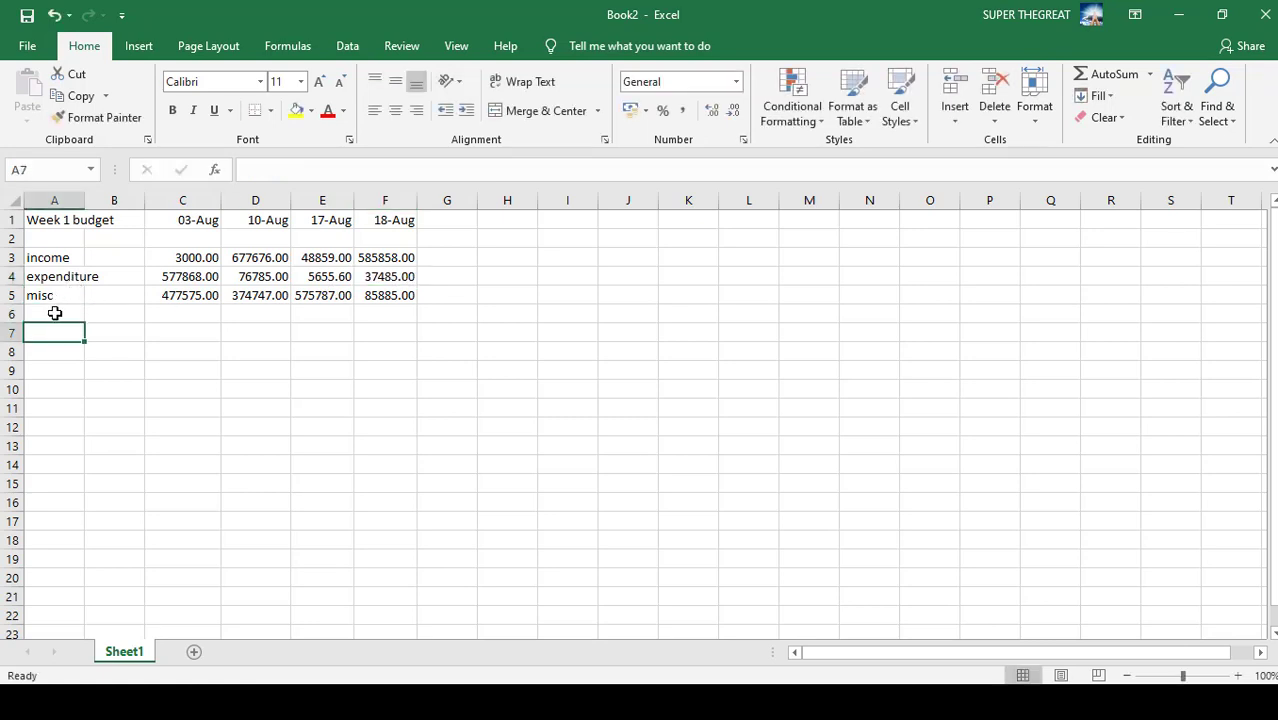
pyautogui.write('efwer')
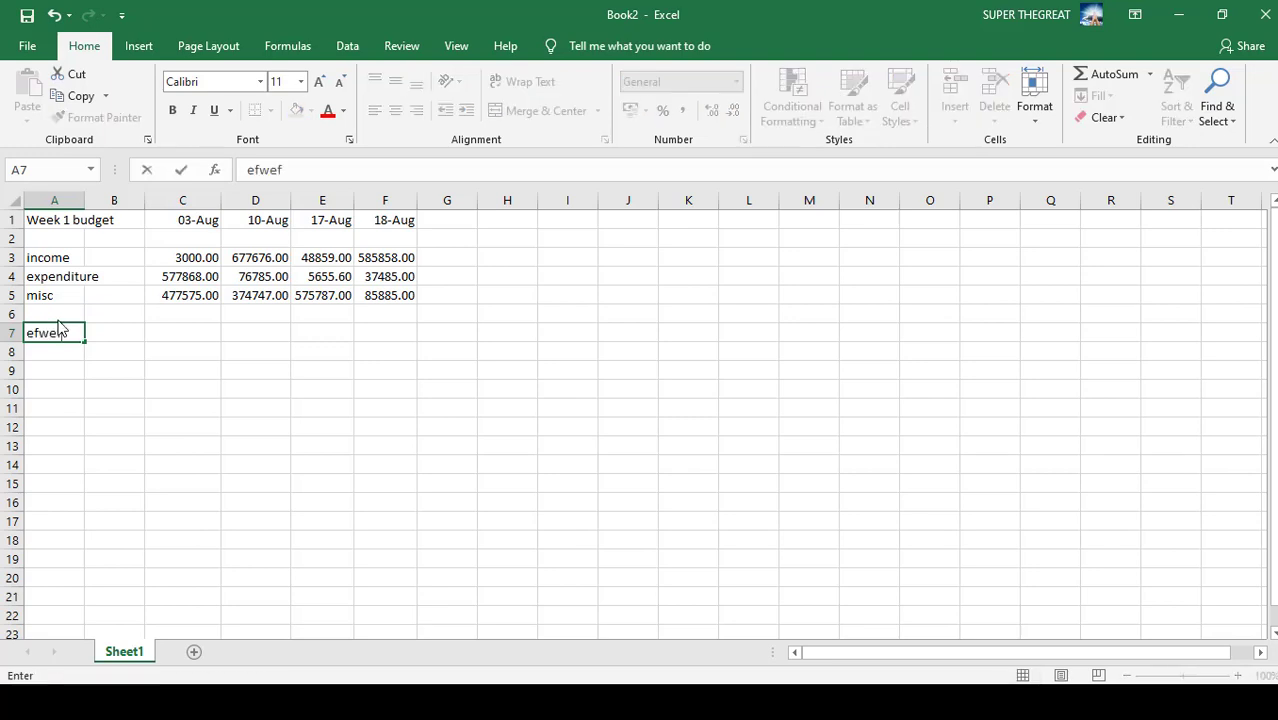
pyautogui.press('Return')
pyautogui.write('etr')
pyautogui.press('Return')
pyautogui.write('t')
pyautogui.press('Return')
pyautogui.write('trt')
pyautogui.press('Return')
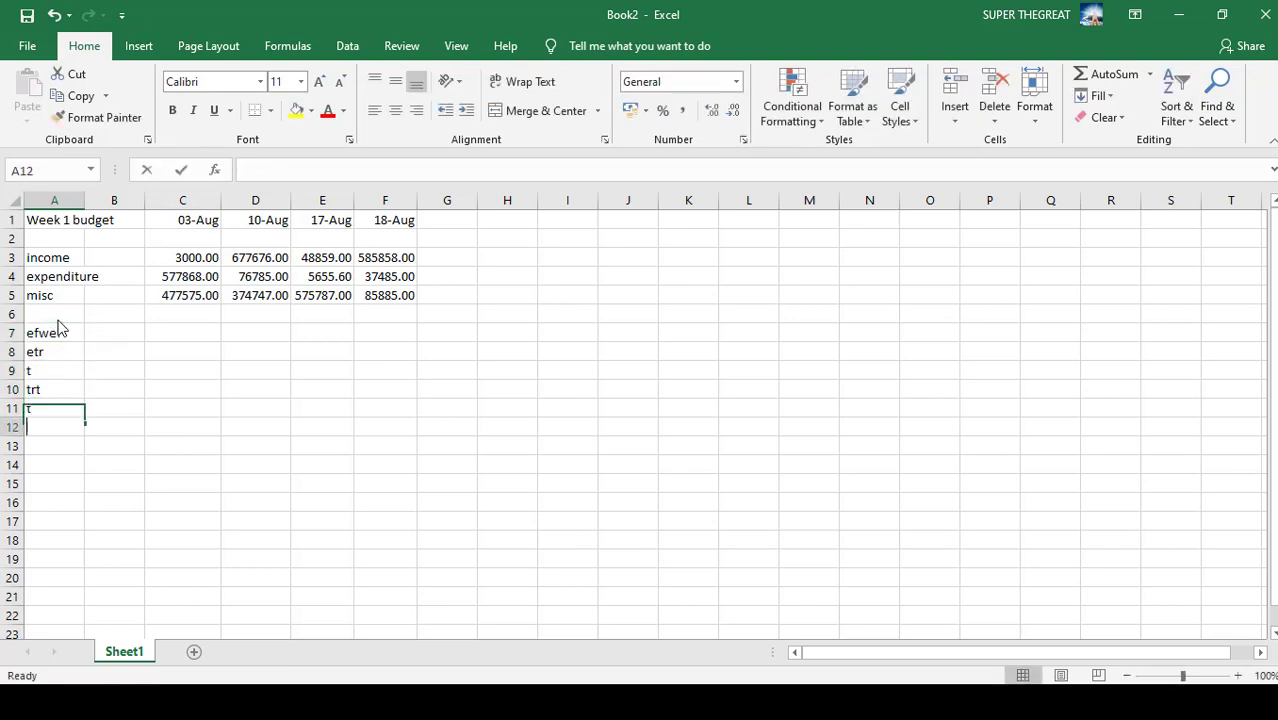
pyautogui.write('t')
pyautogui.press('Return')
pyautogui.write('rt')
pyautogui.press('Return')
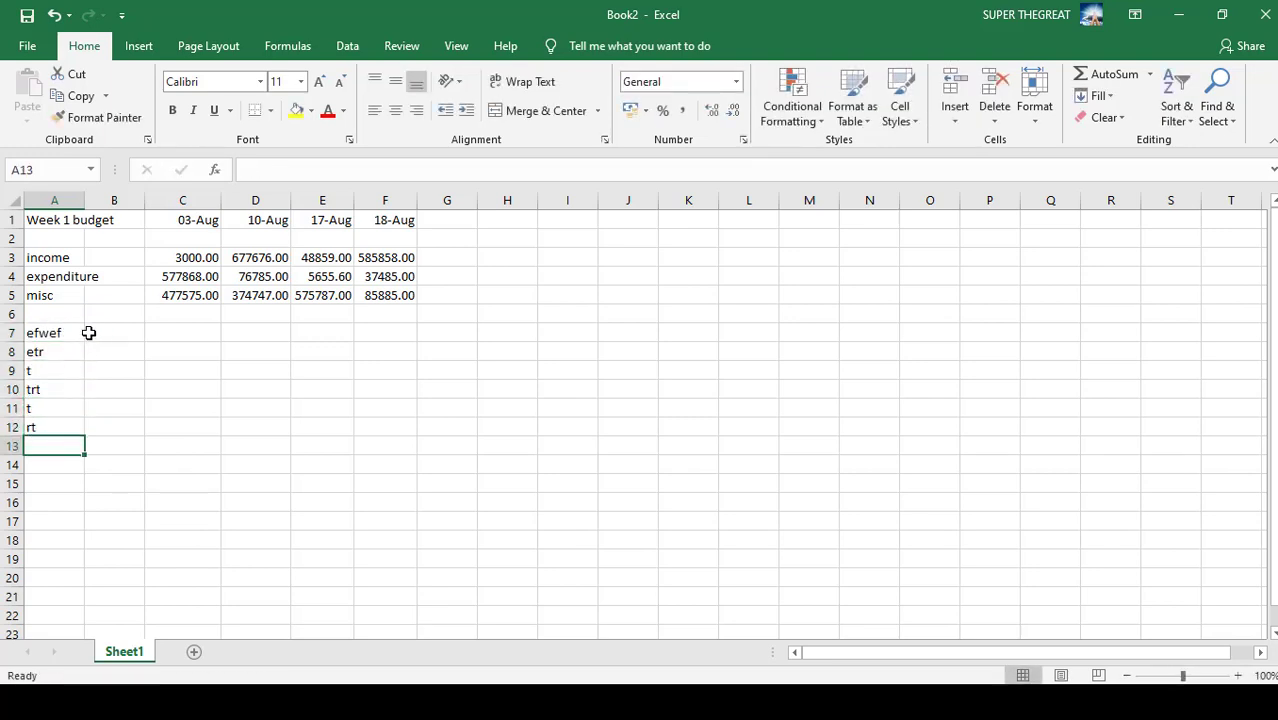
# Enter the placeholder row label ere in A6, directly below misc
pyautogui.click(67, 313)
pyautogui.write('ere')
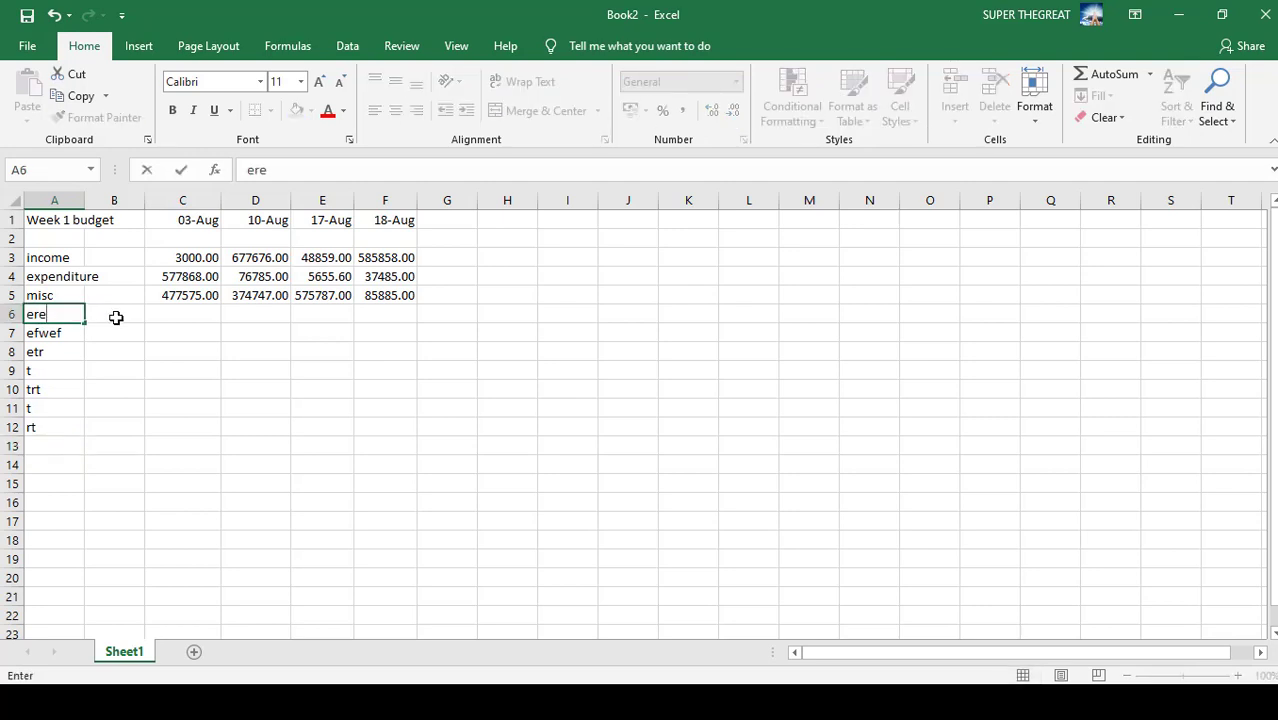
pyautogui.click(165, 317)
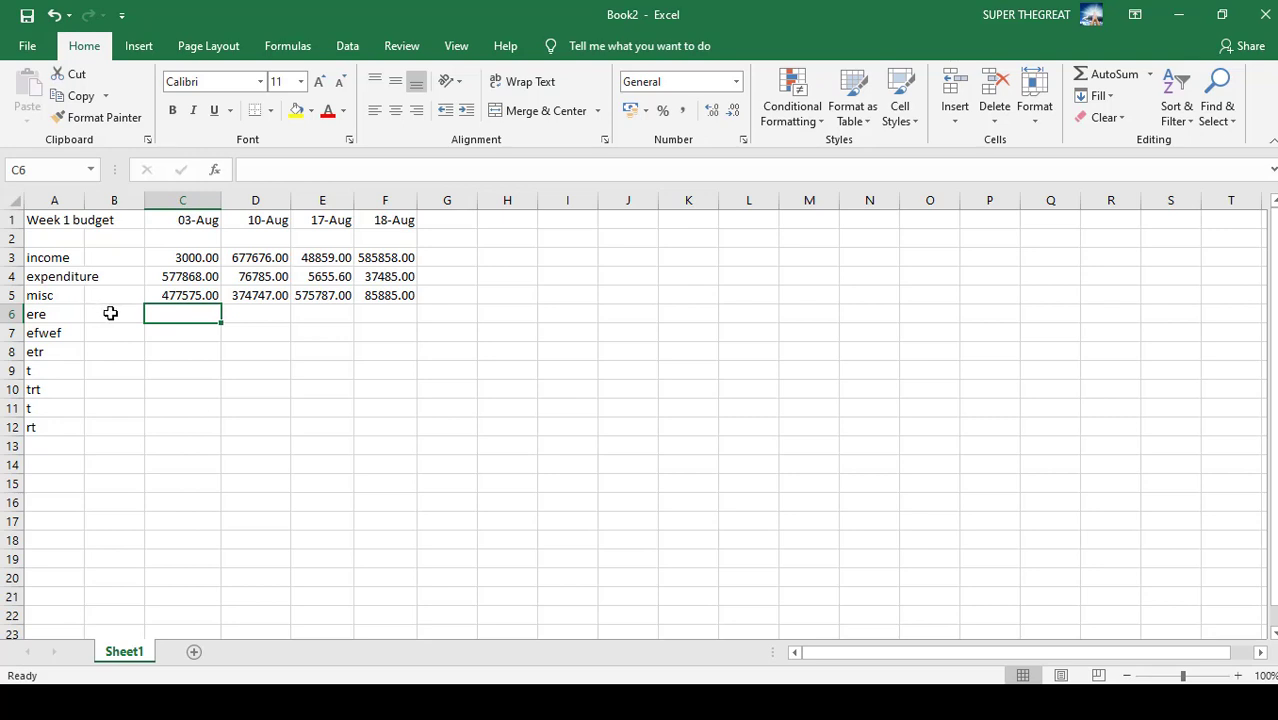
# Select the range C6:F12 and fill the ere row across with 58t85080809, 8808, 8088 and 8880
pyautogui.moveTo(177, 314)
pyautogui.mouseDown()
pyautogui.moveTo(200, 335)
pyautogui.moveTo(183, 314)
pyautogui.mouseUp()
pyautogui.moveTo(170, 315); pyautogui.dragTo(384, 425)
pyautogui.write('58t85080809')
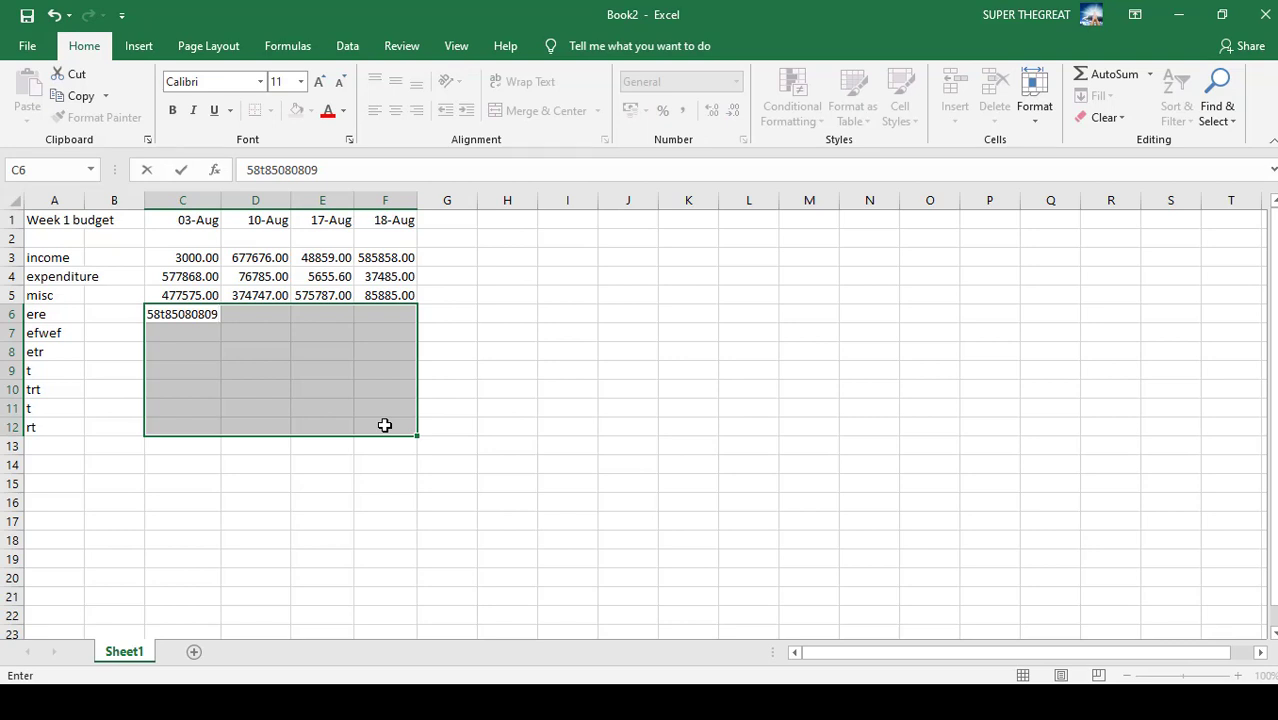
pyautogui.press('Tab')
pyautogui.write('8808')
pyautogui.press('Tab')
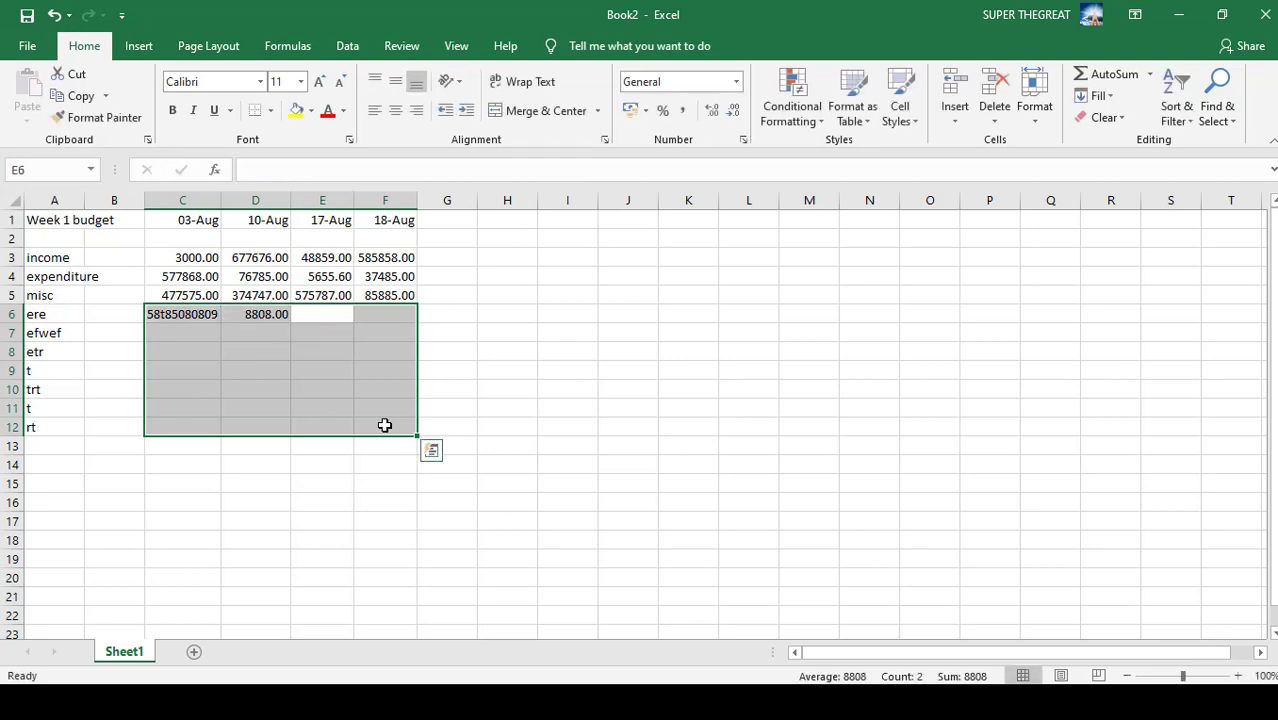
pyautogui.write('8088')
pyautogui.press('Tab')
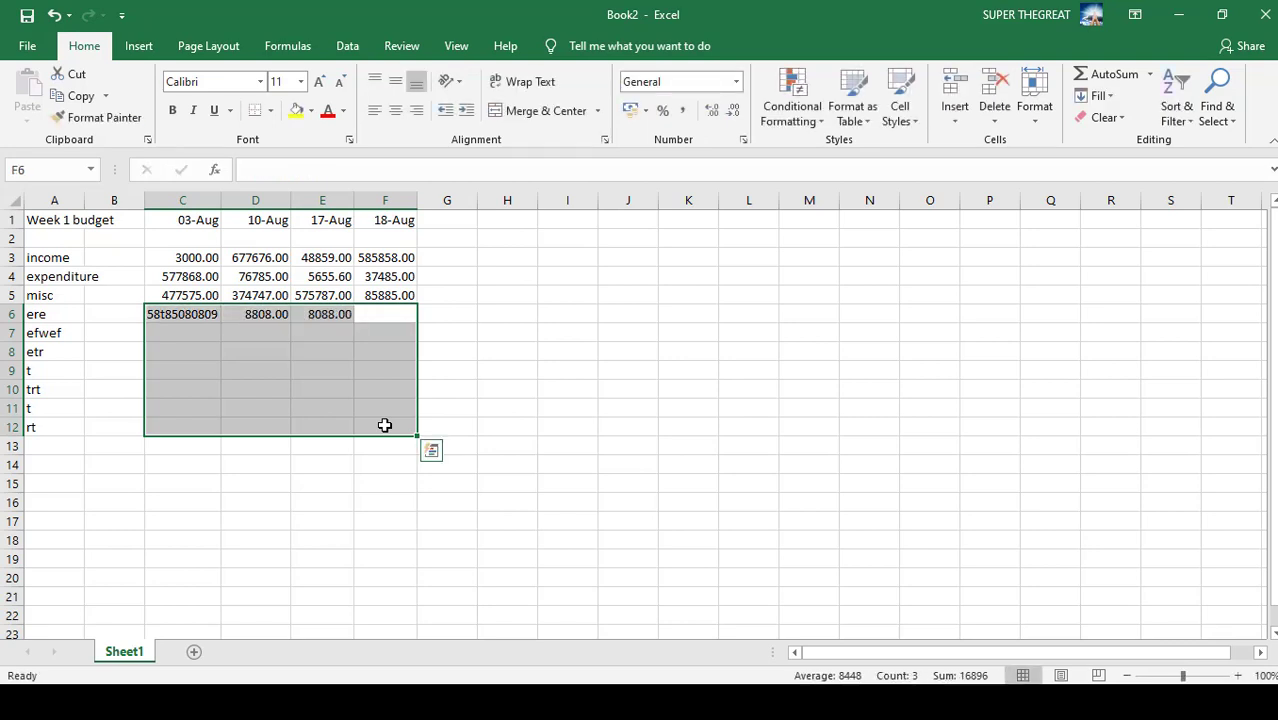
pyautogui.write('8880')
pyautogui.press('Return')
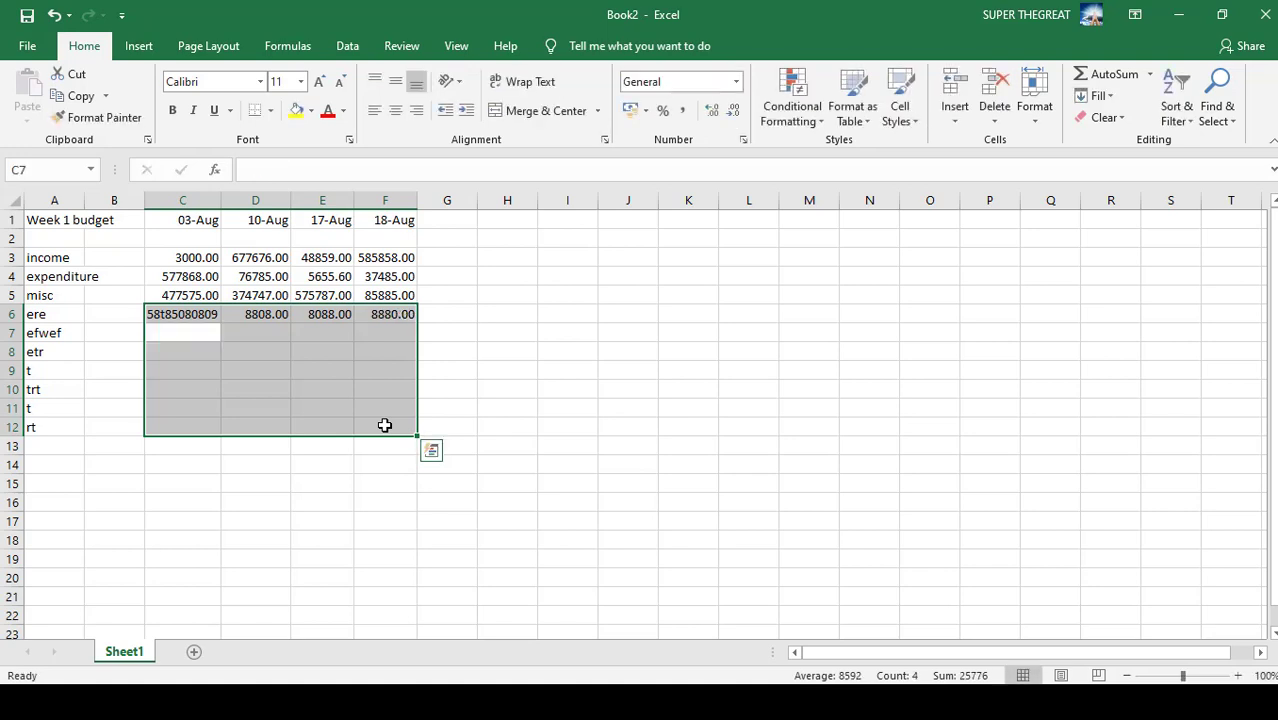
# Work down the 03-Aug column of the selected range, entering 23 in C8, 4 in C9 and 5 in C11
pyautogui.press('Return')
pyautogui.write('23')
pyautogui.press('Return')
pyautogui.write('4')
pyautogui.press('Return')
pyautogui.press('Return')
pyautogui.write('5')
pyautogui.press('Return')
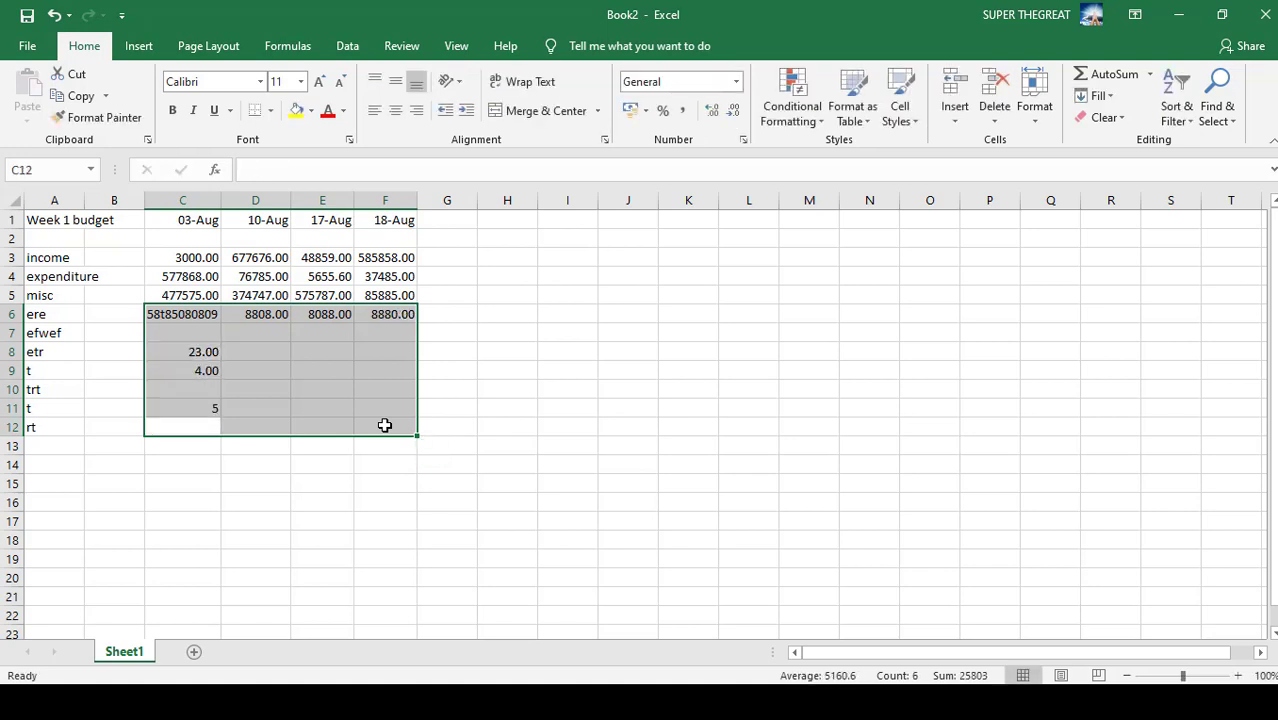
# Continue down the 10-Aug column of the selected range, entering 6 in D10 and 55 in both D11 and D12
pyautogui.press('Return')
pyautogui.press('Return')
pyautogui.press('Return')
pyautogui.press('Return')
pyautogui.press('Return')
pyautogui.write('6')
pyautogui.press('Return')
pyautogui.write('55')
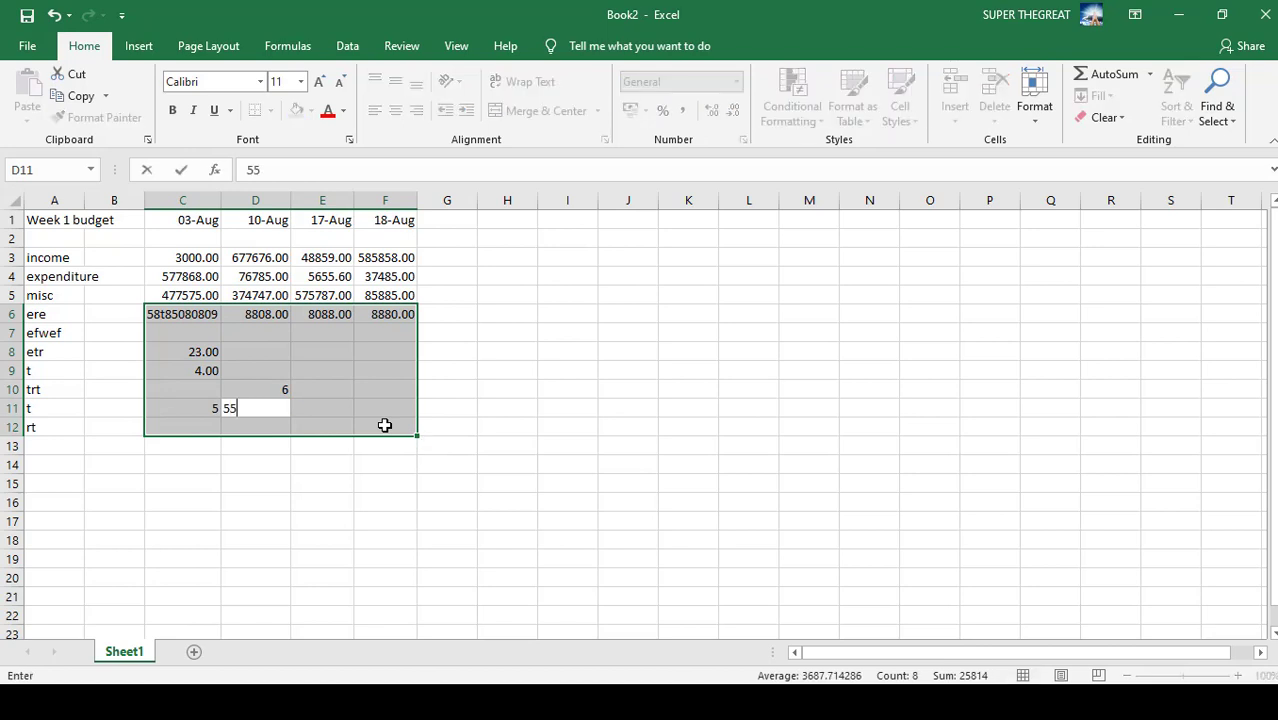
pyautogui.press('Return')
pyautogui.write('55')
pyautogui.press('Return')
# Fill the 17-Aug column of the selected range with 5 in E6, E7 and E9, 554 in E11 and 444 in E12
pyautogui.write('5')
pyautogui.press('Return')
pyautogui.write('5')
pyautogui.press('Return')
pyautogui.press('Return')
pyautogui.press('5')
pyautogui.press('Return')
pyautogui.press('Return')
pyautogui.write('554')
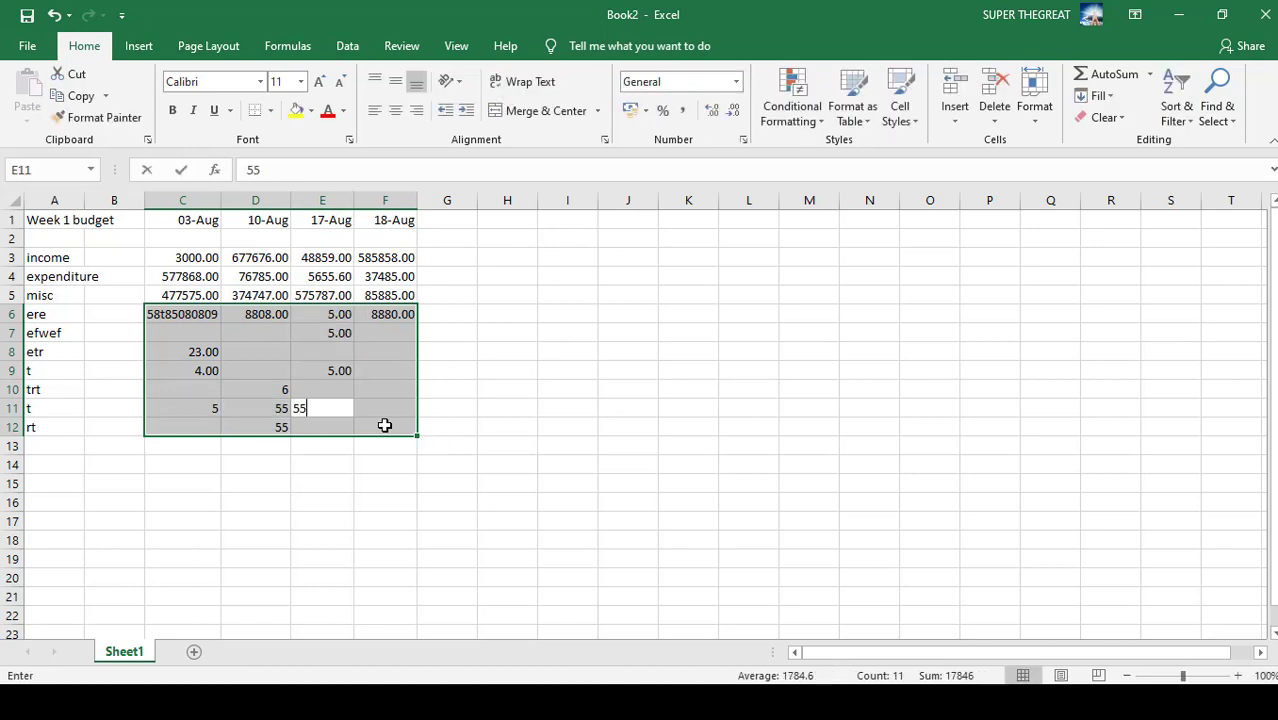
pyautogui.press('Return')
pyautogui.write('444')
pyautogui.press('Return')
# Enter 4 in F6, F8, F9, F10 and F12 of the 18-Aug column within the selected range
pyautogui.write('4')
pyautogui.press('Return')
pyautogui.press('Return')
pyautogui.press('4')
pyautogui.press('Return')
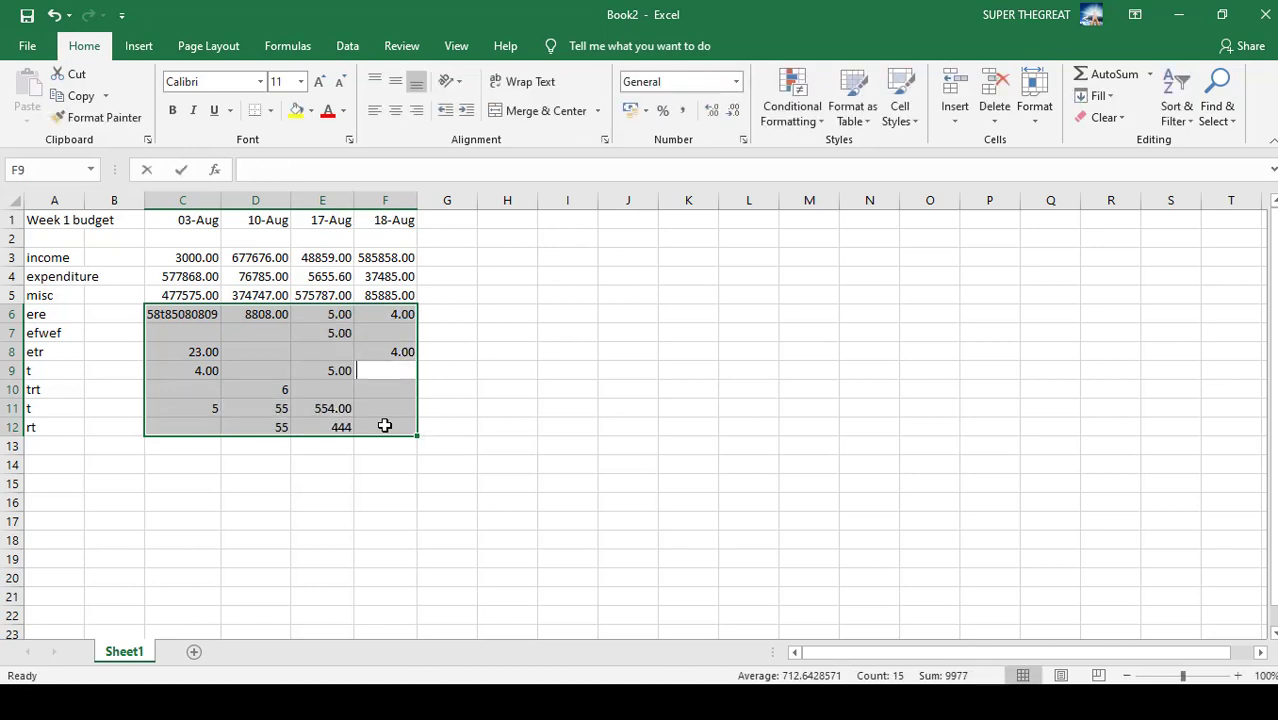
pyautogui.write('4')
pyautogui.press('Return')
pyautogui.write('4')
pyautogui.press('Return')
pyautogui.press('Return')
pyautogui.write('4')
pyautogui.press('Return')
# Cycle through the 03-Aug column of the selected range again, entering 4 in C6, C7, C9 and C11
pyautogui.press('4')
pyautogui.press('Return')
pyautogui.press('4')
pyautogui.press('Return')
pyautogui.press('Return')
pyautogui.write('4')
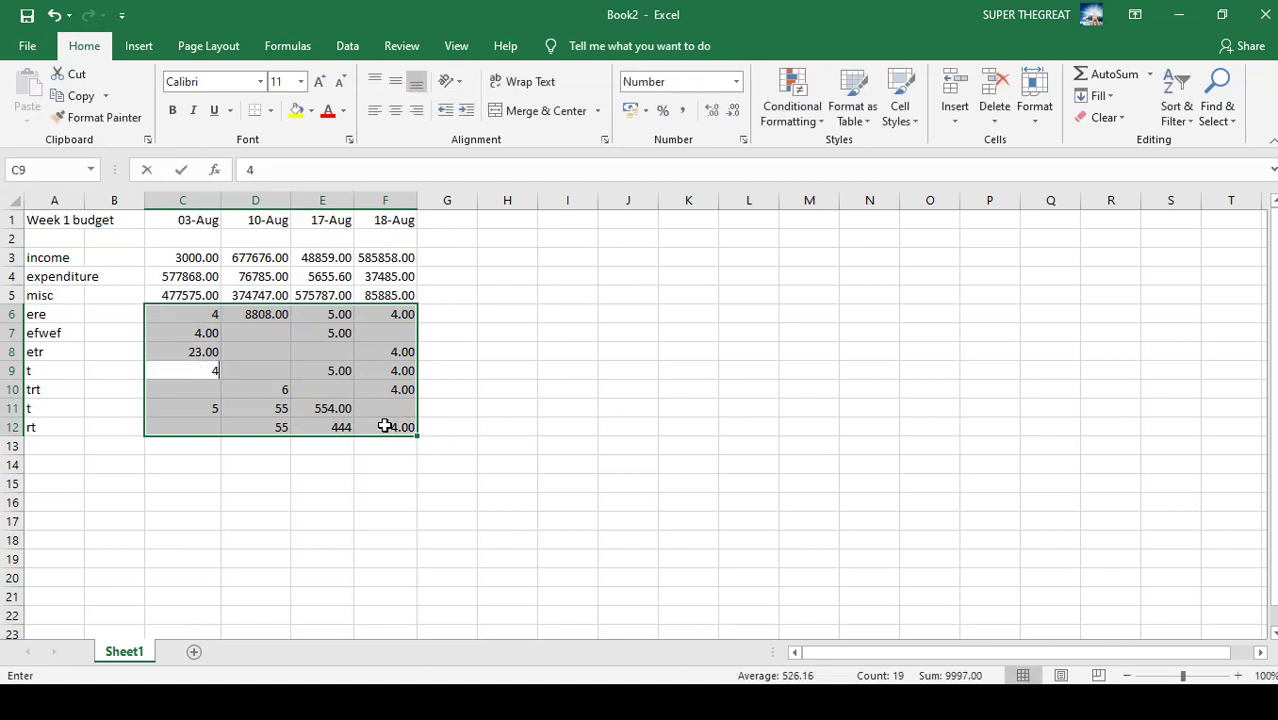
pyautogui.press('Return')
pyautogui.press('Return')
pyautogui.press('4')
pyautogui.press('Return')
pyautogui.press('Return')
# Enter 4 in D6 and D8 and 5 in D10 of the 10-Aug column within the selected range
pyautogui.write('4')
pyautogui.press('Return')
pyautogui.press('Return')
pyautogui.write('4')
pyautogui.press('Return')
pyautogui.press('Return')
pyautogui.press('5')
pyautogui.press('Return')
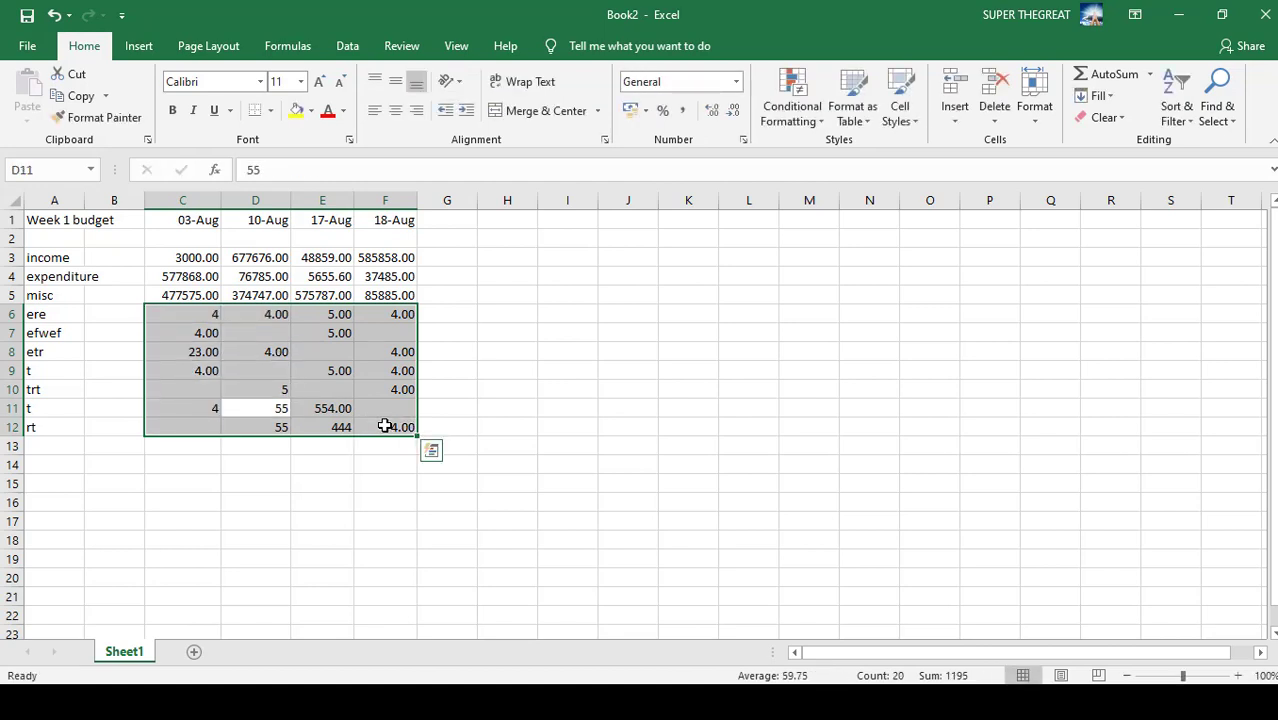
pyautogui.press('Return')
pyautogui.press('Return')
# Revise the 17-Aug column of the selected range with 4 in E7, 3 in E8 and E9, 5 in E10 and 6 in E12
pyautogui.press('Return')
pyautogui.press('4')
pyautogui.press('Return')
pyautogui.press('3')
pyautogui.press('Return')
pyautogui.press('3')
pyautogui.press('Return')
pyautogui.press('5')
pyautogui.press('Return')
pyautogui.press('Return')
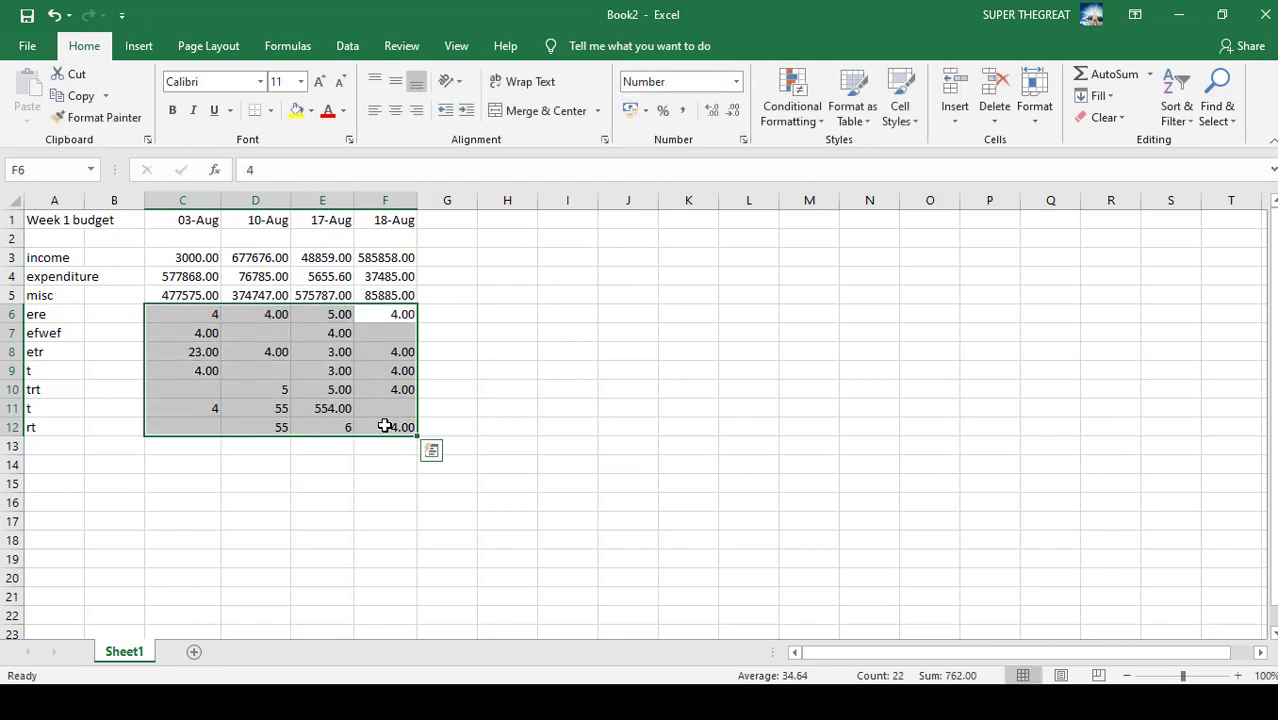
pyautogui.press('6')
pyautogui.press('Return')
# Enter 6 in F8 and F11 of the 18-Aug column and cycle back to the start of the selected range
pyautogui.press('Return')
pyautogui.press('Return')
pyautogui.write('6')
pyautogui.press('Return')
pyautogui.press('Return')
pyautogui.press('Return')
pyautogui.press('6')
pyautogui.press('Return')
pyautogui.press('Return')
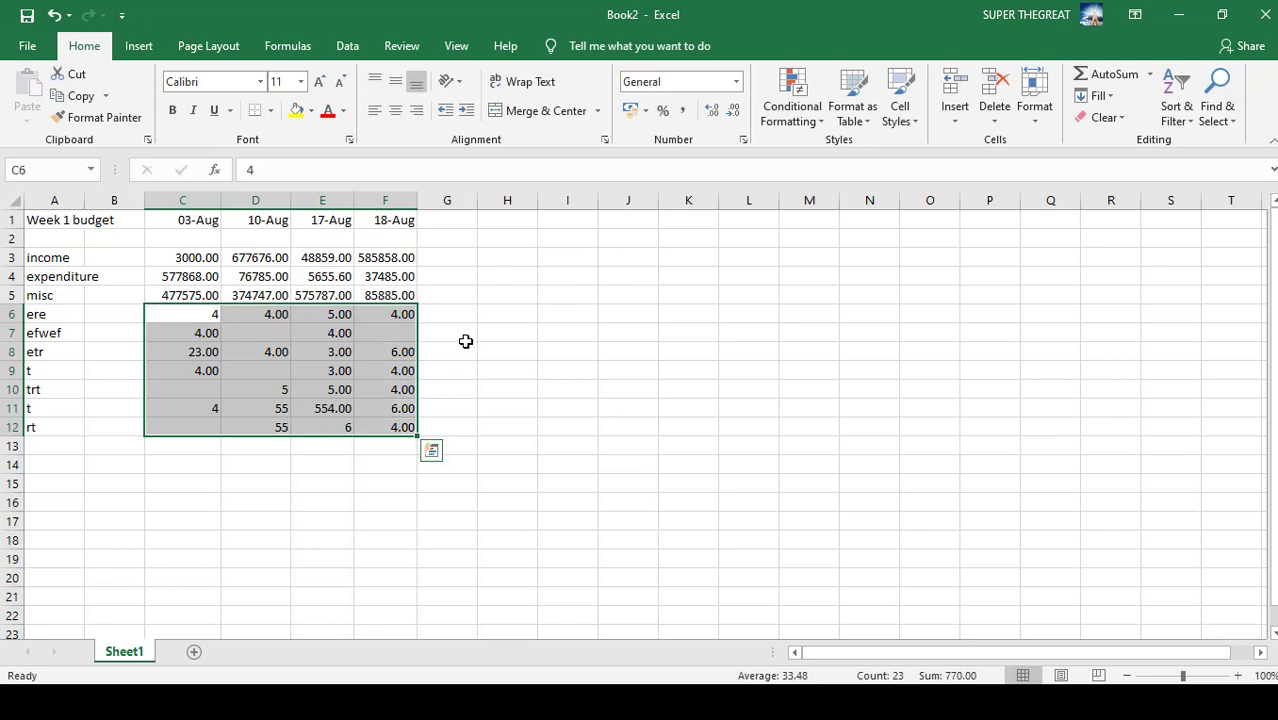
# Clear all the placeholder numbers from the selected range C6:F12
pyautogui.press('Delete')
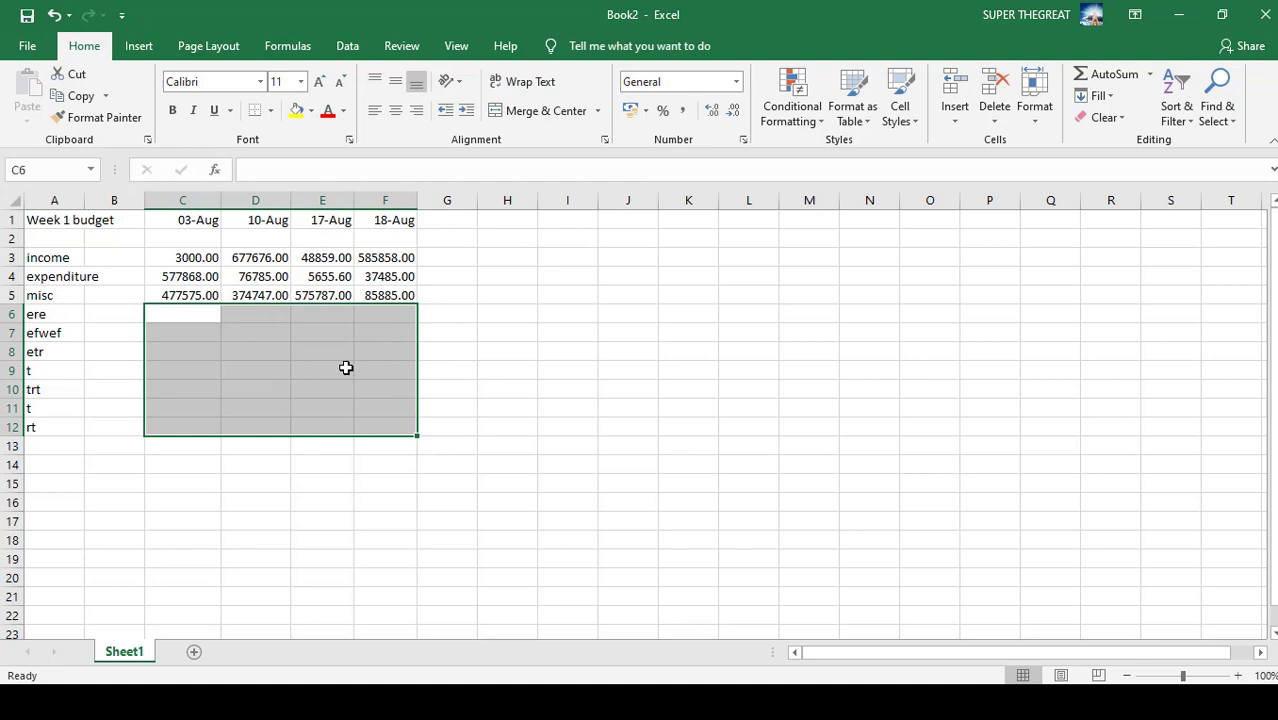
# Select F6:F12 by its first and last cells, and select the block C6:F12 the same way
pyautogui.click(403, 318)
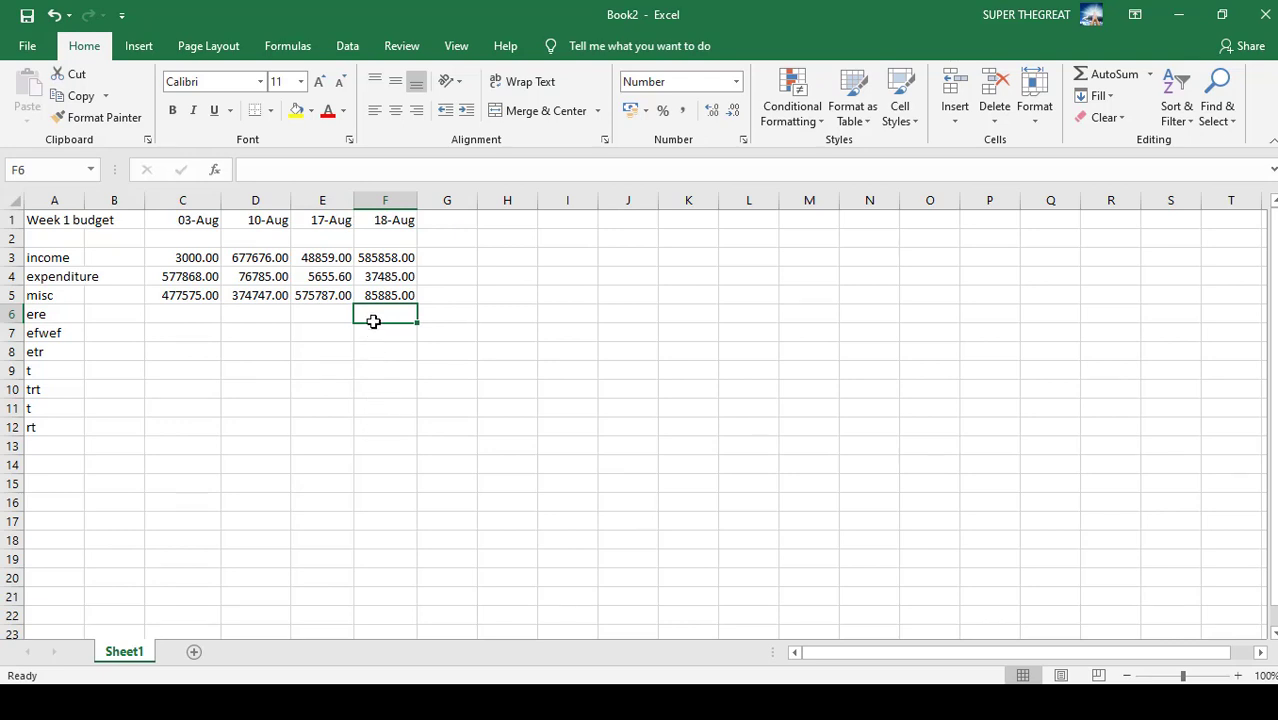
pyautogui.keyDown('shift'); pyautogui.click(391, 428); pyautogui.keyUp('shift')
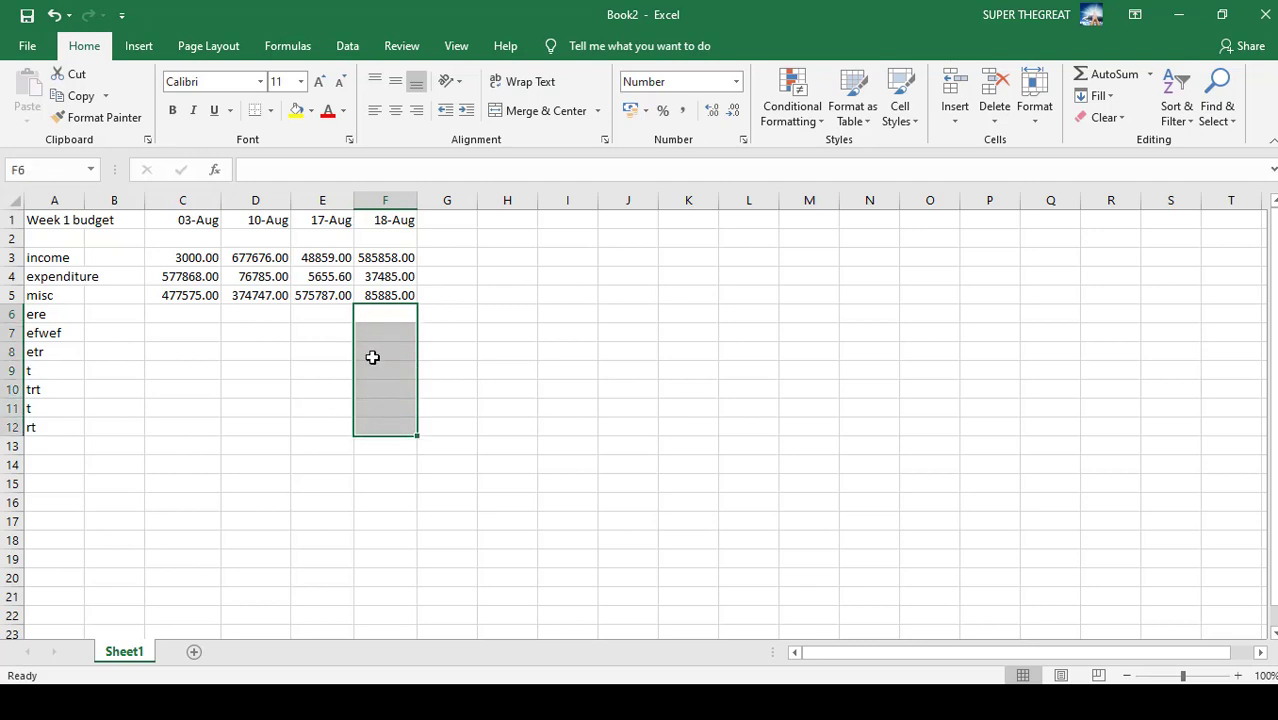
pyautogui.click(114, 327)
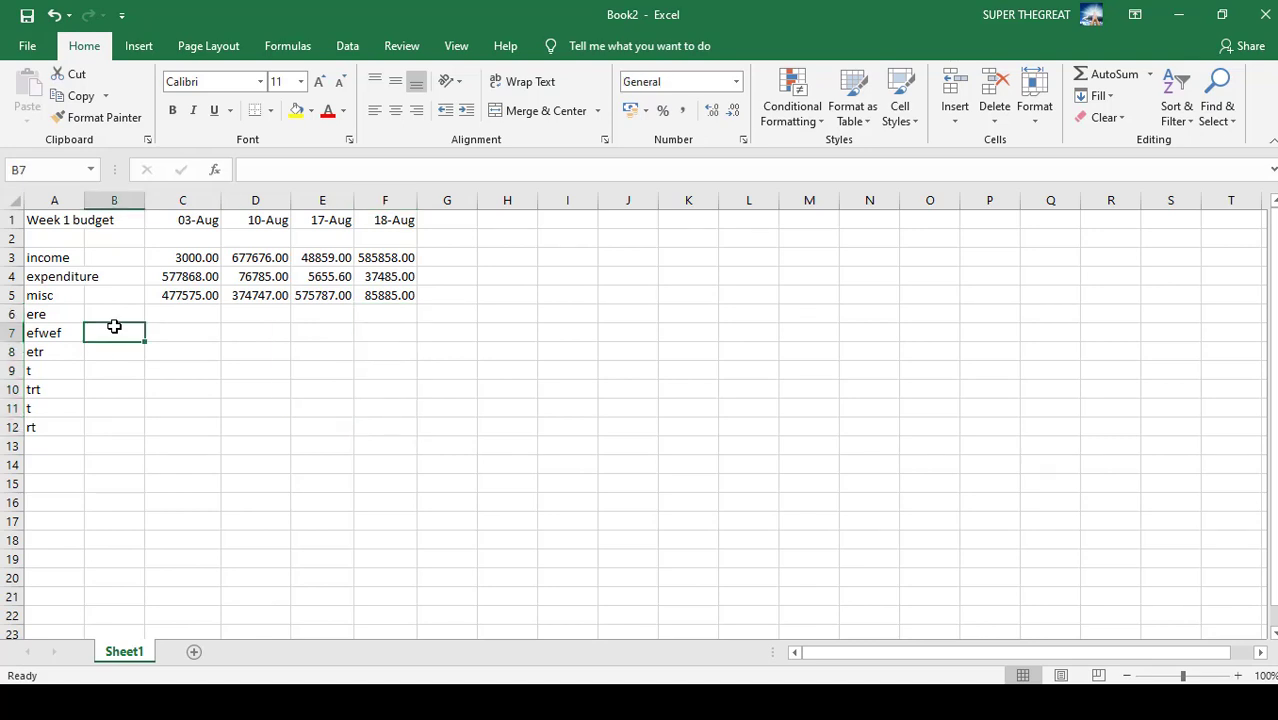
pyautogui.click(114, 311)
pyautogui.click(173, 313)
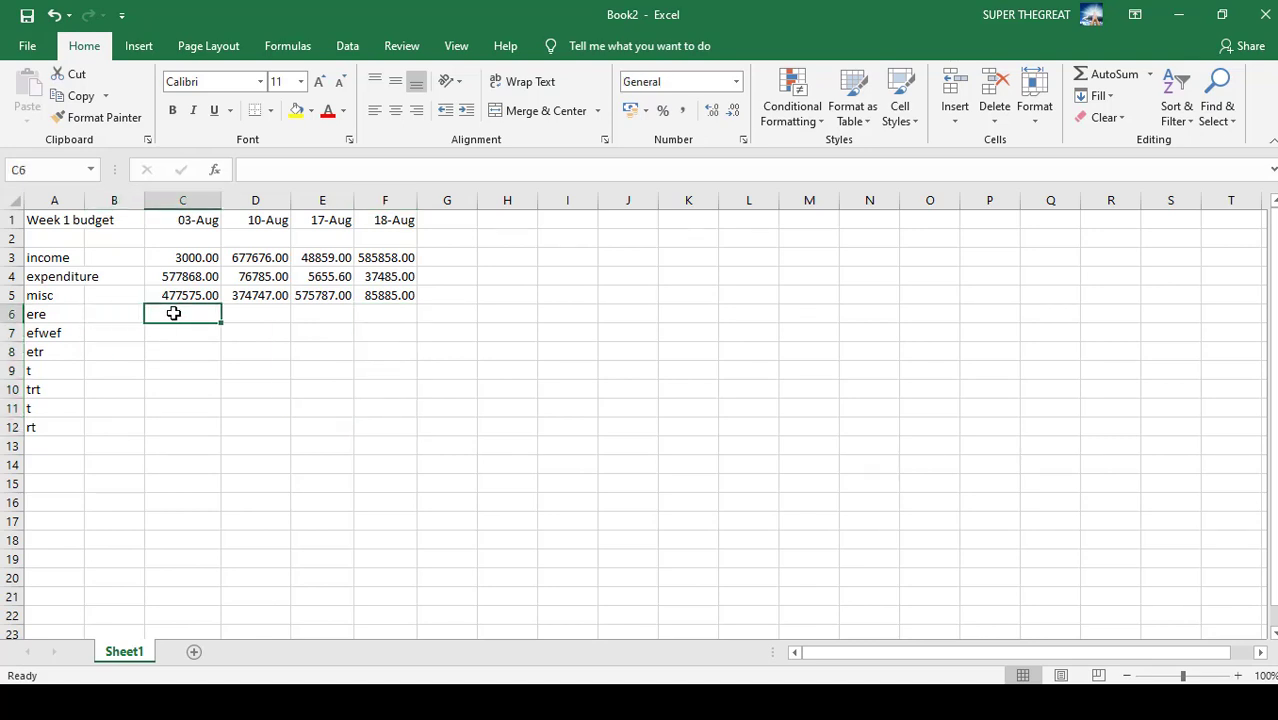
pyautogui.keyDown('shift'); pyautogui.click(386, 428); pyautogui.keyUp('shift')
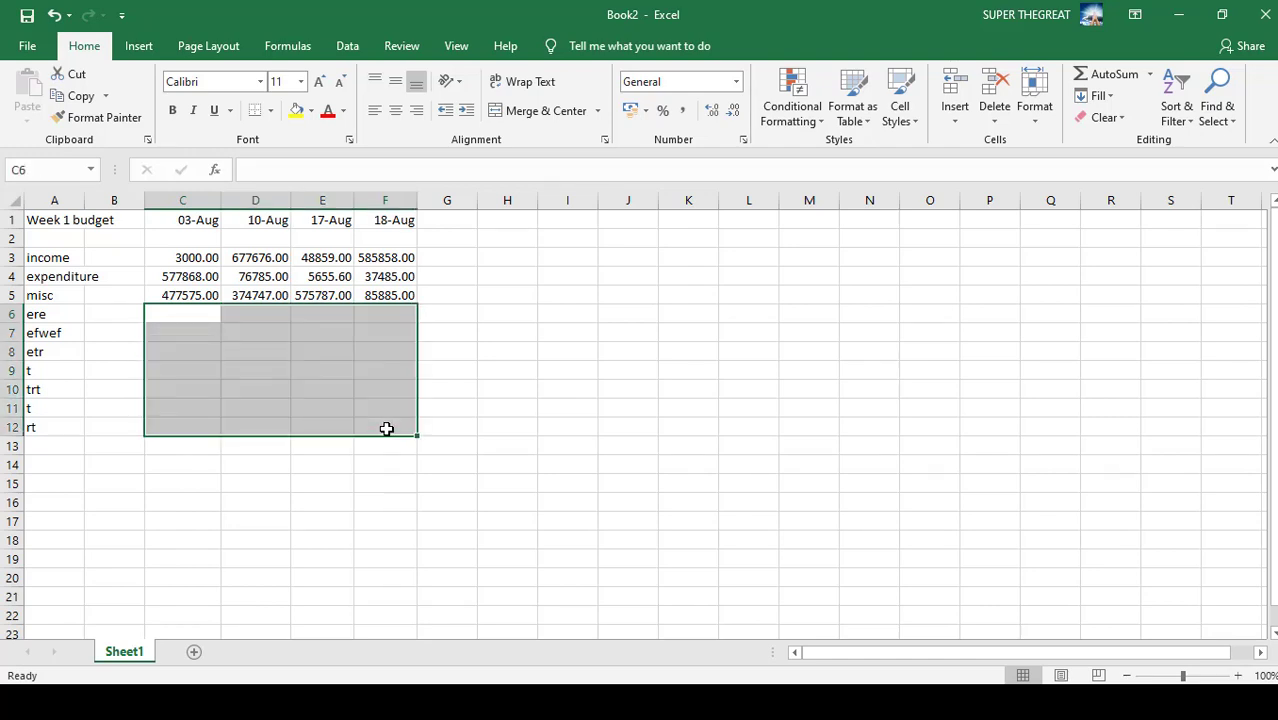
# Drop the selection and reselect the empty block C6:F12 by sweeping across its cells
pyautogui.click(446, 410)
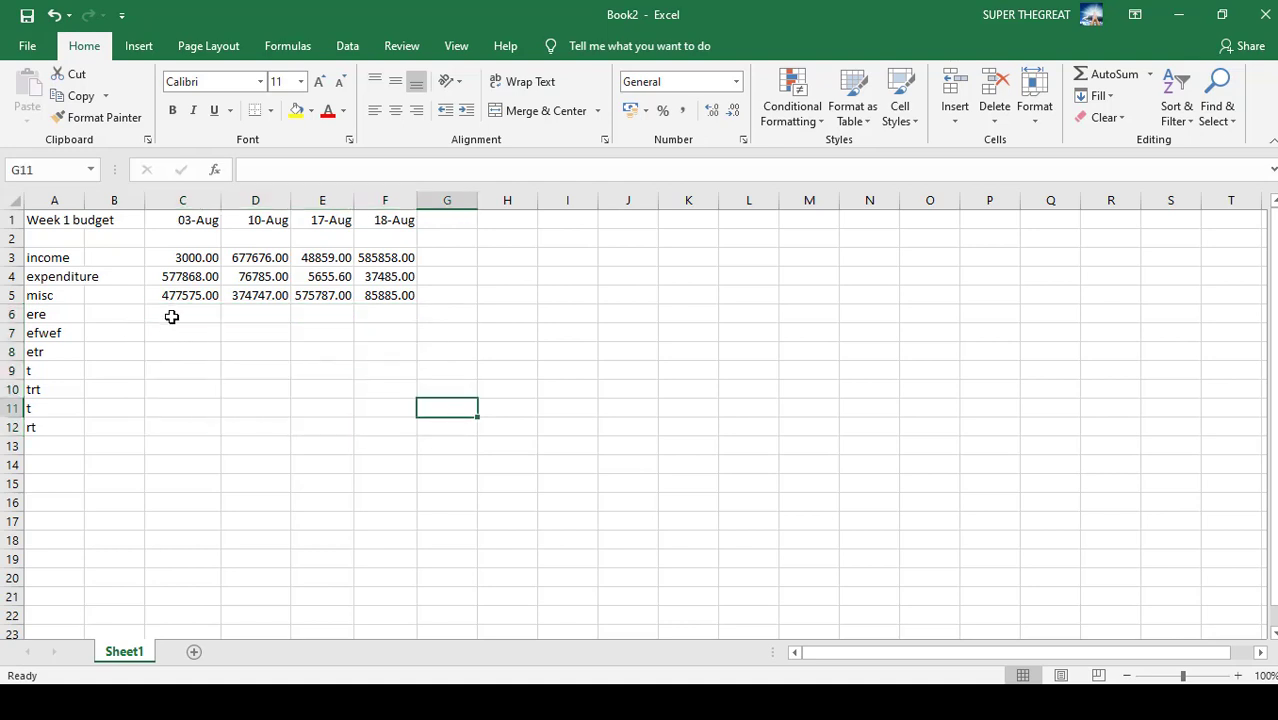
pyautogui.moveTo(172, 316); pyautogui.dragTo(362, 414)
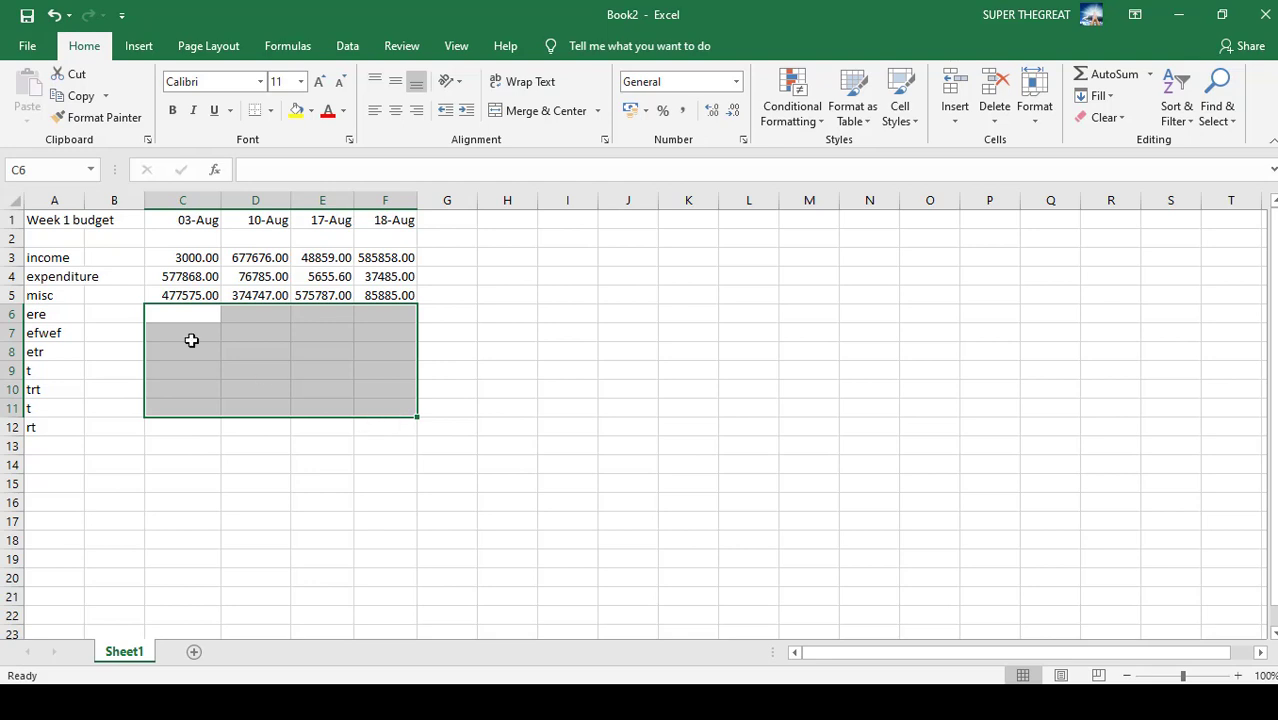
pyautogui.moveTo(172, 310); pyautogui.dragTo(367, 428)
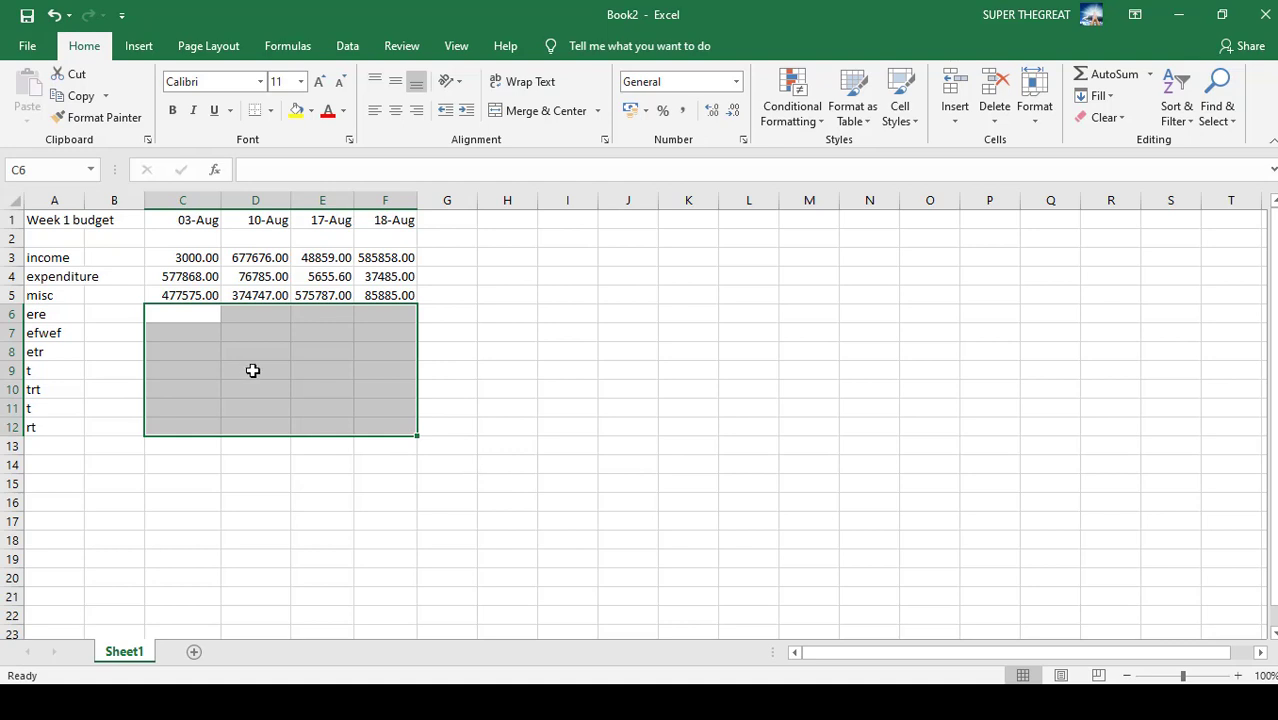
# Select the range C1:F5, covering the date headings and all the income, expenditure and misc values
pyautogui.click(168, 222)
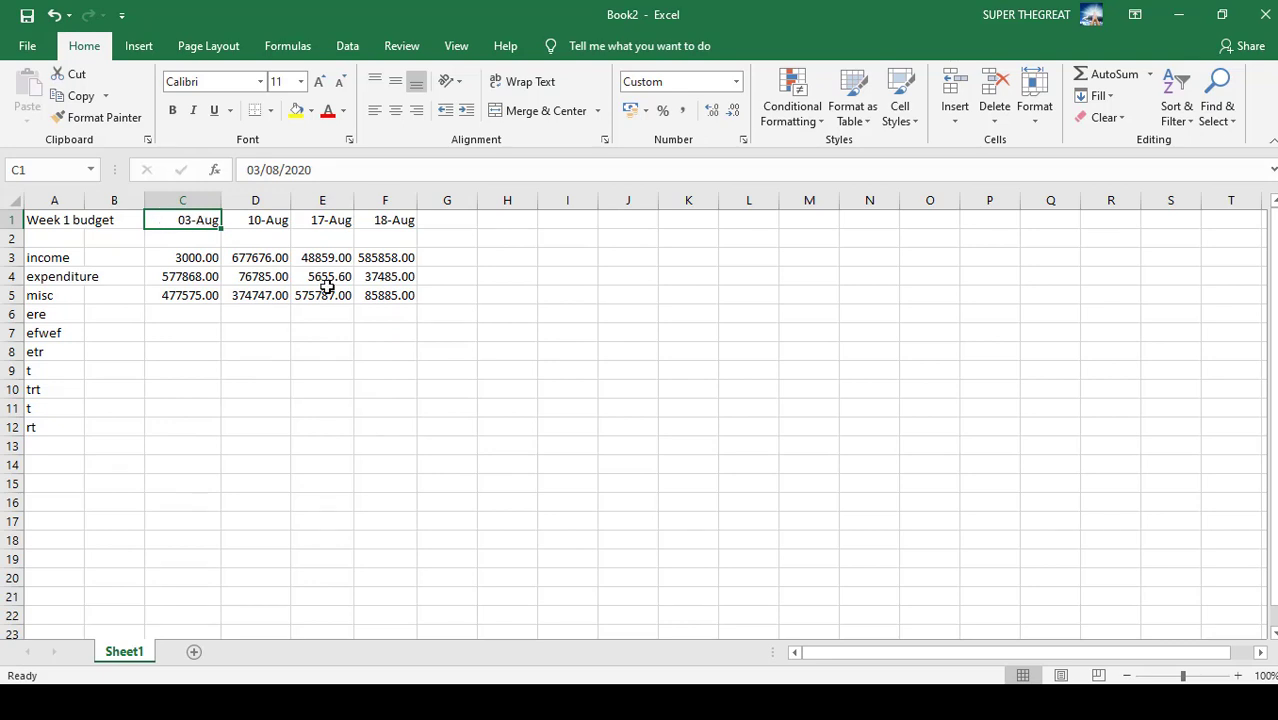
pyautogui.keyDown('shift'); pyautogui.click(388, 298); pyautogui.keyUp('shift')
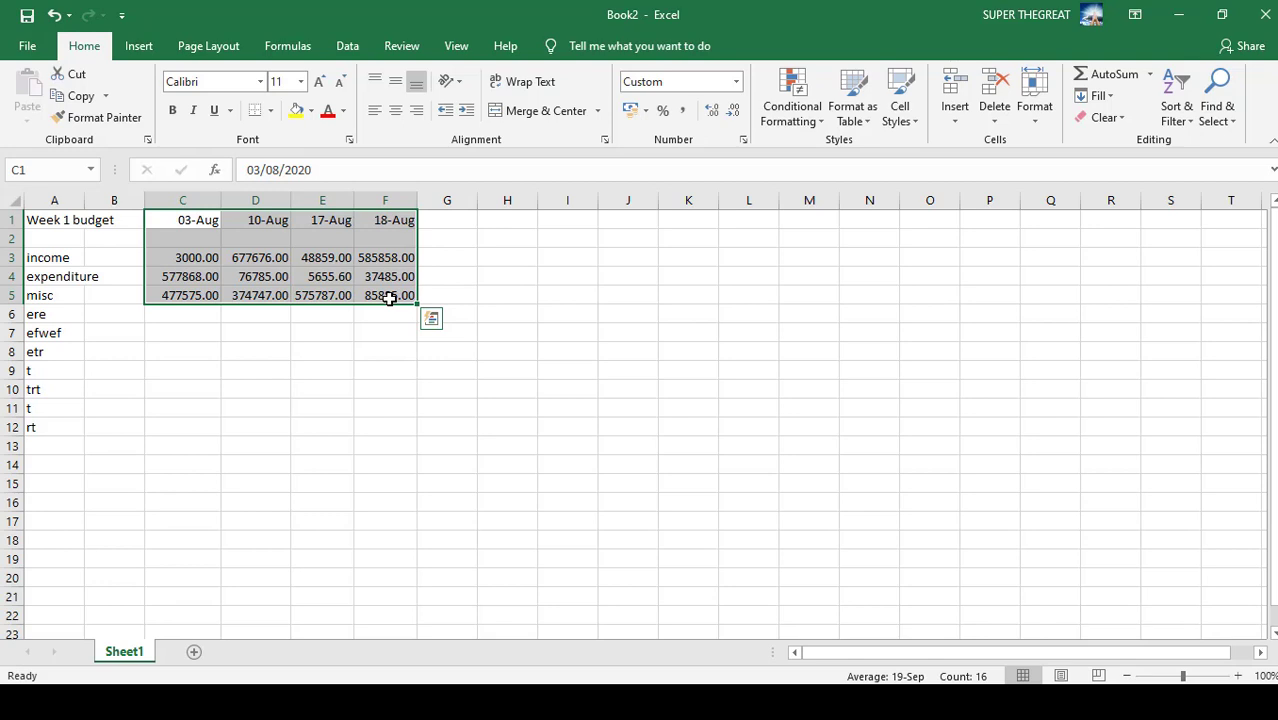
# Reselect the block C1:F5 by sweeping across its cells, and add the individual cells D3 and E4 to the selection
pyautogui.click(388, 298)
pyautogui.moveTo(180, 214); pyautogui.dragTo(370, 294)
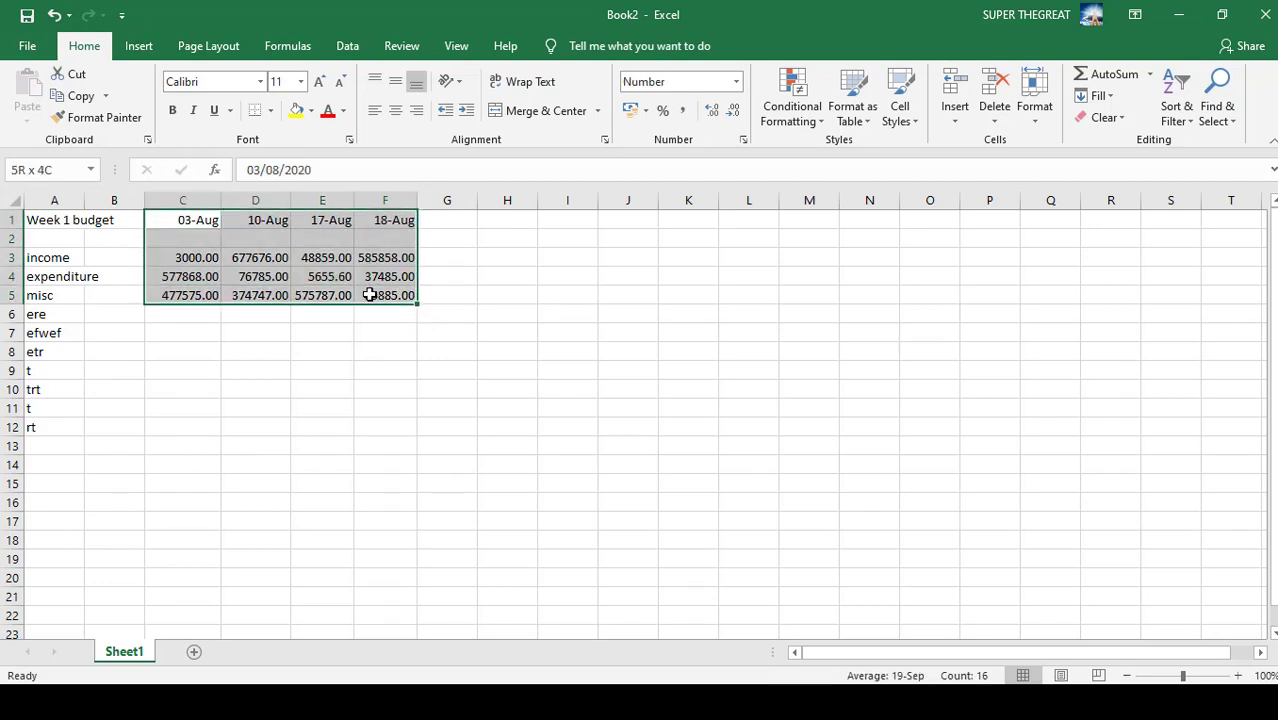
pyautogui.moveTo(370, 295); pyautogui.dragTo(397, 297)
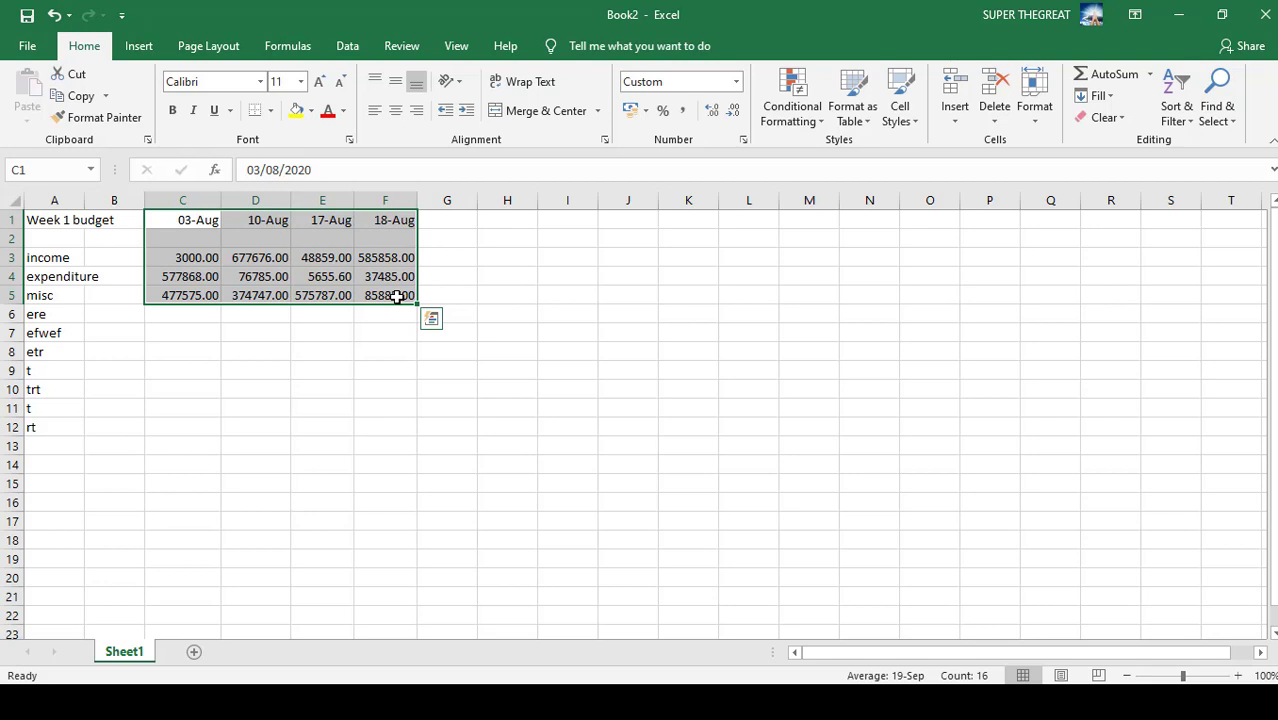
pyautogui.keyDown('ctrl'); pyautogui.click(268, 257); pyautogui.keyUp('ctrl')
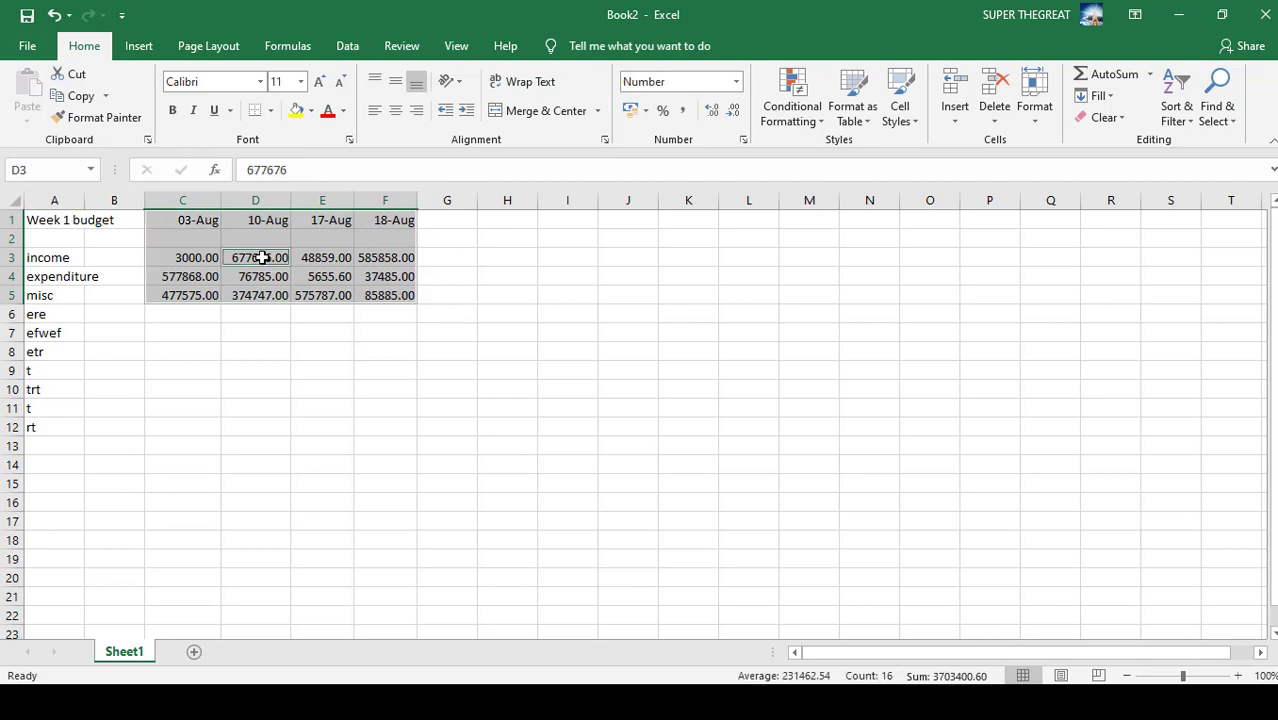
pyautogui.keyDown('ctrl'); pyautogui.click(325, 280); pyautogui.keyUp('ctrl')
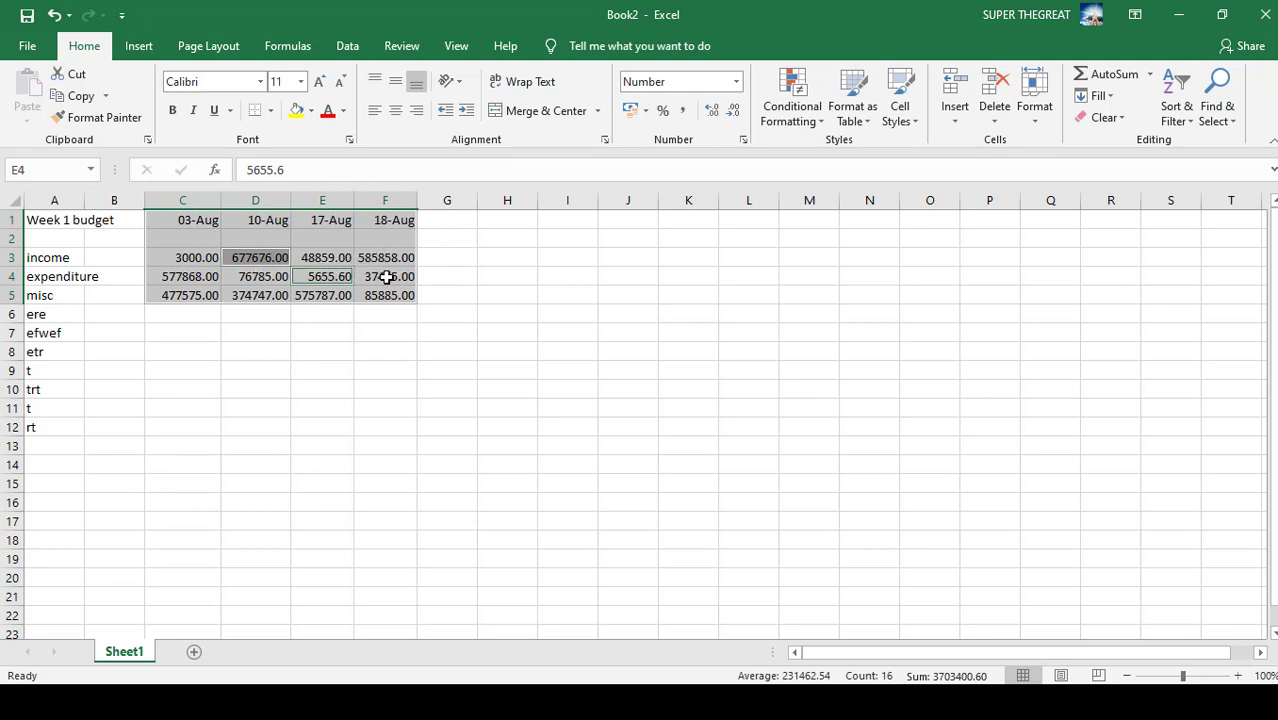
pyautogui.keyDown('ctrl'); pyautogui.click(261, 257); pyautogui.keyUp('ctrl')
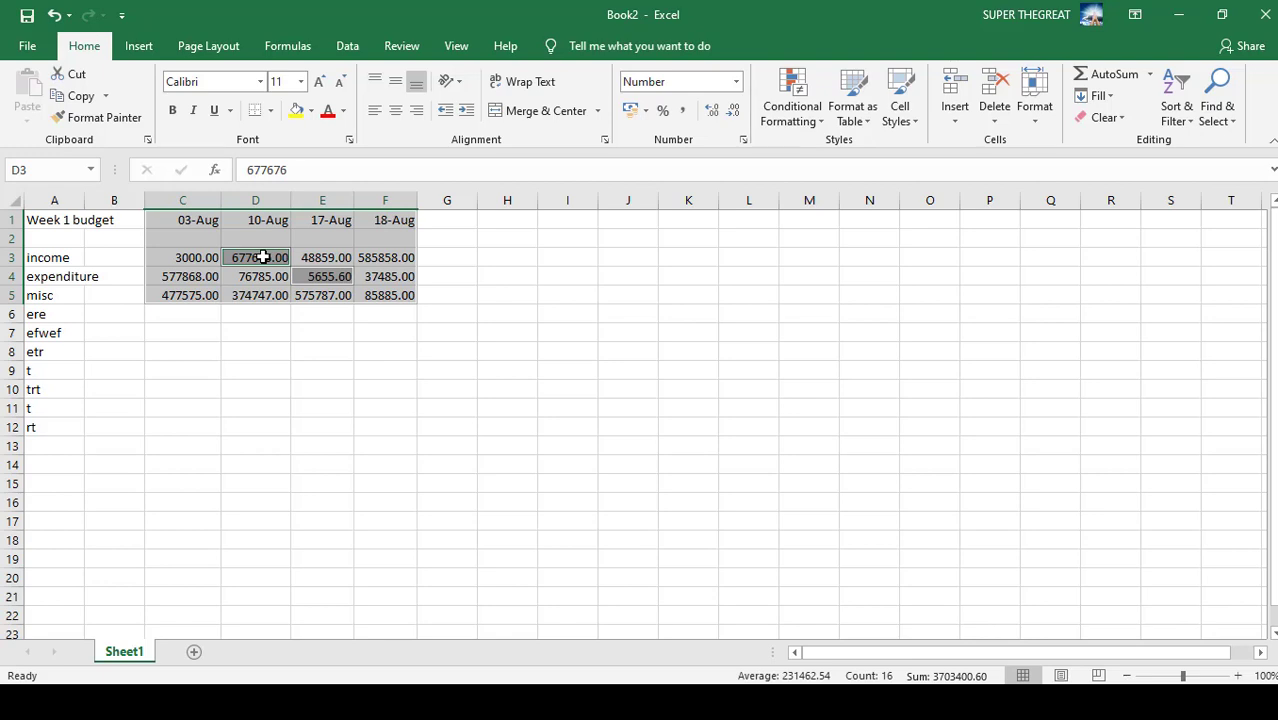
pyautogui.press('ctrl')
# Drop the multiple selection and select the range C1:F5 again from the first date heading to the last misc value
pyautogui.click(308, 257)
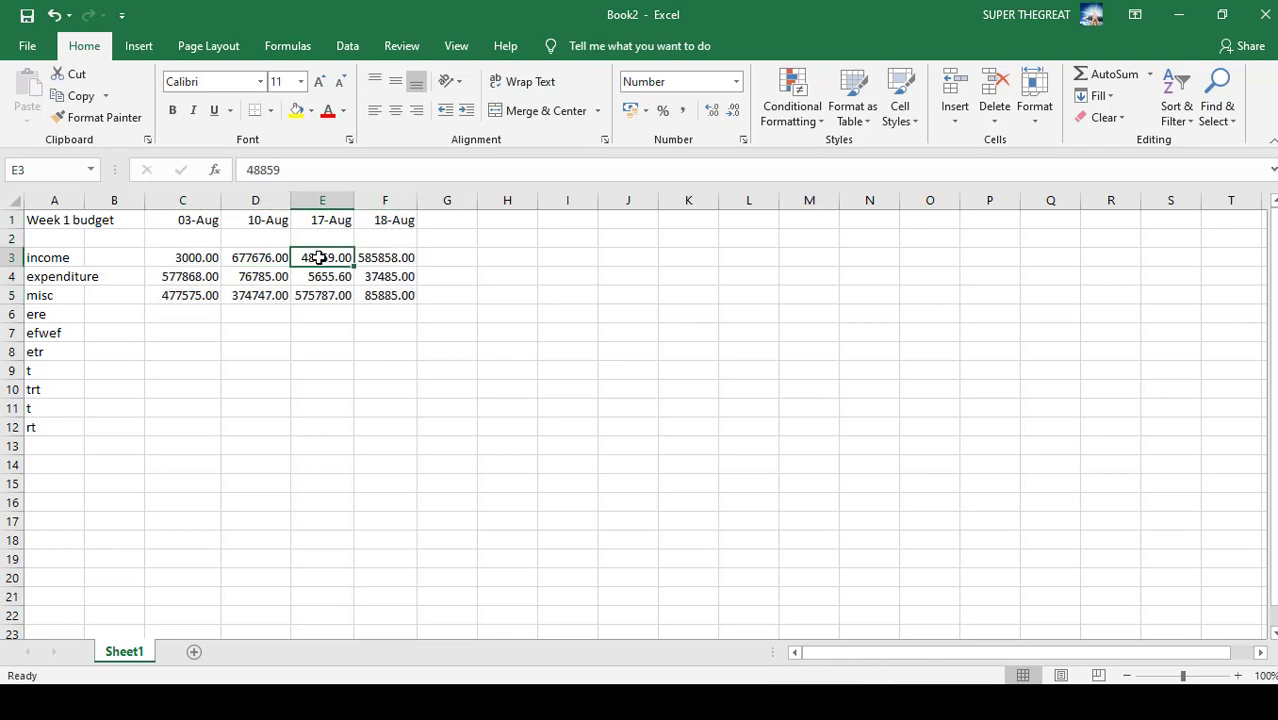
pyautogui.click(259, 258)
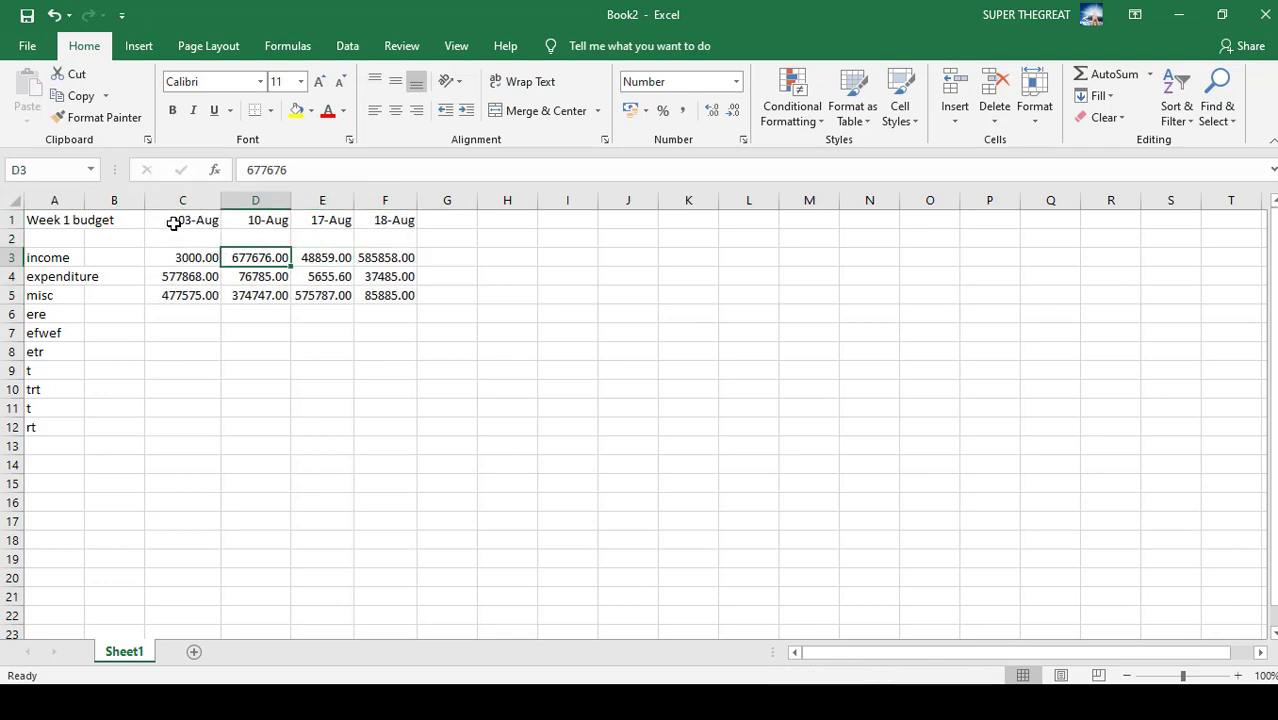
pyautogui.moveTo(177, 219); pyautogui.dragTo(368, 295)
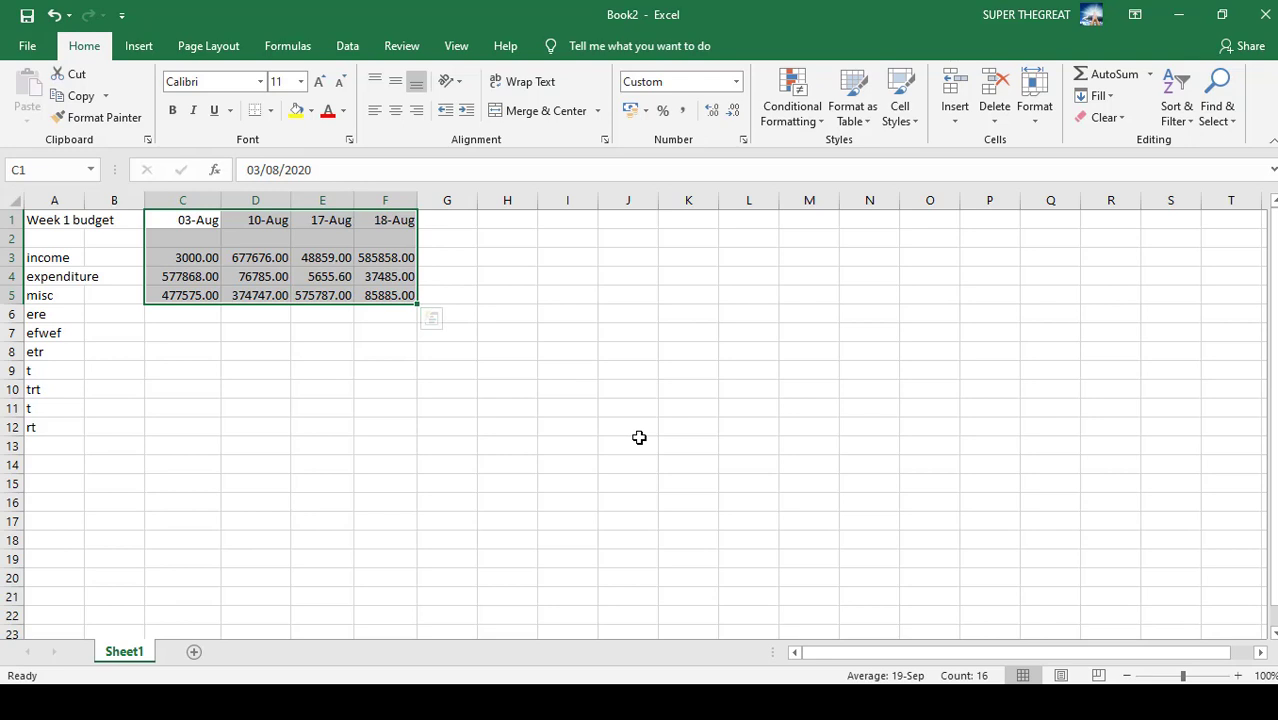
# Select the whole of row 1, and select the entire columns A, C, D and E one after another
pyautogui.click(14, 220)
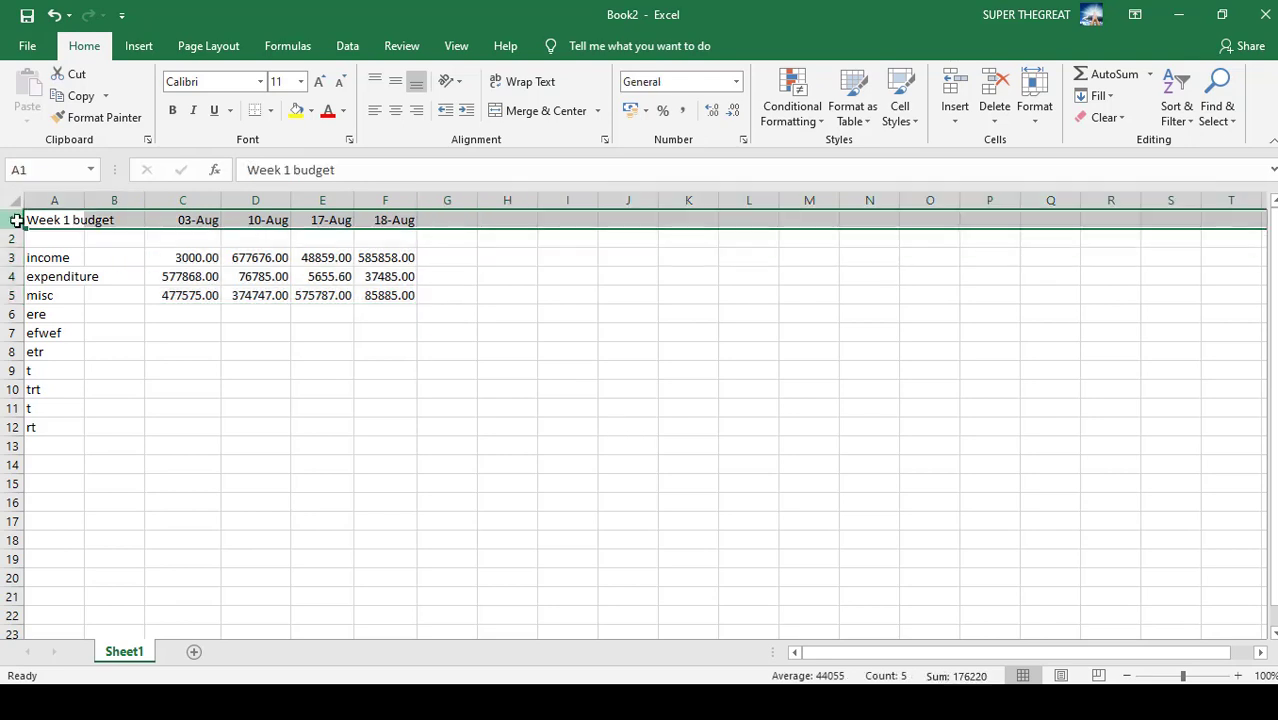
pyautogui.click(69, 203)
pyautogui.click(174, 200)
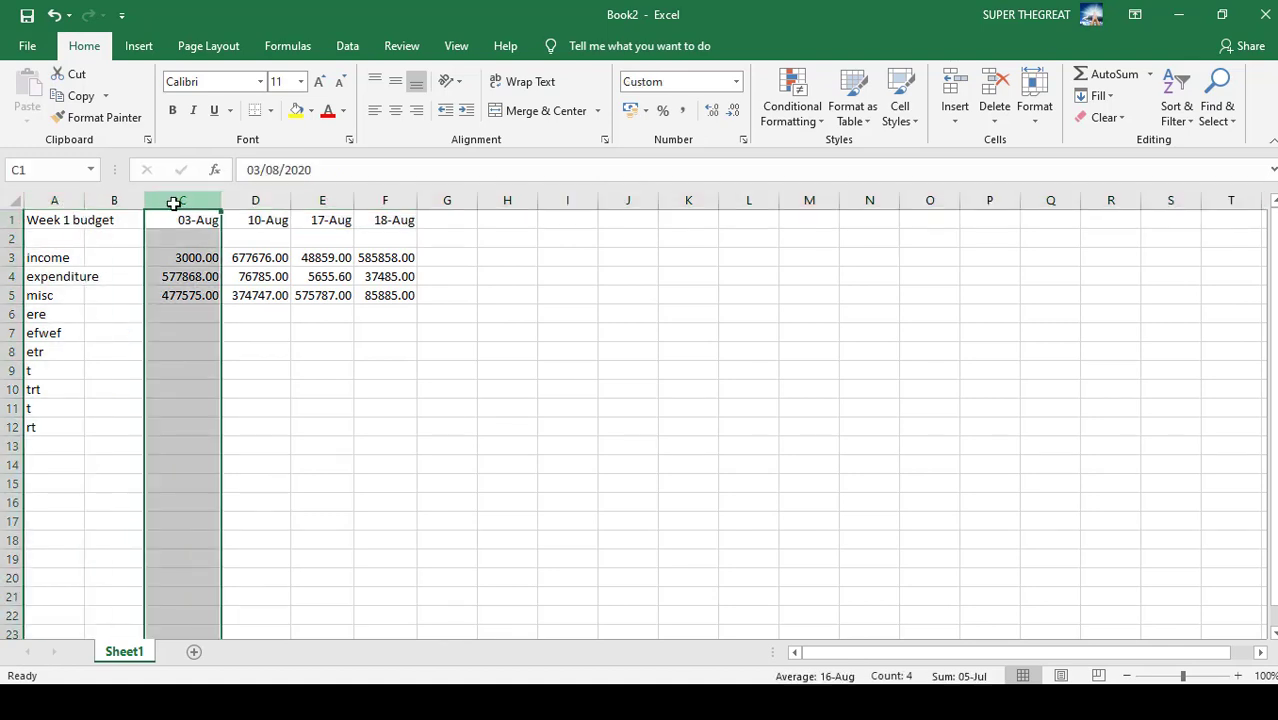
pyautogui.click(255, 200)
pyautogui.click(317, 200)
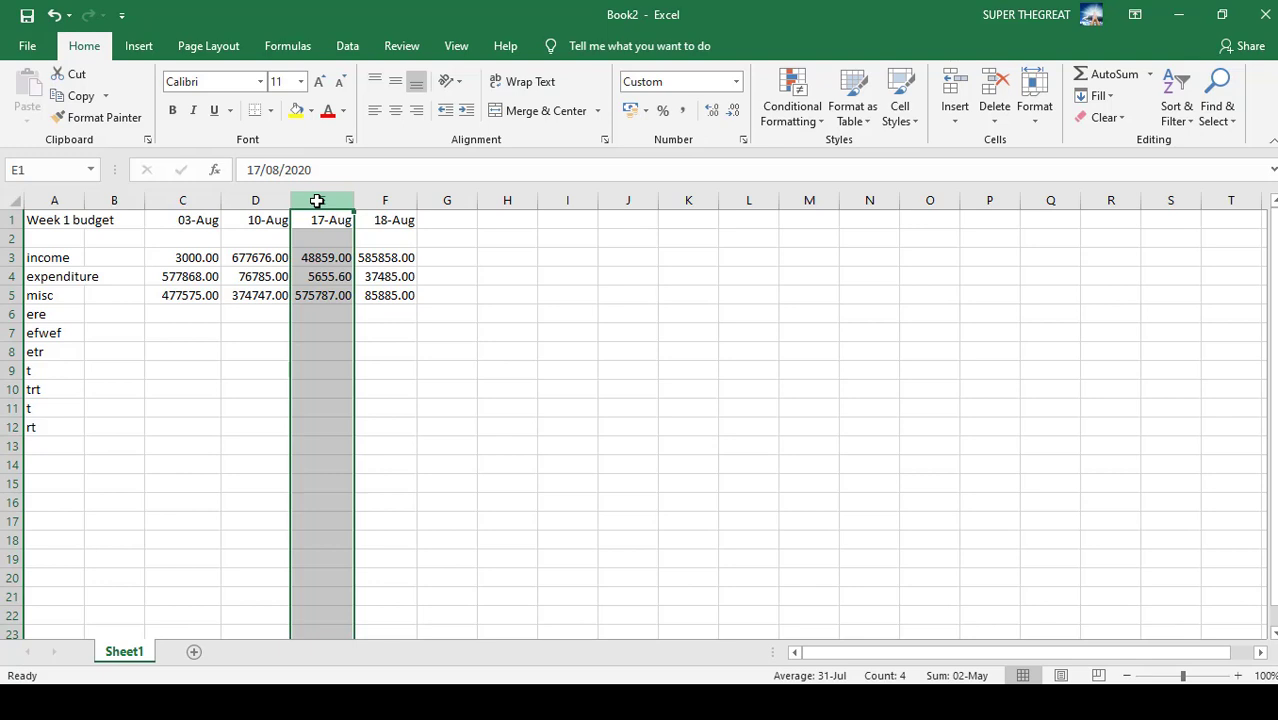
# Select E1:E5 by its first and last cells, and select the date headings C1:F1 the same way
pyautogui.click(320, 298)
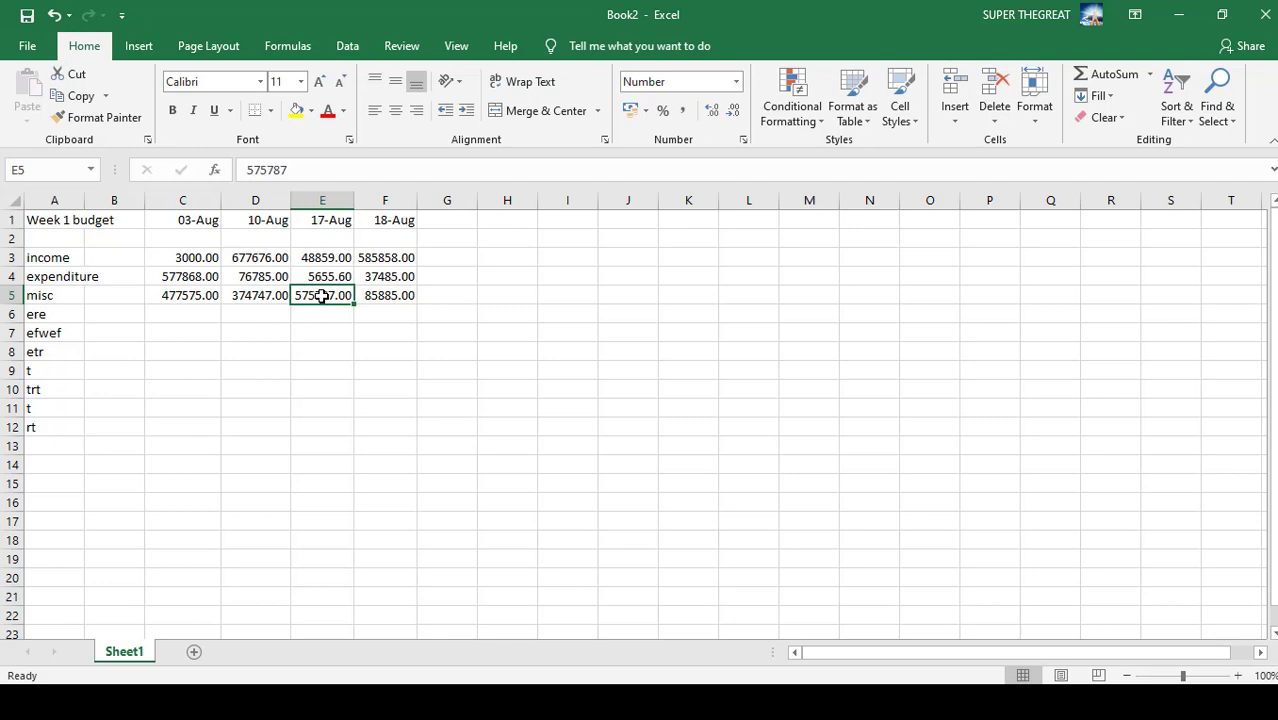
pyautogui.click(337, 225)
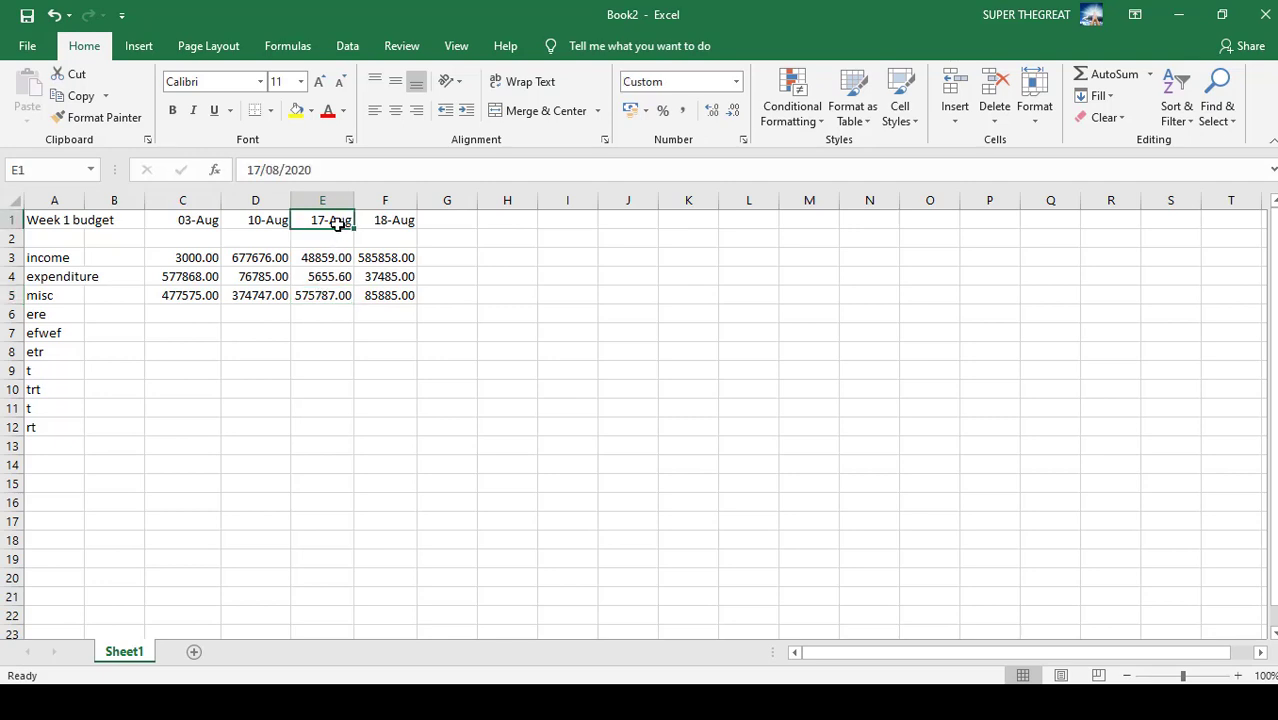
pyautogui.keyDown('shift'); pyautogui.click(328, 295); pyautogui.keyUp('shift')
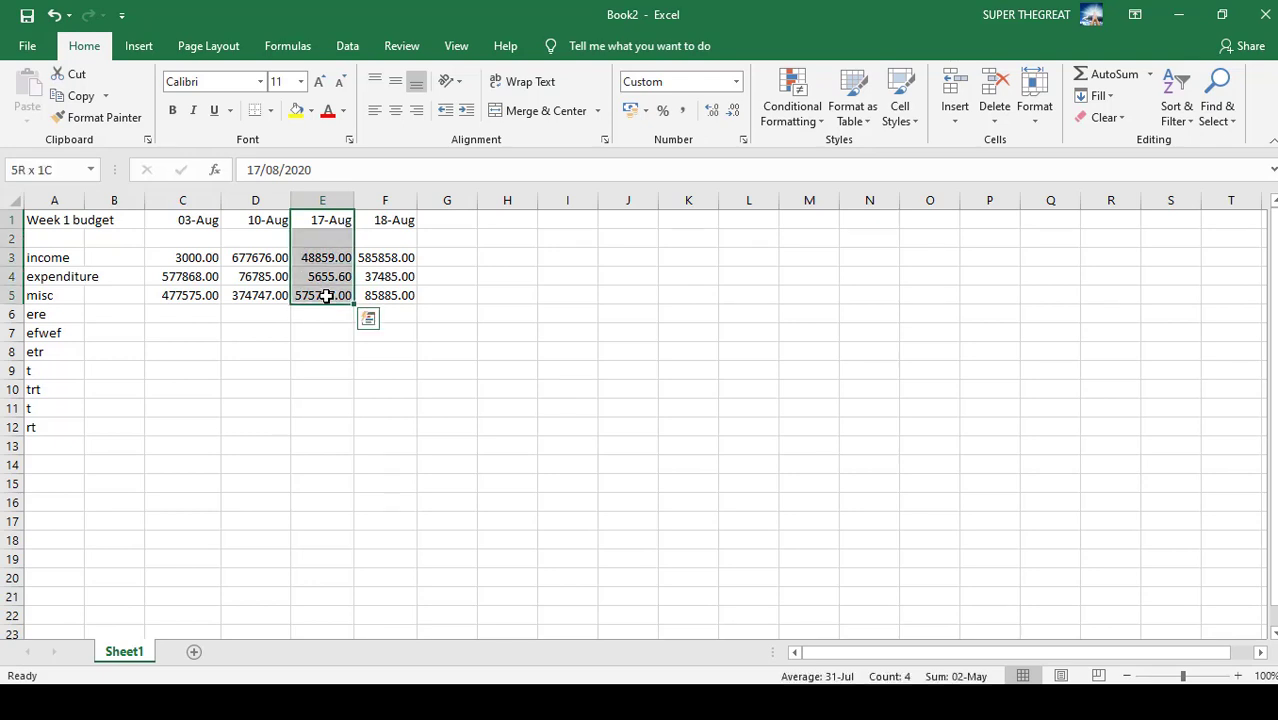
pyautogui.click(181, 222)
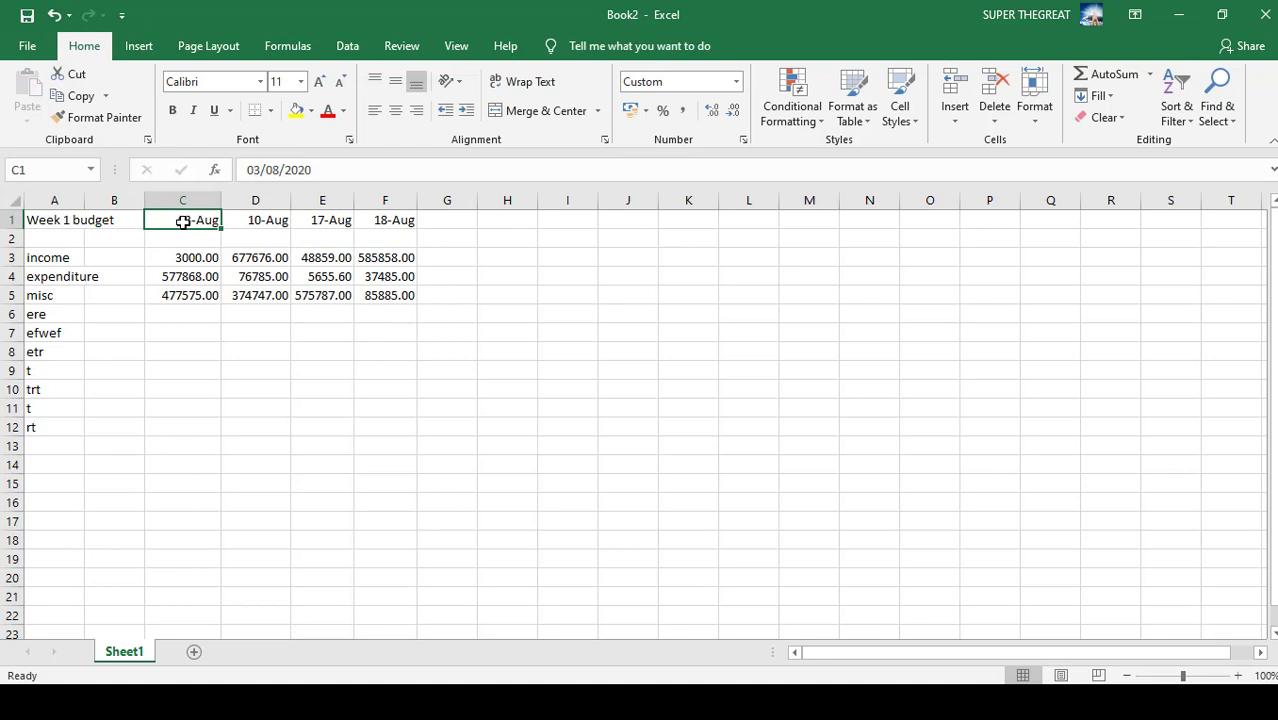
pyautogui.keyDown('shift'); pyautogui.click(402, 221); pyautogui.keyUp('shift')
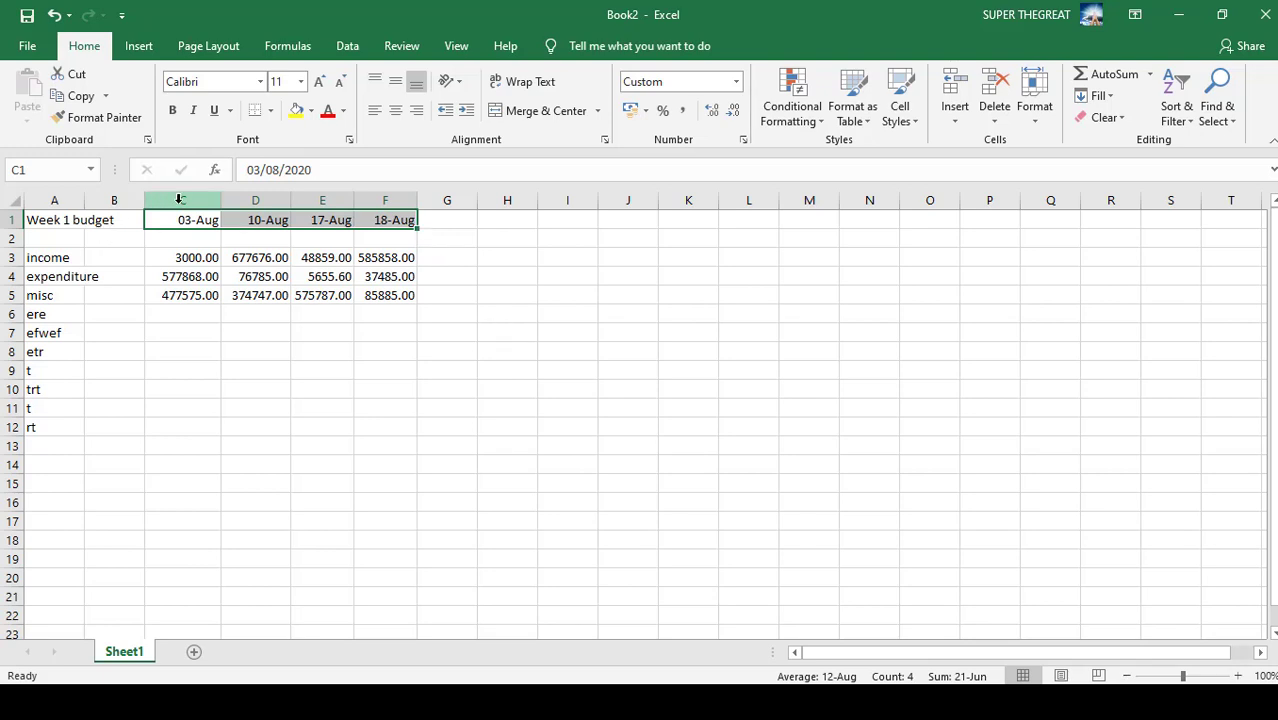
# Select the two separate column ranges C1:C5 and F1:F5 together, limiting each whole-column selection to row 5
pyautogui.click(171, 200)
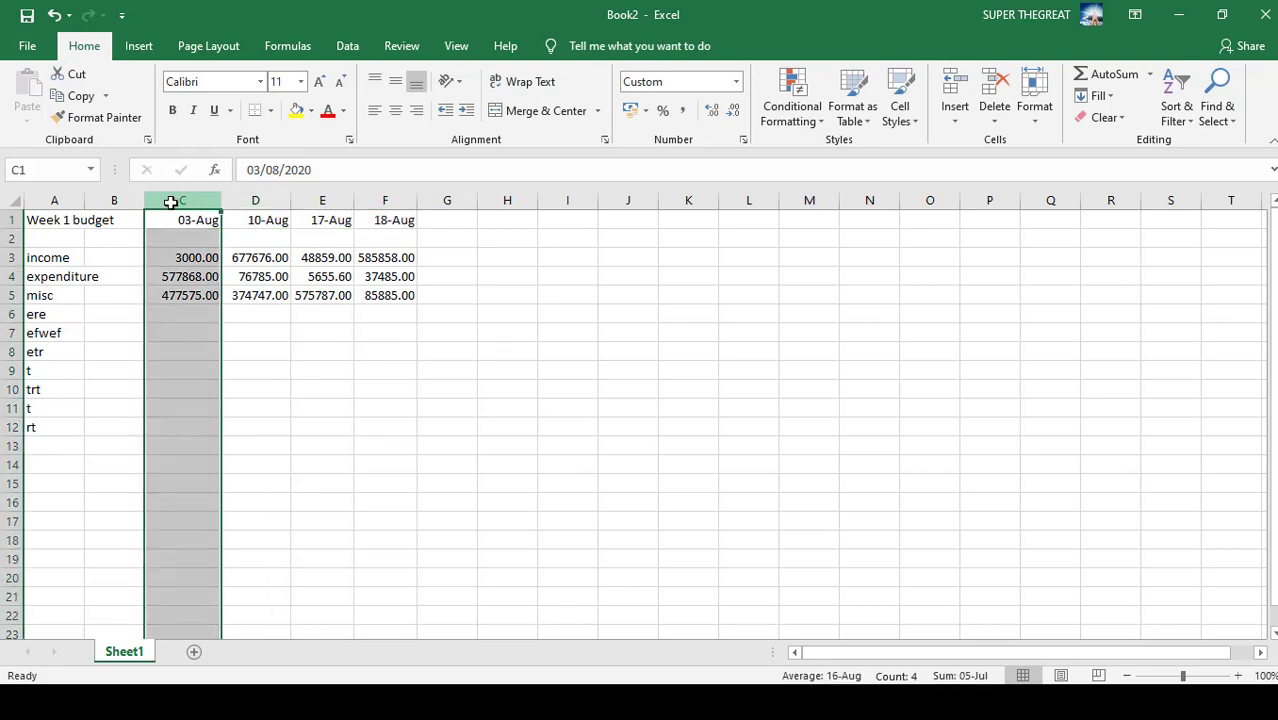
pyautogui.keyDown('shift'); pyautogui.click(197, 298); pyautogui.keyUp('shift')
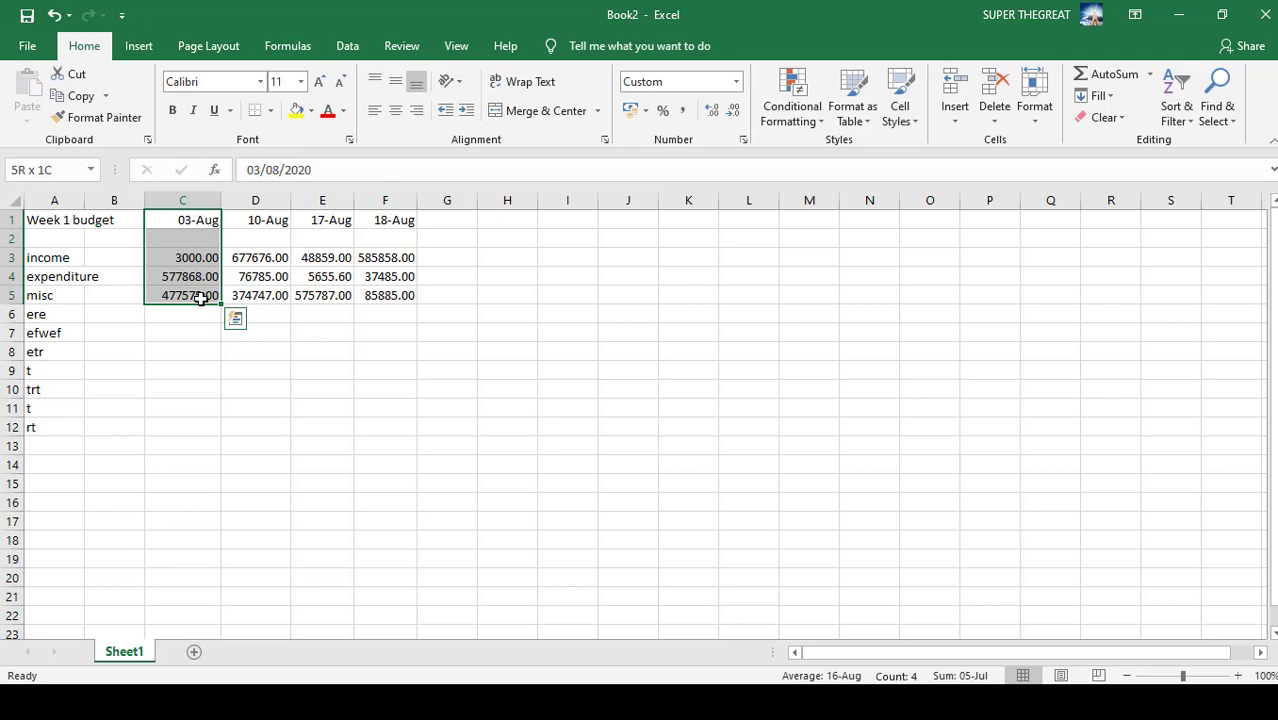
pyautogui.keyDown('ctrl'); pyautogui.click(387, 201); pyautogui.keyUp('ctrl')
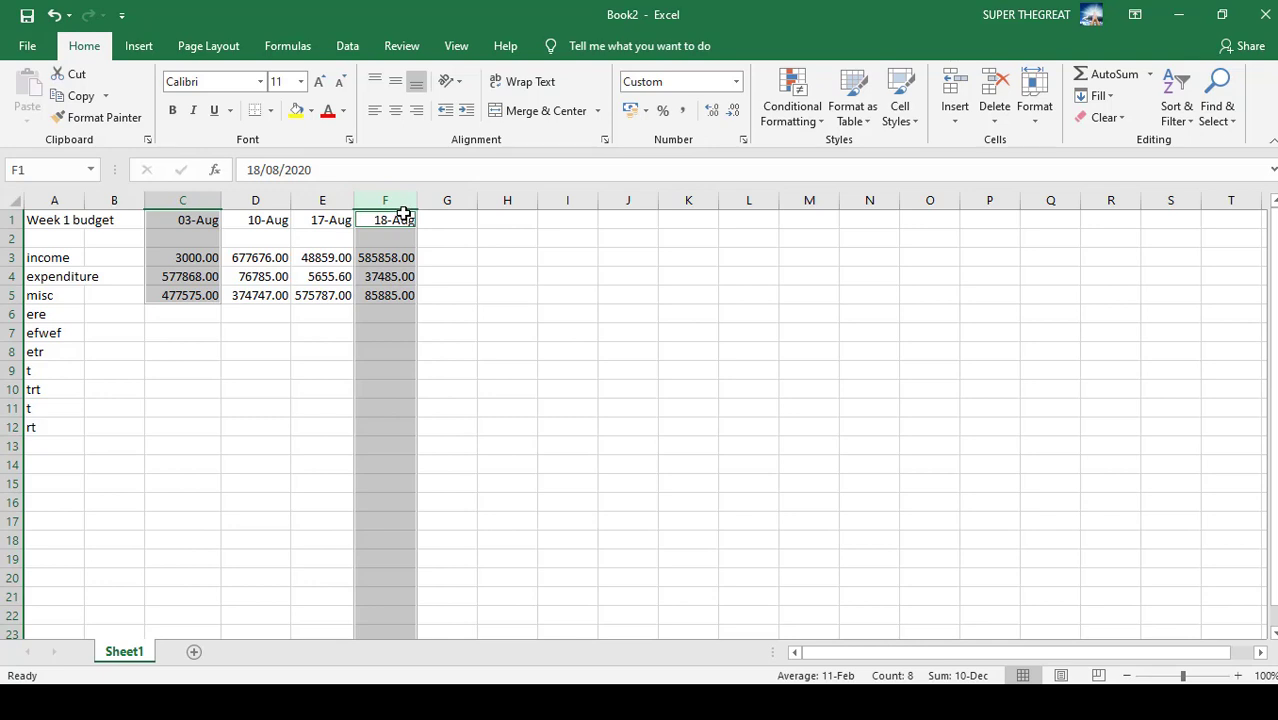
pyautogui.keyDown('shift'); pyautogui.click(382, 300); pyautogui.keyUp('shift')
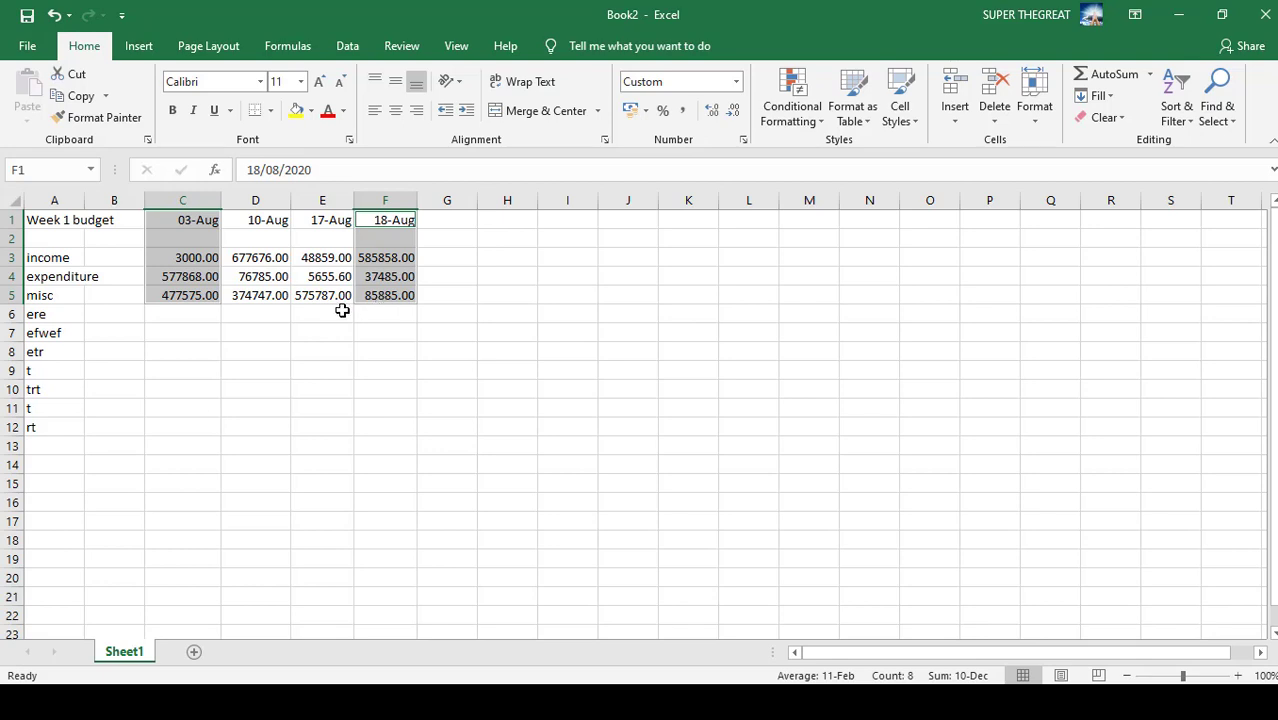
# Select the separate row ranges A1:F1 and A5:F5 together, limiting each whole-row selection to column F, and drop the selection
pyautogui.click(10, 220)
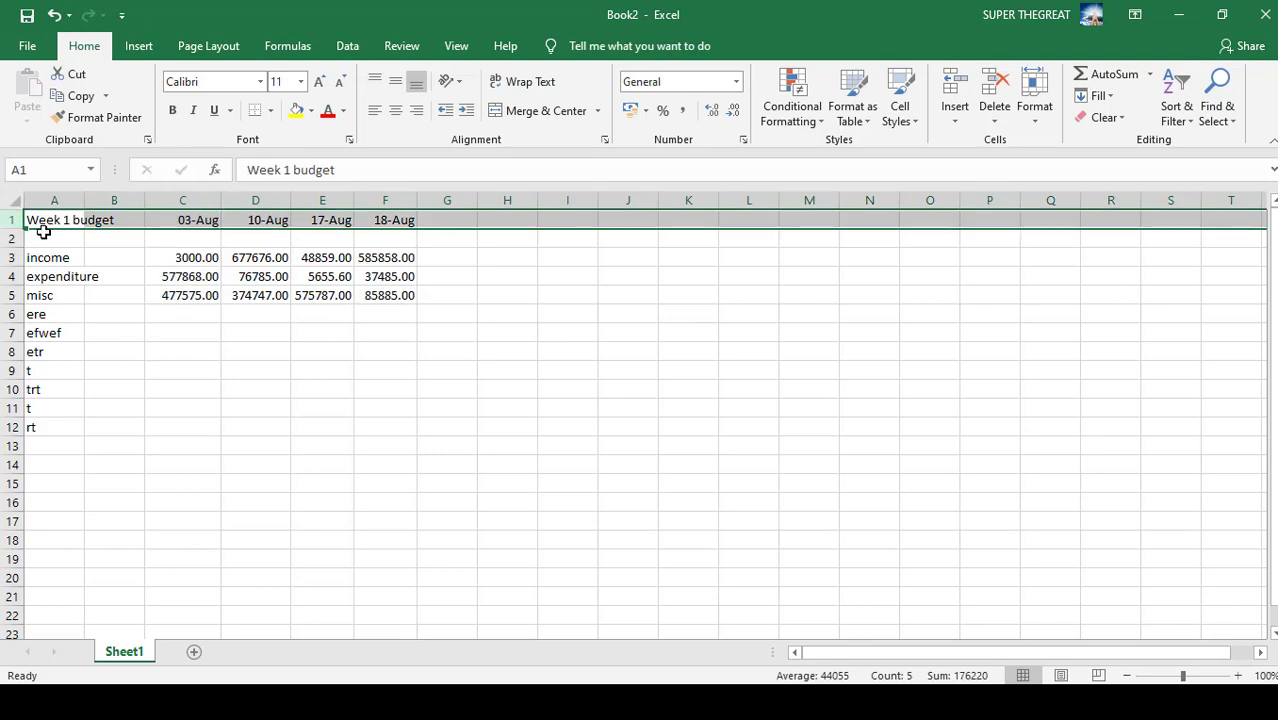
pyautogui.keyDown('shift'); pyautogui.click(395, 219); pyautogui.keyUp('shift')
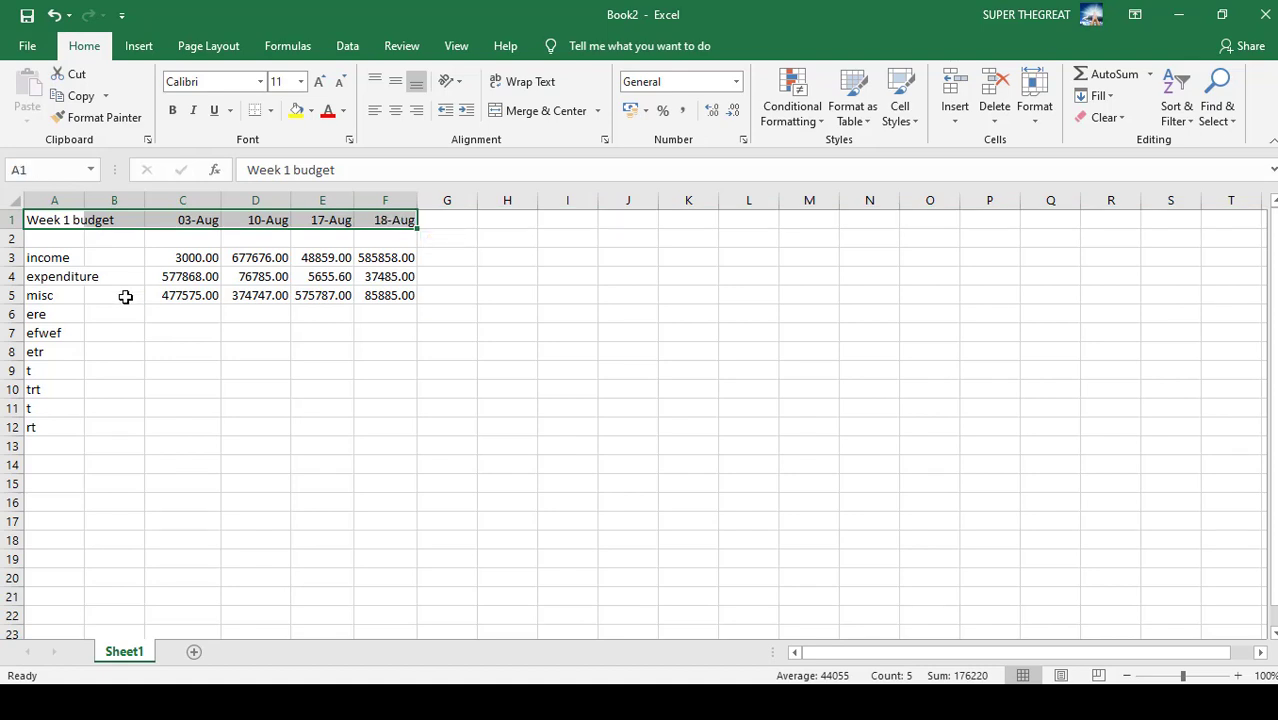
pyautogui.keyDown('ctrl'); pyautogui.click(13, 295); pyautogui.keyUp('ctrl')
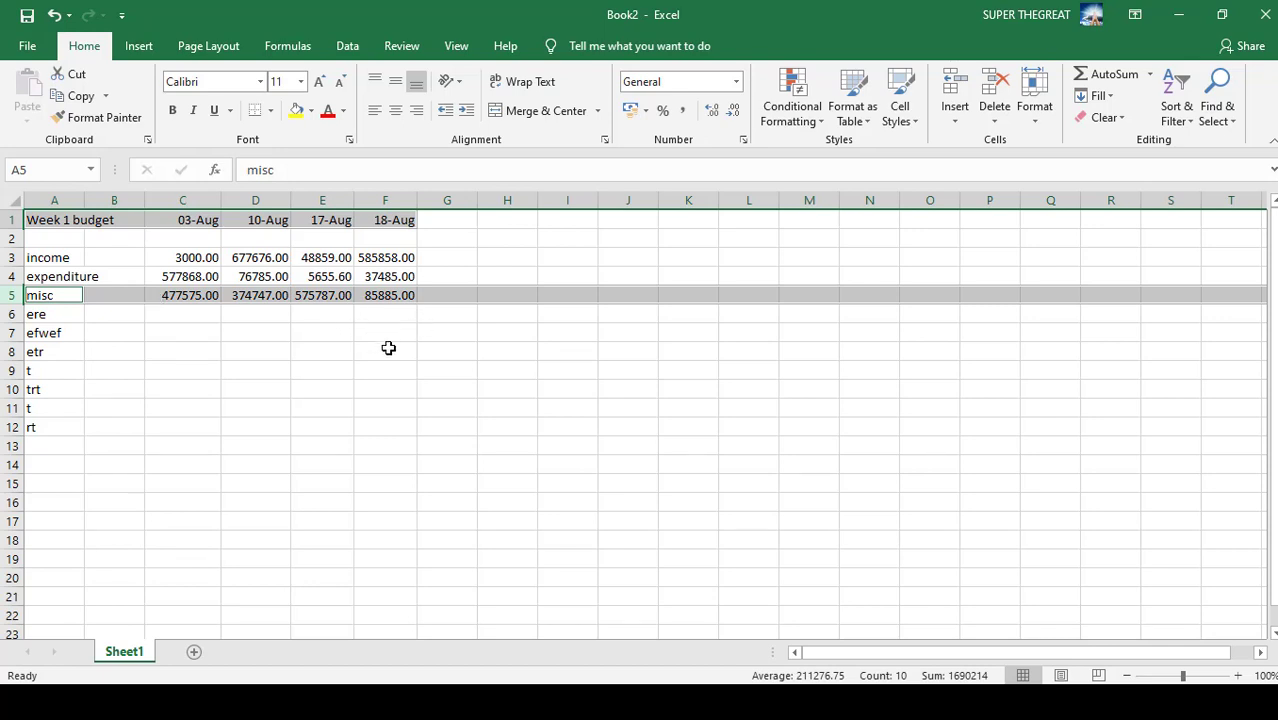
pyautogui.keyDown('shift'); pyautogui.click(391, 294); pyautogui.keyUp('shift')
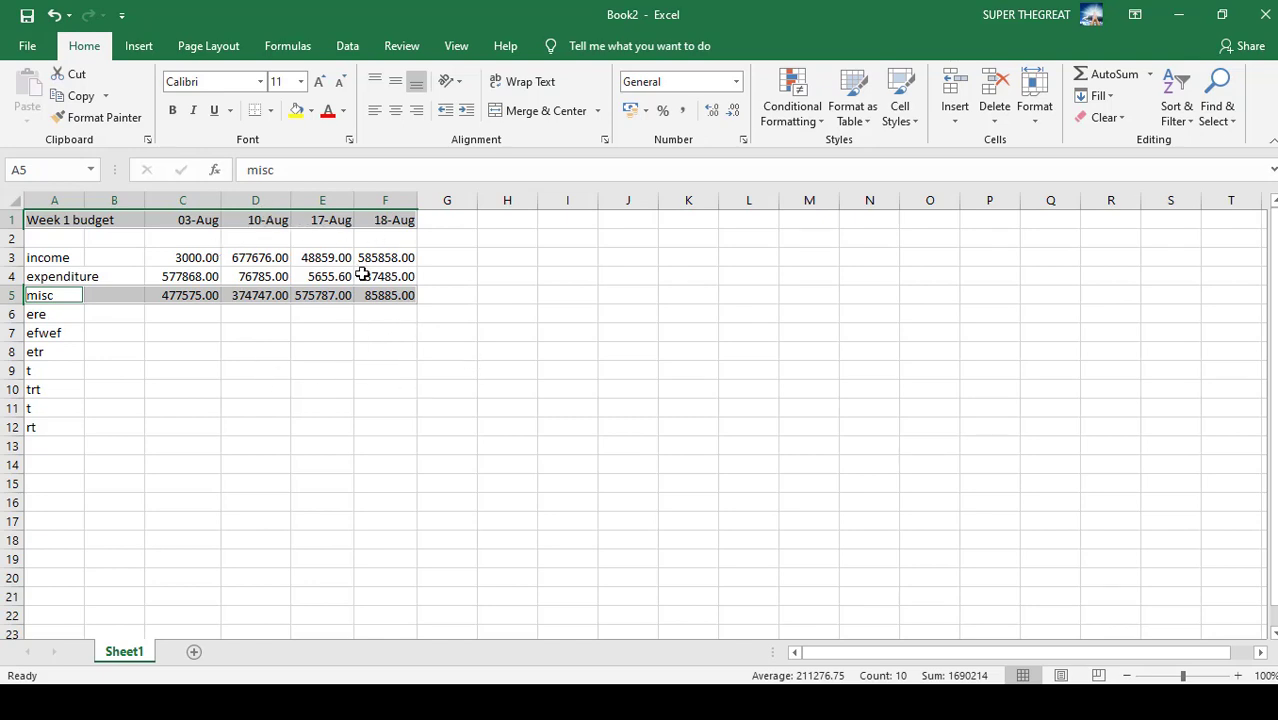
pyautogui.click(410, 344)
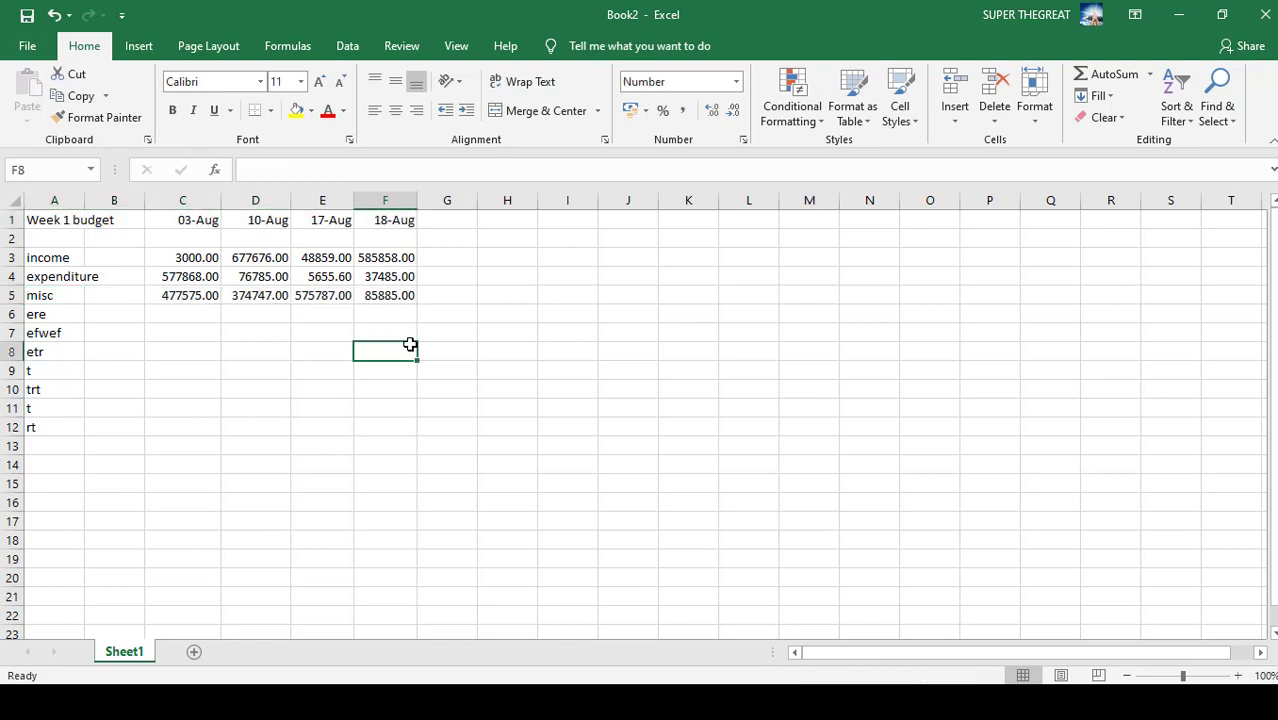
pyautogui.click(444, 325)
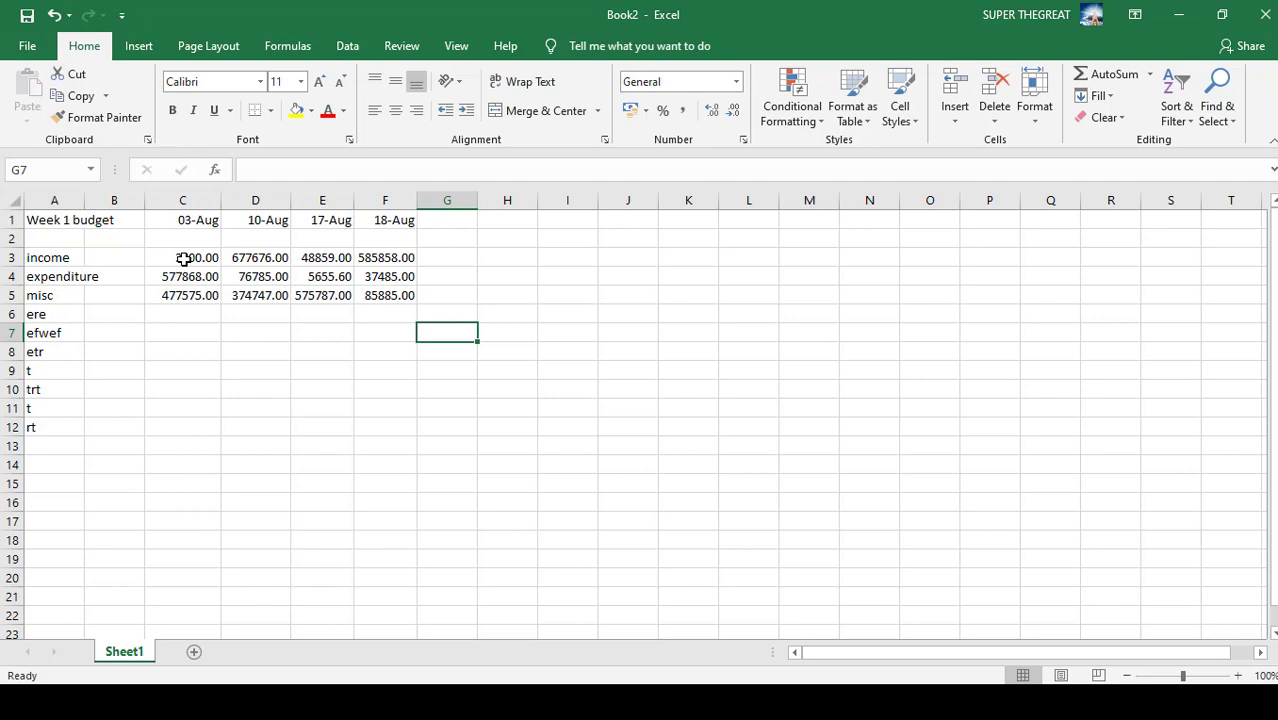
# Extend the selection from the income label in A3 to the sheet's last used cell, F12, and release it
pyautogui.click(52, 260)
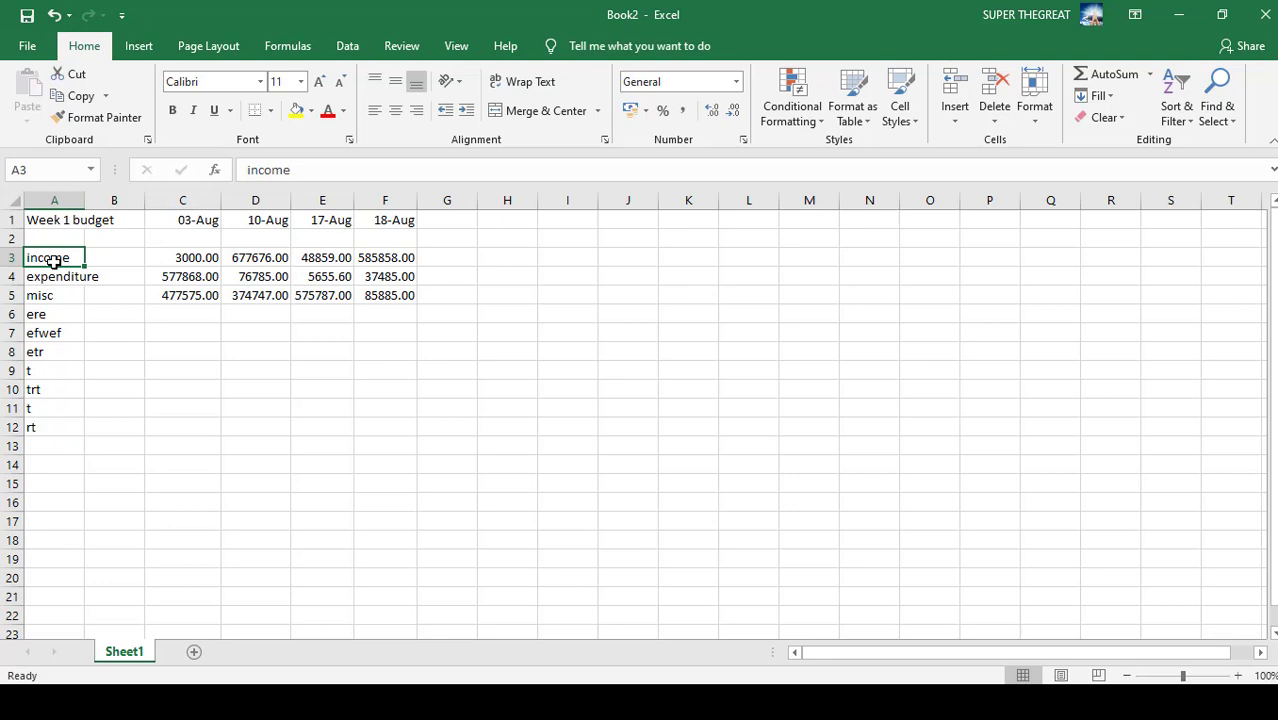
pyautogui.hotkey('ctrl', 'shift', 'End')
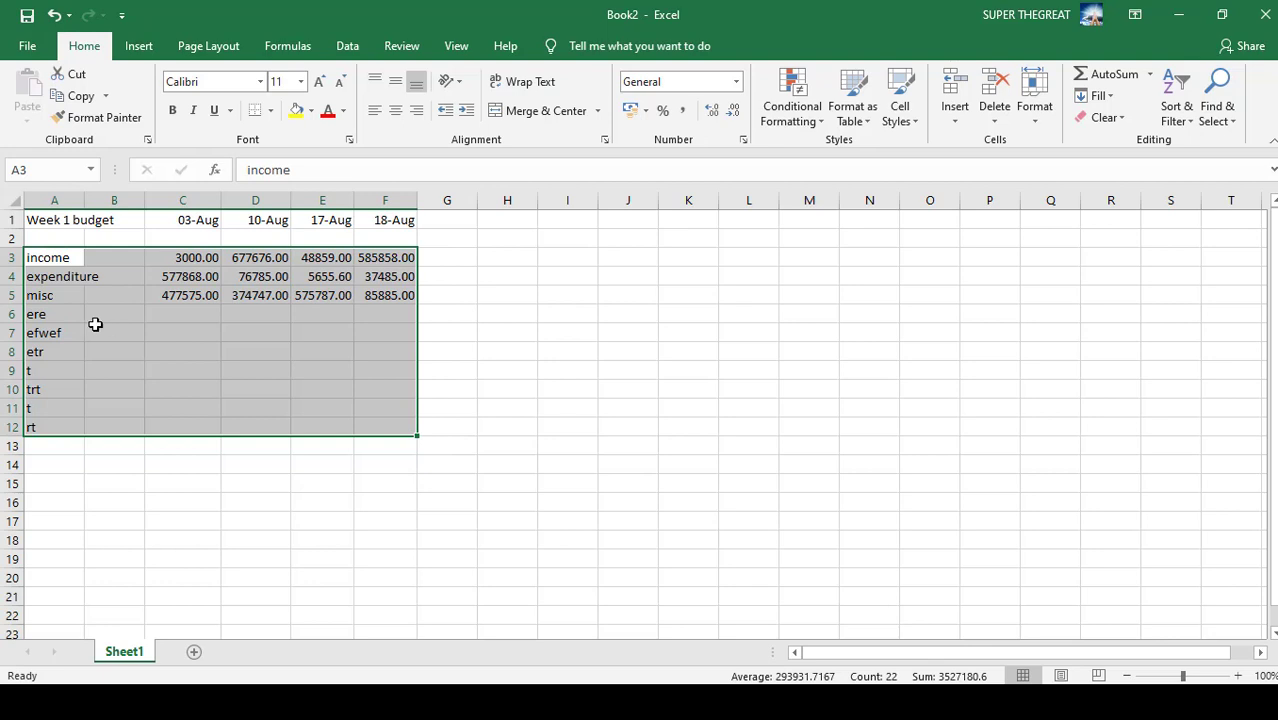
pyautogui.click(34, 221)
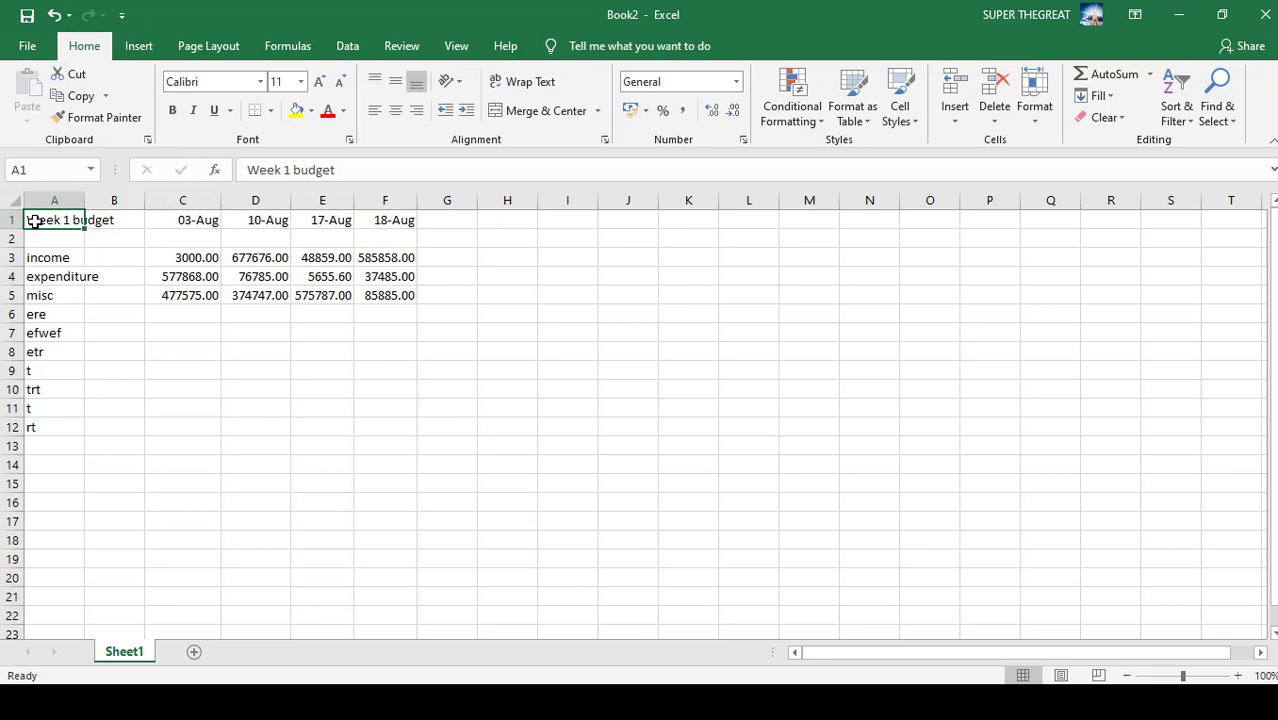
# Preselect the empty block C6:F12 and fill C6:C12 with 23323434, 4345, 5, 4, 6, 77 and 777
pyautogui.click(178, 315)
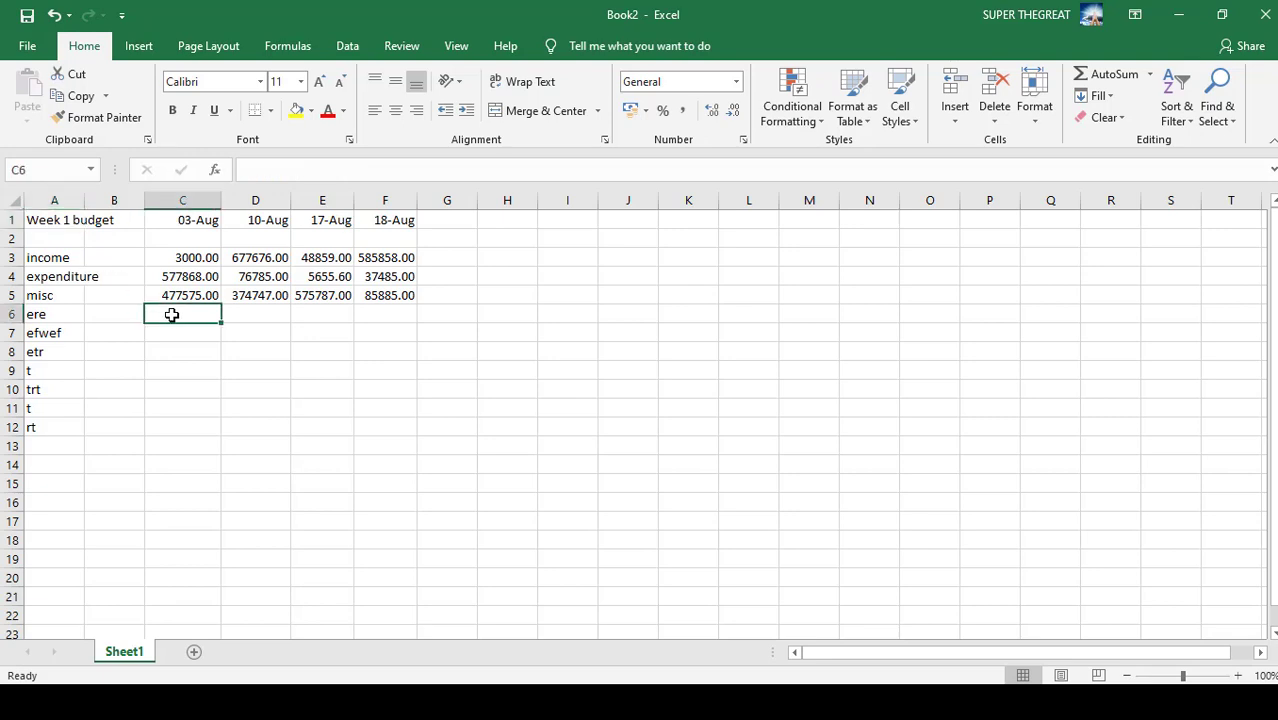
pyautogui.moveTo(172, 315); pyautogui.dragTo(385, 426)
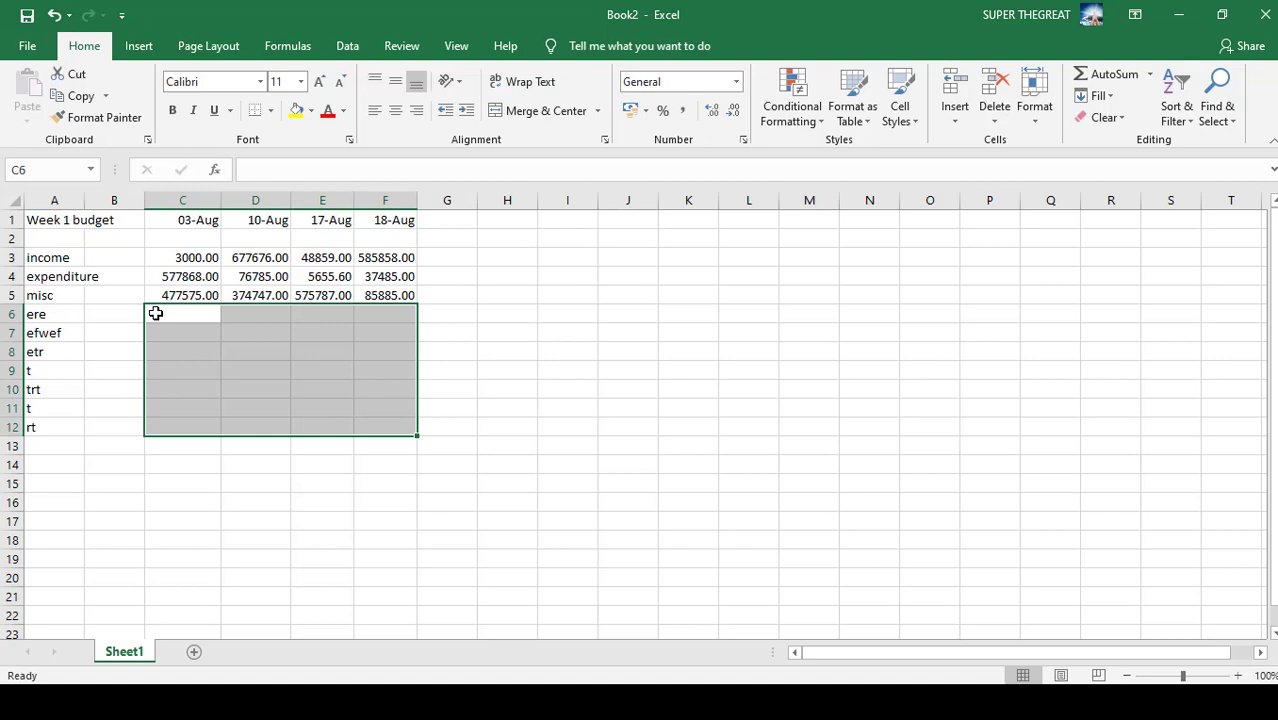
pyautogui.write('23323434')
pyautogui.press('Return')
pyautogui.write('4345')
pyautogui.press('Return')
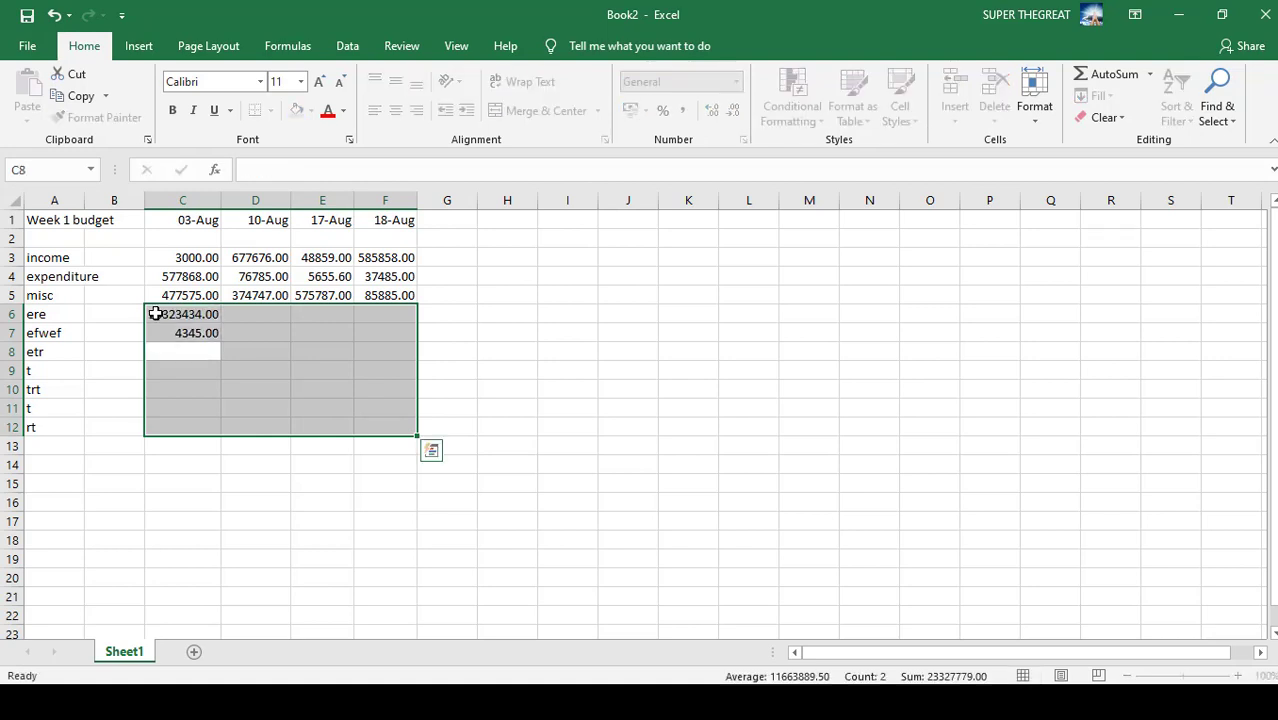
pyautogui.write('5 4 6')
pyautogui.press('Return')
pyautogui.write('77')
pyautogui.press('Return')
pyautogui.write('777')
pyautogui.press('Return')
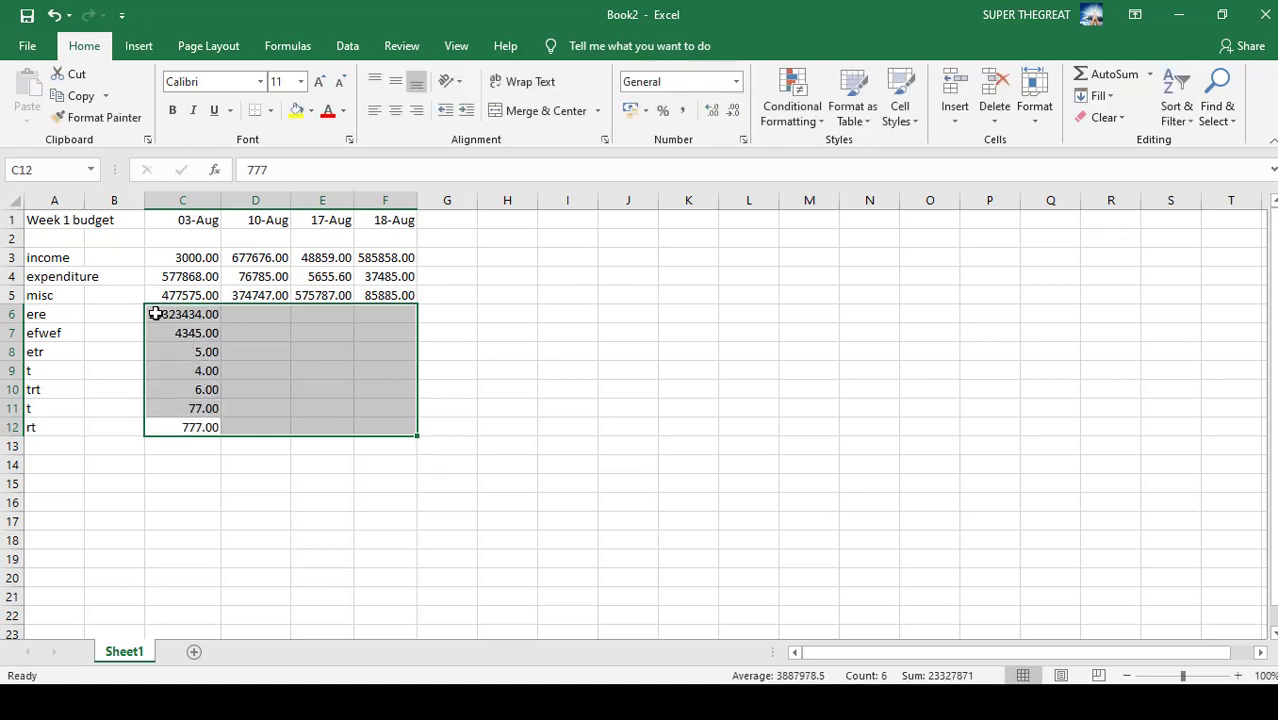
# Fill D6:D12 of the preselected block with 777, 788, 88, 8, 88, 88 and 55
pyautogui.write('777')
pyautogui.press('Return')
pyautogui.write('788')
pyautogui.press('Return')
pyautogui.write('88')
pyautogui.press('Return')
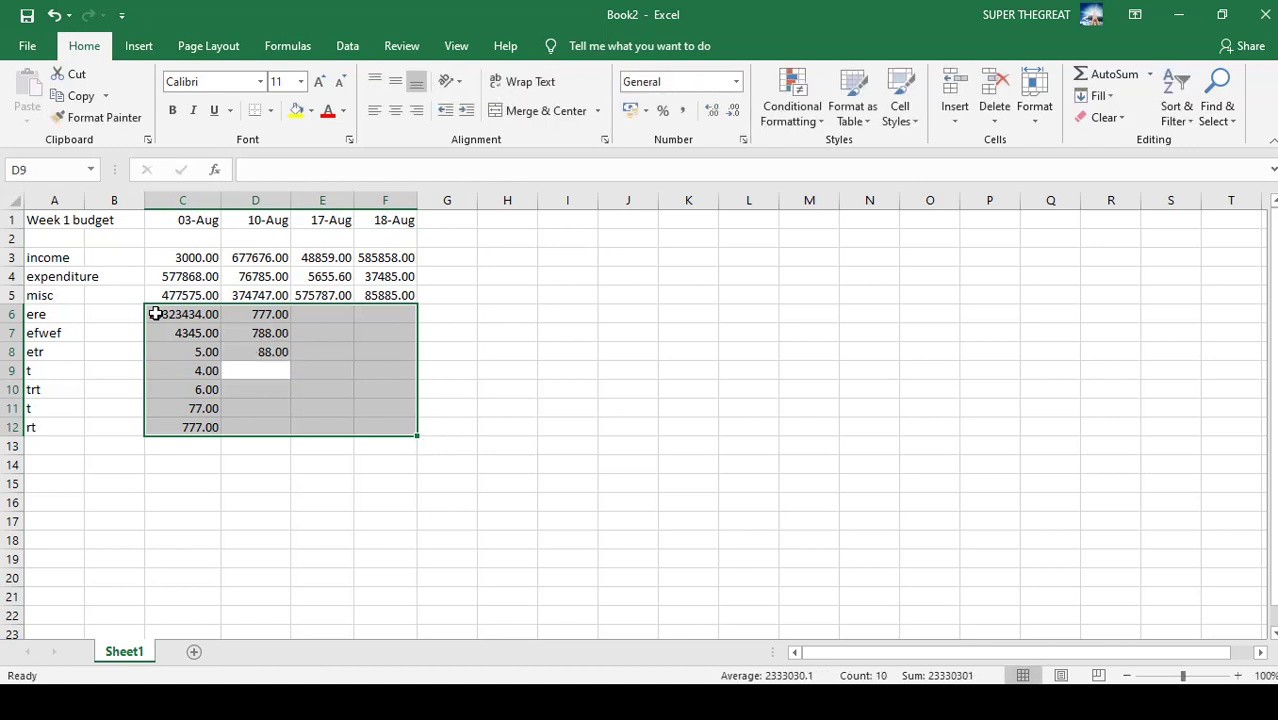
pyautogui.write('8')
pyautogui.press('Return')
pyautogui.write('88')
pyautogui.press('Return')
pyautogui.write('88')
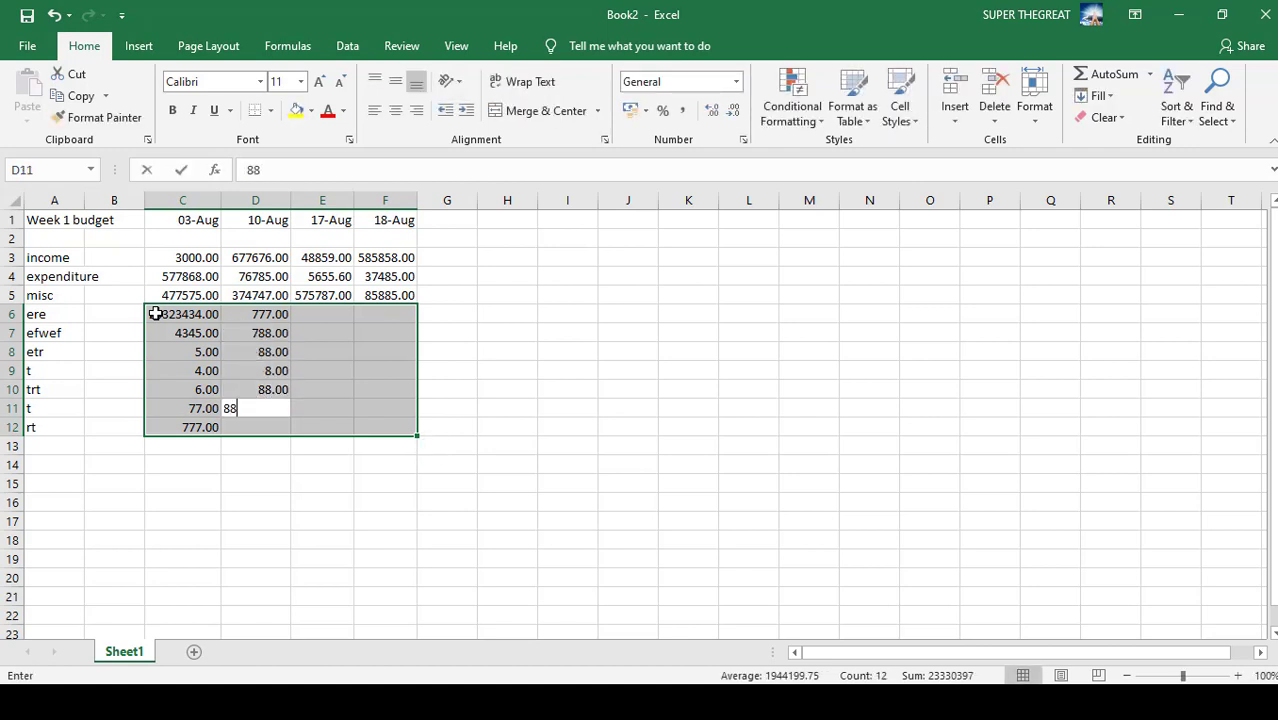
pyautogui.press('Return')
pyautogui.write('55')
pyautogui.press('Return')
# Fill E6:E9 with 555, 44, 44 and 4, skip E10, enter 4 in E11, skip E12 and release the selection
pyautogui.write('555')
pyautogui.press('Return')
pyautogui.write('44')
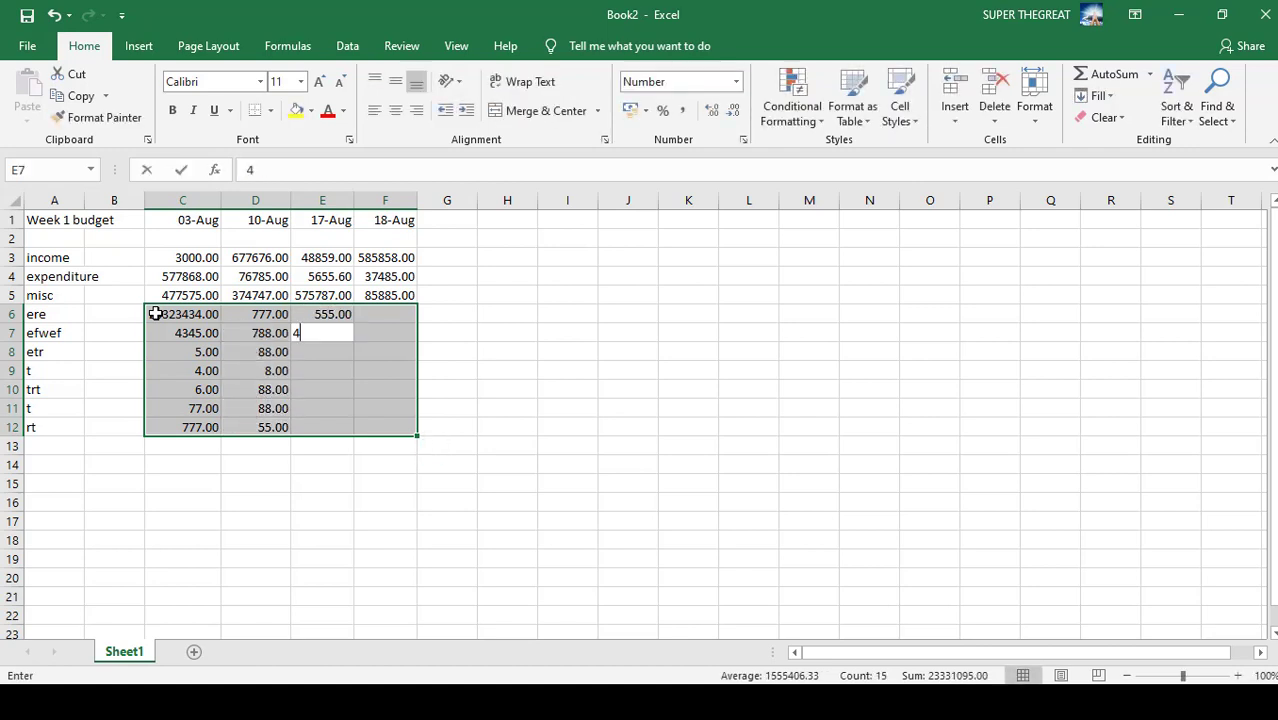
pyautogui.press('Return')
pyautogui.write('44')
pyautogui.press('Return')
pyautogui.write('4')
pyautogui.press('Return')
pyautogui.press('Return')
pyautogui.write('4')
pyautogui.press('Return')
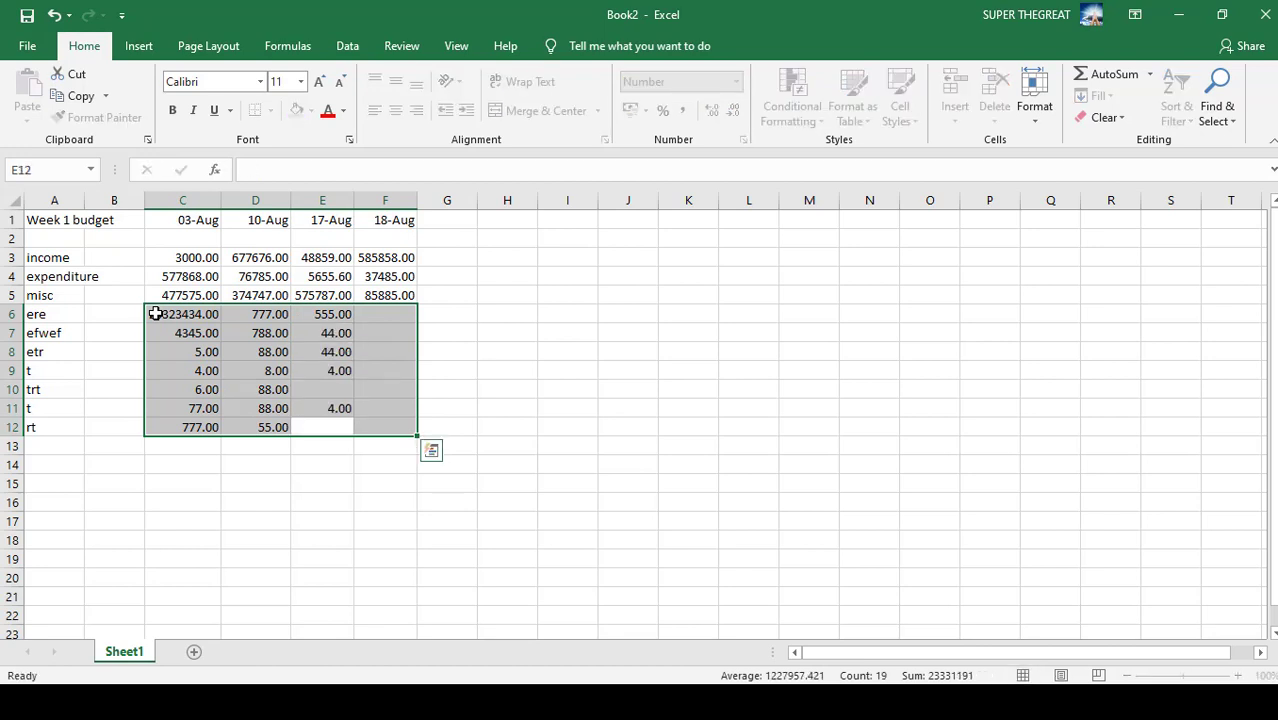
pyautogui.press('Return')
pyautogui.press('Up')
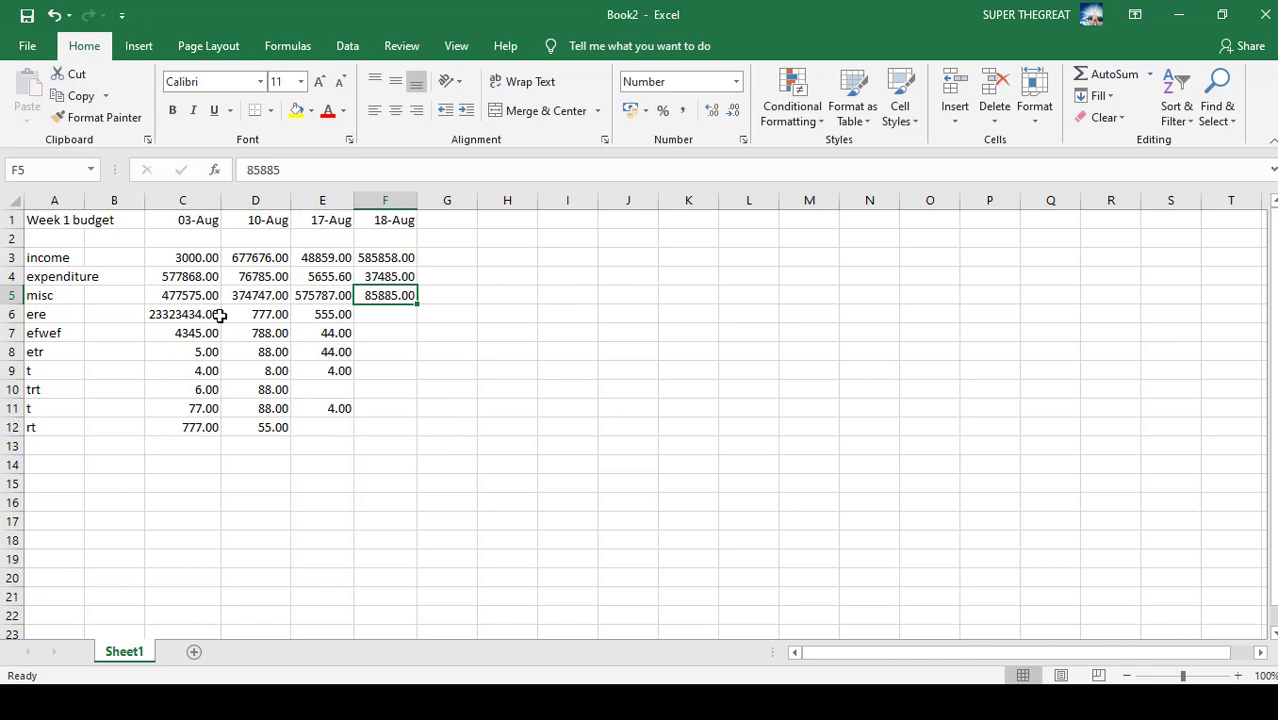
# Reselect the block C6:F12 with E10 as the active cell and enter 500 there
pyautogui.moveTo(187, 310); pyautogui.dragTo(393, 425)
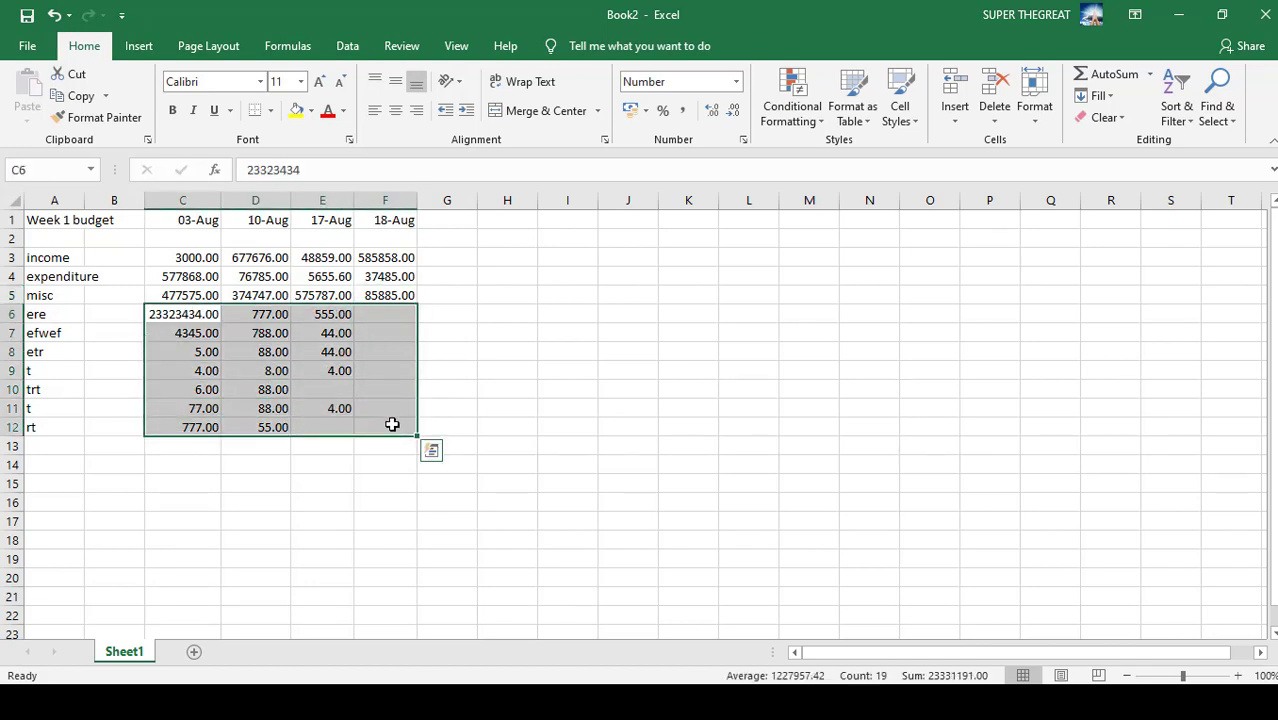
pyautogui.keyDown('ctrl'); pyautogui.click(338, 389); pyautogui.keyUp('ctrl')
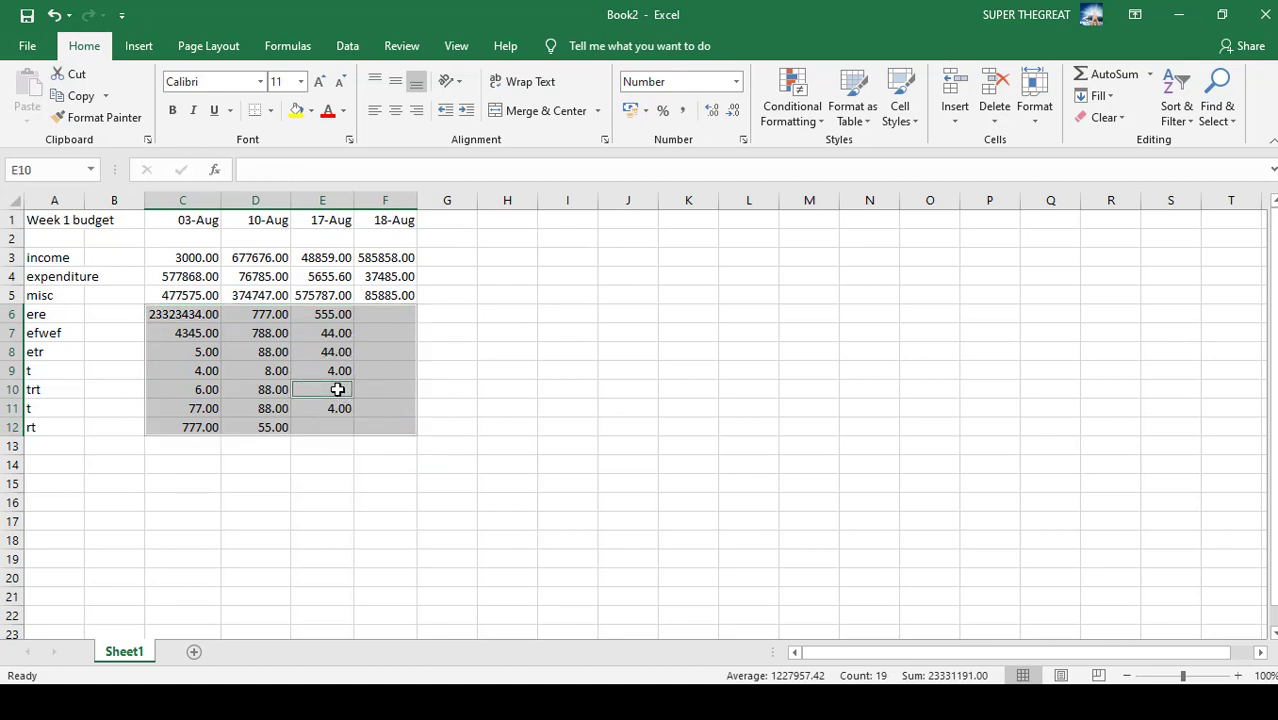
pyautogui.write('500')
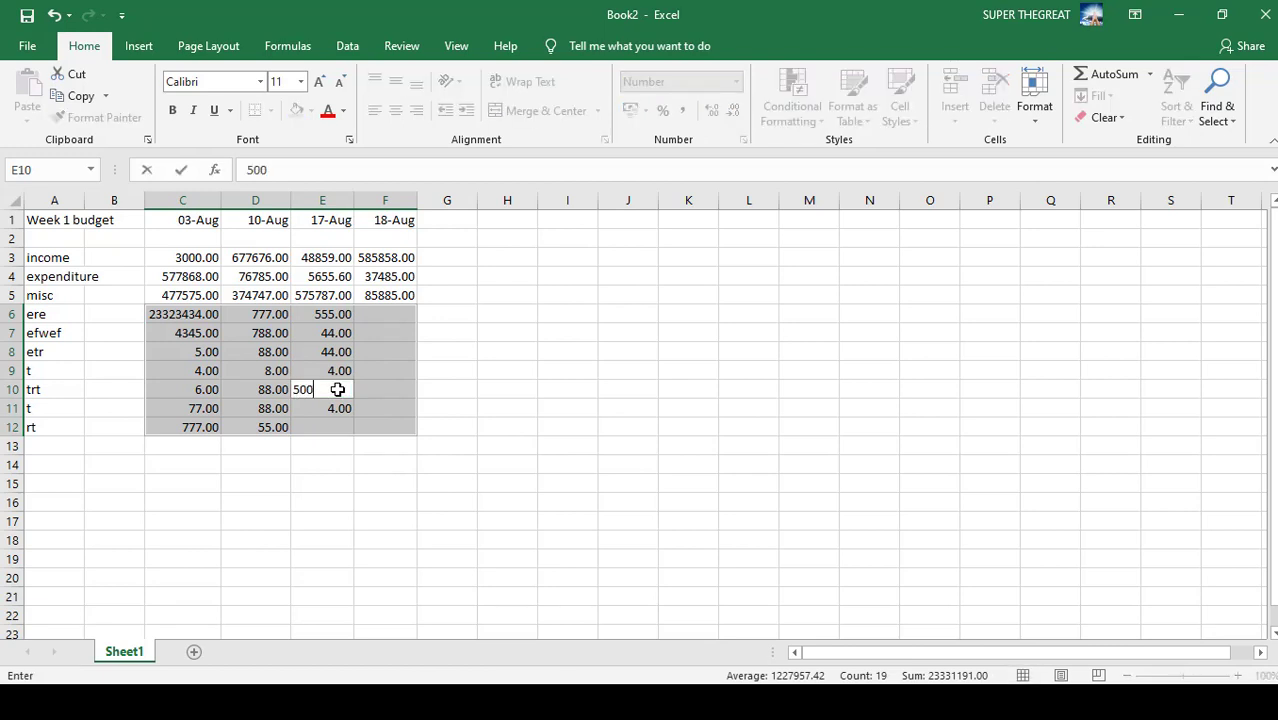
pyautogui.press('Down')
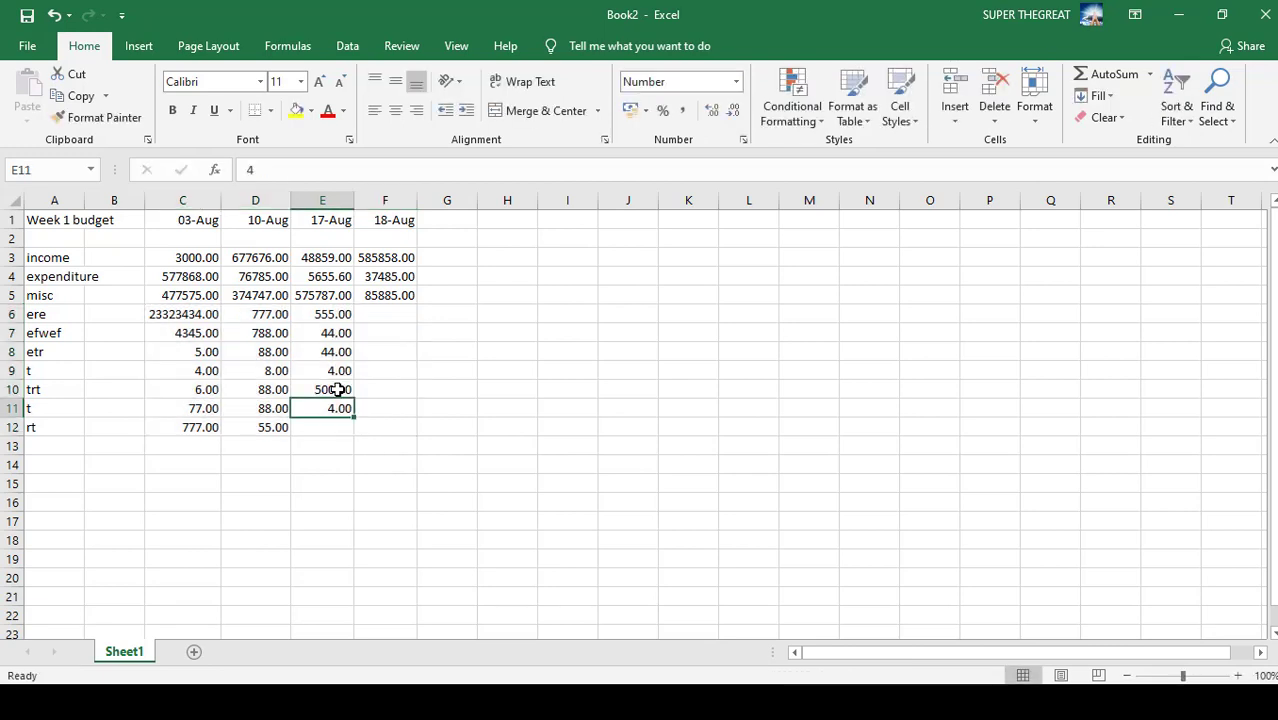
# Set E11 to 5 and enter 5555 in the empty cell E12
pyautogui.write('5')
pyautogui.press('Return')
pyautogui.write('5555')
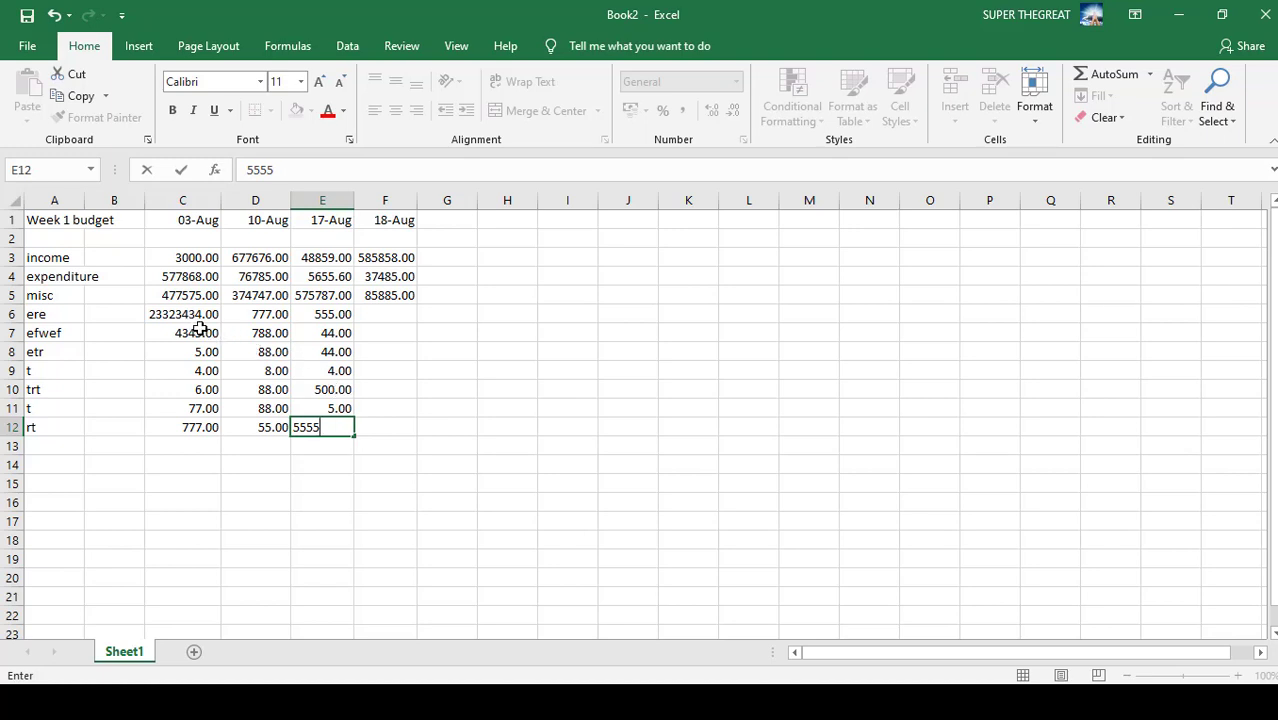
# Preselect F6:F12, fill it with 333, 3, 3, 333, 333, 3 and 3, and return up the column to F7
pyautogui.click(364, 310)
pyautogui.moveTo(386, 407); pyautogui.dragTo(390, 427)
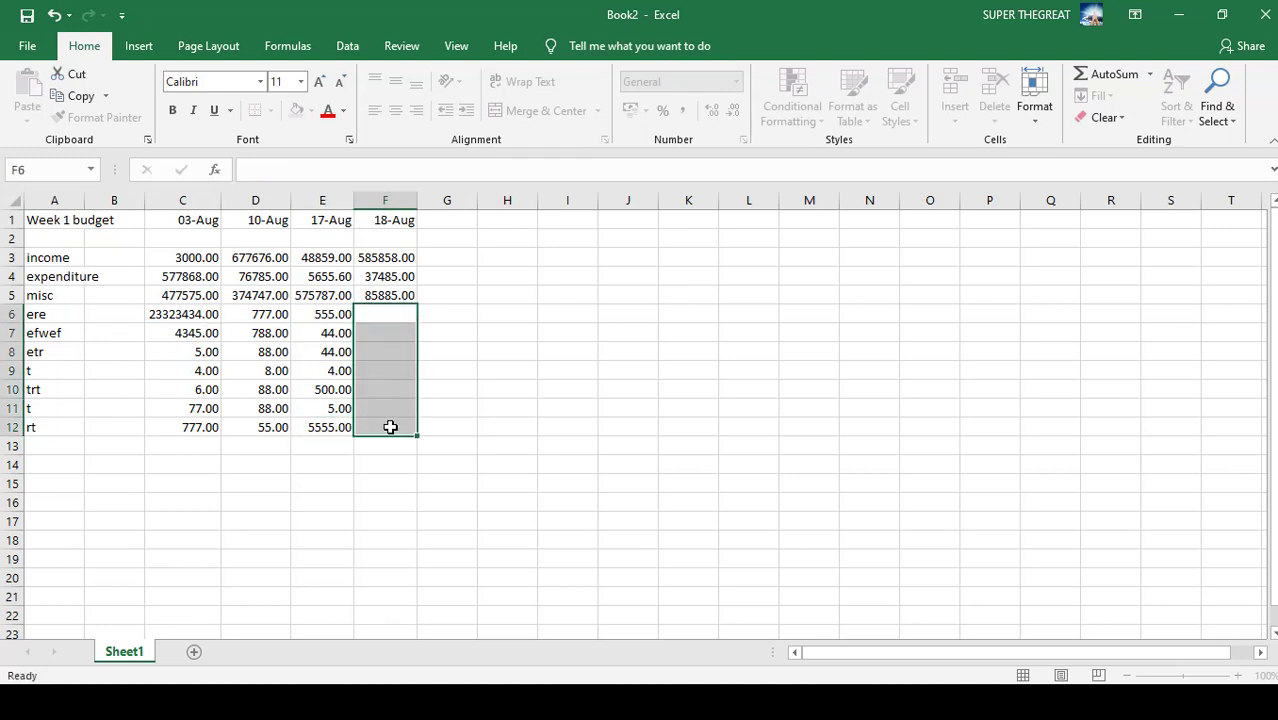
pyautogui.click(390, 427)
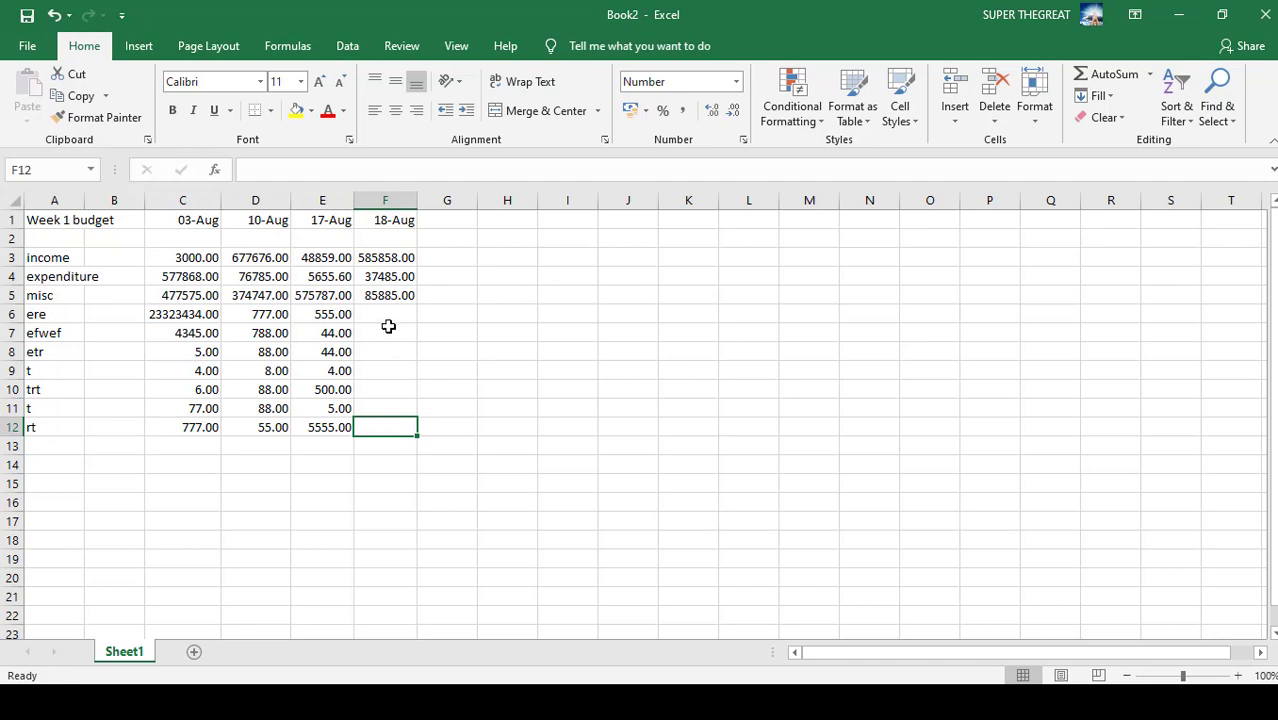
pyautogui.moveTo(388, 314); pyautogui.dragTo(391, 426)
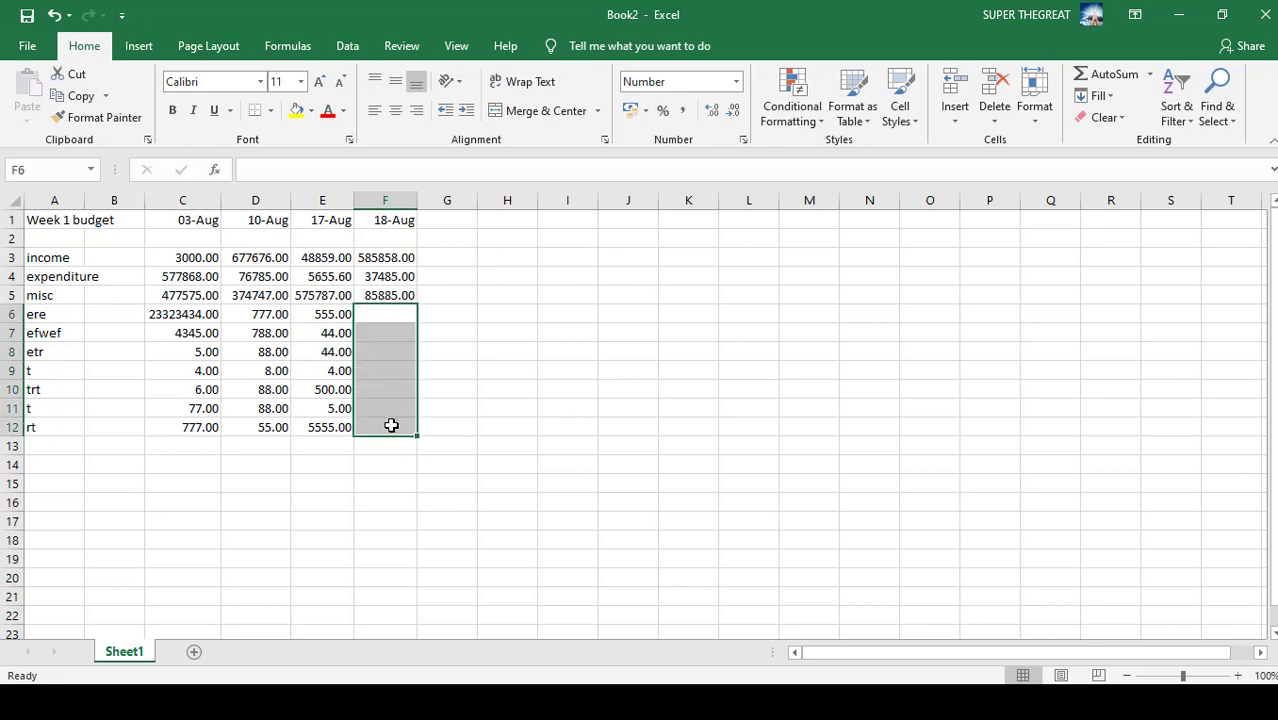
pyautogui.write('333')
pyautogui.press('Return')
pyautogui.write('3')
pyautogui.press('Return')
pyautogui.write('3')
pyautogui.press('Return')
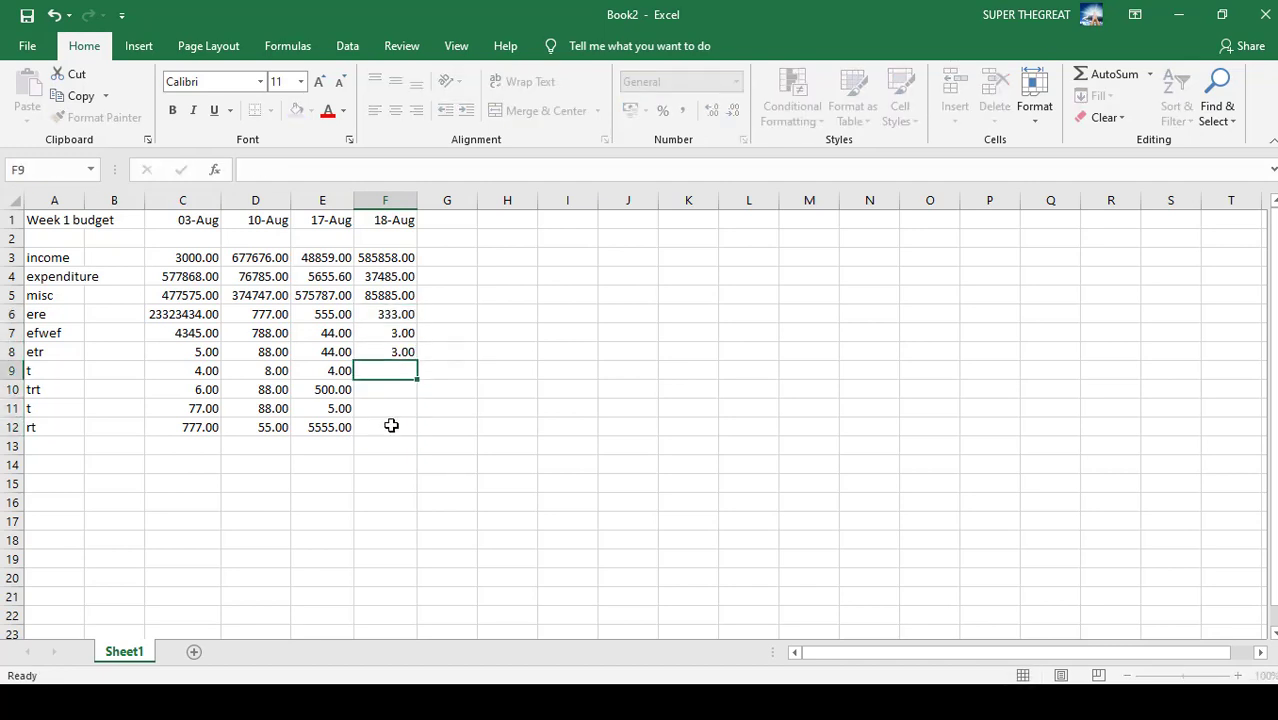
pyautogui.write('333')
pyautogui.press('Return')
pyautogui.write('333')
pyautogui.press('Return')
pyautogui.write('3')
pyautogui.press('Return')
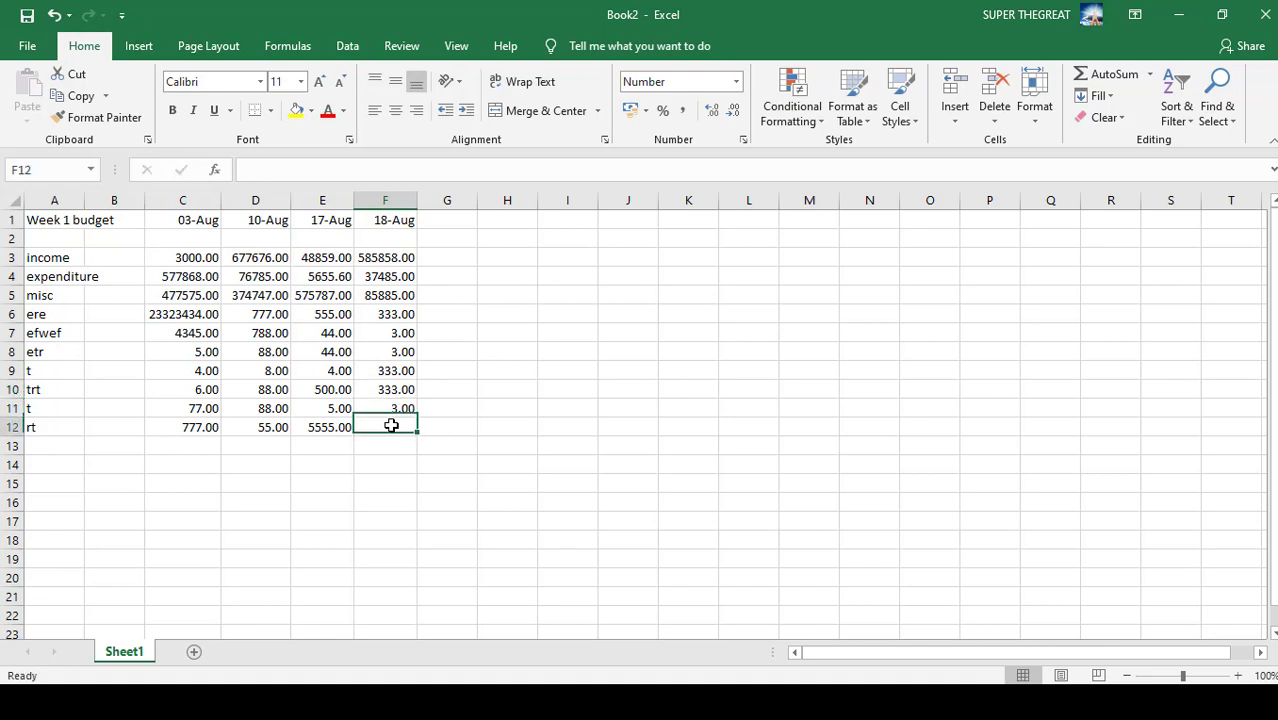
pyautogui.write('3')
pyautogui.press('Up')
pyautogui.press('Up')
pyautogui.press('Up')
pyautogui.press('Up')
pyautogui.press('Up')
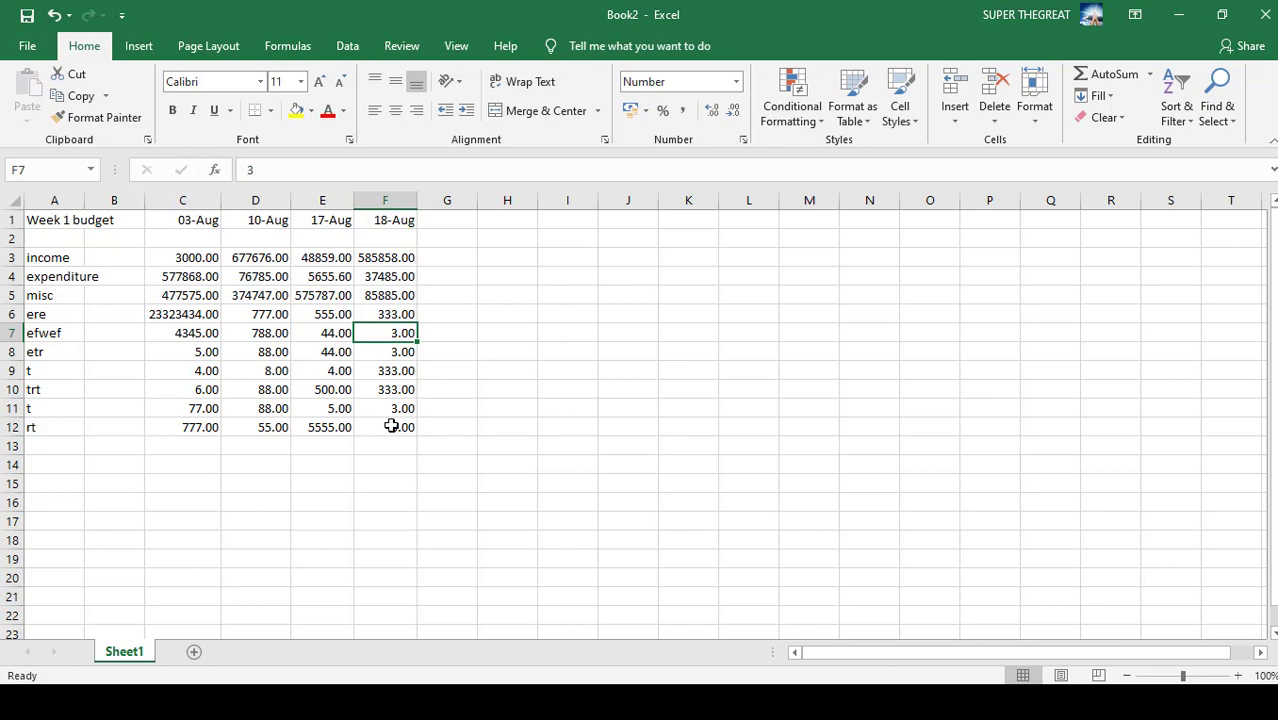
# Select the whole block of amounts C3:F12 and dismiss the device restart notification
pyautogui.moveTo(172, 257); pyautogui.dragTo(401, 428)
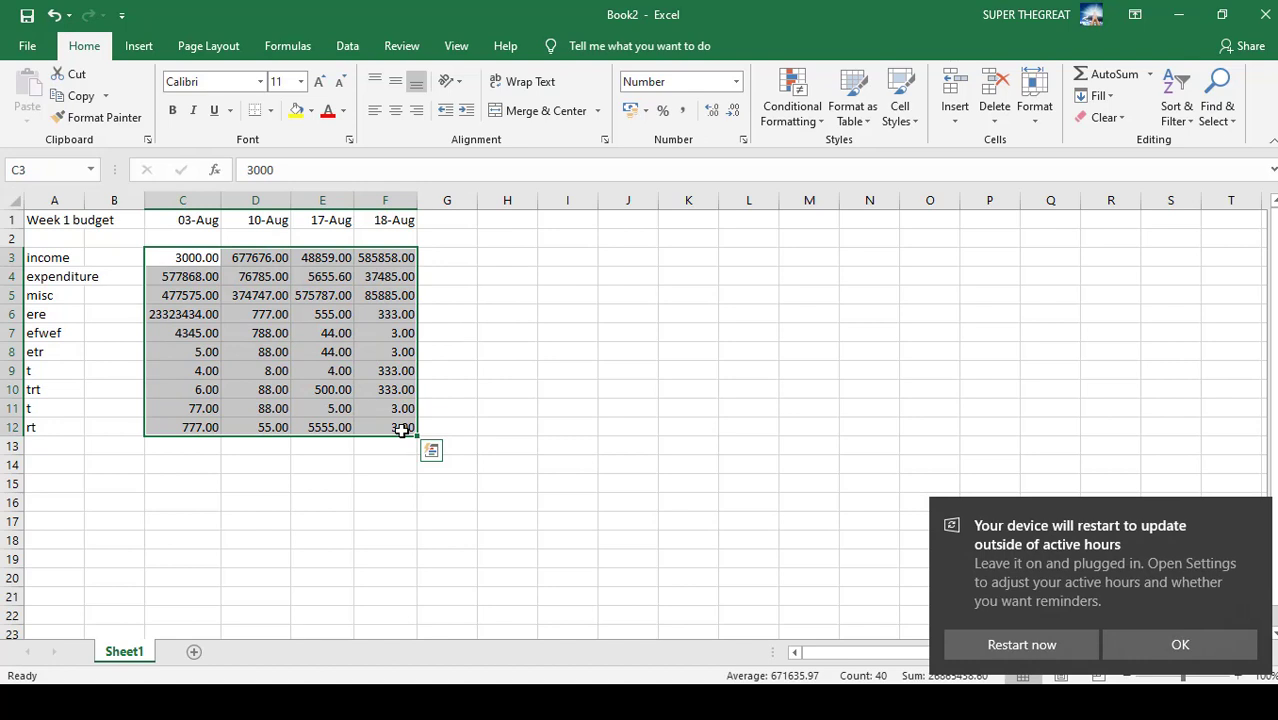
pyautogui.click(1176, 634)
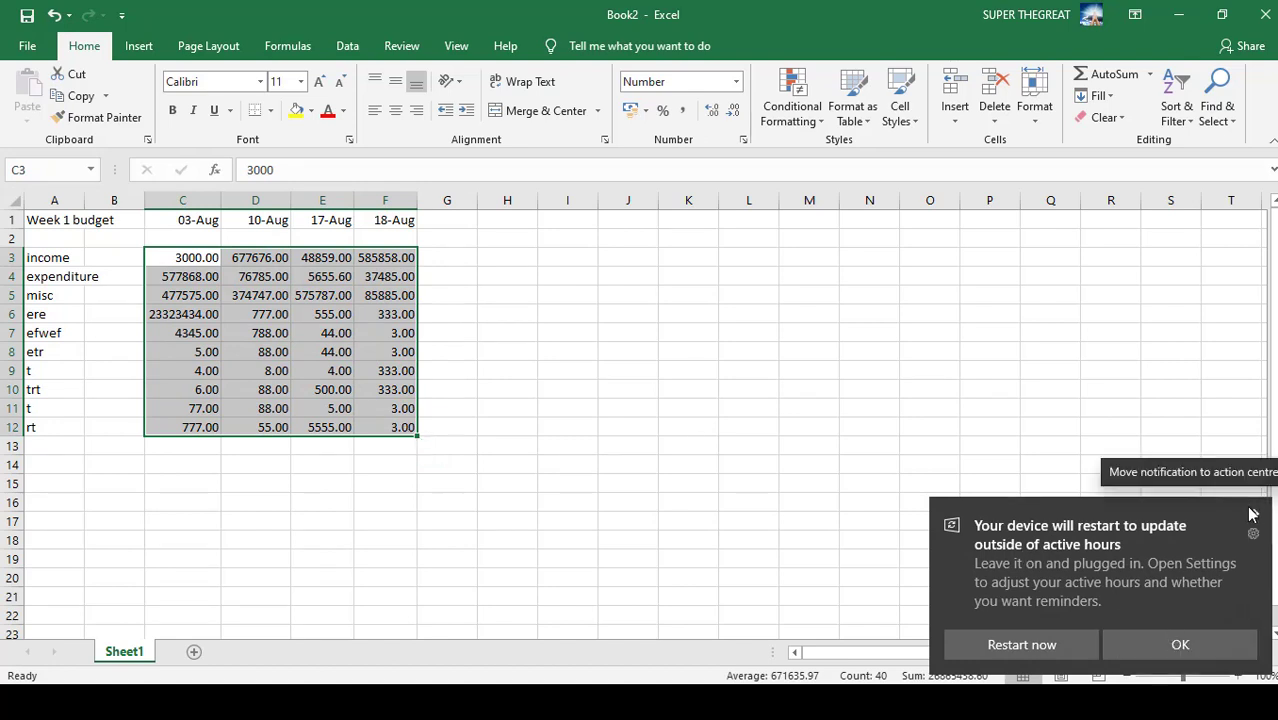
pyautogui.click(1175, 643)
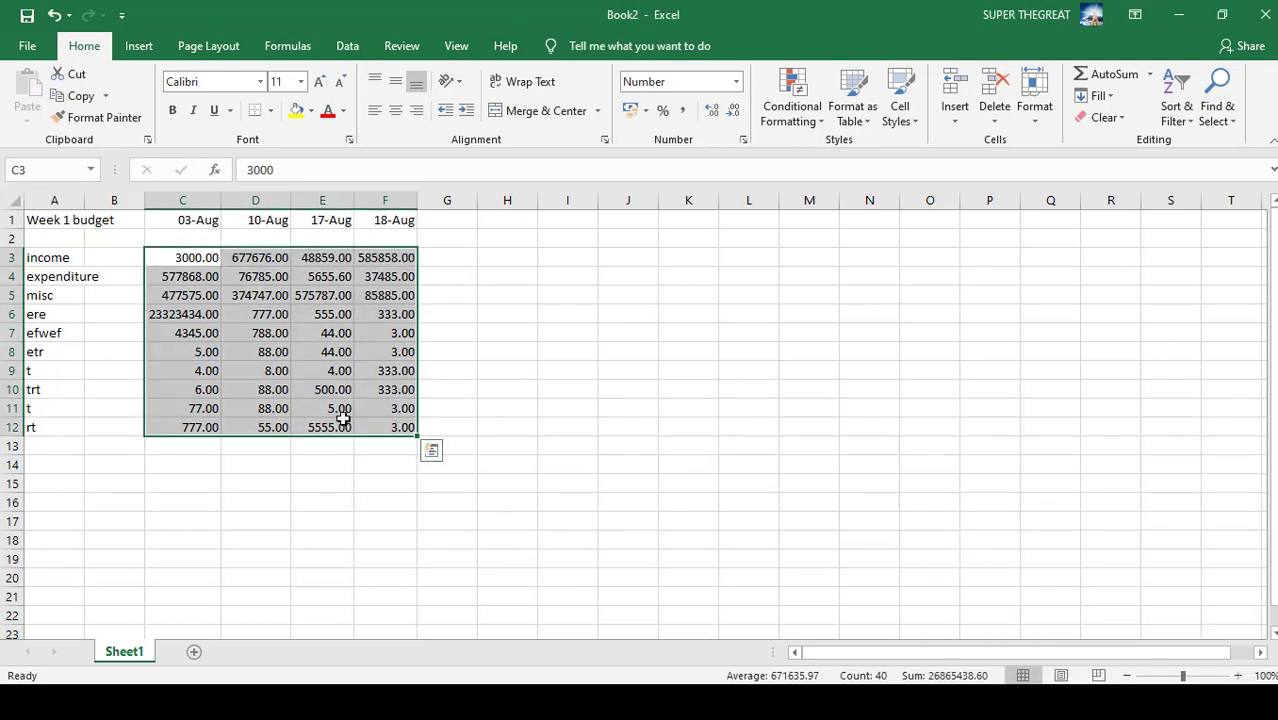
# Make F8 the active cell within the selected amounts and set it to 59595, keeping the block selected
pyautogui.click(390, 352)
pyautogui.click(390, 352)
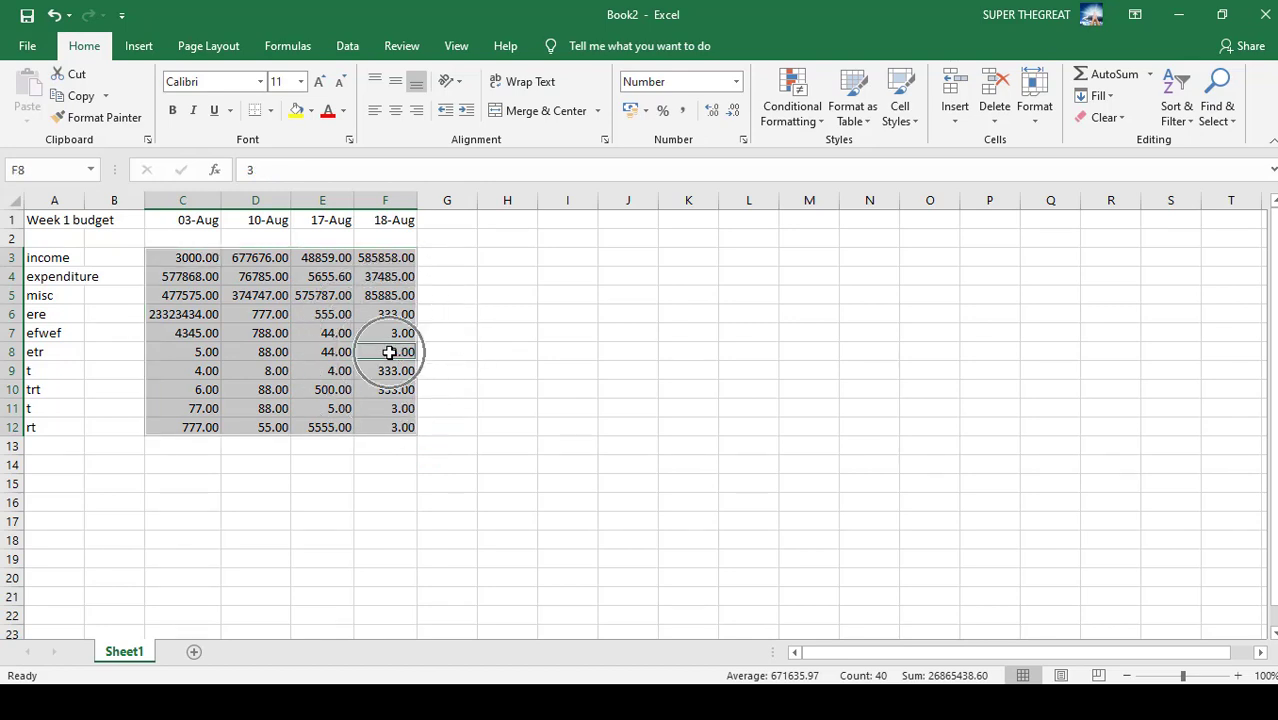
pyautogui.write('59595')
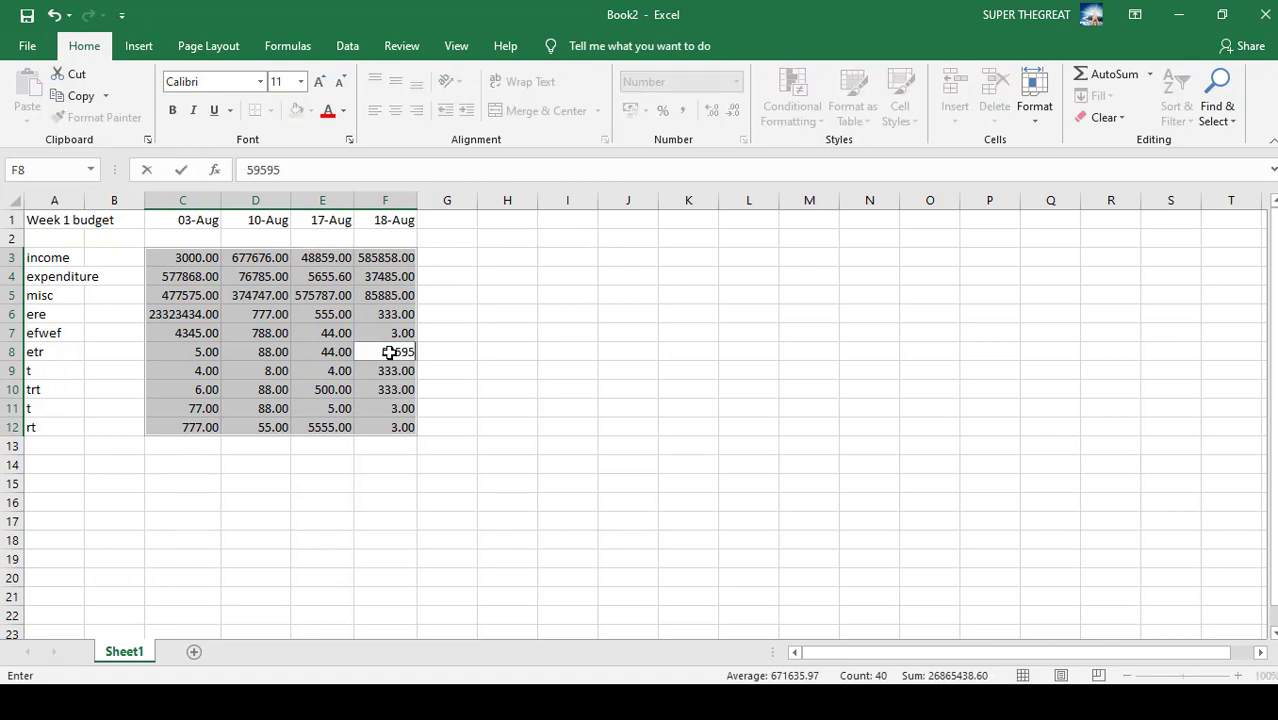
pyautogui.press('Return')
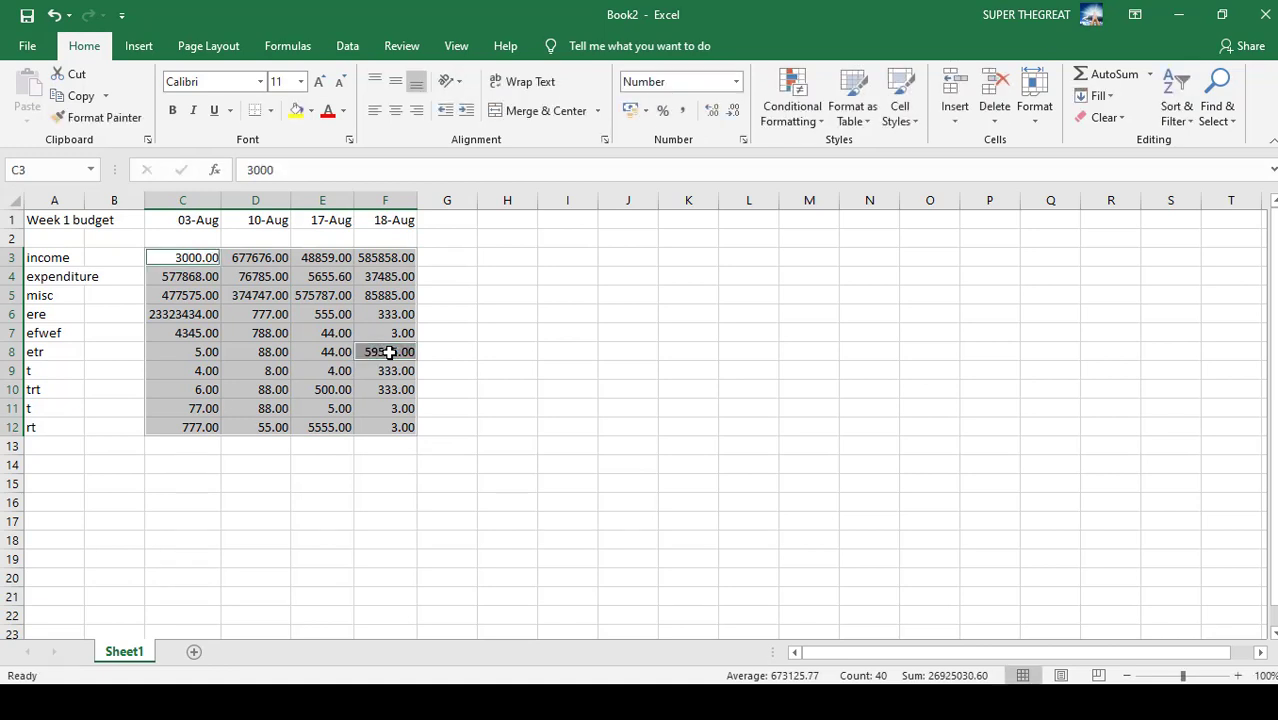
# Move the active cell across the income row to C4 within the selection, and release the selection by moving down to C8
pyautogui.press('Tab')
pyautogui.press('Tab')
pyautogui.press('Tab')
pyautogui.press('Tab')
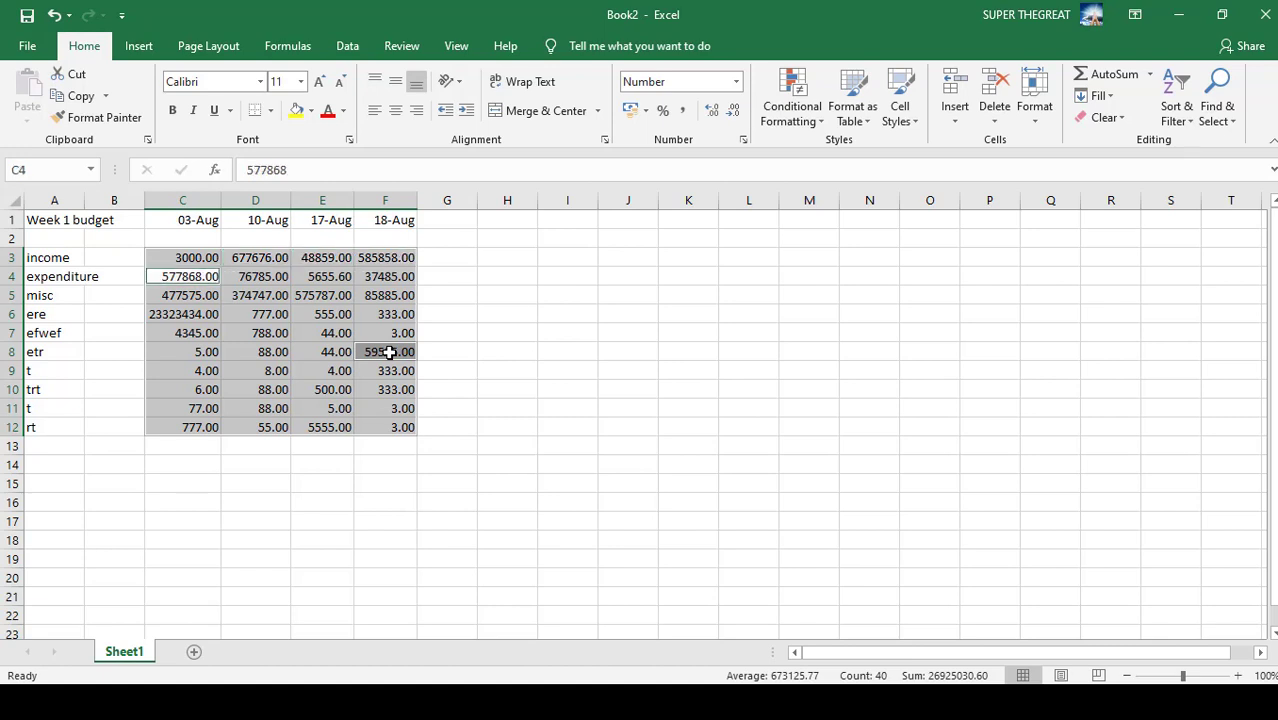
pyautogui.press('Down')
pyautogui.press('Down')
pyautogui.press('Down')
pyautogui.press('Down')
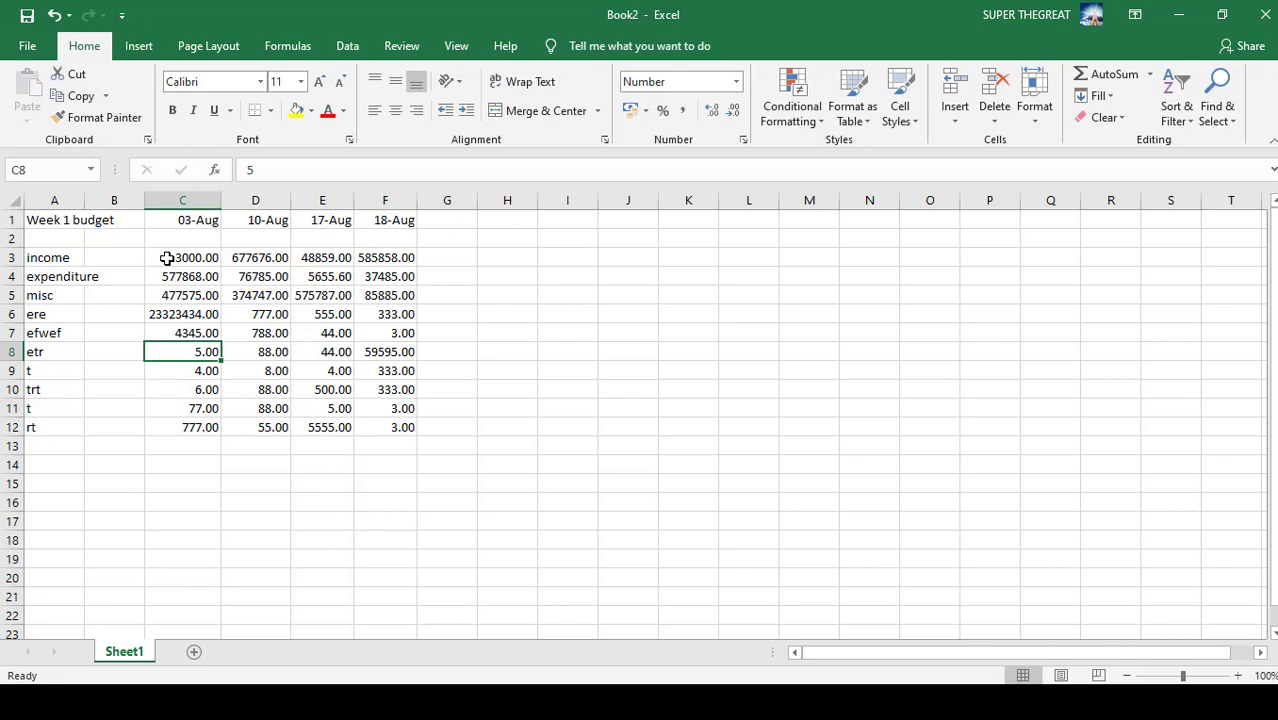
# Reselect C3:F12 with E8 as the active cell and set E8 to 556
pyautogui.moveTo(167, 258); pyautogui.dragTo(399, 420)
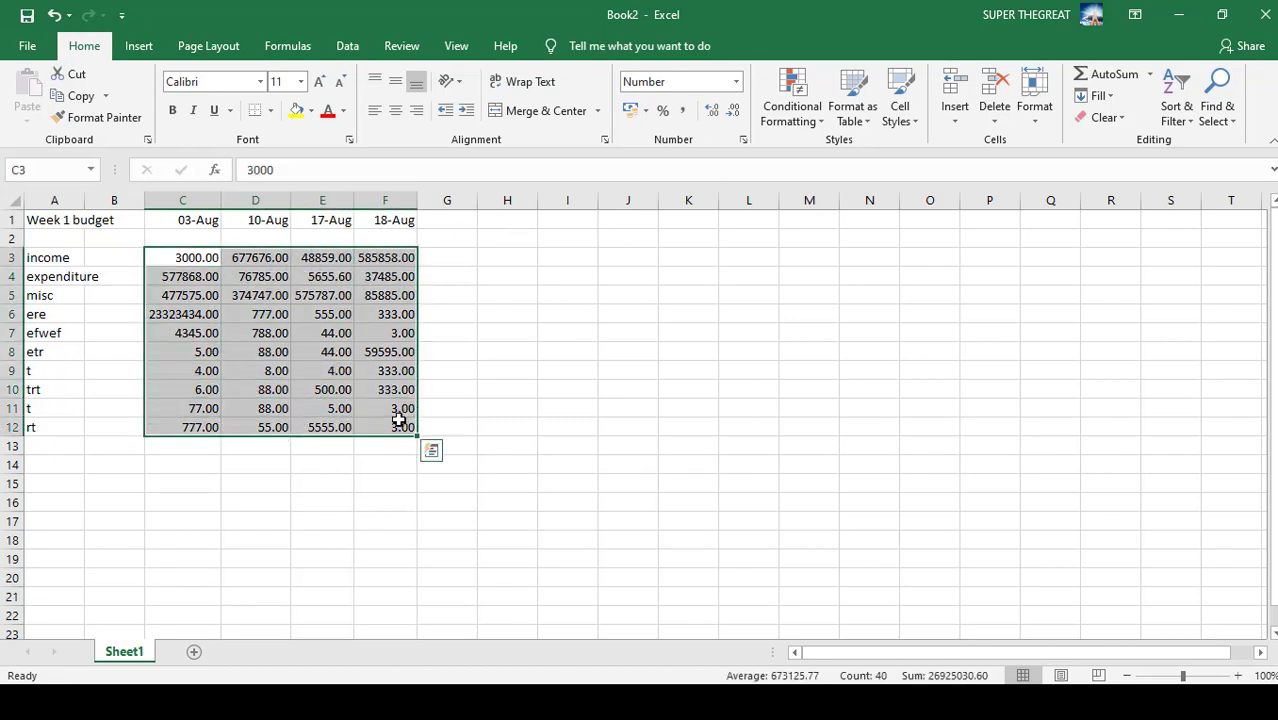
pyautogui.keyDown('ctrl'); pyautogui.click(318, 353); pyautogui.keyUp('ctrl')
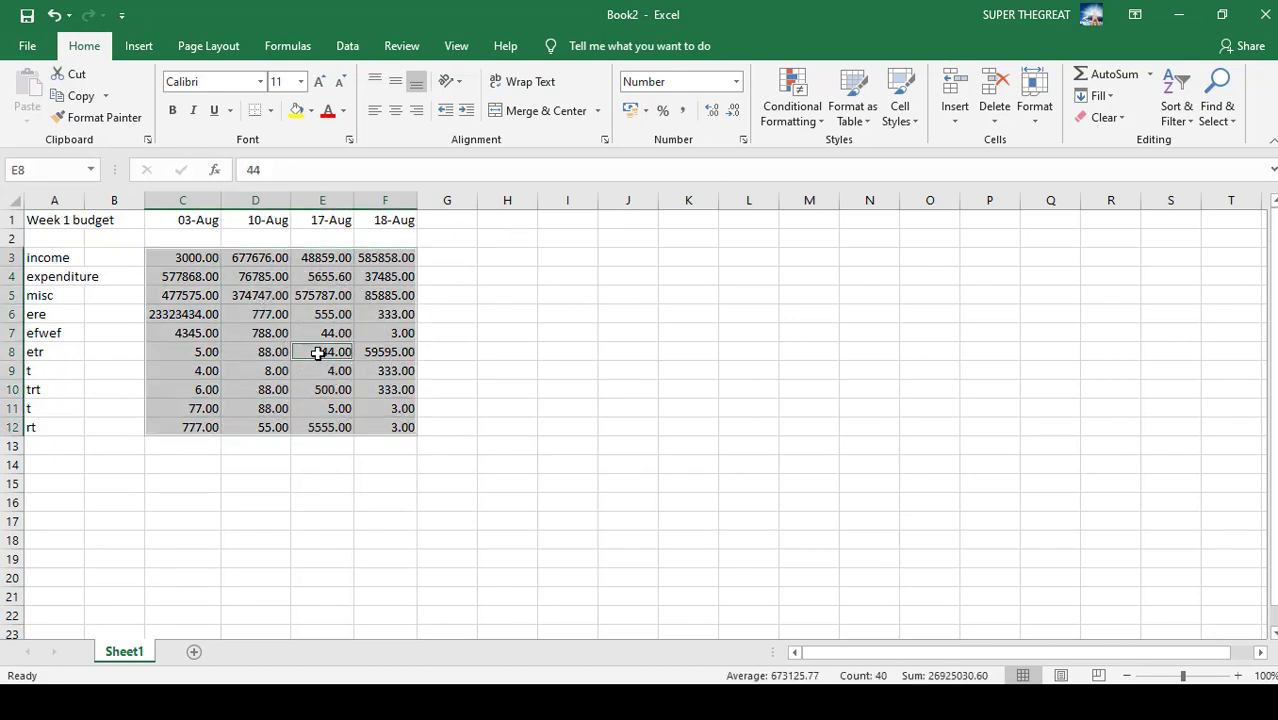
pyautogui.write('556')
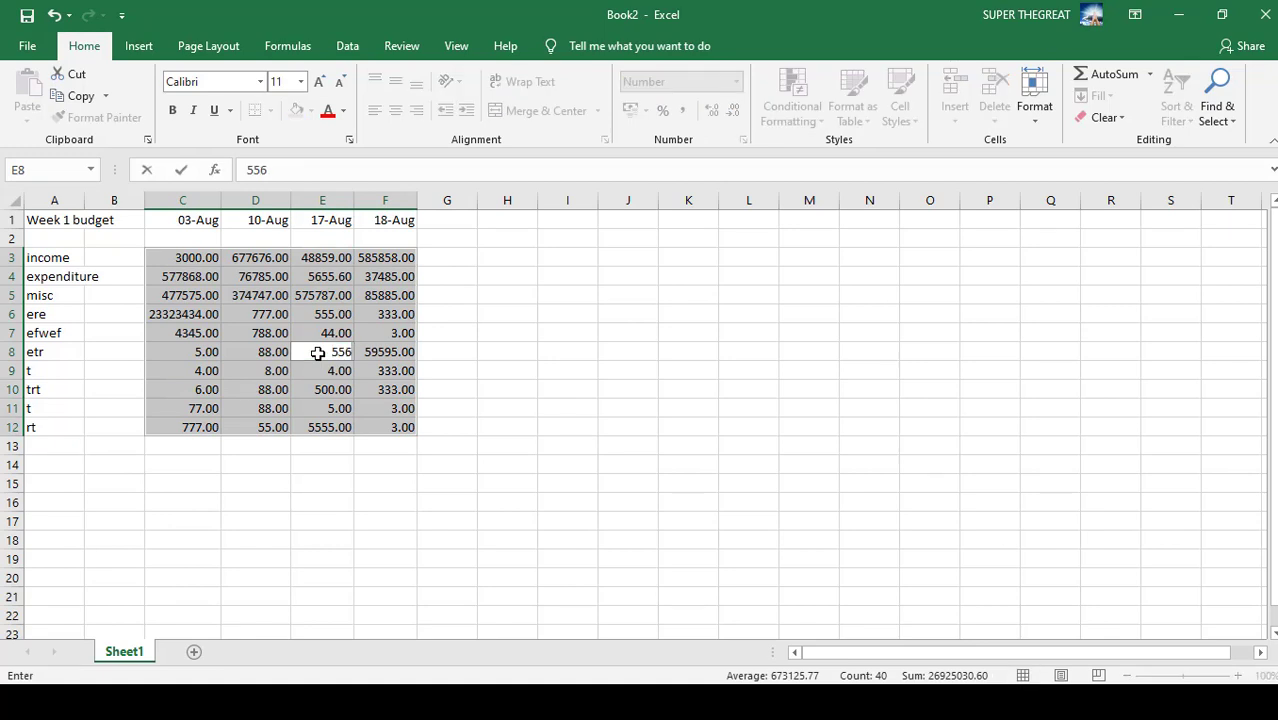
pyautogui.press('Return')
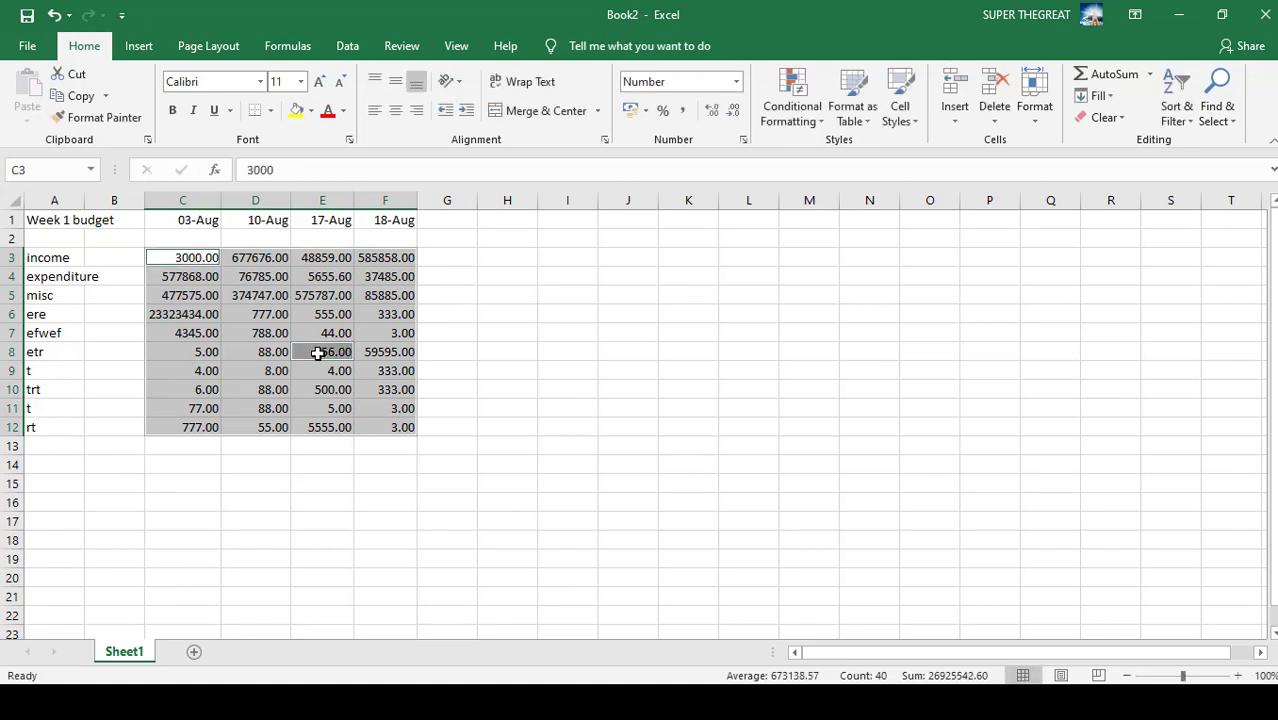
# Cycle the active cell downward column by column through the selected amounts as far as D10
pyautogui.press('Return')
pyautogui.press('Return')
pyautogui.press('Return')
pyautogui.press('Return')
pyautogui.press('Return')
pyautogui.press('Return')
pyautogui.press('Return')
pyautogui.press('Return')
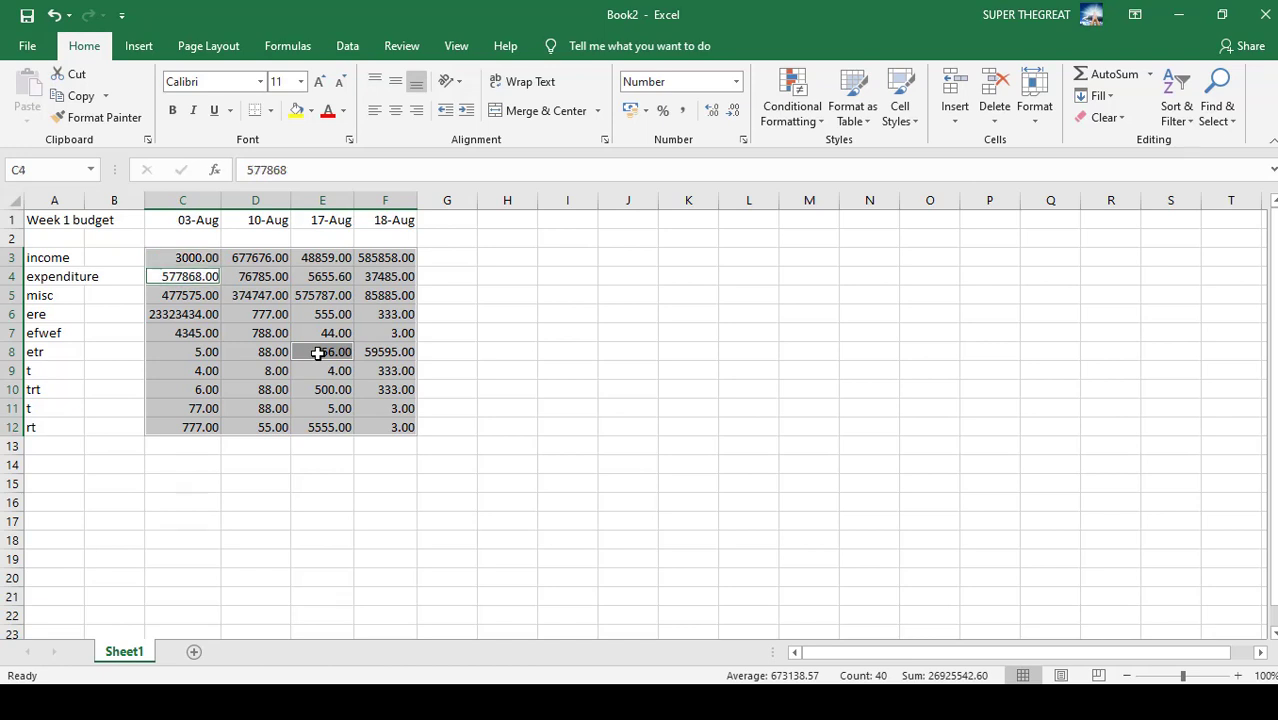
pyautogui.press('Return')
pyautogui.press('Return')
pyautogui.press('Return')
pyautogui.press('Return')
pyautogui.press('Return')
pyautogui.press('Return')
pyautogui.press('Return')
pyautogui.press('Return')
pyautogui.press('Return')
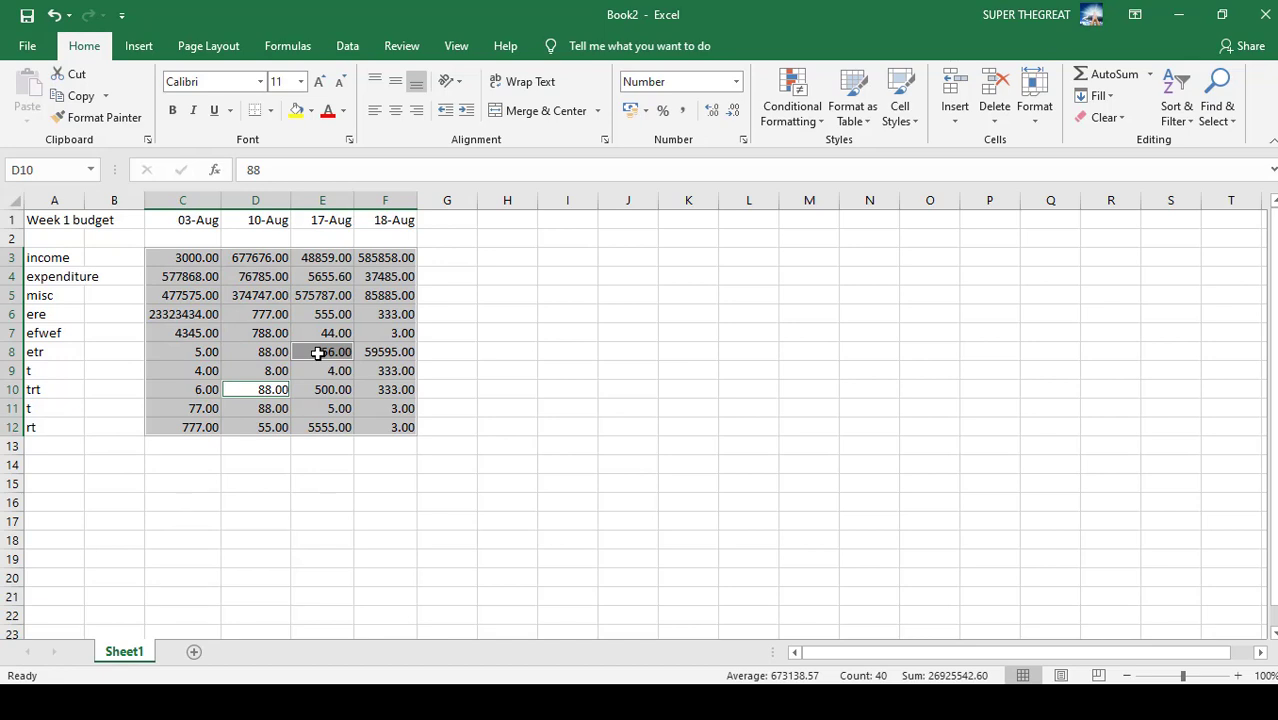
# Move the active cell across to E10 and cycle on down columns E and F, wrapping around to C7
pyautogui.press('Tab')
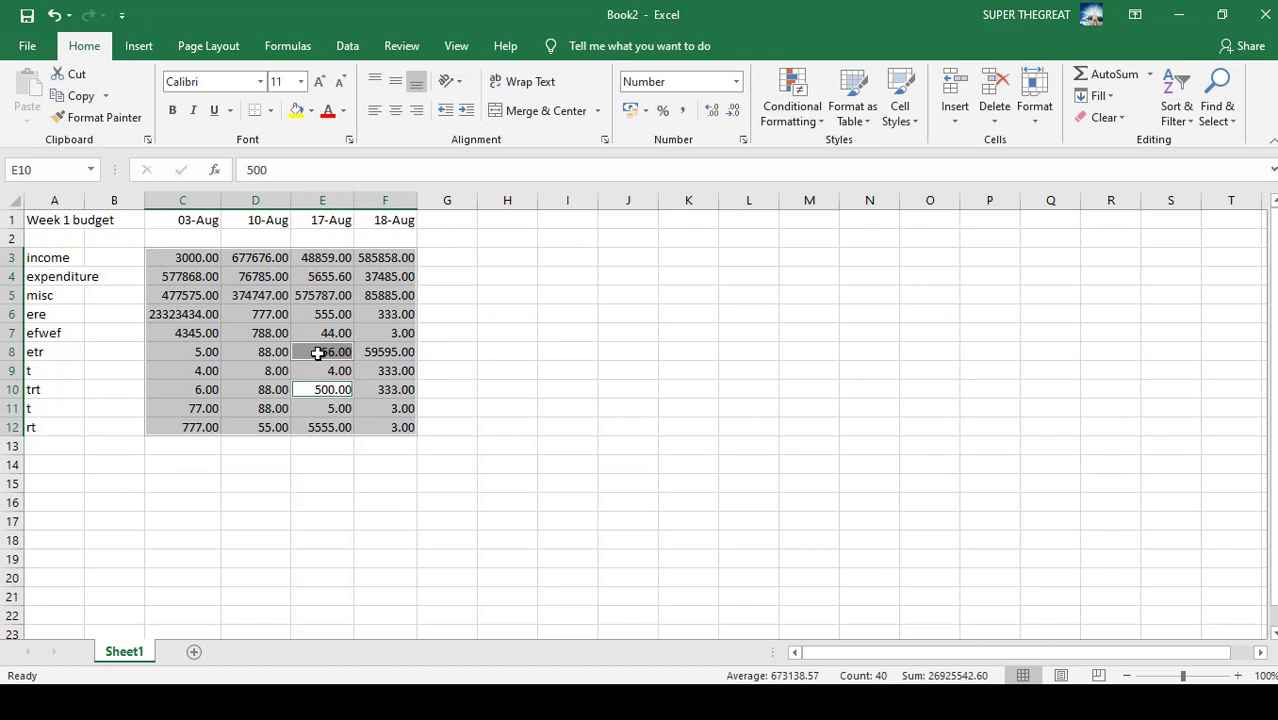
pyautogui.press('Return')
pyautogui.press('Return')
pyautogui.press('Return')
pyautogui.press('Return')
pyautogui.press('Return')
pyautogui.press('Return')
pyautogui.press('Return')
pyautogui.press('Return')
pyautogui.press('Return')
pyautogui.press('Return')
pyautogui.press('Return')
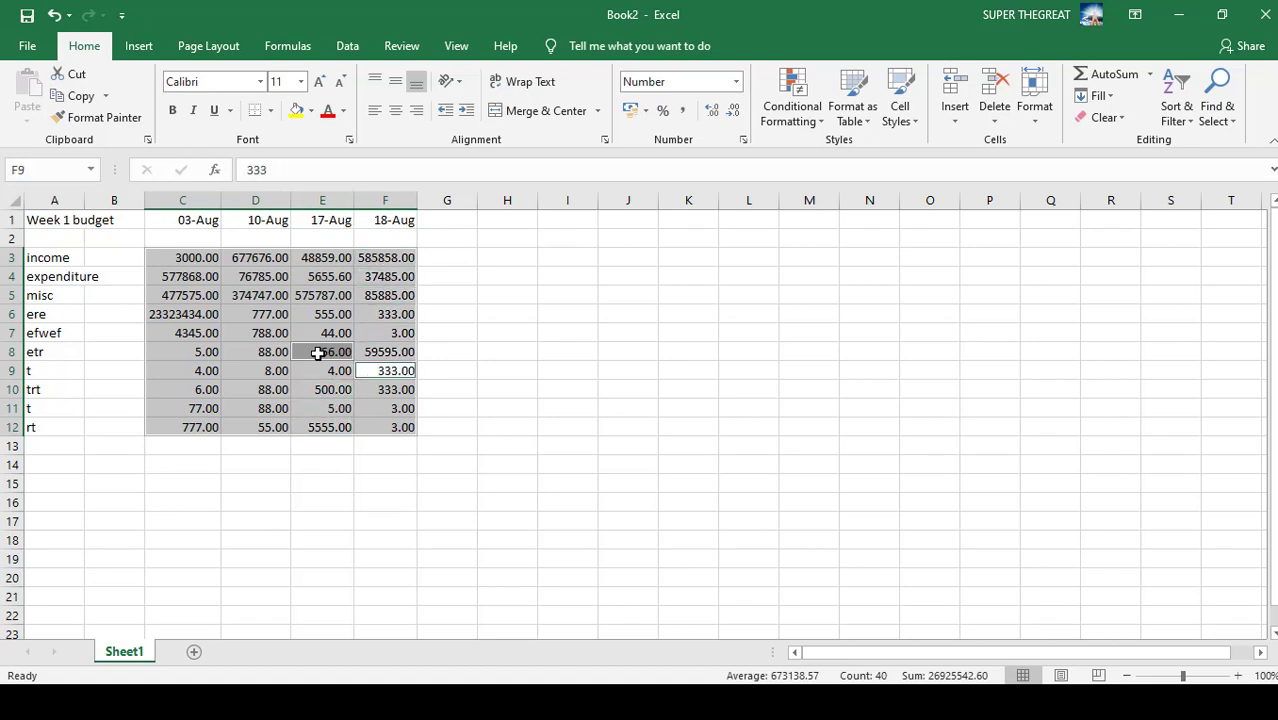
pyautogui.press('Return')
pyautogui.press('Return')
pyautogui.press('Return')
pyautogui.press('Return')
pyautogui.press('Return')
pyautogui.press('Return')
pyautogui.press('Return')
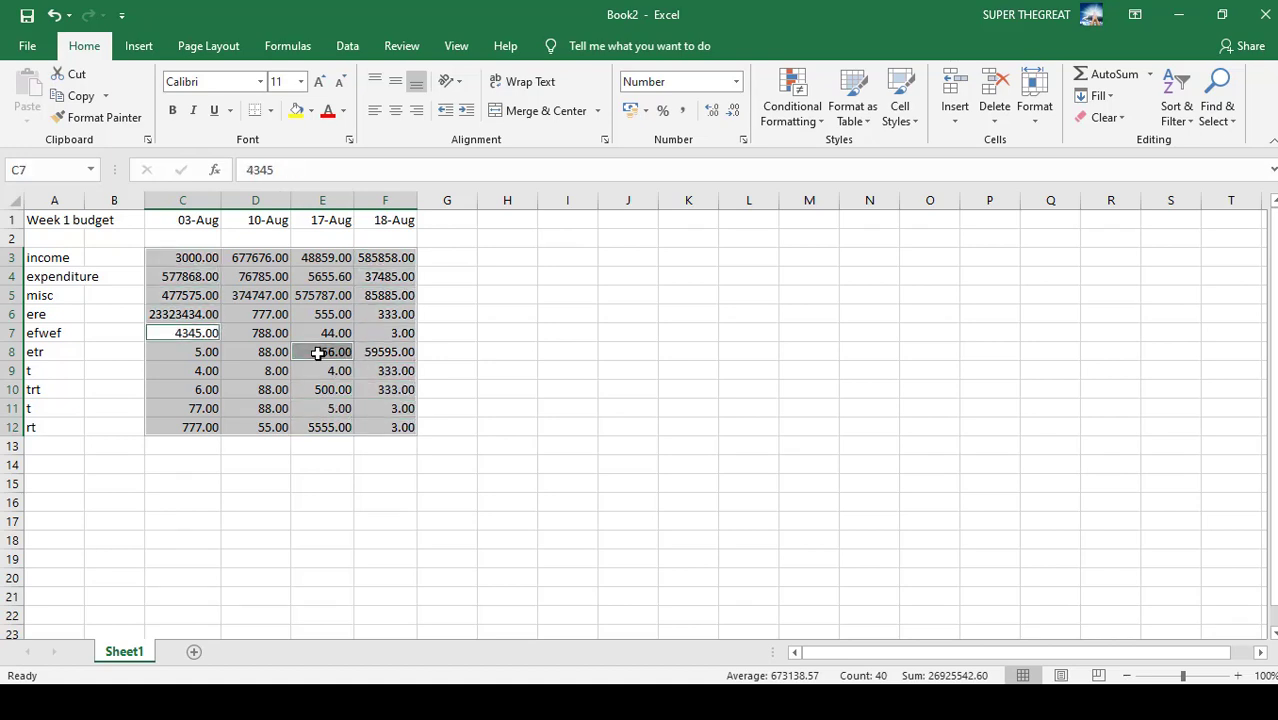
# Move the active cell across row 7 and on to F8, and cycle downward through the selection to C5
pyautogui.press('Tab')
pyautogui.press('Tab')
pyautogui.press('Tab')
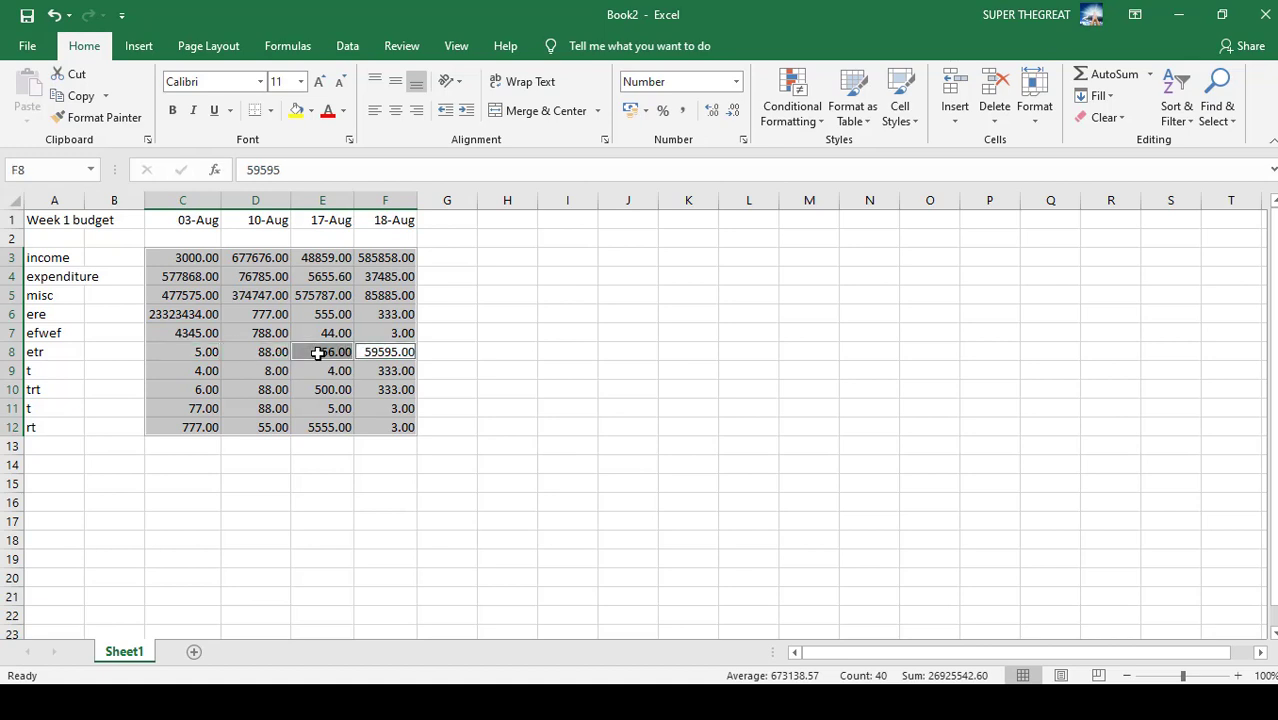
pyautogui.press('Return')
pyautogui.press('Return')
pyautogui.press('Return')
pyautogui.press('Return')
pyautogui.press('Return')
pyautogui.press('Return')
pyautogui.press('Return')
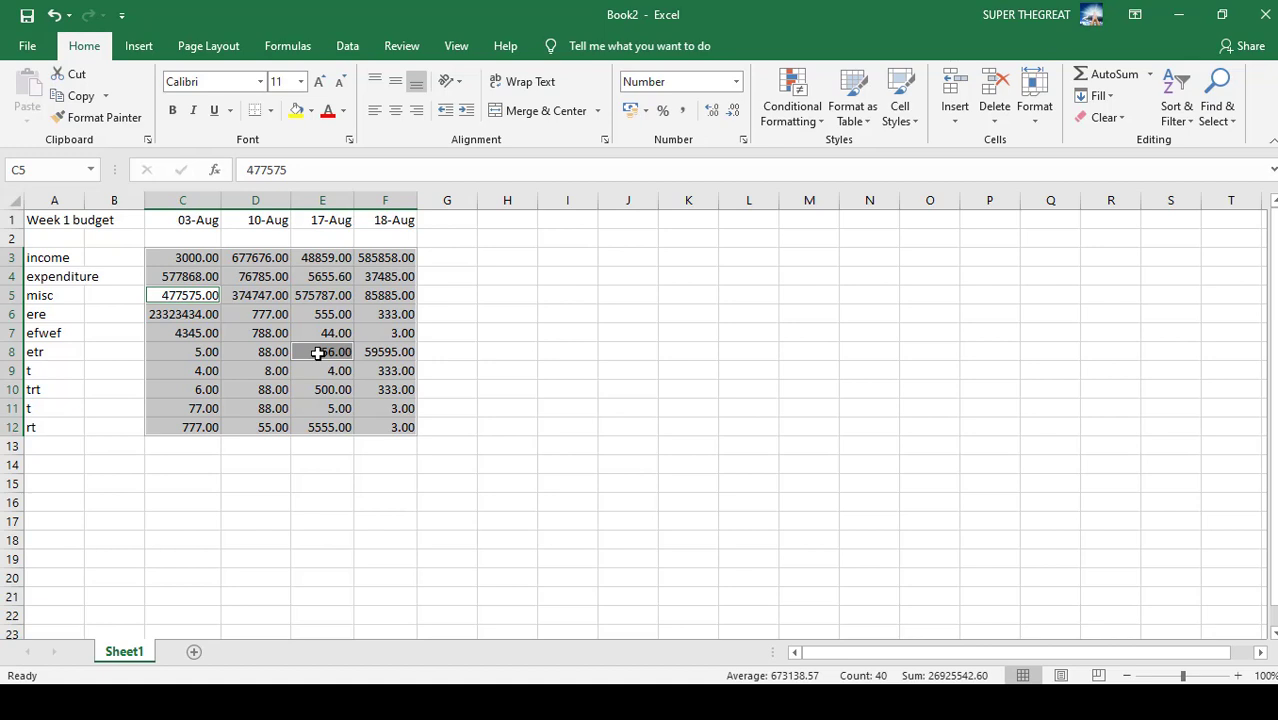
# Move the active cell across row 5 to column F and cycle downward through the selected amounts to F8
pyautogui.press('Tab')
pyautogui.press('Tab')
pyautogui.press('Tab')
pyautogui.press('Return')
pyautogui.press('Return')
pyautogui.press('Return')
pyautogui.press('Return')
pyautogui.press('Return')
pyautogui.press('Return')
pyautogui.press('Return')
pyautogui.press('Return')
pyautogui.press('Return')
pyautogui.press('Return')
pyautogui.press('Return')
pyautogui.press('Return')
pyautogui.press('Return')
pyautogui.press('Return')
pyautogui.press('Return')
pyautogui.press('Return')
pyautogui.press('Return')
pyautogui.press('Return')
pyautogui.press('Return')
pyautogui.press('Return')
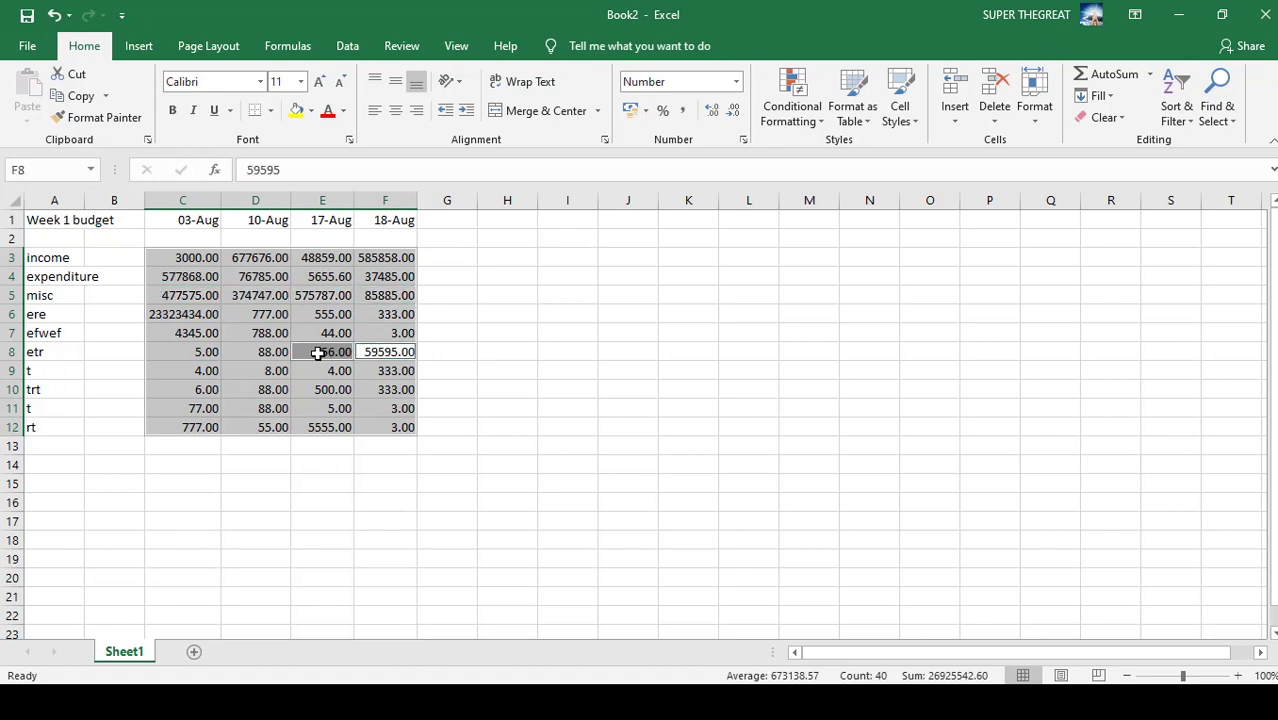
# Cycle the active cell on down the selected columns to F7, and move it along row 8 to E8
pyautogui.press('Return')
pyautogui.press('Return')
pyautogui.press('Return')
pyautogui.press('Return')
pyautogui.press('Return')
pyautogui.press('Return')
pyautogui.press('Return')
pyautogui.press('Return')
pyautogui.press('Return')
pyautogui.press('Return')
pyautogui.press('Return')
pyautogui.press('Return')
pyautogui.press('Return')
pyautogui.press('Return')
pyautogui.press('Return')
pyautogui.press('Return')
pyautogui.press('Return')
pyautogui.press('Return')
pyautogui.press('Return')
pyautogui.press('Return')
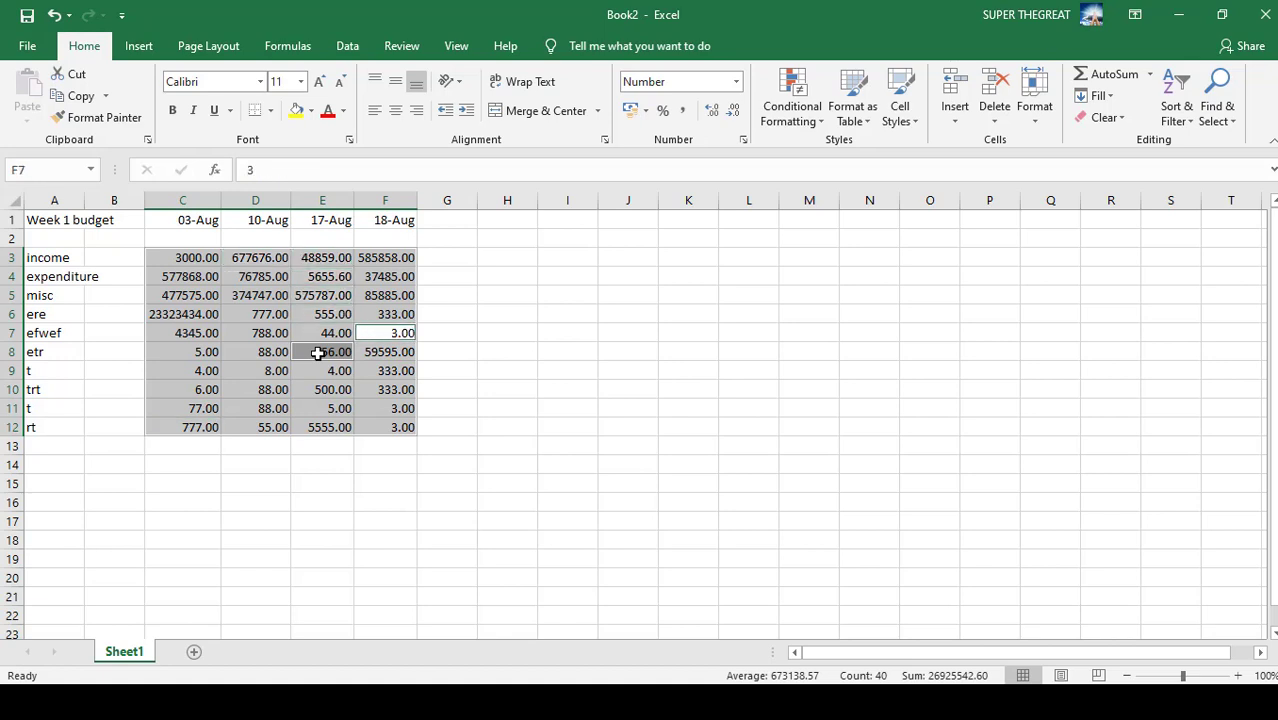
pyautogui.press('Tab')
pyautogui.press('Tab')
pyautogui.press('Tab')
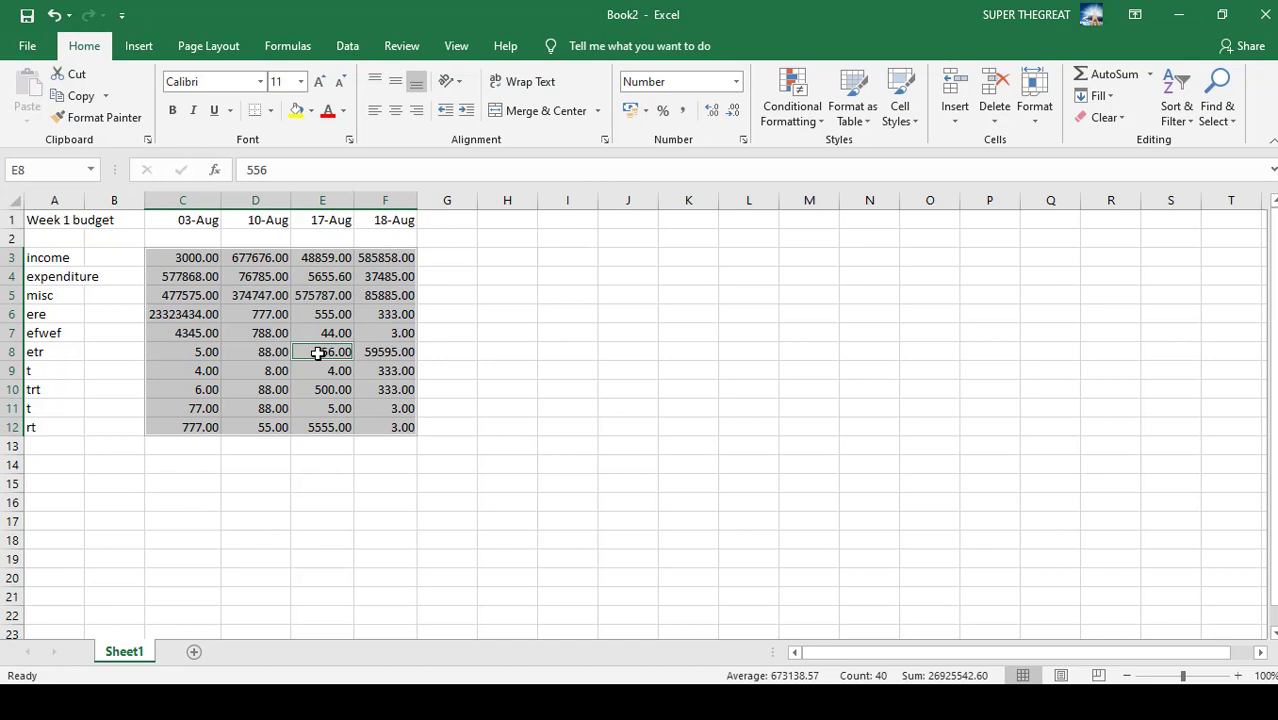
# Clear the range selection and select the whole budget table A1:F12 starting from A1
pyautogui.click(452, 355)
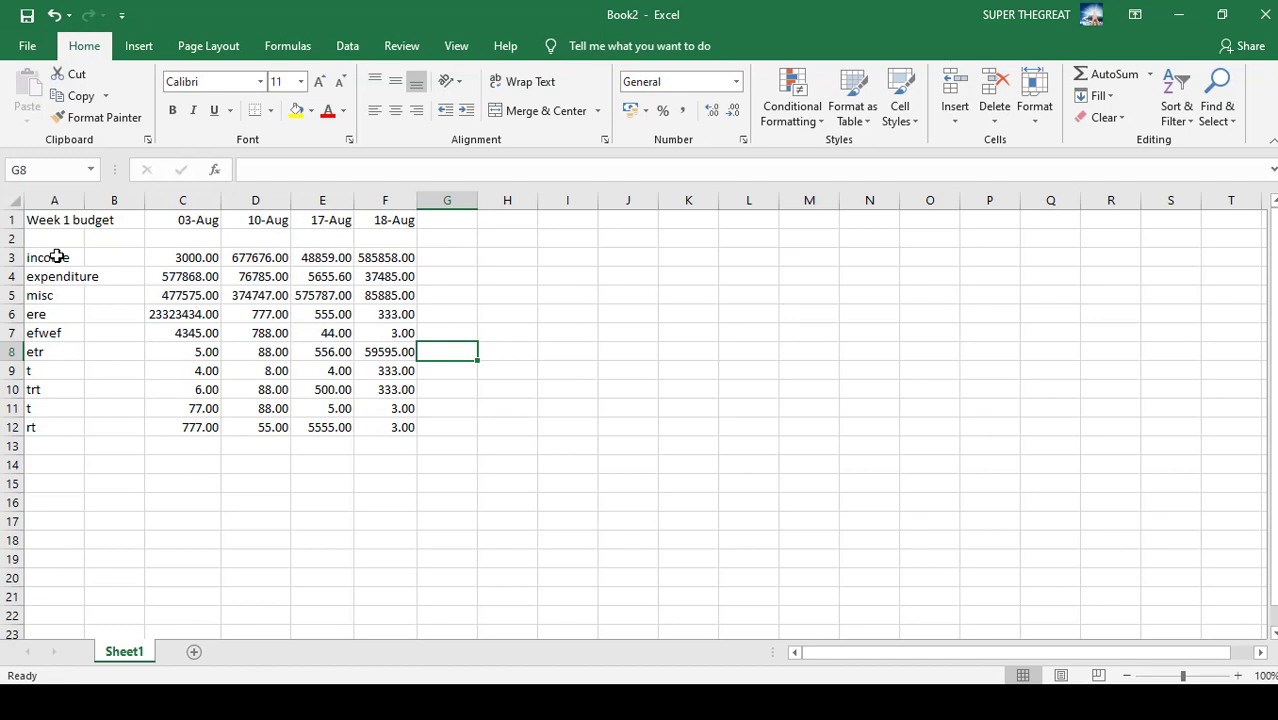
pyautogui.click(50, 223)
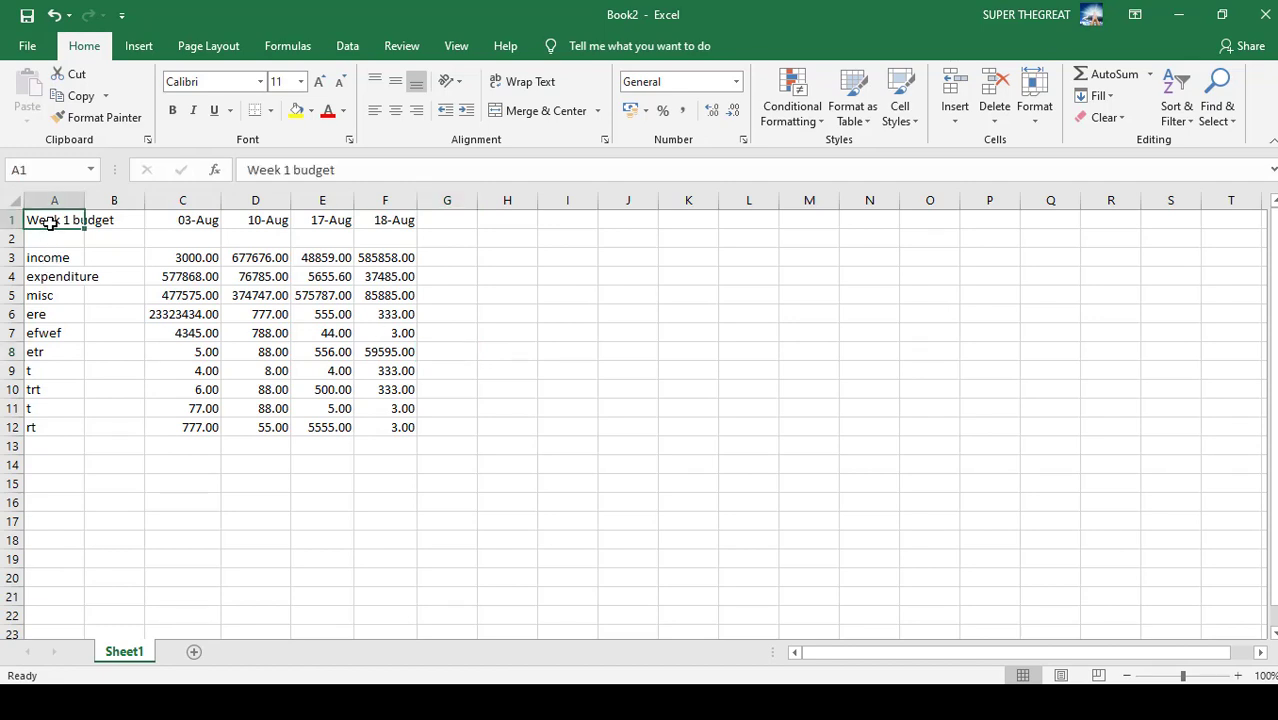
pyautogui.hotkey('ctrl', 'a')
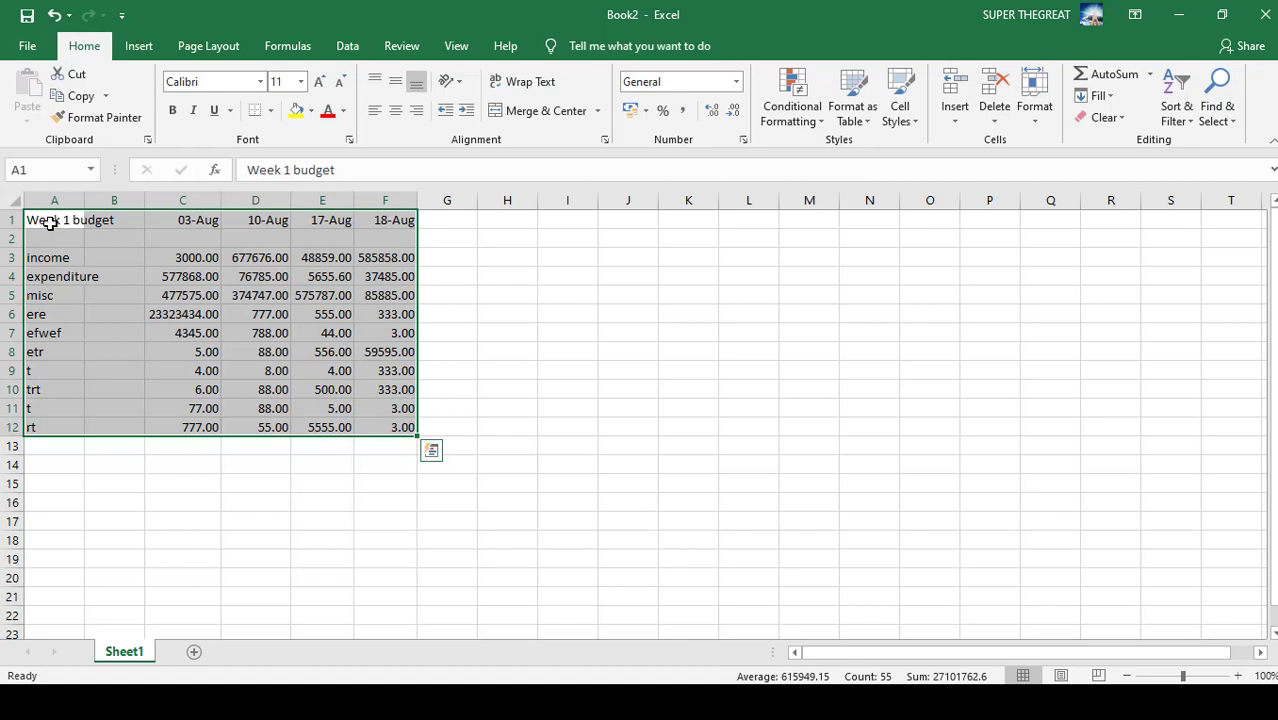
# Select the income row from A3 to F3, extending the selection cell by cell
pyautogui.click(60, 258)
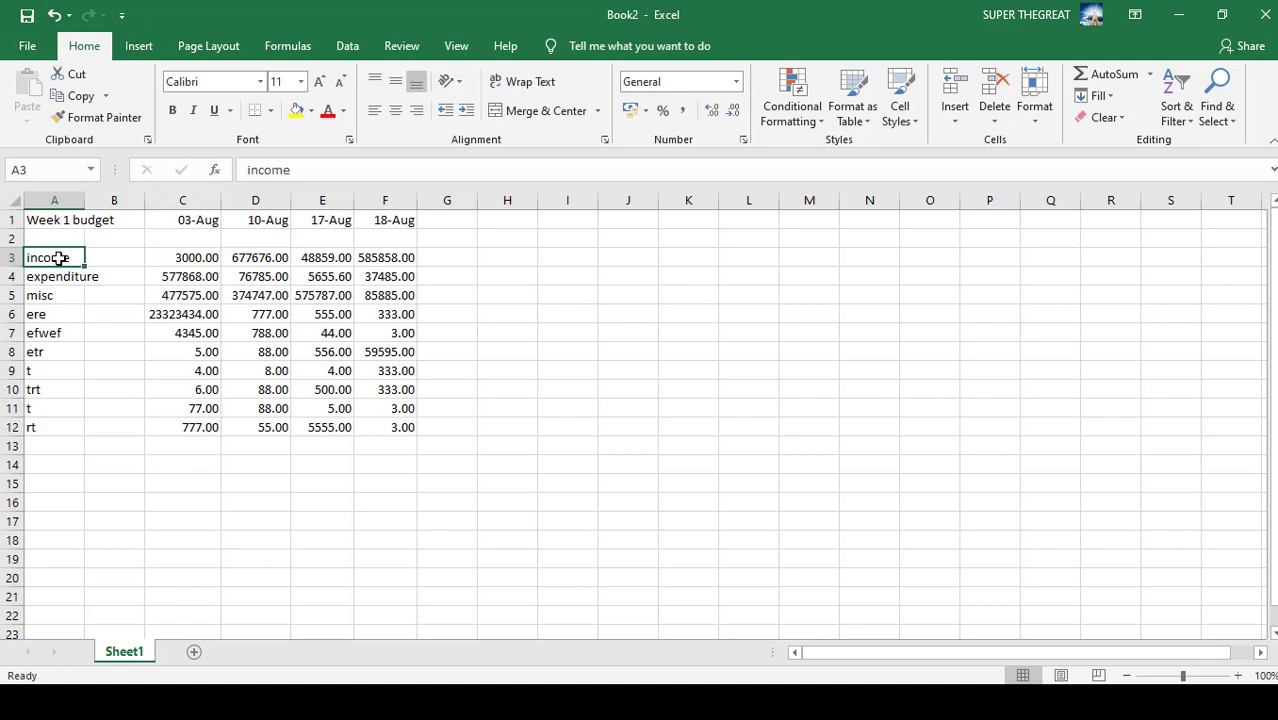
pyautogui.hotkey('shift', 'Right')
pyautogui.hotkey('shift', 'Right')
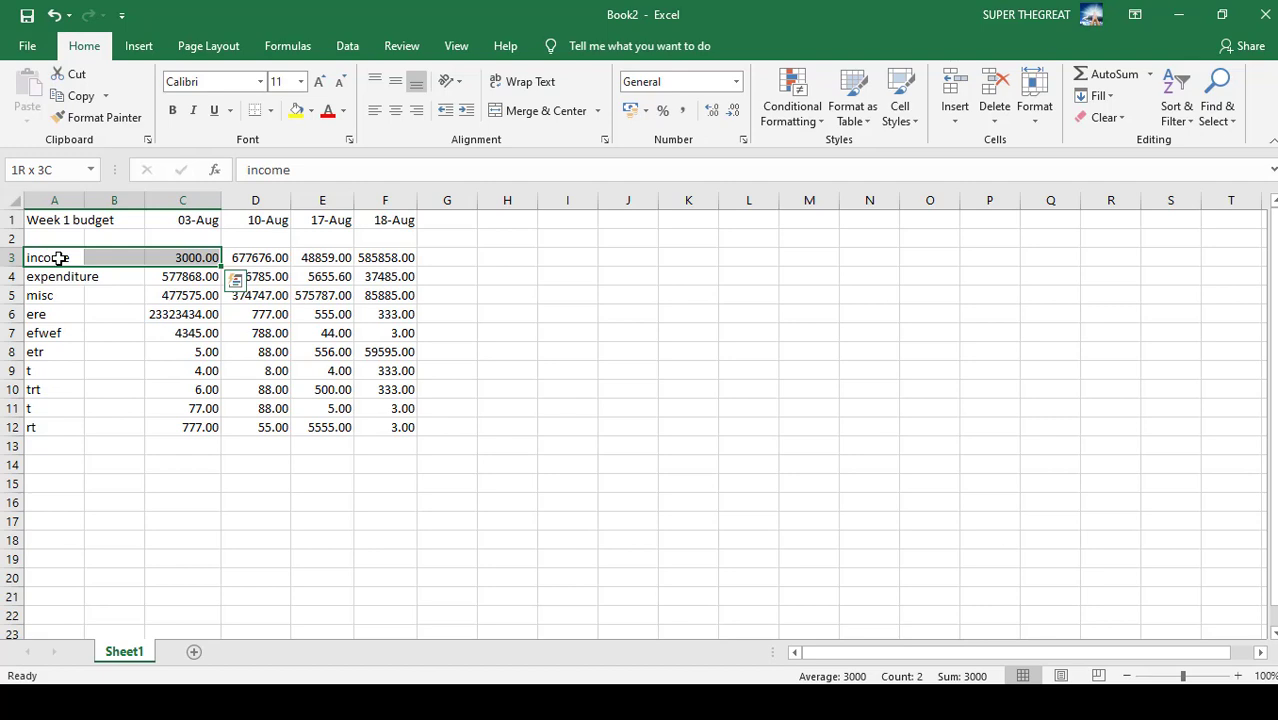
pyautogui.hotkey('shift', 'Right')
pyautogui.hotkey('shift', 'Right')
pyautogui.hotkey('shift', 'Right')
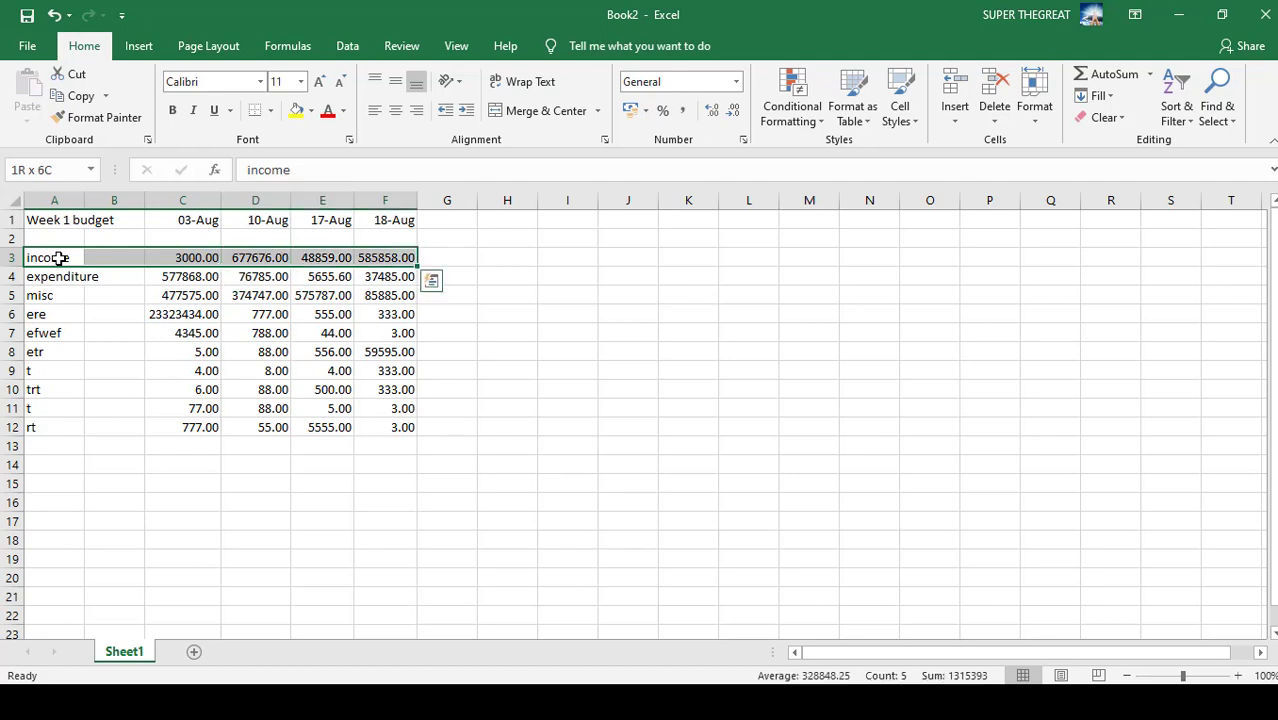
# Extend the selection down to row 12 and shrink it back to row 3, both row by row and in single jumps
pyautogui.hotkey('shift', 'Down')
pyautogui.hotkey('shift', 'Down')
pyautogui.hotkey('shift', 'Down')
pyautogui.hotkey('shift', 'Down')
pyautogui.hotkey('shift', 'Down')
pyautogui.hotkey('shift', 'Down')
pyautogui.hotkey('shift', 'Down')
pyautogui.hotkey('shift', 'Down')
pyautogui.hotkey('shift', 'Down')
pyautogui.hotkey('shift', 'Up')
pyautogui.hotkey('shift', 'Up')
pyautogui.hotkey('shift', 'Up')
pyautogui.hotkey('shift', 'Up')
pyautogui.hotkey('shift', 'Up')
pyautogui.hotkey('shift', 'Up')
pyautogui.hotkey('shift', 'Up')
pyautogui.hotkey('shift', 'Up')
pyautogui.hotkey('shift', 'Up')
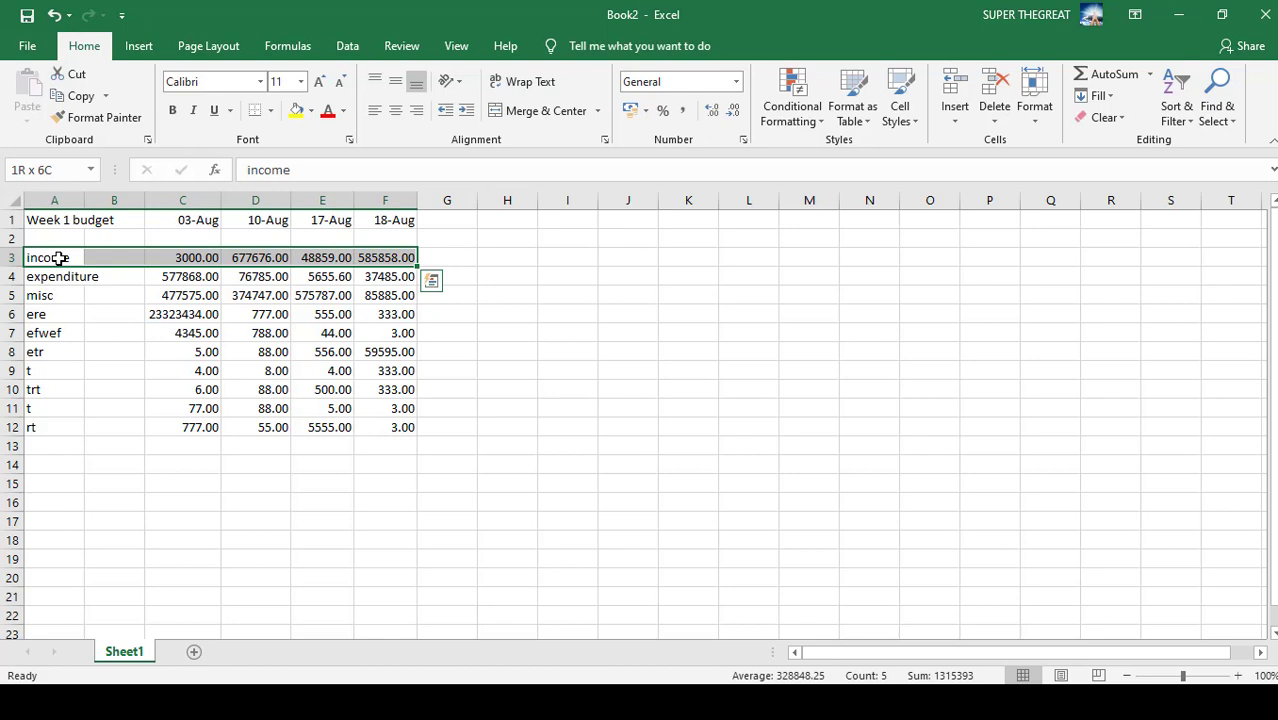
pyautogui.hotkey('ctrl', 'shift', 'Down')
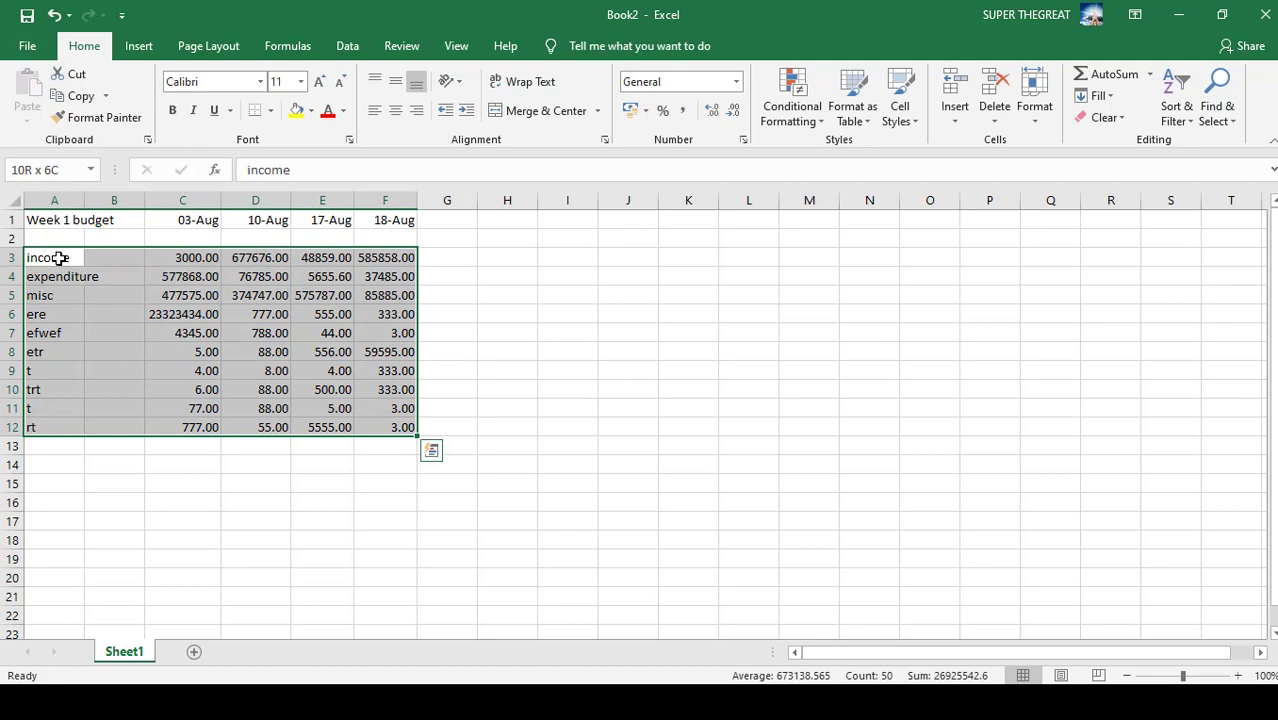
pyautogui.hotkey('ctrl', 'shift', 'Up')
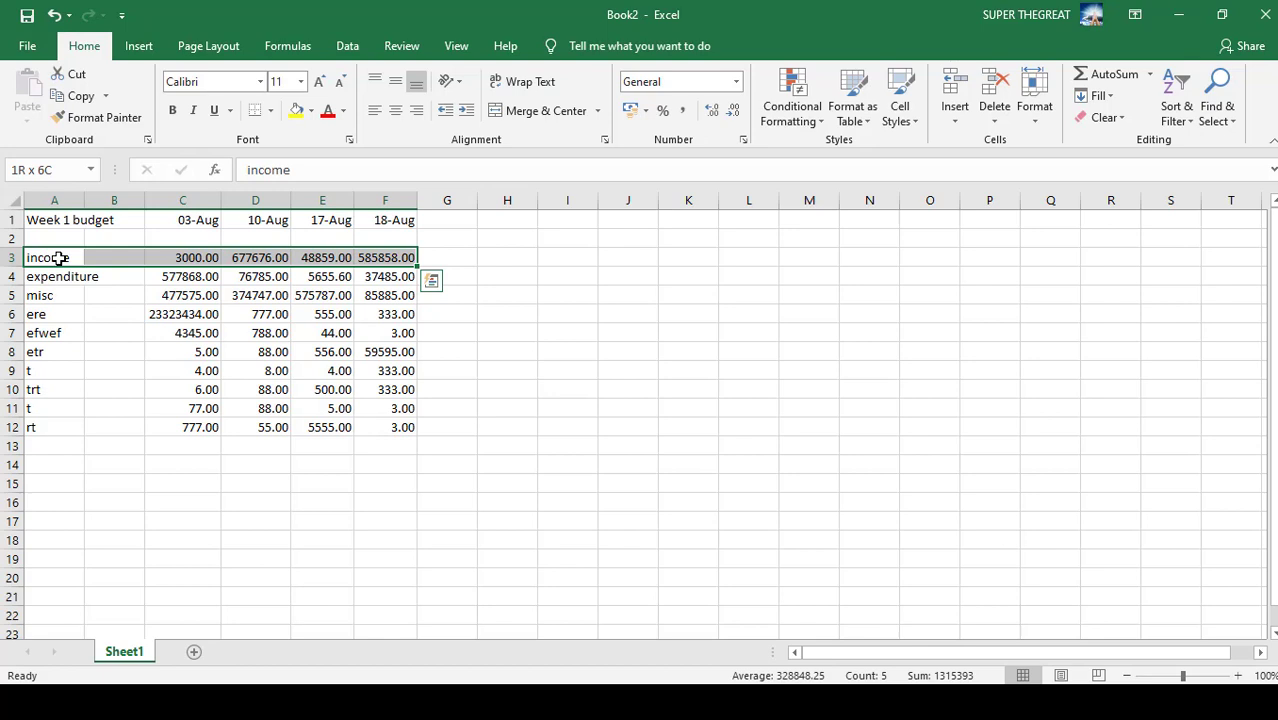
# Select A12:F12 and extend the selection upward in jumps to row 3 and on to row 1
pyautogui.click(37, 427)
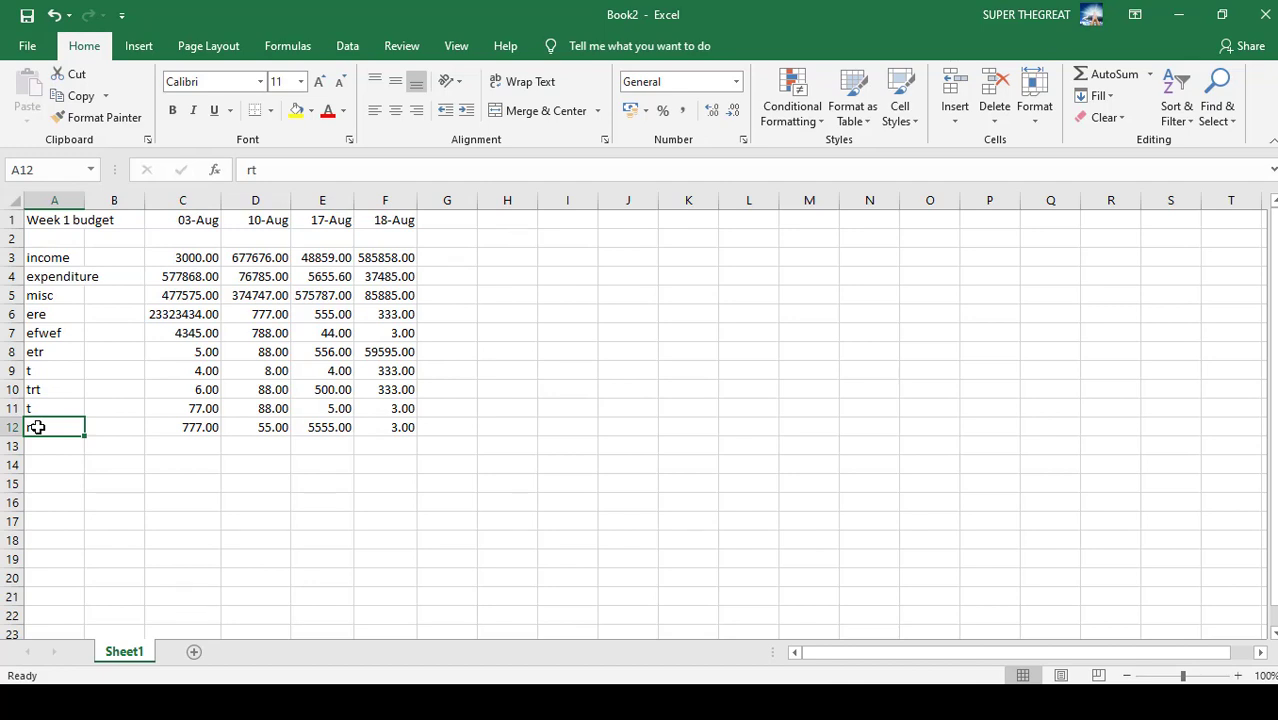
pyautogui.hotkey('shift', 'Right')
pyautogui.hotkey('shift', 'Right')
pyautogui.hotkey('shift', 'Right')
pyautogui.hotkey('shift', 'Right')
pyautogui.hotkey('shift', 'Right')
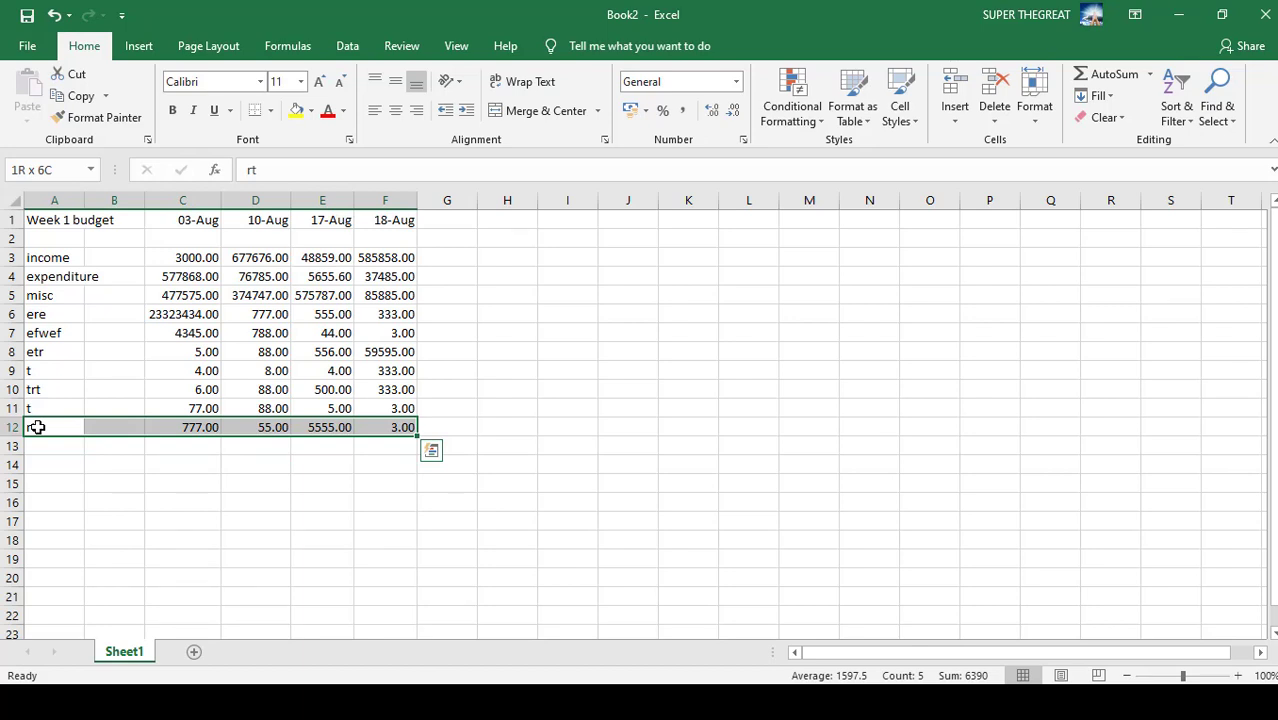
pyautogui.hotkey('ctrl', 'shift', 'Up')
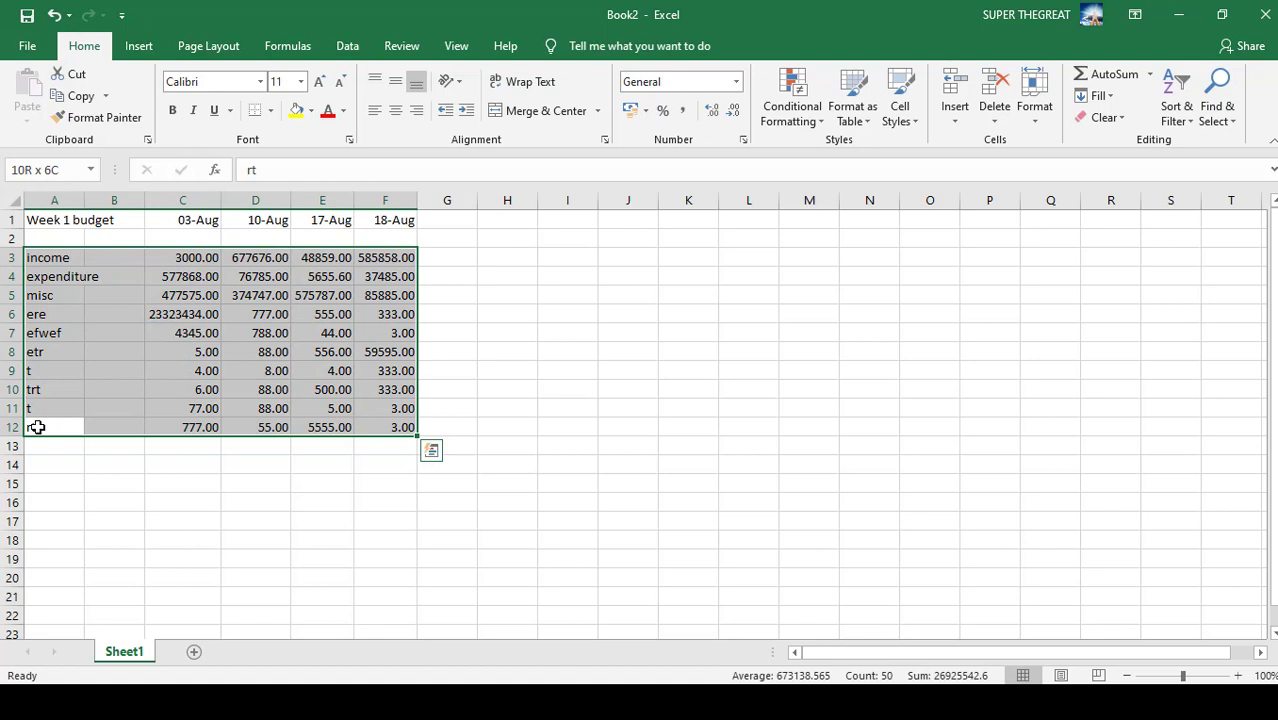
pyautogui.hotkey('ctrl', 'shift', 'Up')
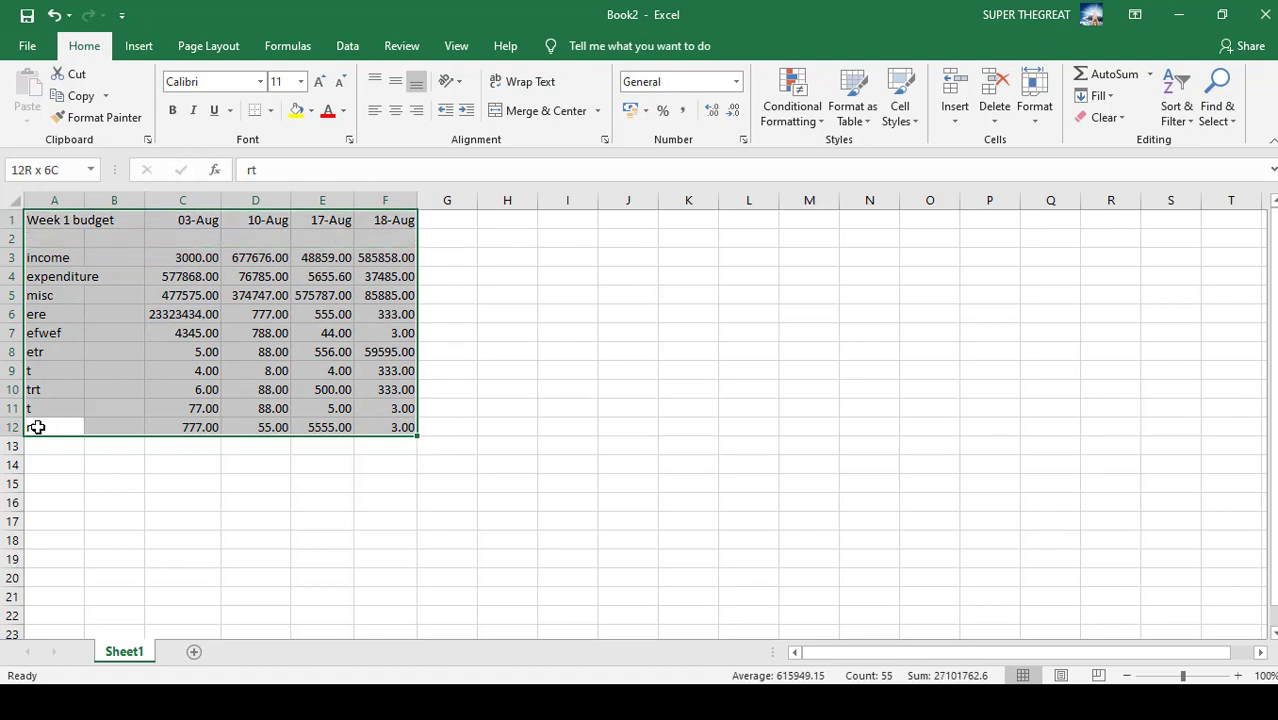
# Jump the selection's extent between the table and the sheet's last row, and clear it by selecting D13 below the table
pyautogui.hotkey('ctrl', 'shift', 'Down')
pyautogui.hotkey('ctrl', 'shift', 'Down')
pyautogui.hotkey('ctrl', 'shift', 'Up')
pyautogui.hotkey('ctrl', 'shift', 'Up')
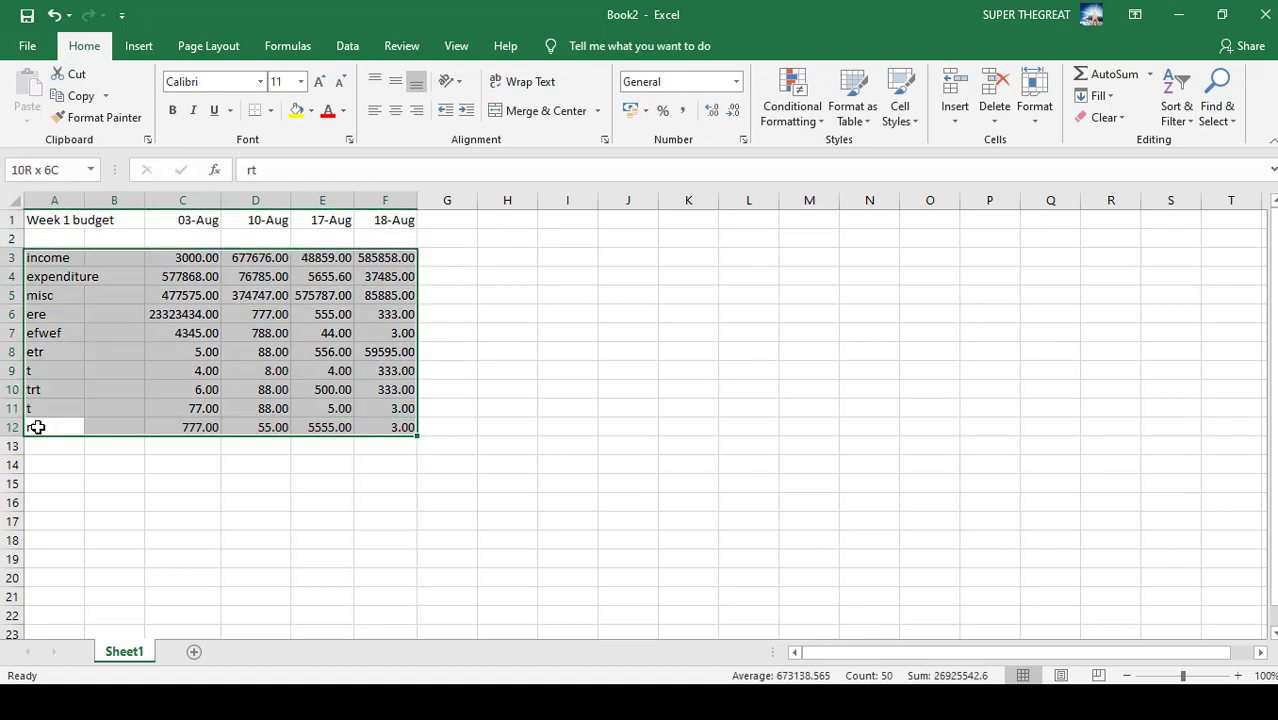
pyautogui.hotkey('ctrl', 'shift', 'Down')
pyautogui.hotkey('ctrl', 'shift', 'Down')
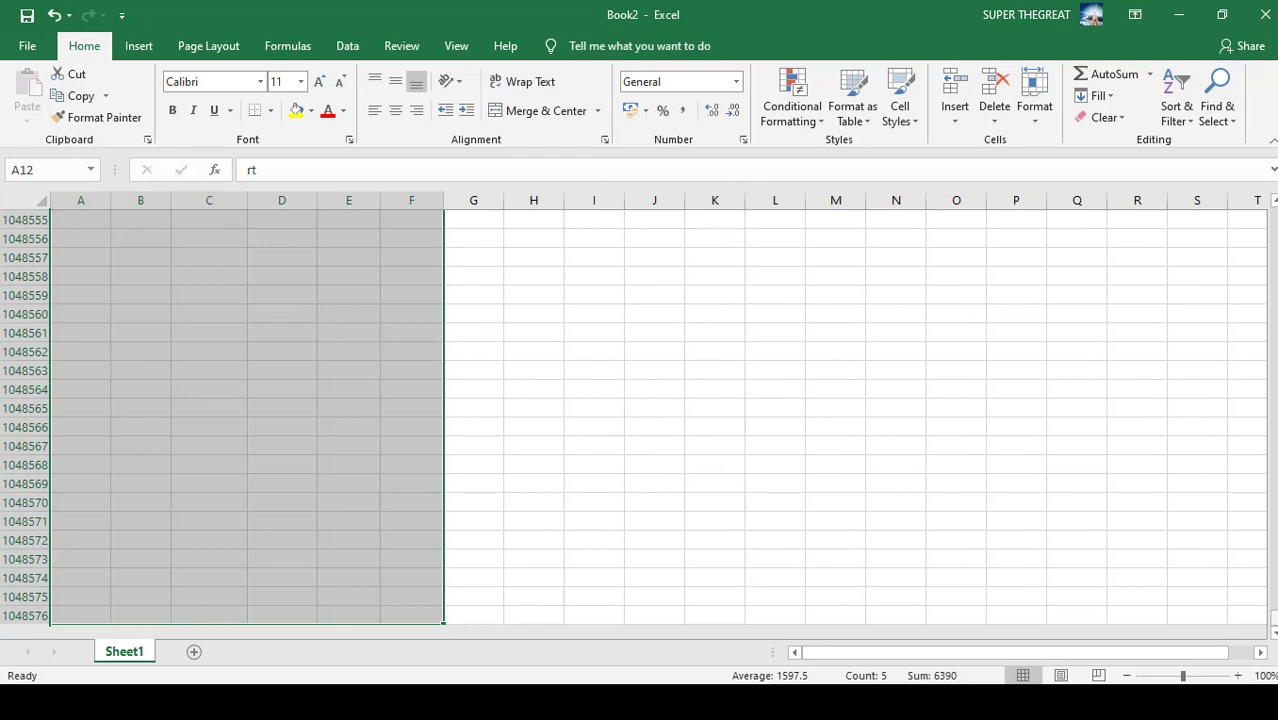
pyautogui.moveTo(1274, 618); pyautogui.dragTo(1272, 228)
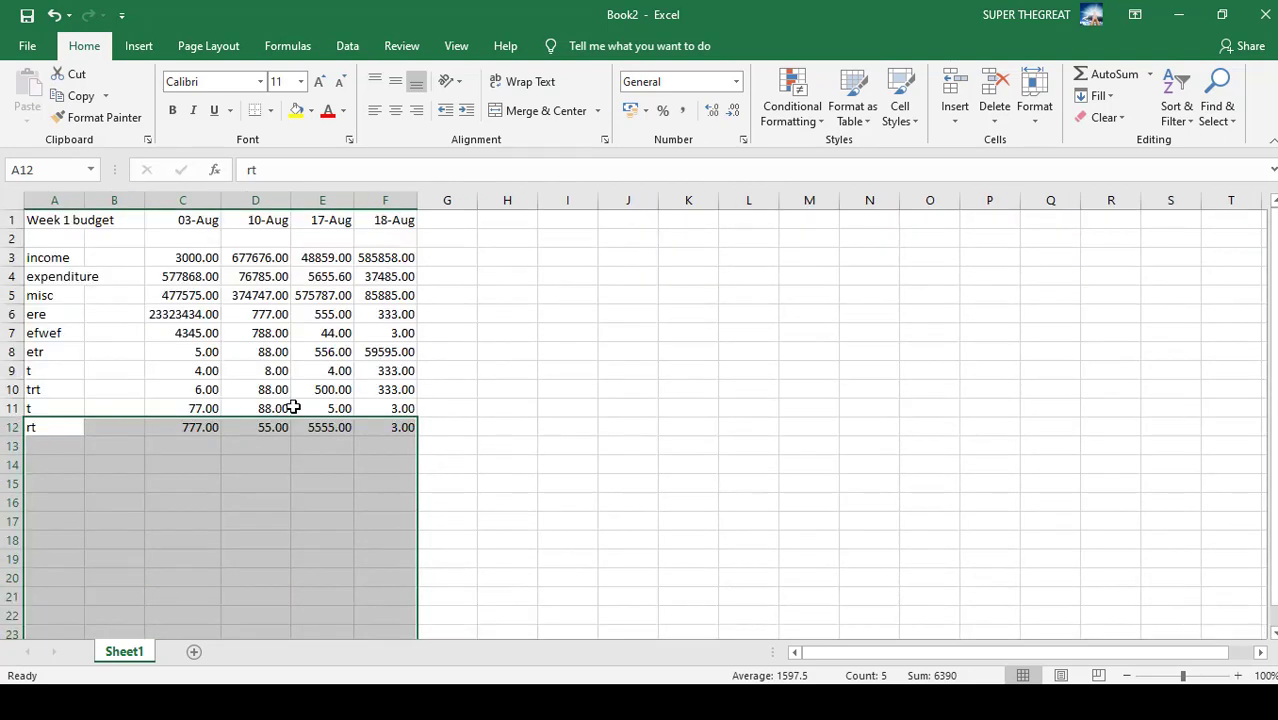
pyautogui.click(272, 444)
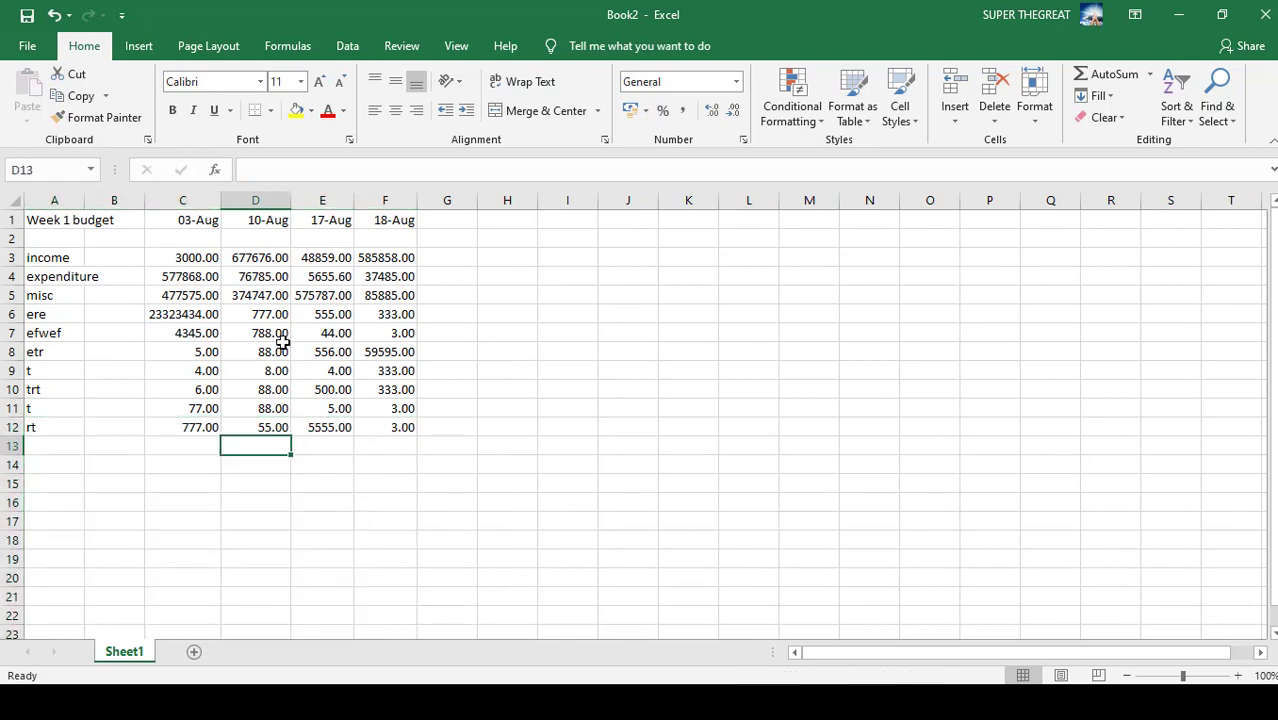
# Select row 7 from A7 to F7 in jumps and extend the selection down to row 12
pyautogui.click(32, 337)
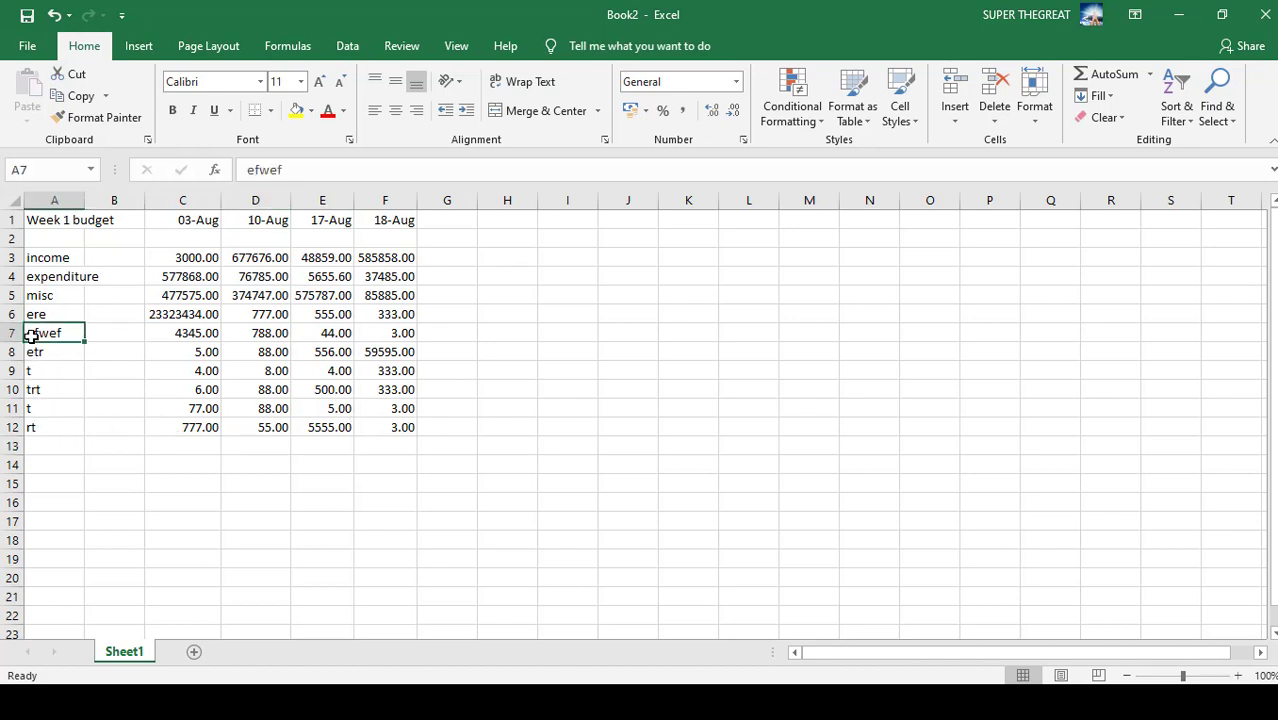
pyautogui.hotkey('ctrl', 'shift', 'Right')
pyautogui.hotkey('ctrl', 'shift', 'Right')
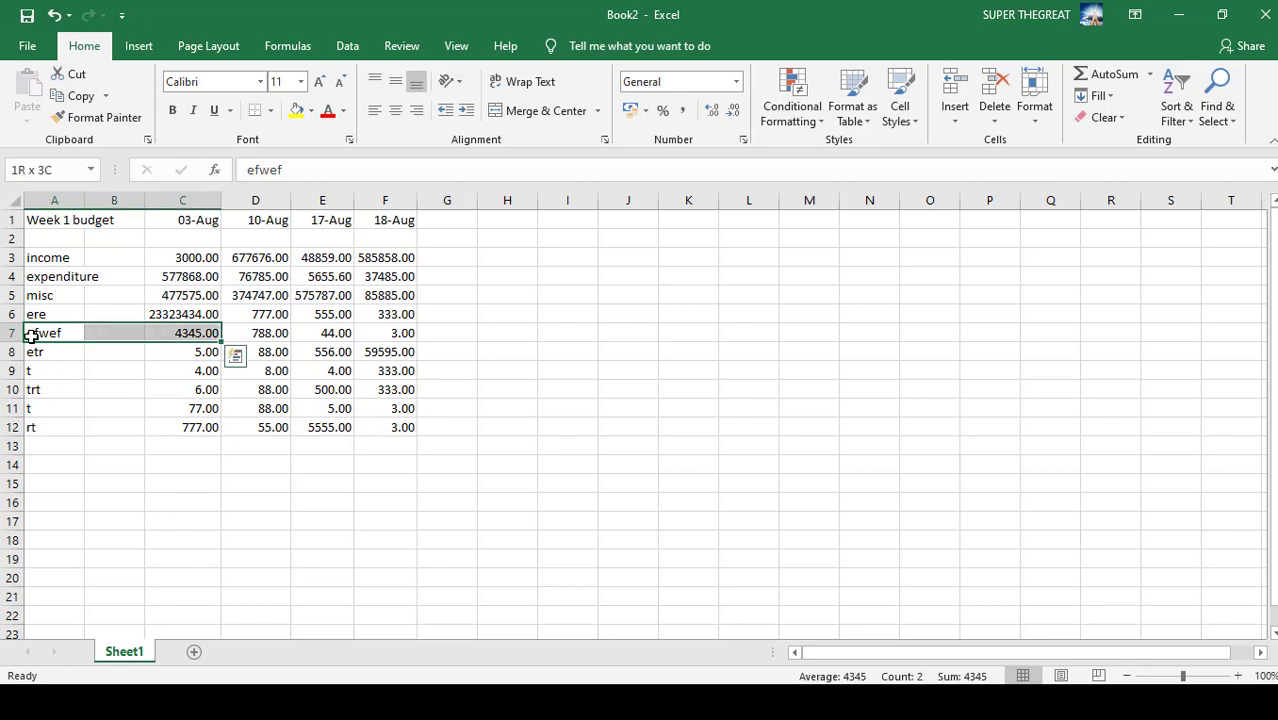
pyautogui.hotkey('ctrl', 'shift', 'Down')
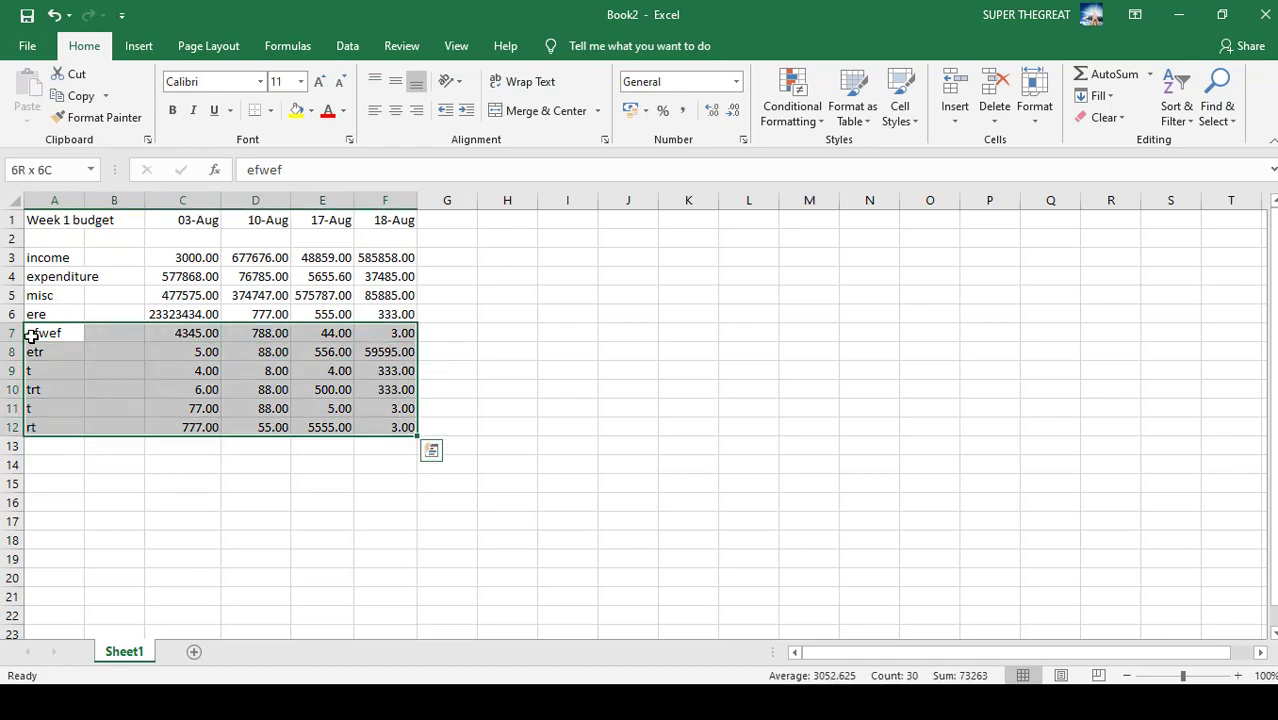
# Flip the selection above and below row 7, ending with A3:F7 selected
pyautogui.hotkey('ctrl', 'shift', 'Up')
pyautogui.hotkey('ctrl', 'shift', 'Up')
pyautogui.hotkey('ctrl', 'shift', 'Down')
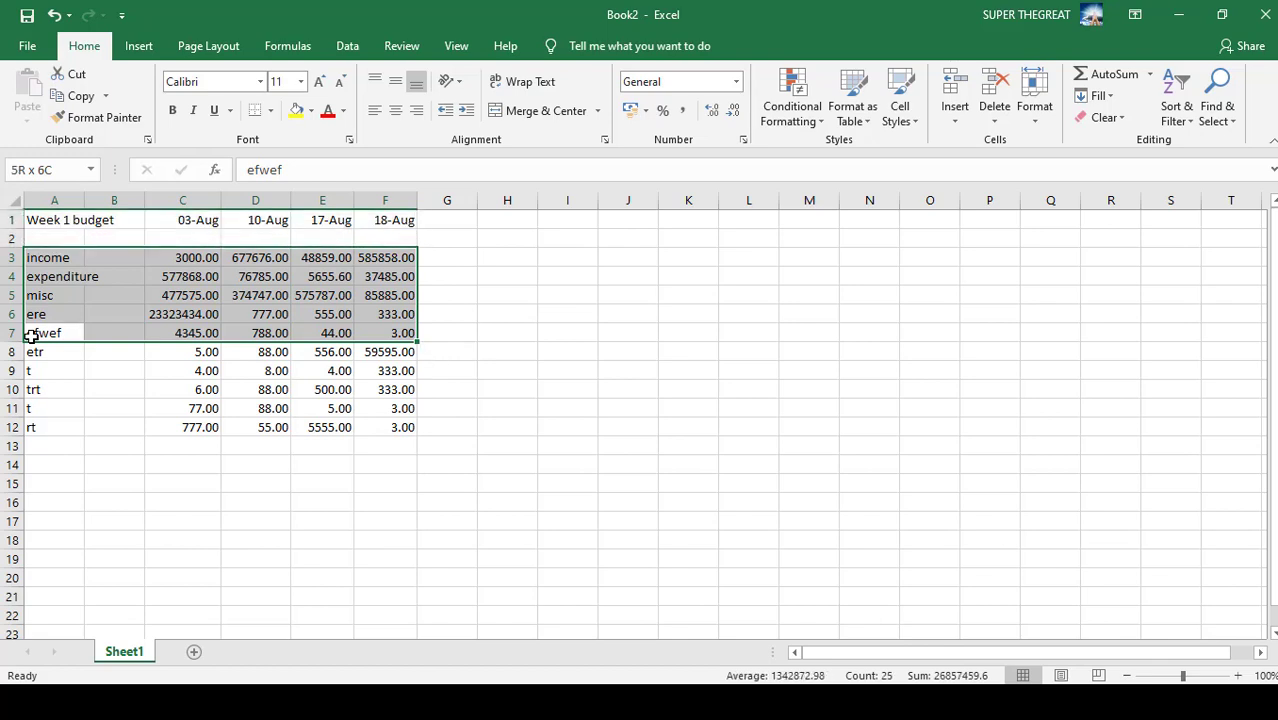
pyautogui.hotkey('ctrl', 'shift', 'Down')
pyautogui.hotkey('ctrl', 'shift', 'Up')
# Shrink the selection toward column A and extend it across rows 3 to 7 to the sheet's last column
pyautogui.hotkey('ctrl', 'shift', 'Left')
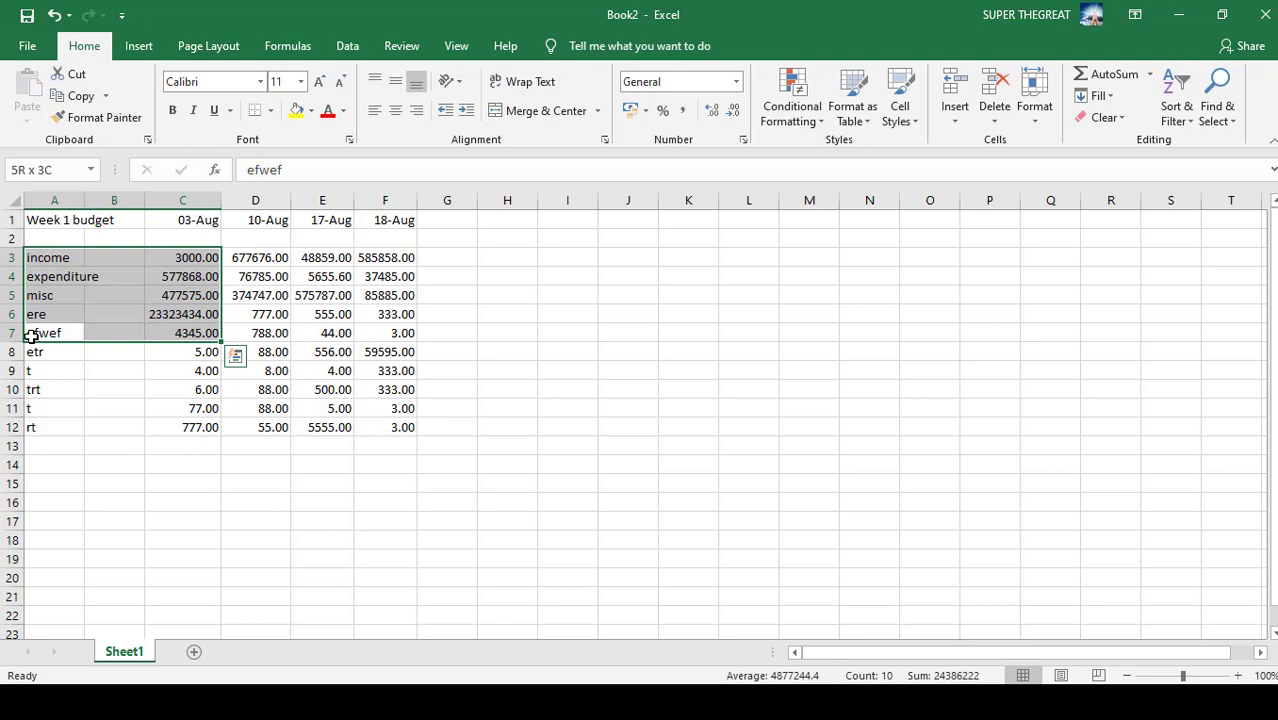
pyautogui.hotkey('ctrl', 'shift', 'Left')
pyautogui.hotkey('ctrl', 'shift', 'Right')
pyautogui.hotkey('ctrl', 'shift', 'Right')
pyautogui.hotkey('ctrl', 'shift', 'Right')
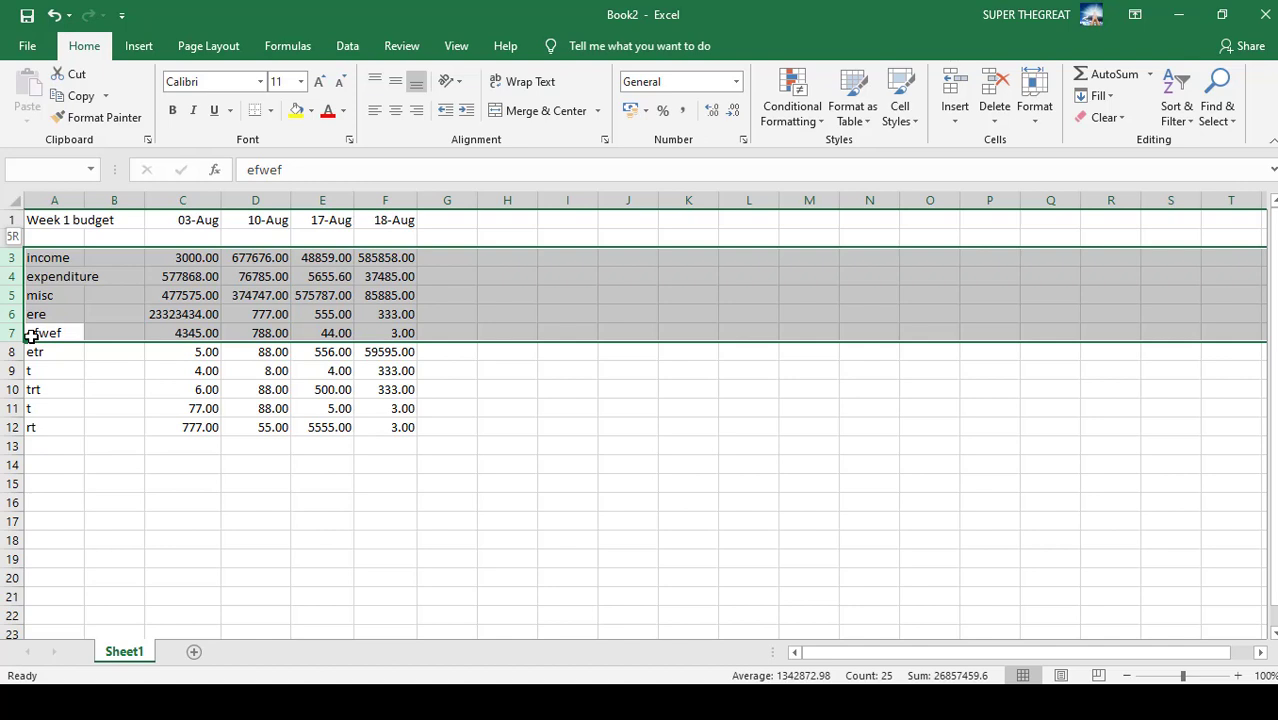
# Bring the selection back to column F and alternate between A3:F7 and A7:F12, ending with A7:F12 selected
pyautogui.hotkey('ctrl', 'shift', 'Left')
pyautogui.hotkey('ctrl', 'shift', 'Down')
pyautogui.hotkey('ctrl', 'shift', 'Up')
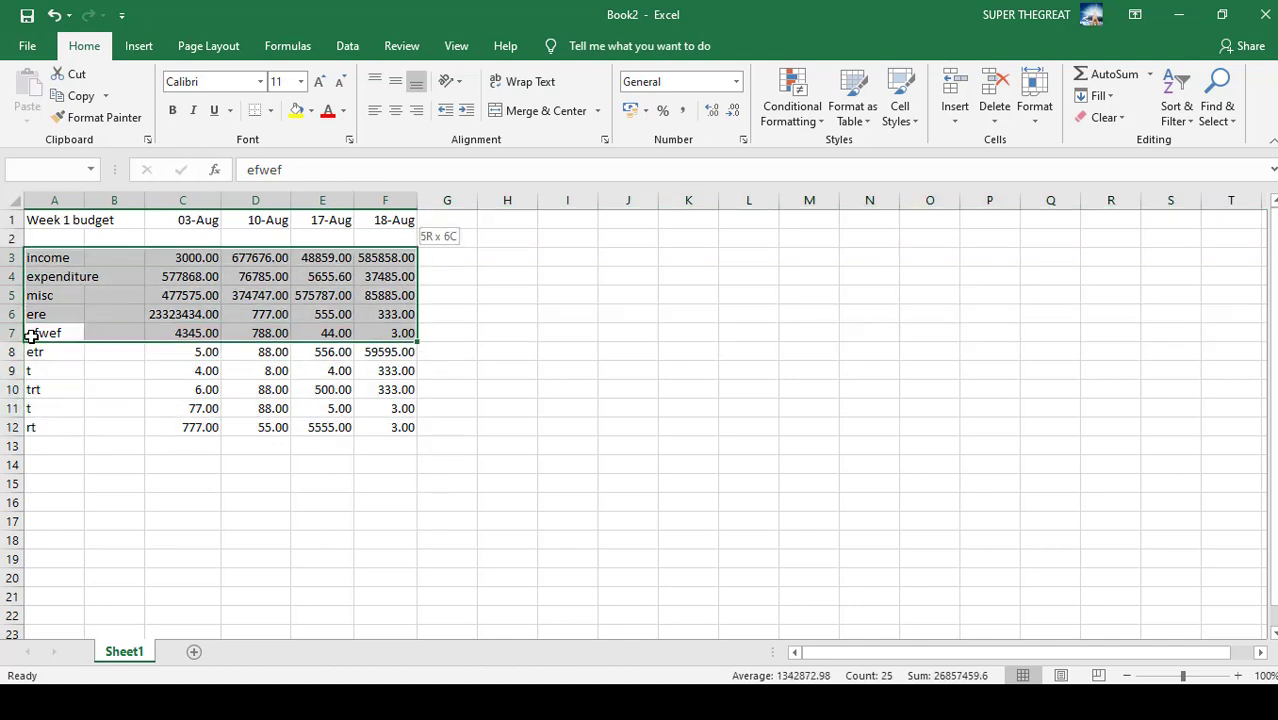
pyautogui.hotkey('ctrl', 'shift', 'Down')
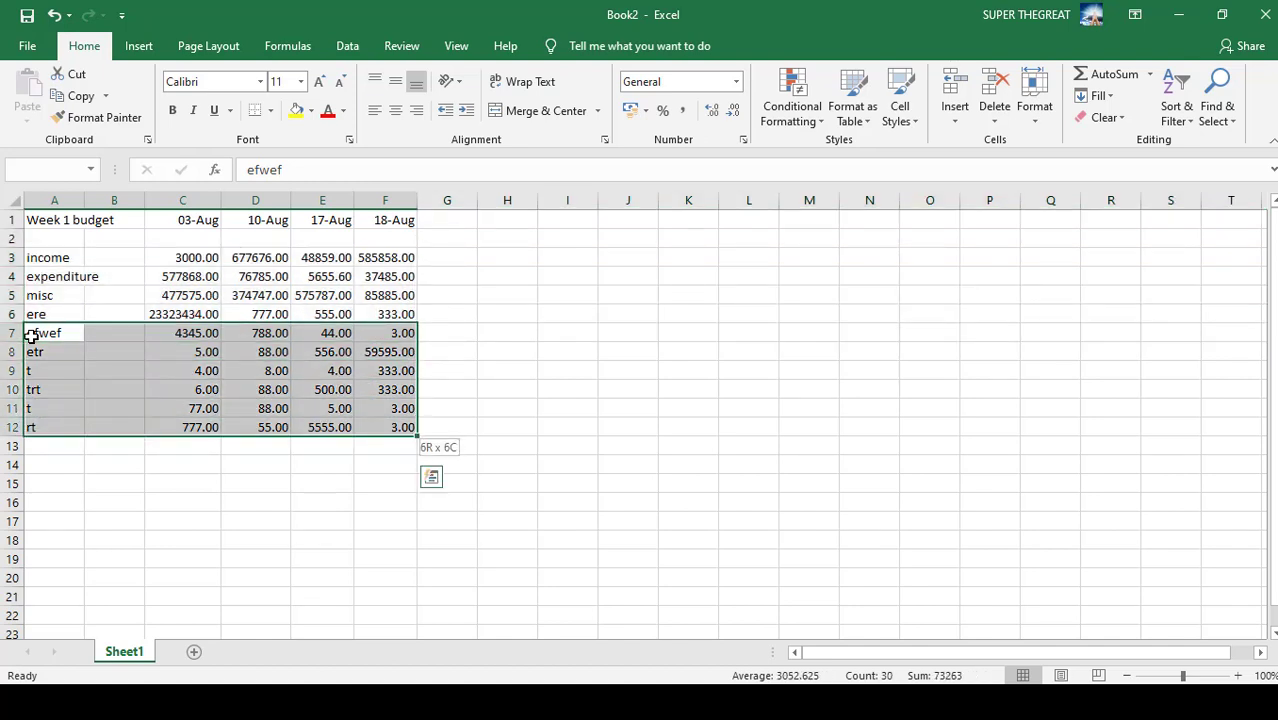
pyautogui.hotkey('ctrl', 'shift', 'Up')
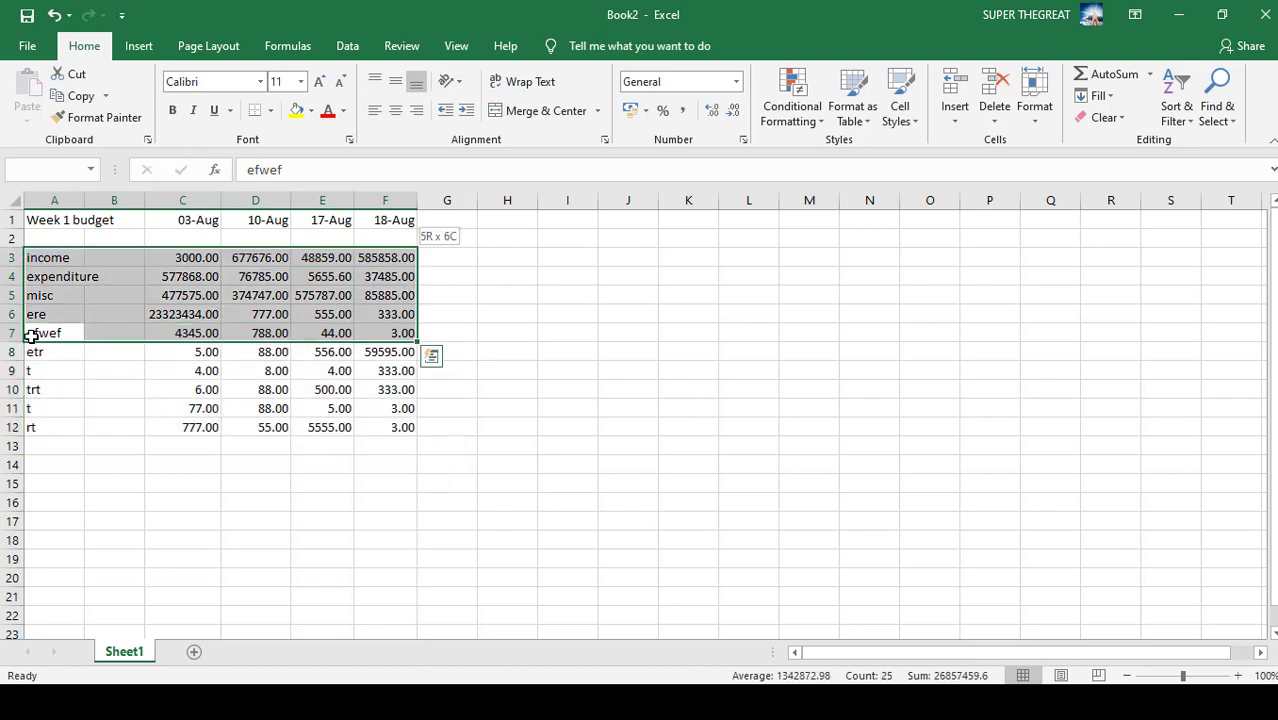
pyautogui.hotkey('ctrl', 'shift', 'Down')
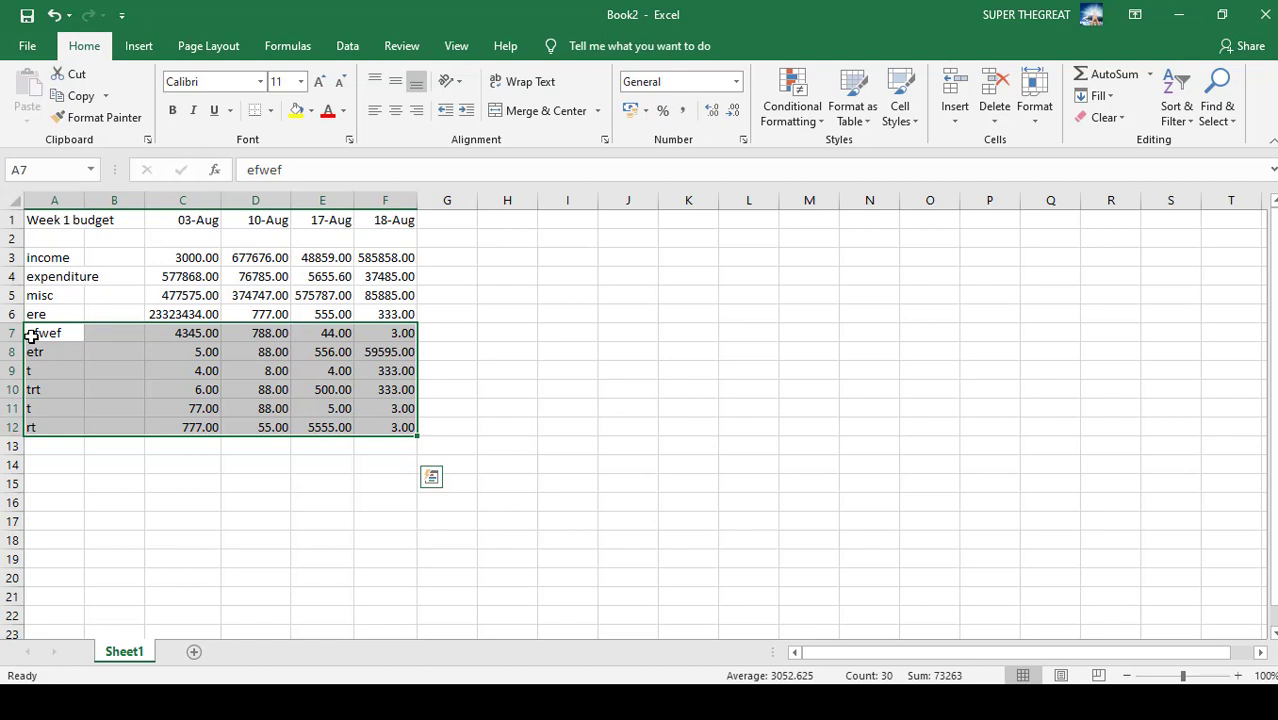
# Select the entire sheet, clear that selection, and select the range A1:G12
pyautogui.click(17, 203)
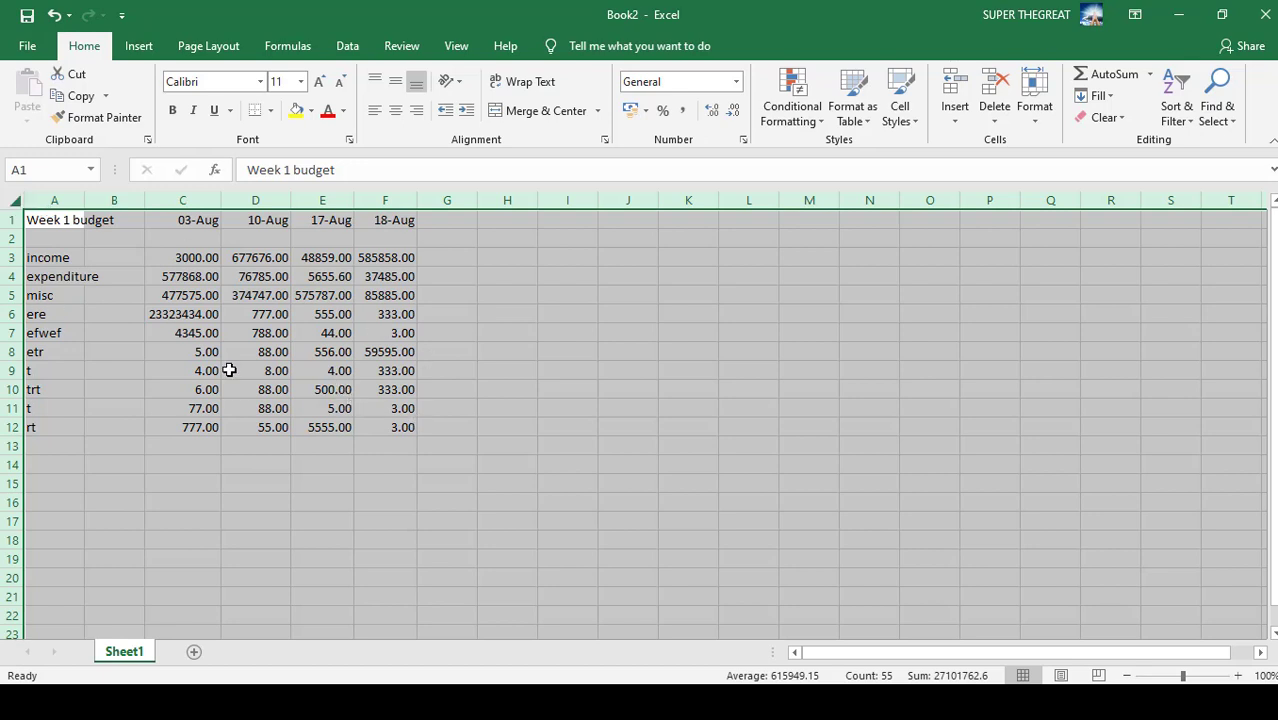
pyautogui.click(472, 427)
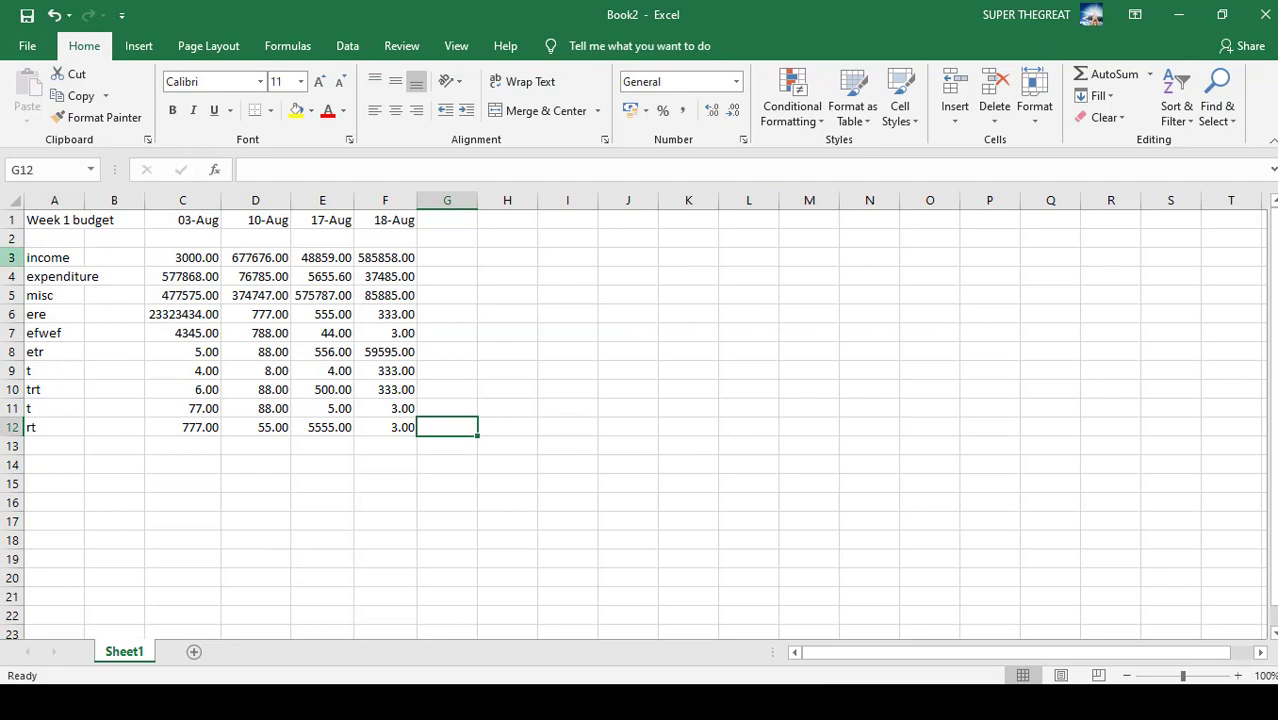
pyautogui.moveTo(36, 219); pyautogui.dragTo(420, 429)
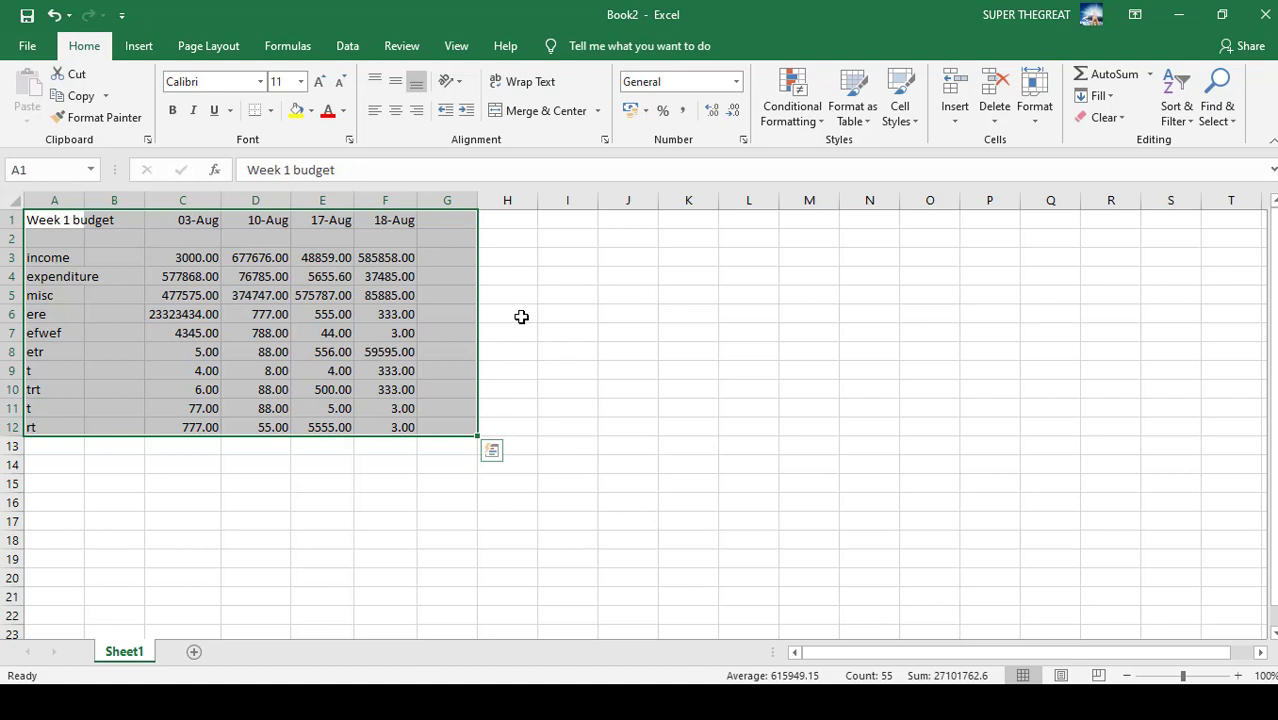
# Save the workbook to the Desktop folder on this PC under the file name fgjfjgg
pyautogui.click(28, 46)
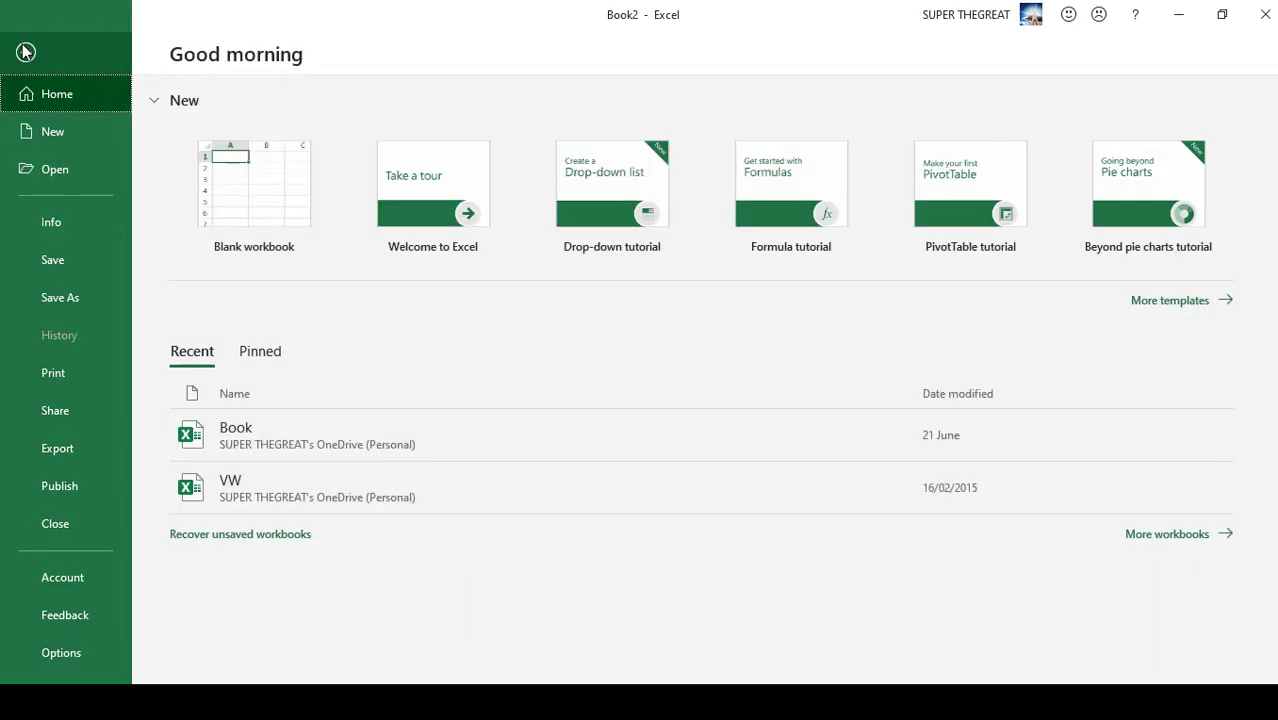
pyautogui.click(90, 256)
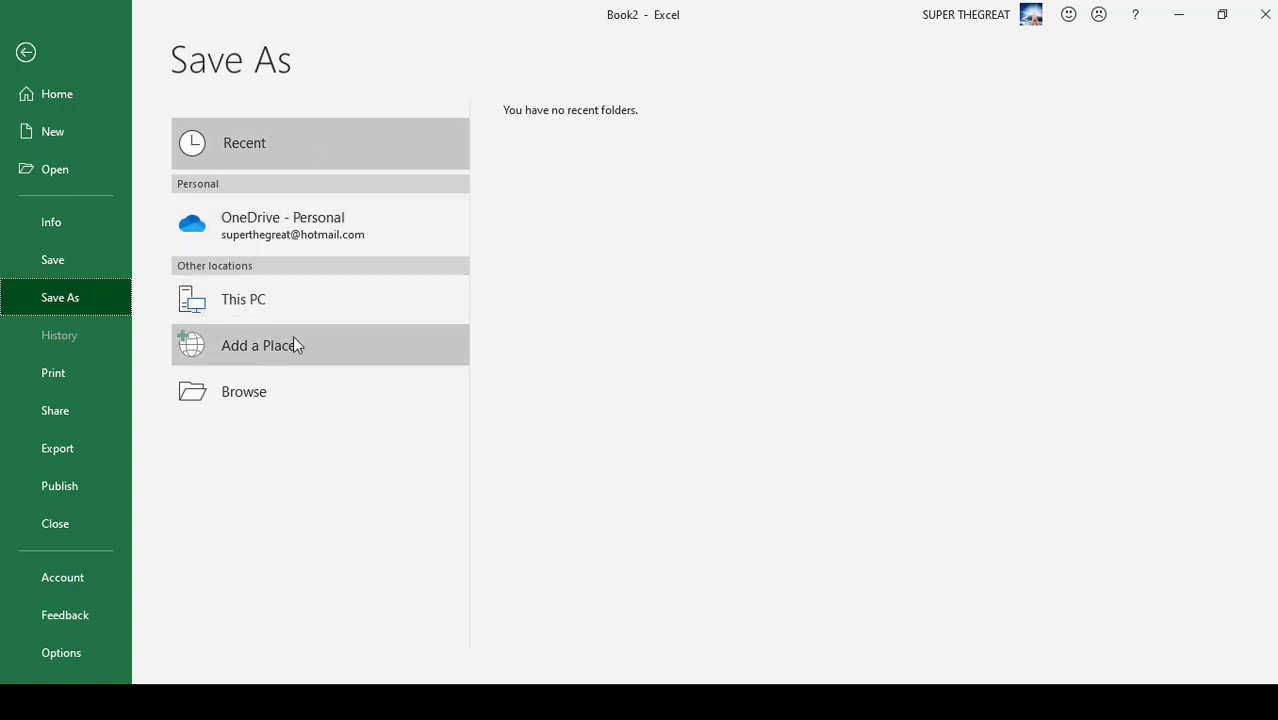
pyautogui.click(297, 310)
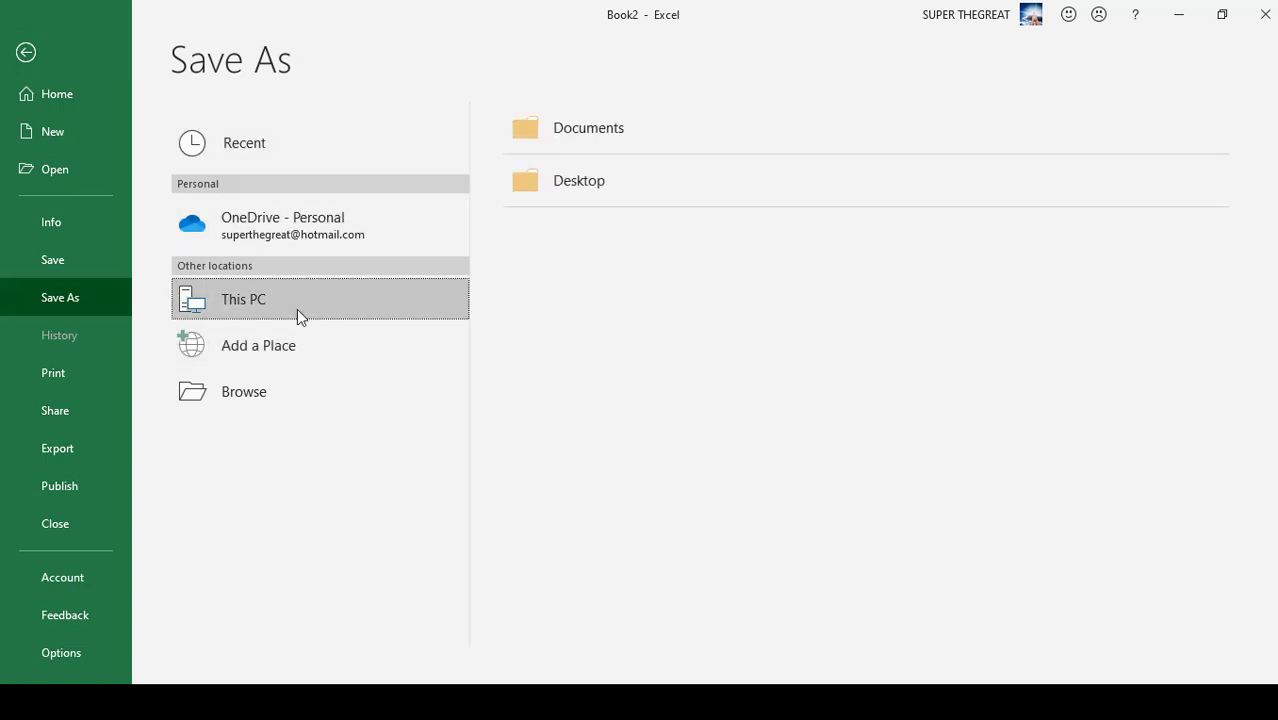
pyautogui.click(562, 178)
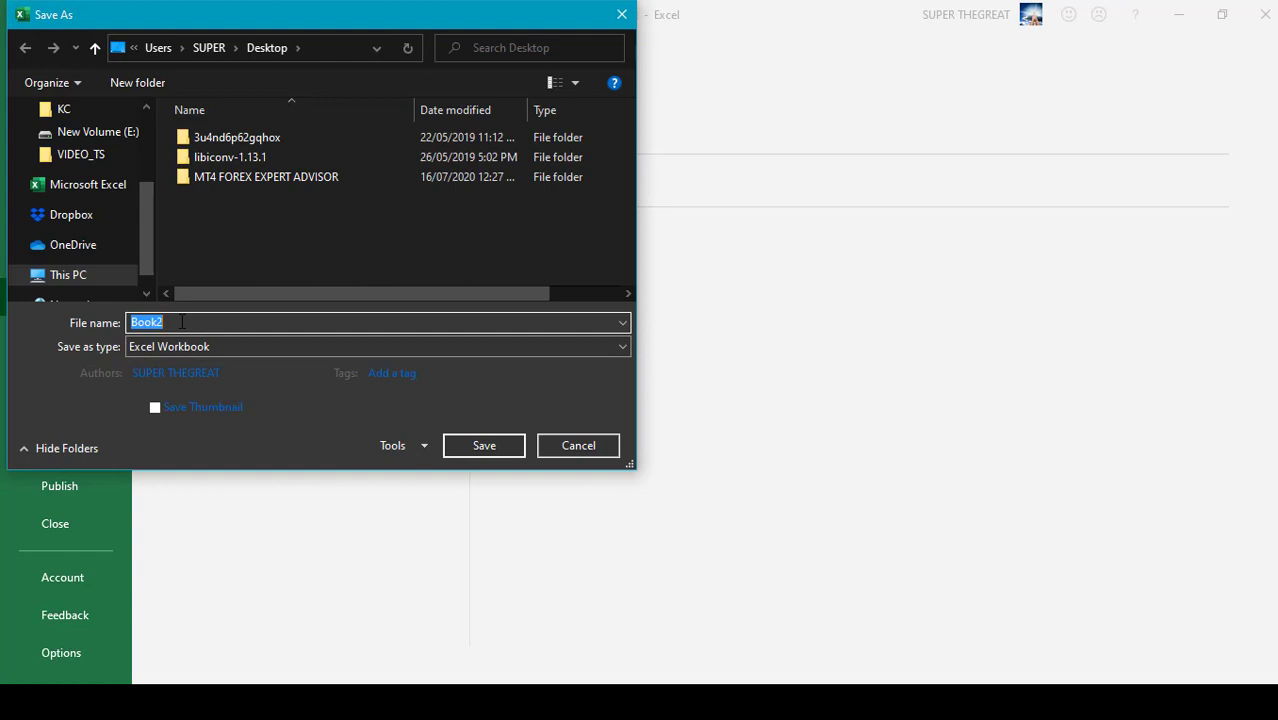
pyautogui.write('fgjfjgg')
pyautogui.click(501, 446)
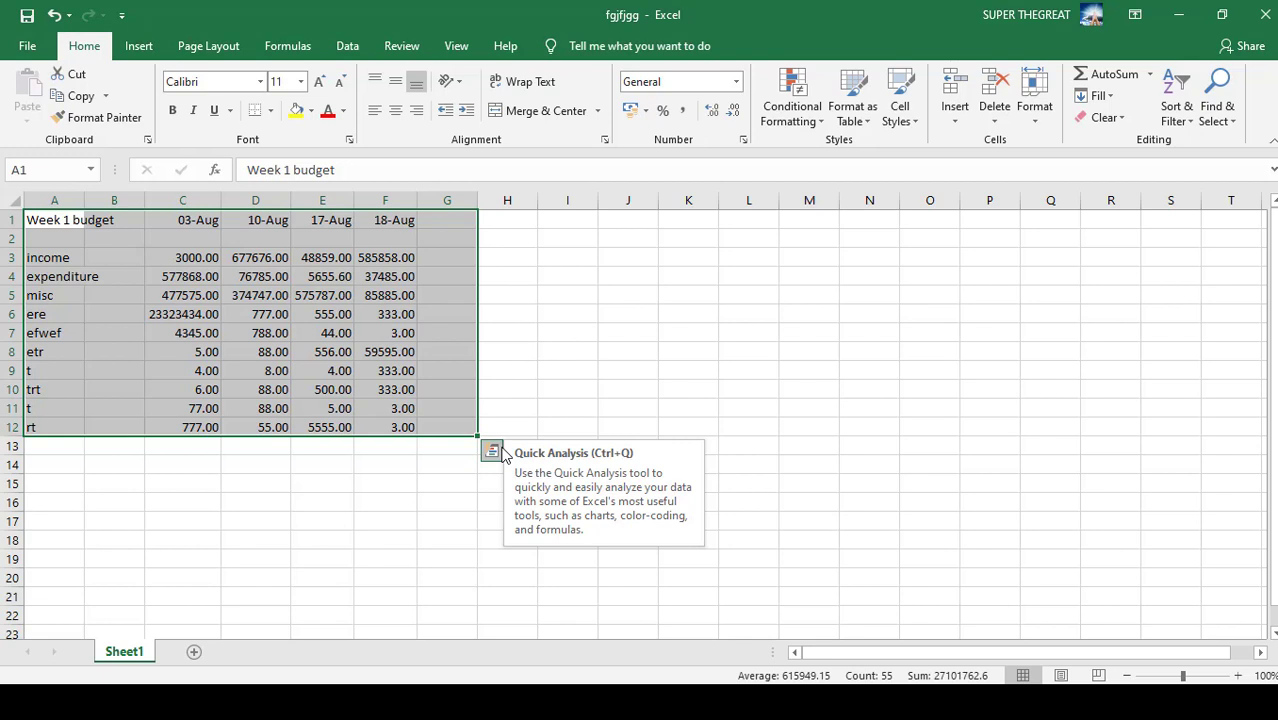
# Inspect the text labels in A1, A3 and A4, the dates in F1 and E1, and the amount in F3
pyautogui.click(64, 221)
pyautogui.click(57, 256)
pyautogui.click(66, 276)
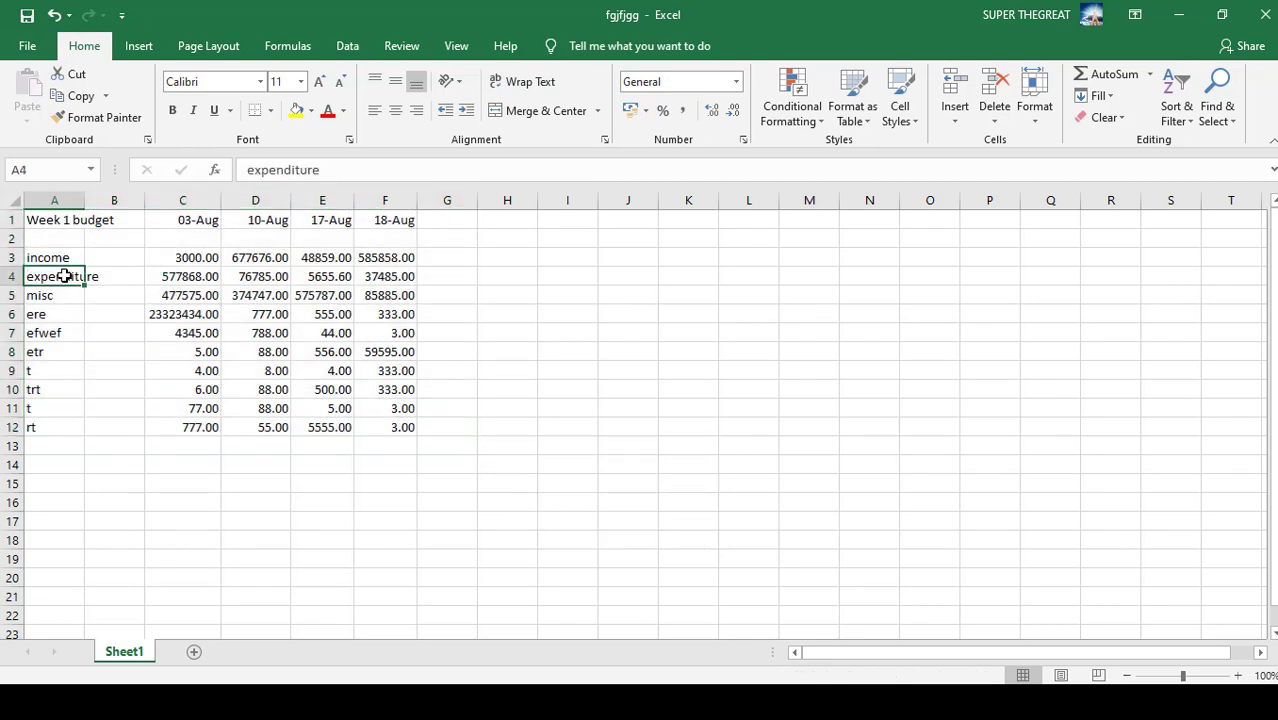
pyautogui.click(388, 220)
pyautogui.click(336, 219)
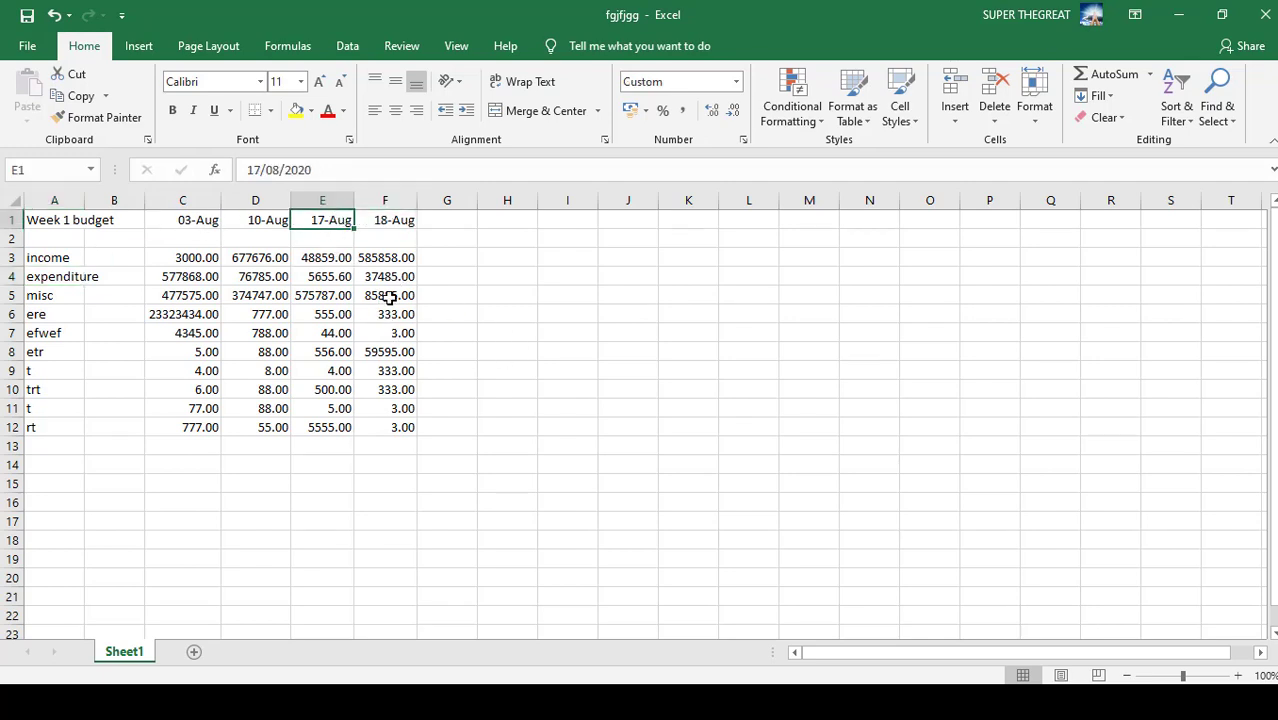
pyautogui.click(386, 259)
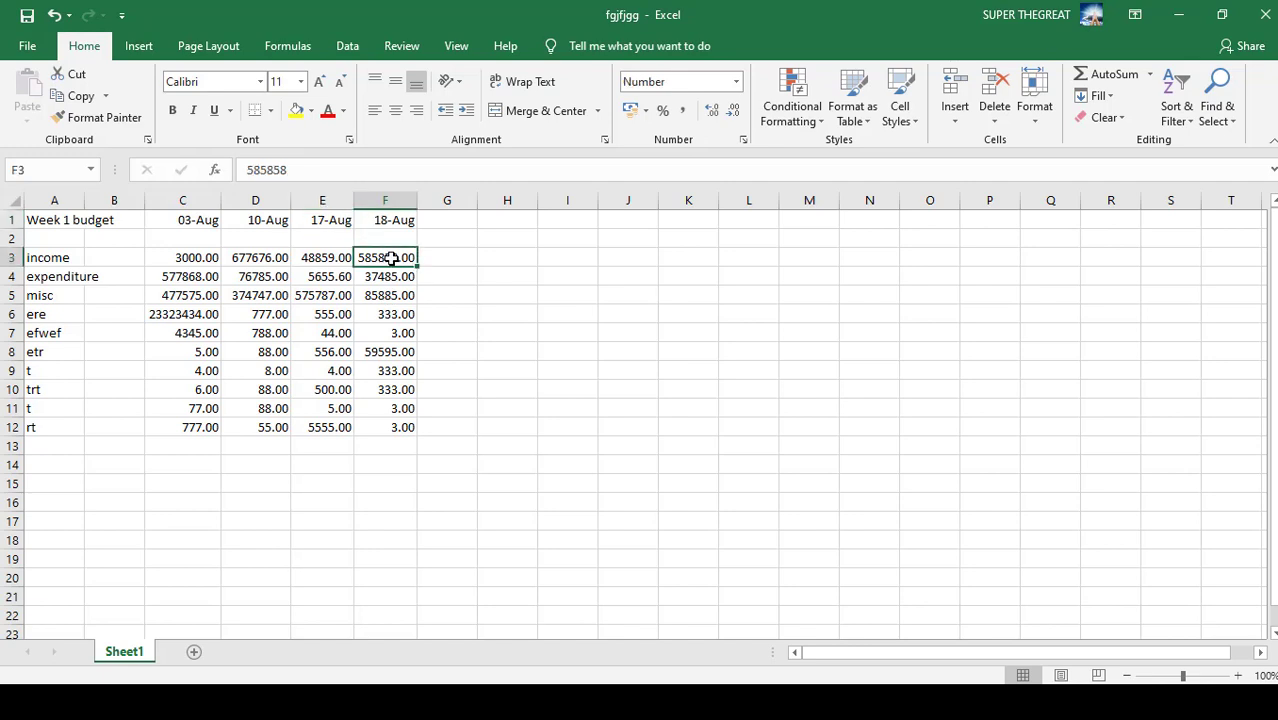
pyautogui.click(428, 258)
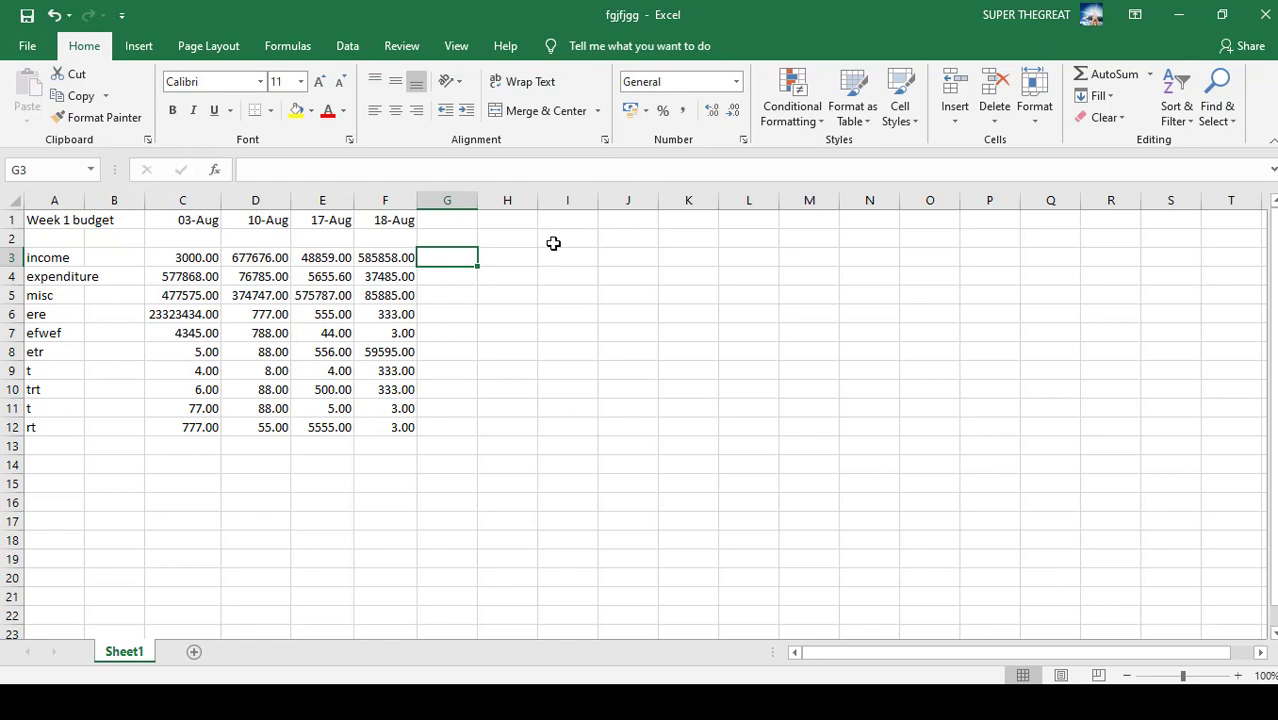
pyautogui.write('ttt')
pyautogui.press('BackSpace')
pyautogui.press('BackSpace')
pyautogui.press('BackSpace')
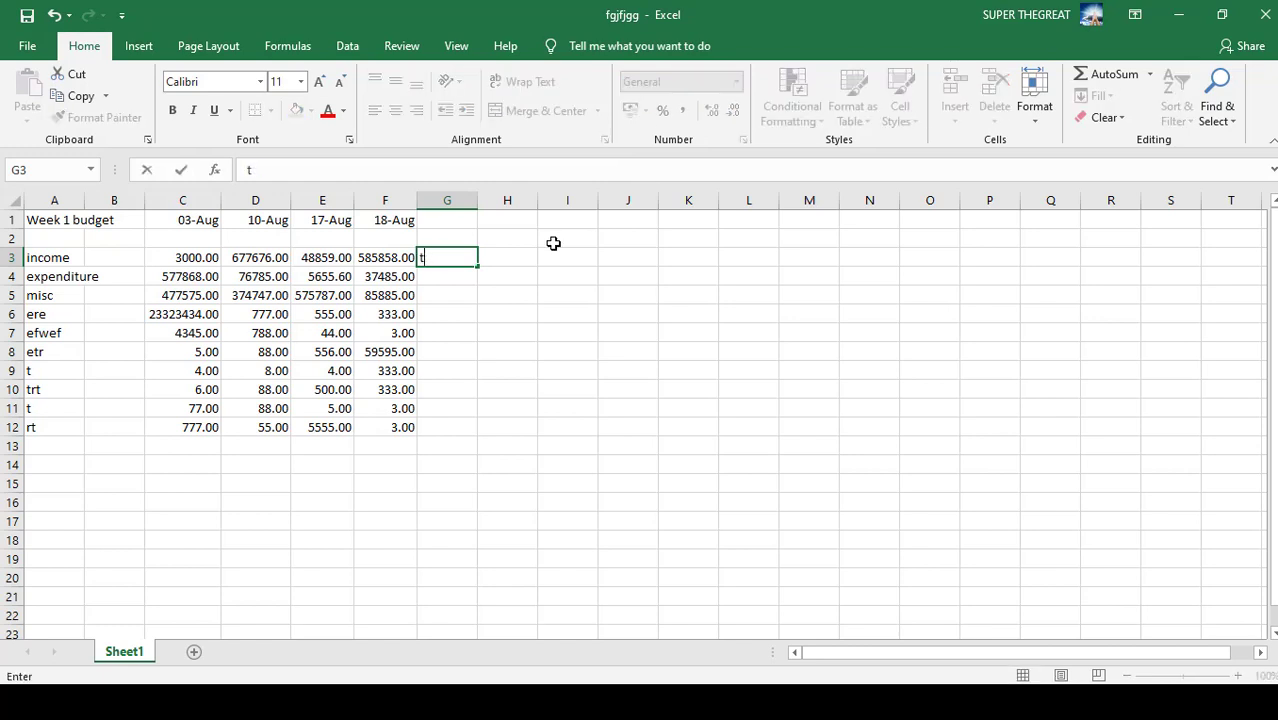
pyautogui.press('Escape')
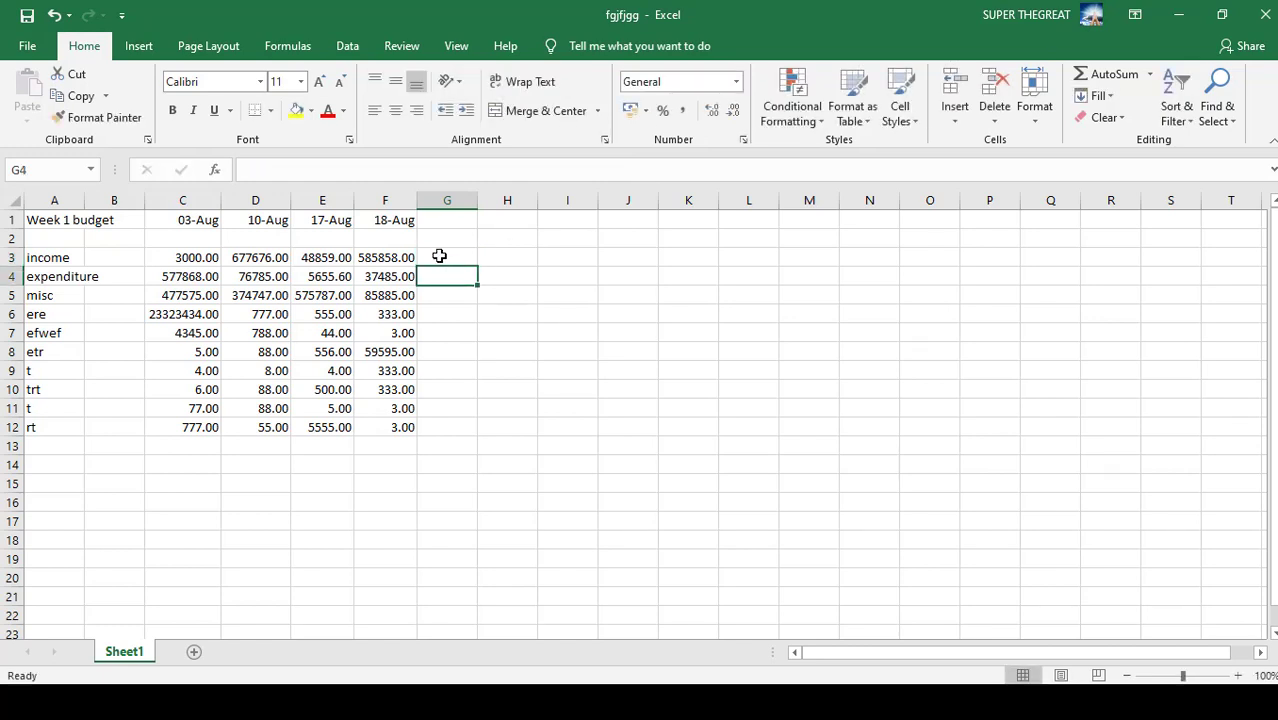
# Enter 5555 in G3, the text as in G4, and august5 in G5
pyautogui.write('5555')
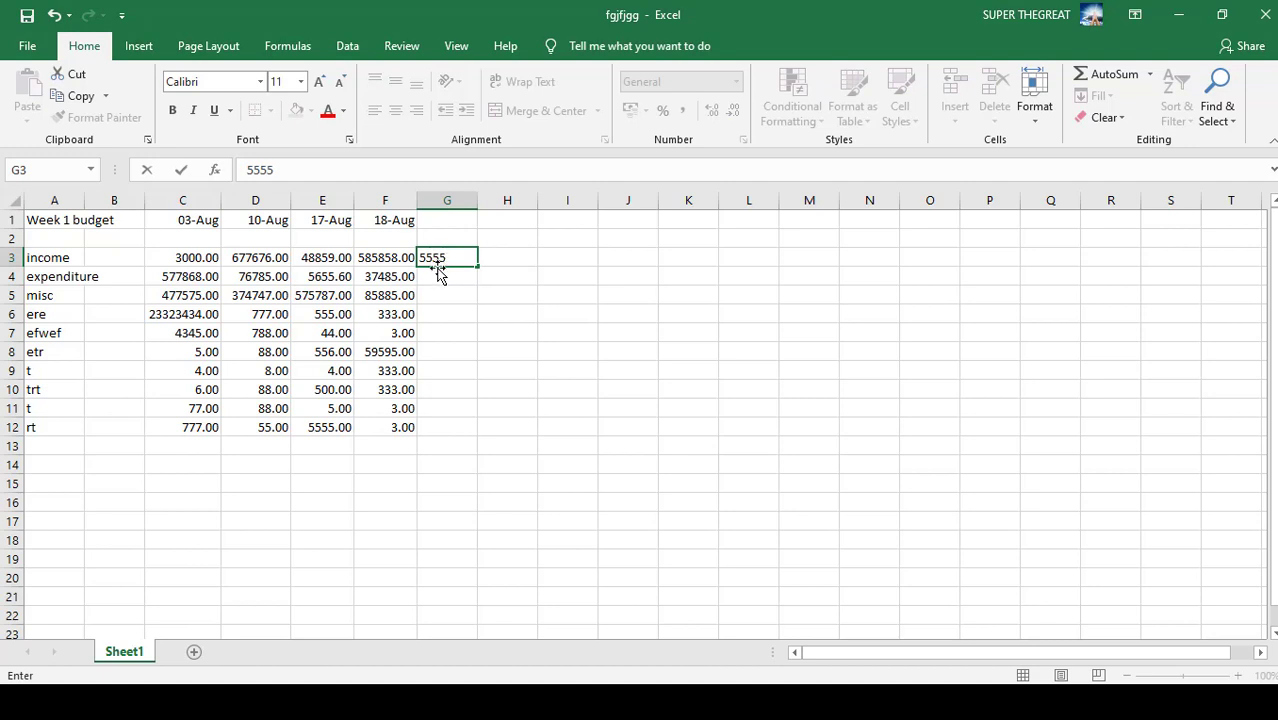
pyautogui.click(438, 272)
pyautogui.write('as')
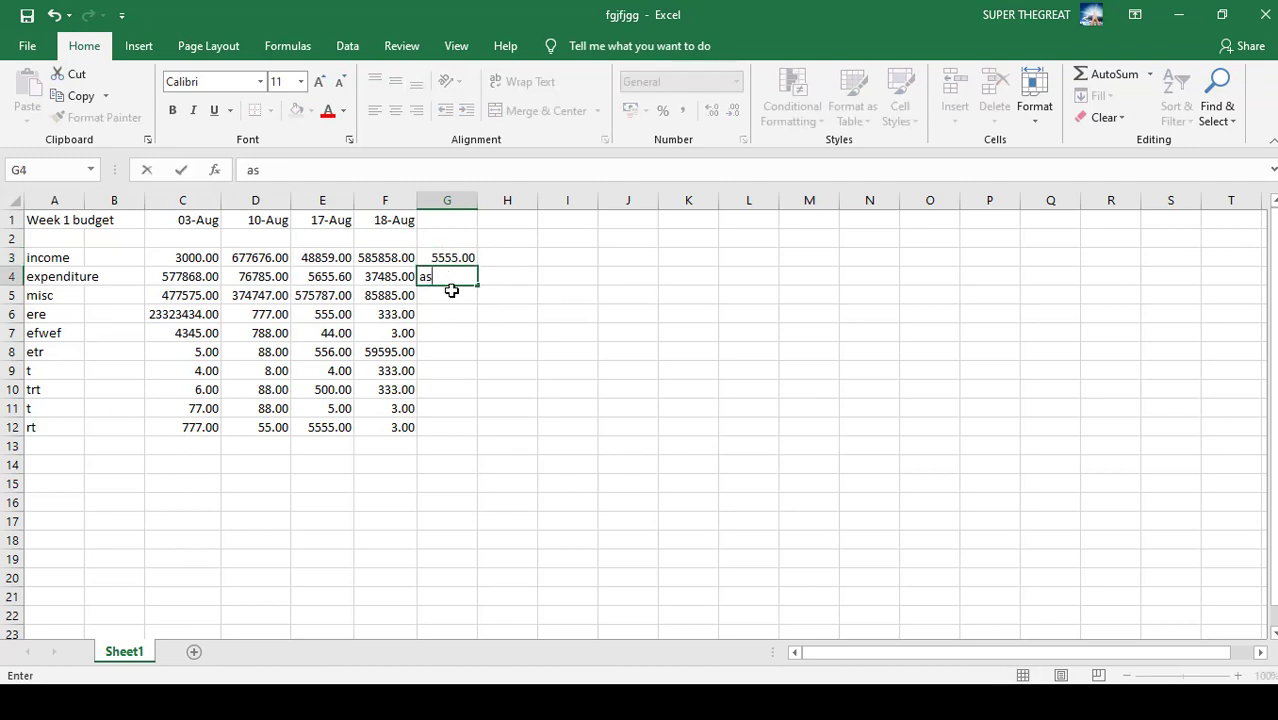
pyautogui.click(451, 291)
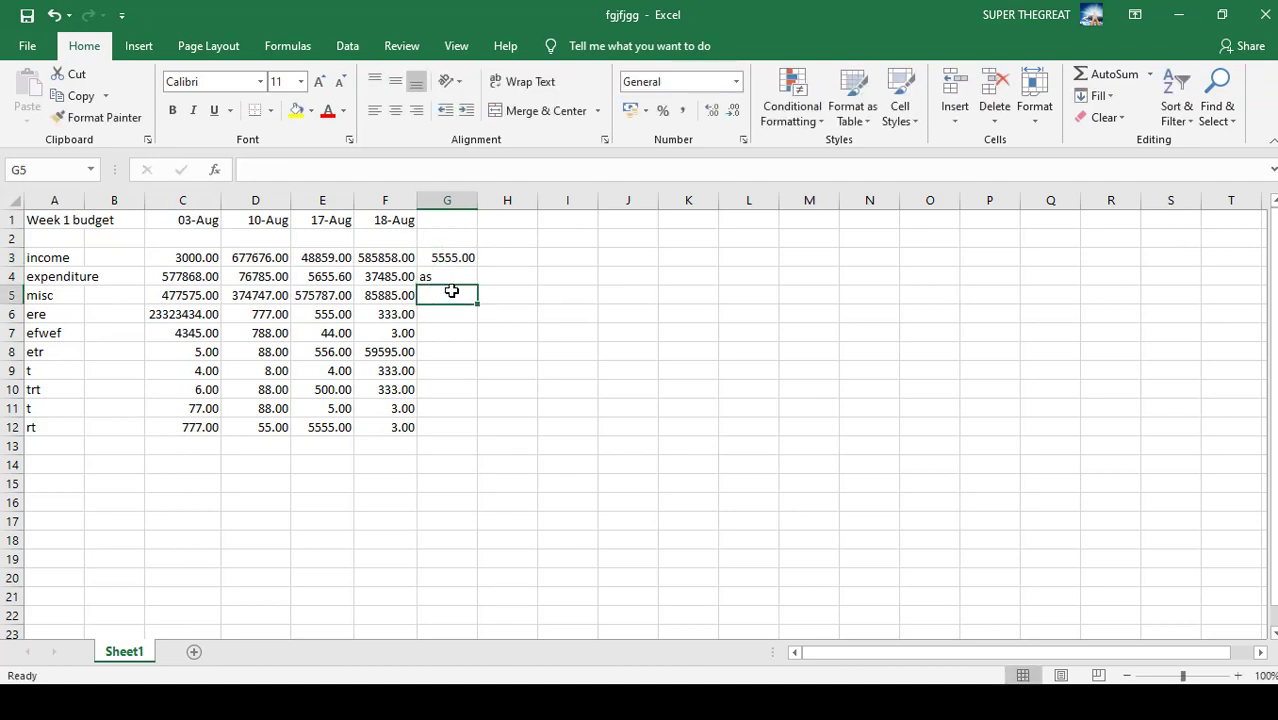
pyautogui.write('august5')
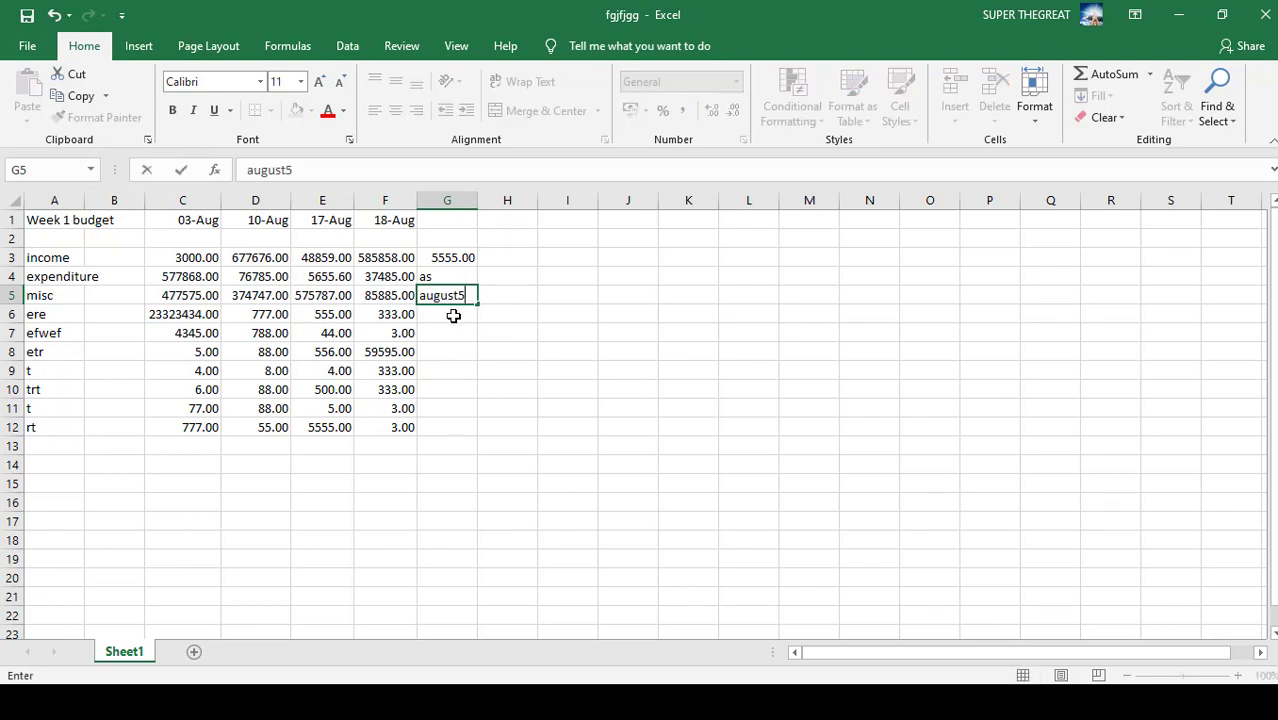
pyautogui.click(453, 316)
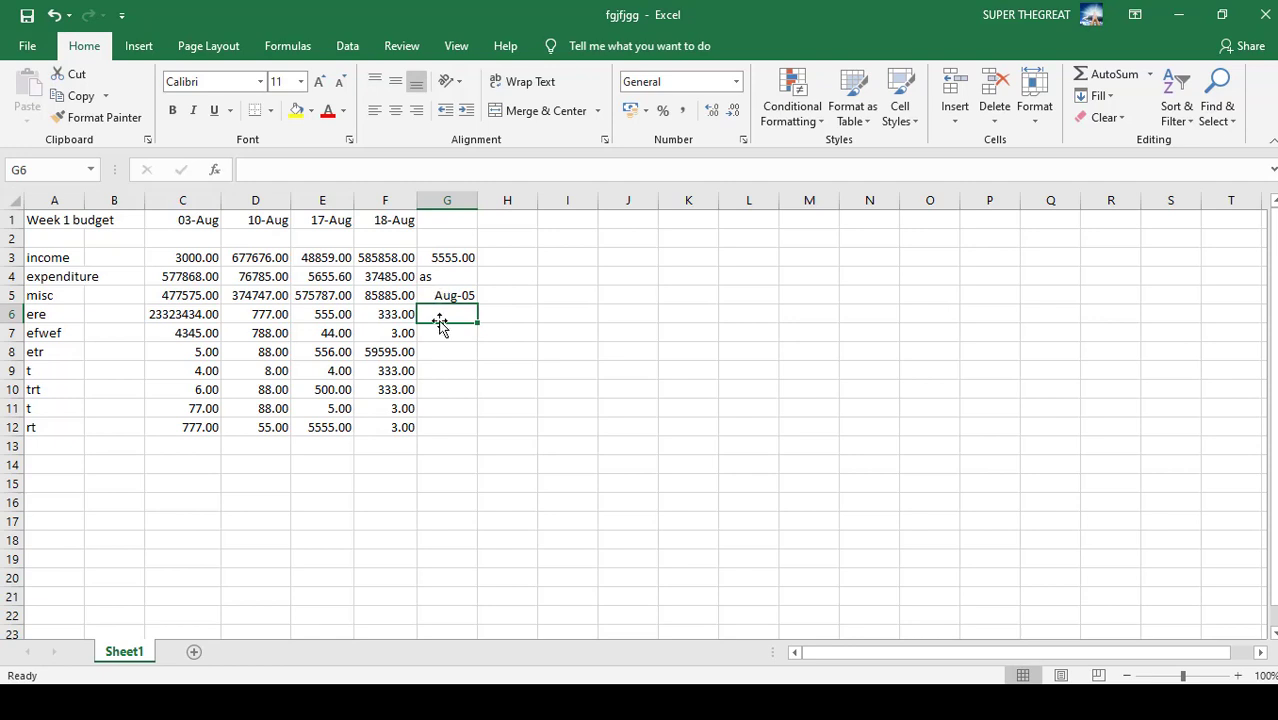
# Examine the number formats available for the amount in G3, and check the format of the text in G4
pyautogui.click(440, 329)
pyautogui.click(432, 258)
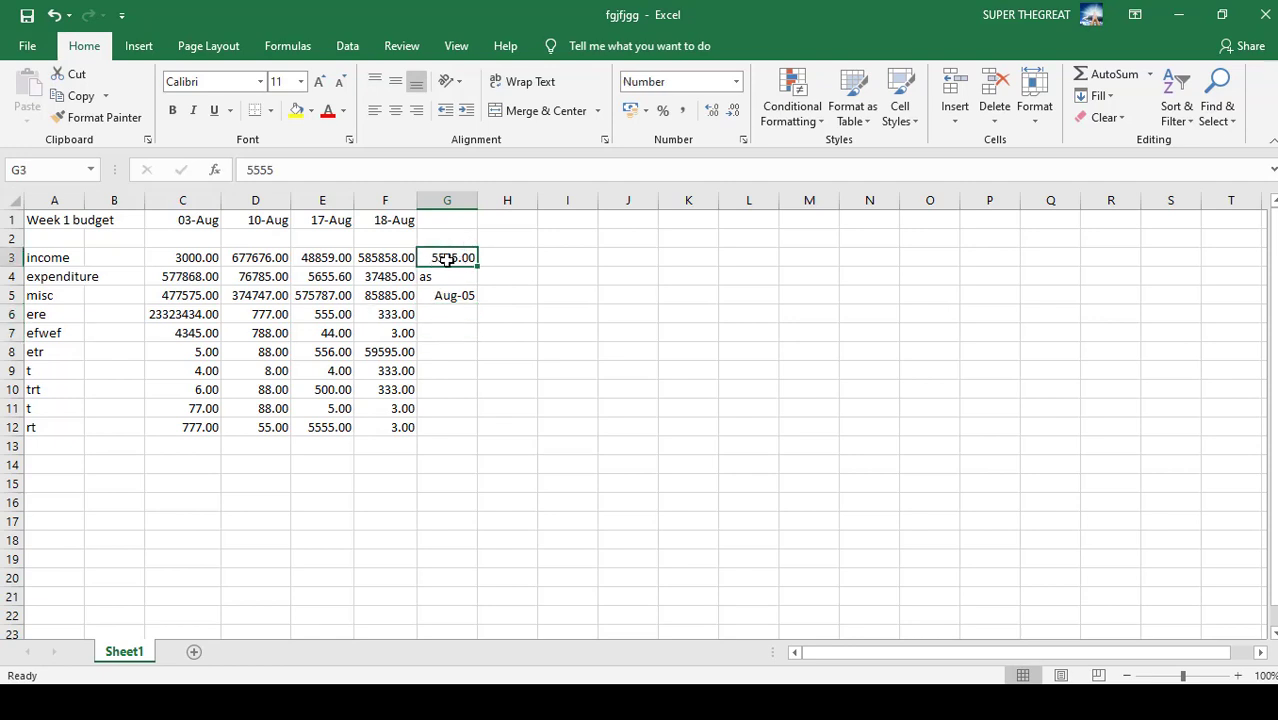
pyautogui.click(736, 83)
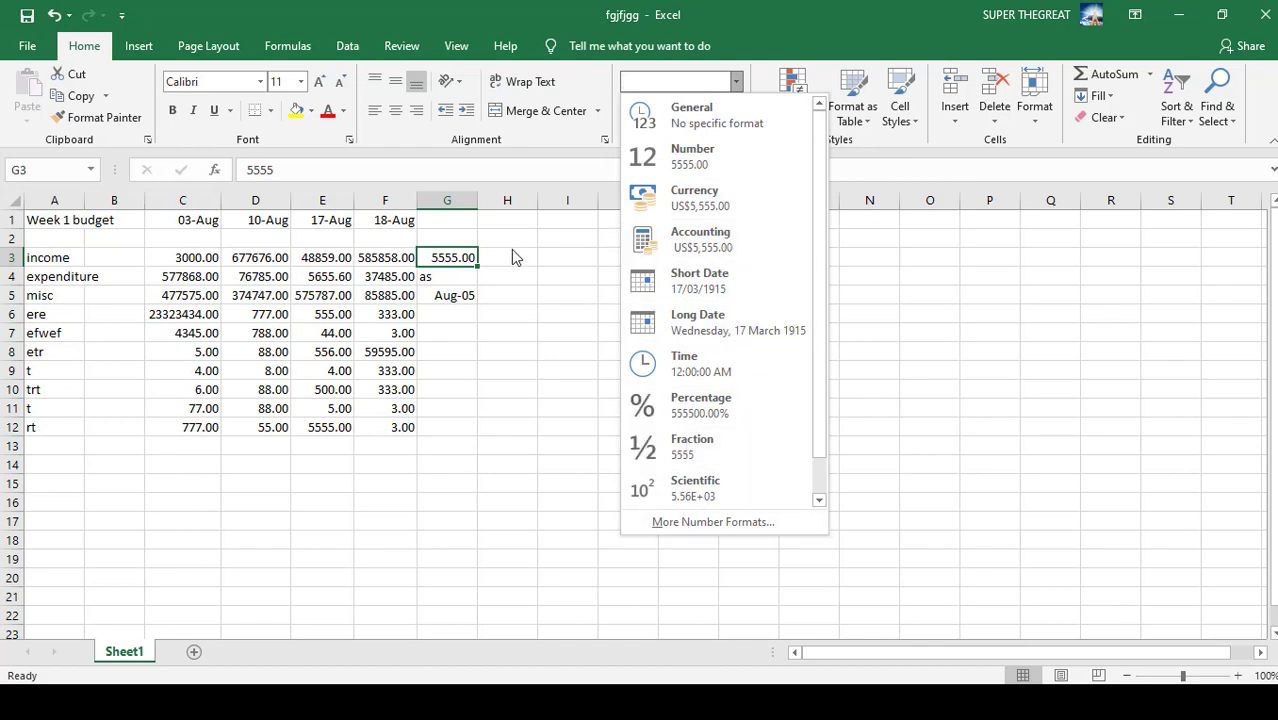
pyautogui.click(447, 276)
pyautogui.click(447, 276)
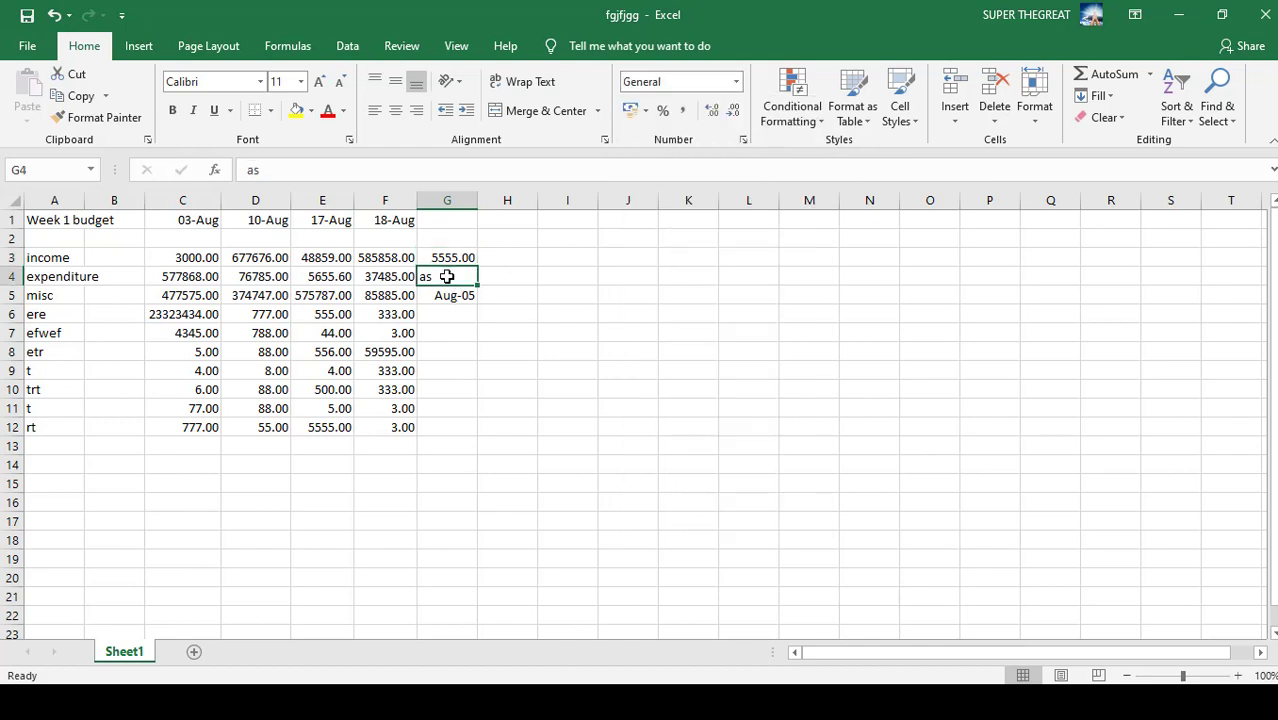